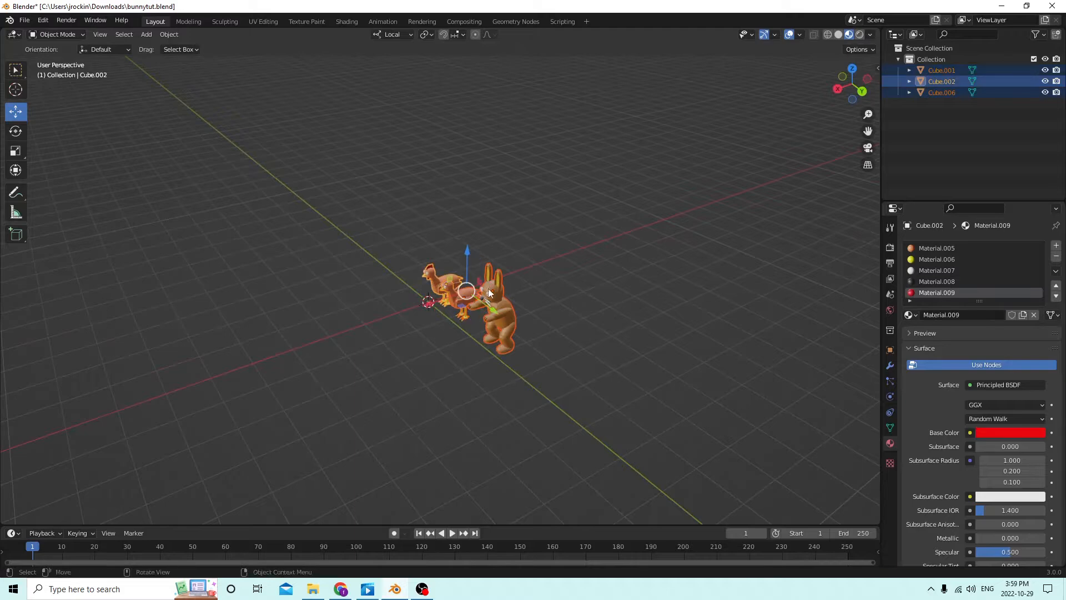
Try to move the three selected animal models along their local X axis
{"action": "middle_click_drag", "start_coordinate": [488, 288], "coordinate": [383, 288]}
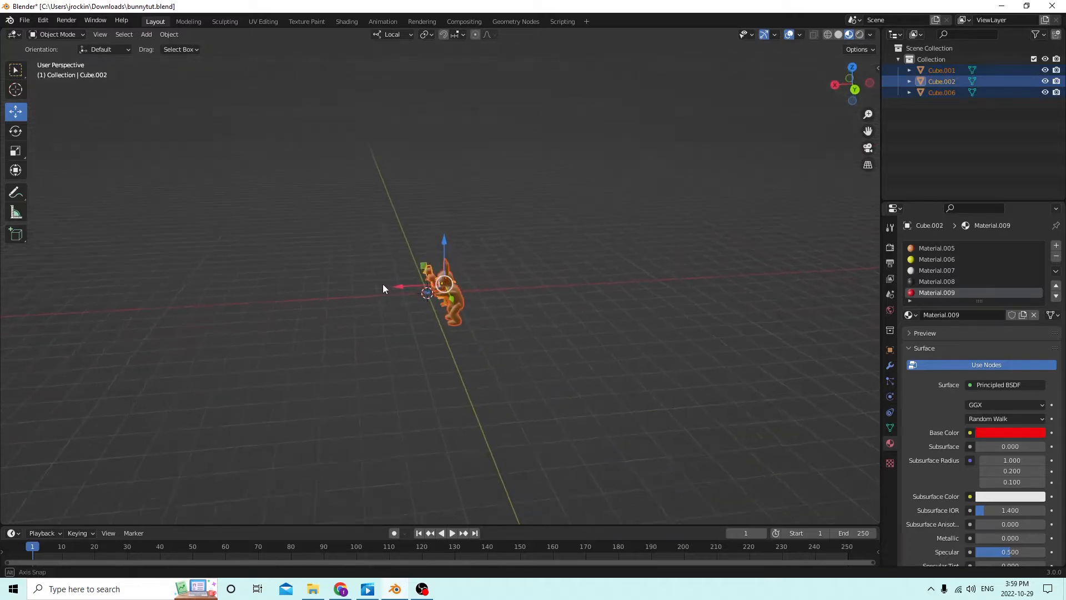
{"action": "key", "text": "g"}
{"action": "key", "text": "x"}
{"action": "key", "text": "x"}
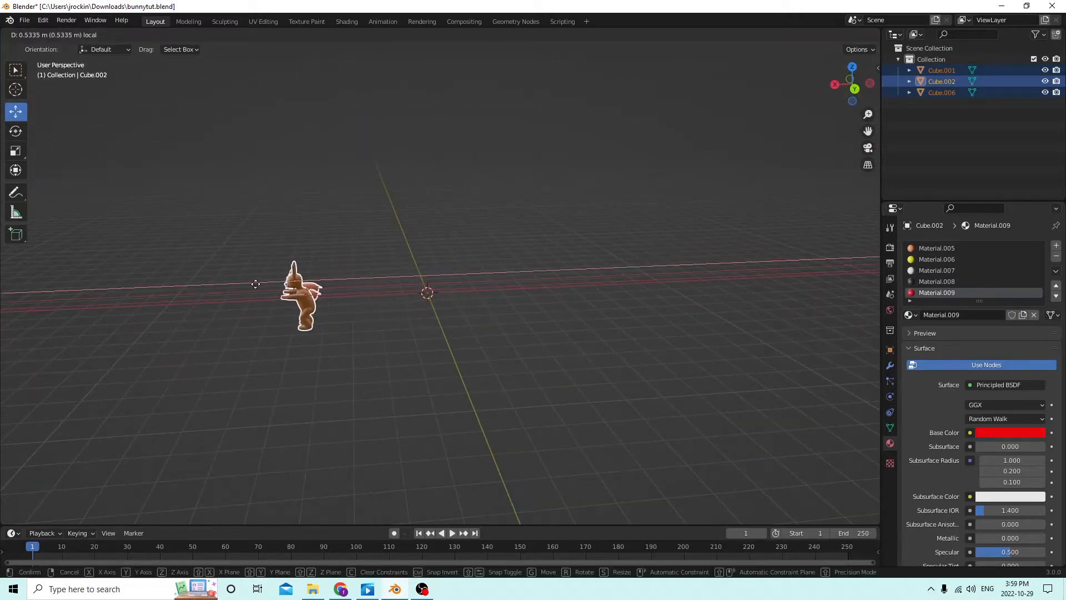
{"action": "left_click", "coordinate": [258, 283]}
Move the three selected animal models well away from the origin along their local Y axis
{"action": "middle_click_drag", "start_coordinate": [258, 284], "coordinate": [518, 266]}
{"action": "key", "text": "g"}
{"action": "key", "text": "y"}
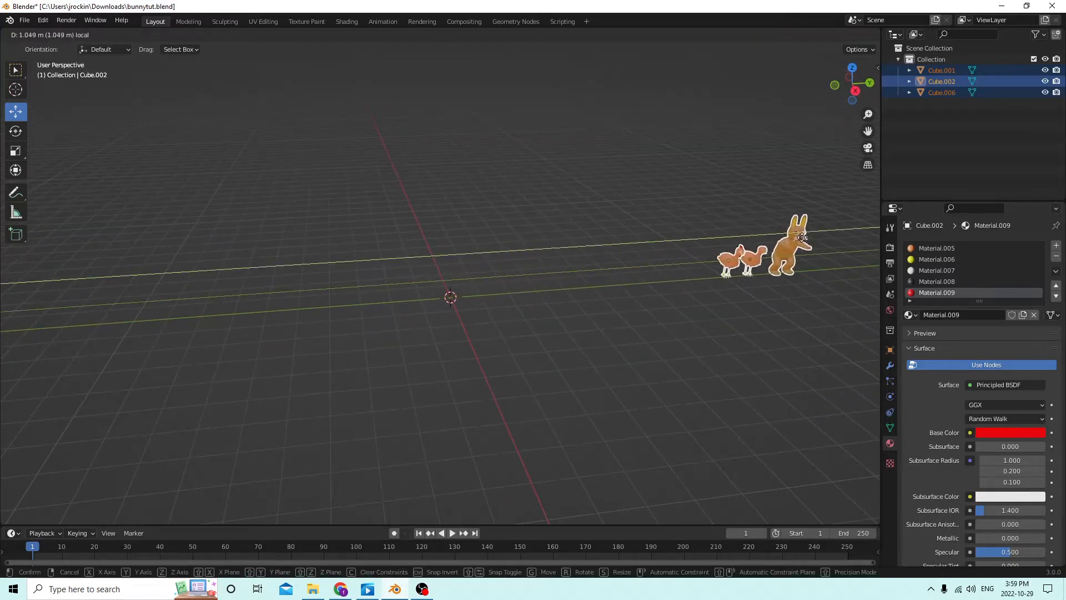
{"action": "left_click", "coordinate": [681, 265]}
{"action": "mouse_move", "coordinate": [681, 265]}
{"action": "middle_mouse_down"}
{"action": "mouse_move", "coordinate": [758, 266]}
{"action": "mouse_move", "coordinate": [670, 264]}
{"action": "middle_mouse_up"}
{"action": "left_click_drag", "start_coordinate": [702, 317], "coordinate": [796, 325]}
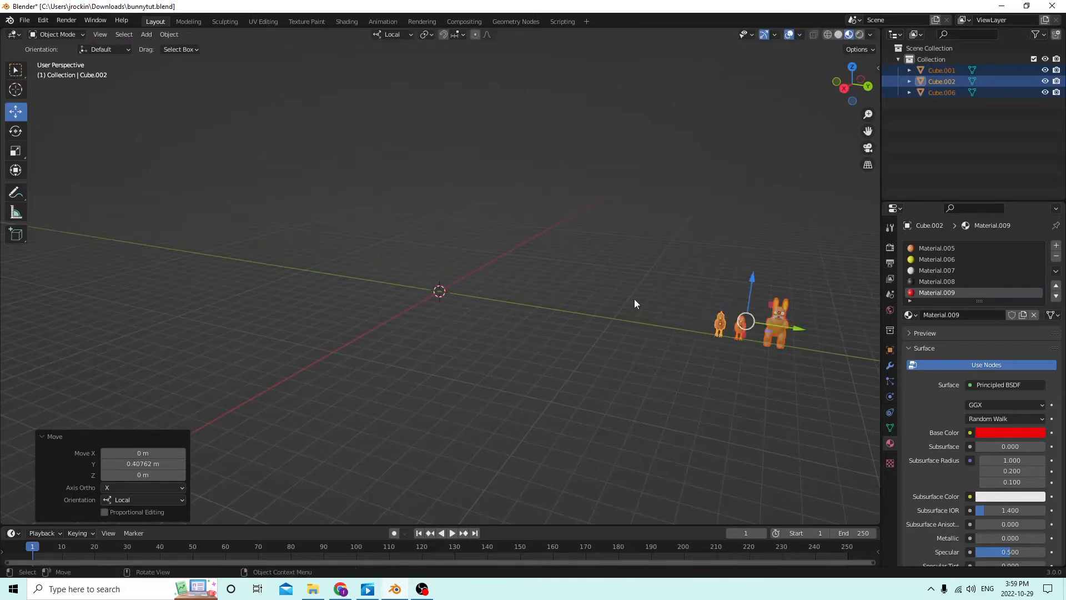
Show the object properties and add a 0.02 m cube mesh at the world origin
{"action": "scroll", "coordinate": [514, 292], "scroll_direction": "up", "scroll_amount": 3}
{"action": "middle_click_drag", "start_coordinate": [508, 291], "coordinate": [547, 300]}
{"action": "scroll", "coordinate": [611, 311], "scroll_direction": "up", "scroll_amount": 2}
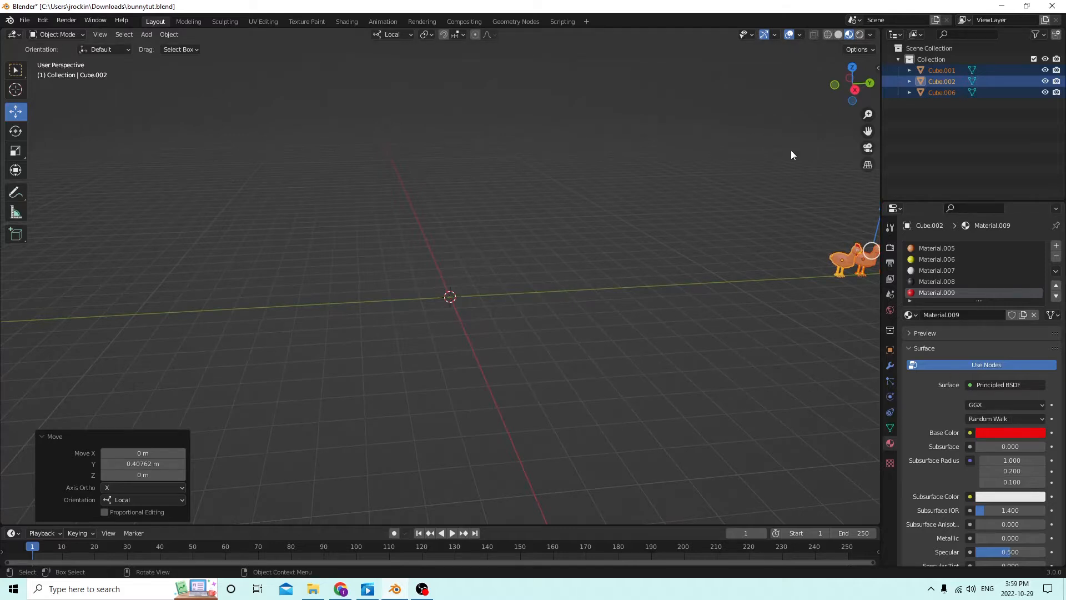
{"action": "left_click", "coordinate": [890, 350]}
{"action": "middle_click_drag", "start_coordinate": [748, 338], "coordinate": [482, 318]}
{"action": "key", "text": "shift+a"}
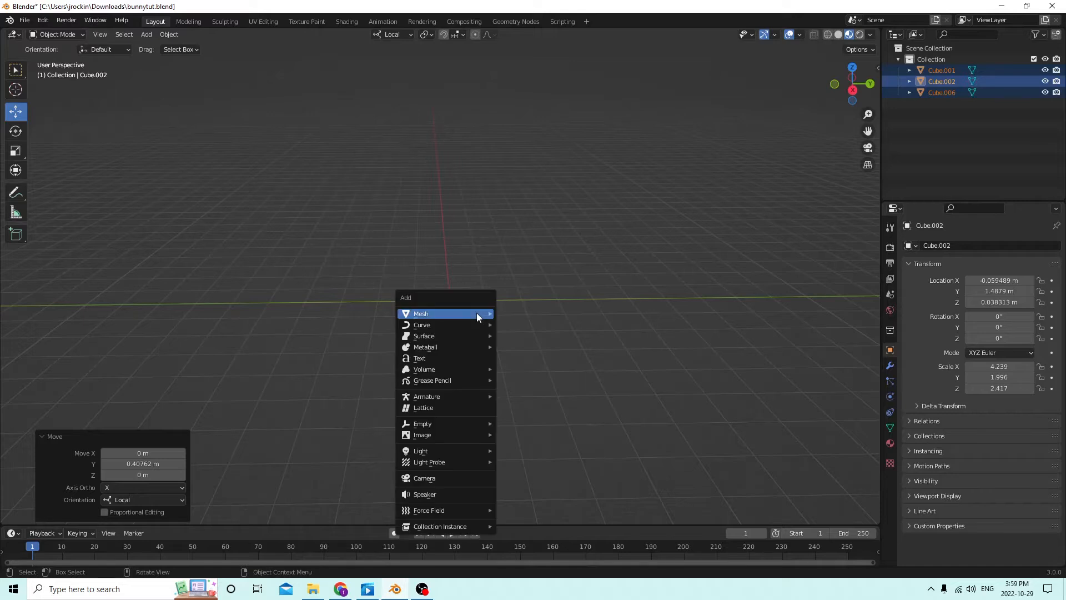
{"action": "mouse_move", "coordinate": [473, 314]}
{"action": "key", "text": "Escape"}
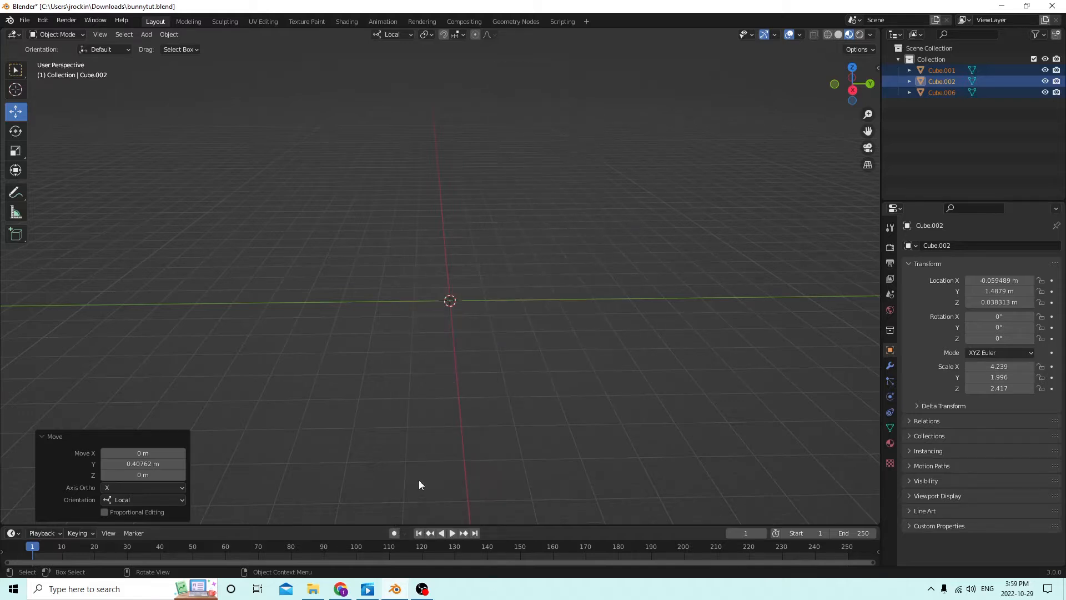
{"action": "key", "text": "shift+a"}
{"action": "mouse_move", "coordinate": [446, 350]}
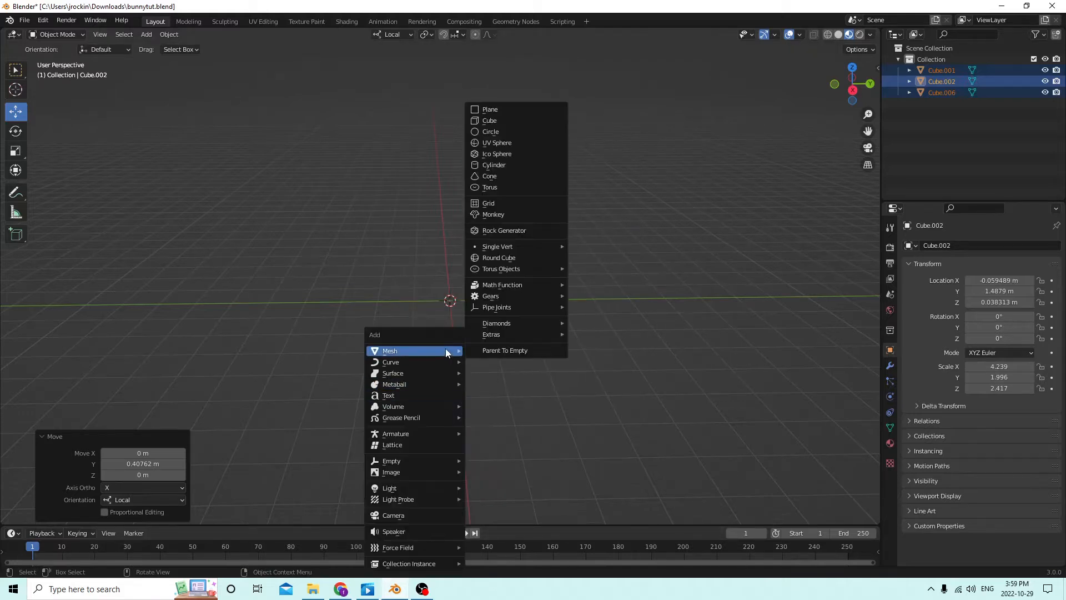
{"action": "left_click", "coordinate": [492, 123]}
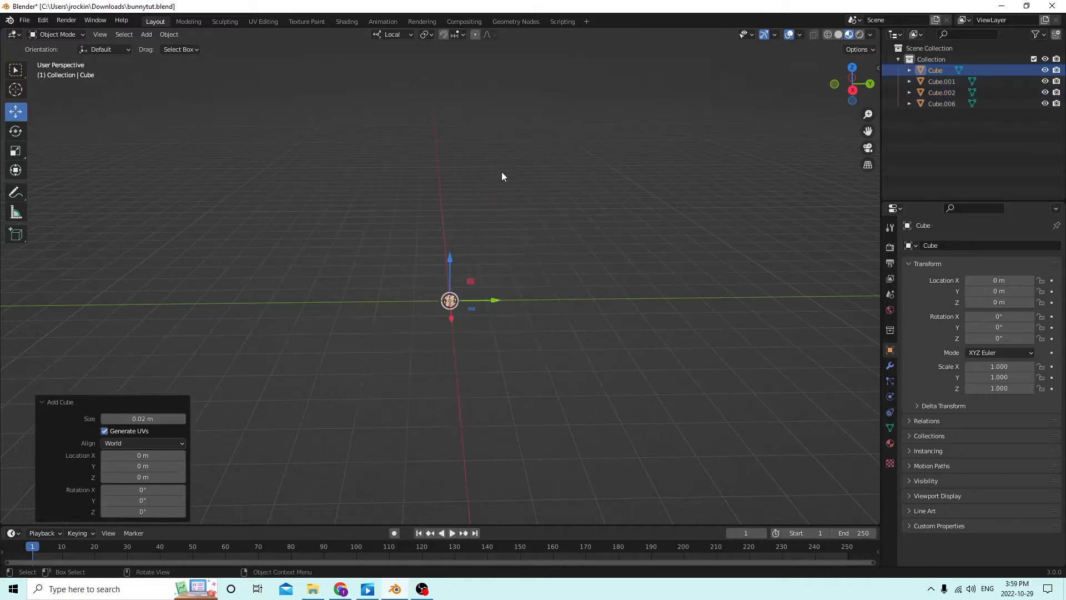
Bevel all the new cube's edges about 0.0067 m wide with 5 segments, then scale the object up uniformly to about 2.9
{"action": "mouse_move", "coordinate": [502, 174]}
{"action": "middle_mouse_down"}
{"action": "mouse_move", "coordinate": [519, 191]}
{"action": "mouse_move", "coordinate": [491, 172]}
{"action": "middle_mouse_up"}
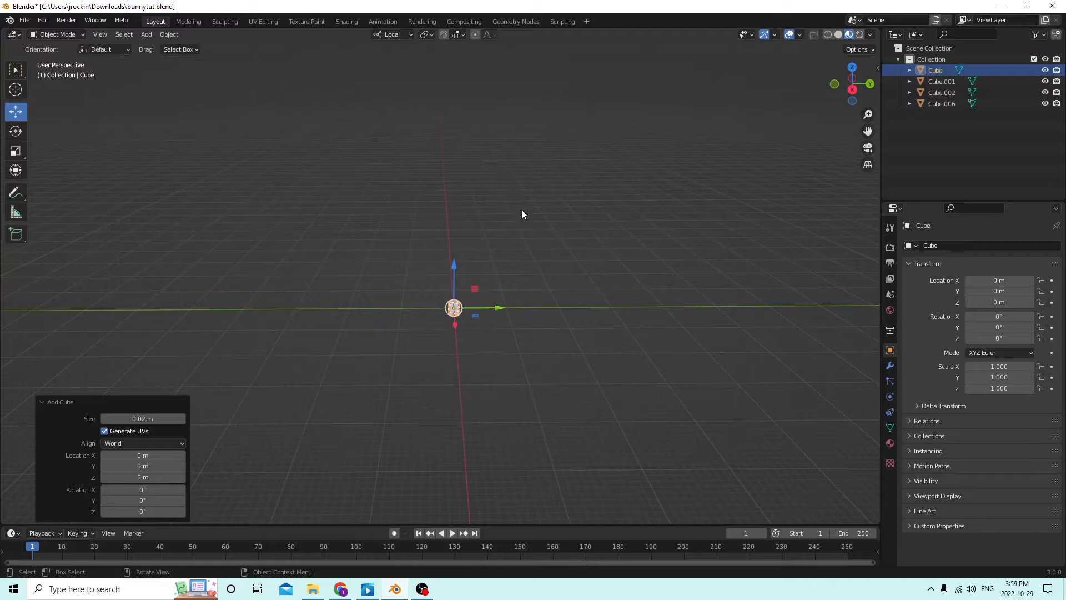
{"action": "key", "text": "Tab"}
{"action": "mouse_move", "coordinate": [521, 209]}
{"action": "middle_mouse_down"}
{"action": "mouse_move", "coordinate": [535, 193]}
{"action": "mouse_move", "coordinate": [565, 208]}
{"action": "mouse_move", "coordinate": [539, 220]}
{"action": "middle_mouse_up"}
{"action": "key", "text": "ctrl"}
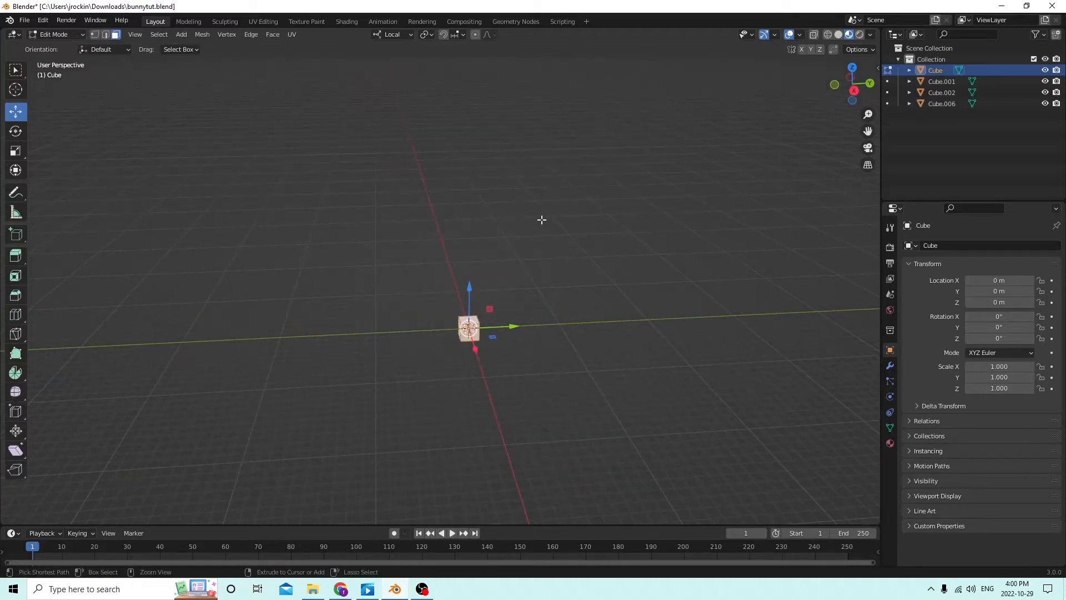
{"action": "key", "text": "ctrl+b"}
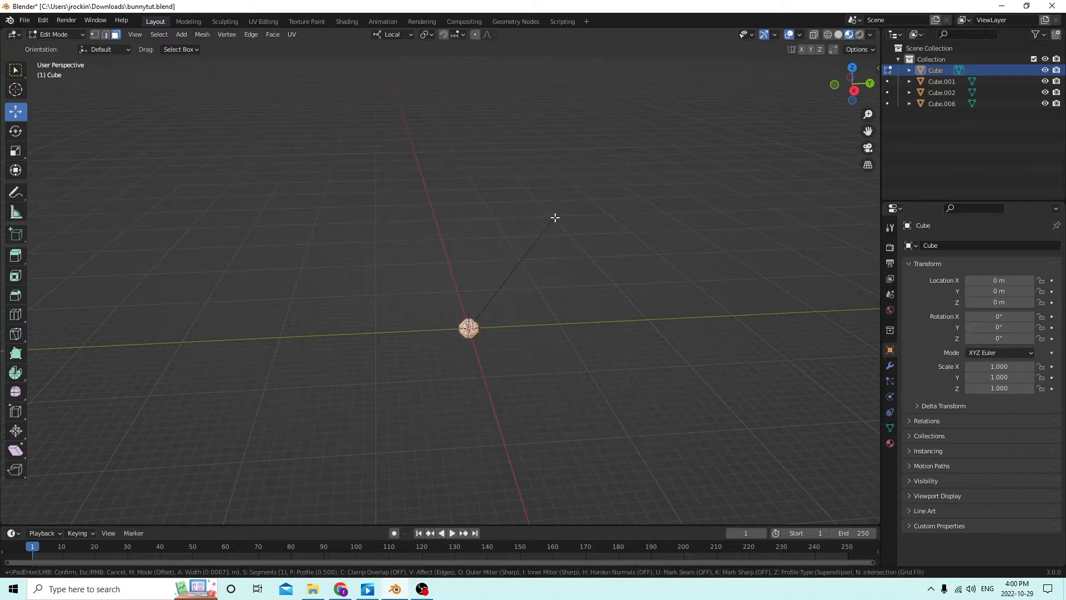
{"action": "left_click", "coordinate": [555, 217]}
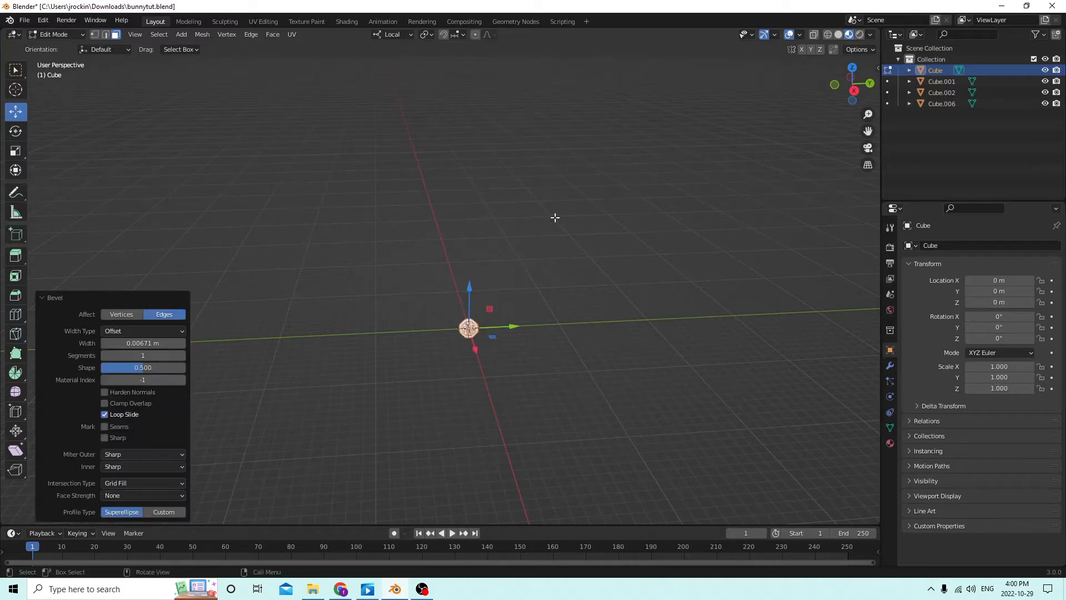
{"action": "left_click", "coordinate": [181, 355]}
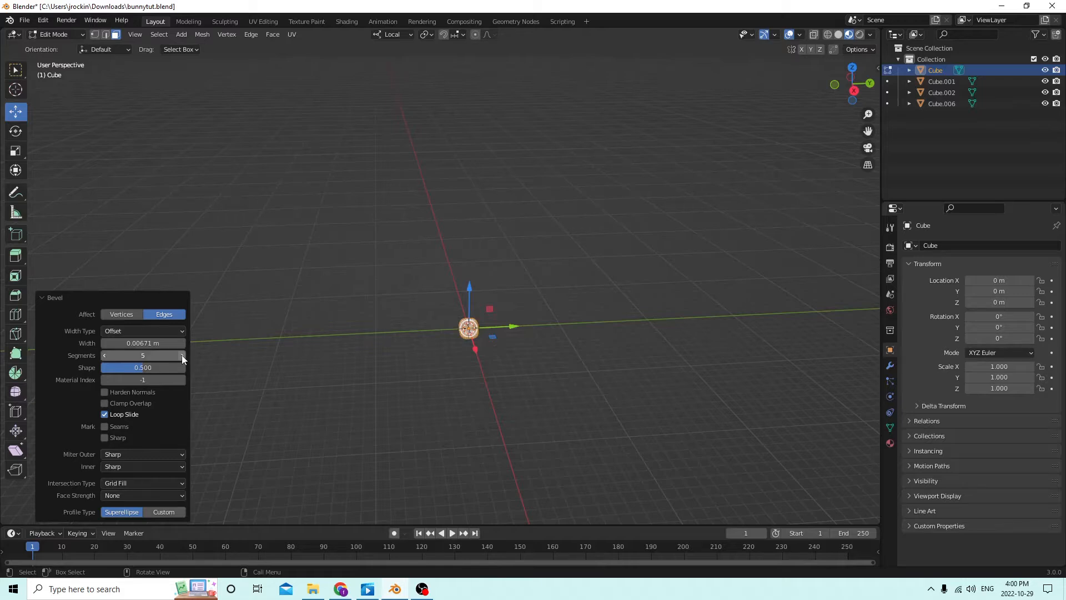
{"action": "left_click", "coordinate": [181, 355]}
{"action": "middle_click_drag", "start_coordinate": [406, 323], "coordinate": [541, 341]}
{"action": "key", "text": "Tab"}
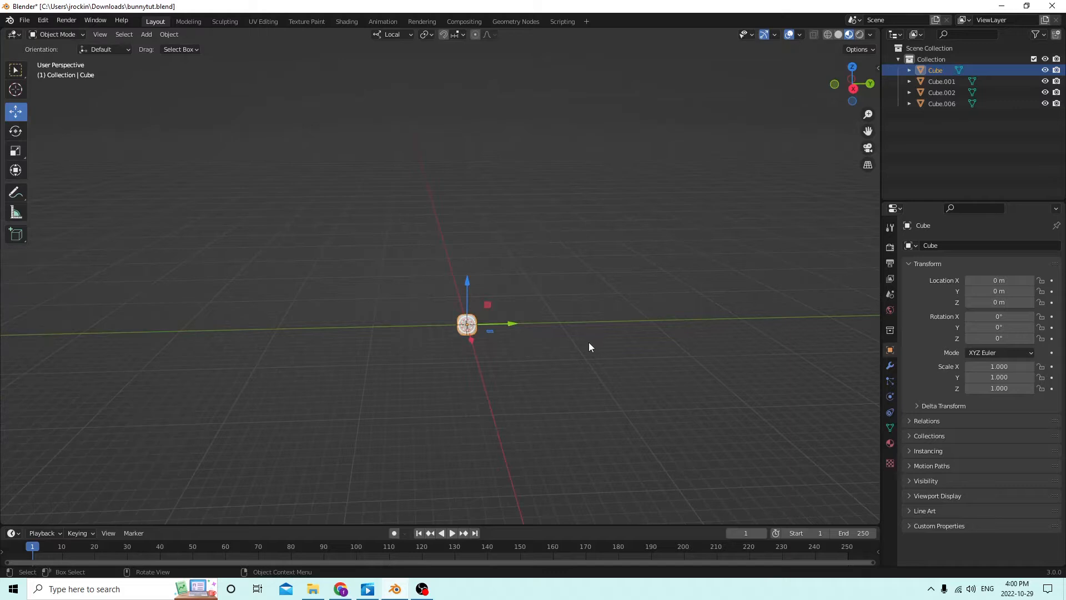
{"action": "key", "text": "s"}
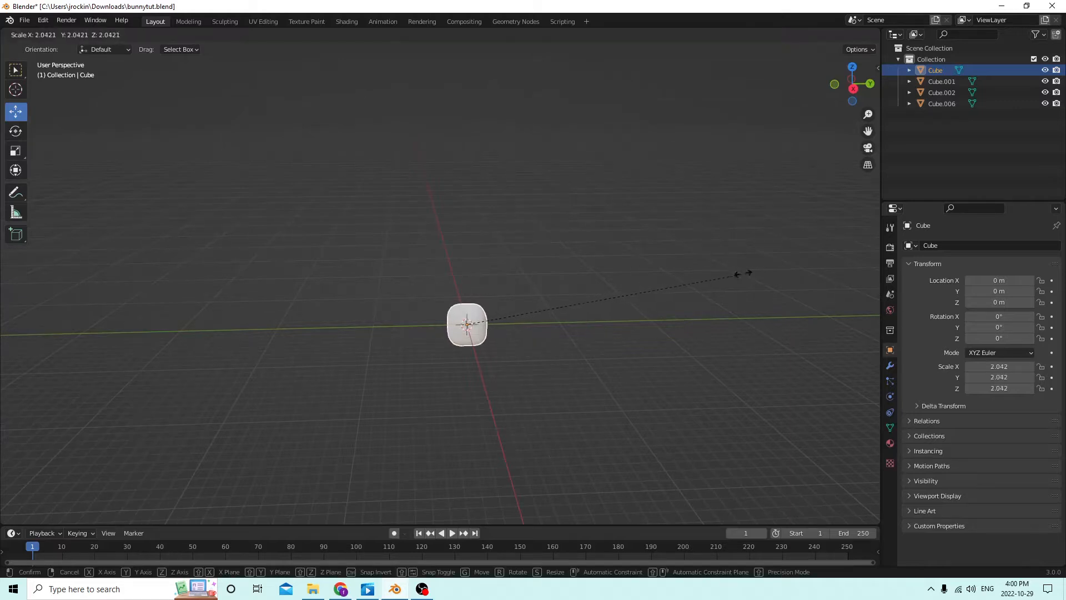
{"action": "left_click", "coordinate": [840, 246]}
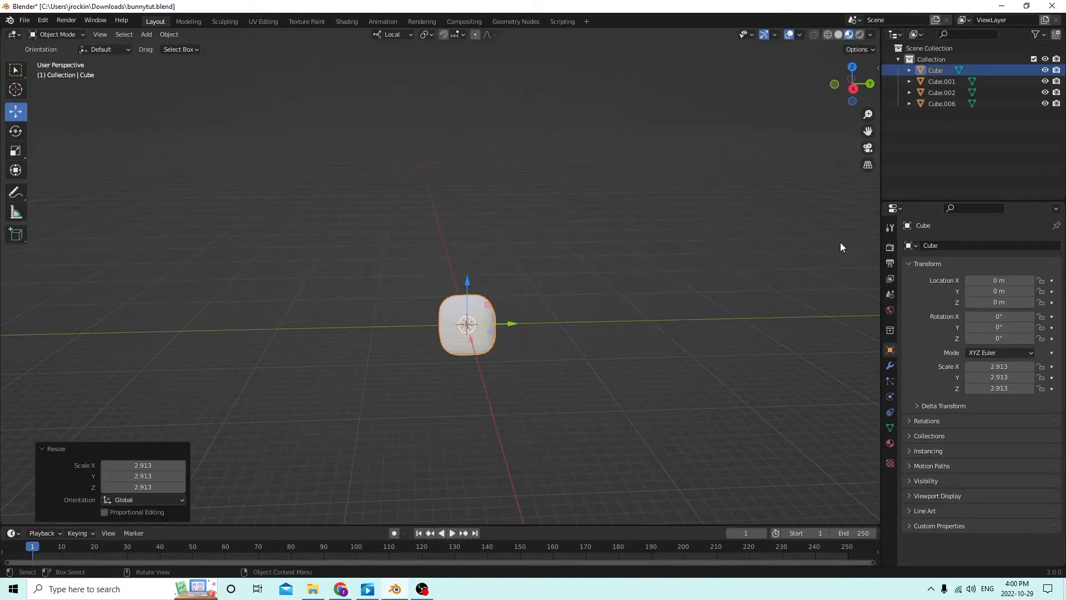
Undo the cube's scaling and its bevel
{"action": "left_click", "coordinate": [44, 21]}
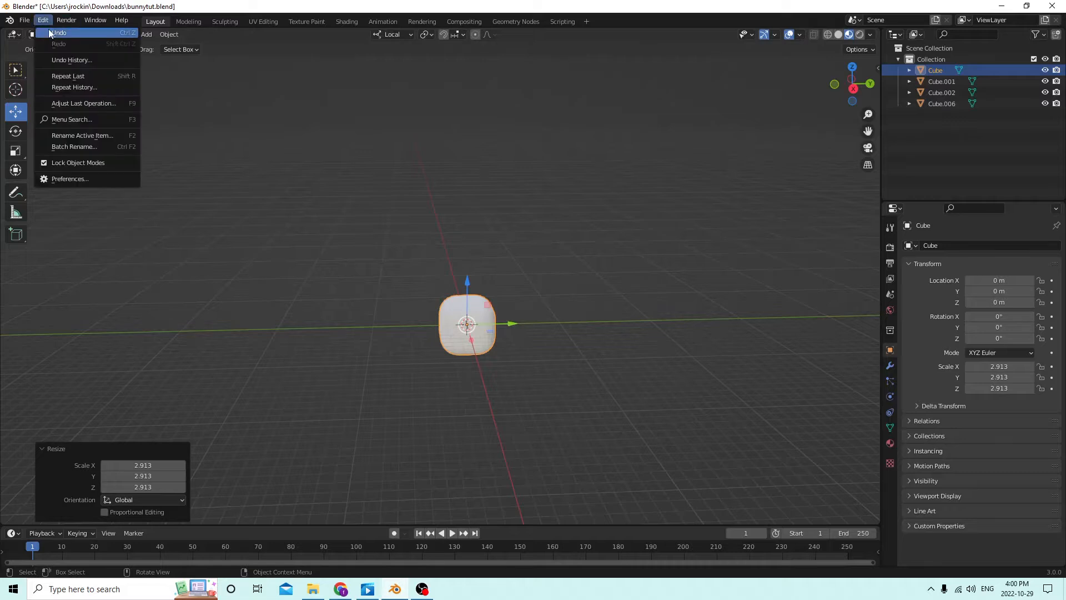
{"action": "left_click", "coordinate": [58, 33]}
{"action": "left_click", "coordinate": [44, 20]}
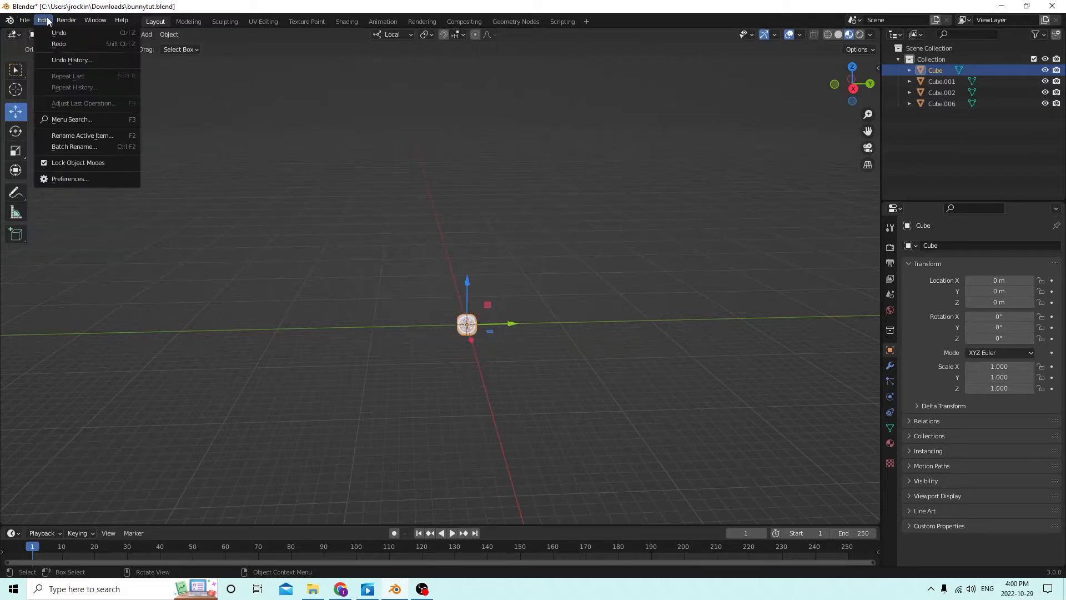
{"action": "left_click", "coordinate": [52, 35]}
{"action": "left_click", "coordinate": [42, 22]}
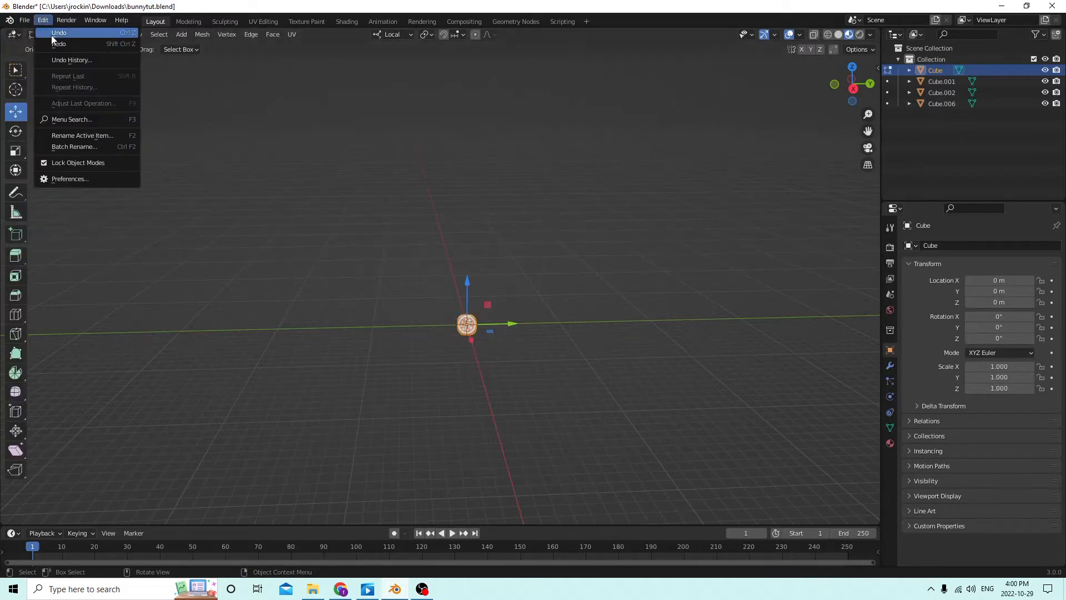
{"action": "left_click", "coordinate": [52, 34]}
Enlarge the plain cube uniformly in object mode, in two passes, to a scale of about 14.4
{"action": "mouse_move", "coordinate": [518, 286]}
{"action": "middle_mouse_down"}
{"action": "mouse_move", "coordinate": [528, 295]}
{"action": "mouse_move", "coordinate": [521, 288]}
{"action": "middle_mouse_up"}
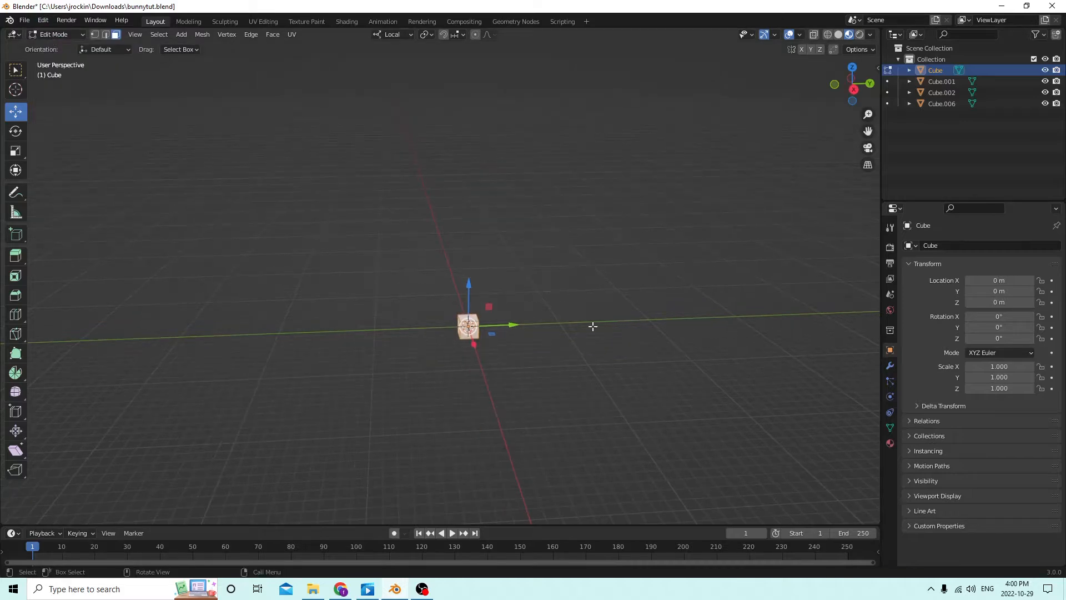
{"action": "key", "text": "Tab"}
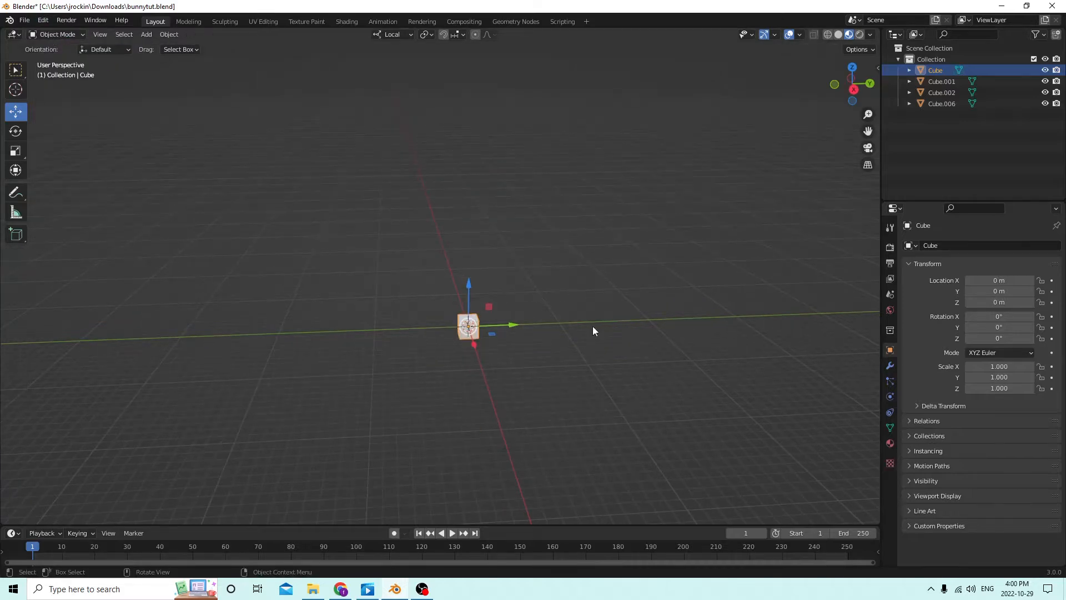
{"action": "key", "text": "s"}
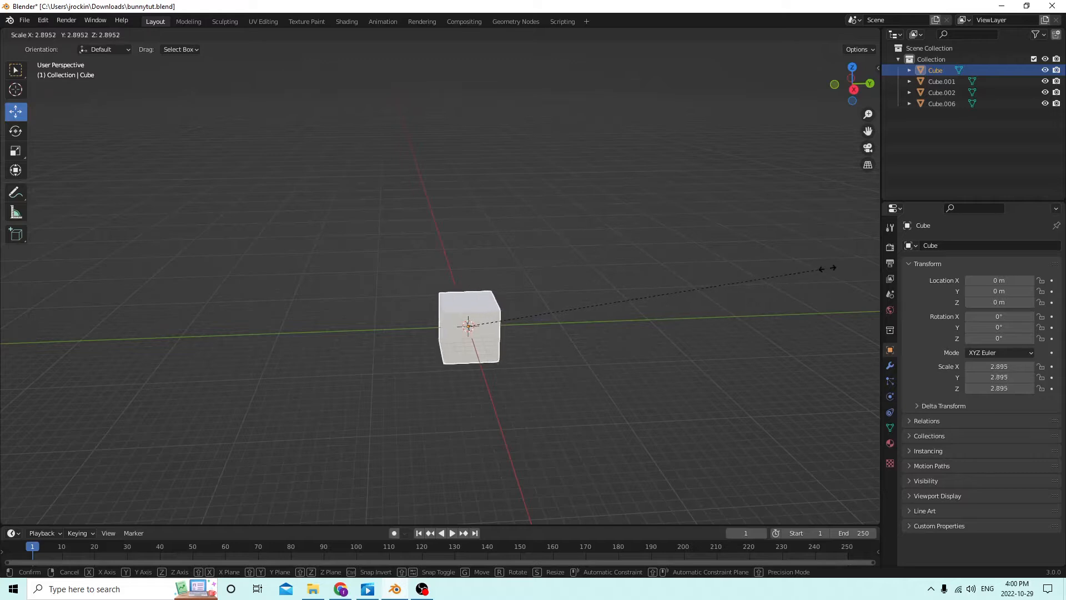
{"action": "left_click", "coordinate": [861, 256]}
{"action": "scroll", "coordinate": [731, 244], "scroll_direction": "up", "scroll_amount": 2}
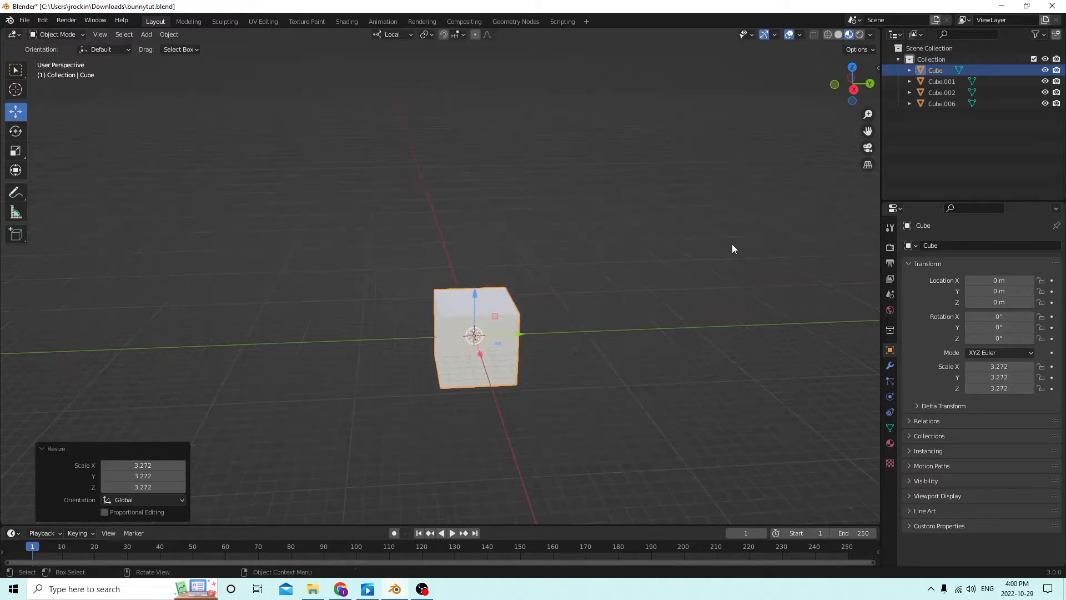
{"action": "scroll", "coordinate": [700, 263], "scroll_direction": "down", "scroll_amount": 2}
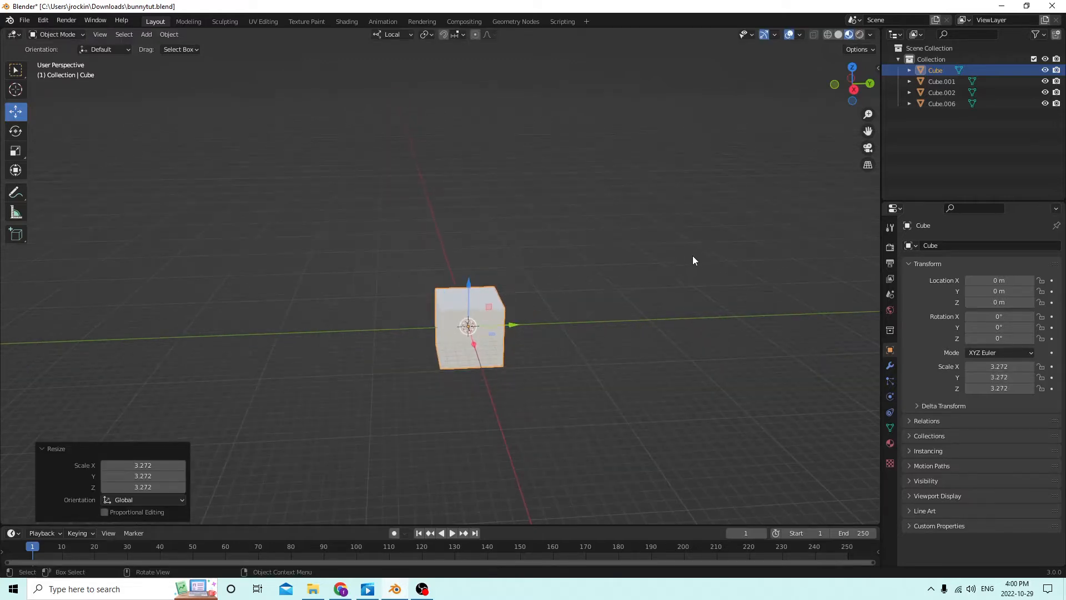
{"action": "middle_click_drag", "start_coordinate": [693, 260], "coordinate": [638, 256]}
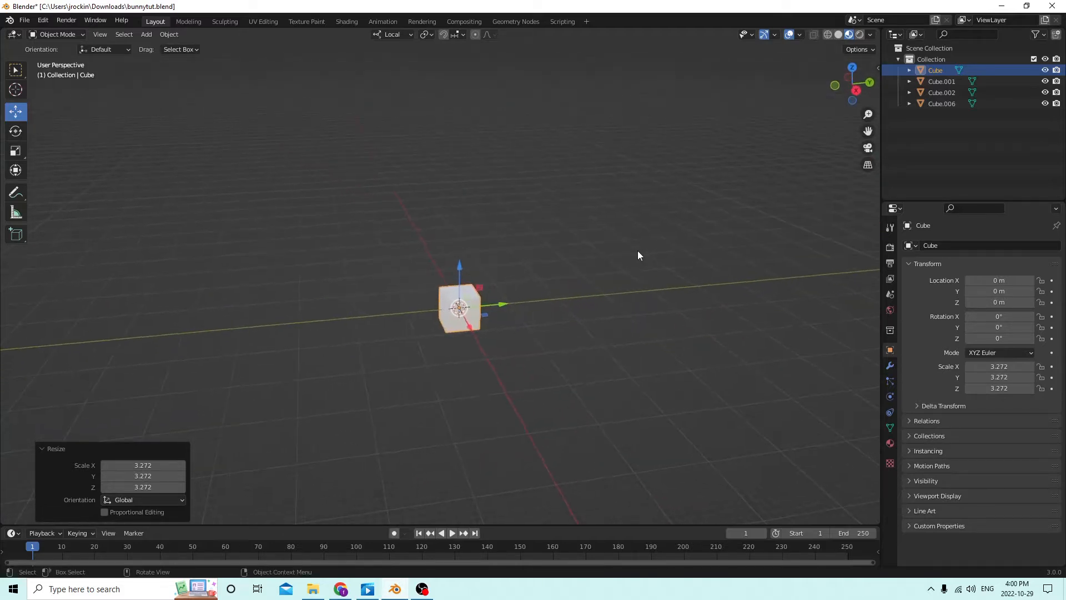
{"action": "key", "text": "s"}
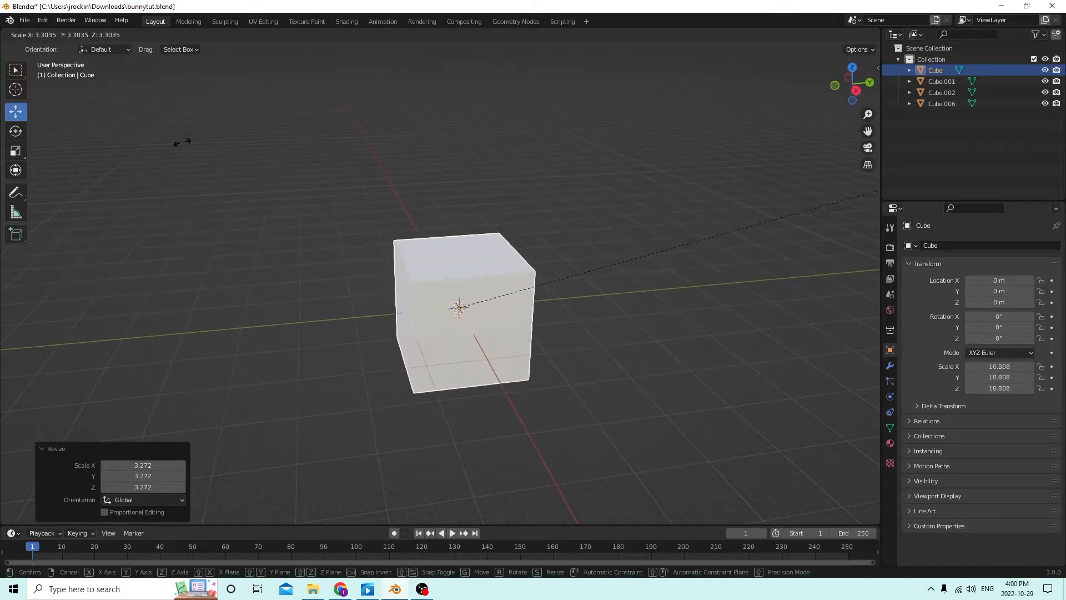
{"action": "left_click", "coordinate": [364, 111]}
Stretch the cube into a long block with Y scale about 43.3 and narrow its X scale to about 10.6
{"action": "scroll", "coordinate": [392, 154], "scroll_direction": "down", "scroll_amount": 4}
{"action": "middle_click_drag", "start_coordinate": [397, 156], "coordinate": [164, 196]}
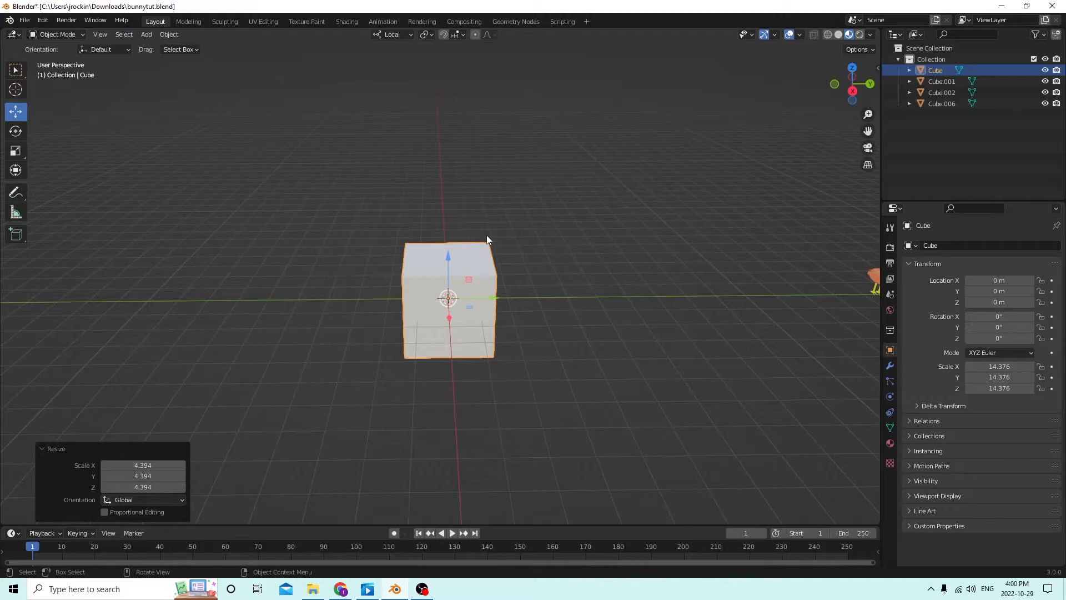
{"action": "middle_click_drag", "start_coordinate": [487, 235], "coordinate": [516, 315]}
{"action": "left_click", "coordinate": [15, 151]}
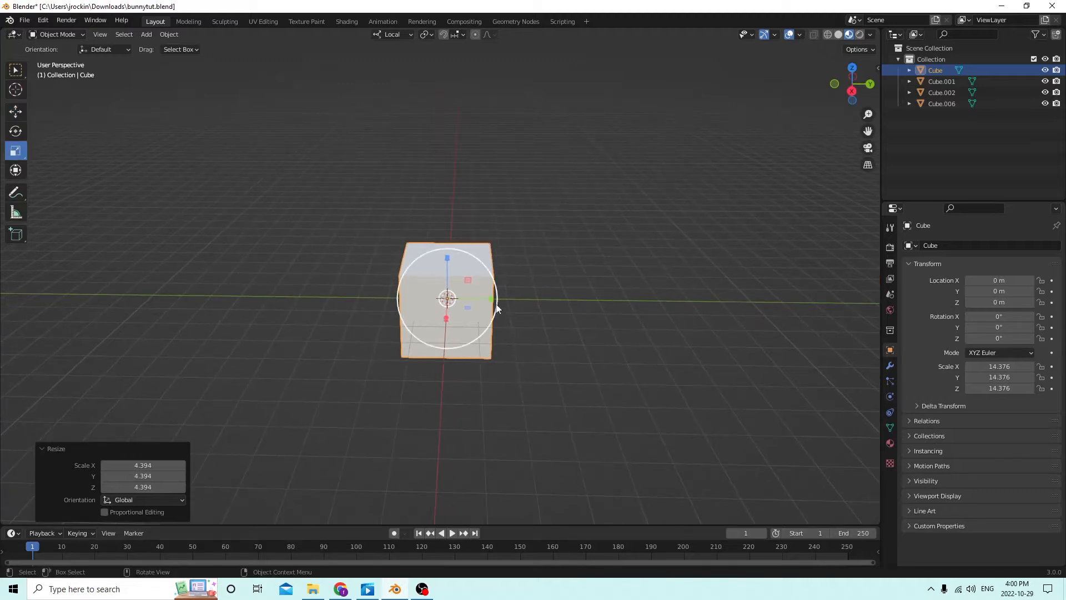
{"action": "left_click_drag", "start_coordinate": [486, 300], "coordinate": [583, 300]}
{"action": "middle_click_drag", "start_coordinate": [583, 300], "coordinate": [693, 259]}
{"action": "left_click_drag", "start_coordinate": [499, 290], "coordinate": [489, 290]}
Round the long block by beveling all its edges about 0.0072 m wide with 6 segments
{"action": "middle_click_drag", "start_coordinate": [489, 290], "coordinate": [611, 303]}
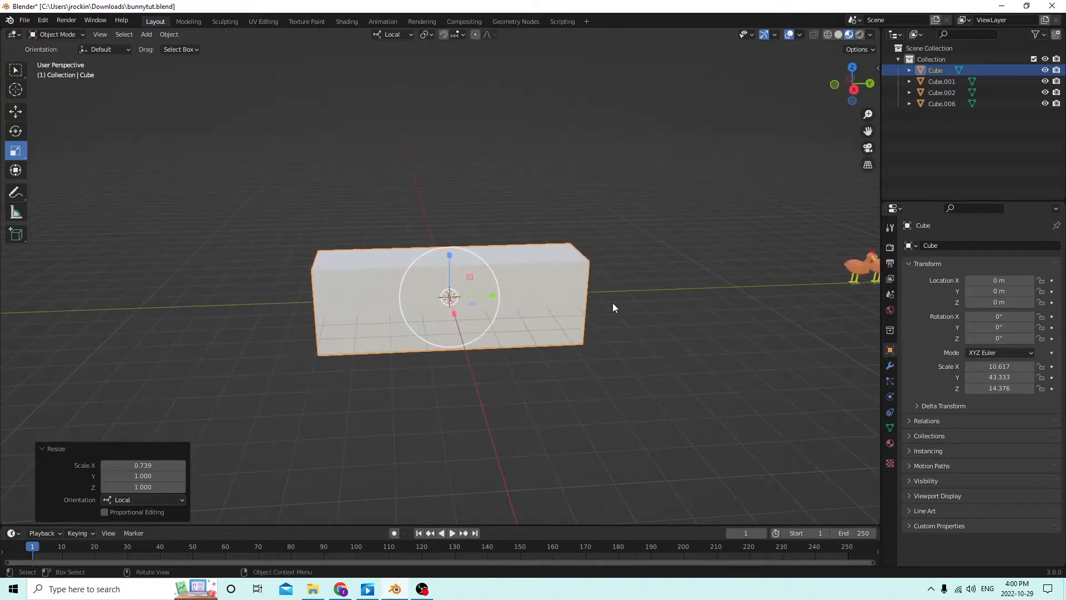
{"action": "key", "text": "Tab"}
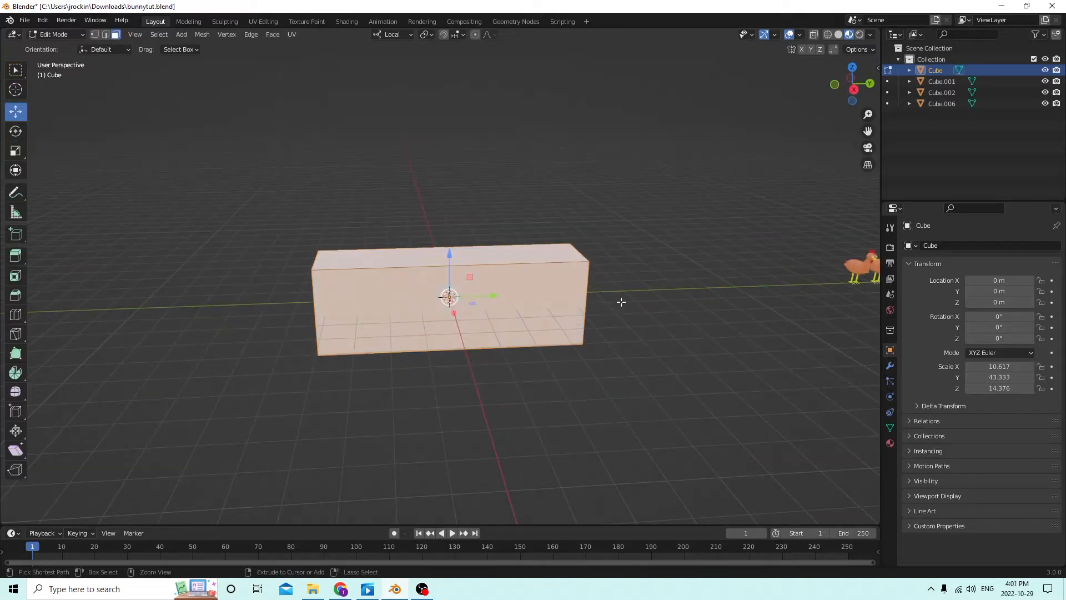
{"action": "key", "text": "ctrl+b"}
{"action": "scroll", "coordinate": [640, 295], "scroll_direction": "up", "scroll_amount": 5}
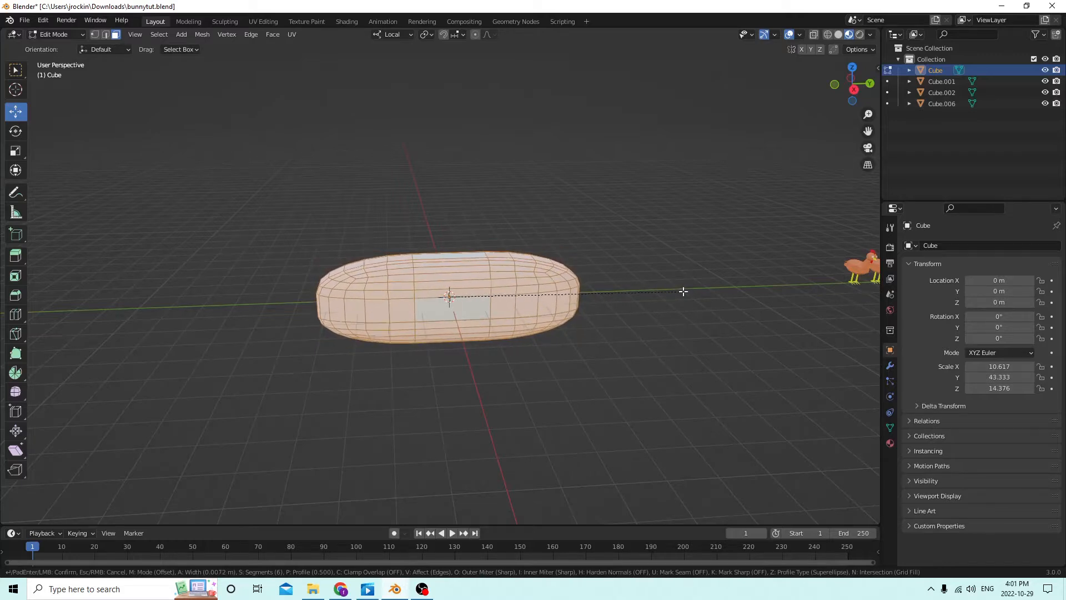
{"action": "left_click", "coordinate": [685, 291]}
{"action": "middle_click_drag", "start_coordinate": [685, 290], "coordinate": [531, 262]}
{"action": "key", "text": "Tab"}
Thicken the rounded block by scaling its Z to about 17.8 and its X to about 12.6
{"action": "scroll", "coordinate": [639, 288], "scroll_direction": "up", "scroll_amount": 1}
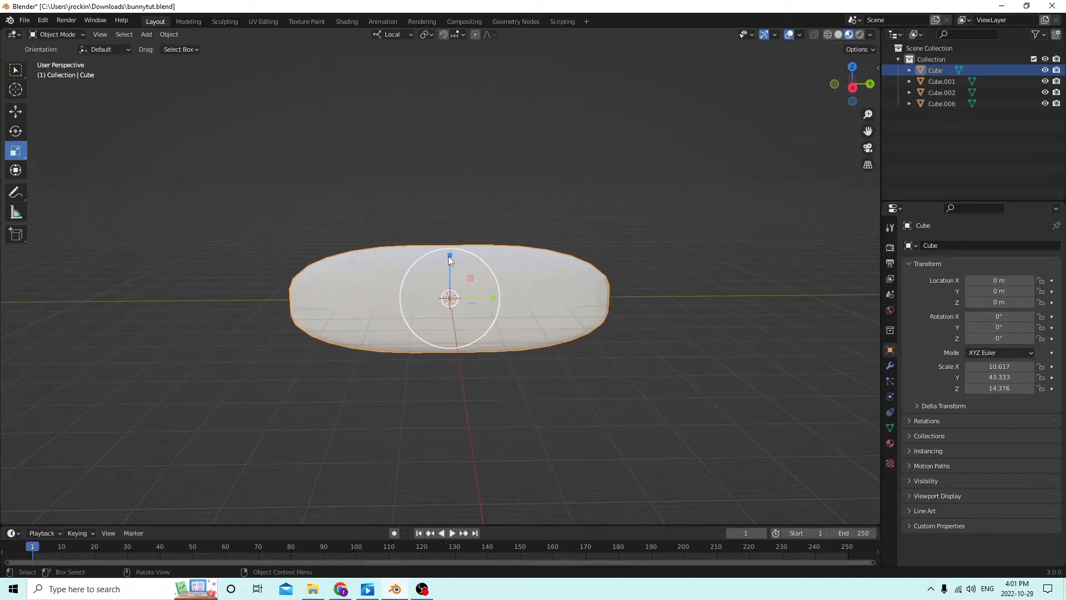
{"action": "left_click_drag", "start_coordinate": [449, 255], "coordinate": [455, 245]}
{"action": "middle_click_drag", "start_coordinate": [458, 248], "coordinate": [555, 273]}
{"action": "left_click_drag", "start_coordinate": [500, 290], "coordinate": [511, 290]}
Duplicate the rounded body and move the copy up about 0.16 m and about 0.36 m along negative Y
{"action": "middle_click_drag", "start_coordinate": [511, 289], "coordinate": [393, 289]}
{"action": "key", "text": "Tab"}
{"action": "key", "text": "Tab"}
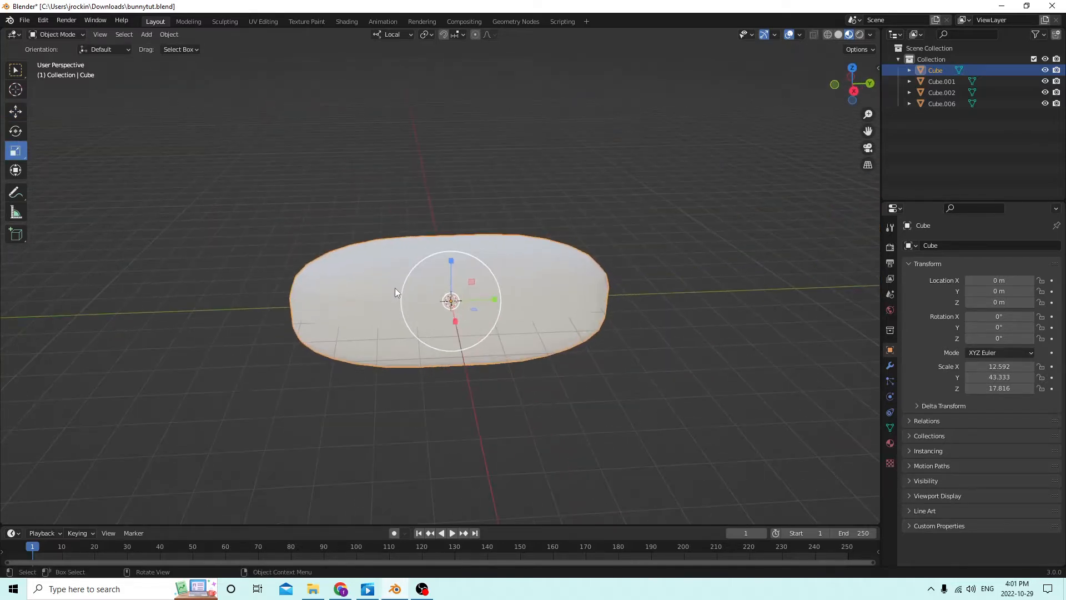
{"action": "left_click", "coordinate": [15, 110]}
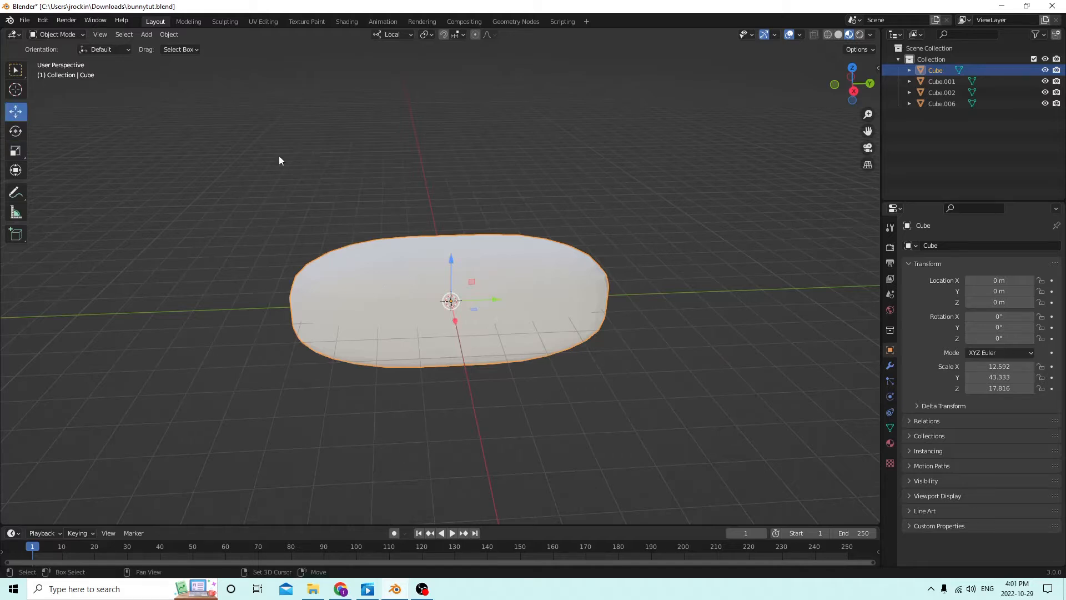
{"action": "key", "text": "shift+d"}
{"action": "right_click", "coordinate": [322, 141]}
{"action": "middle_click_drag", "start_coordinate": [368, 126], "coordinate": [421, 187]}
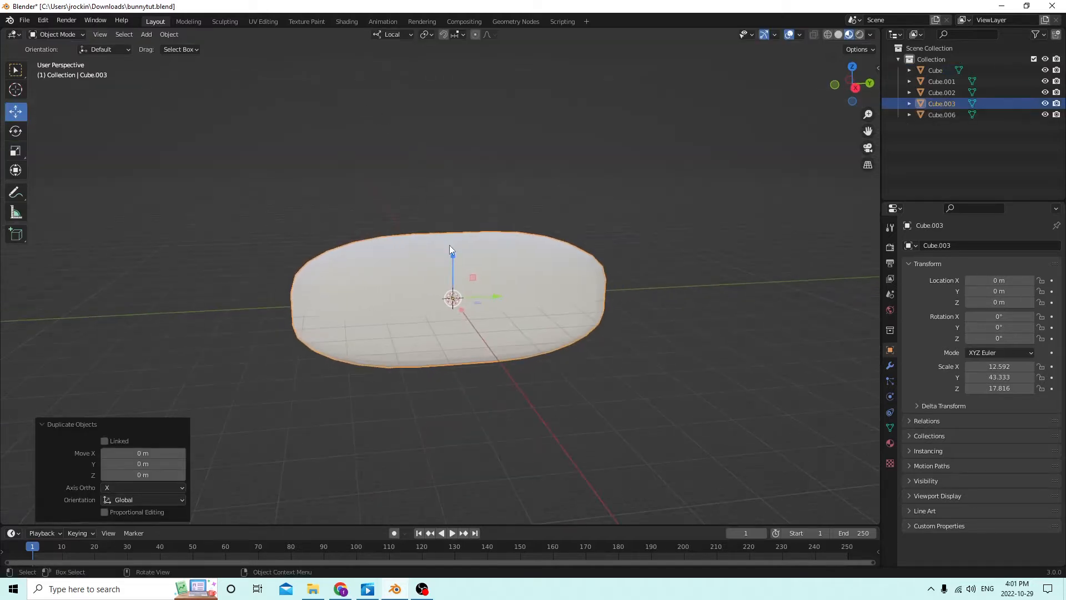
{"action": "left_click_drag", "start_coordinate": [450, 250], "coordinate": [371, 188]}
{"action": "middle_click_drag", "start_coordinate": [371, 189], "coordinate": [393, 176]}
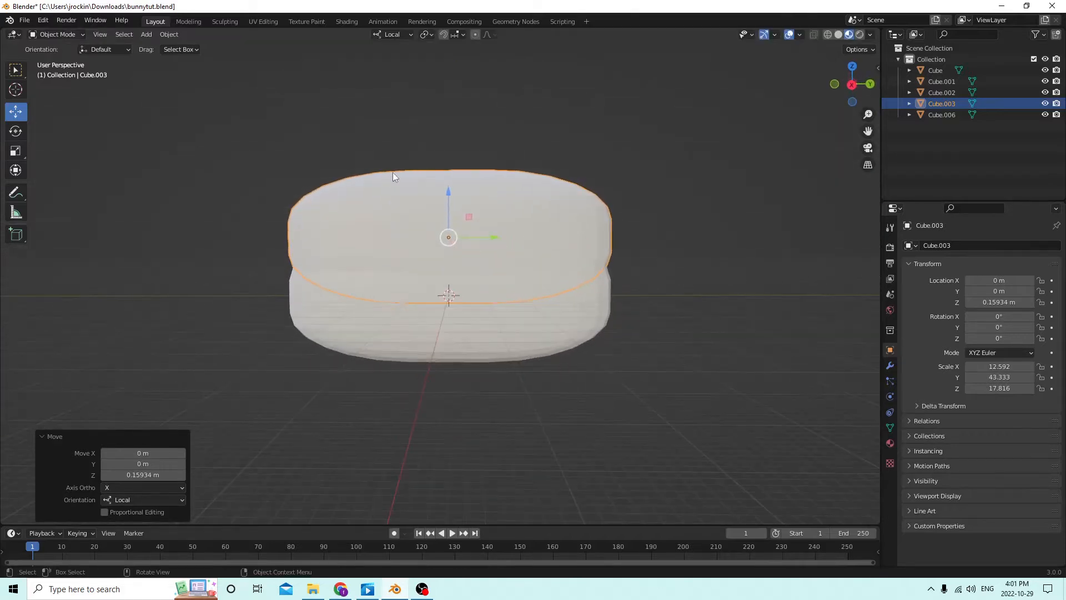
{"action": "left_click_drag", "start_coordinate": [481, 227], "coordinate": [374, 234]}
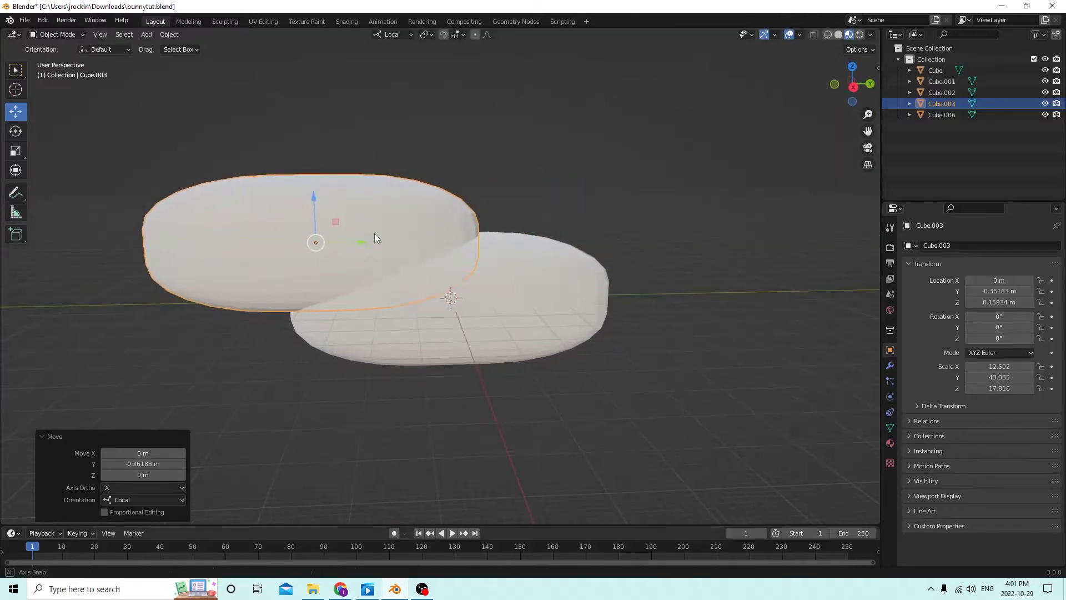
Shrink the copied body uniformly in two passes to a scale of about 7.3 X, 25.1 Y and 10.3 Z
{"action": "left_click", "coordinate": [16, 151]}
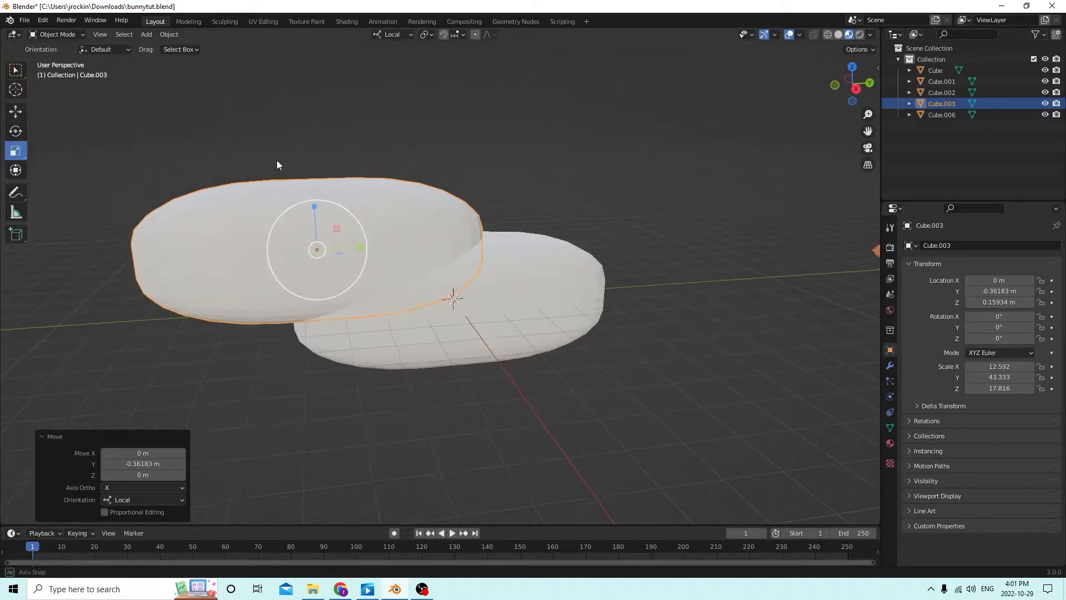
{"action": "middle_click_drag", "start_coordinate": [285, 171], "coordinate": [371, 169]}
{"action": "key", "text": "s"}
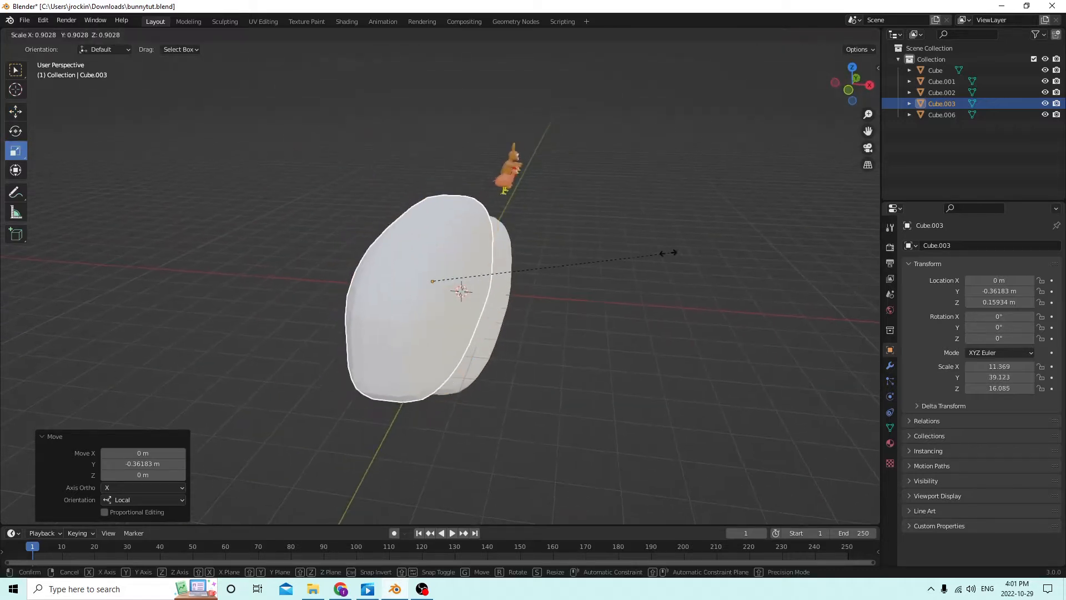
{"action": "left_click", "coordinate": [613, 257]}
{"action": "middle_click_drag", "start_coordinate": [613, 257], "coordinate": [399, 230]}
{"action": "key", "text": "s"}
{"action": "left_click", "coordinate": [647, 269]}
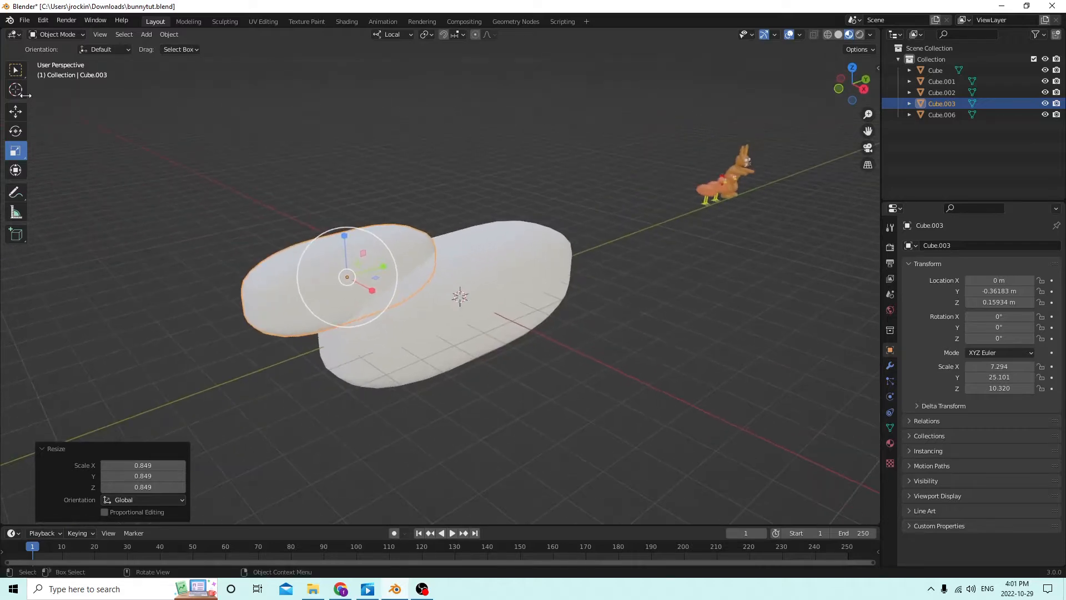
Duplicate the smaller shape in place and raise the new copy about 0.32 m along Z
{"action": "left_click", "coordinate": [15, 113]}
{"action": "middle_click_drag", "start_coordinate": [427, 182], "coordinate": [397, 189]}
{"action": "key", "text": "shift+d"}
{"action": "right_click", "coordinate": [352, 173]}
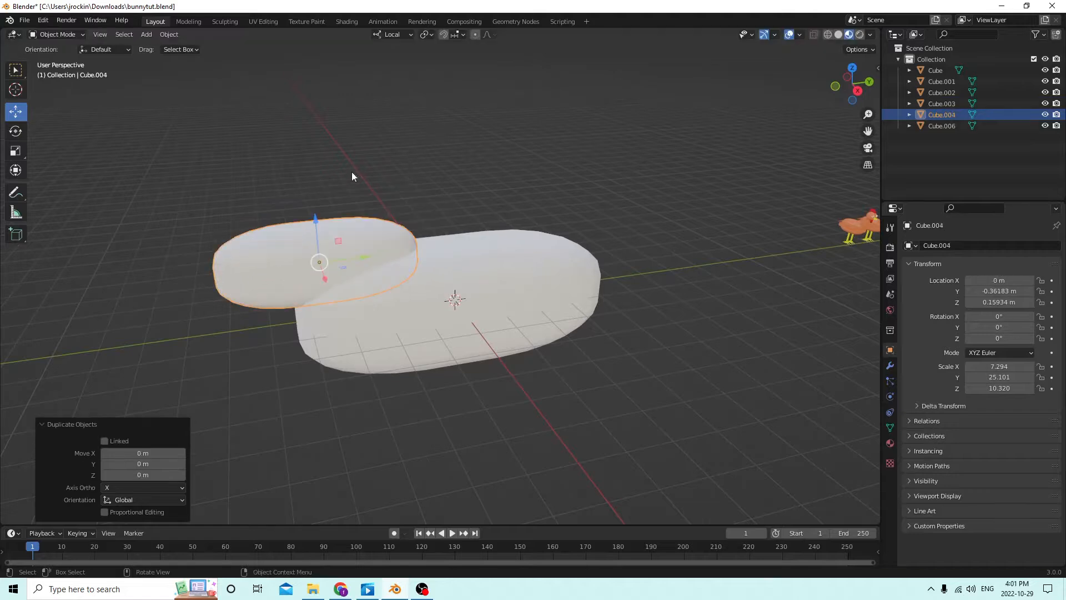
{"action": "left_click_drag", "start_coordinate": [310, 222], "coordinate": [287, 88]}
{"action": "middle_click_drag", "start_coordinate": [288, 88], "coordinate": [353, 150]}
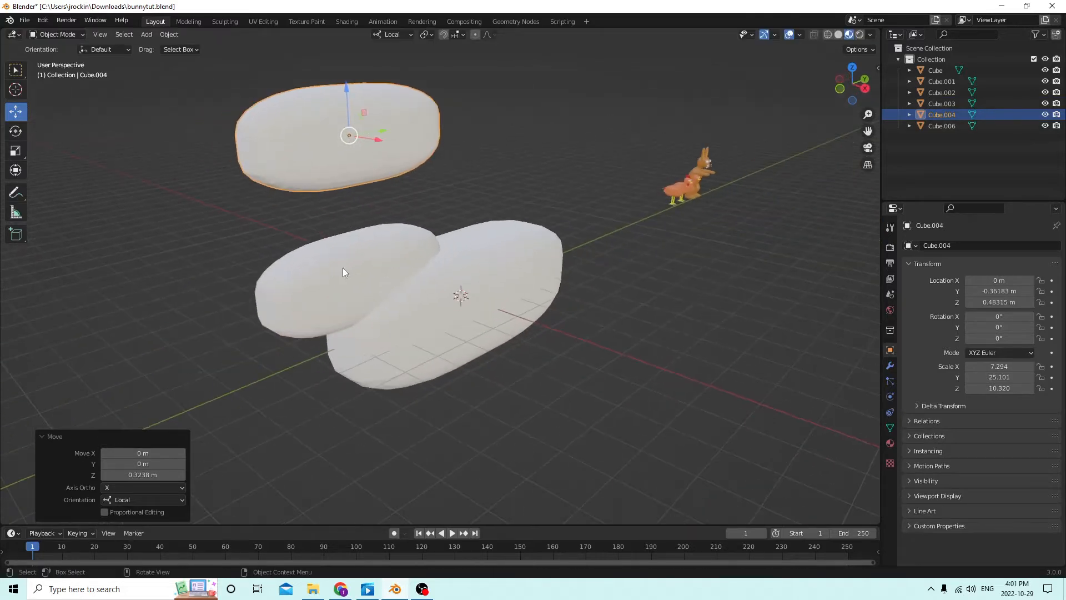
Tilt the lower small shape -47° about its local X axis so it rises from the body as a neck
{"action": "left_click", "coordinate": [331, 261]}
{"action": "mouse_move", "coordinate": [332, 261]}
{"action": "middle_mouse_down"}
{"action": "mouse_move", "coordinate": [320, 254]}
{"action": "mouse_move", "coordinate": [336, 244]}
{"action": "mouse_move", "coordinate": [312, 247]}
{"action": "mouse_move", "coordinate": [332, 248]}
{"action": "middle_mouse_up"}
{"action": "scroll", "coordinate": [336, 242], "scroll_direction": "up", "scroll_amount": 1}
{"action": "scroll", "coordinate": [337, 242], "scroll_direction": "down", "scroll_amount": 1}
{"action": "scroll", "coordinate": [332, 247], "scroll_direction": "up", "scroll_amount": 1}
{"action": "middle_click_drag", "start_coordinate": [527, 237], "coordinate": [521, 223]}
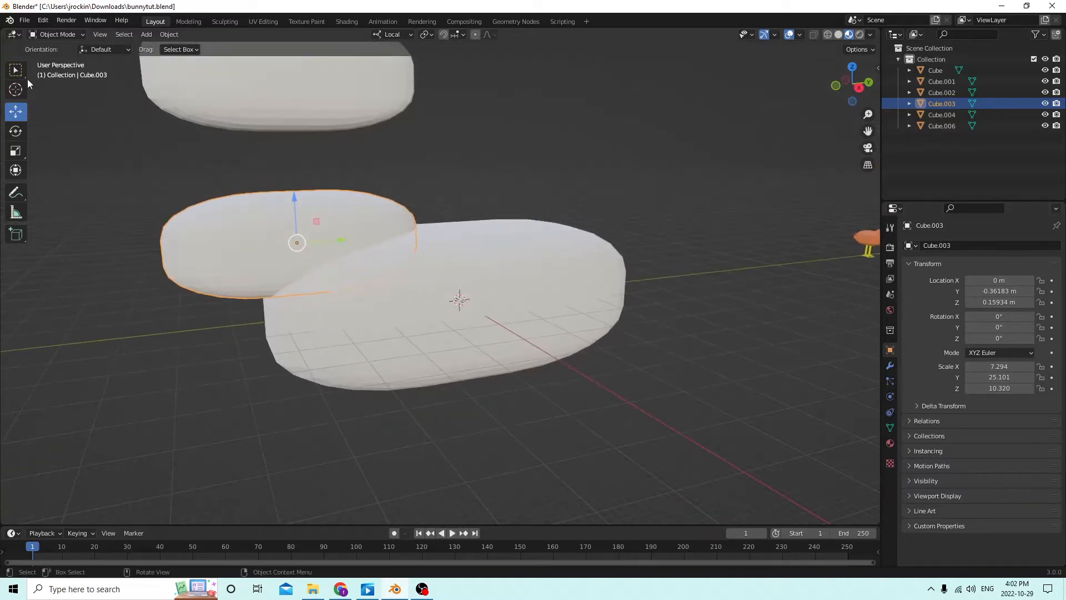
{"action": "left_click", "coordinate": [18, 131]}
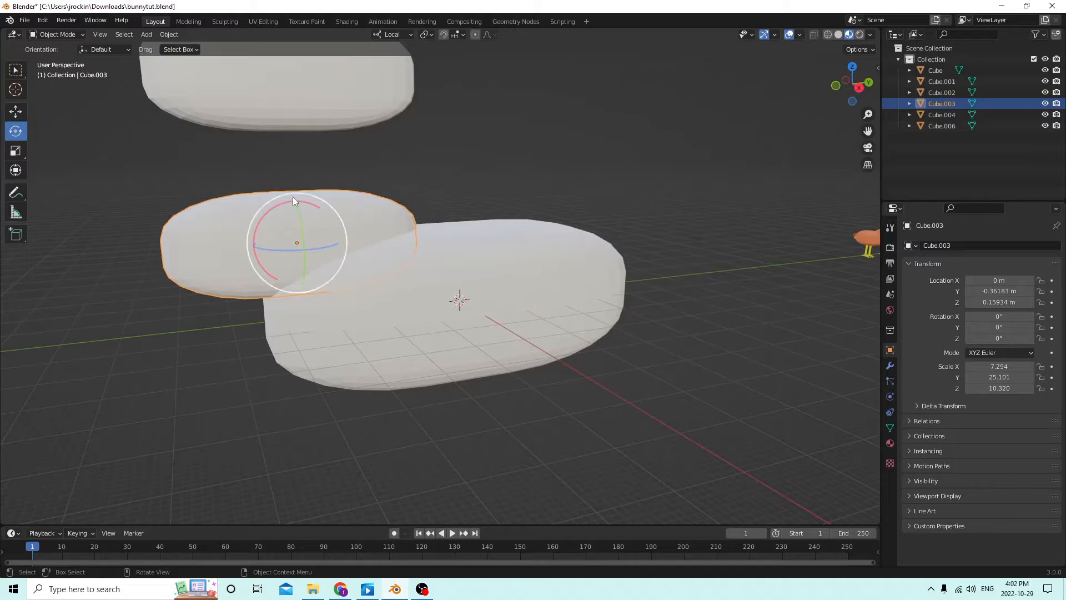
{"action": "left_click_drag", "start_coordinate": [280, 204], "coordinate": [319, 193]}
{"action": "middle_click_drag", "start_coordinate": [317, 193], "coordinate": [296, 187]}
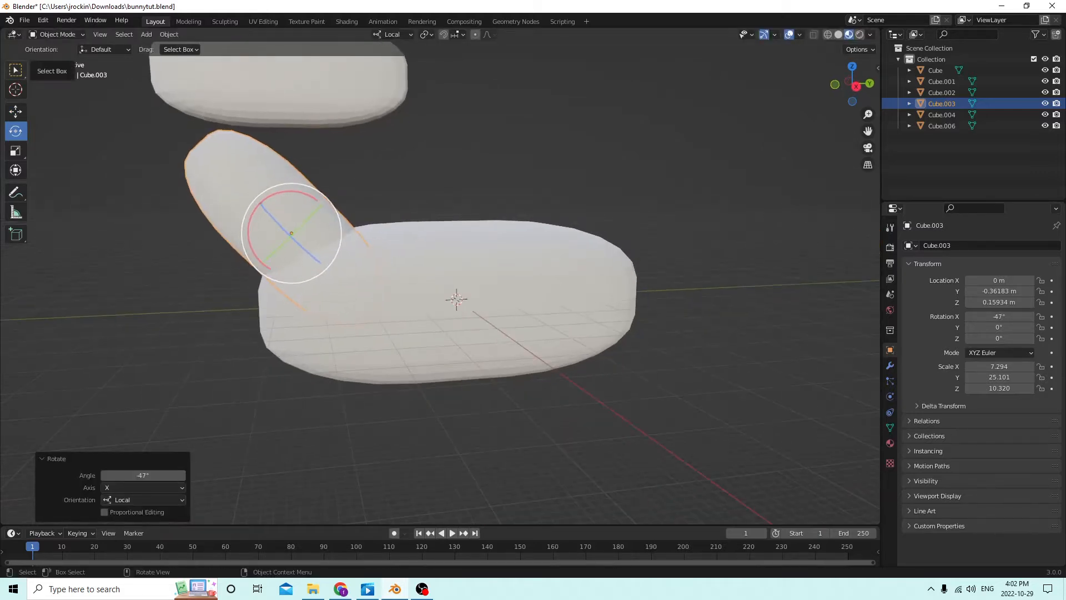
Slim the tilted neck by scaling its Y to about 21.1, Z to about 8.5 and X to about 6.5
{"action": "left_click", "coordinate": [16, 151]}
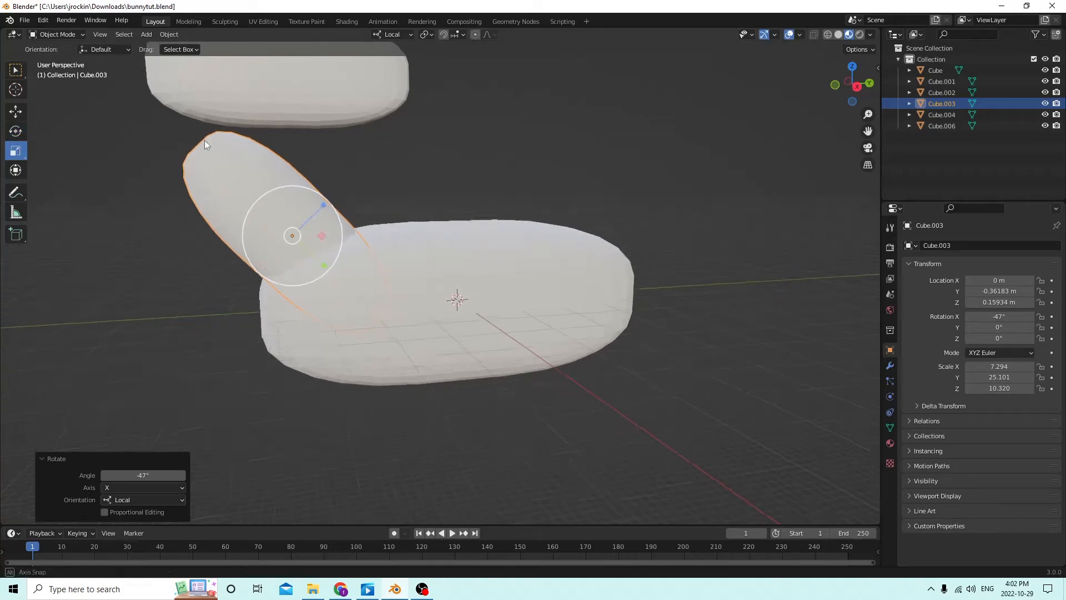
{"action": "left_click_drag", "start_coordinate": [329, 274], "coordinate": [321, 266]}
{"action": "right_click", "coordinate": [317, 273]}
{"action": "middle_click_drag", "start_coordinate": [320, 265], "coordinate": [364, 291]}
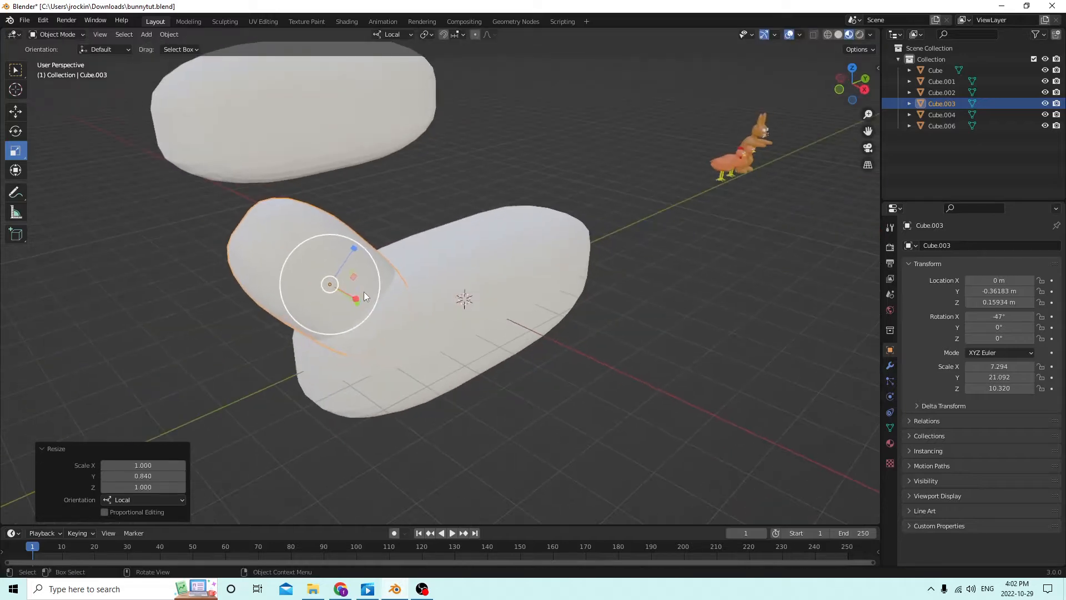
{"action": "left_click_drag", "start_coordinate": [355, 255], "coordinate": [350, 261]}
{"action": "middle_click_drag", "start_coordinate": [350, 261], "coordinate": [447, 269]}
{"action": "left_click_drag", "start_coordinate": [513, 331], "coordinate": [493, 326]}
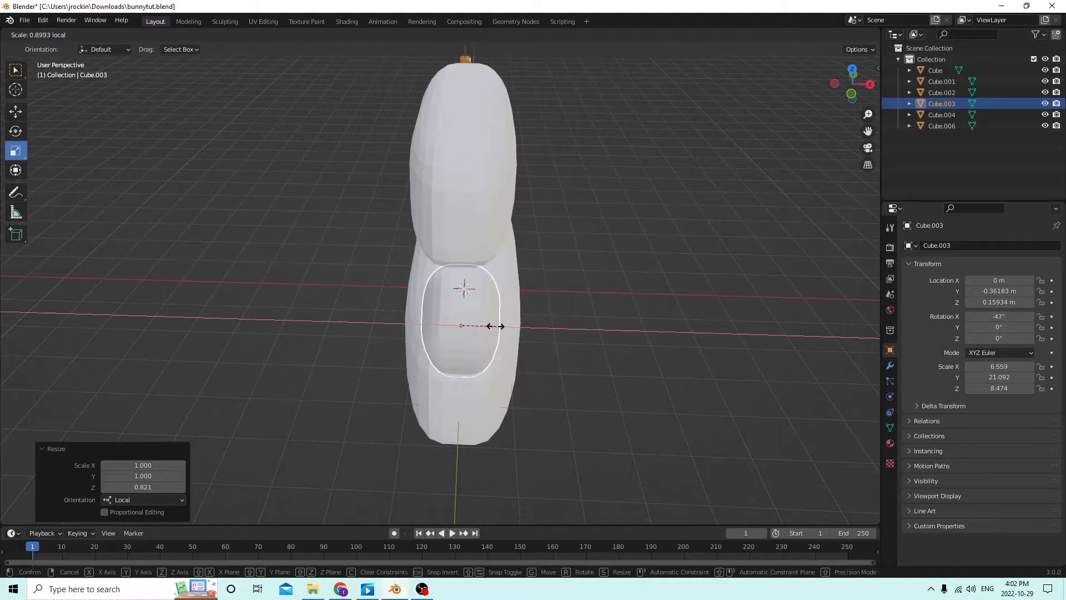
{"action": "middle_click_drag", "start_coordinate": [493, 326], "coordinate": [181, 151]}
Shift the neck slightly along its local Z and Y axes to seat it in the front end of the body
{"action": "left_click", "coordinate": [25, 109]}
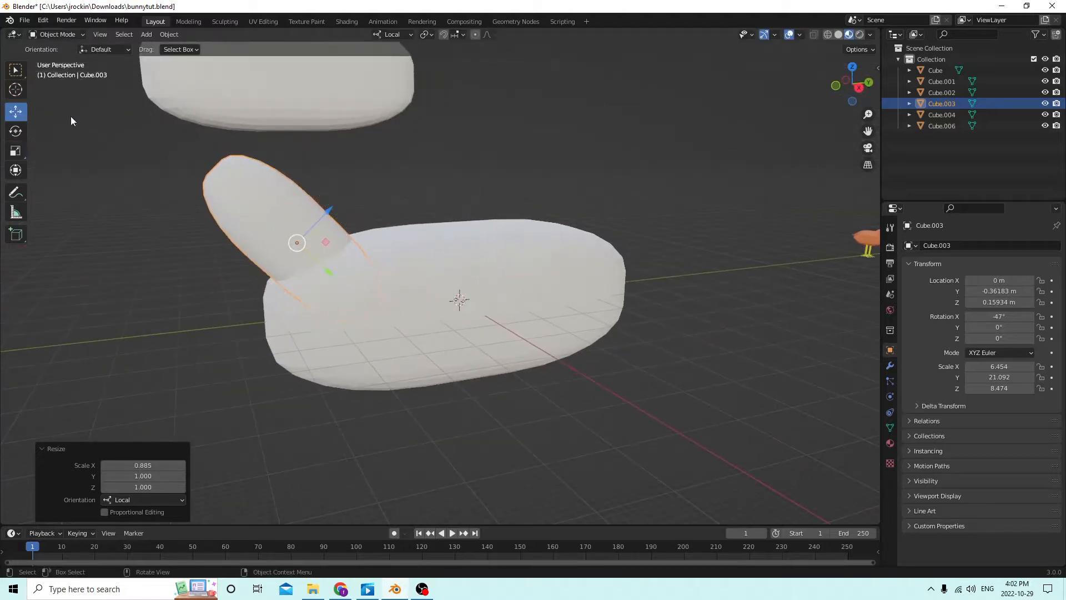
{"action": "middle_click_drag", "start_coordinate": [71, 115], "coordinate": [98, 118]}
{"action": "left_click_drag", "start_coordinate": [325, 206], "coordinate": [308, 217]}
{"action": "middle_click_drag", "start_coordinate": [308, 217], "coordinate": [320, 237]}
{"action": "left_click_drag", "start_coordinate": [324, 303], "coordinate": [304, 285]}
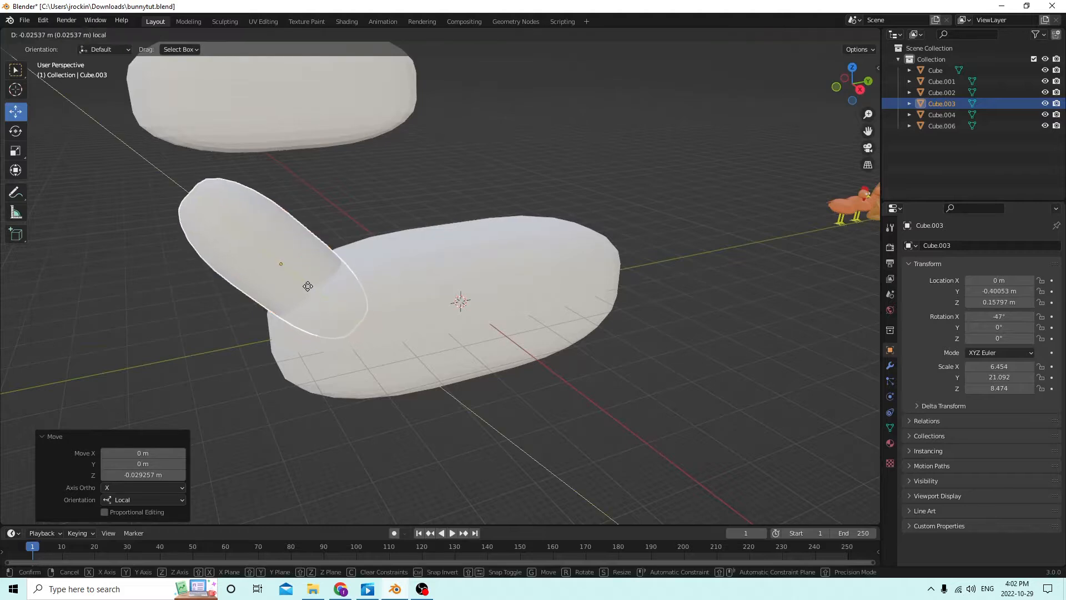
{"action": "middle_click_drag", "start_coordinate": [305, 285], "coordinate": [285, 254]}
{"action": "left_click_drag", "start_coordinate": [305, 263], "coordinate": [320, 271]}
{"action": "middle_click_drag", "start_coordinate": [304, 270], "coordinate": [494, 187]}
Move the raised copy forward over the neck to a Y location of about -0.685 m
{"action": "scroll", "coordinate": [304, 285], "scroll_direction": "down", "scroll_amount": 1}
{"action": "left_click", "coordinate": [379, 147]}
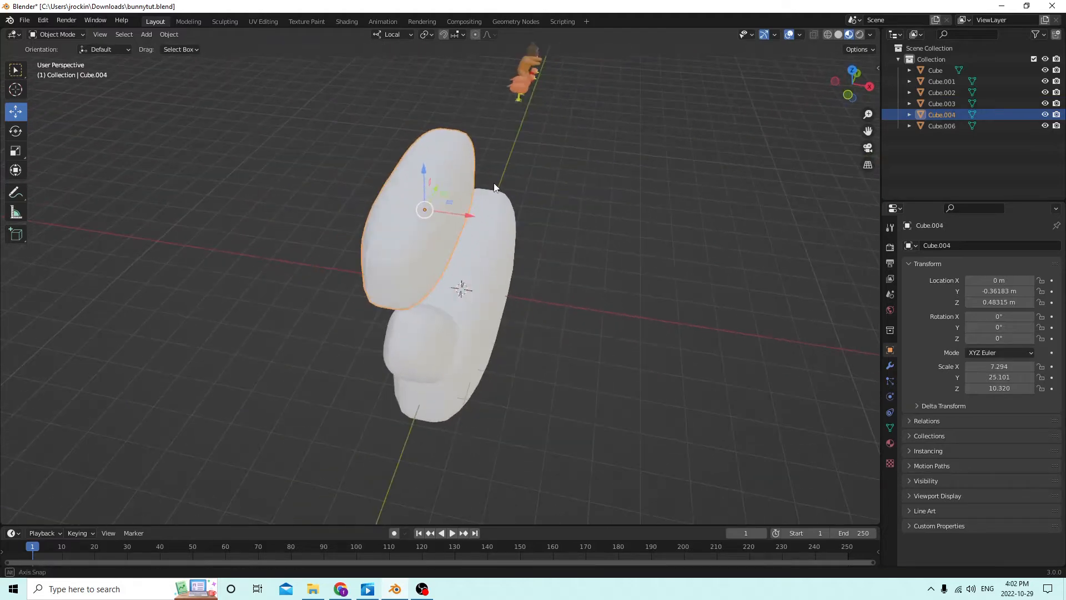
{"action": "left_click", "coordinate": [16, 132]}
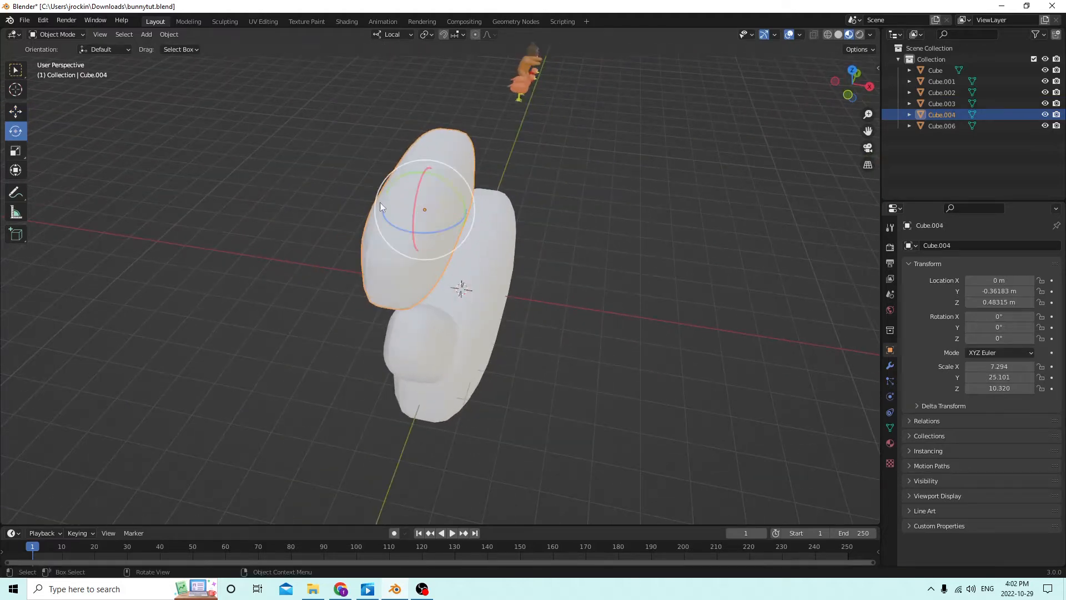
{"action": "left_click", "coordinate": [16, 151]}
{"action": "middle_click_drag", "start_coordinate": [139, 153], "coordinate": [72, 39]}
{"action": "left_click", "coordinate": [15, 111]}
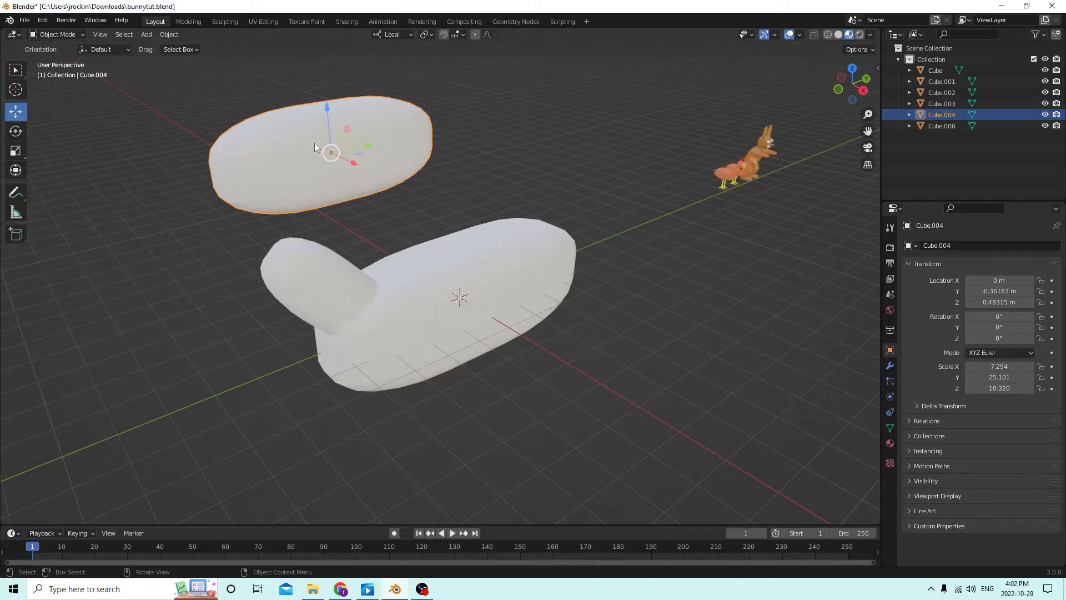
{"action": "left_click_drag", "start_coordinate": [352, 157], "coordinate": [236, 122]}
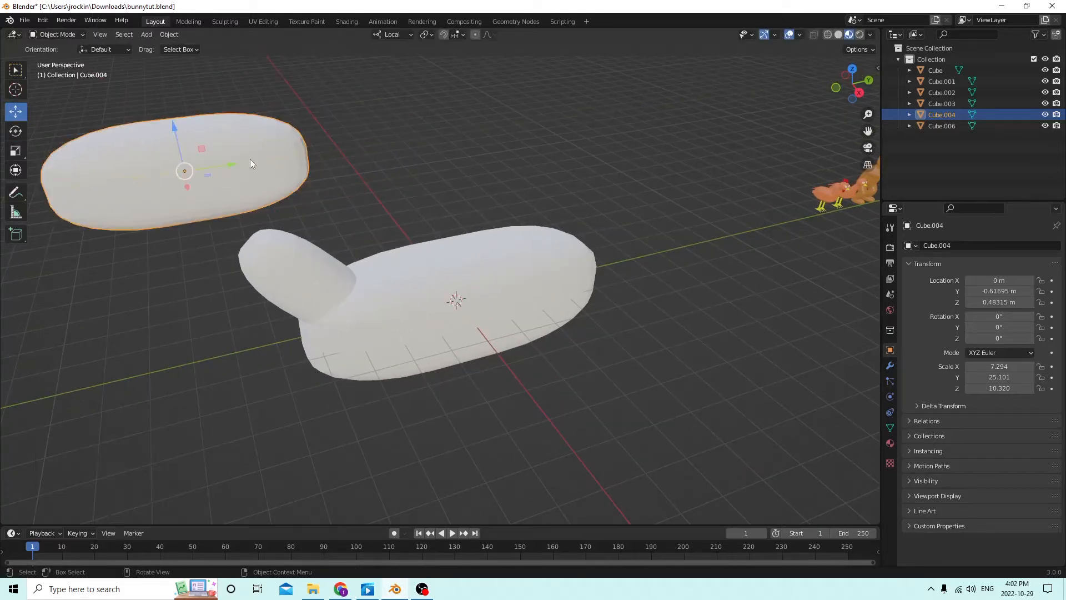
{"action": "left_click_drag", "start_coordinate": [229, 164], "coordinate": [194, 167]}
{"action": "middle_click_drag", "start_coordinate": [214, 148], "coordinate": [396, 189]}
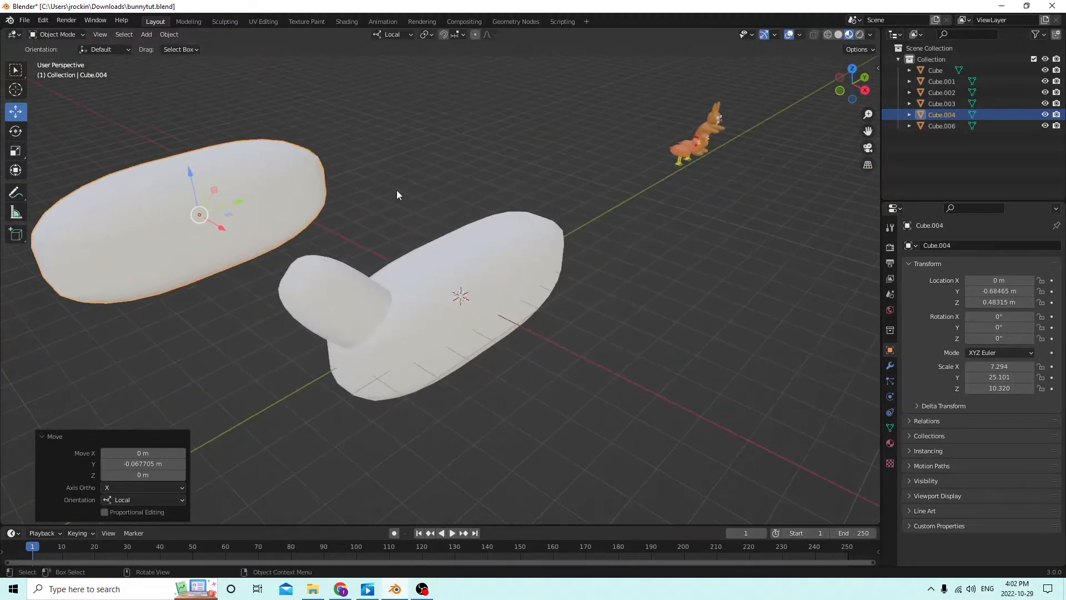
Shrink the raised copy uniformly to about 4.5 X, 15.4 Y and 6.4 Z, and lower it about 0.07 m as the head
{"action": "key", "text": "s"}
{"action": "left_click", "coordinate": [362, 221]}
{"action": "middle_click_drag", "start_coordinate": [361, 222], "coordinate": [238, 137]}
{"action": "left_click_drag", "start_coordinate": [224, 130], "coordinate": [233, 166]}
{"action": "middle_click_drag", "start_coordinate": [236, 170], "coordinate": [77, 134]}
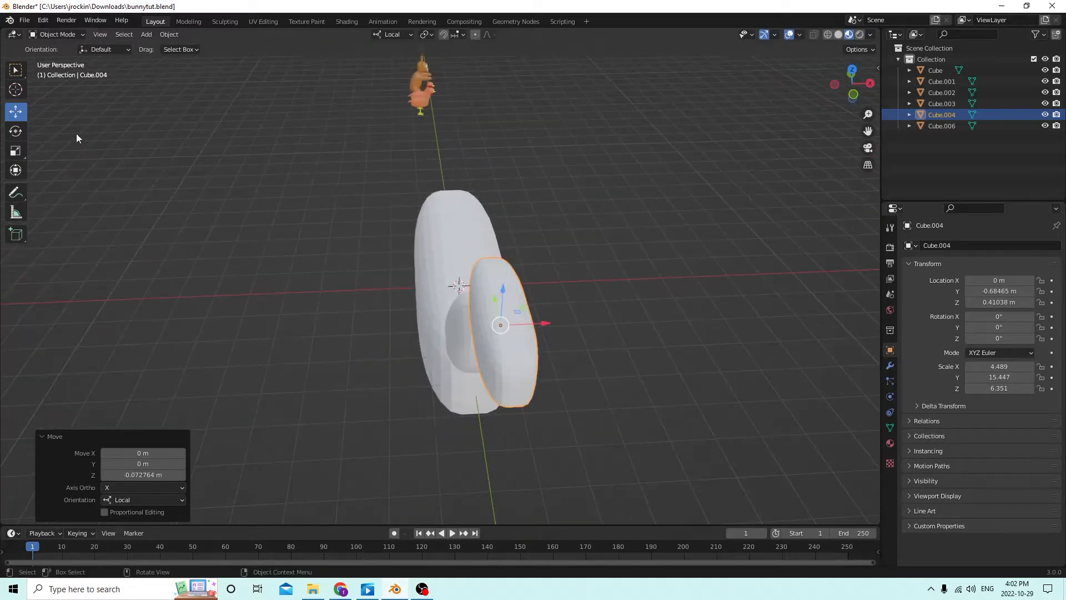
Widen the head by increasing its X scale to about 6.95
{"action": "left_click", "coordinate": [9, 152]}
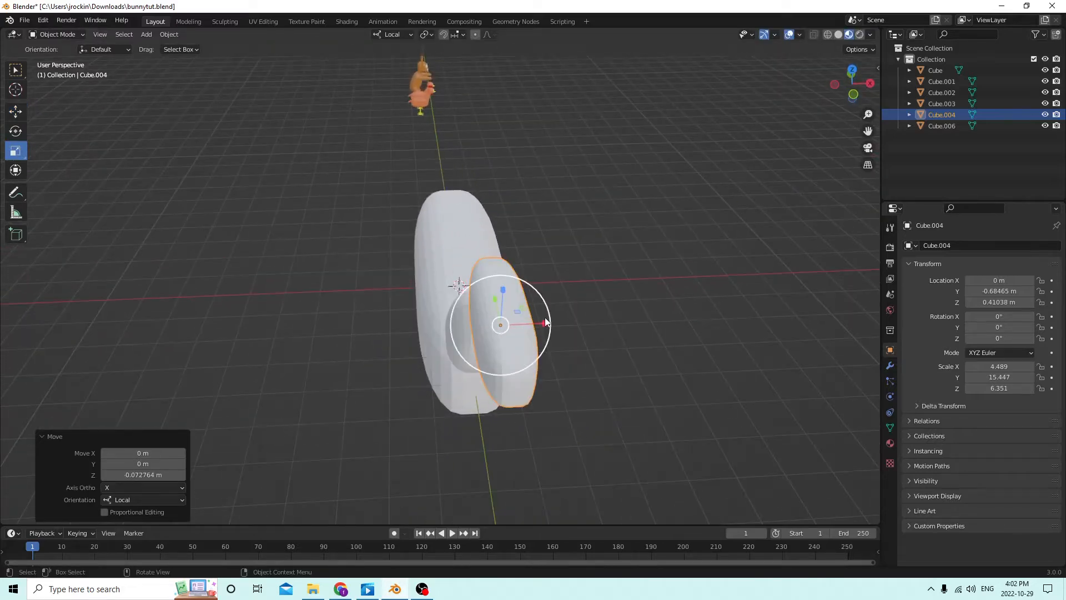
{"action": "left_click_drag", "start_coordinate": [545, 318], "coordinate": [567, 325]}
{"action": "right_click", "coordinate": [561, 320]}
{"action": "middle_click_drag", "start_coordinate": [567, 324], "coordinate": [552, 292]}
In edit mode, clear the head's selection and select all the faces covering its front end
{"action": "key", "text": "Tab"}
{"action": "key", "text": "alt+a"}
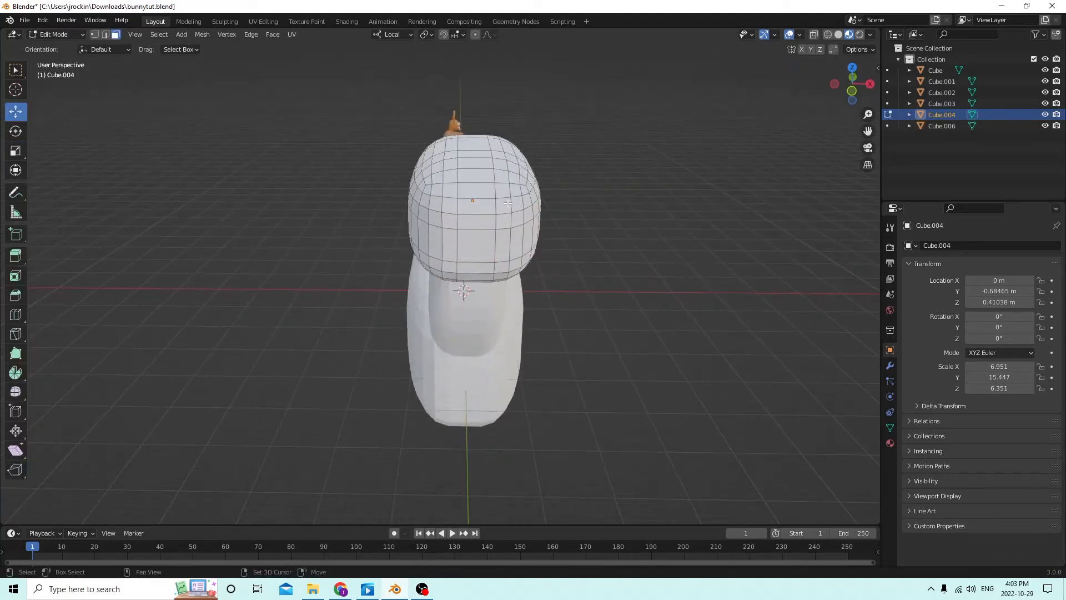
{"action": "left_click", "coordinate": [427, 202], "text": "ctrl"}
{"action": "middle_click_drag", "start_coordinate": [427, 201], "coordinate": [438, 190]}
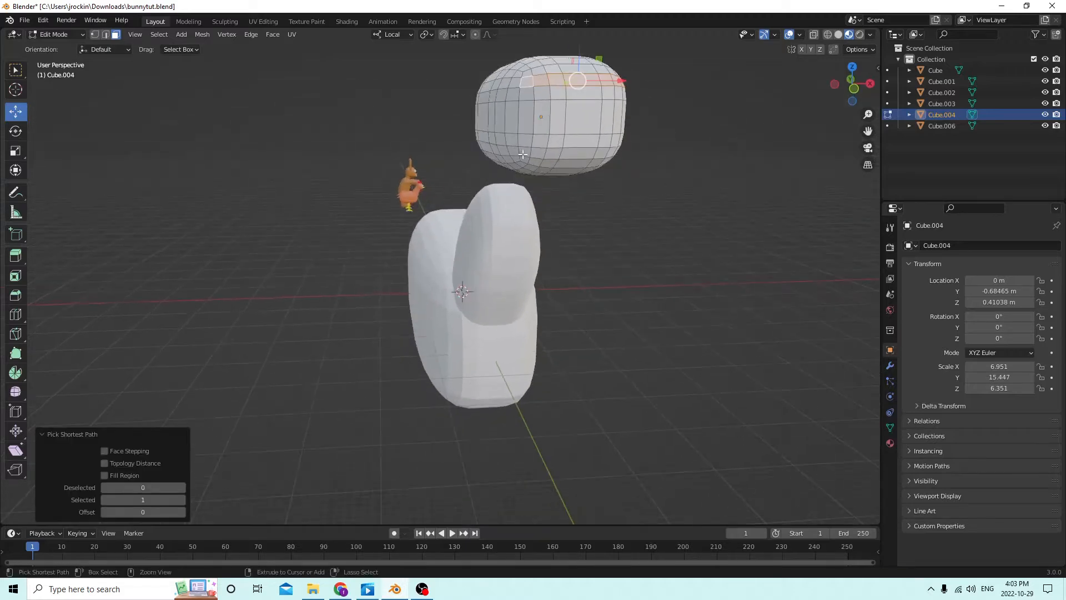
{"action": "middle_click_drag", "start_coordinate": [513, 160], "coordinate": [471, 145]}
{"action": "middle_click_drag", "start_coordinate": [392, 121], "coordinate": [410, 140]}
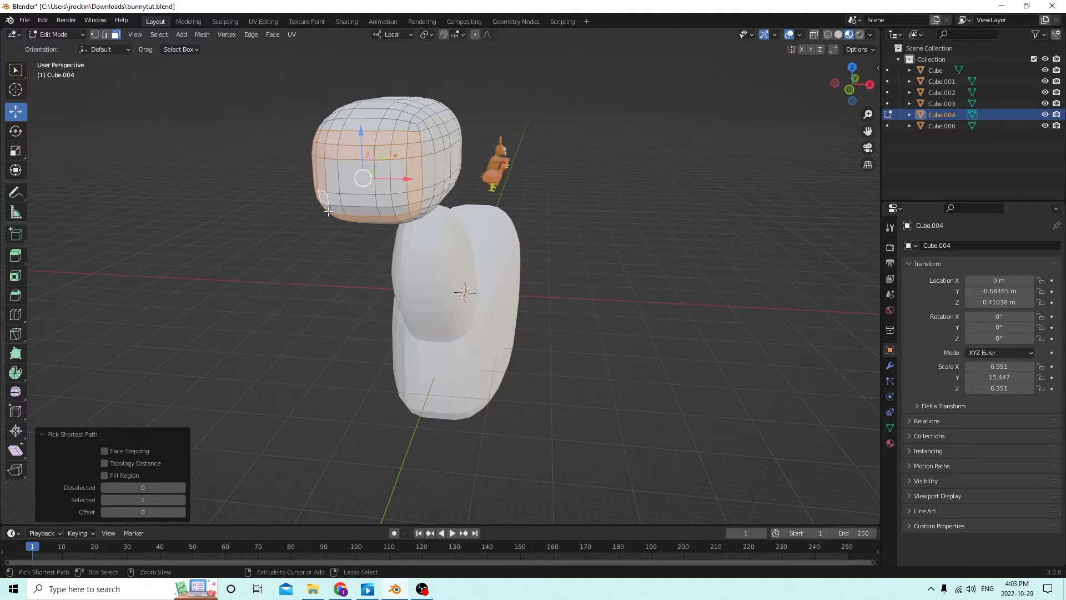
{"action": "left_click", "coordinate": [394, 169], "text": "ctrl"}
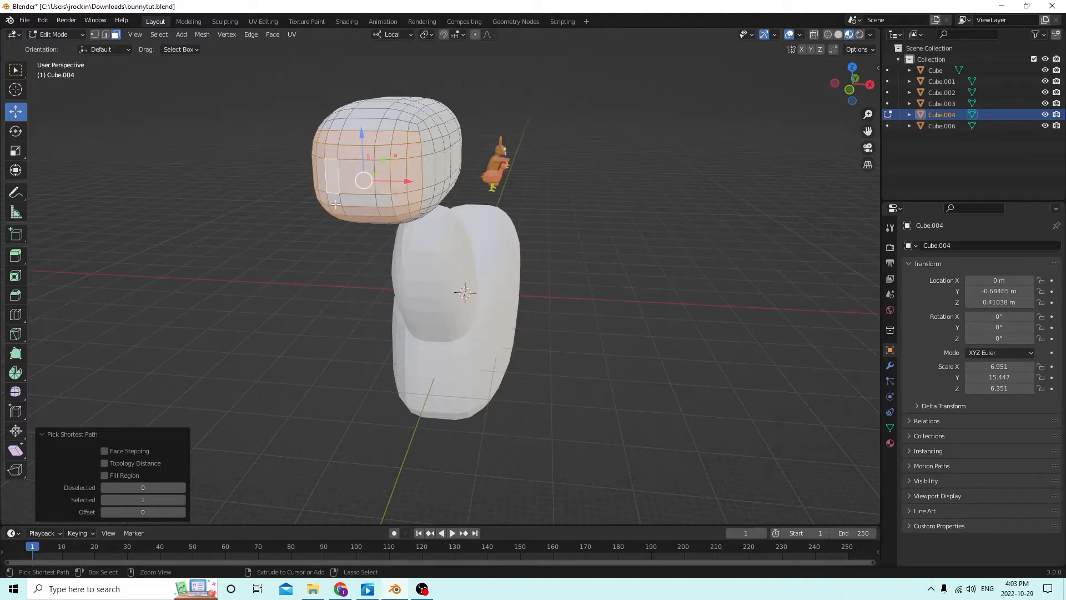
{"action": "middle_click_drag", "start_coordinate": [388, 197], "coordinate": [424, 186]}
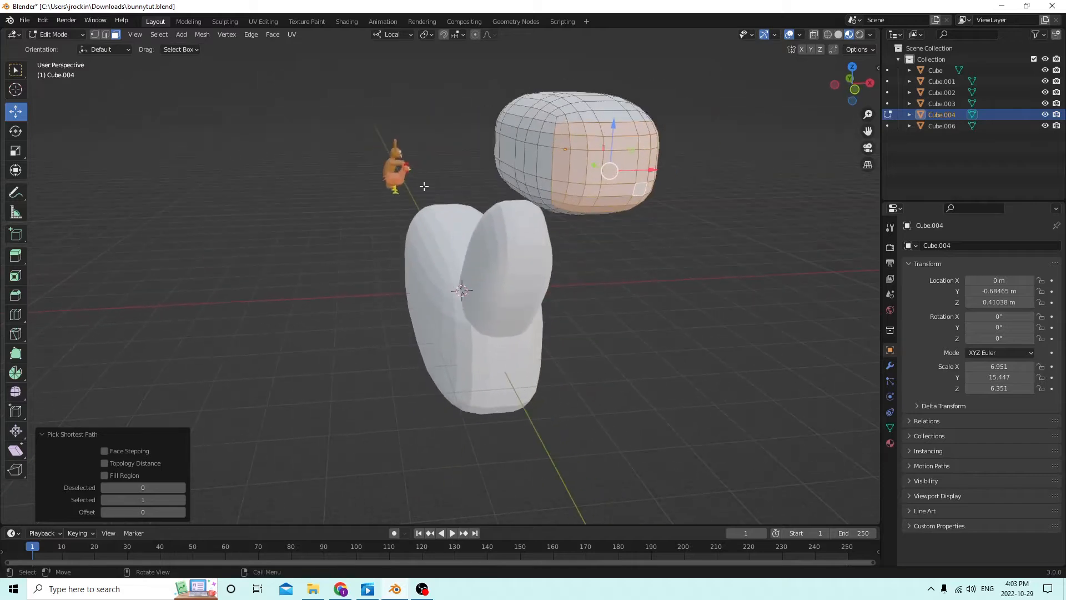
Try to shrink the selected front faces of the head uniformly
{"action": "key", "text": "s"}
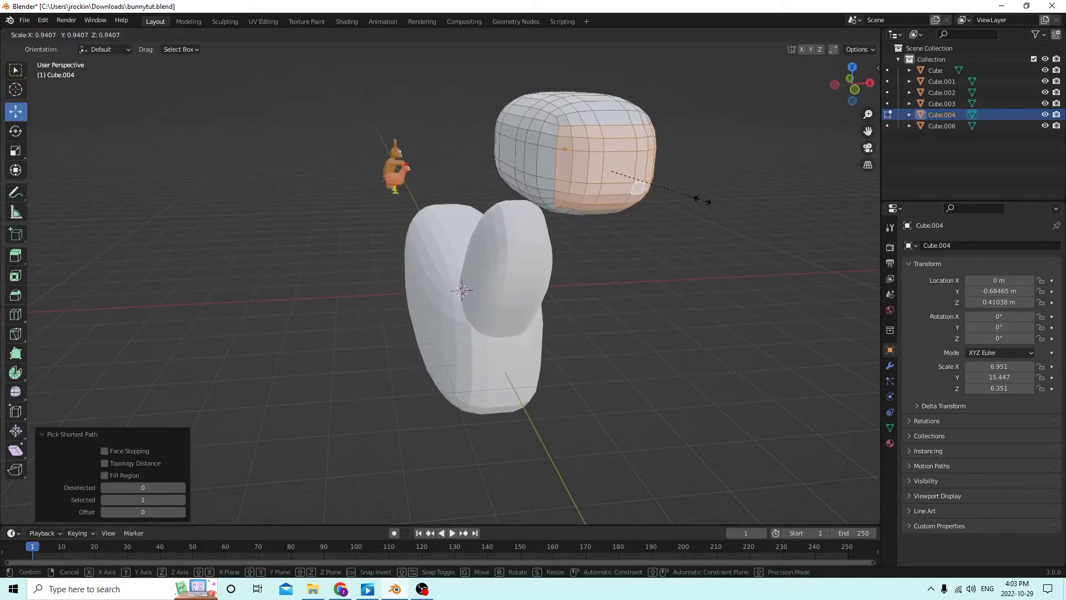
{"action": "left_click", "coordinate": [695, 196]}
{"action": "middle_click_drag", "start_coordinate": [695, 196], "coordinate": [668, 200]}
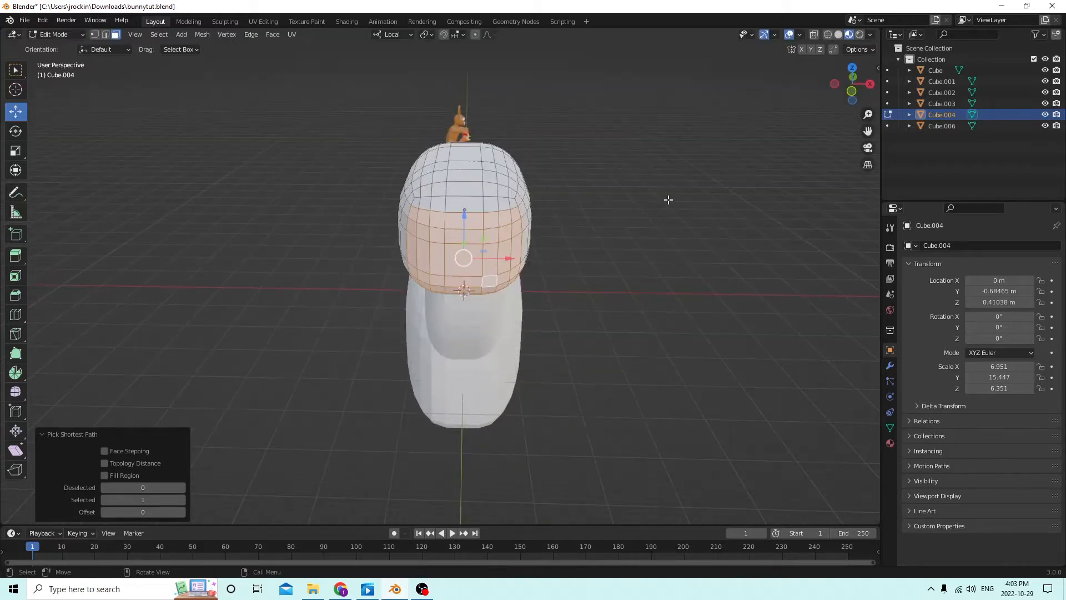
{"action": "mouse_move", "coordinate": [596, 200]}
{"action": "middle_mouse_down"}
{"action": "mouse_move", "coordinate": [571, 207]}
{"action": "mouse_move", "coordinate": [583, 210]}
{"action": "middle_mouse_up"}
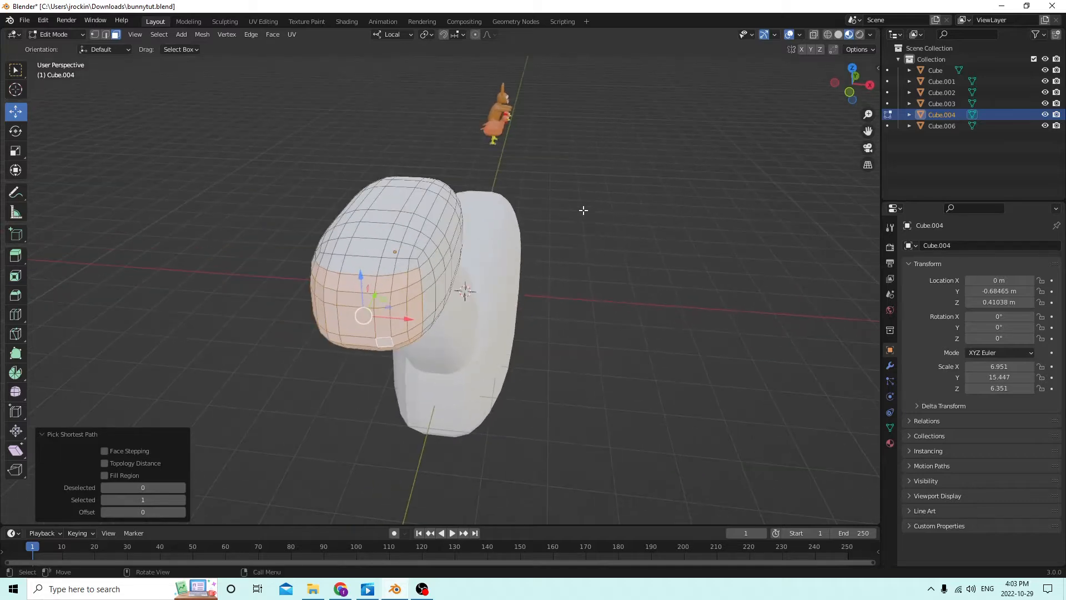
{"action": "left_click", "coordinate": [415, 263]}
{"action": "middle_click_drag", "start_coordinate": [415, 263], "coordinate": [448, 273]}
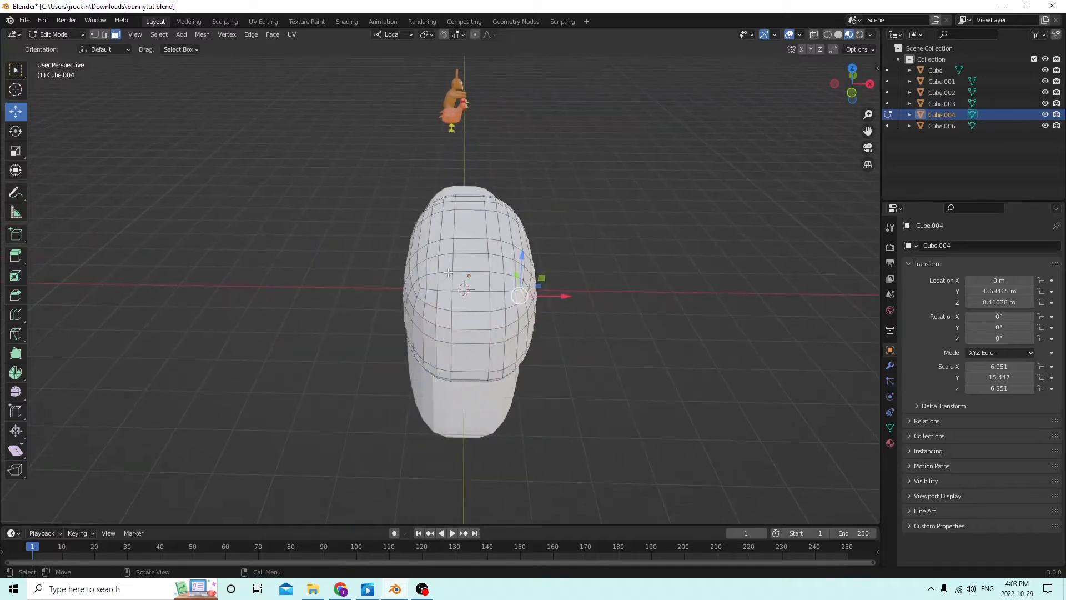
{"action": "left_click", "coordinate": [46, 21]}
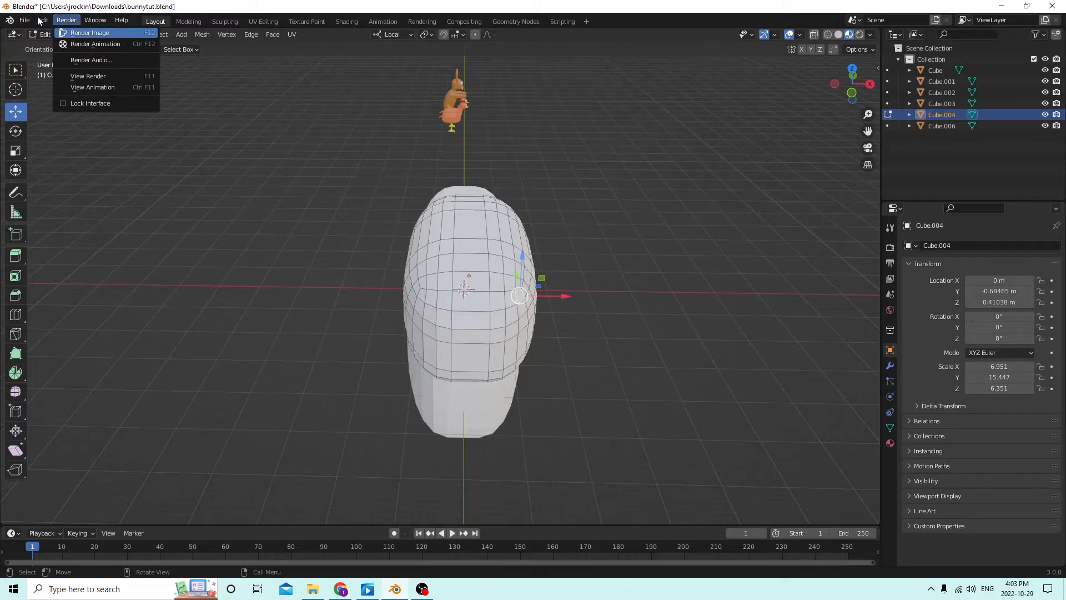
{"action": "left_click", "coordinate": [42, 21]}
{"action": "left_click", "coordinate": [60, 34]}
{"action": "middle_click_drag", "start_coordinate": [434, 172], "coordinate": [436, 186]}
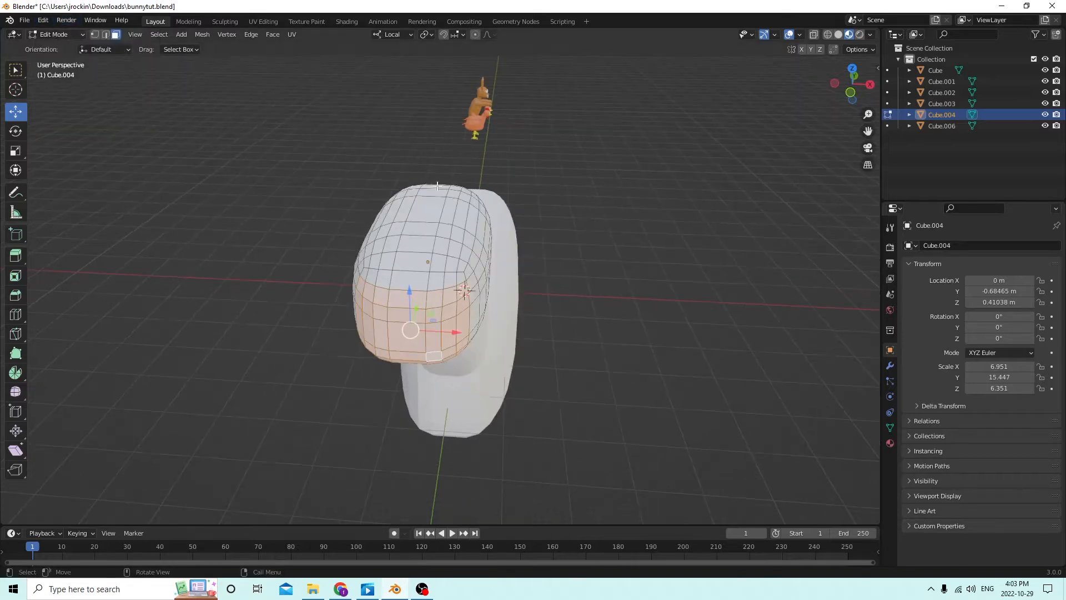
Extend the face selection at the head's front end with further faces along its top edge, sides and underside
{"action": "middle_click_drag", "start_coordinate": [461, 277], "coordinate": [488, 292]}
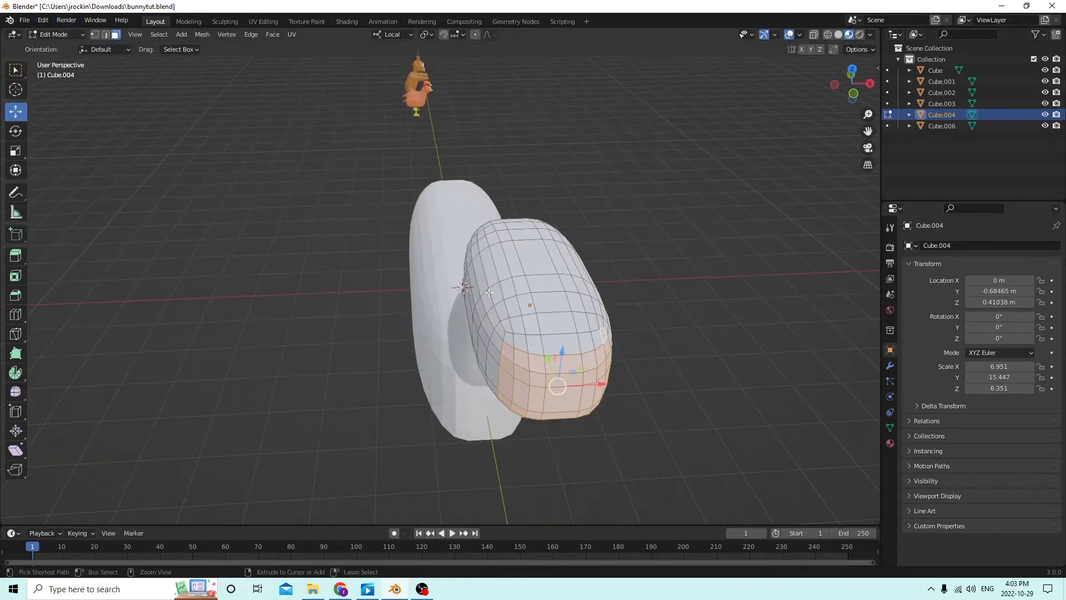
{"action": "left_click", "coordinate": [509, 339], "text": "ctrl"}
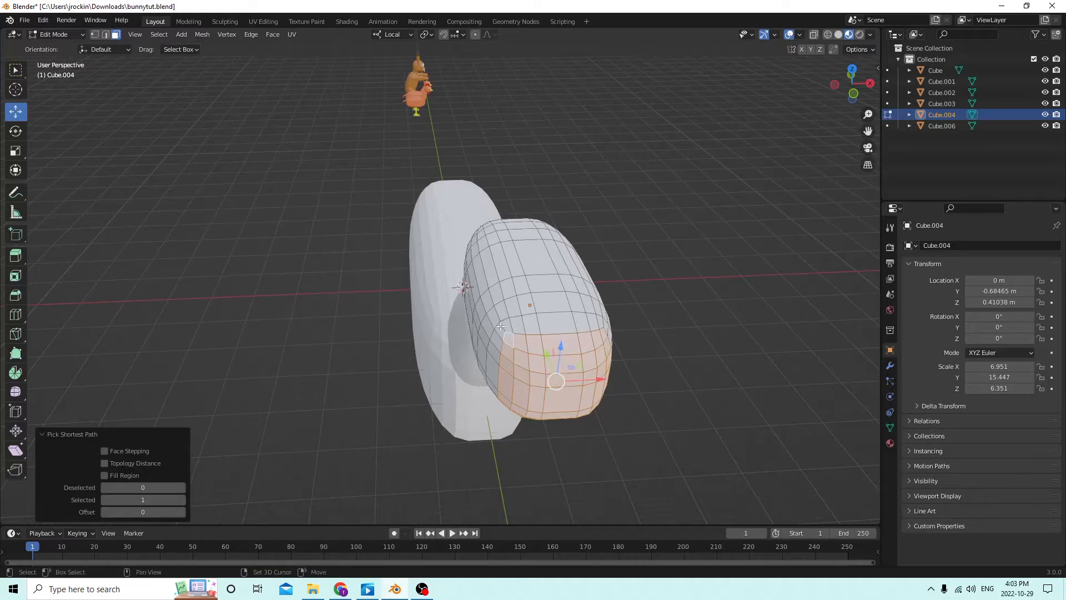
{"action": "middle_click_drag", "start_coordinate": [501, 327], "coordinate": [587, 182]}
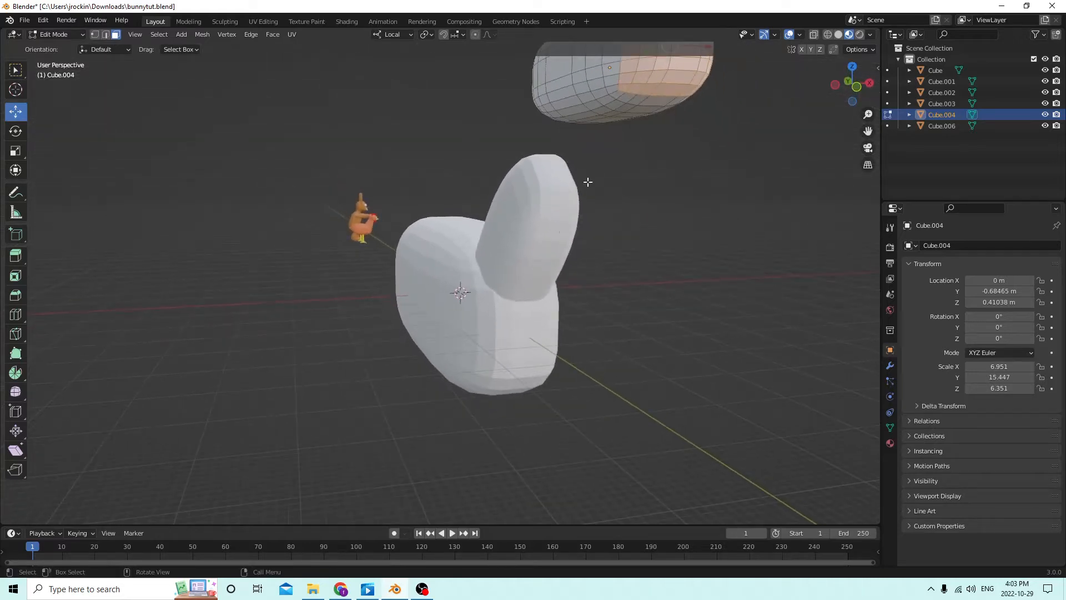
{"action": "left_click", "coordinate": [611, 91], "text": "ctrl"}
{"action": "middle_click_drag", "start_coordinate": [611, 91], "coordinate": [324, 240]}
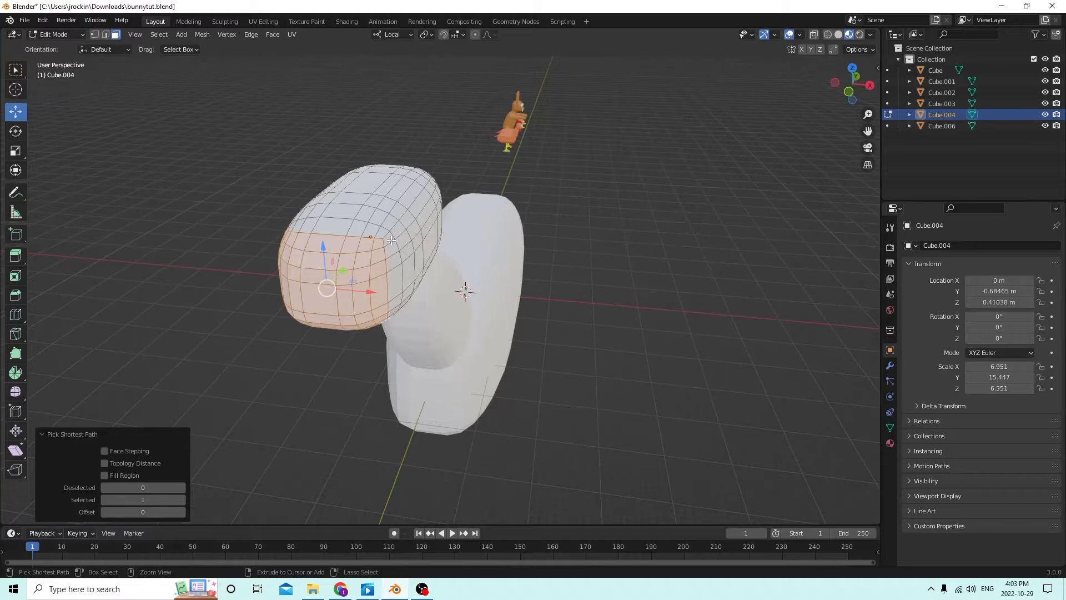
{"action": "middle_click_drag", "start_coordinate": [391, 240], "coordinate": [465, 275]}
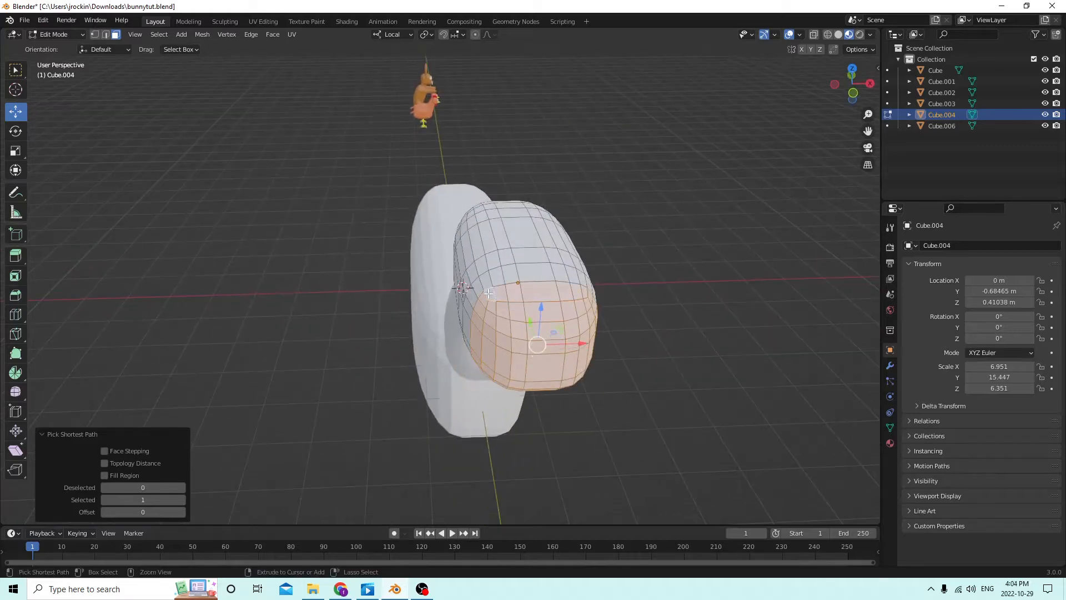
{"action": "middle_click_drag", "start_coordinate": [662, 297], "coordinate": [630, 297]}
{"action": "key", "text": "s"}
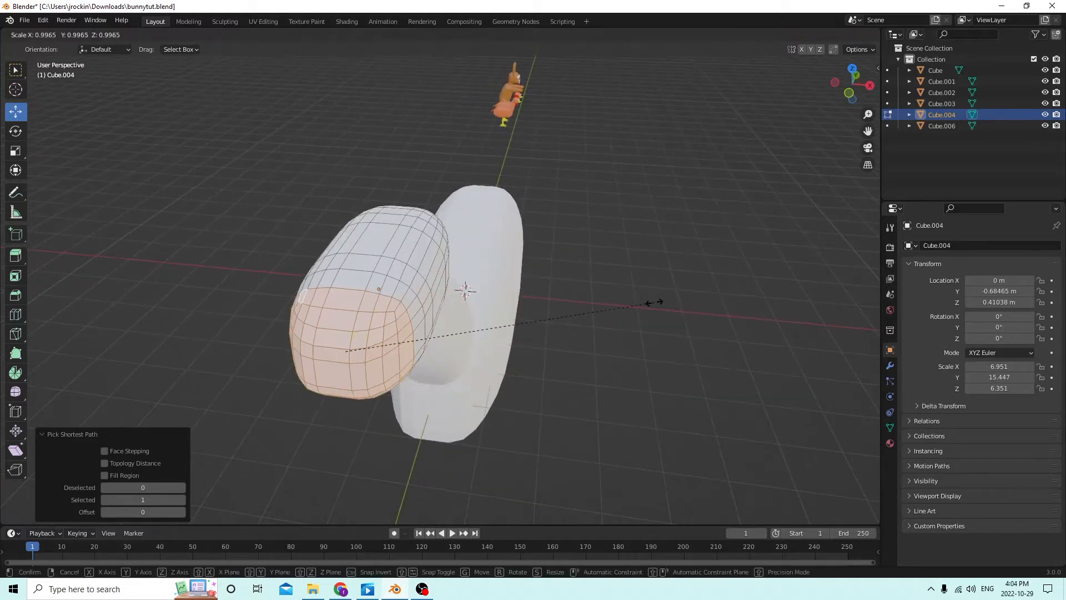
{"action": "right_click", "coordinate": [612, 298]}
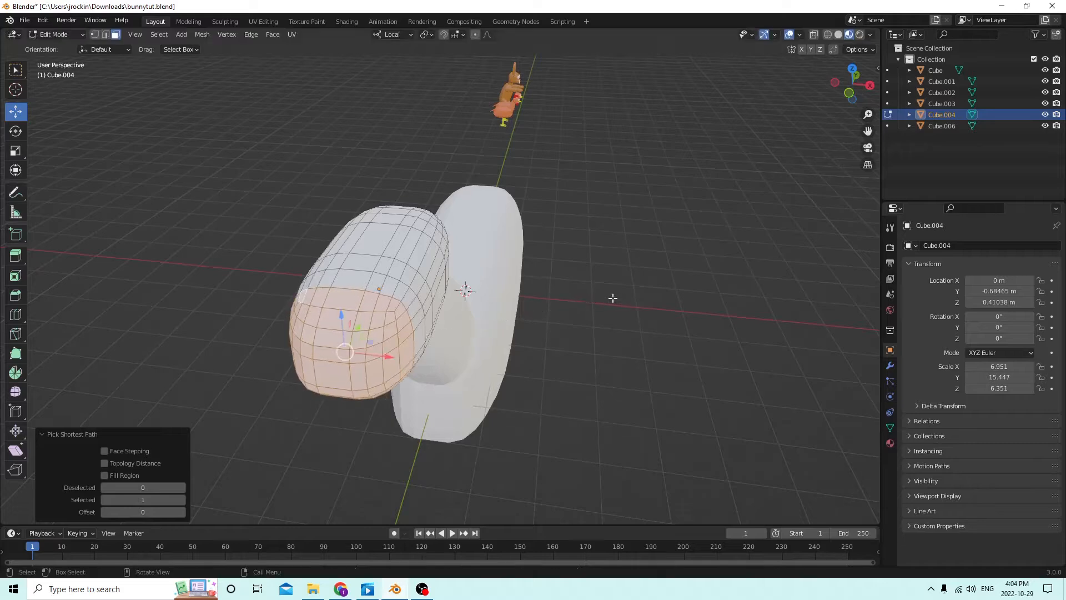
Add the remaining surrounding faces to the head's front-end selection and shrink it uniformly to a scale factor of about 0.908
{"action": "mouse_move", "coordinate": [613, 297]}
{"action": "middle_mouse_down"}
{"action": "mouse_move", "coordinate": [555, 281]}
{"action": "mouse_move", "coordinate": [598, 284]}
{"action": "middle_mouse_up"}
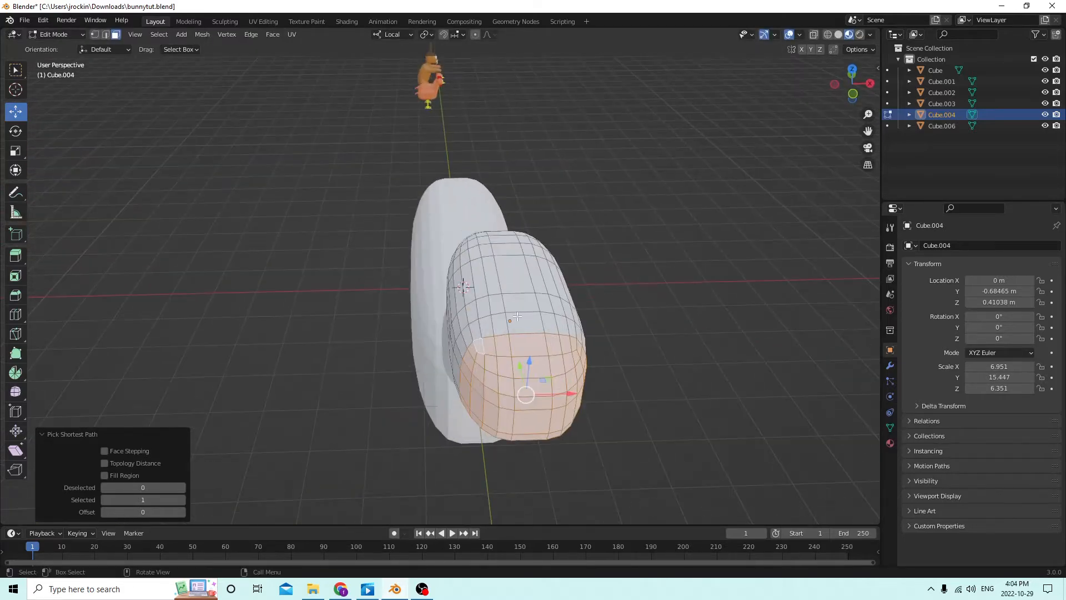
{"action": "middle_click_drag", "start_coordinate": [516, 317], "coordinate": [592, 301]}
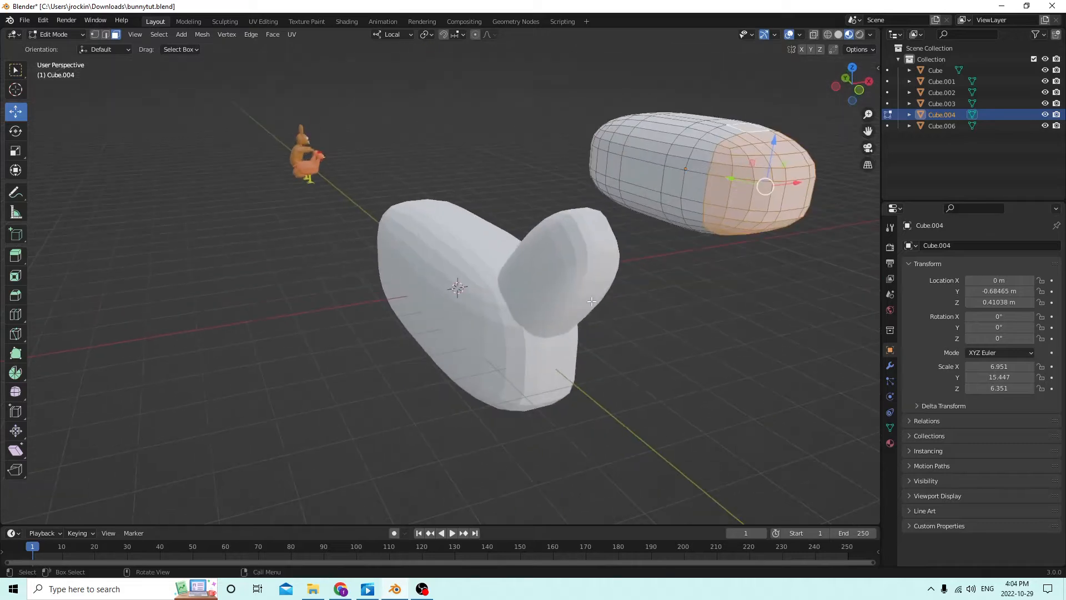
{"action": "left_click", "coordinate": [695, 225], "text": "ctrl"}
{"action": "middle_click_drag", "start_coordinate": [695, 226], "coordinate": [190, 221]}
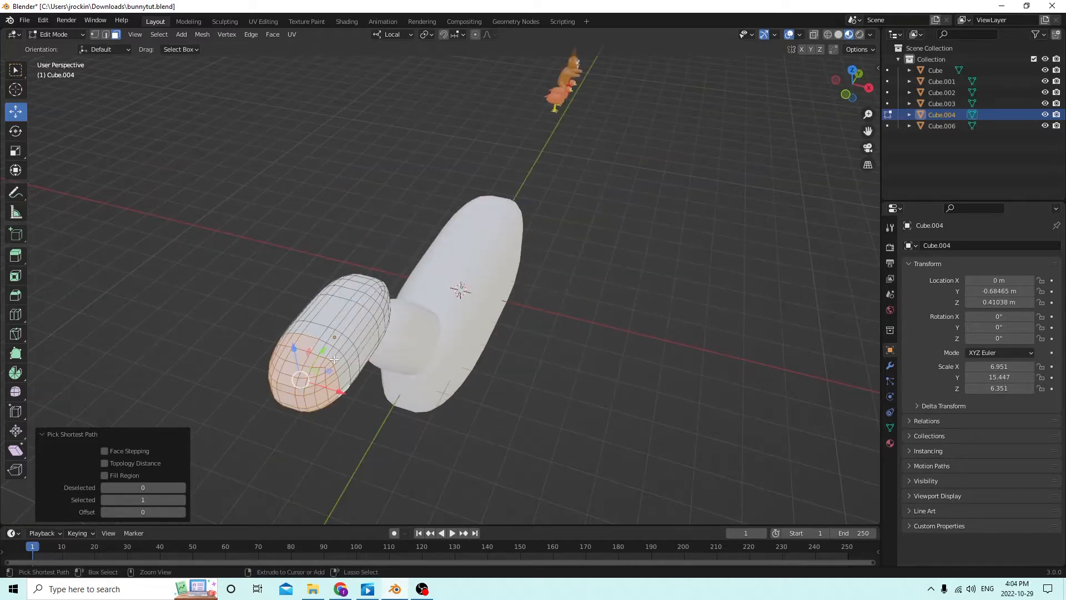
{"action": "middle_click_drag", "start_coordinate": [335, 355], "coordinate": [344, 328]}
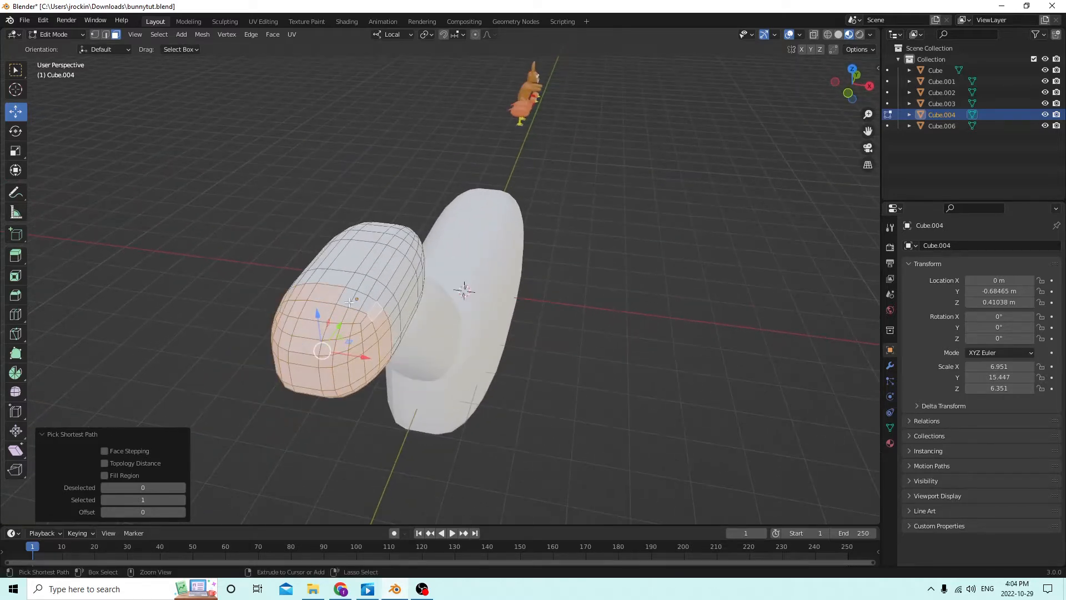
{"action": "left_click", "coordinate": [349, 302], "text": "ctrl"}
{"action": "key", "text": "s"}
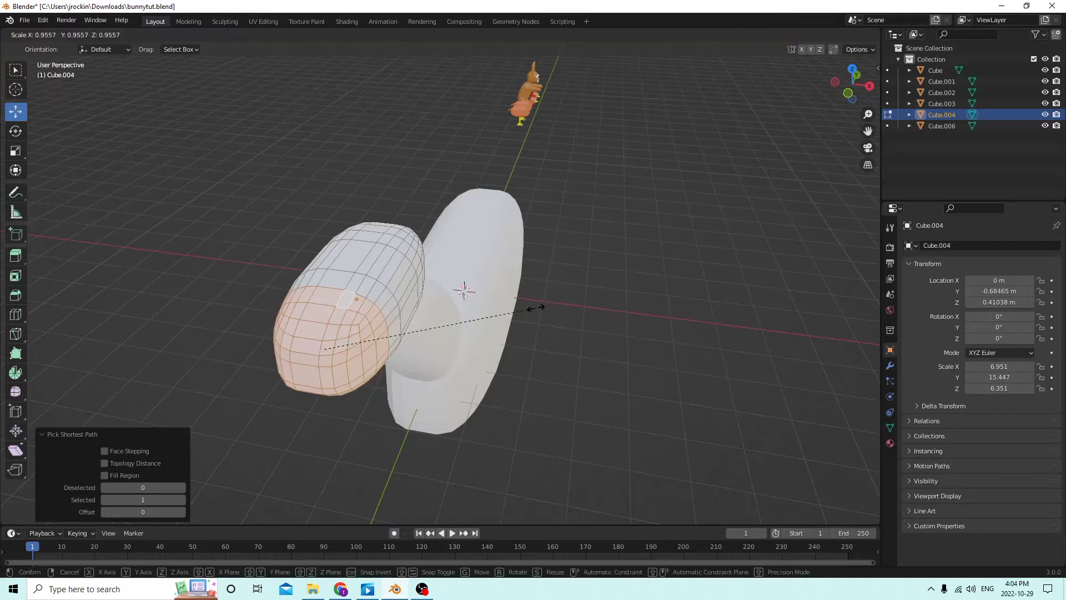
{"action": "left_click", "coordinate": [520, 304]}
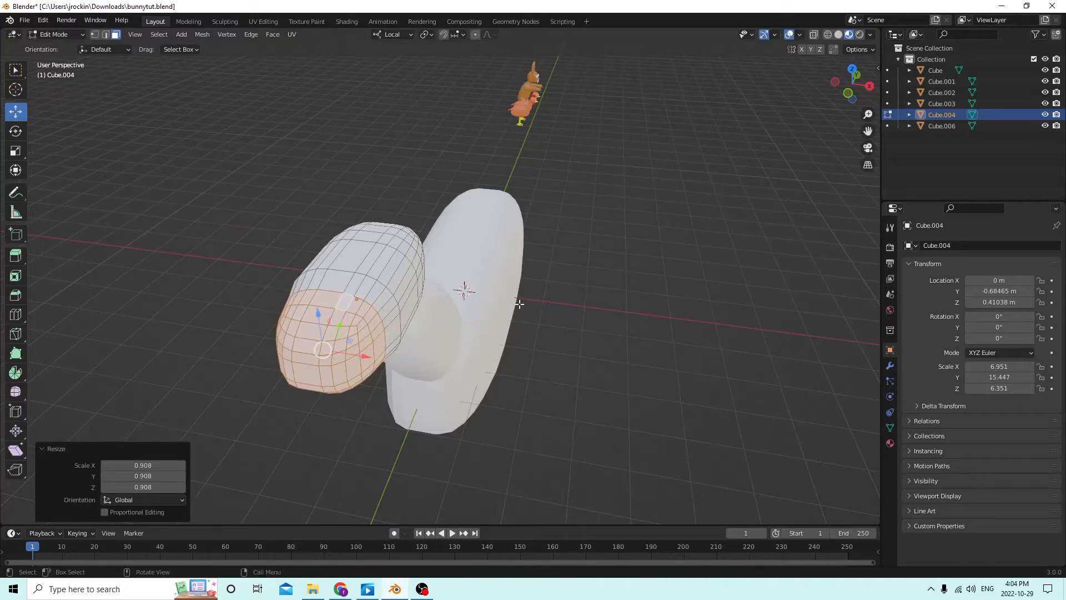
Return to object mode and add a new 0.02 m cube mesh at the world origin
{"action": "middle_click_drag", "start_coordinate": [521, 304], "coordinate": [628, 310]}
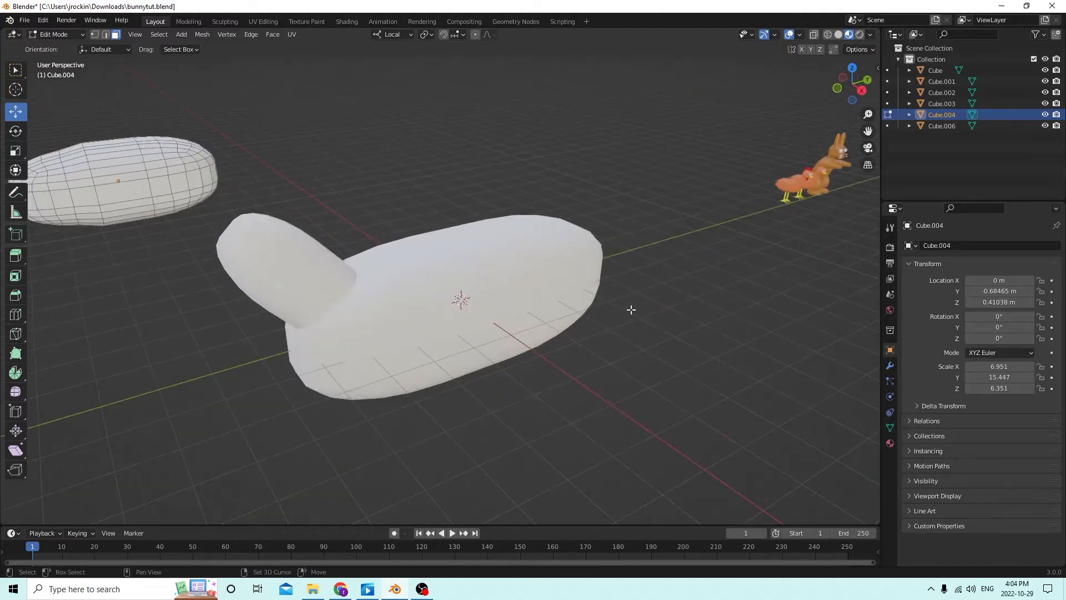
{"action": "scroll", "coordinate": [631, 308], "scroll_direction": "down", "scroll_amount": 2}
{"action": "scroll", "coordinate": [629, 309], "scroll_direction": "up", "scroll_amount": 1}
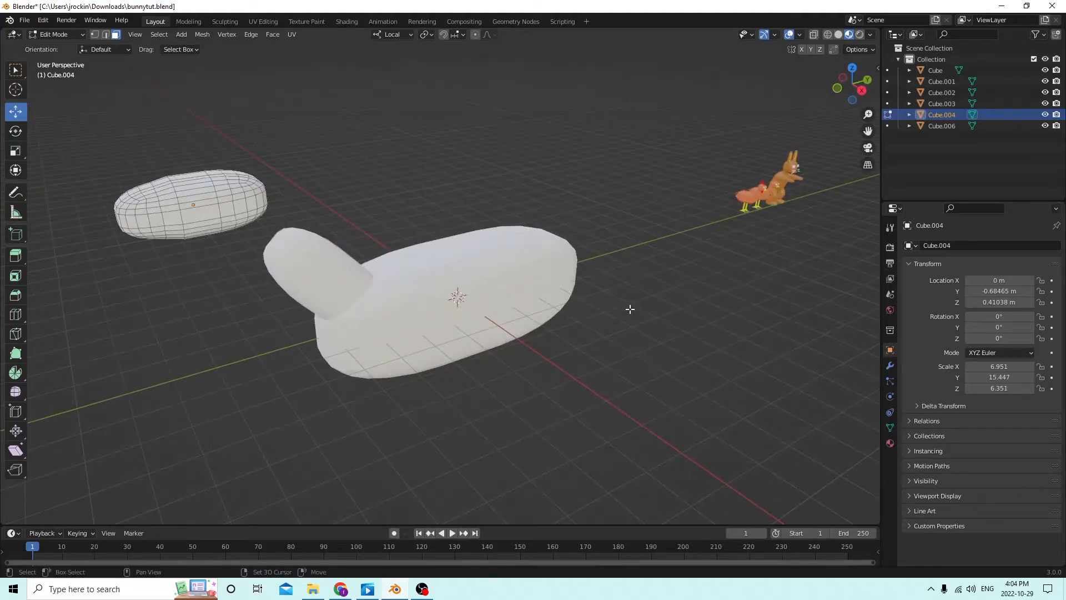
{"action": "key", "text": "shift+a"}
{"action": "key", "text": "Escape"}
{"action": "key", "text": "Tab"}
{"action": "key", "text": "shift+a"}
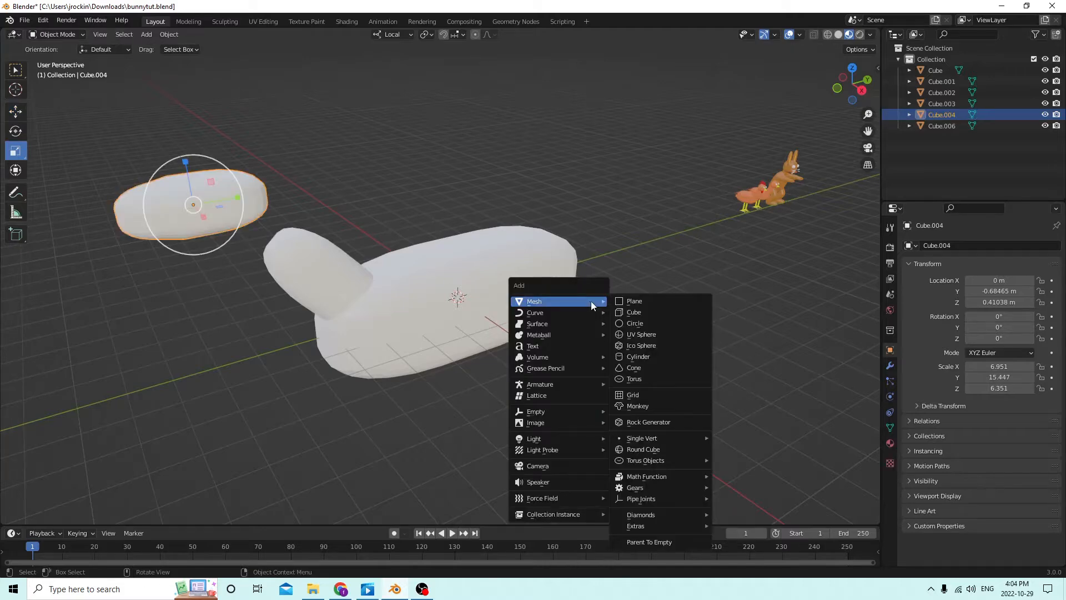
{"action": "left_click", "coordinate": [632, 313]}
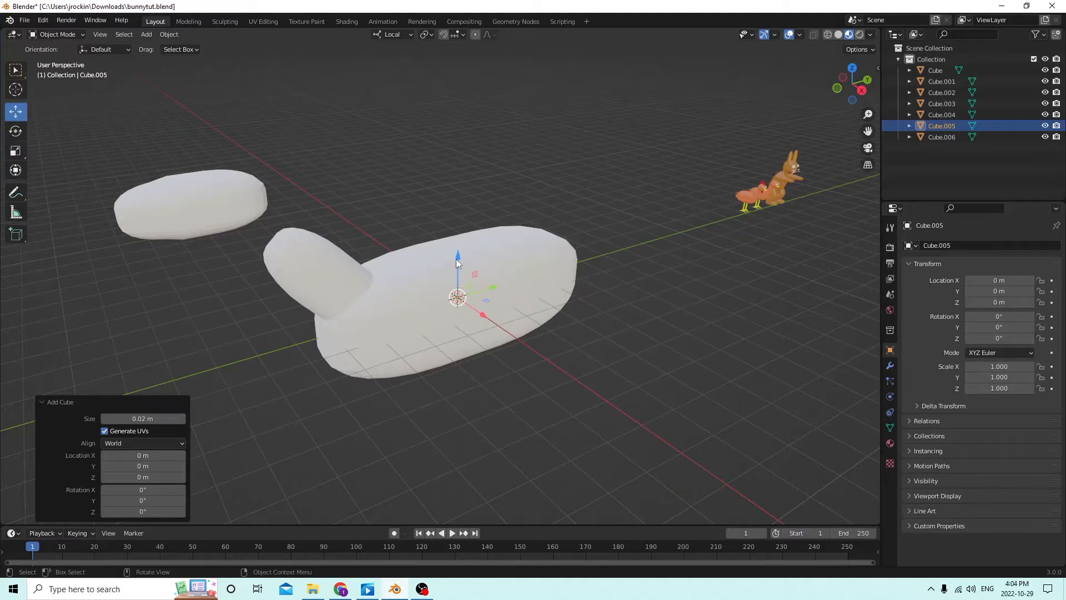
Raise the new cube to about 0.33 m in Z and enlarge it uniformly to a scale of about 11
{"action": "left_click_drag", "start_coordinate": [457, 259], "coordinate": [479, 149]}
{"action": "key", "text": "s"}
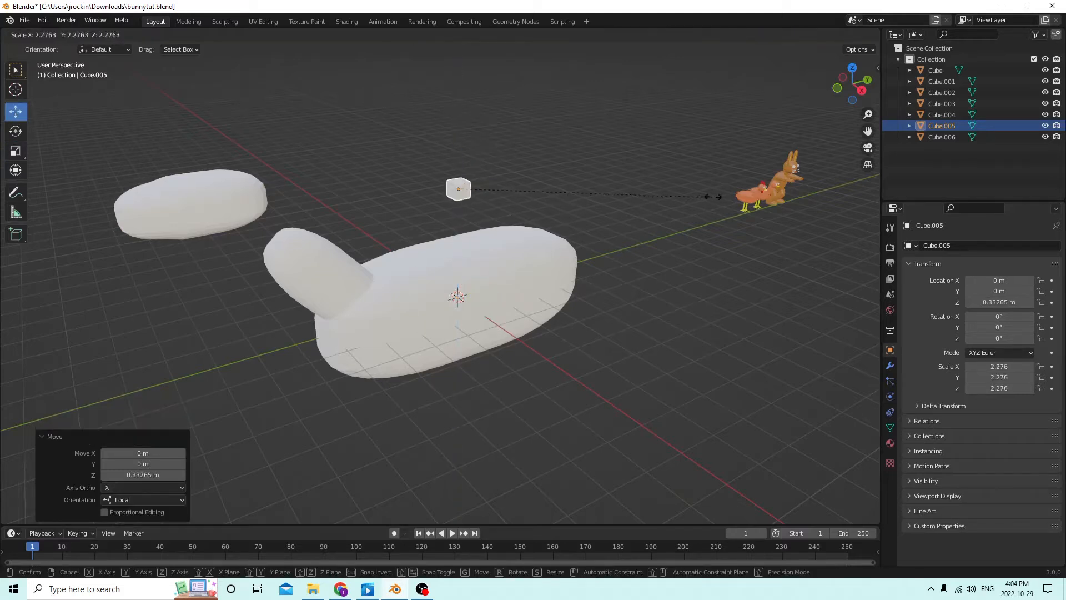
{"action": "left_click", "coordinate": [434, 135]}
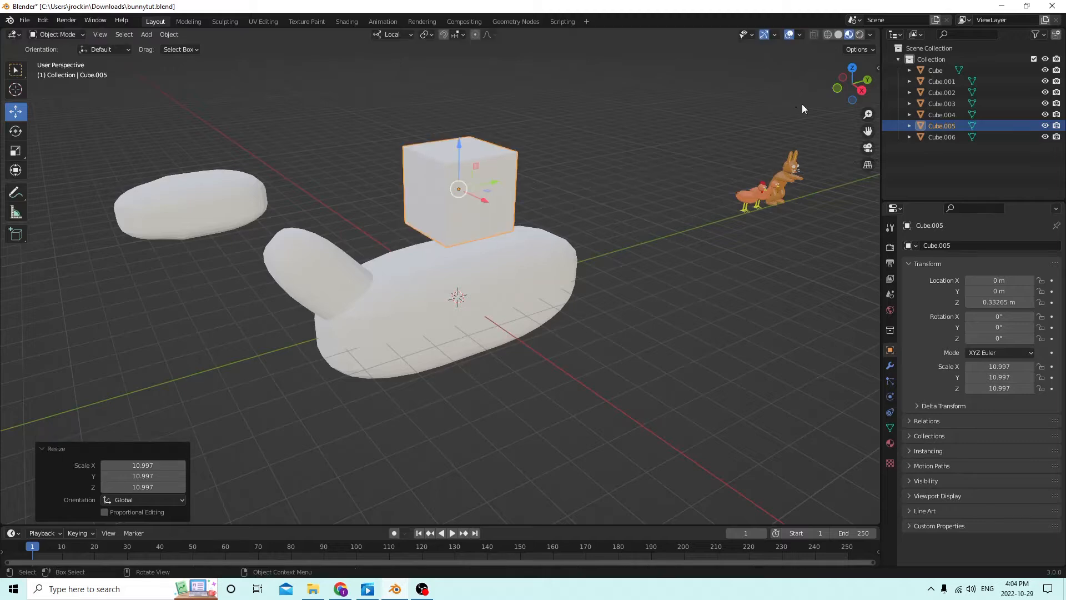
In edit mode, bevel all the new cube's edges with 6 segments and a width of about 0.0088 m
{"action": "scroll", "coordinate": [702, 146], "scroll_direction": "up", "scroll_amount": 3}
{"action": "scroll", "coordinate": [662, 113], "scroll_direction": "down", "scroll_amount": 1}
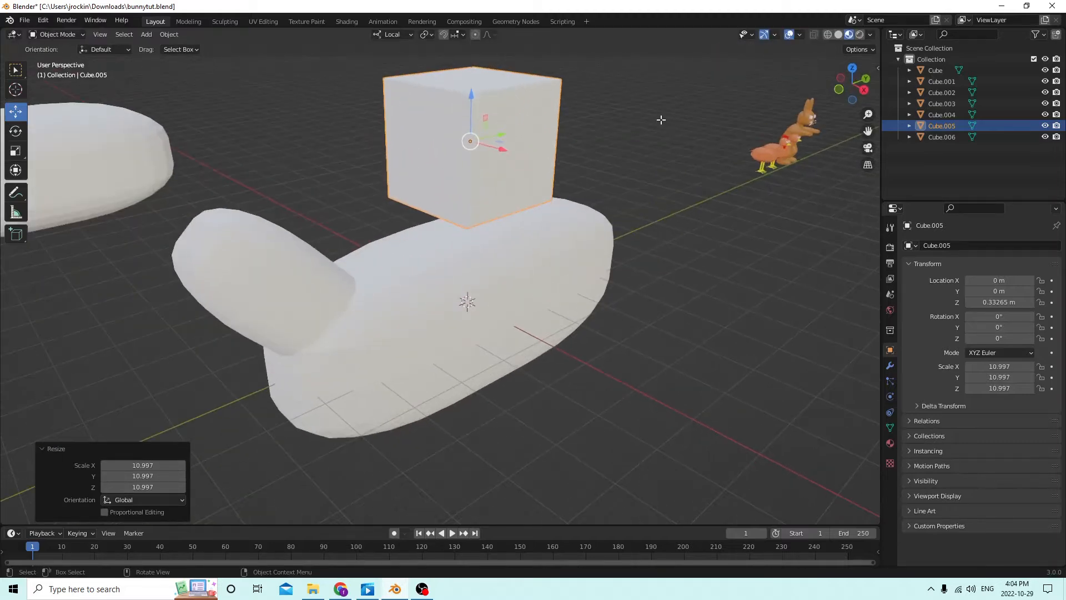
{"action": "key", "text": "Tab"}
{"action": "key", "text": "ctrl+b"}
{"action": "scroll", "coordinate": [688, 134], "scroll_direction": "up", "scroll_amount": 5}
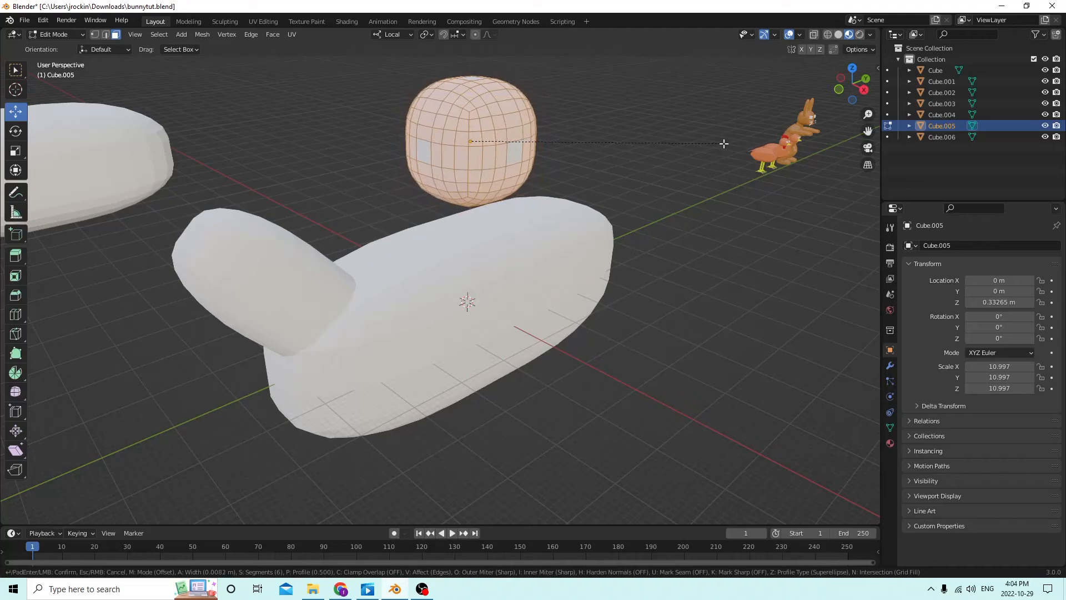
{"action": "left_click", "coordinate": [726, 146]}
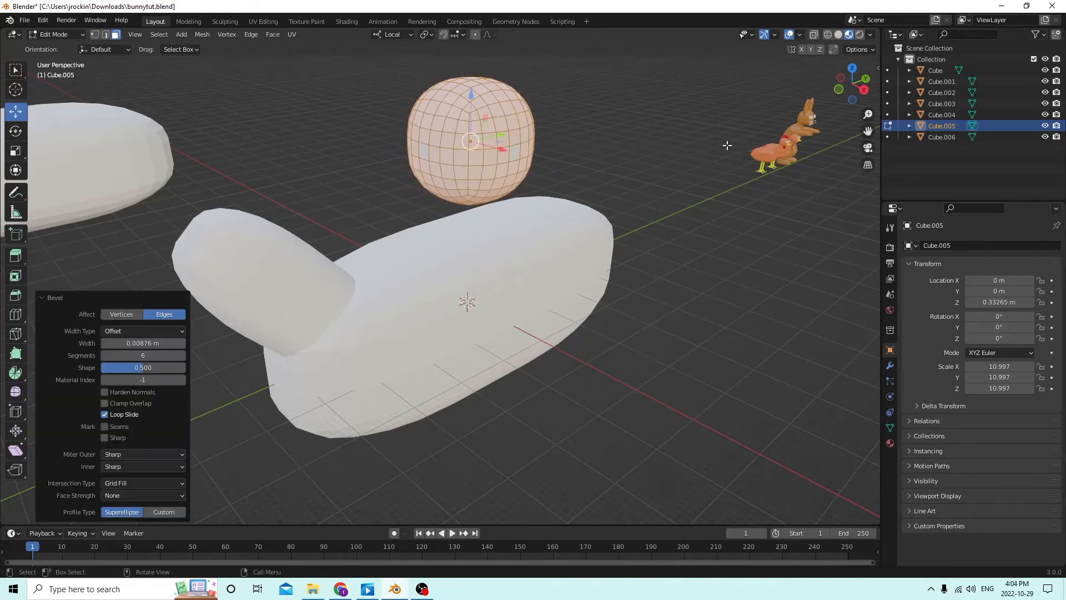
{"action": "scroll", "coordinate": [564, 116], "scroll_direction": "down", "scroll_amount": 2}
Return to object mode and move the rounded cube about -0.48 m along Y, over the neck
{"action": "middle_click_drag", "start_coordinate": [564, 116], "coordinate": [470, 183]}
{"action": "key", "text": "Tab"}
{"action": "key", "text": "g"}
{"action": "key", "text": "y"}
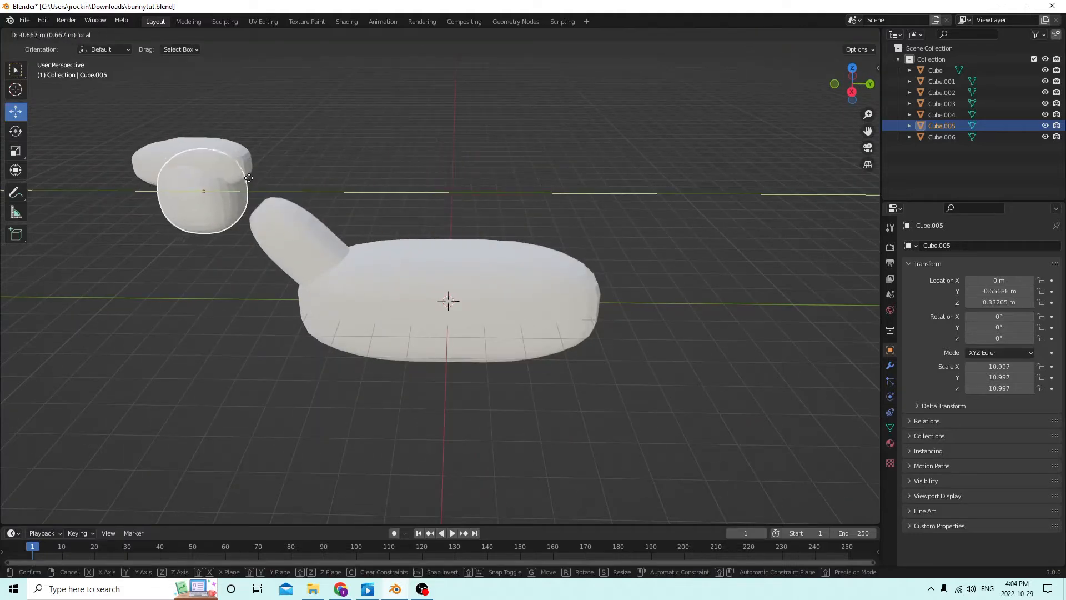
{"action": "left_click", "coordinate": [310, 176]}
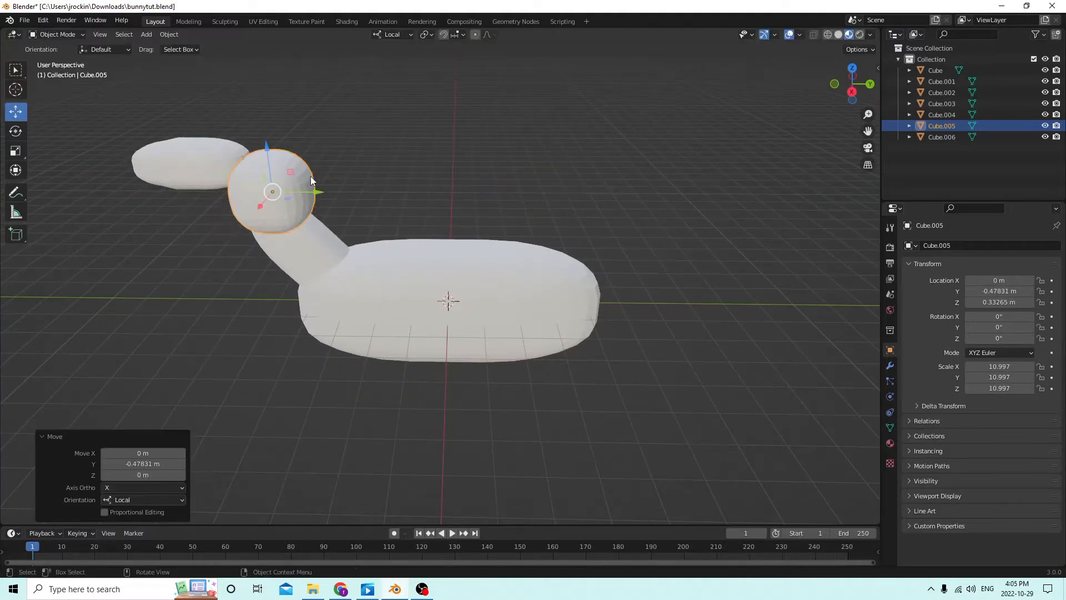
Enlarge the rounded cube over the neck uniformly to a scale of about 15.93
{"action": "middle_click_drag", "start_coordinate": [311, 175], "coordinate": [389, 169]}
{"action": "key", "text": "s"}
{"action": "left_click", "coordinate": [480, 195]}
{"action": "key", "text": "s"}
{"action": "left_click", "coordinate": [448, 216]}
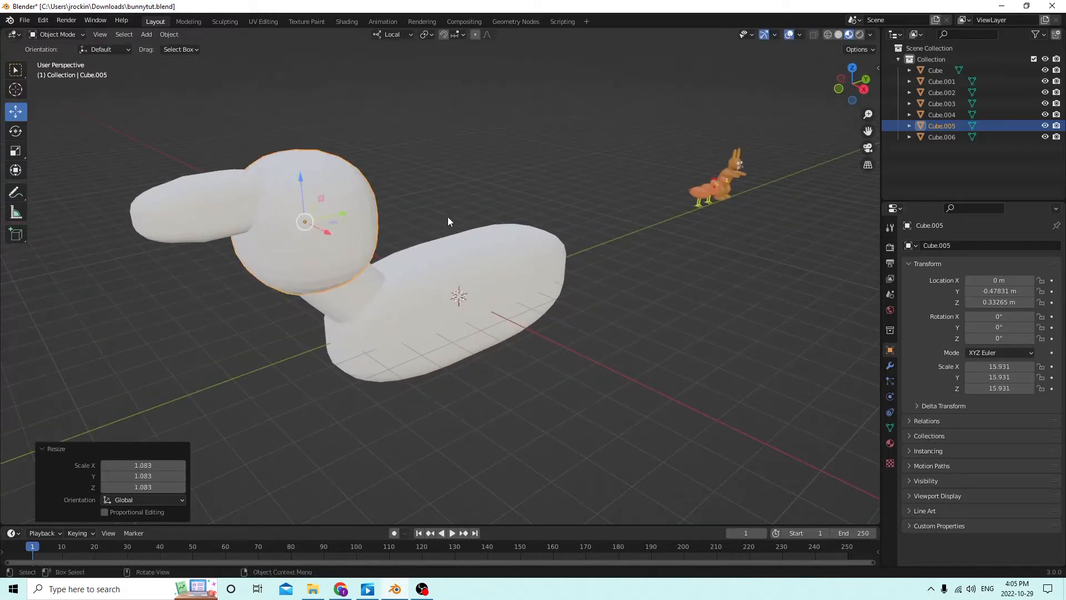
Narrow and flatten the rounded cube by reducing its scale to about 13.45 in X and 13.99 in Z
{"action": "middle_click_drag", "start_coordinate": [448, 216], "coordinate": [505, 201]}
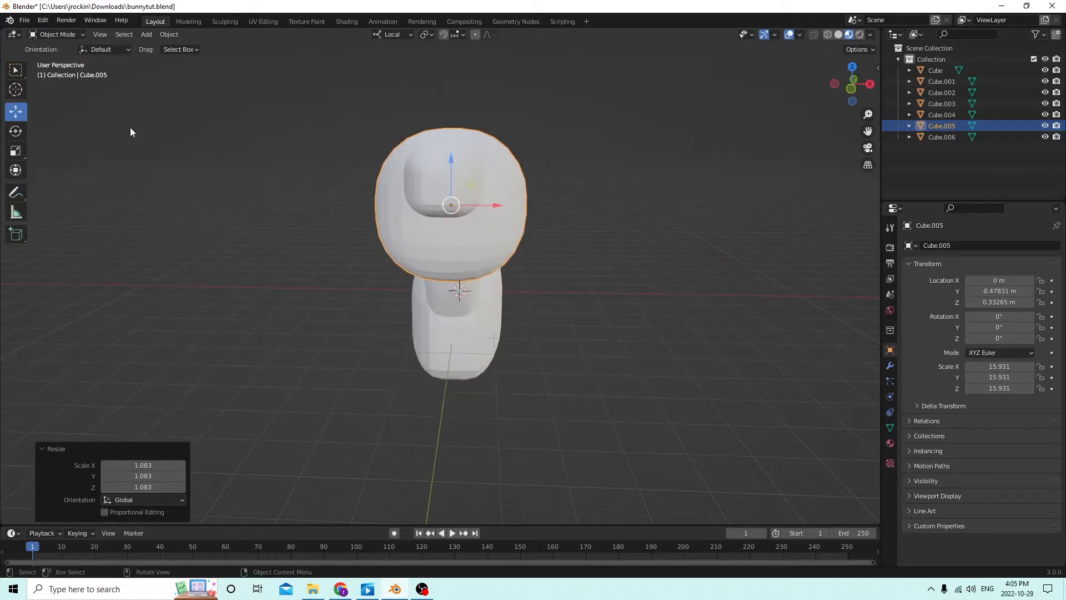
{"action": "left_click", "coordinate": [16, 153]}
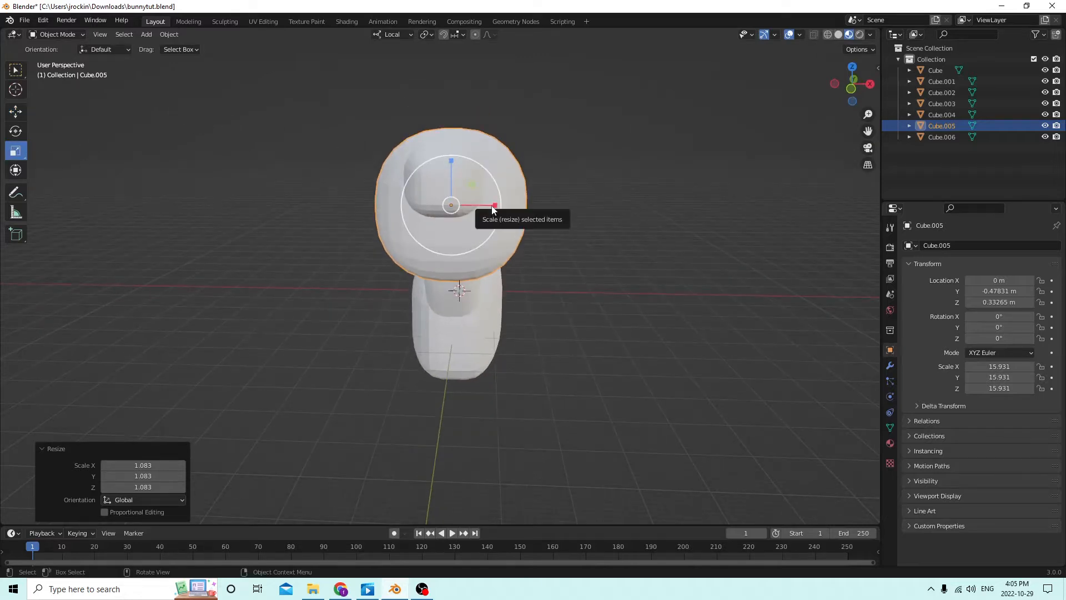
{"action": "left_click_drag", "start_coordinate": [494, 209], "coordinate": [484, 206]}
{"action": "middle_click_drag", "start_coordinate": [484, 205], "coordinate": [334, 192]}
{"action": "left_click_drag", "start_coordinate": [274, 142], "coordinate": [275, 145]}
{"action": "middle_click_drag", "start_coordinate": [274, 146], "coordinate": [175, 125]}
Move the elongated snout piece down to about 0.29 m in Z and back to about -0.65 m in Y
{"action": "left_click", "coordinate": [163, 105]}
{"action": "left_click", "coordinate": [20, 113]}
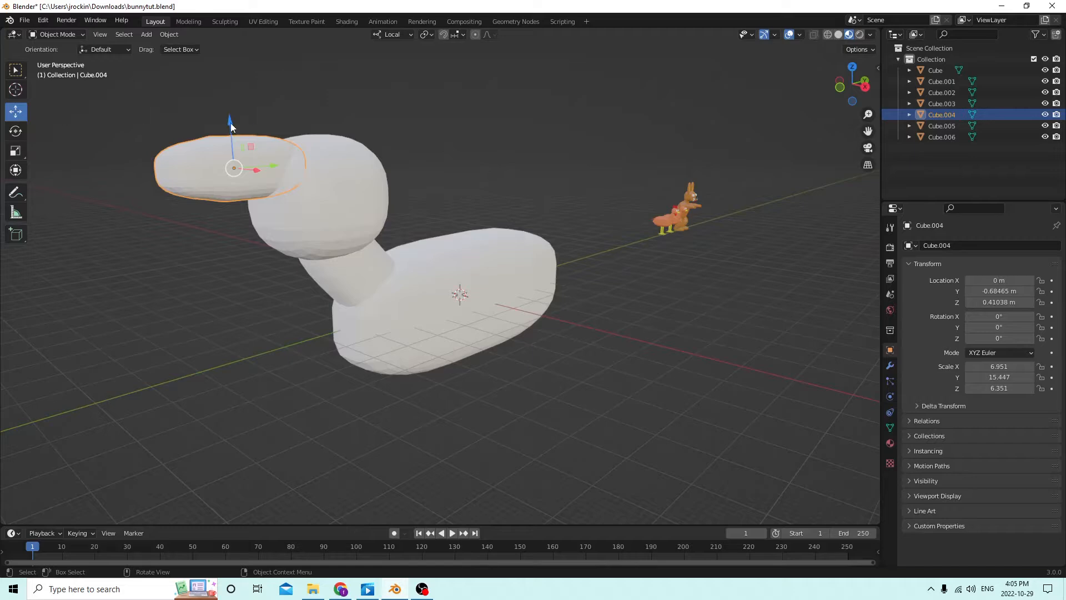
{"action": "left_click_drag", "start_coordinate": [231, 122], "coordinate": [242, 186]}
{"action": "middle_click_drag", "start_coordinate": [242, 185], "coordinate": [414, 202]}
{"action": "left_click_drag", "start_coordinate": [645, 212], "coordinate": [621, 203]}
Slide the elongated snout piece about 0.02 m along Y, deeper into the rounded head
{"action": "mouse_move", "coordinate": [621, 203]}
{"action": "middle_mouse_down"}
{"action": "mouse_move", "coordinate": [595, 174]}
{"action": "mouse_move", "coordinate": [542, 171]}
{"action": "mouse_move", "coordinate": [762, 177]}
{"action": "mouse_move", "coordinate": [661, 206]}
{"action": "mouse_move", "coordinate": [631, 188]}
{"action": "middle_mouse_up"}
{"action": "left_click", "coordinate": [482, 162]}
{"action": "middle_click_drag", "start_coordinate": [483, 163], "coordinate": [189, 230]}
{"action": "left_click", "coordinate": [257, 215]}
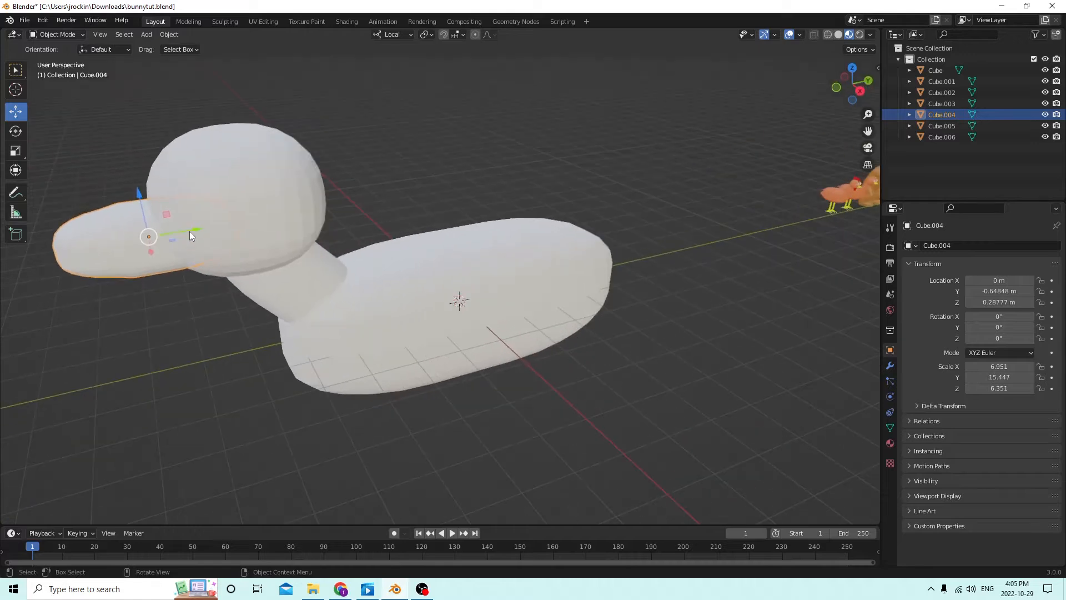
{"action": "left_click_drag", "start_coordinate": [196, 232], "coordinate": [211, 227]}
{"action": "middle_click_drag", "start_coordinate": [211, 228], "coordinate": [273, 211]}
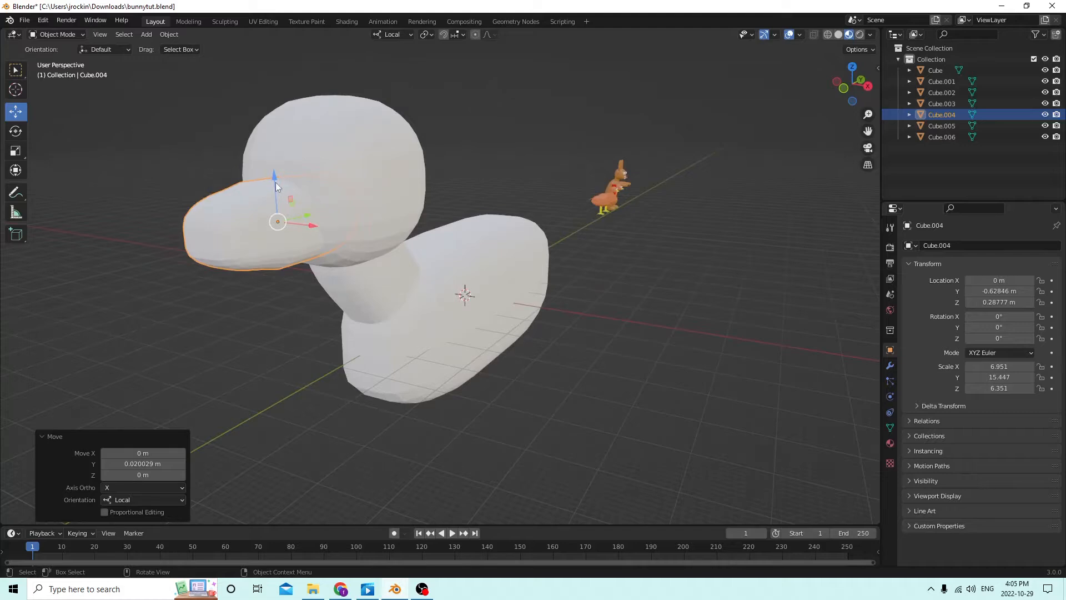
Select the round head, try snapping it to the grid and undo the snap
{"action": "middle_click_drag", "start_coordinate": [340, 227], "coordinate": [262, 183]}
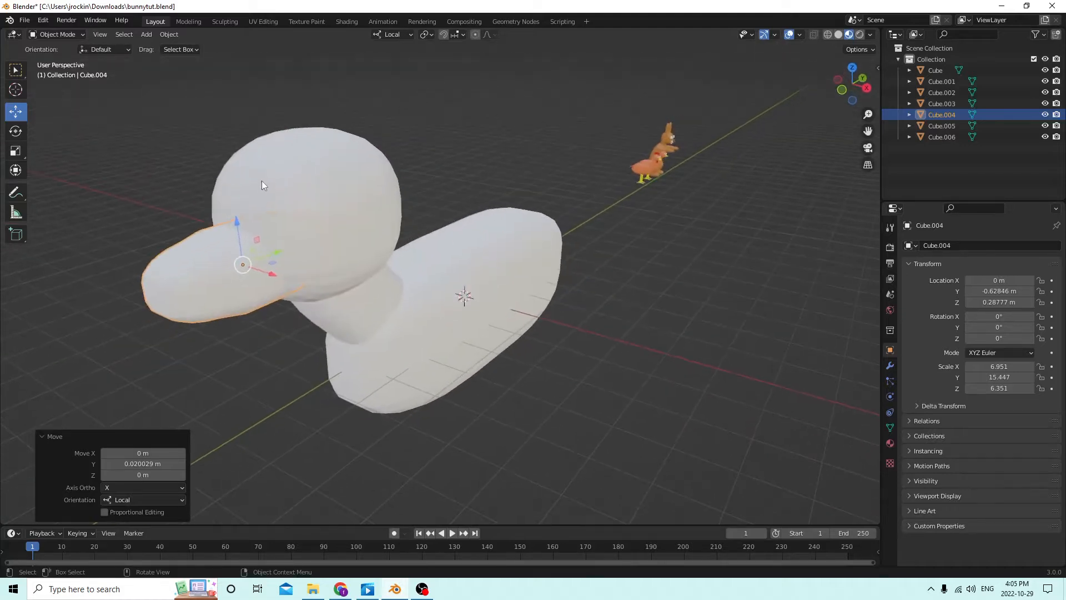
{"action": "left_click", "coordinate": [315, 188]}
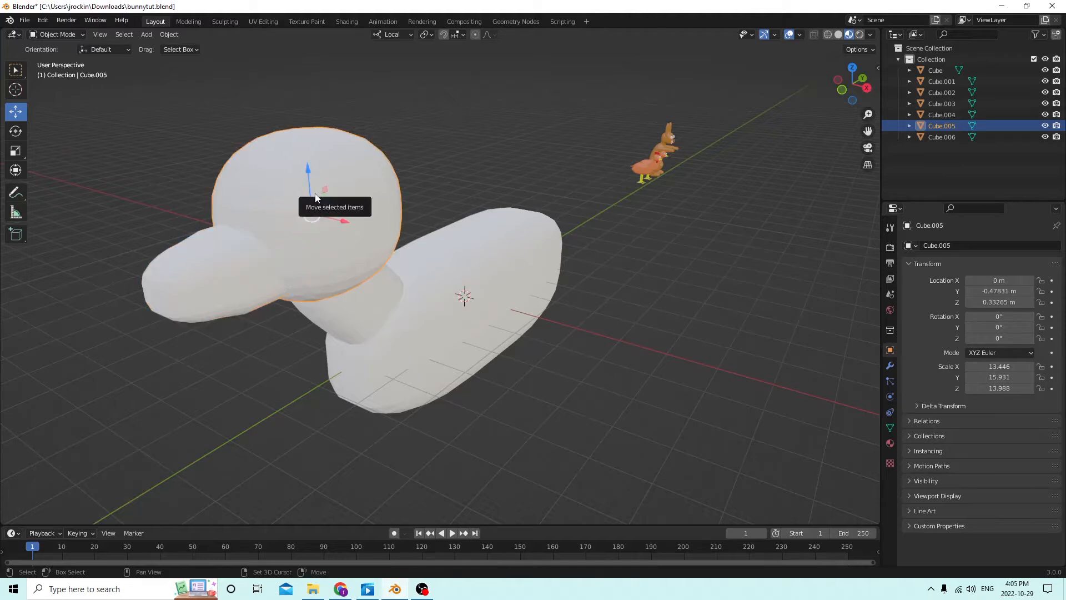
{"action": "key", "text": "shift+s"}
{"action": "left_click", "coordinate": [403, 165]}
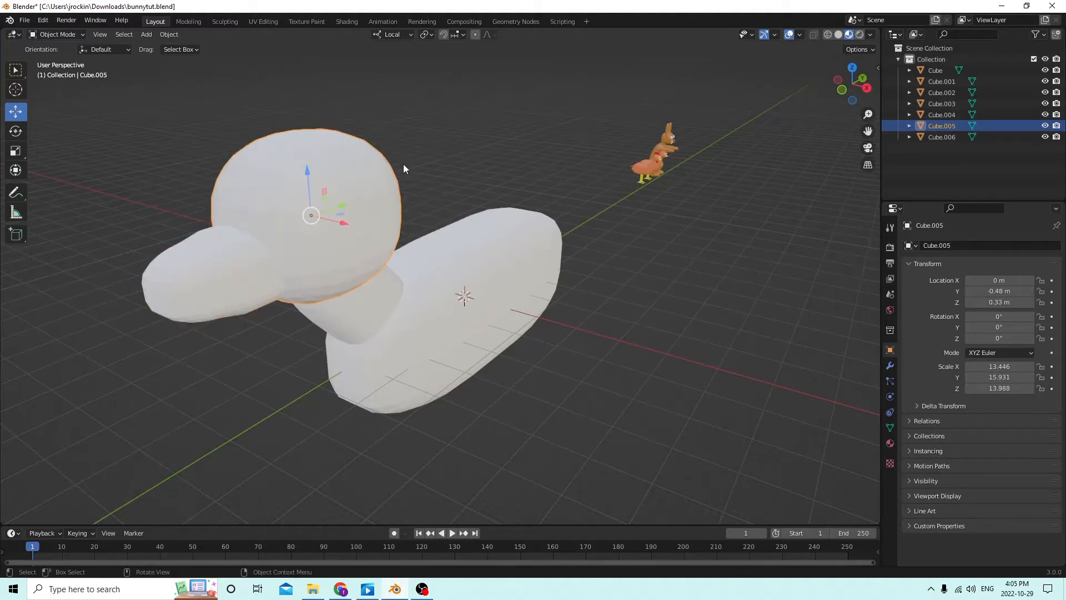
{"action": "left_click", "coordinate": [43, 21]}
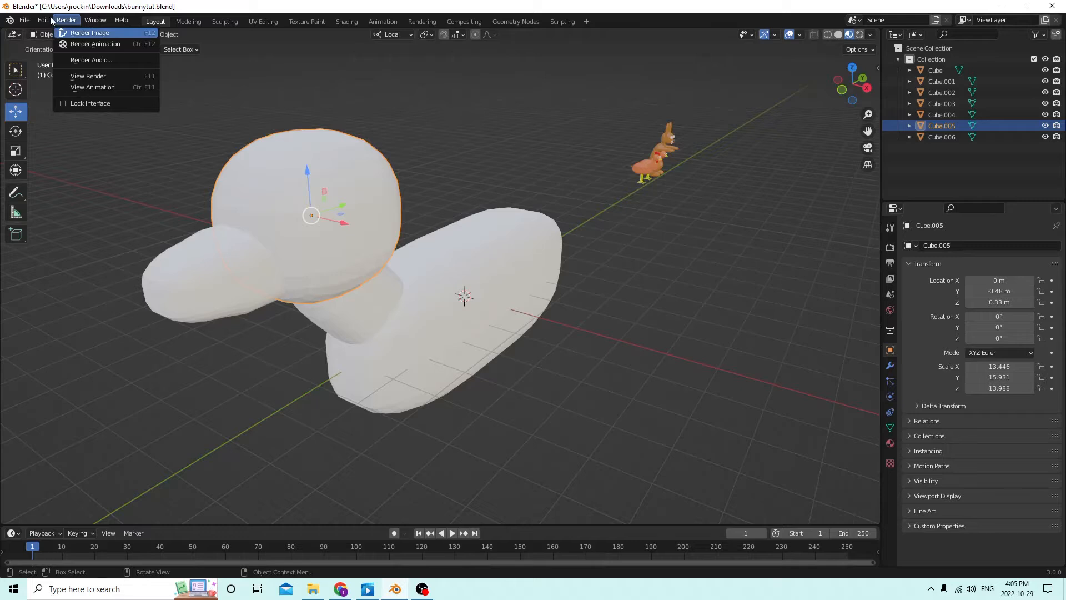
{"action": "left_click", "coordinate": [47, 23]}
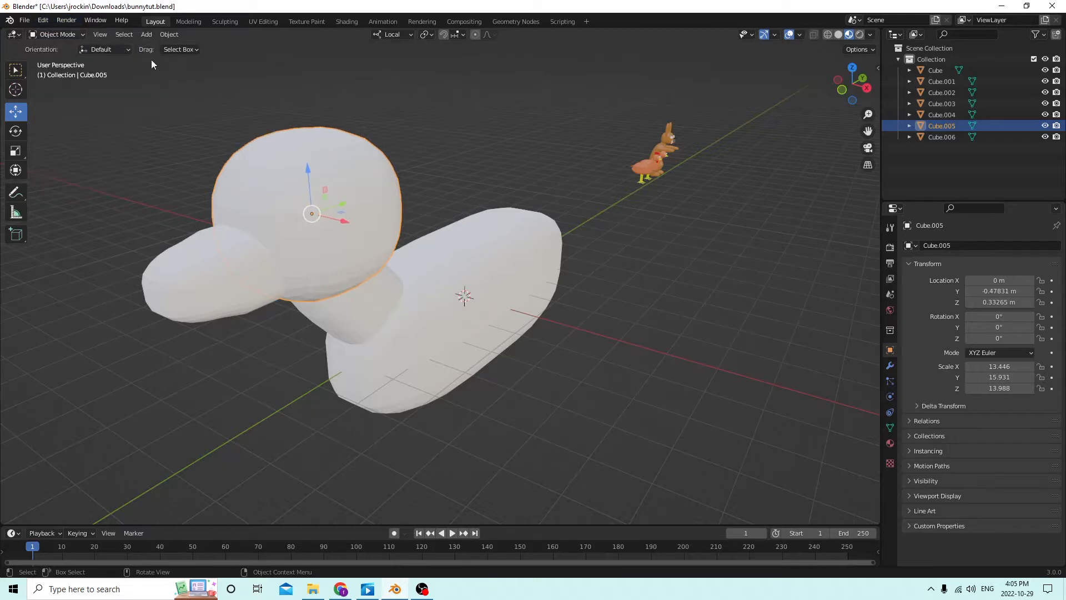
Duplicate the round head in place and scale the copy uniformly to about 0.39 of its size
{"action": "middle_click_drag", "start_coordinate": [151, 59], "coordinate": [169, 58]}
{"action": "middle_click_drag", "start_coordinate": [338, 140], "coordinate": [371, 179]}
{"action": "key", "text": "shift+d"}
{"action": "right_click", "coordinate": [347, 124]}
{"action": "key", "text": "s"}
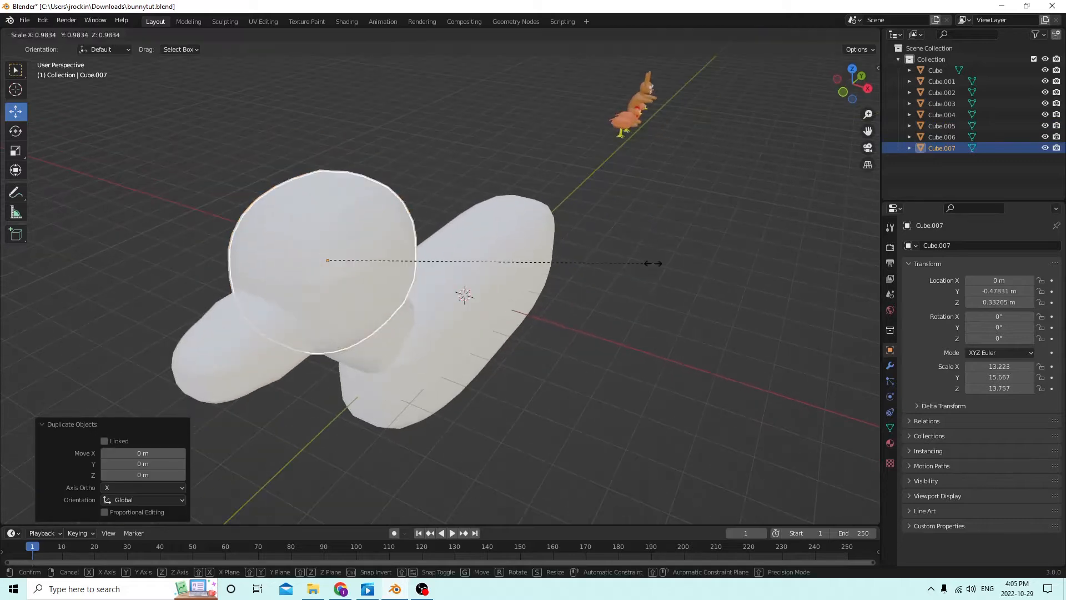
{"action": "left_click", "coordinate": [447, 261]}
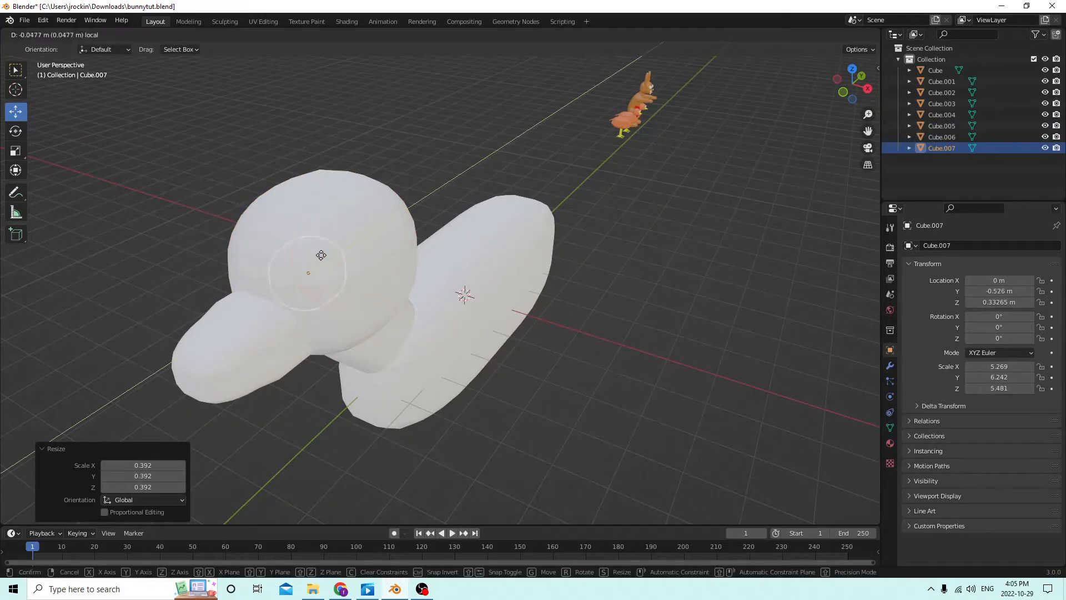
Move the small head copy to the head's front side, to about X -0.039 m, Y -0.617 m and Z 0.357 m
{"action": "left_click_drag", "start_coordinate": [347, 241], "coordinate": [288, 275]}
{"action": "middle_click_drag", "start_coordinate": [287, 275], "coordinate": [324, 257]}
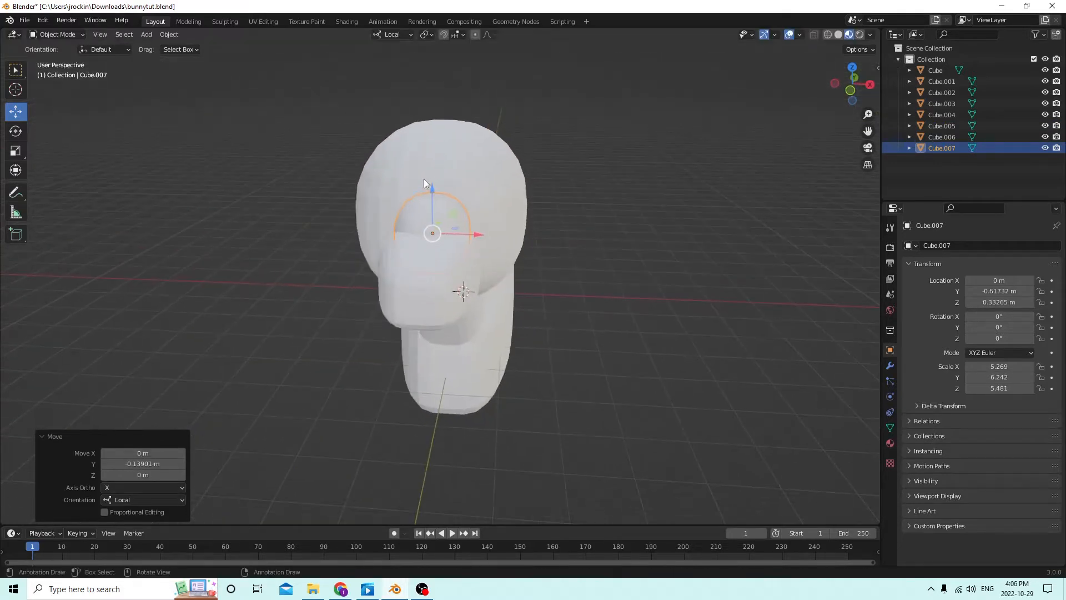
{"action": "left_click_drag", "start_coordinate": [427, 188], "coordinate": [431, 169]}
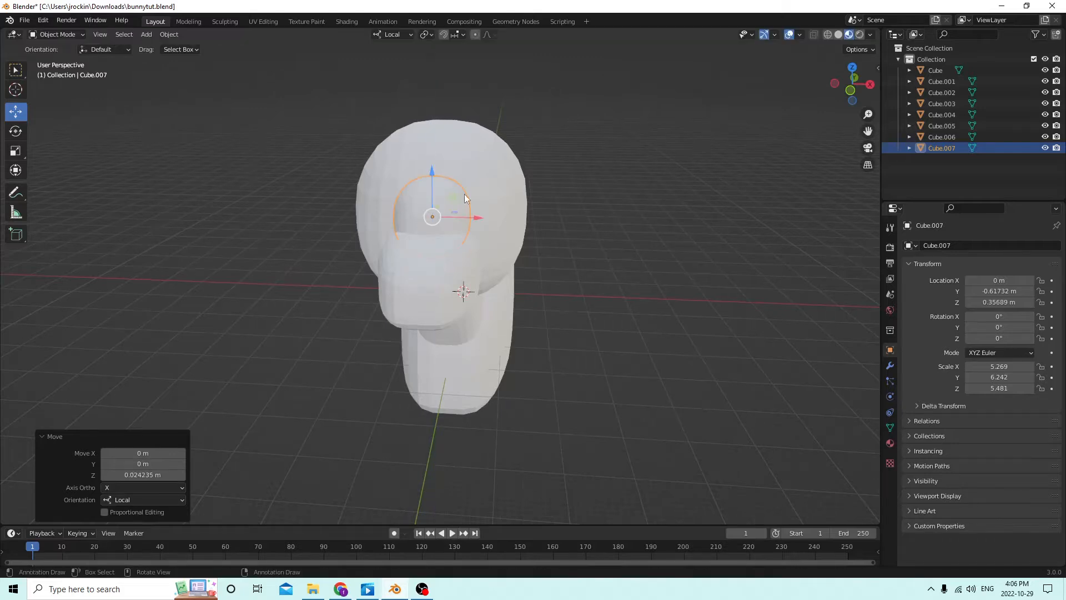
{"action": "left_click_drag", "start_coordinate": [485, 219], "coordinate": [448, 216]}
Shrink the eye piece uniformly to about 0.48 of its size
{"action": "middle_click_drag", "start_coordinate": [449, 215], "coordinate": [537, 228]}
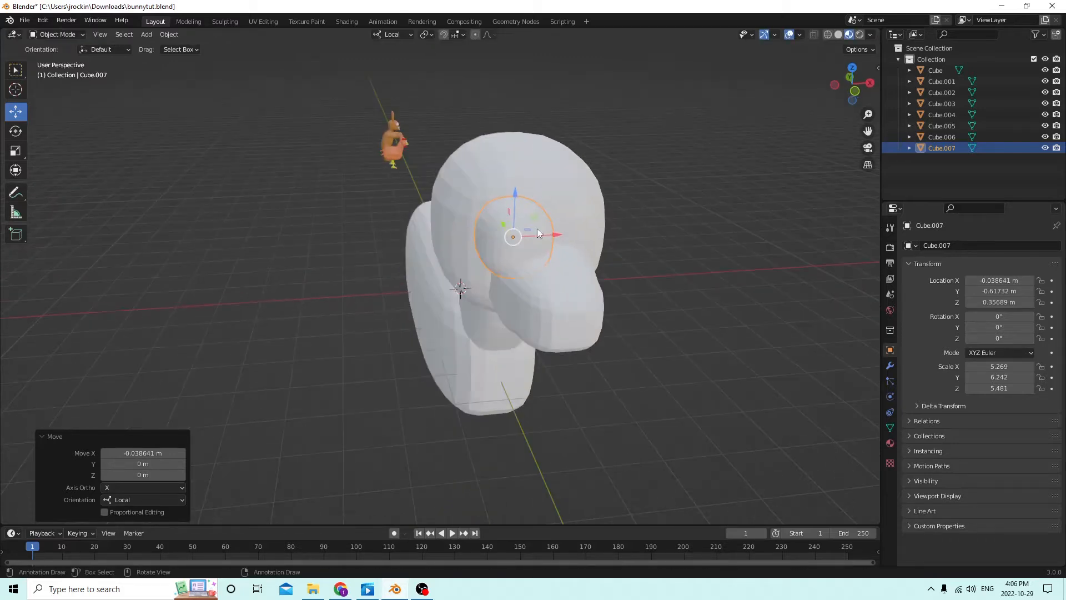
{"action": "key", "text": "s"}
{"action": "left_click", "coordinate": [528, 224]}
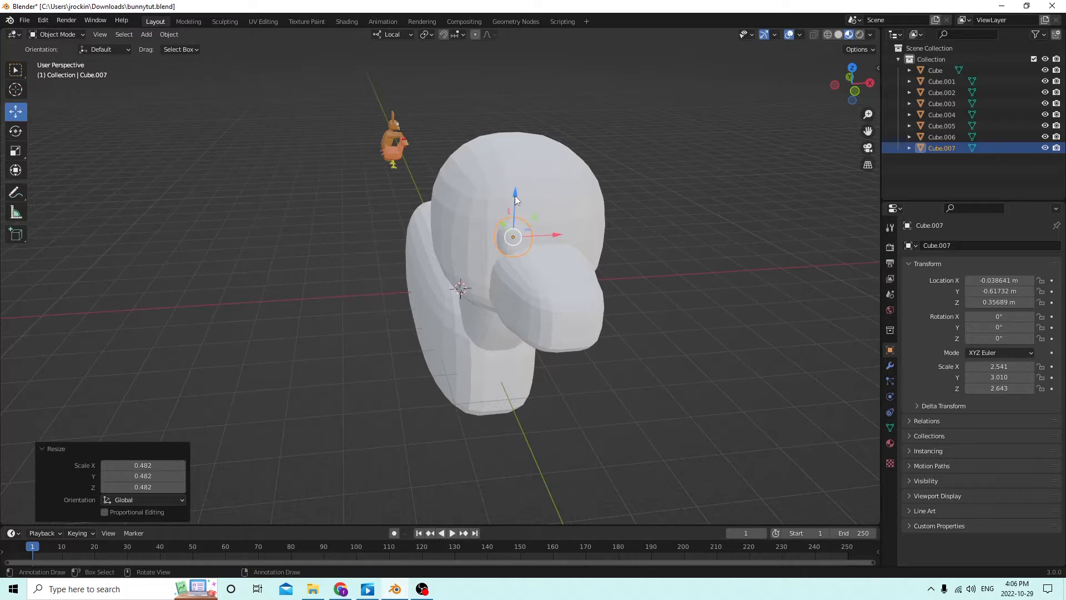
Reposition the eye piece on the head at about X -0.065 m, Y -0.612 m and Z 0.367 m
{"action": "left_click_drag", "start_coordinate": [515, 195], "coordinate": [515, 192]}
{"action": "middle_click_drag", "start_coordinate": [515, 192], "coordinate": [665, 242]}
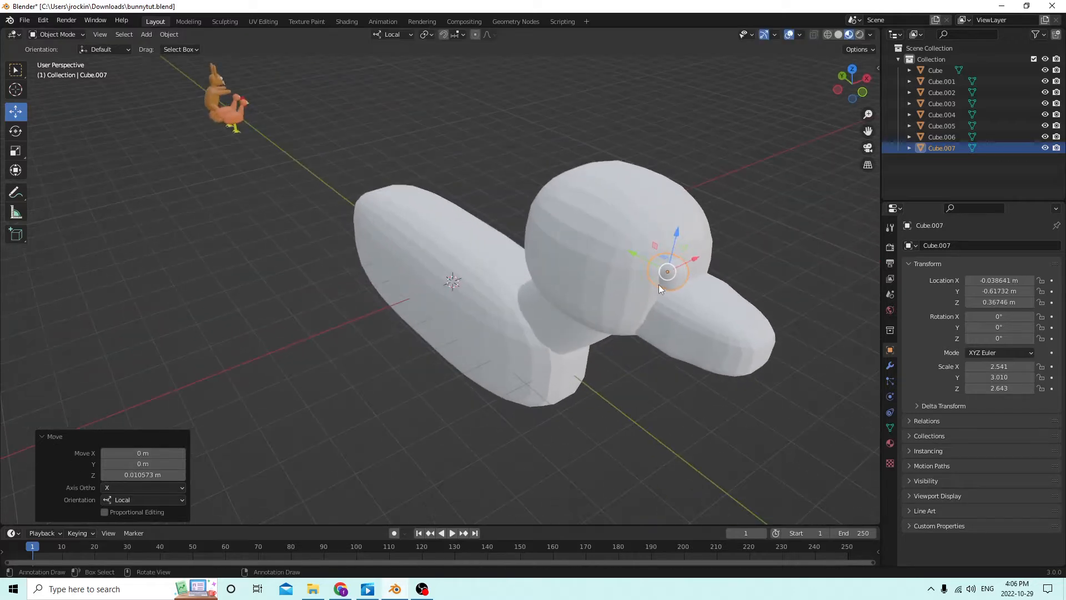
{"action": "middle_click_drag", "start_coordinate": [658, 285], "coordinate": [500, 267]}
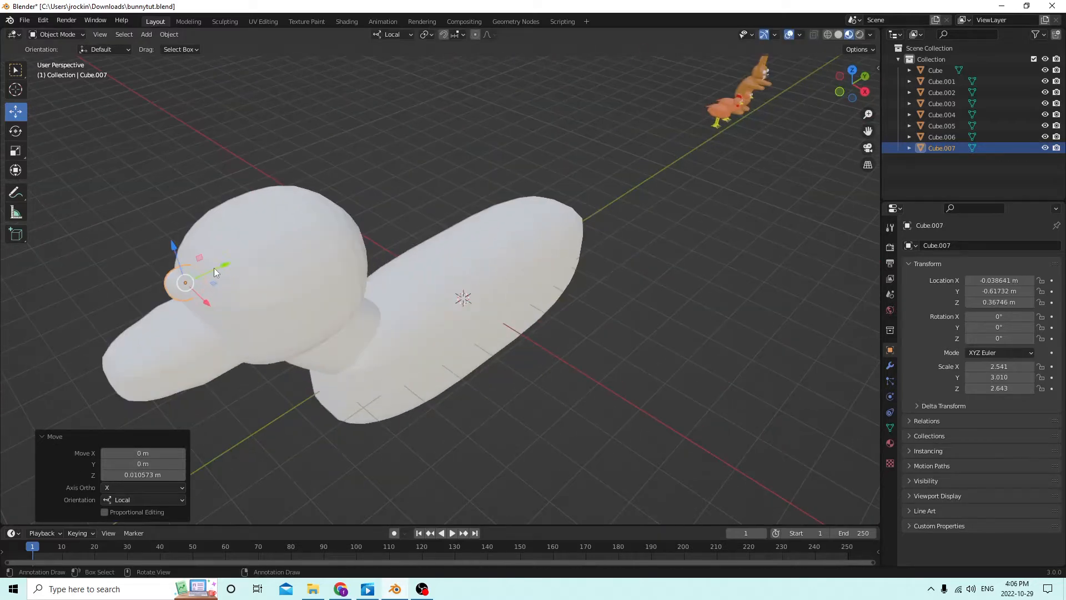
{"action": "left_click_drag", "start_coordinate": [215, 269], "coordinate": [223, 266]}
{"action": "middle_click_drag", "start_coordinate": [223, 265], "coordinate": [457, 264]}
{"action": "left_click_drag", "start_coordinate": [458, 265], "coordinate": [433, 259]}
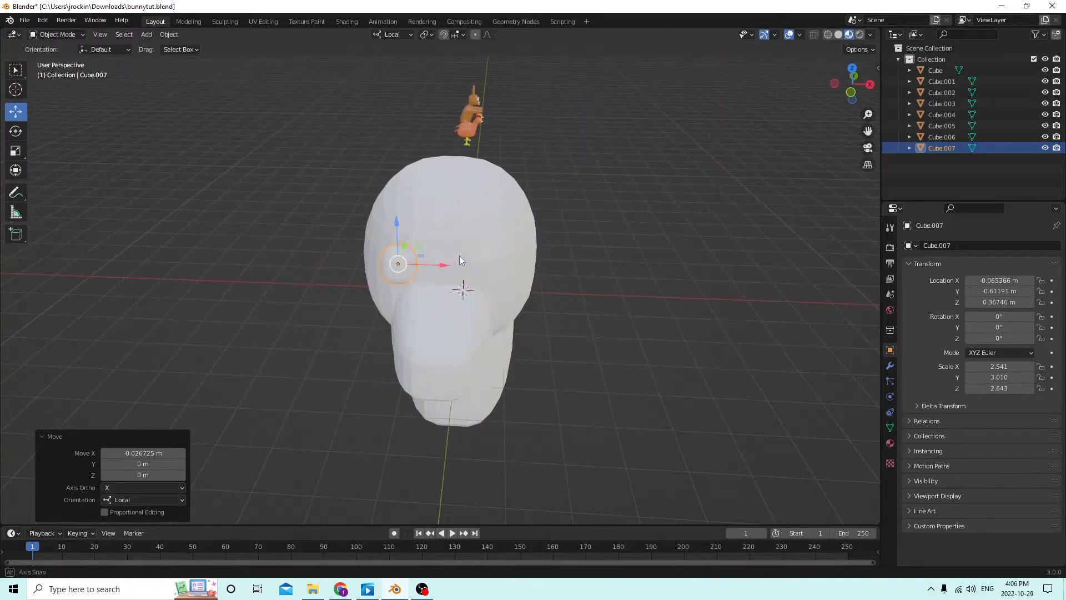
{"action": "middle_click_drag", "start_coordinate": [459, 255], "coordinate": [498, 248]}
Flatten the eye piece vertically by scaling it to about 1.82 in local Z
{"action": "left_click", "coordinate": [19, 157]}
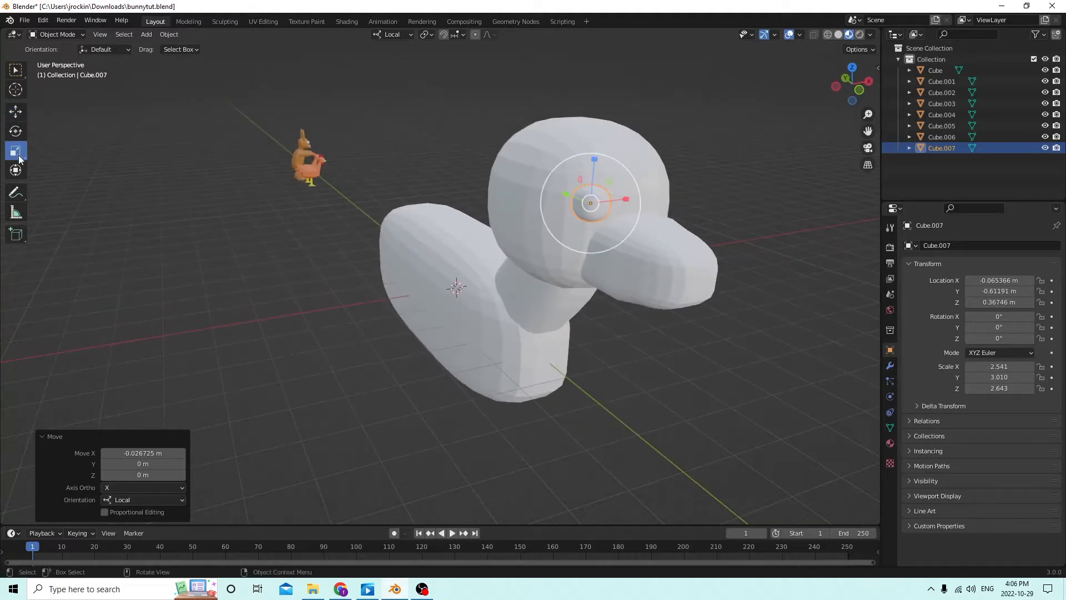
{"action": "middle_click_drag", "start_coordinate": [394, 188], "coordinate": [374, 186]}
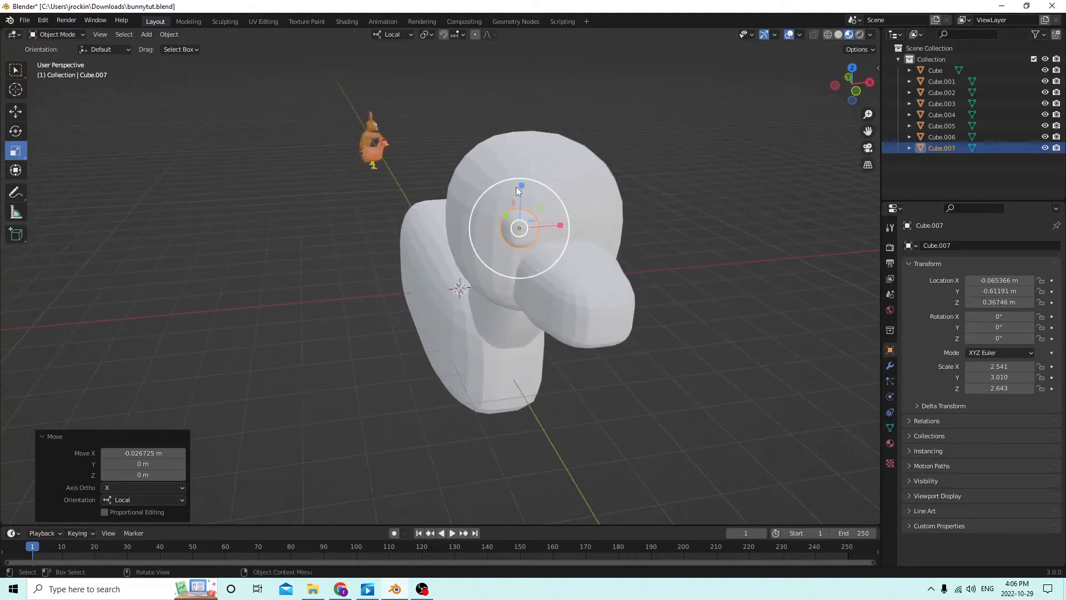
{"action": "left_click_drag", "start_coordinate": [520, 188], "coordinate": [515, 217]}
{"action": "middle_click_drag", "start_coordinate": [514, 218], "coordinate": [544, 231]}
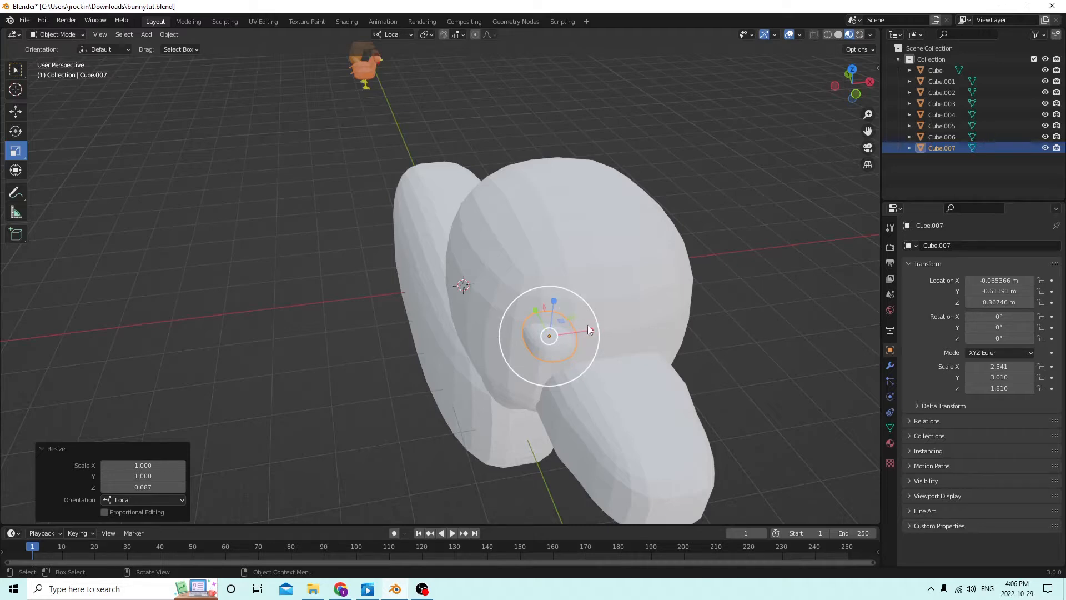
{"action": "middle_click_drag", "start_coordinate": [575, 316], "coordinate": [475, 267]}
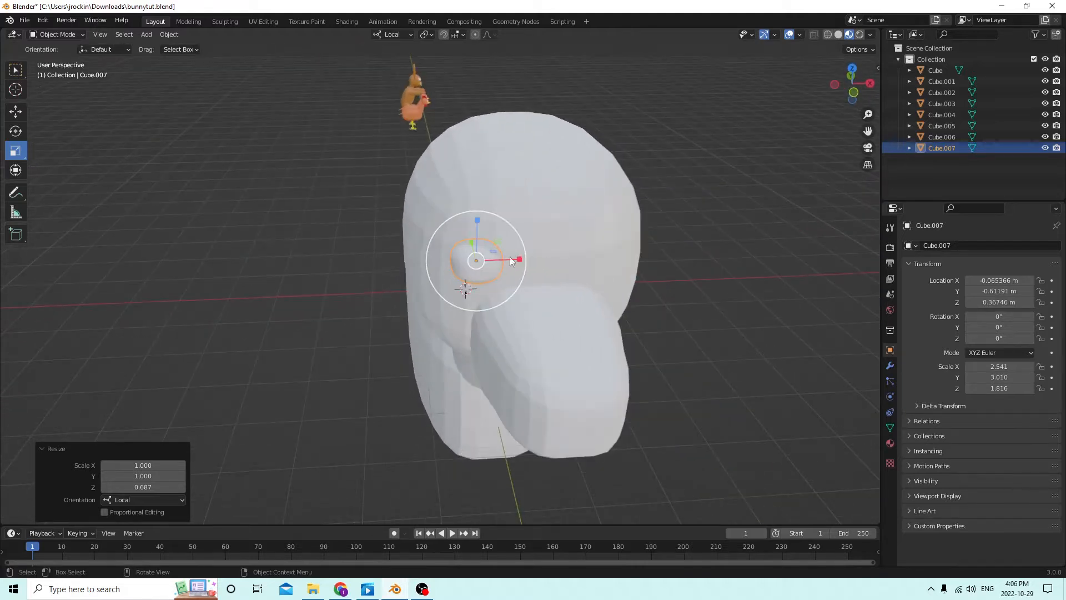
{"action": "left_click_drag", "start_coordinate": [478, 212], "coordinate": [477, 220]}
{"action": "right_click", "coordinate": [478, 221]}
{"action": "left_click_drag", "start_coordinate": [519, 259], "coordinate": [510, 260]}
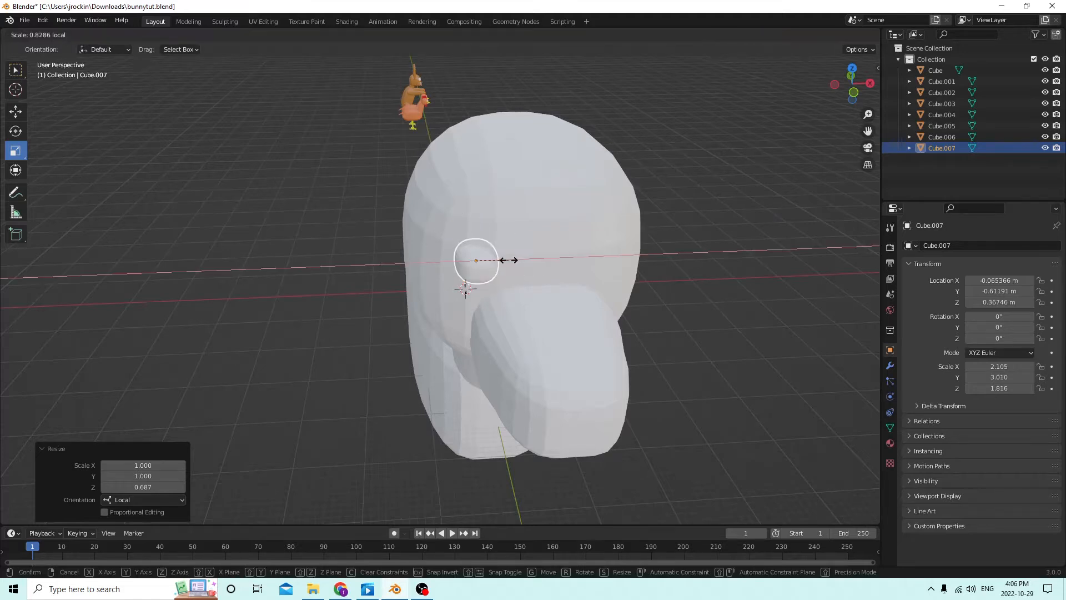
{"action": "right_click", "coordinate": [485, 263]}
Thin the eye piece by scaling it to about 1.49 in local Y
{"action": "middle_click_drag", "start_coordinate": [485, 263], "coordinate": [348, 272]}
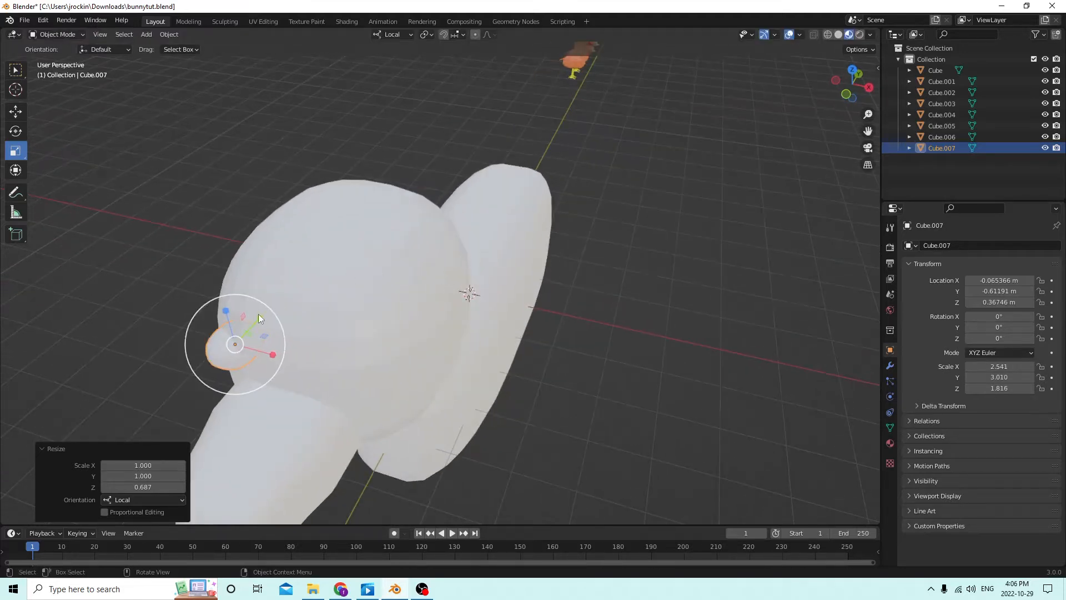
{"action": "left_click_drag", "start_coordinate": [258, 314], "coordinate": [249, 320]}
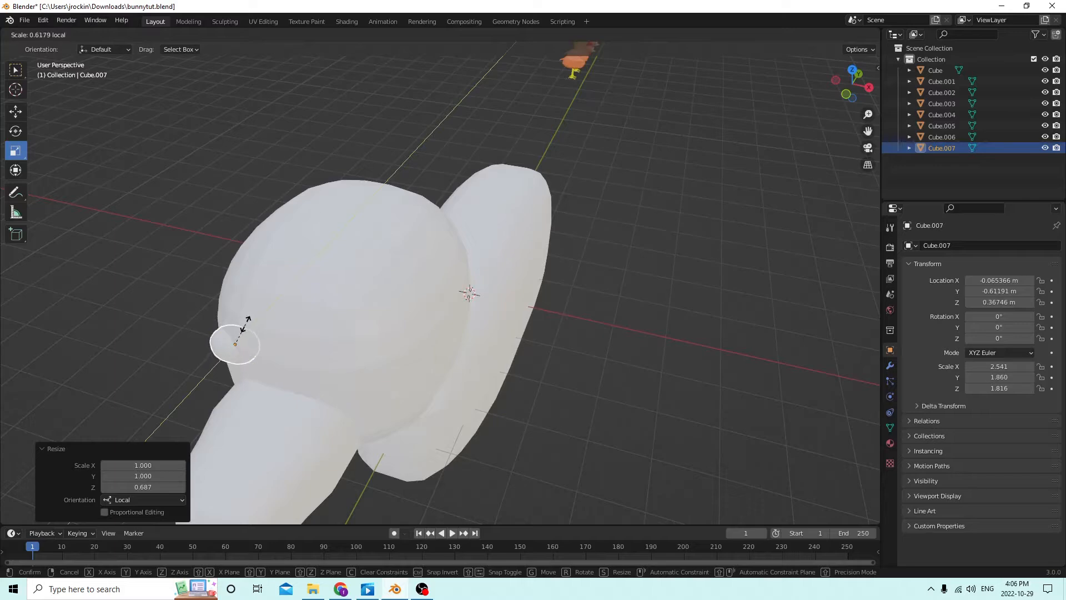
{"action": "left_click_drag", "start_coordinate": [242, 328], "coordinate": [244, 326]}
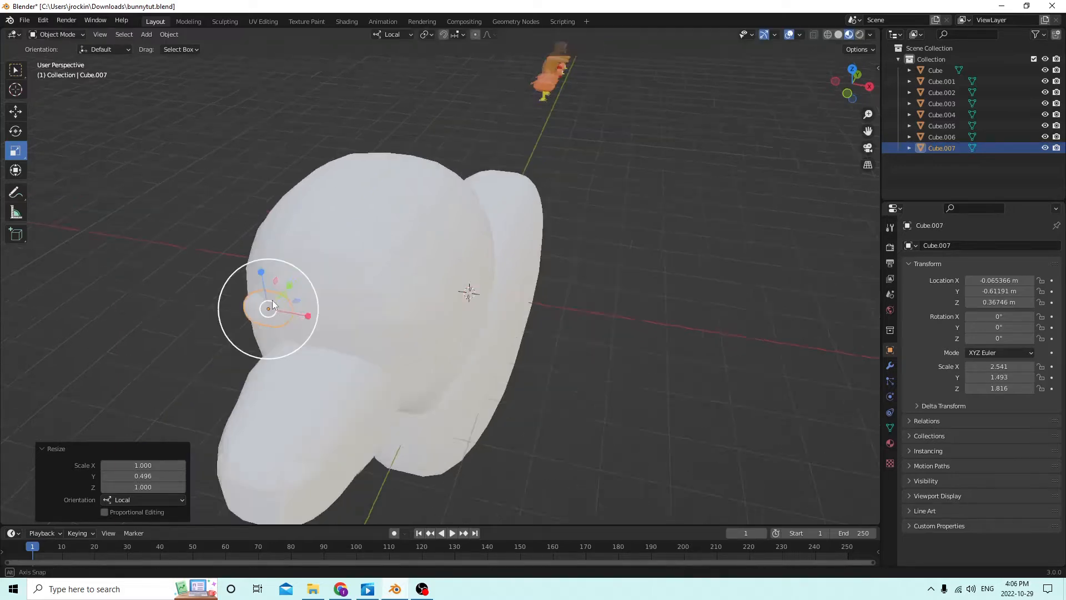
{"action": "middle_click_drag", "start_coordinate": [272, 300], "coordinate": [409, 239]}
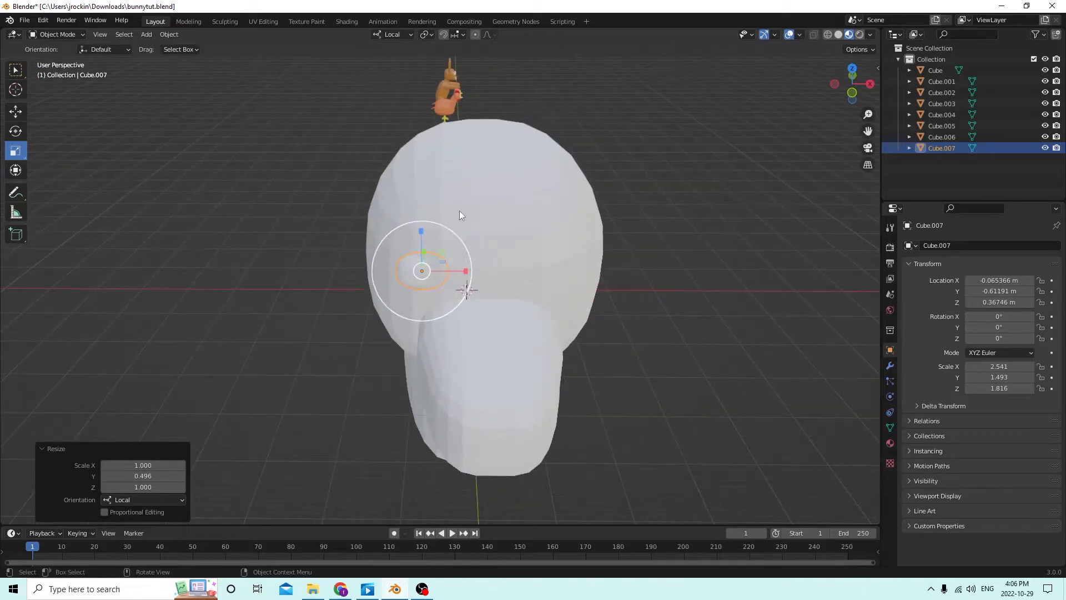
Duplicate the eye in place and set the copy's X location to 0.065366 m, mirroring it across the head
{"action": "key", "text": "Tab"}
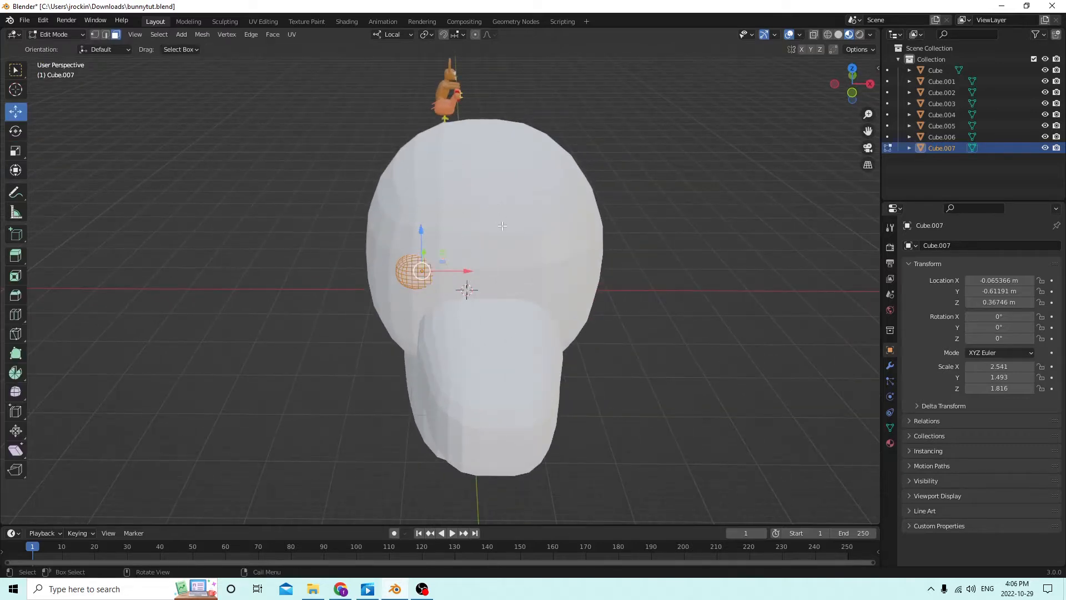
{"action": "key", "text": "Tab"}
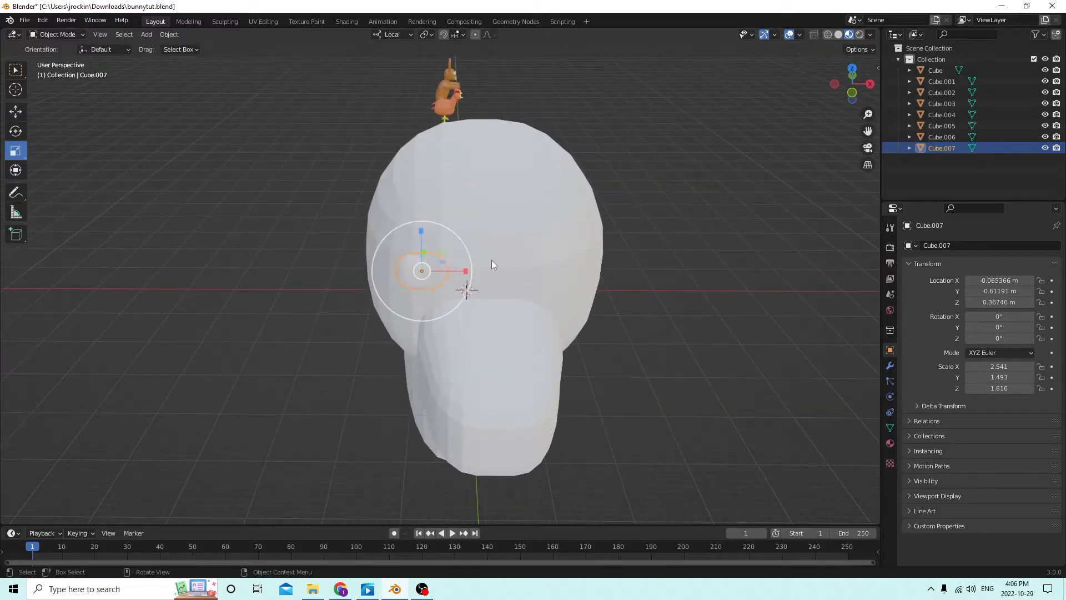
{"action": "left_click", "coordinate": [18, 113]}
{"action": "key", "text": "shift+d"}
{"action": "key", "text": "Escape"}
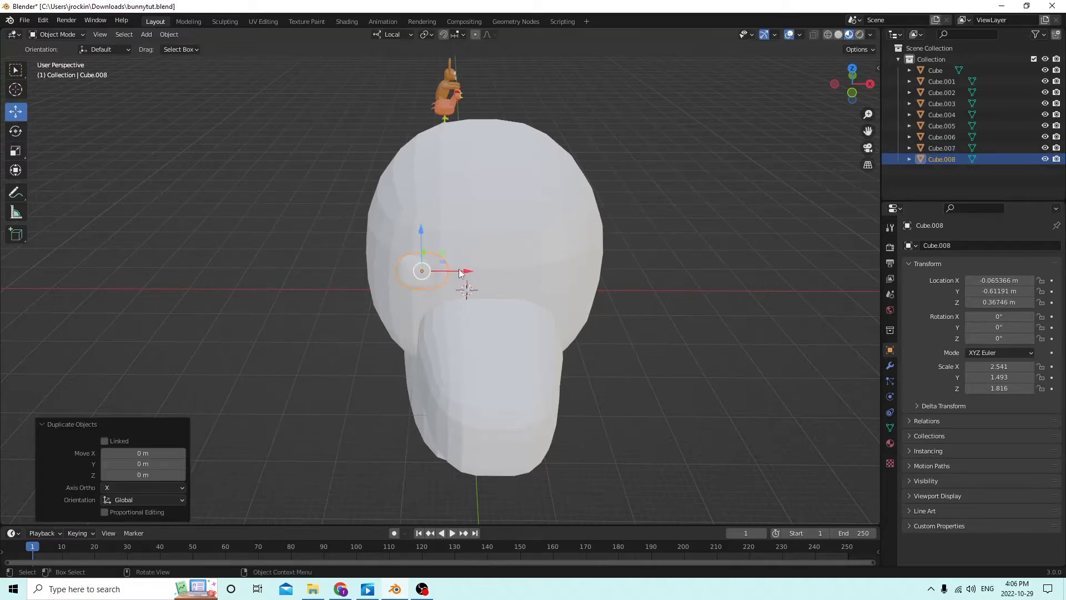
{"action": "left_click", "coordinate": [988, 279]}
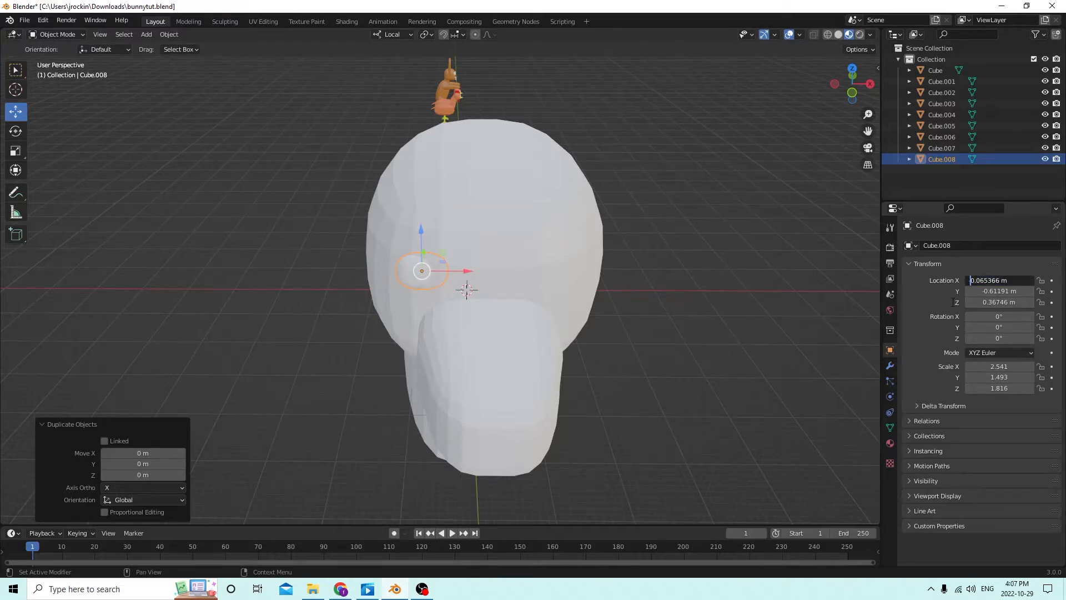
{"action": "key", "text": "Return"}
{"action": "scroll", "coordinate": [688, 248], "scroll_direction": "up", "scroll_amount": 2}
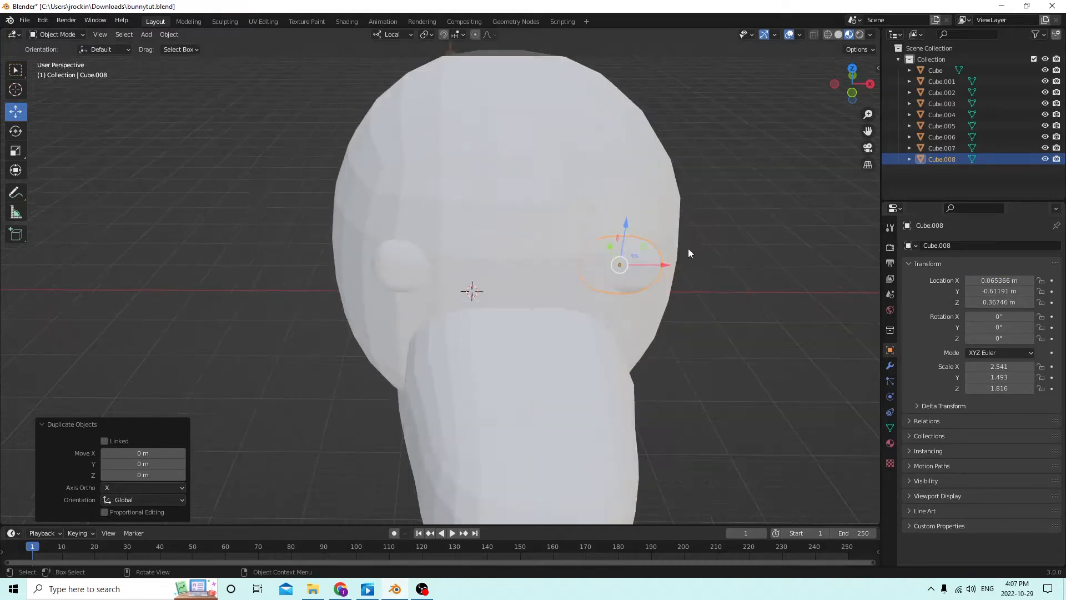
Try a Y rotation of 15° on the duplicated eye and reset it to 0°
{"action": "middle_click_drag", "start_coordinate": [628, 245], "coordinate": [597, 252]}
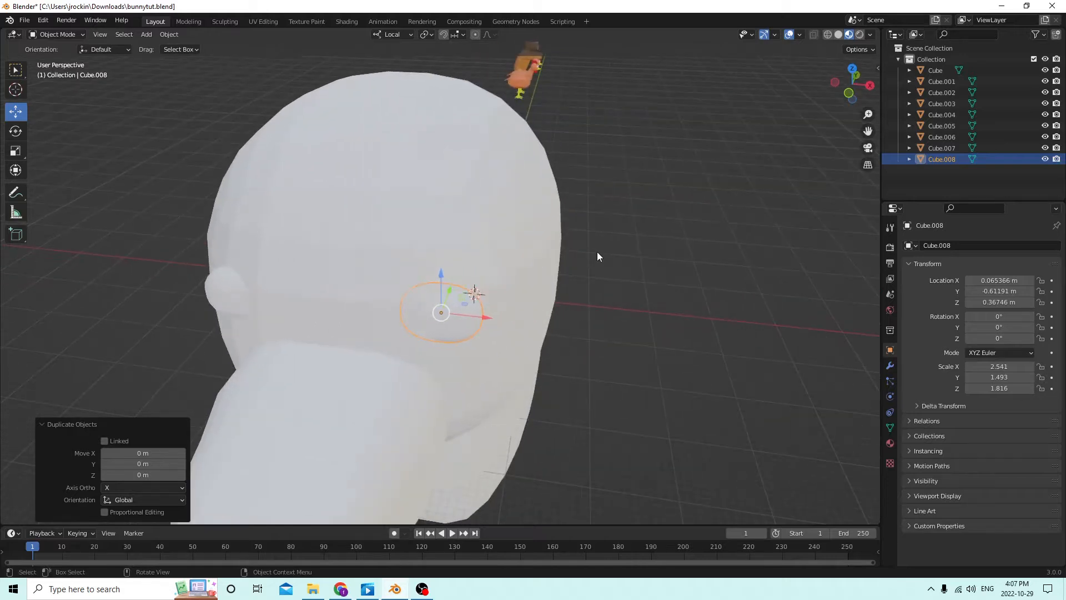
{"action": "left_click", "coordinate": [999, 326]}
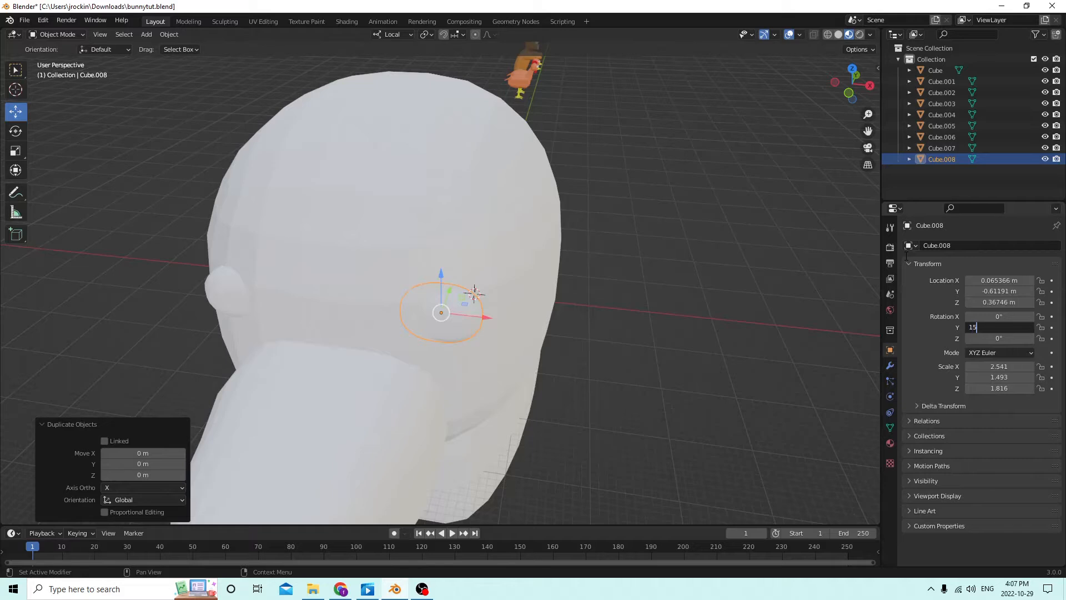
{"action": "type", "text": "15"}
{"action": "key", "text": "Return"}
{"action": "type", "text": "0"}
{"action": "key", "text": "Return"}
{"action": "left_click", "coordinate": [996, 315]}
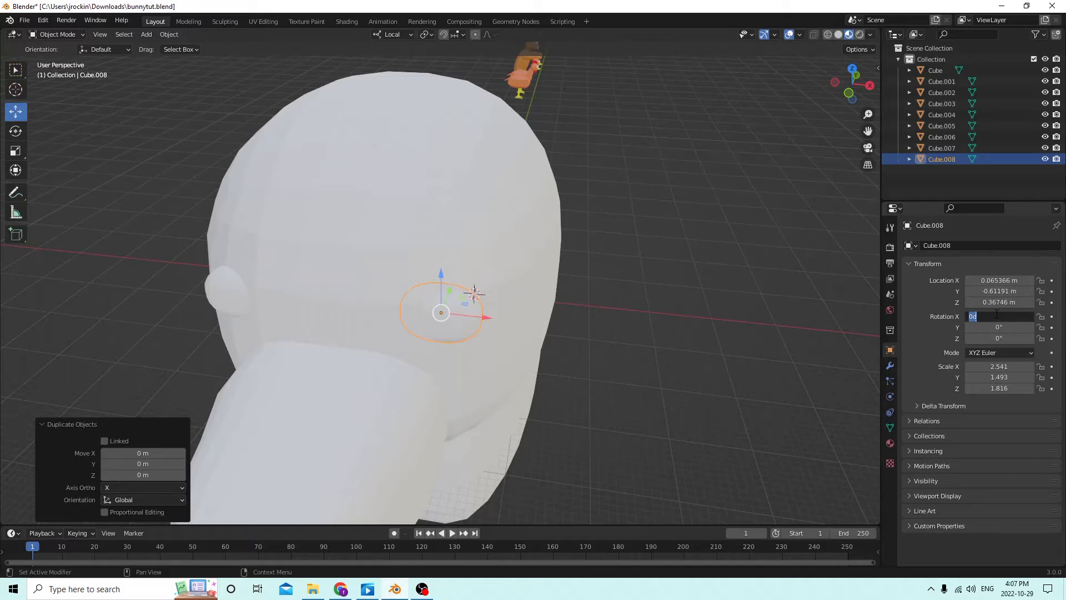
{"action": "key", "text": "Return"}
{"action": "key", "text": "Return"}
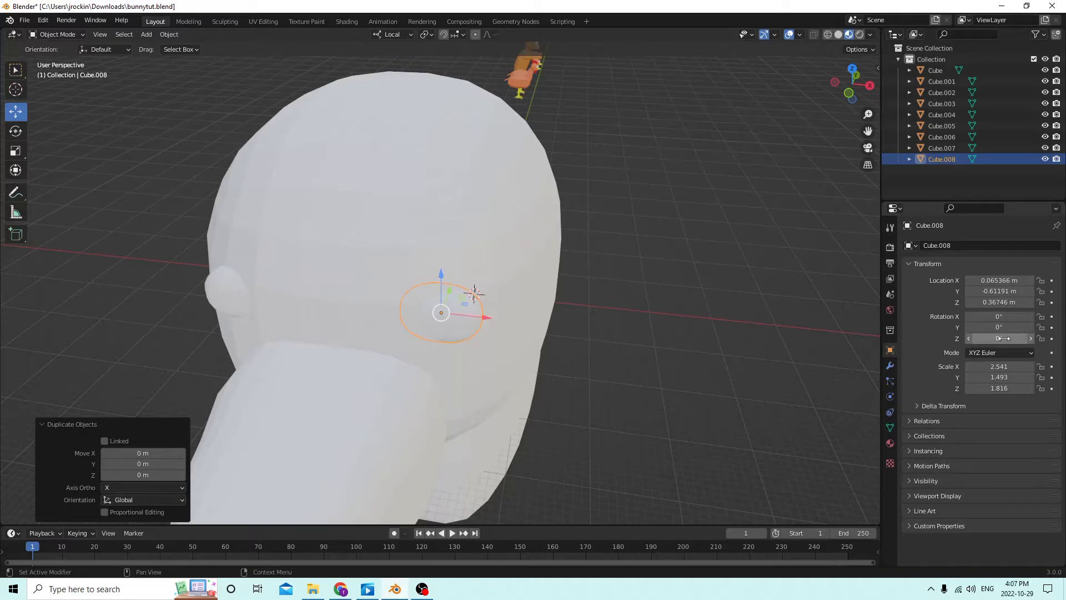
Rotate the duplicated eye about Z, trying 15° first and settling on 30°
{"action": "left_click", "coordinate": [1004, 338]}
{"action": "type", "text": "15"}
{"action": "key", "text": "Return"}
{"action": "mouse_move", "coordinate": [695, 264]}
{"action": "middle_mouse_down"}
{"action": "mouse_move", "coordinate": [567, 248]}
{"action": "mouse_move", "coordinate": [664, 253]}
{"action": "mouse_move", "coordinate": [711, 283]}
{"action": "mouse_move", "coordinate": [704, 272]}
{"action": "middle_mouse_up"}
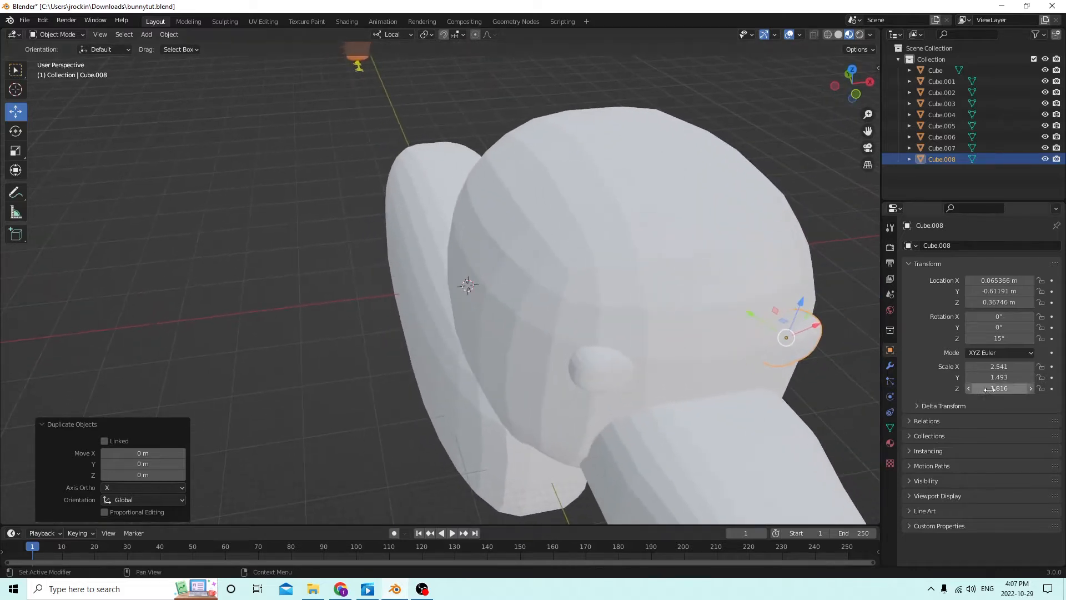
{"action": "left_click", "coordinate": [998, 339]}
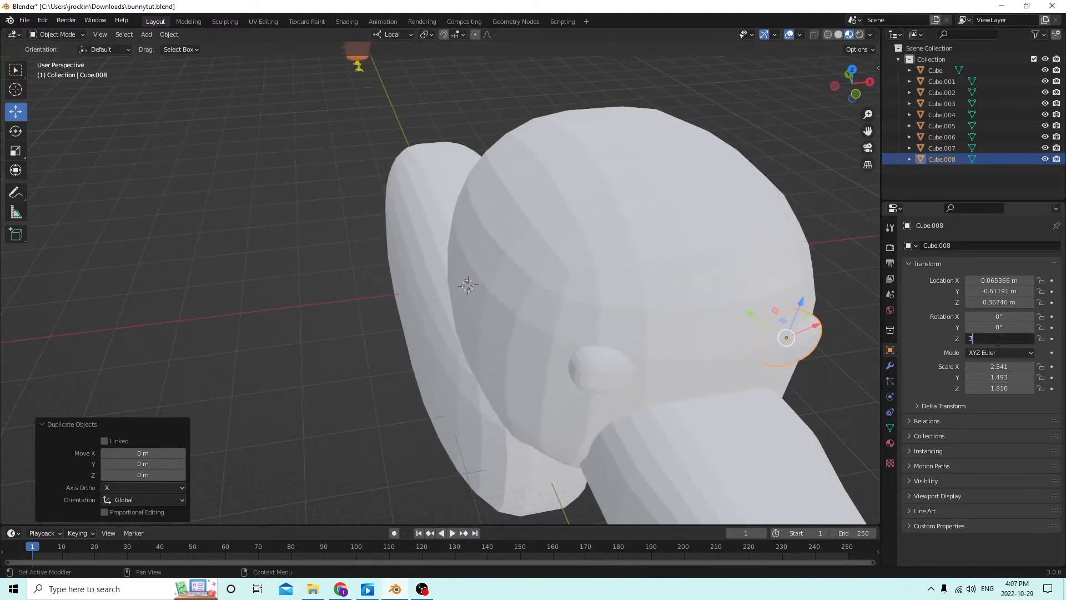
{"action": "type", "text": "30"}
{"action": "key", "text": "Return"}
Move the duplicated eye slightly along its local Y axis to about X 0.068 m, Y -0.617 m
{"action": "middle_click_drag", "start_coordinate": [647, 247], "coordinate": [619, 252]}
{"action": "key", "text": "g"}
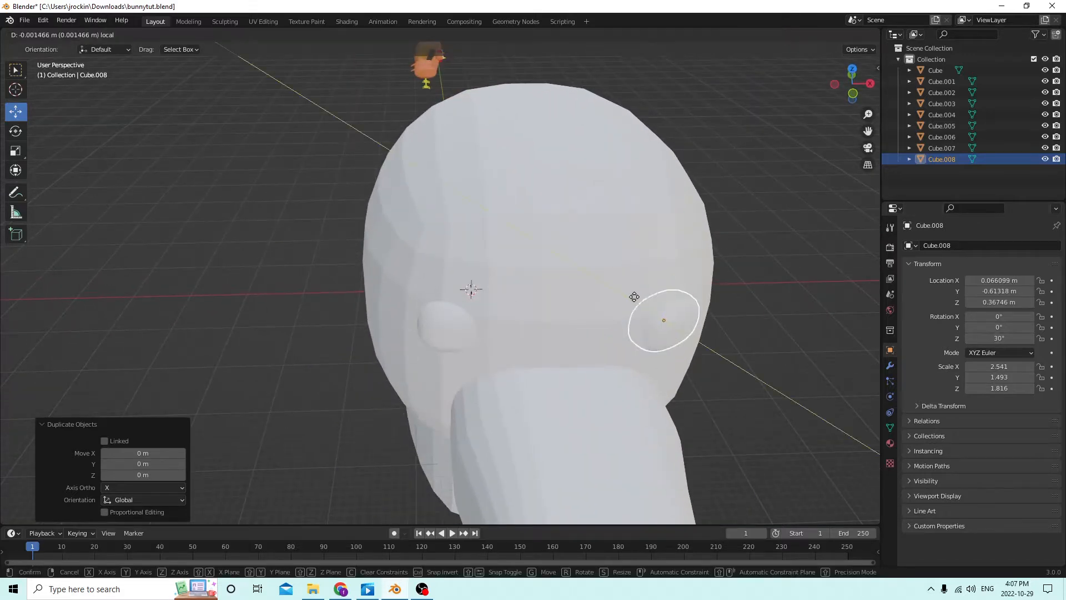
{"action": "key", "text": "y"}
{"action": "key", "text": "y"}
{"action": "left_click", "coordinate": [639, 301]}
{"action": "middle_click_drag", "start_coordinate": [639, 300], "coordinate": [631, 302]}
Set the original eye's Z rotation to -30° and move it about -0.0027 m along its local Y axis
{"action": "left_click", "coordinate": [502, 393]}
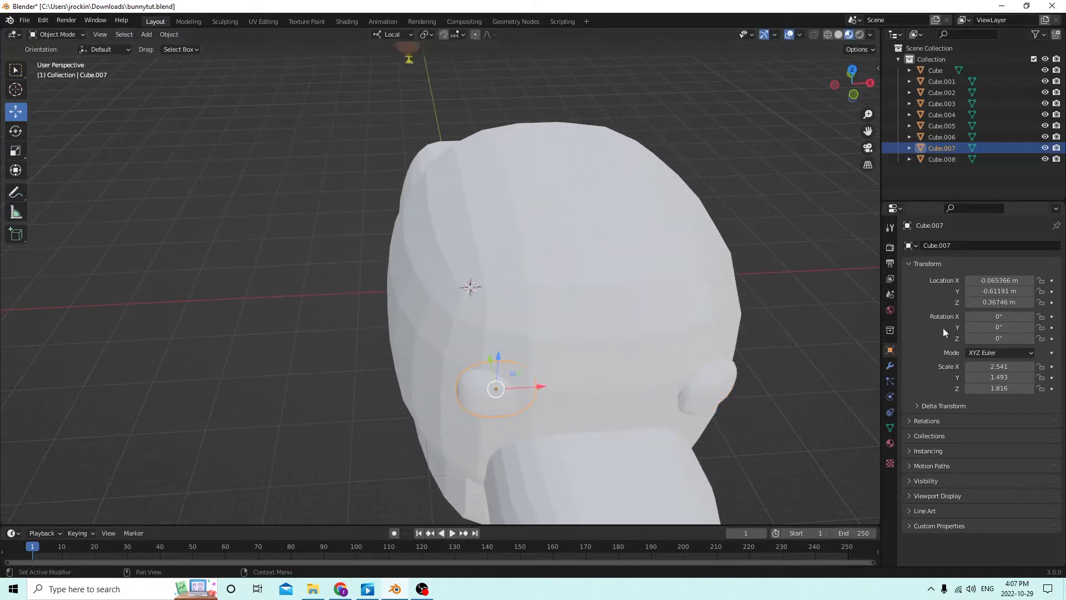
{"action": "left_click", "coordinate": [988, 339]}
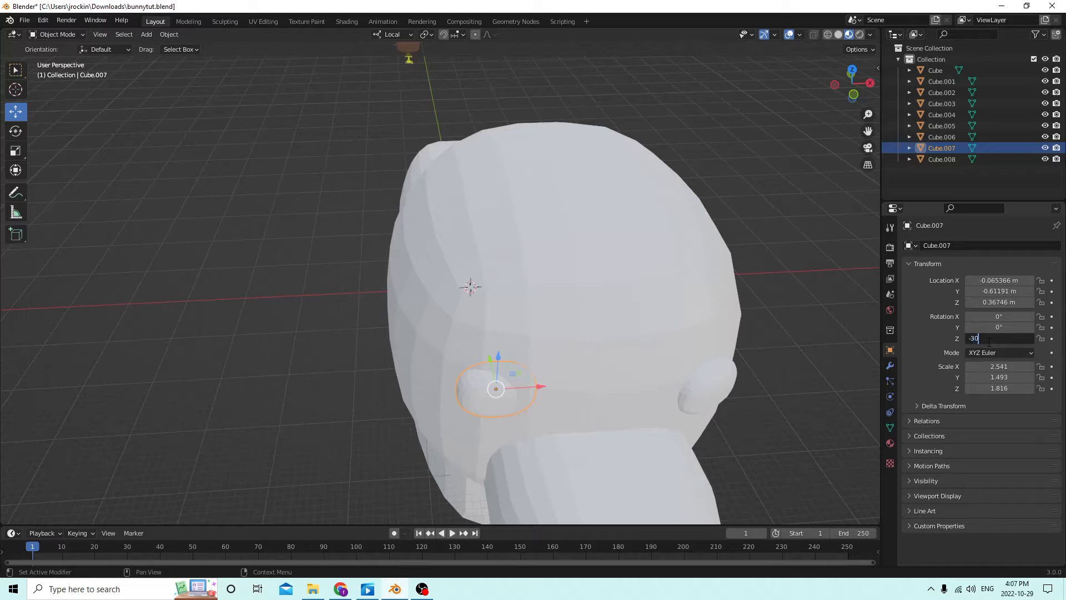
{"action": "key", "text": "Return"}
{"action": "middle_click_drag", "start_coordinate": [628, 347], "coordinate": [547, 326]}
{"action": "left_click_drag", "start_coordinate": [285, 315], "coordinate": [278, 317]}
{"action": "middle_click_drag", "start_coordinate": [276, 314], "coordinate": [635, 273]}
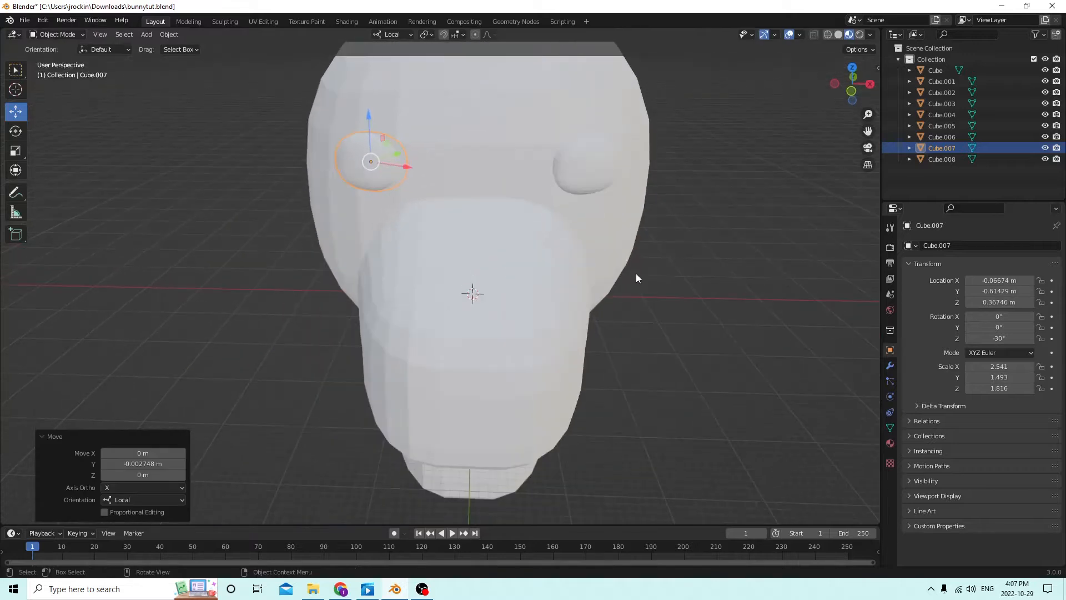
Move the neck piece up along its own axis to about Y -0.356 m, Z 0.157 m
{"action": "left_click", "coordinate": [700, 240]}
{"action": "middle_click_drag", "start_coordinate": [699, 240], "coordinate": [656, 227]}
{"action": "left_click", "coordinate": [656, 232]}
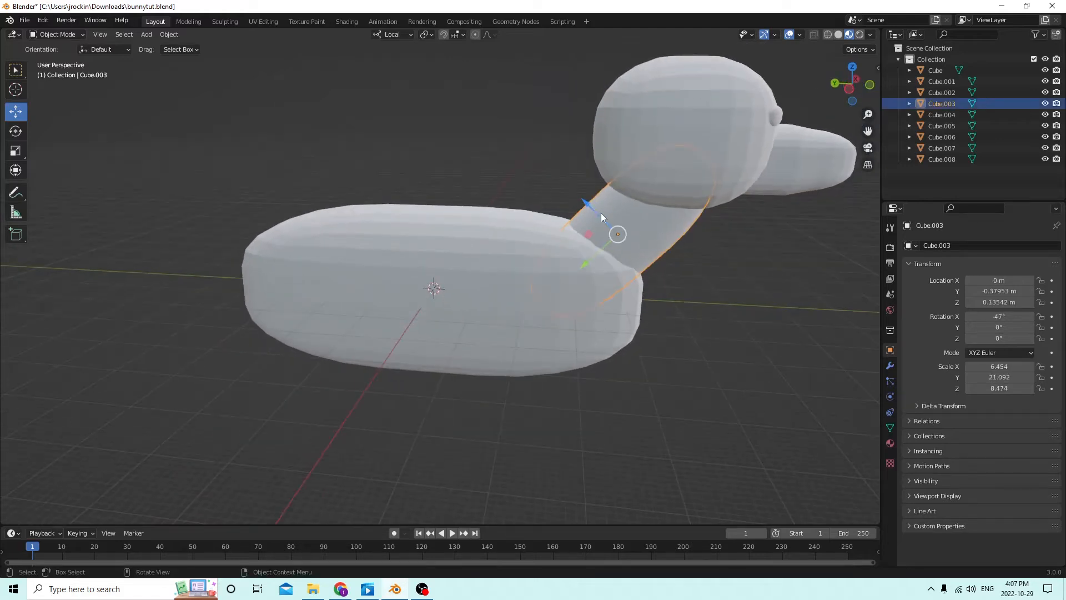
{"action": "key", "text": "g"}
{"action": "left_click", "coordinate": [572, 192]}
{"action": "mouse_move", "coordinate": [568, 192]}
{"action": "middle_mouse_down"}
{"action": "mouse_move", "coordinate": [524, 197]}
{"action": "mouse_move", "coordinate": [661, 172]}
{"action": "mouse_move", "coordinate": [531, 195]}
{"action": "mouse_move", "coordinate": [521, 172]}
{"action": "mouse_move", "coordinate": [579, 185]}
{"action": "middle_mouse_up"}
Narrow the head by scaling it to about 0.887 along local X and slightly adjust its local Y scale
{"action": "left_click", "coordinate": [542, 156]}
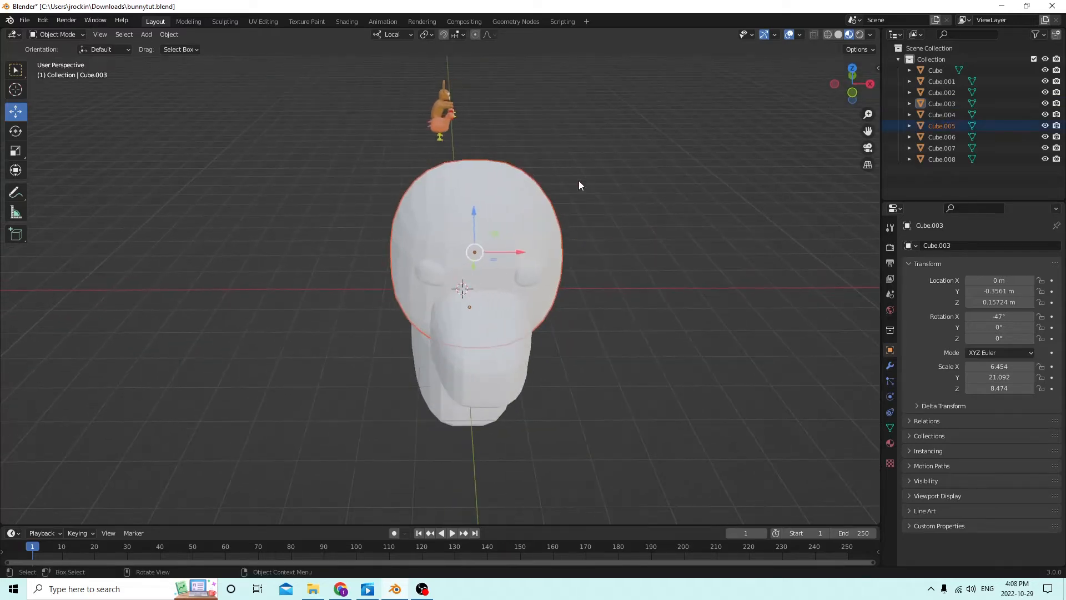
{"action": "middle_click_drag", "start_coordinate": [654, 213], "coordinate": [530, 165]}
{"action": "left_click", "coordinate": [16, 151]}
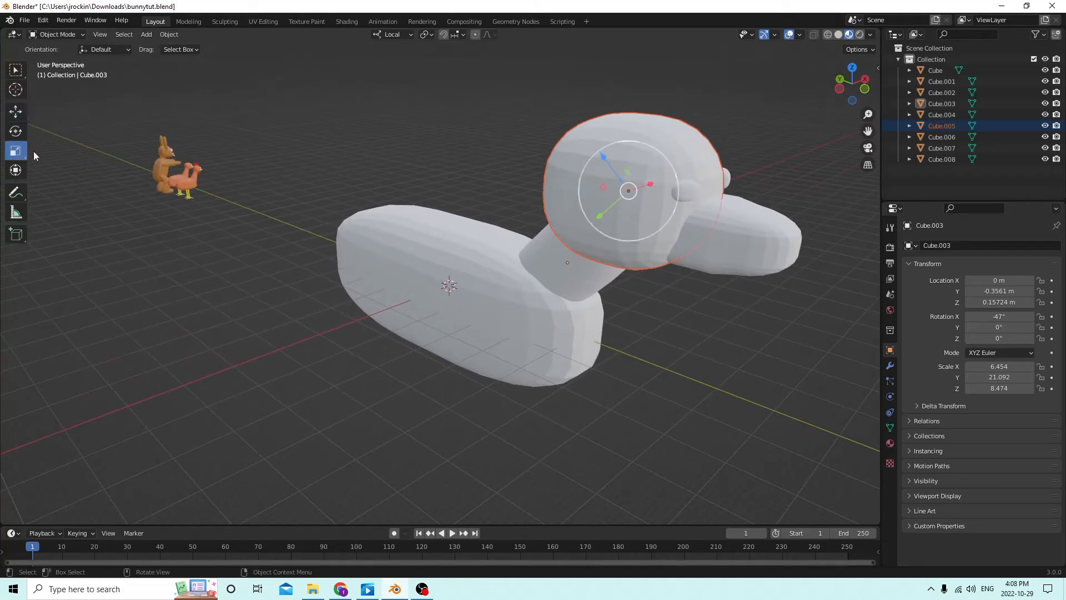
{"action": "middle_click_drag", "start_coordinate": [689, 189], "coordinate": [599, 194]}
{"action": "left_click_drag", "start_coordinate": [510, 210], "coordinate": [501, 205]}
{"action": "middle_click_drag", "start_coordinate": [501, 205], "coordinate": [565, 196]}
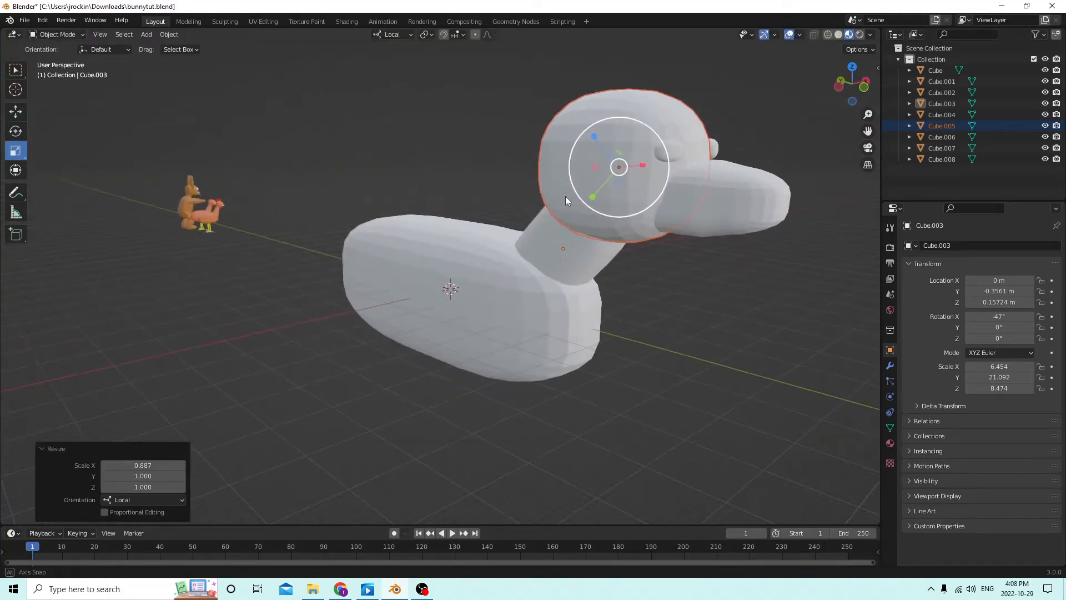
{"action": "left_click_drag", "start_coordinate": [592, 193], "coordinate": [594, 192]}
{"action": "middle_click_drag", "start_coordinate": [594, 191], "coordinate": [649, 191]}
Thin the neck by scaling it to about 0.828 along its local Z axis
{"action": "left_click", "coordinate": [618, 222]}
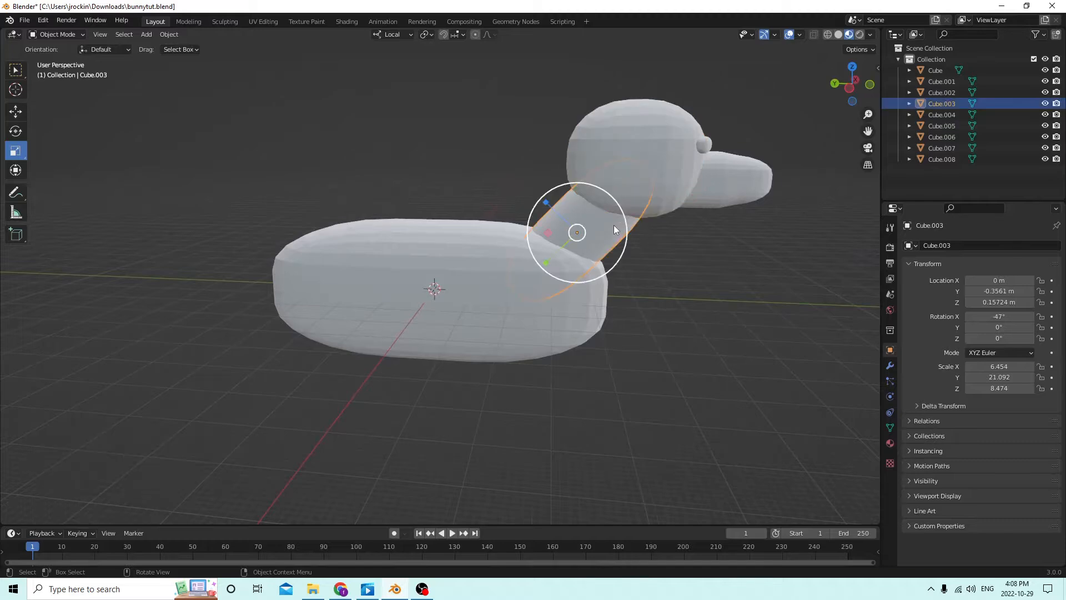
{"action": "key", "text": "s"}
{"action": "key", "text": "z"}
{"action": "key", "text": "z"}
{"action": "left_click", "coordinate": [552, 207]}
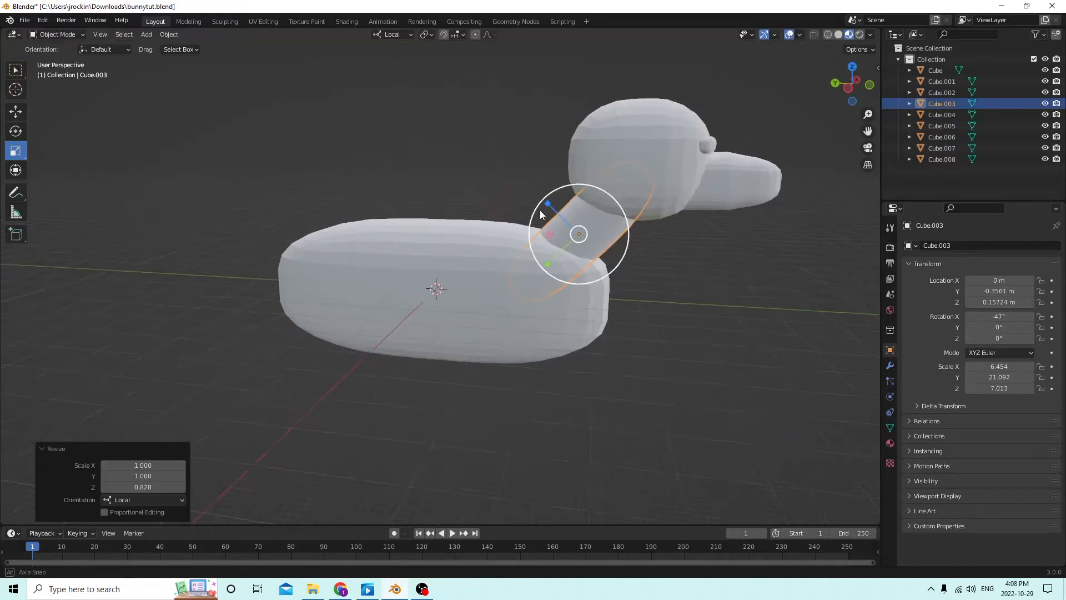
Duplicate the 30° eye in place and set the copy's Z rotation to 0° and X location to 0 m
{"action": "left_click", "coordinate": [628, 178]}
{"action": "middle_click_drag", "start_coordinate": [628, 178], "coordinate": [462, 217]}
{"action": "scroll", "coordinate": [438, 161], "scroll_direction": "down", "scroll_amount": 2}
{"action": "left_click", "coordinate": [445, 210]}
{"action": "key", "text": "shift+d"}
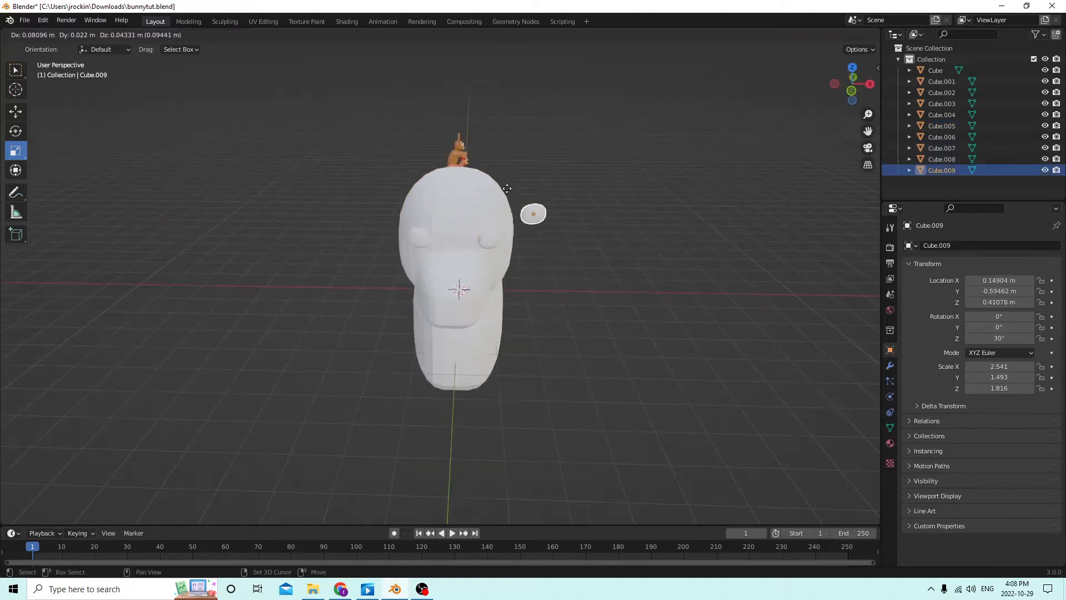
{"action": "key", "text": "Escape"}
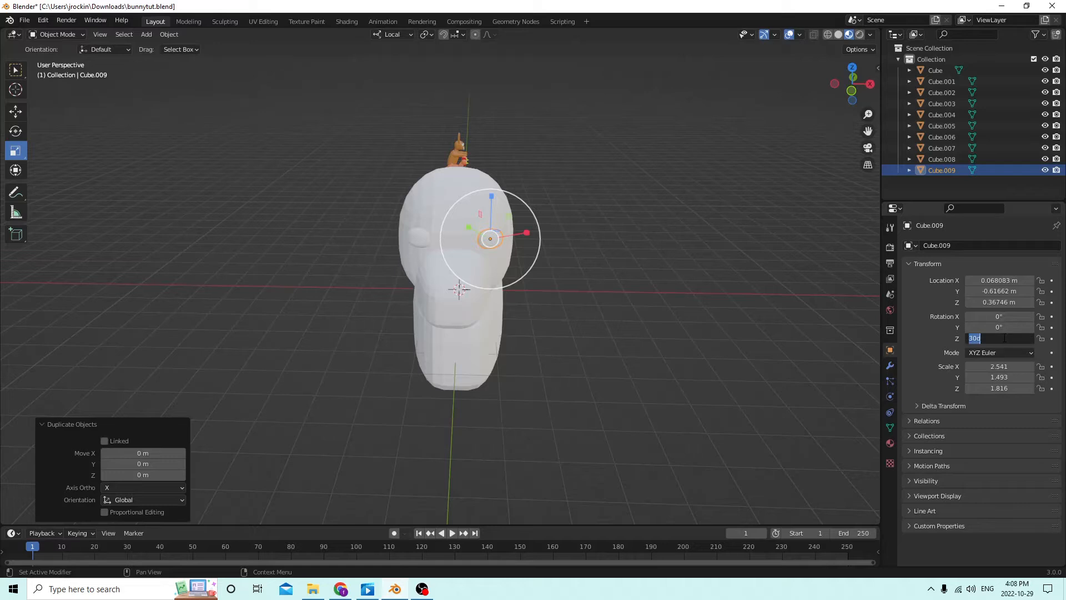
{"action": "type", "text": "0"}
{"action": "key", "text": "Return"}
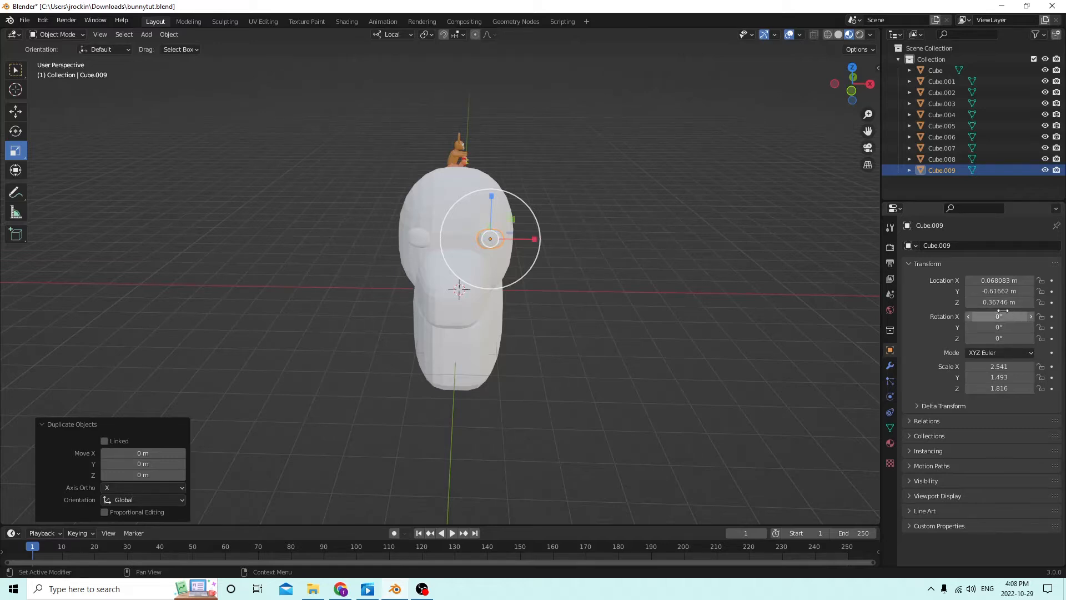
{"action": "type", "text": "0"}
{"action": "key", "text": "Return"}
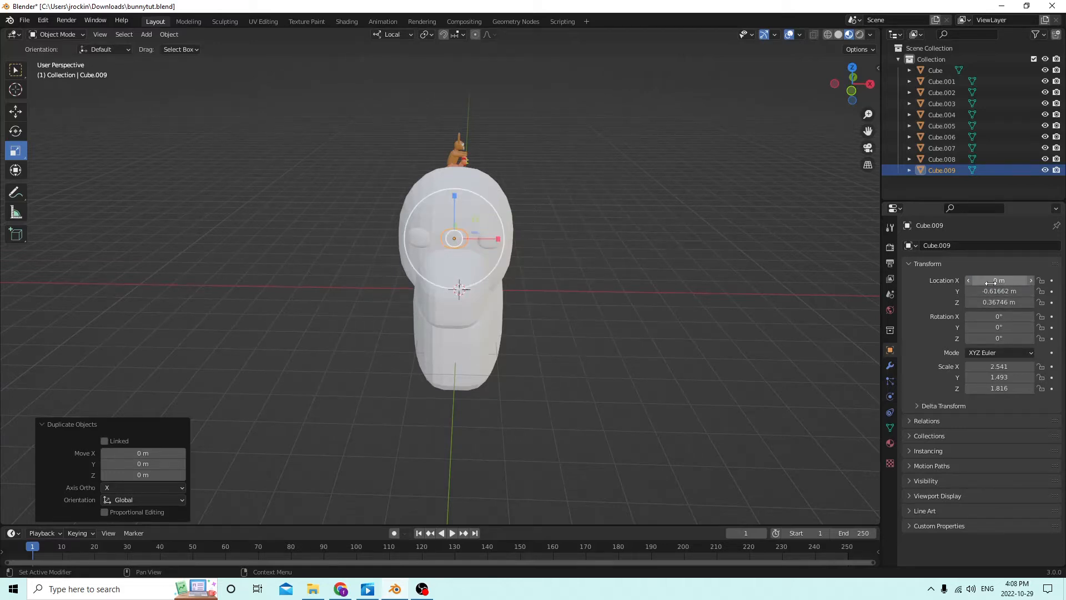
Move the copied piece to the tip of the snout as a nose, at about Y -0.773 m, Z 0.305 m
{"action": "middle_click_drag", "start_coordinate": [694, 183], "coordinate": [521, 174]}
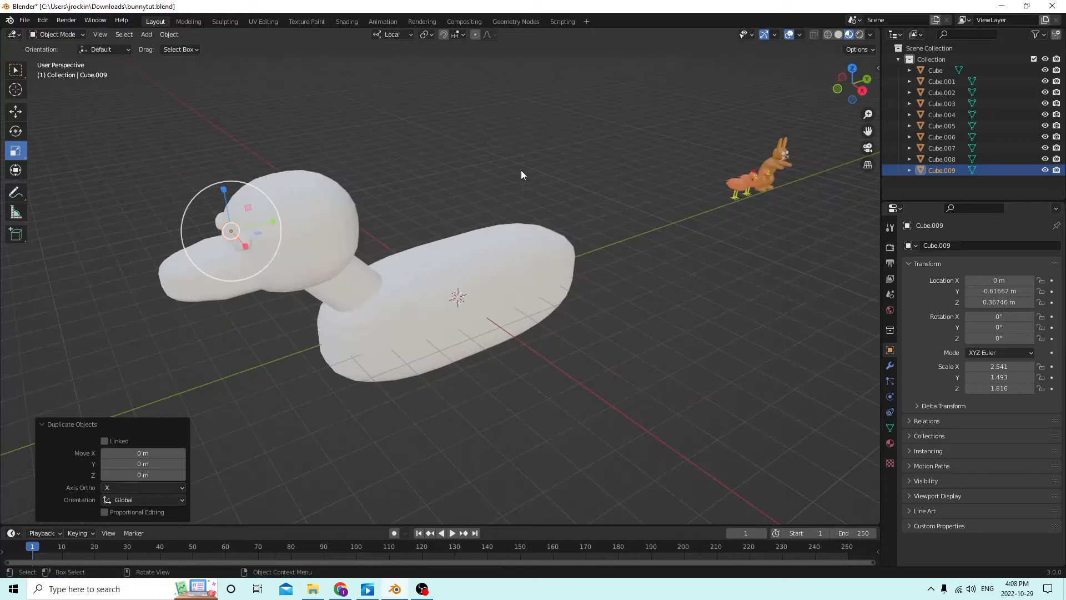
{"action": "left_click", "coordinate": [15, 112]}
{"action": "left_click_drag", "start_coordinate": [287, 223], "coordinate": [192, 232]}
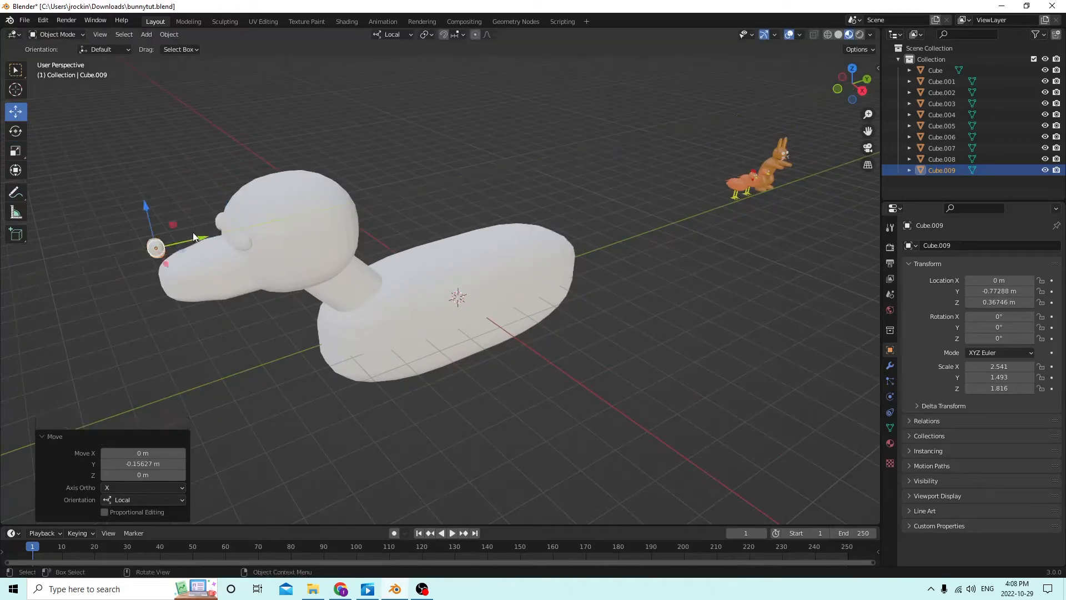
{"action": "middle_click_drag", "start_coordinate": [192, 232], "coordinate": [365, 199]}
{"action": "left_click_drag", "start_coordinate": [446, 161], "coordinate": [439, 192]}
{"action": "middle_click_drag", "start_coordinate": [439, 192], "coordinate": [549, 168]}
{"action": "left_click_drag", "start_coordinate": [521, 219], "coordinate": [520, 223]}
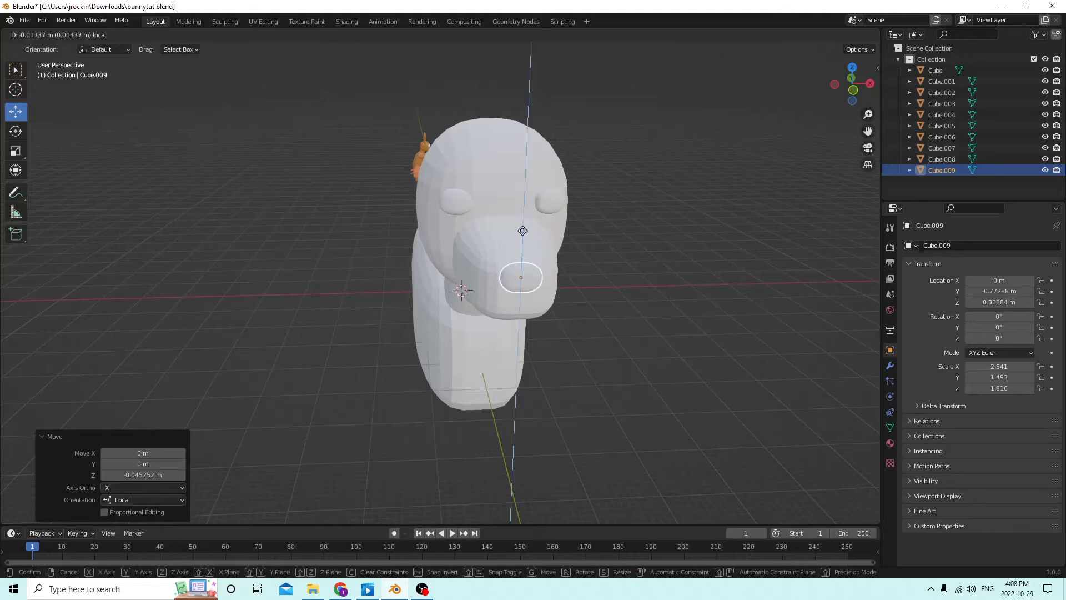
{"action": "scroll", "coordinate": [513, 222], "scroll_direction": "up", "scroll_amount": 2}
{"action": "middle_click_drag", "start_coordinate": [513, 222], "coordinate": [604, 231]}
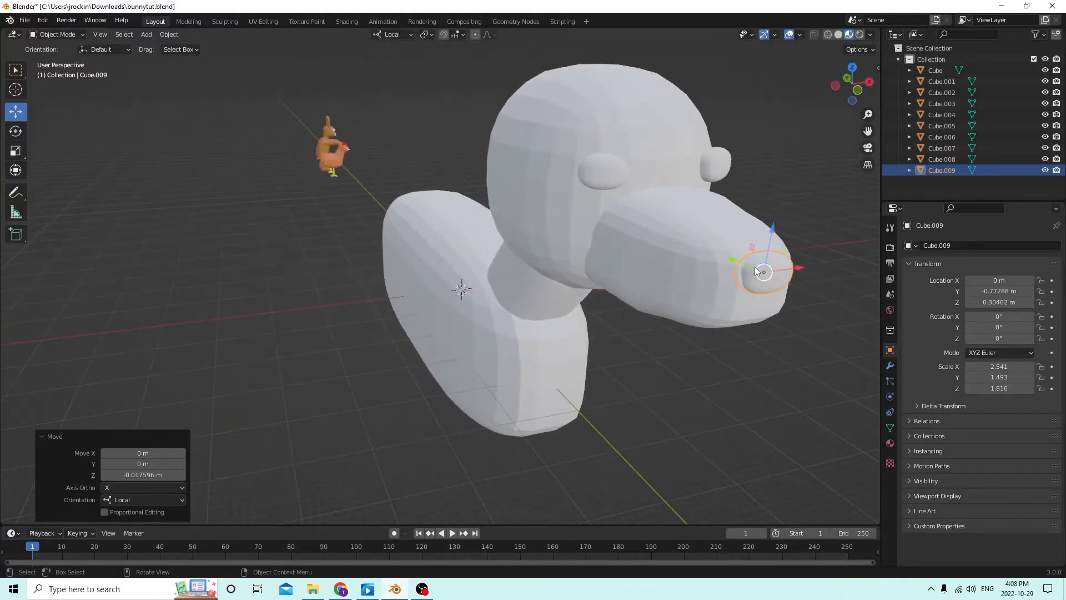
Nudge the nose forward along local Y to about -0.776 m and deselect it
{"action": "middle_click_drag", "start_coordinate": [754, 260], "coordinate": [294, 225]}
{"action": "left_click", "coordinate": [595, 173]}
{"action": "scroll", "coordinate": [672, 206], "scroll_direction": "up", "scroll_amount": 3}
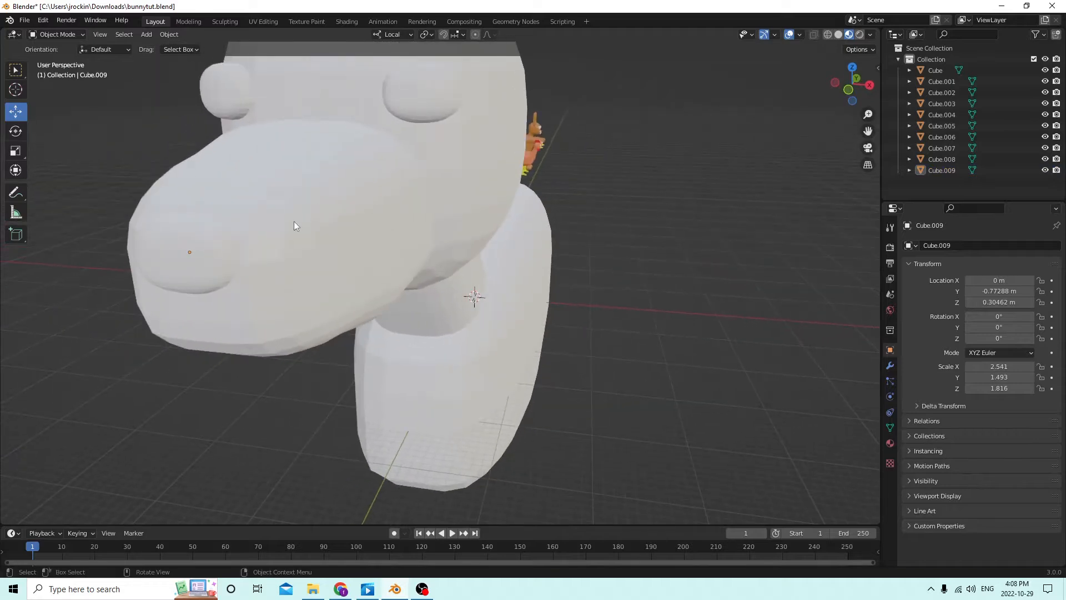
{"action": "left_click", "coordinate": [226, 254]}
{"action": "middle_click_drag", "start_coordinate": [225, 253], "coordinate": [300, 262]}
{"action": "scroll", "coordinate": [356, 244], "scroll_direction": "down", "scroll_amount": 4}
{"action": "middle_click_drag", "start_coordinate": [369, 242], "coordinate": [493, 246]}
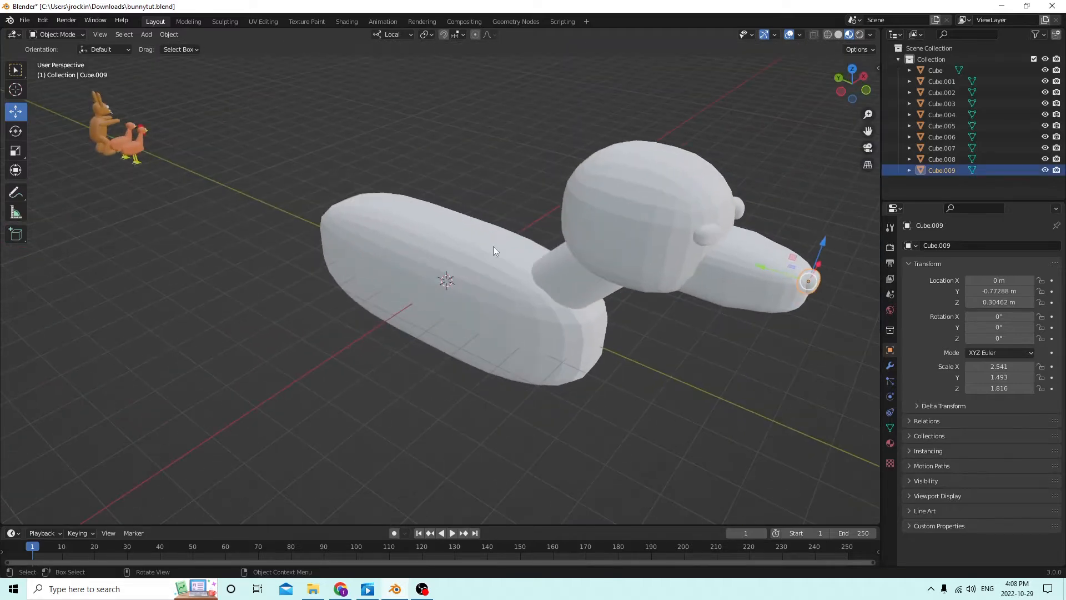
{"action": "left_click_drag", "start_coordinate": [775, 268], "coordinate": [766, 267]}
{"action": "middle_click_drag", "start_coordinate": [767, 267], "coordinate": [652, 231]}
{"action": "left_click", "coordinate": [687, 225]}
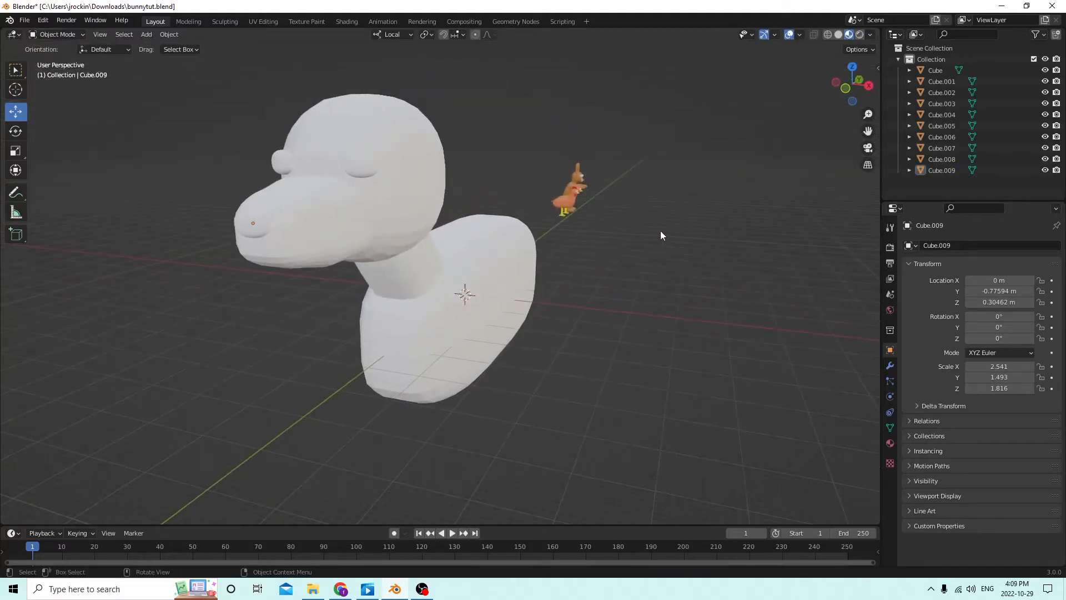
Add a new mesh cube to the scene
{"action": "middle_click_drag", "start_coordinate": [660, 236], "coordinate": [596, 257]}
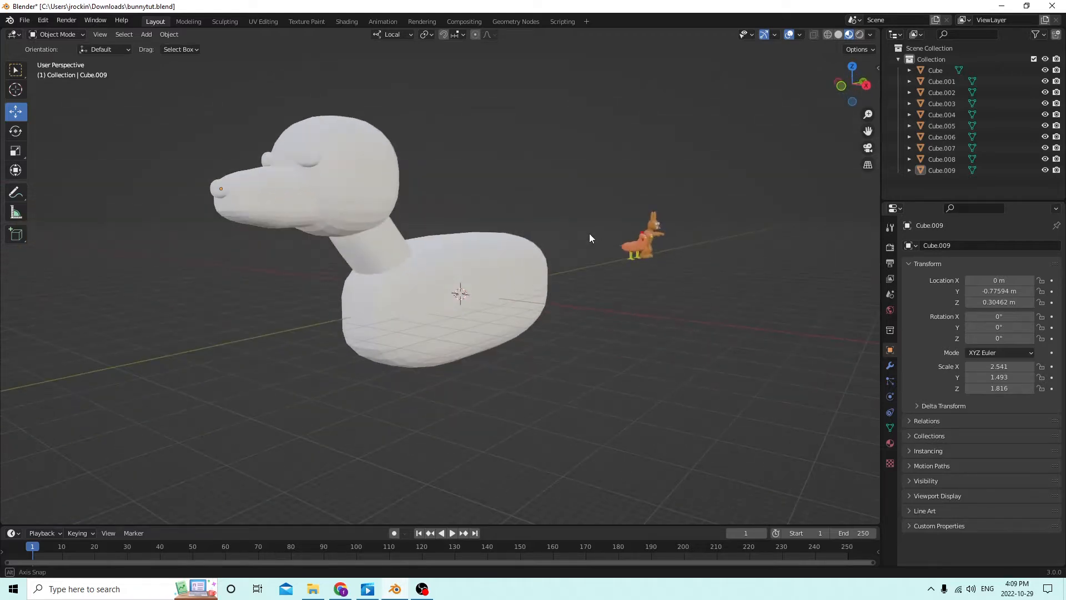
{"action": "middle_click_drag", "start_coordinate": [588, 233], "coordinate": [613, 253]}
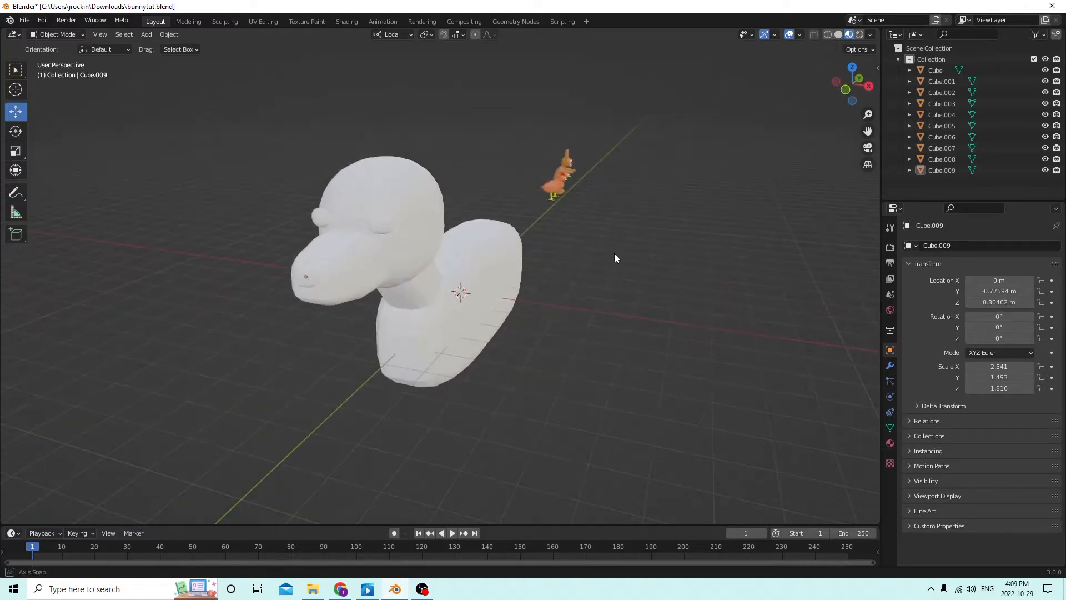
{"action": "scroll", "coordinate": [614, 253], "scroll_direction": "up", "scroll_amount": 1}
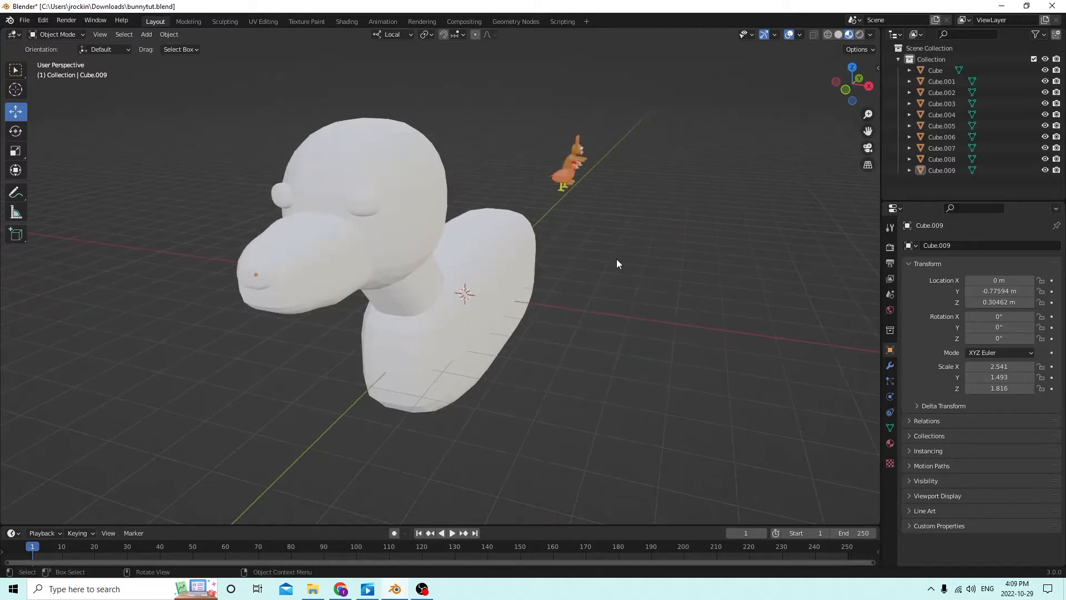
{"action": "key", "text": "shift"}
{"action": "key", "text": "shift+a"}
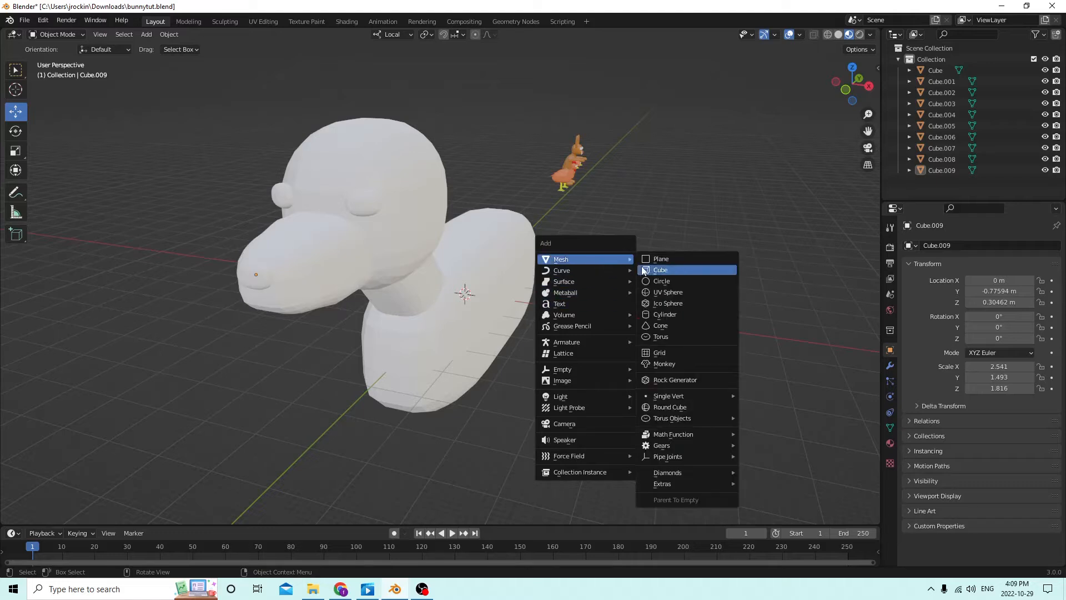
{"action": "left_click", "coordinate": [655, 270]}
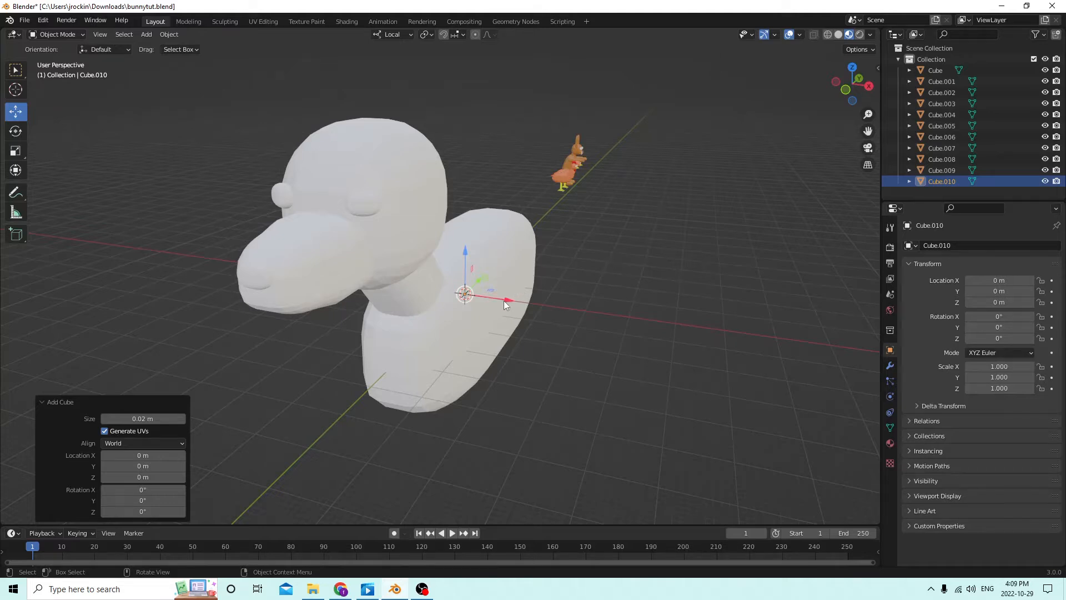
Position the new cube at the side of the head, at about X 0.145 m, Y -0.506 m, Z 0.386 m
{"action": "left_click_drag", "start_coordinate": [504, 301], "coordinate": [571, 308]}
{"action": "middle_click_drag", "start_coordinate": [571, 308], "coordinate": [571, 332]}
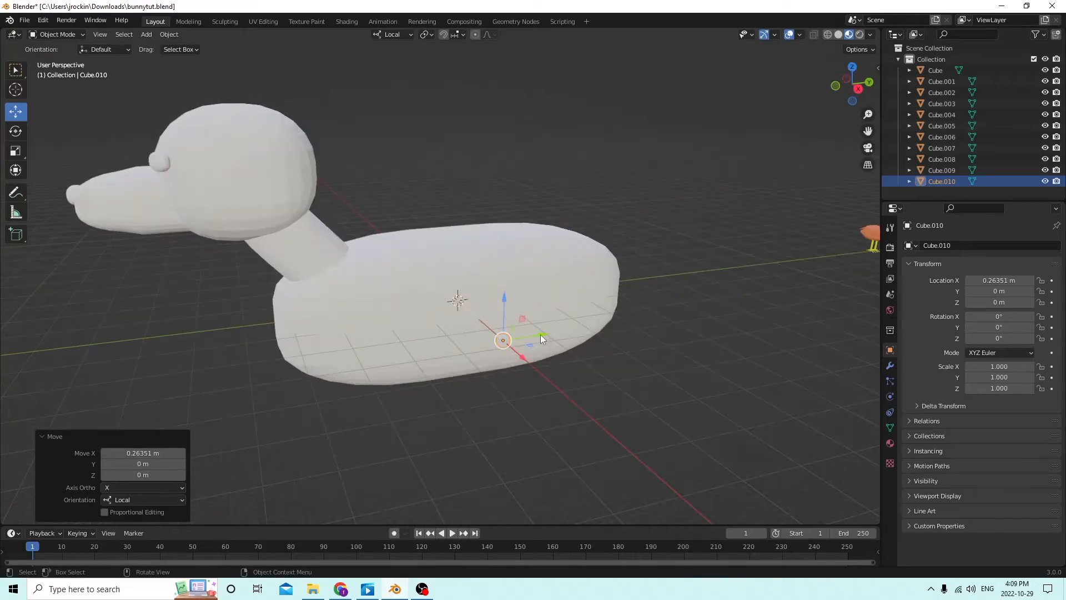
{"action": "left_click_drag", "start_coordinate": [542, 336], "coordinate": [333, 371]}
{"action": "middle_click_drag", "start_coordinate": [336, 370], "coordinate": [444, 358]}
{"action": "left_click_drag", "start_coordinate": [506, 328], "coordinate": [521, 98]}
{"action": "middle_click_drag", "start_coordinate": [521, 98], "coordinate": [534, 152]}
{"action": "left_click_drag", "start_coordinate": [601, 241], "coordinate": [526, 233]}
{"action": "middle_click_drag", "start_coordinate": [525, 233], "coordinate": [383, 219]}
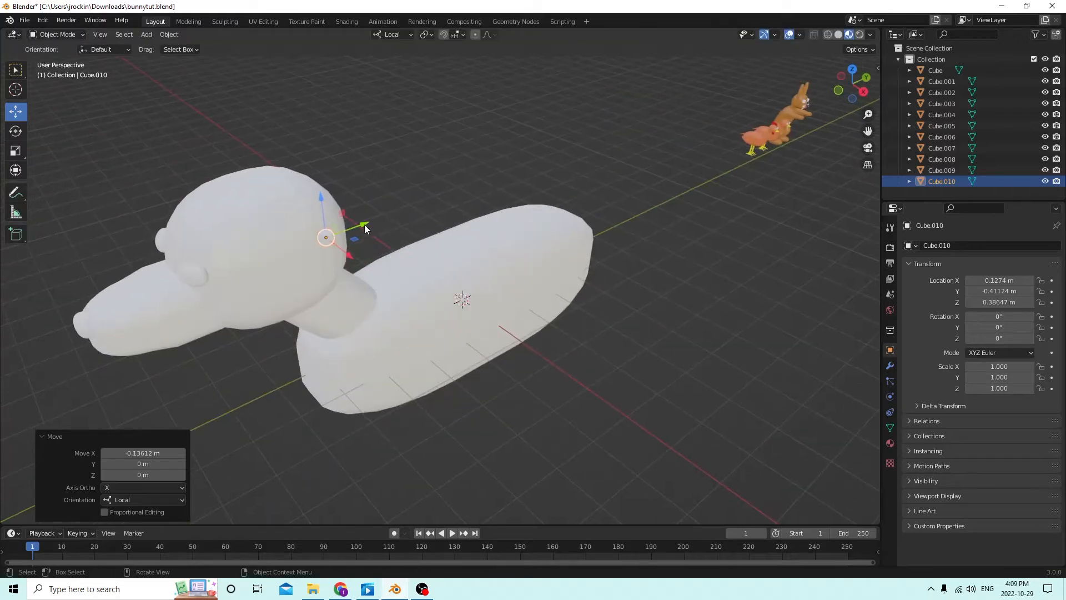
{"action": "left_click_drag", "start_coordinate": [364, 226], "coordinate": [318, 242]}
{"action": "middle_click_drag", "start_coordinate": [318, 242], "coordinate": [468, 254]}
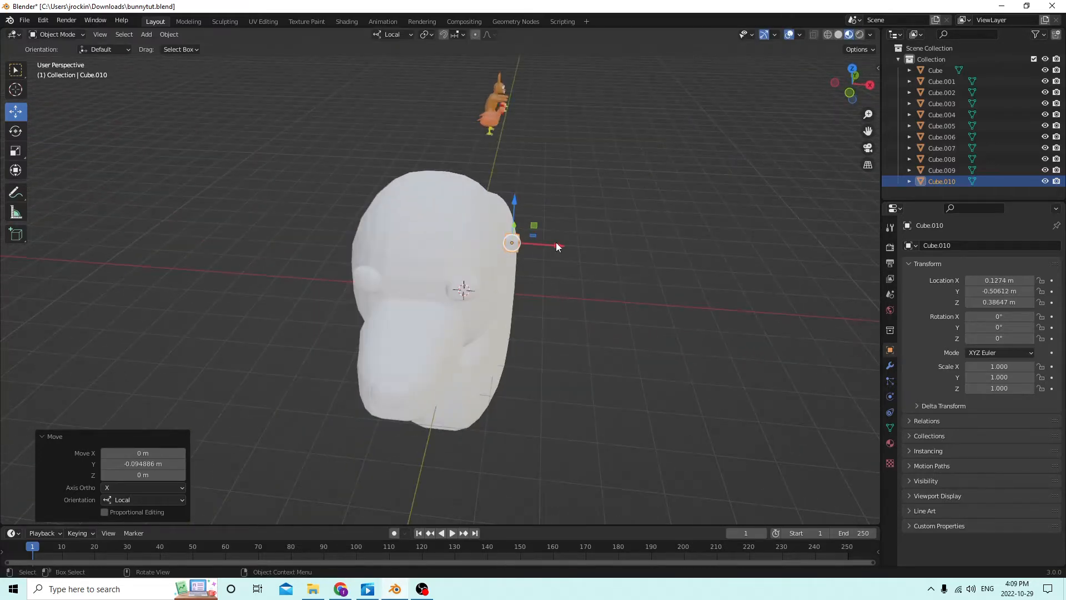
{"action": "left_click_drag", "start_coordinate": [558, 246], "coordinate": [571, 243]}
{"action": "middle_click_drag", "start_coordinate": [571, 243], "coordinate": [345, 155]}
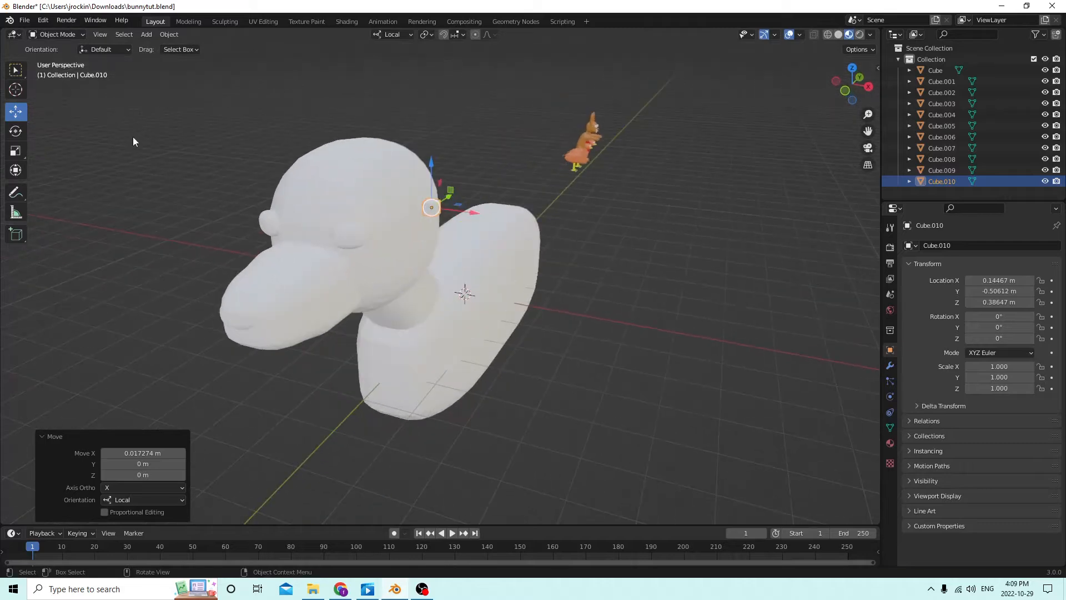
Scale the new cube uniformly to about 9.14 and move it away from the head to about X 0.265 m
{"action": "key", "text": "s"}
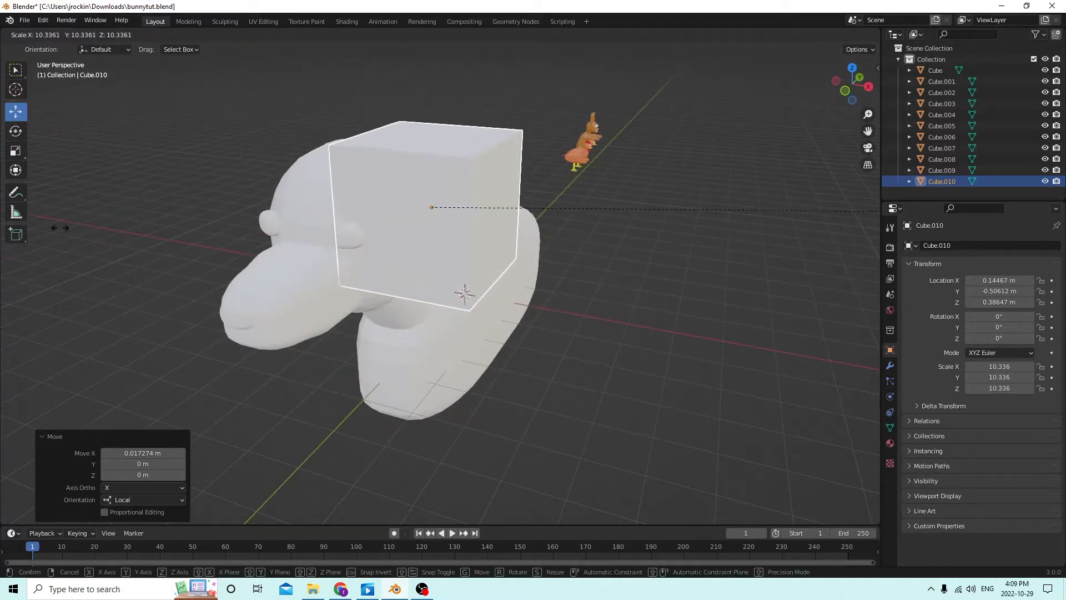
{"action": "left_click", "coordinate": [680, 224]}
{"action": "middle_click_drag", "start_coordinate": [680, 224], "coordinate": [332, 152]}
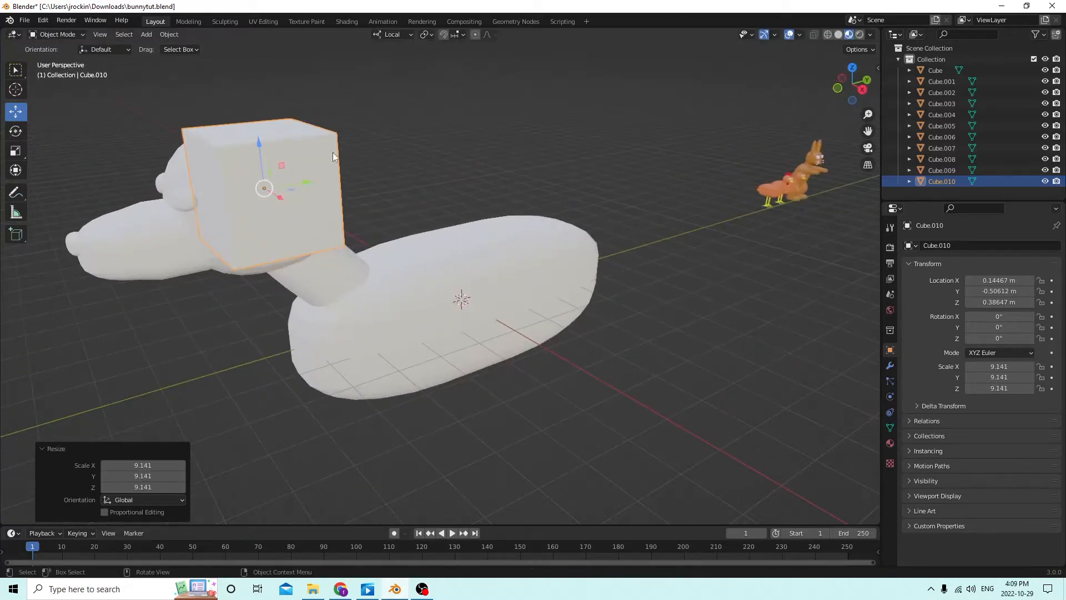
{"action": "left_click", "coordinate": [15, 150]}
{"action": "middle_click_drag", "start_coordinate": [166, 172], "coordinate": [397, 174]}
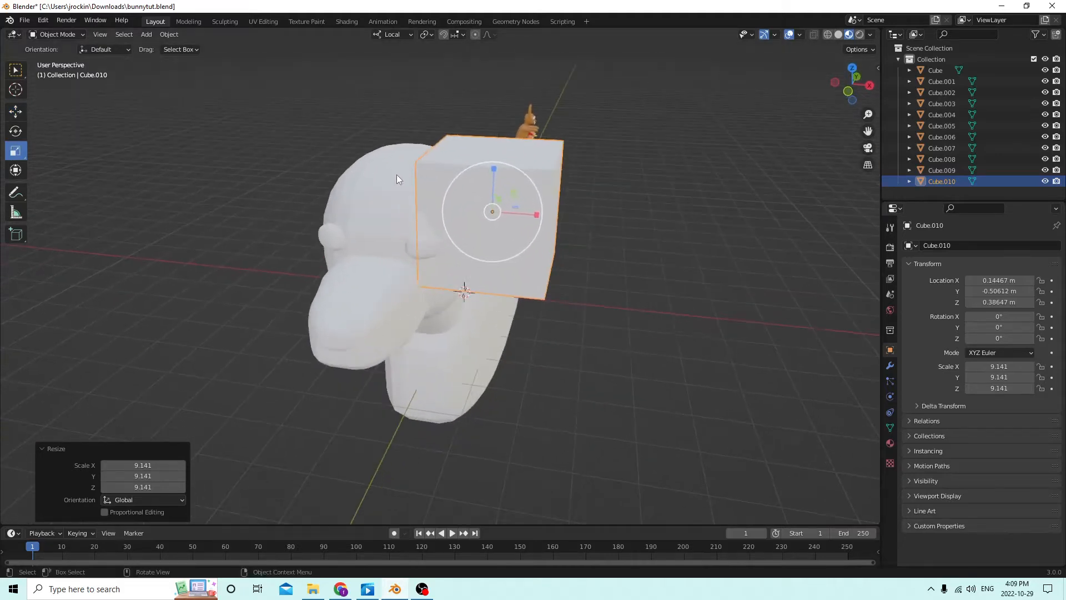
{"action": "left_click", "coordinate": [16, 111]}
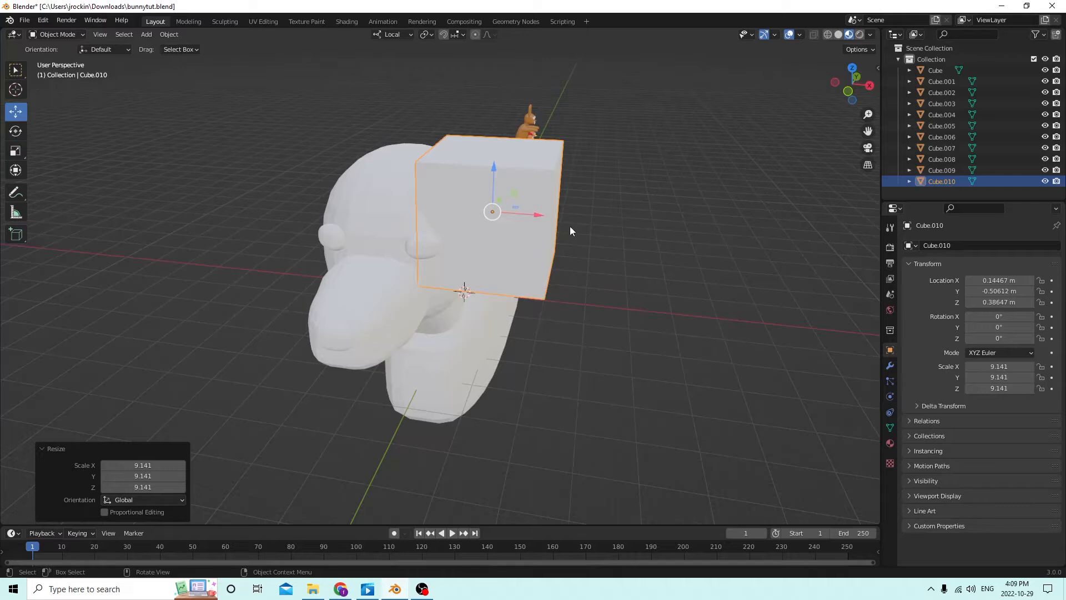
{"action": "left_click_drag", "start_coordinate": [542, 213], "coordinate": [618, 215]}
{"action": "middle_click_drag", "start_coordinate": [617, 215], "coordinate": [428, 174]}
Bevel the new cube's upper and lower outer edges with 6 segments and a width of about 0.0088 m
{"action": "key", "text": "Tab"}
{"action": "key", "text": "Tab"}
{"action": "key", "text": "Tab"}
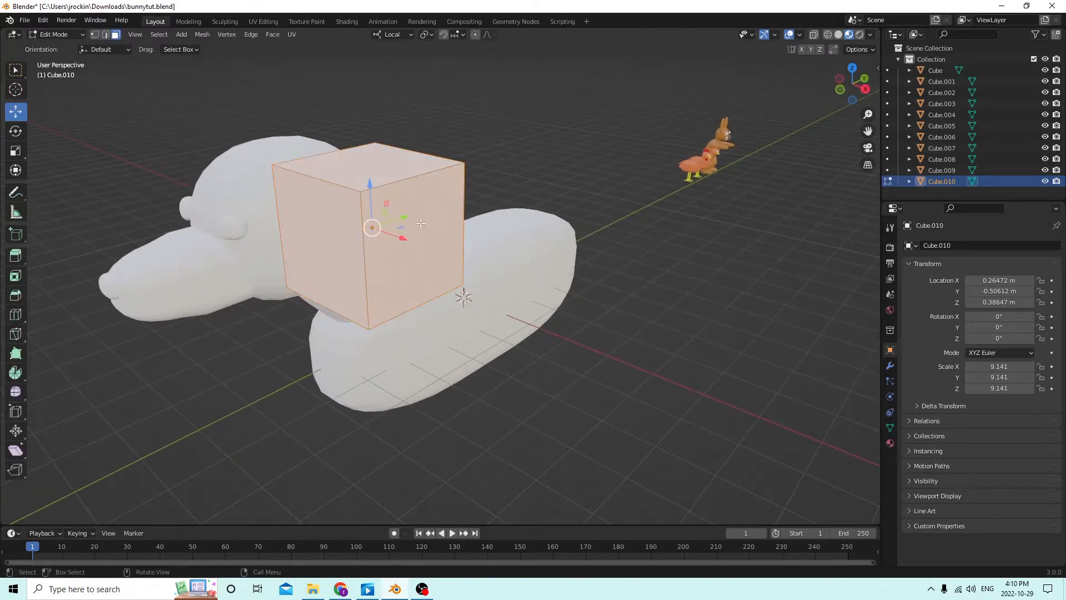
{"action": "left_click", "coordinate": [105, 36]}
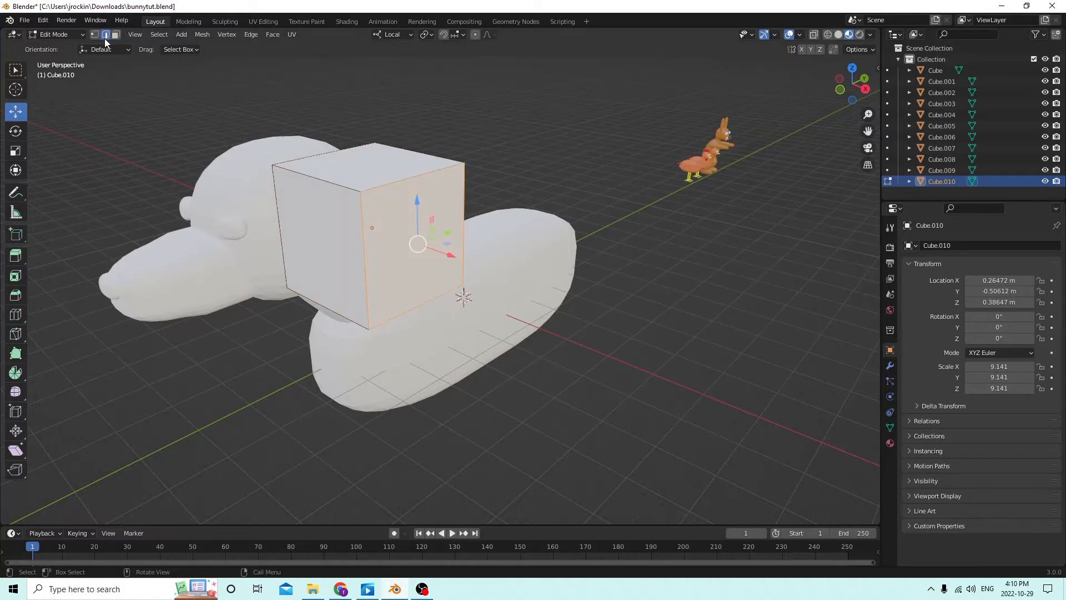
{"action": "left_click", "coordinate": [354, 176]}
{"action": "middle_click_drag", "start_coordinate": [355, 177], "coordinate": [406, 186]}
{"action": "left_click", "coordinate": [399, 189], "text": "shift"}
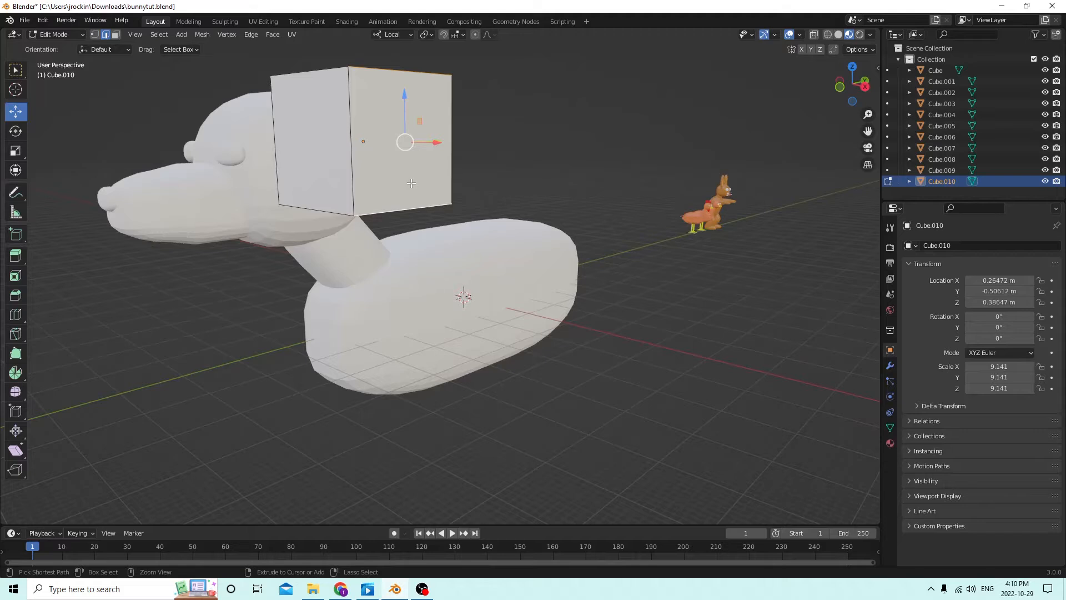
{"action": "key", "text": "ctrl+b"}
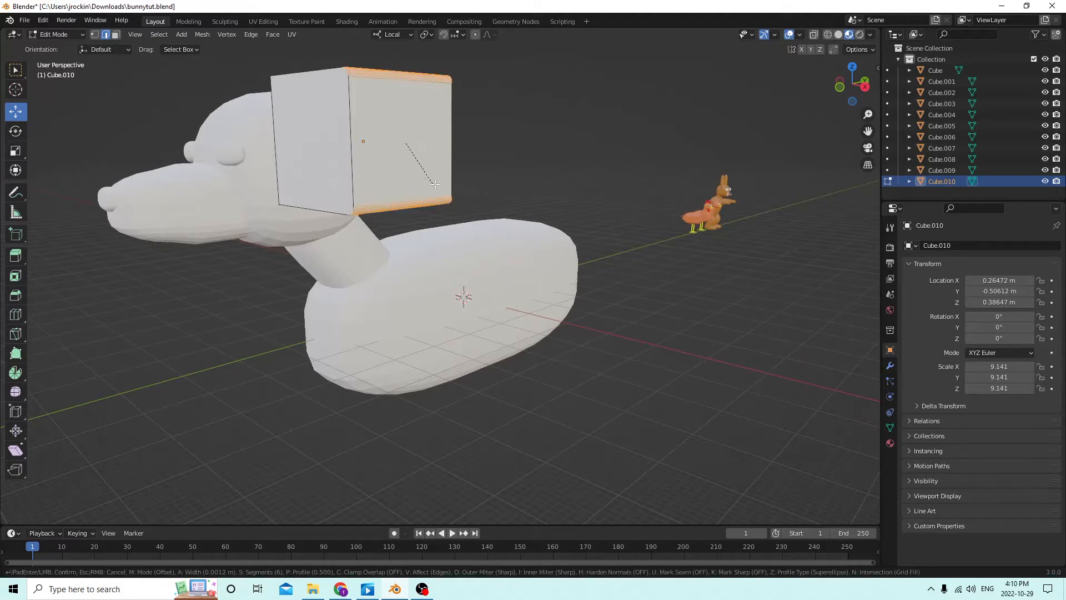
{"action": "scroll", "coordinate": [445, 191], "scroll_direction": "up", "scroll_amount": 5}
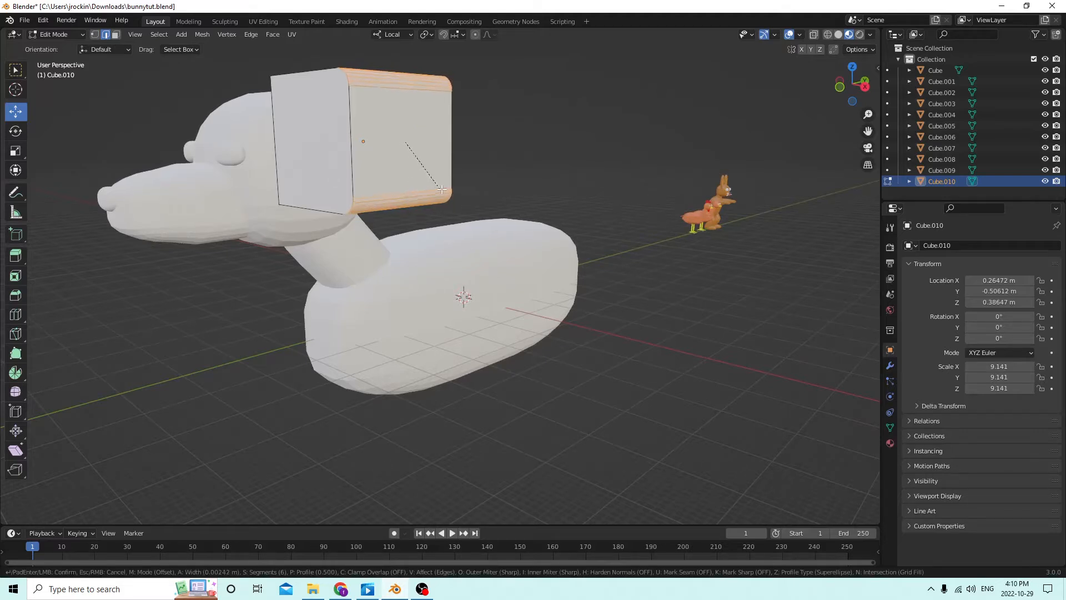
{"action": "left_click", "coordinate": [480, 207]}
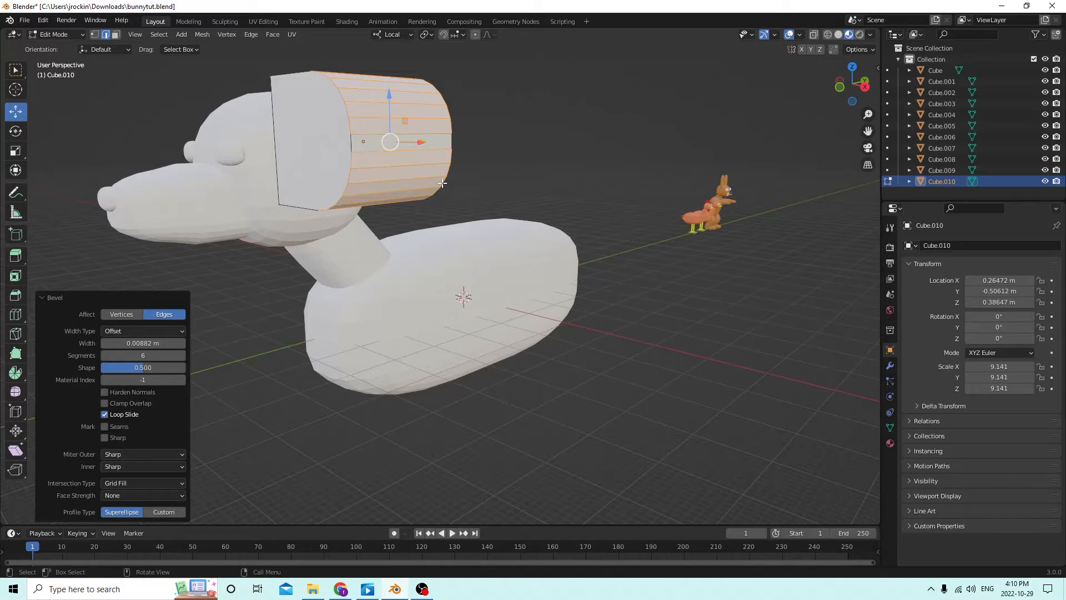
{"action": "scroll", "coordinate": [463, 185], "scroll_direction": "down", "scroll_amount": 2}
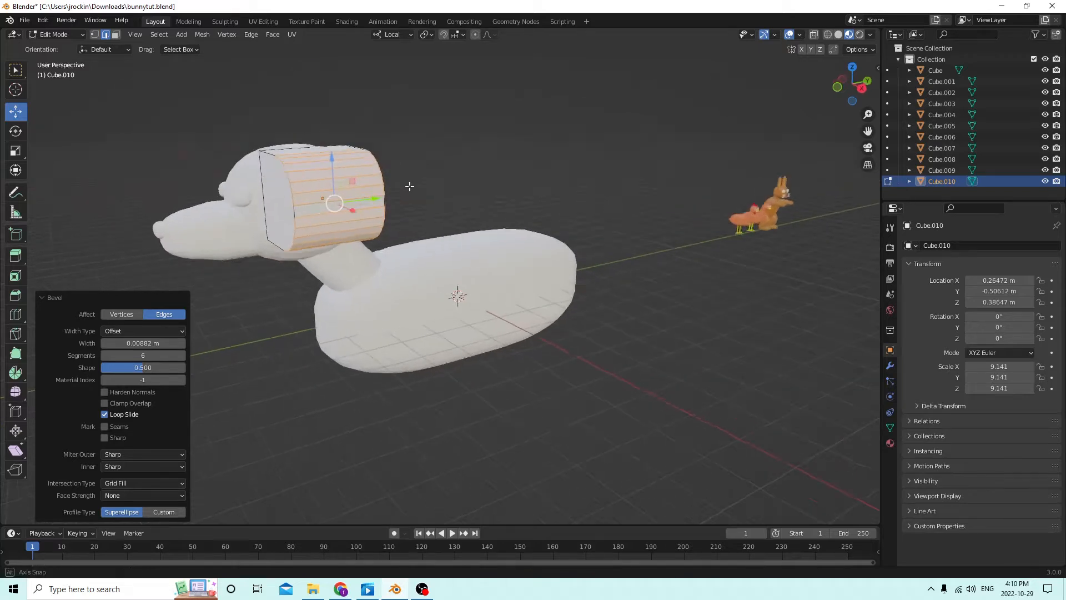
{"action": "key", "text": "Tab"}
Flatten the rounded cube into an ear shape by scaling it locally to about Y 2.297 and Z 3.657
{"action": "middle_click_drag", "start_coordinate": [408, 195], "coordinate": [311, 222]}
{"action": "left_click", "coordinate": [15, 151]}
{"action": "middle_click_drag", "start_coordinate": [399, 189], "coordinate": [325, 221]}
{"action": "left_click_drag", "start_coordinate": [338, 231], "coordinate": [293, 237]}
{"action": "middle_click_drag", "start_coordinate": [293, 238], "coordinate": [522, 137]}
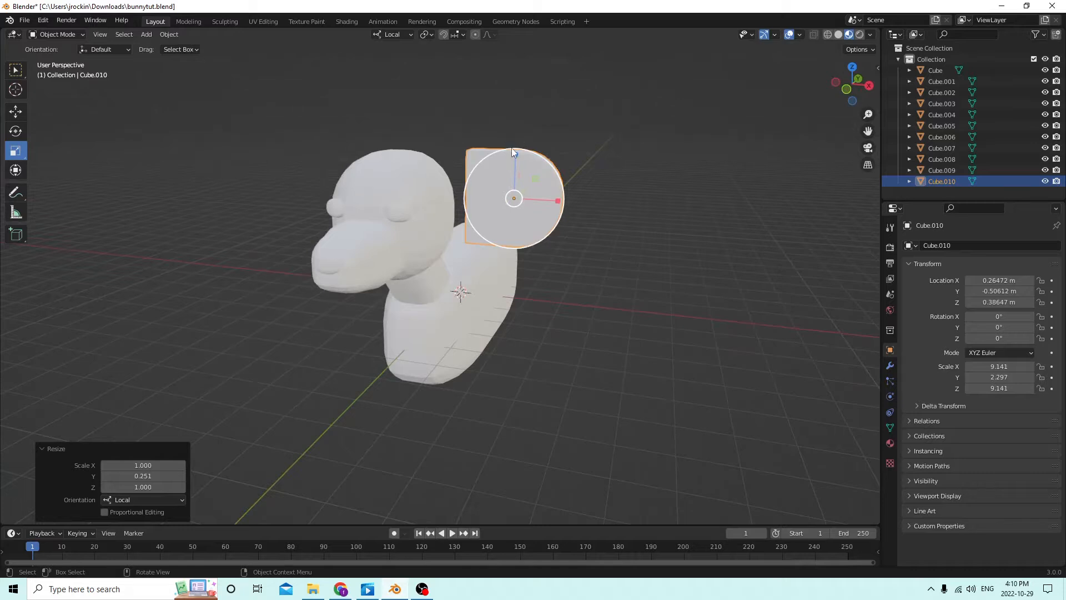
{"action": "left_click_drag", "start_coordinate": [513, 149], "coordinate": [514, 181]}
{"action": "right_click", "coordinate": [513, 171]}
{"action": "middle_click_drag", "start_coordinate": [515, 180], "coordinate": [454, 176]}
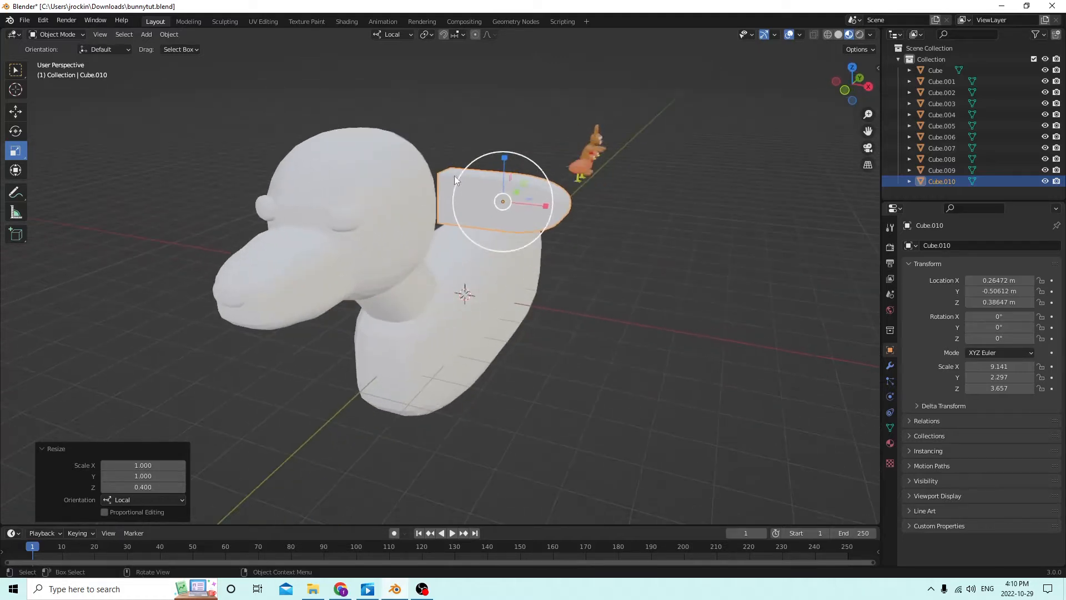
Move the ear inward against the head to about X 0.172 m and lower it to about Z 0.369 m
{"action": "left_click", "coordinate": [16, 111]}
{"action": "middle_click_drag", "start_coordinate": [298, 149], "coordinate": [568, 229]}
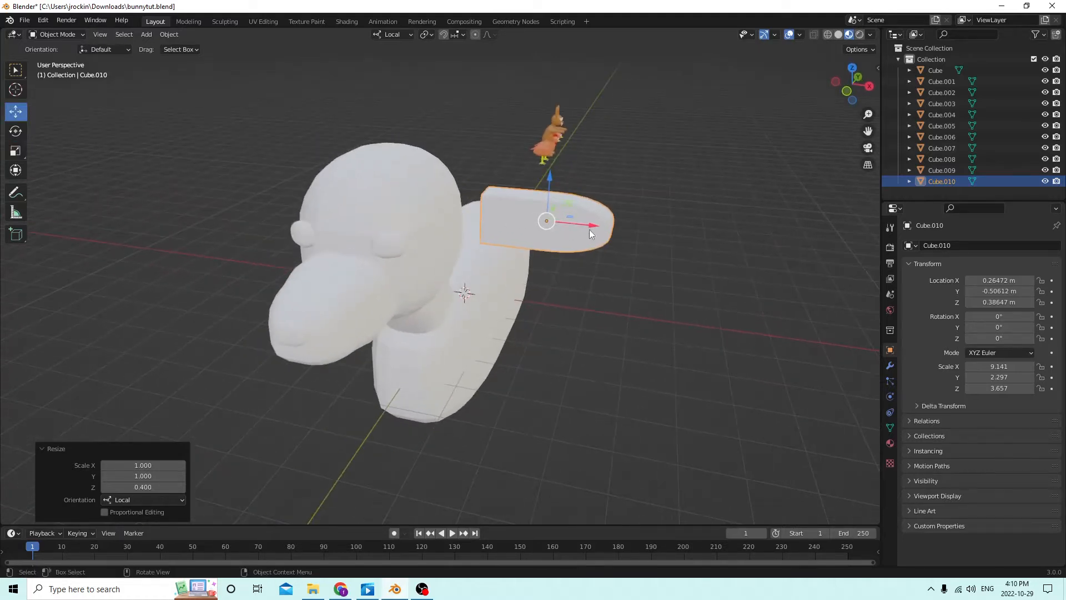
{"action": "left_click_drag", "start_coordinate": [590, 234], "coordinate": [548, 228]}
{"action": "middle_click_drag", "start_coordinate": [526, 212], "coordinate": [436, 202]}
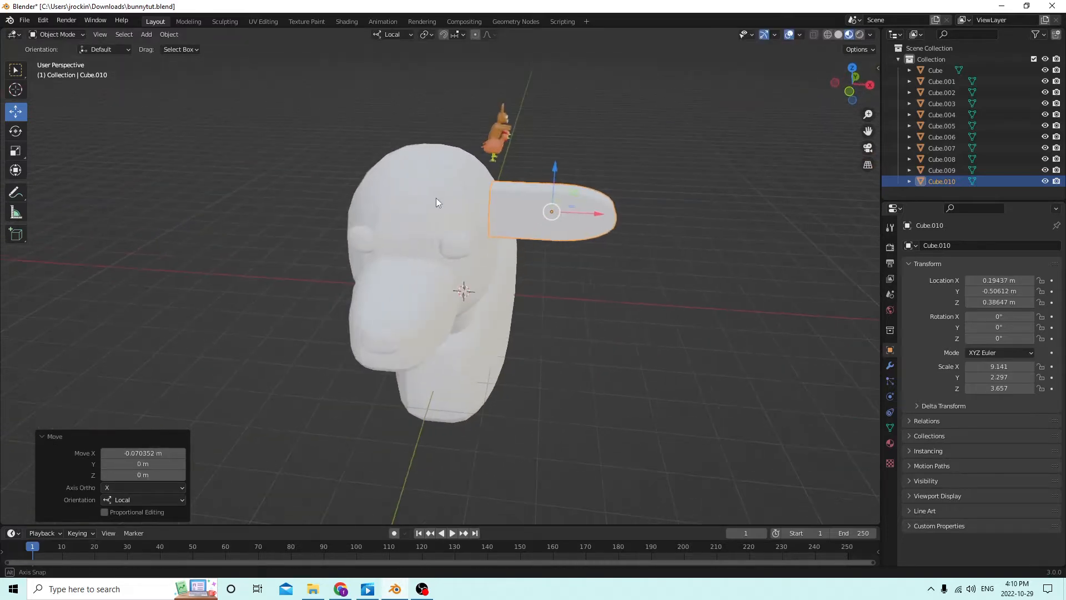
{"action": "left_click_drag", "start_coordinate": [591, 212], "coordinate": [547, 201]}
{"action": "middle_click_drag", "start_coordinate": [547, 201], "coordinate": [333, 112]}
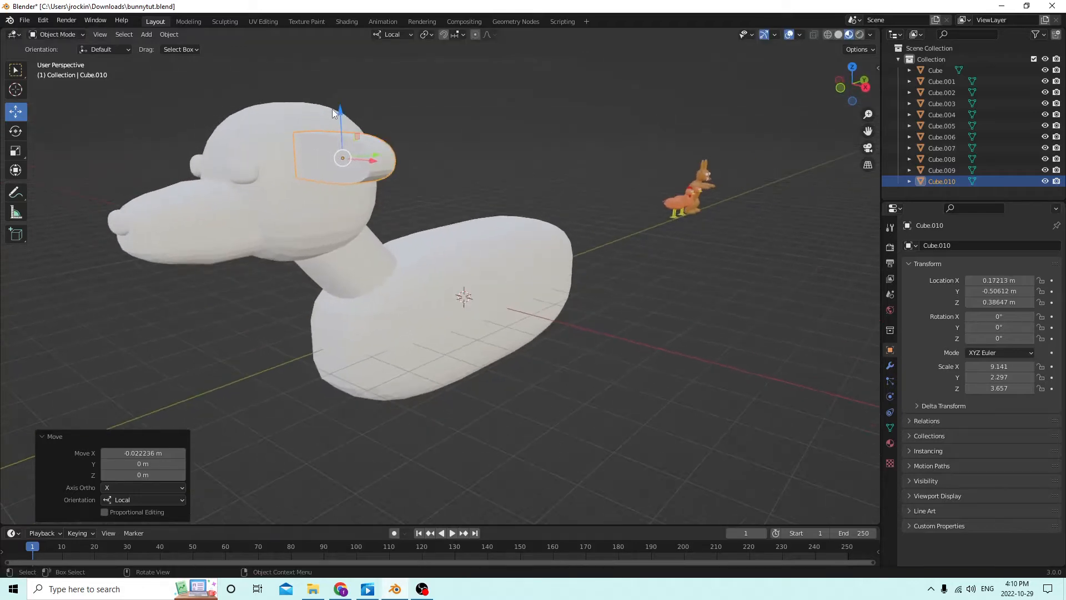
{"action": "left_click_drag", "start_coordinate": [339, 111], "coordinate": [339, 119]}
{"action": "middle_click_drag", "start_coordinate": [340, 119], "coordinate": [298, 136]}
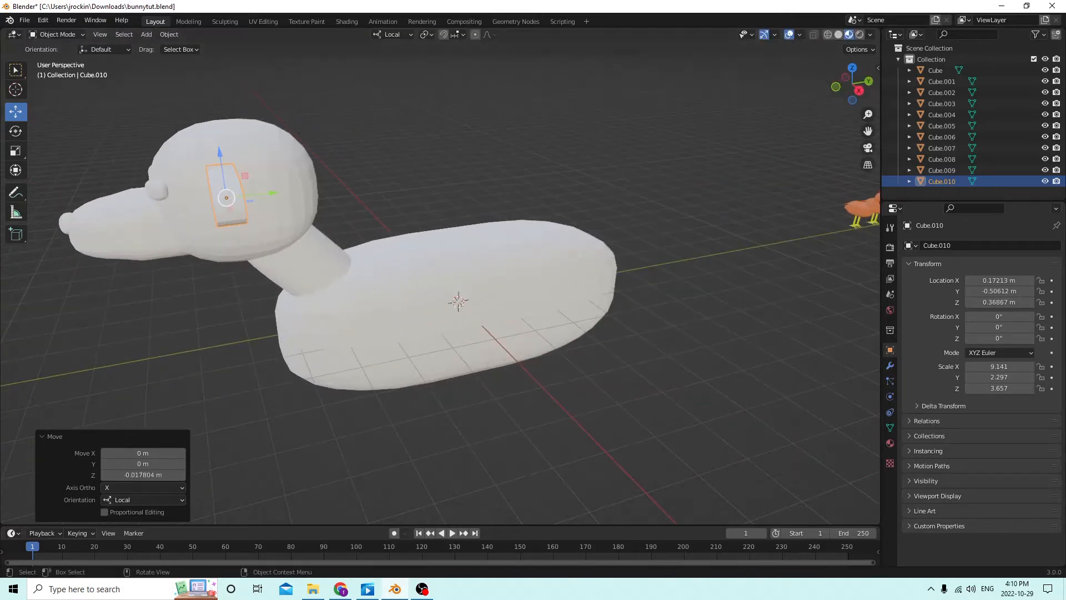
{"action": "left_click", "coordinate": [12, 151]}
{"action": "middle_click_drag", "start_coordinate": [128, 159], "coordinate": [294, 240]}
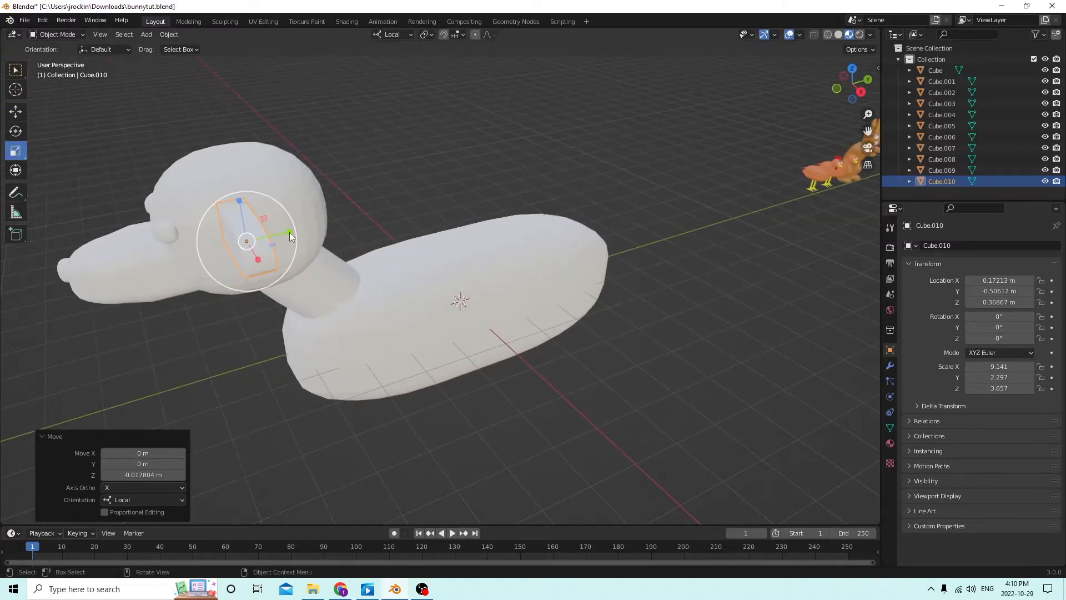
{"action": "left_click_drag", "start_coordinate": [289, 232], "coordinate": [275, 235]}
{"action": "right_click", "coordinate": [275, 235]}
Duplicate the ear in place and raise the original along local Z clear of the copy
{"action": "middle_click_drag", "start_coordinate": [277, 217], "coordinate": [477, 229]}
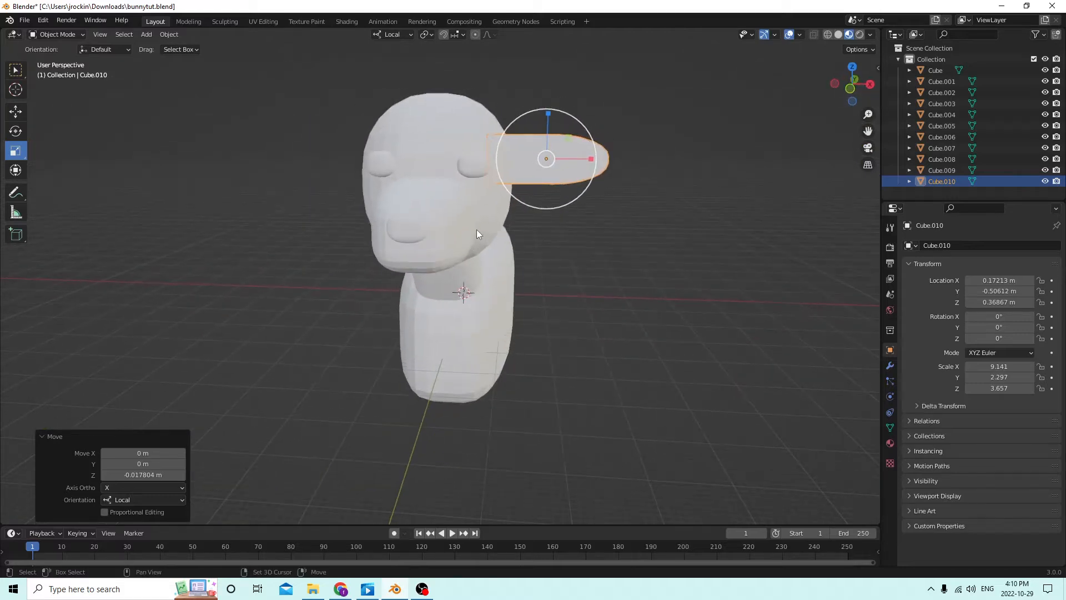
{"action": "key", "text": "shift+d"}
{"action": "right_click", "coordinate": [565, 201]}
{"action": "middle_click_drag", "start_coordinate": [564, 201], "coordinate": [499, 205]}
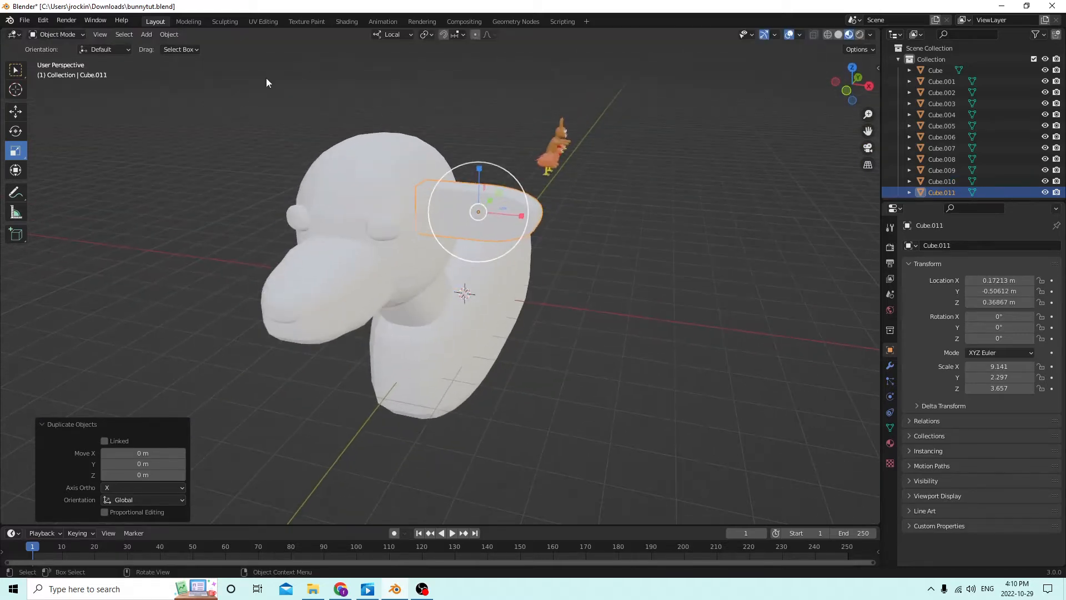
{"action": "left_click", "coordinate": [114, 130]}
{"action": "left_click", "coordinate": [462, 213]}
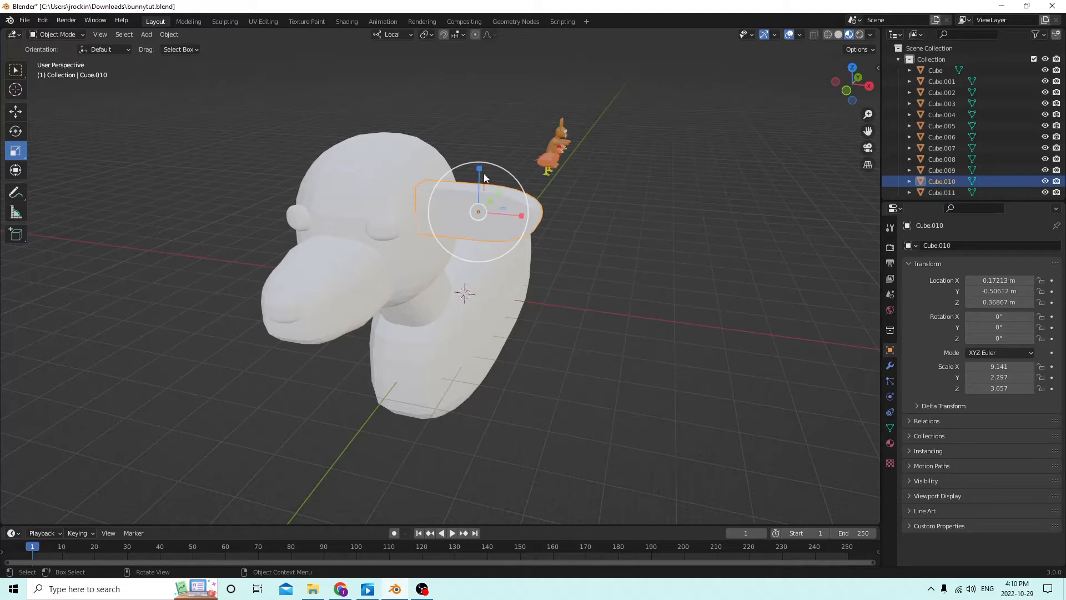
{"action": "left_click", "coordinate": [19, 109]}
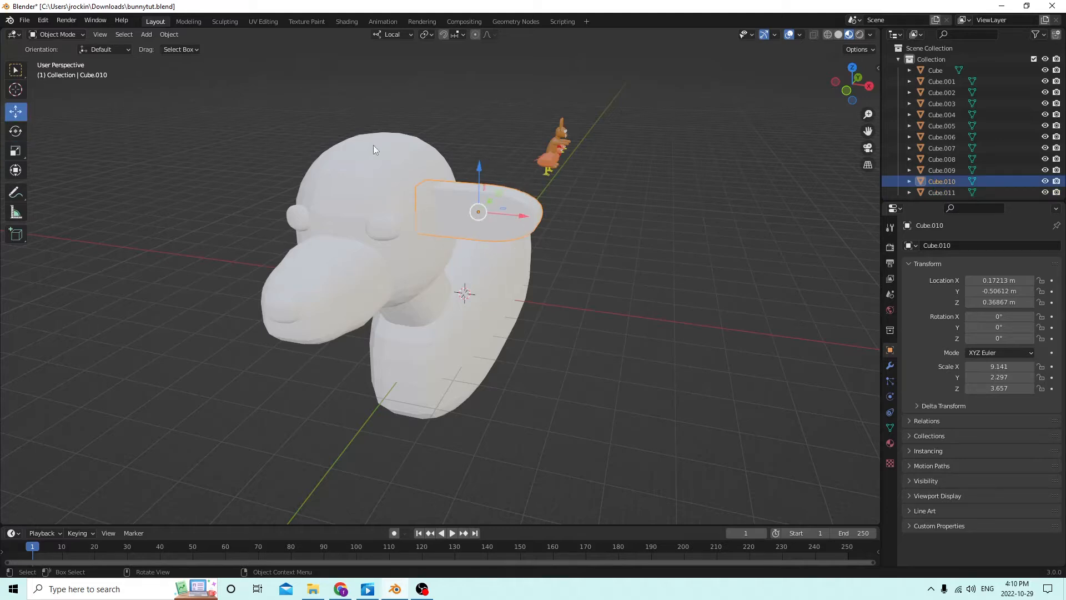
{"action": "left_click_drag", "start_coordinate": [481, 169], "coordinate": [480, 124]}
Select the ear copy on the side of the head and thin it along local Y to a scale of about 1.82
{"action": "middle_click_drag", "start_coordinate": [481, 125], "coordinate": [475, 158]}
{"action": "scroll", "coordinate": [524, 154], "scroll_direction": "up", "scroll_amount": 4}
{"action": "left_click", "coordinate": [472, 161]}
{"action": "scroll", "coordinate": [471, 161], "scroll_direction": "up", "scroll_amount": 1}
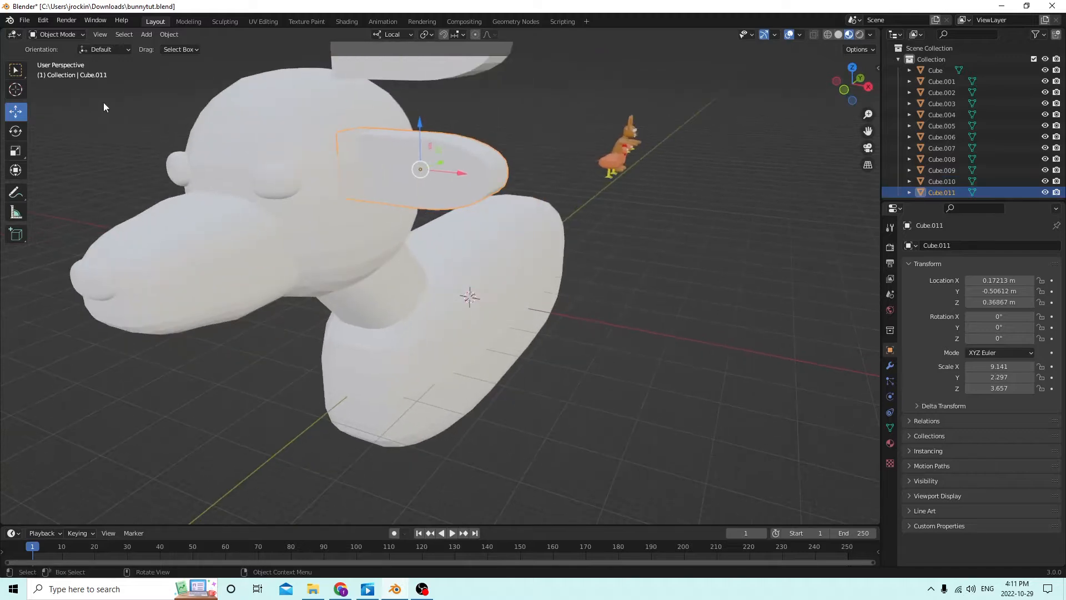
{"action": "left_click", "coordinate": [15, 150]}
{"action": "middle_click_drag", "start_coordinate": [322, 158], "coordinate": [214, 209]}
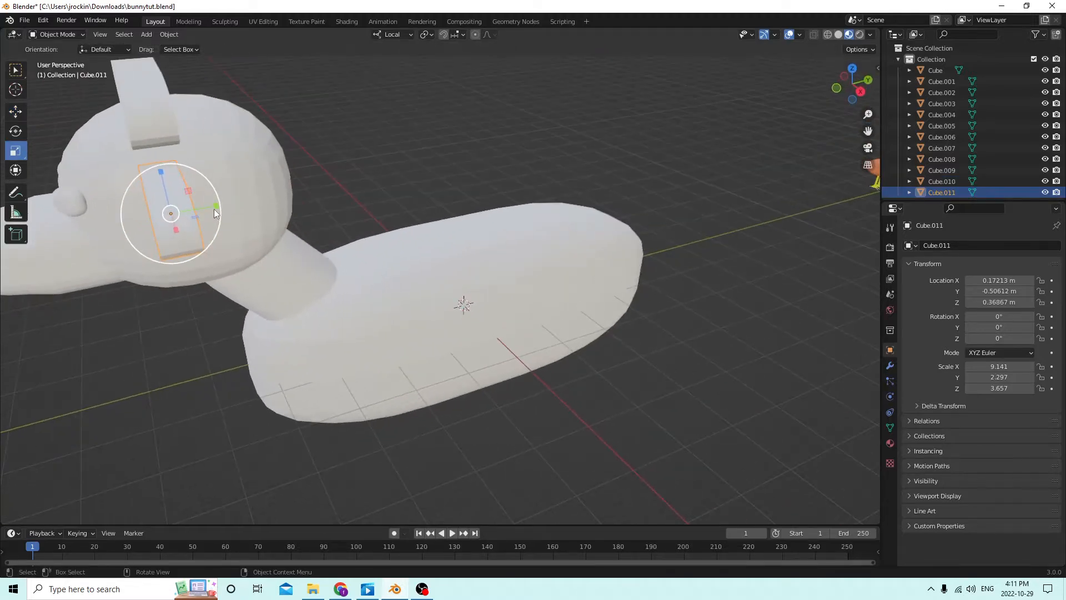
{"action": "left_click_drag", "start_coordinate": [212, 205], "coordinate": [202, 208]}
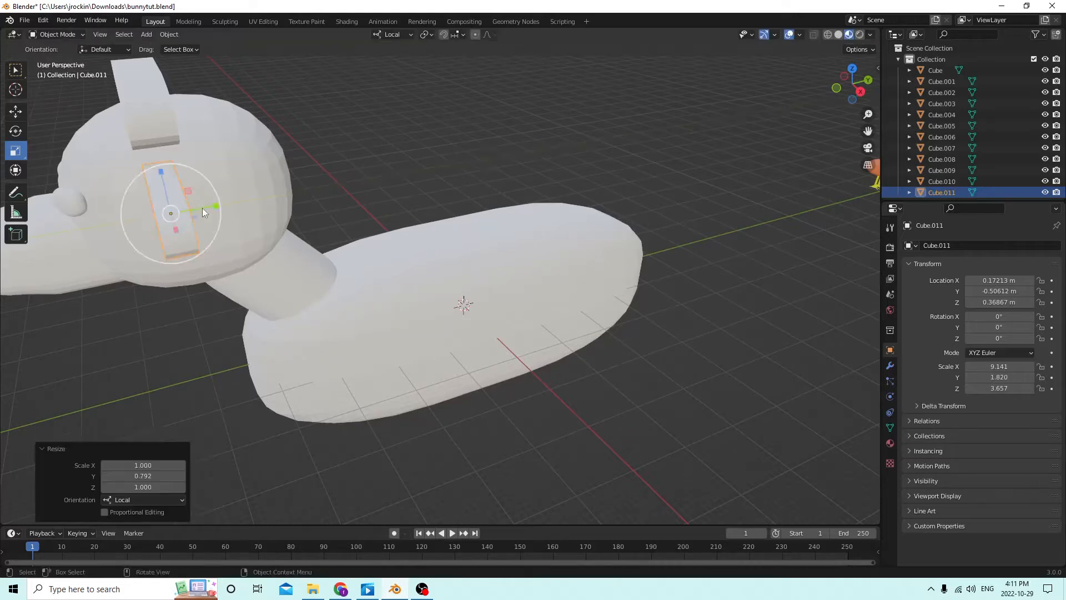
Bevel the edges around the thinned ear's rear face with 6 segments and a width of about 0.006 m
{"action": "middle_click_drag", "start_coordinate": [202, 207], "coordinate": [151, 179]}
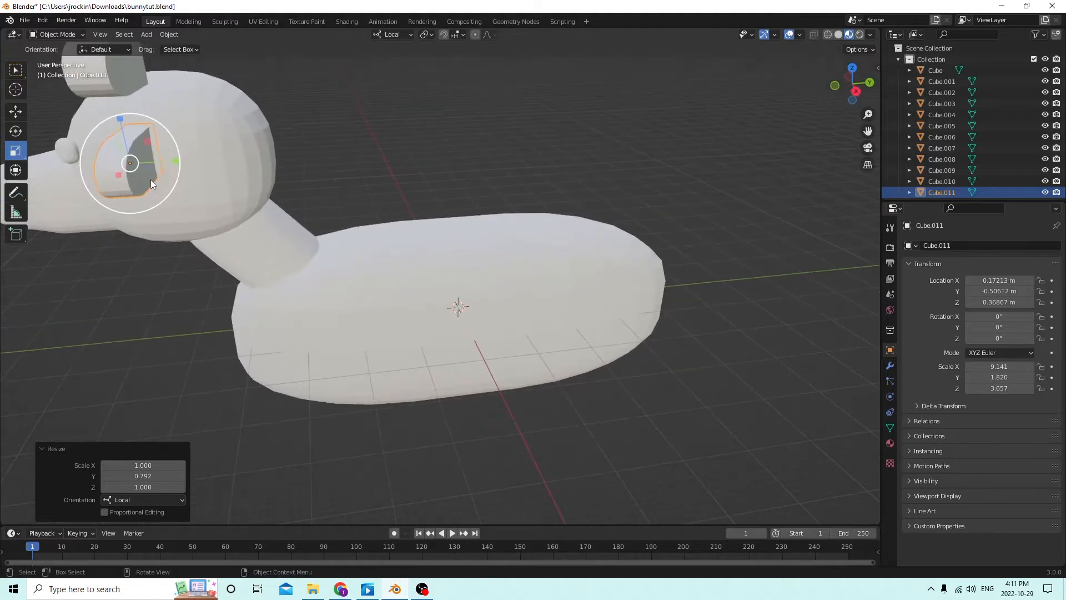
{"action": "key", "text": "Tab"}
{"action": "left_click", "coordinate": [144, 133]}
{"action": "middle_click_drag", "start_coordinate": [145, 132], "coordinate": [144, 126]}
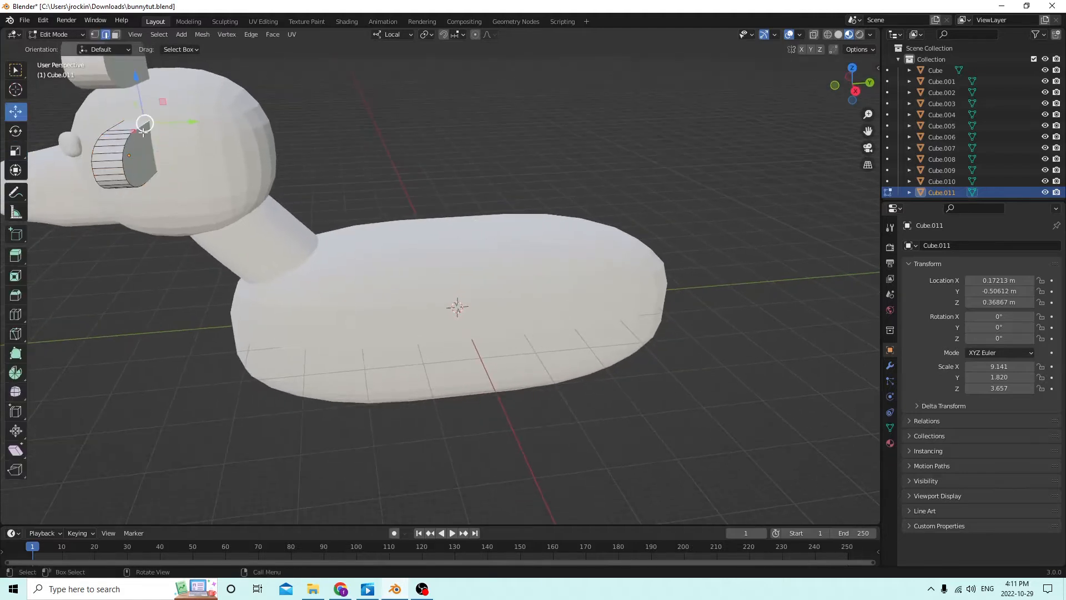
{"action": "left_click", "coordinate": [153, 176], "text": "ctrl"}
{"action": "middle_click_drag", "start_coordinate": [152, 175], "coordinate": [164, 174]}
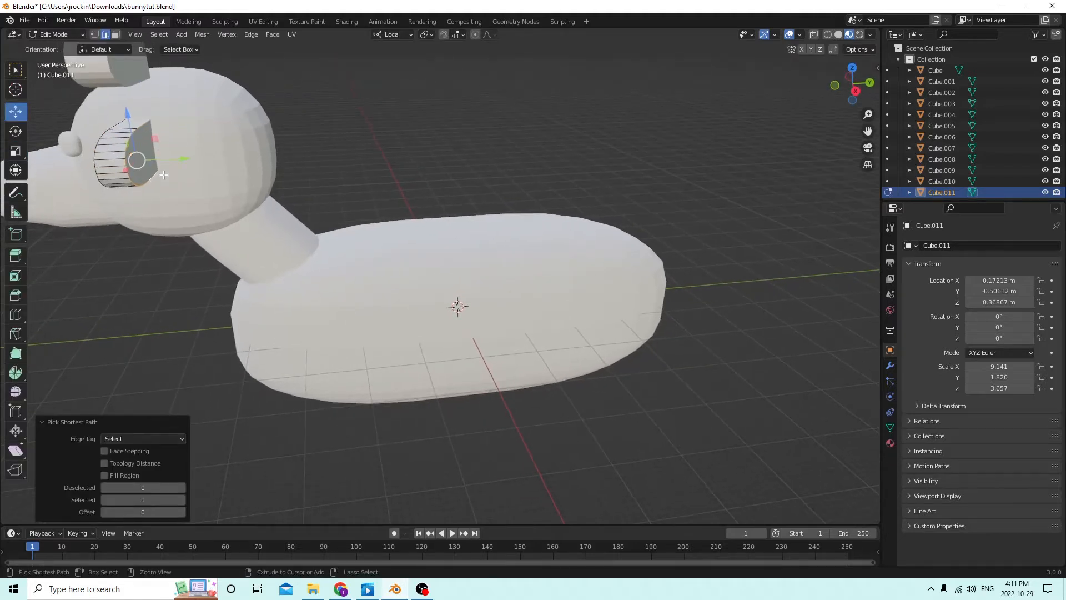
{"action": "key", "text": "ctrl+b"}
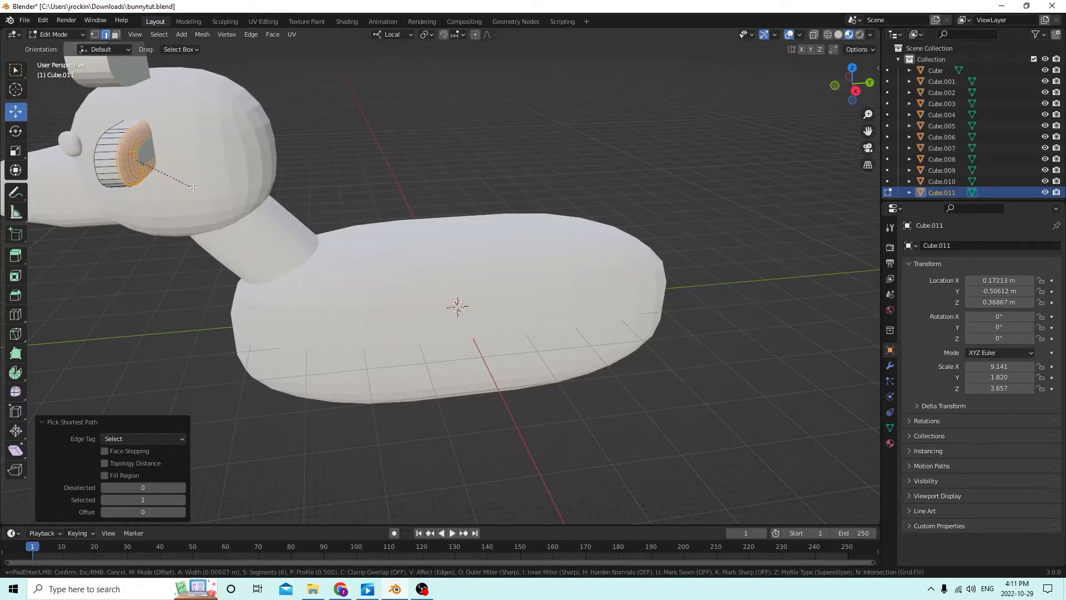
{"action": "left_click", "coordinate": [193, 187]}
{"action": "mouse_move", "coordinate": [194, 187]}
{"action": "middle_mouse_down"}
{"action": "mouse_move", "coordinate": [219, 184]}
{"action": "mouse_move", "coordinate": [202, 206]}
{"action": "middle_mouse_up"}
{"action": "left_click_drag", "start_coordinate": [202, 205], "coordinate": [195, 204]}
{"action": "middle_click_drag", "start_coordinate": [197, 204], "coordinate": [209, 188]}
{"action": "key", "text": "Tab"}
Duplicate the beveled ear in place
{"action": "scroll", "coordinate": [360, 138], "scroll_direction": "down", "scroll_amount": 1}
{"action": "middle_click_drag", "start_coordinate": [360, 135], "coordinate": [338, 151]}
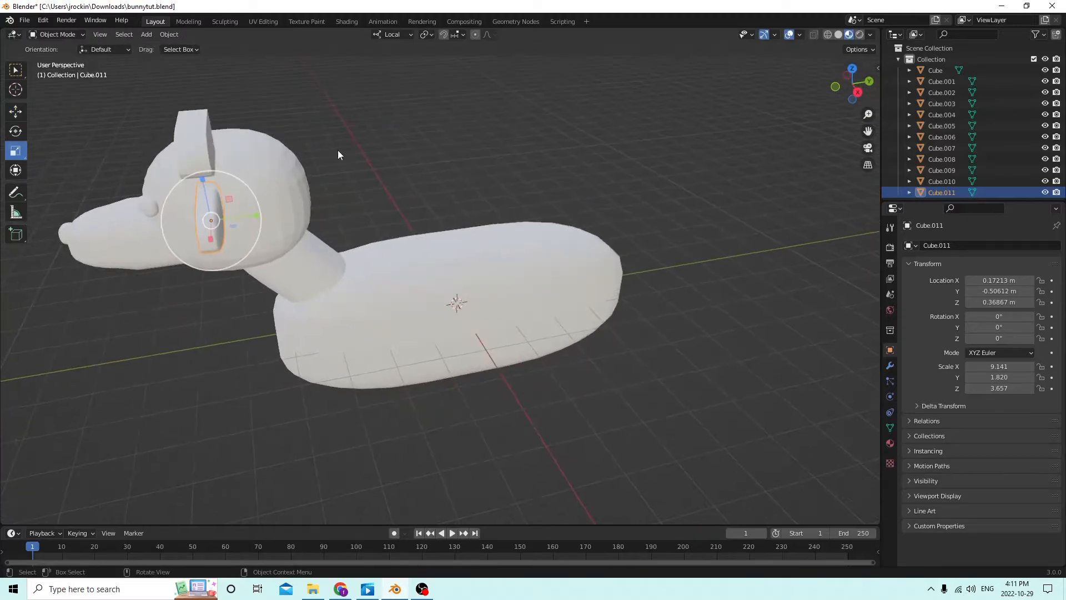
{"action": "middle_click_drag", "start_coordinate": [260, 208], "coordinate": [376, 191]}
{"action": "left_click", "coordinate": [346, 211]}
{"action": "left_click", "coordinate": [385, 189]}
{"action": "key", "text": "shift+d"}
{"action": "key", "text": "Escape"}
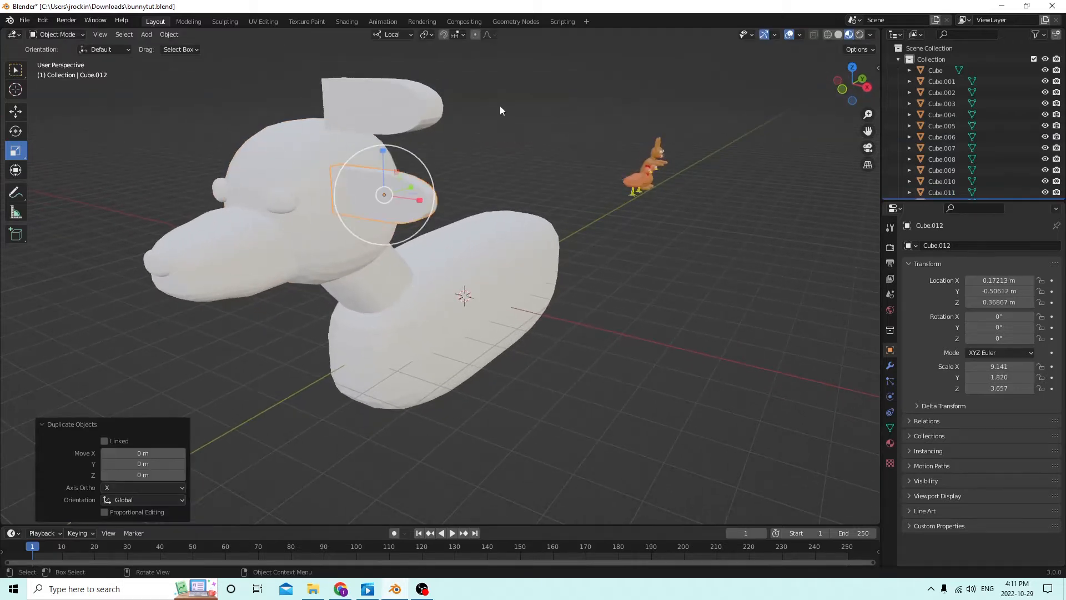
Nudge the new ear copy forward to about Y -0.510 m and scale it uniformly by about 0.891
{"action": "middle_click_drag", "start_coordinate": [499, 106], "coordinate": [383, 158]}
{"action": "left_click", "coordinate": [16, 115]}
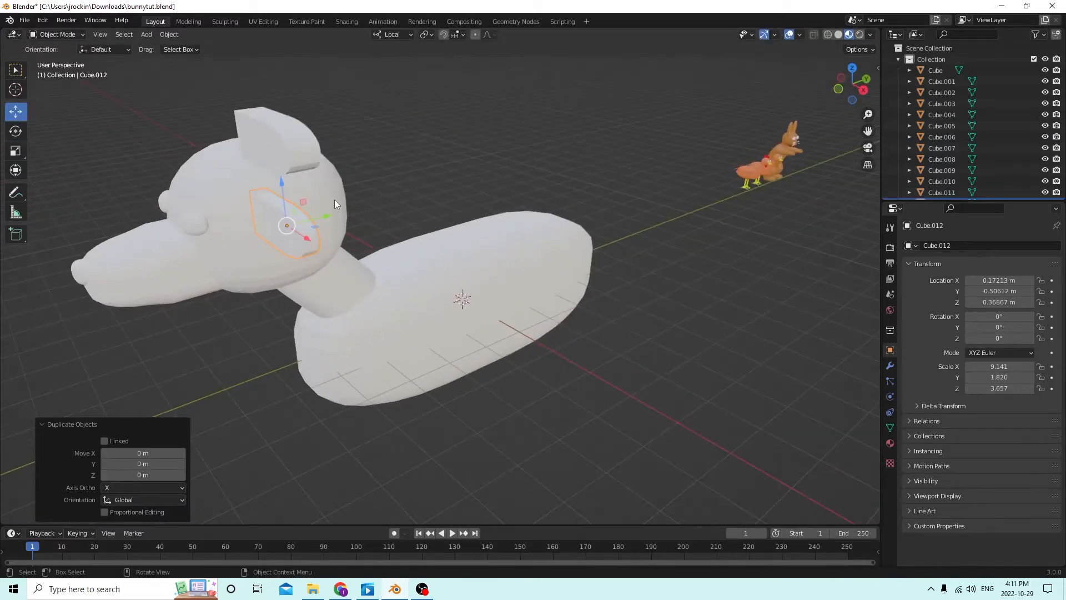
{"action": "middle_click_drag", "start_coordinate": [334, 199], "coordinate": [303, 210]}
{"action": "left_click_drag", "start_coordinate": [276, 220], "coordinate": [272, 220]}
{"action": "middle_click_drag", "start_coordinate": [458, 232], "coordinate": [475, 211]}
{"action": "key", "text": "s"}
{"action": "left_click", "coordinate": [474, 221]}
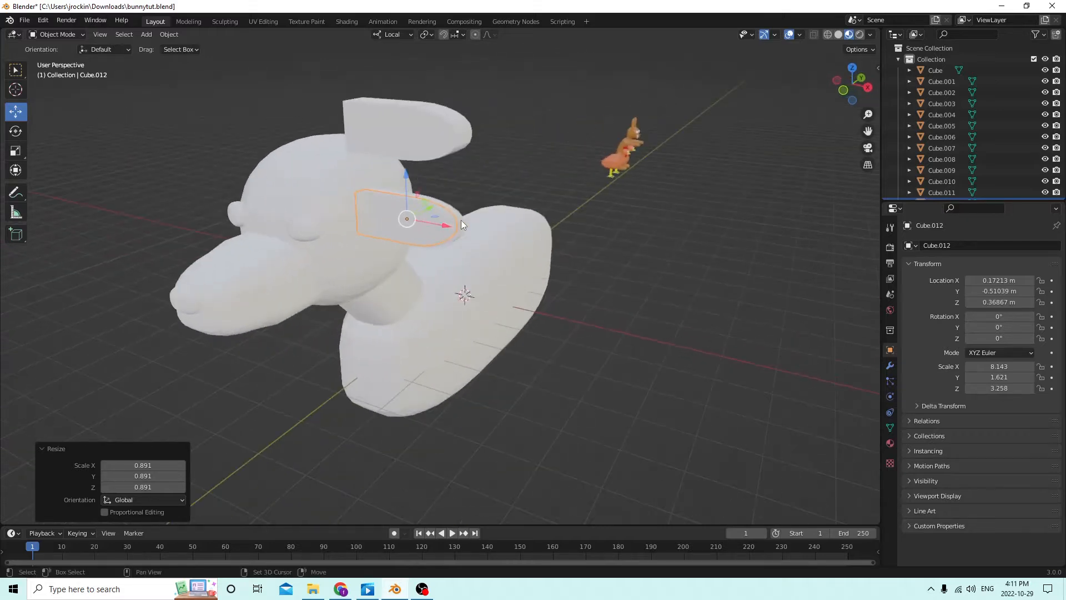
Select the smaller copy together with the beveled ear and subtract it from the ear using a Bool Tool difference
{"action": "key", "text": "ctrl+z"}
{"action": "key", "text": "ctrl+z"}
{"action": "key", "text": "ctrl+z"}
{"action": "left_click", "coordinate": [169, 34]}
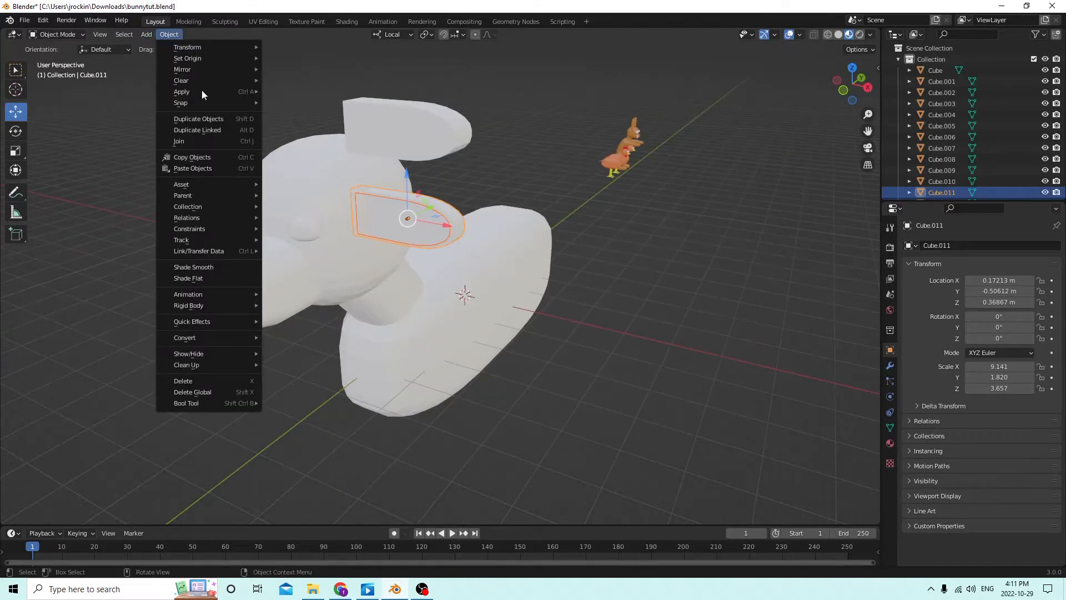
{"action": "mouse_move", "coordinate": [212, 402]}
{"action": "left_click", "coordinate": [301, 414]}
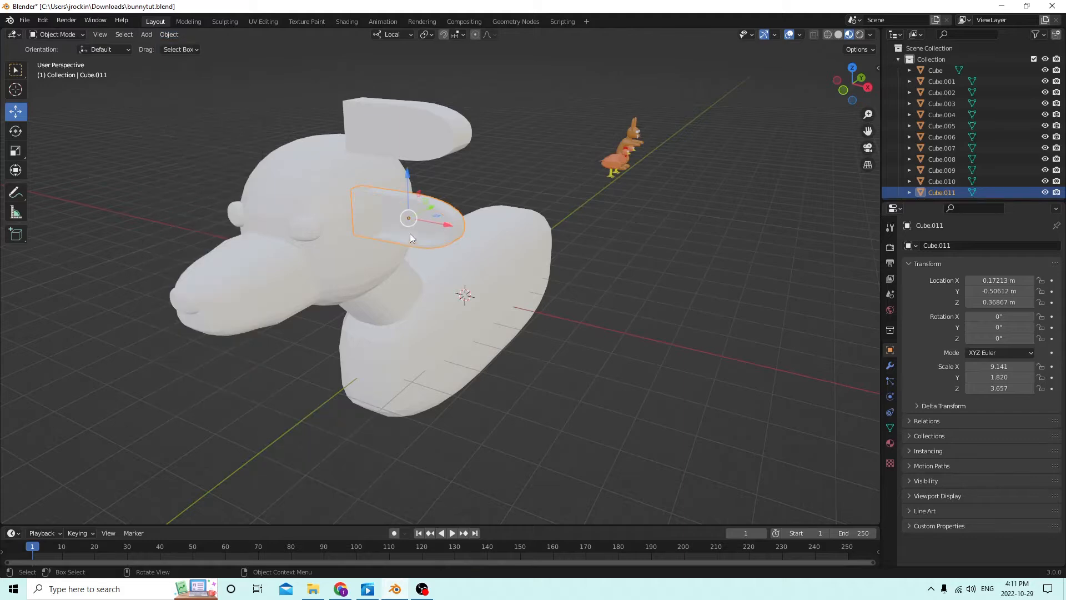
{"action": "middle_click_drag", "start_coordinate": [409, 233], "coordinate": [538, 232]}
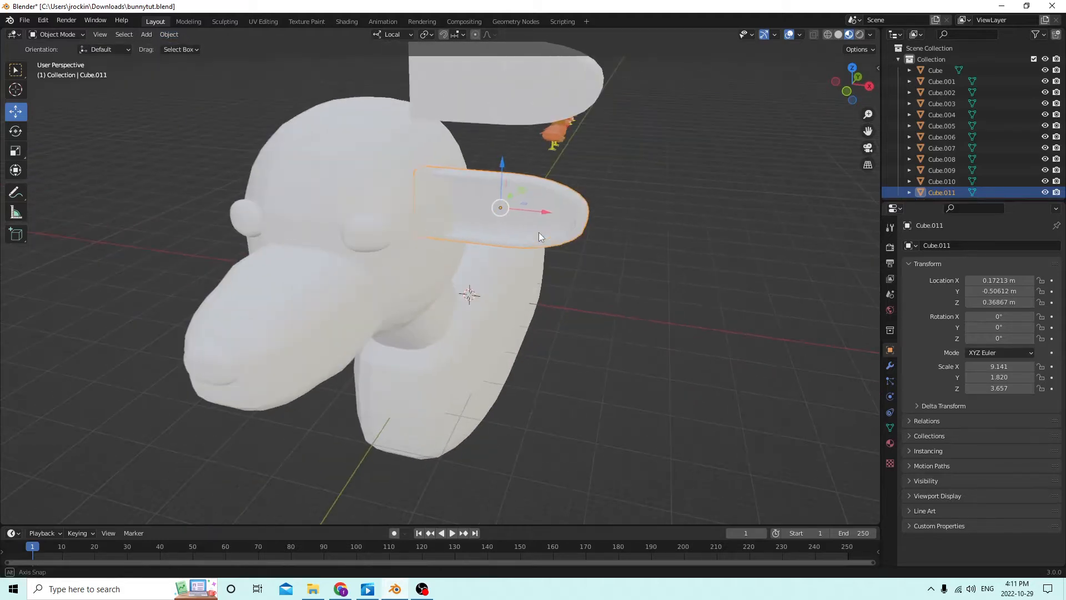
Switch the viewport to solid shading and thin the hollowed ear along local Y to a scale of about 1.28
{"action": "left_click", "coordinate": [838, 34]}
{"action": "mouse_move", "coordinate": [647, 116]}
{"action": "middle_mouse_down"}
{"action": "mouse_move", "coordinate": [630, 119]}
{"action": "mouse_move", "coordinate": [625, 88]}
{"action": "mouse_move", "coordinate": [619, 101]}
{"action": "mouse_move", "coordinate": [634, 107]}
{"action": "mouse_move", "coordinate": [573, 119]}
{"action": "middle_mouse_up"}
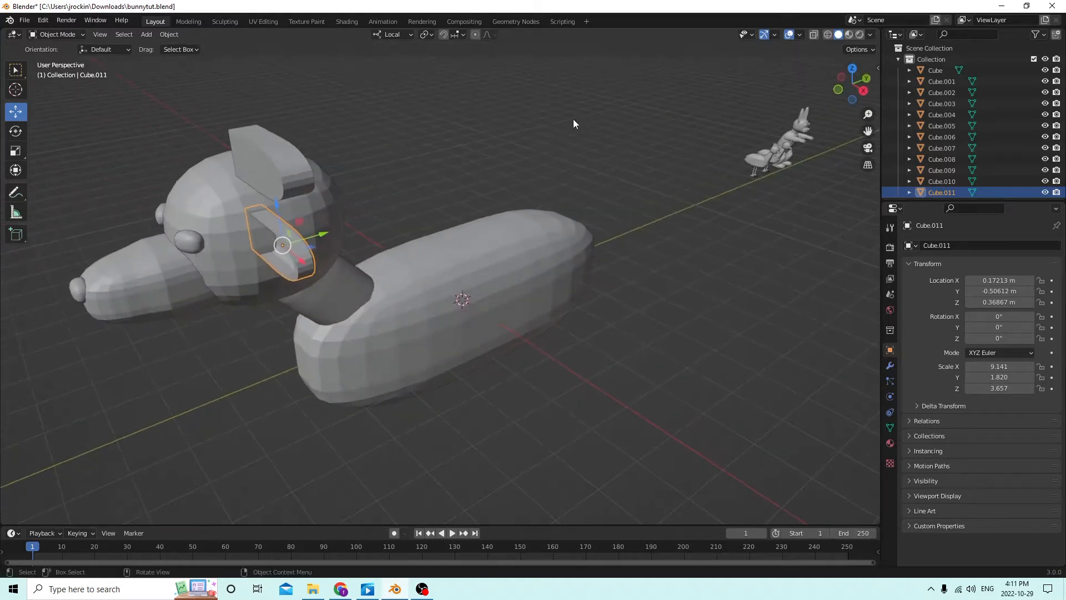
{"action": "left_click", "coordinate": [16, 150]}
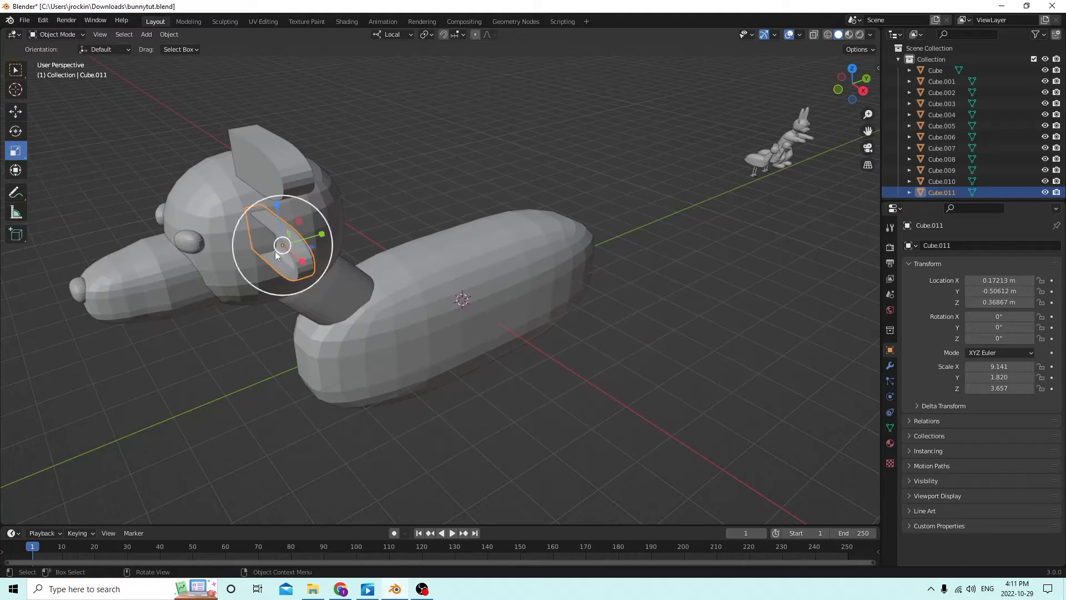
{"action": "left_click_drag", "start_coordinate": [321, 235], "coordinate": [309, 235]}
{"action": "middle_click_drag", "start_coordinate": [311, 234], "coordinate": [421, 192]}
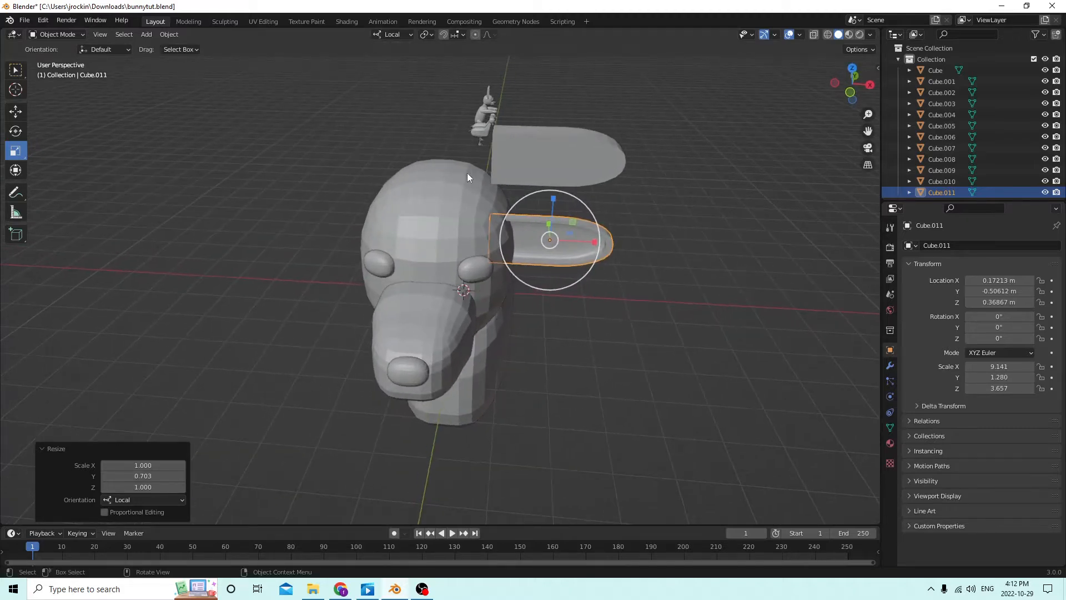
Raise the hollowed ear along Z to about 0.403 m and duplicate it in place
{"action": "left_click", "coordinate": [16, 112]}
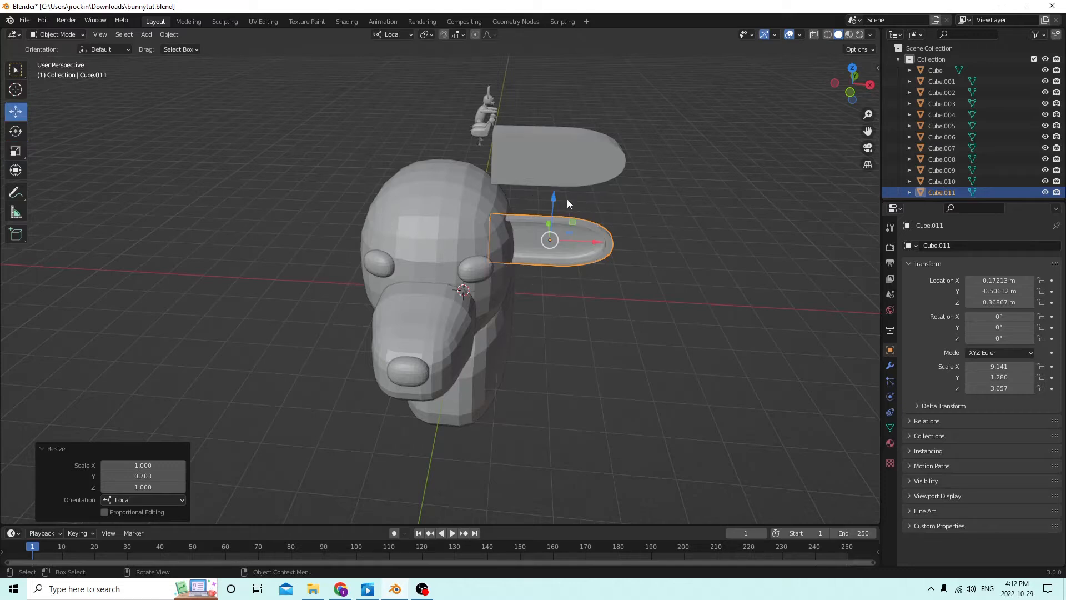
{"action": "left_click_drag", "start_coordinate": [553, 202], "coordinate": [553, 193]}
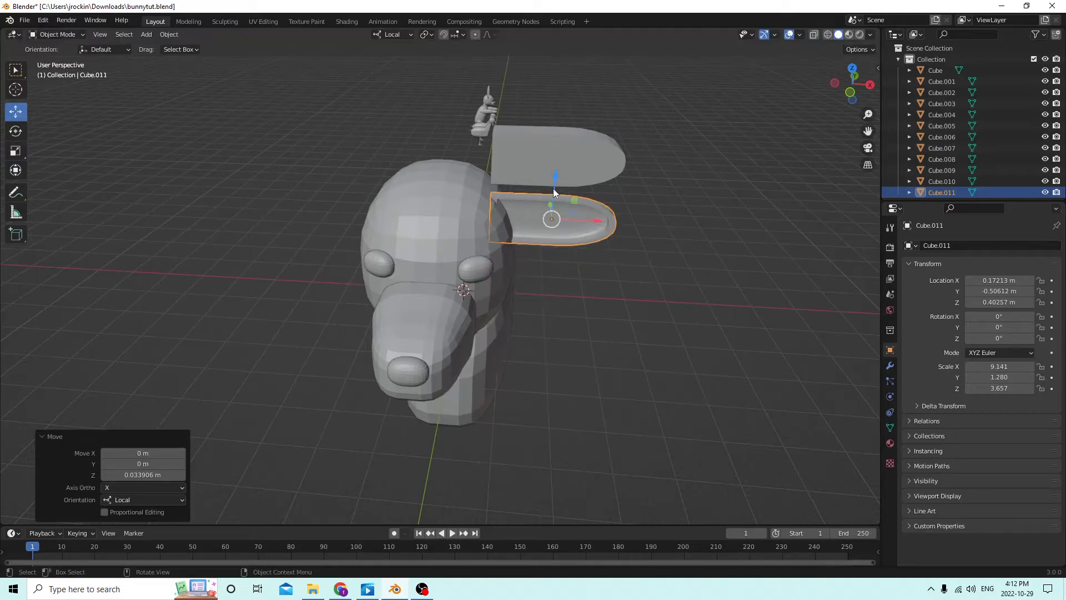
{"action": "middle_click_drag", "start_coordinate": [553, 188], "coordinate": [561, 172]}
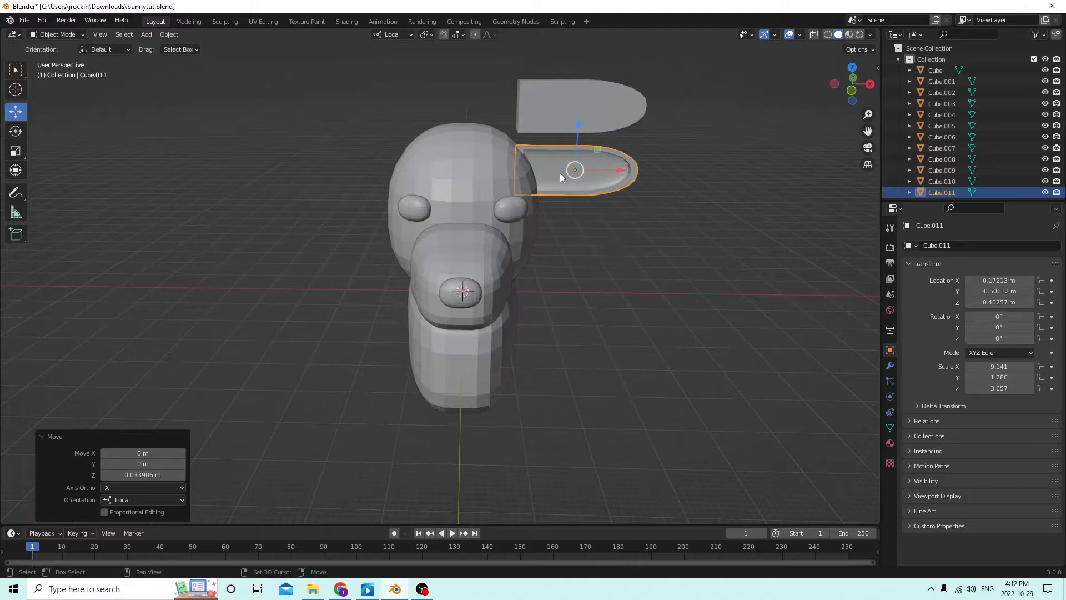
{"action": "key", "text": "shift+d"}
{"action": "key", "text": "Escape"}
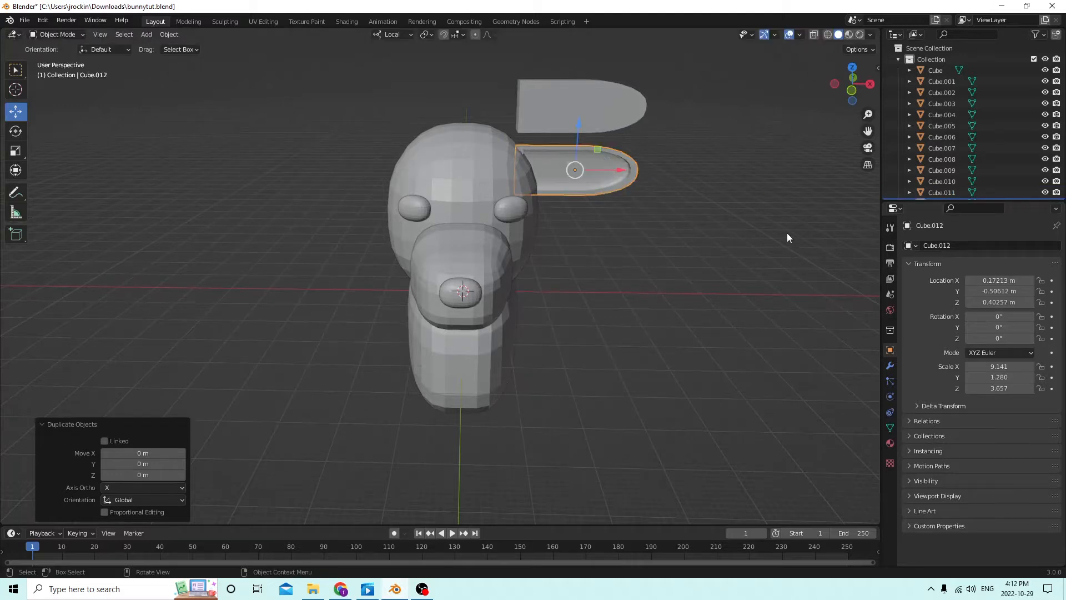
Try rotating the ear copy 180° about X and reset that rotation to 0°
{"action": "left_click", "coordinate": [1000, 317]}
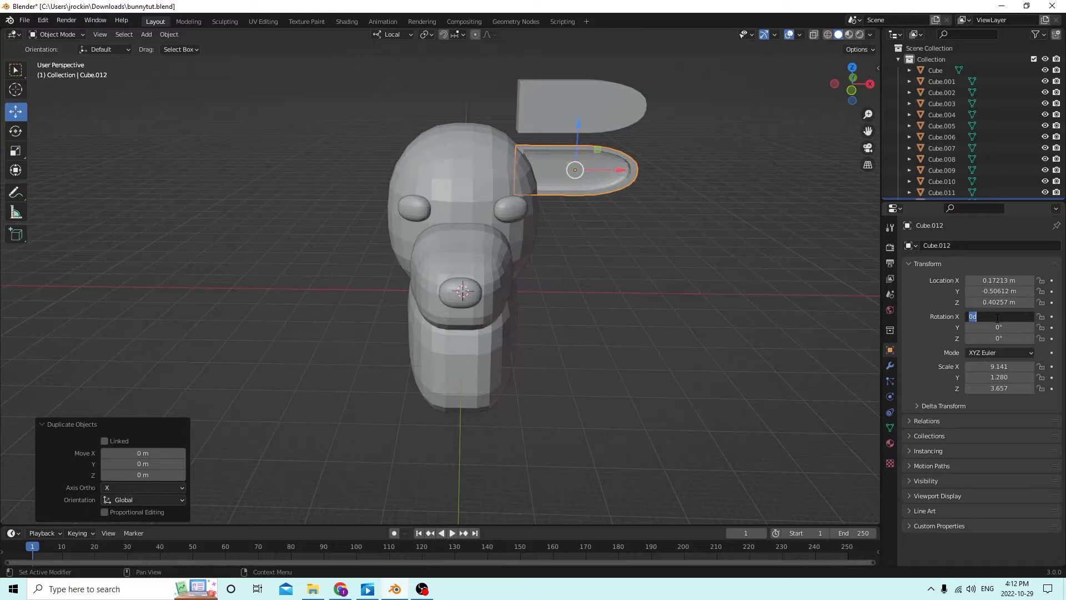
{"action": "key", "text": "Return"}
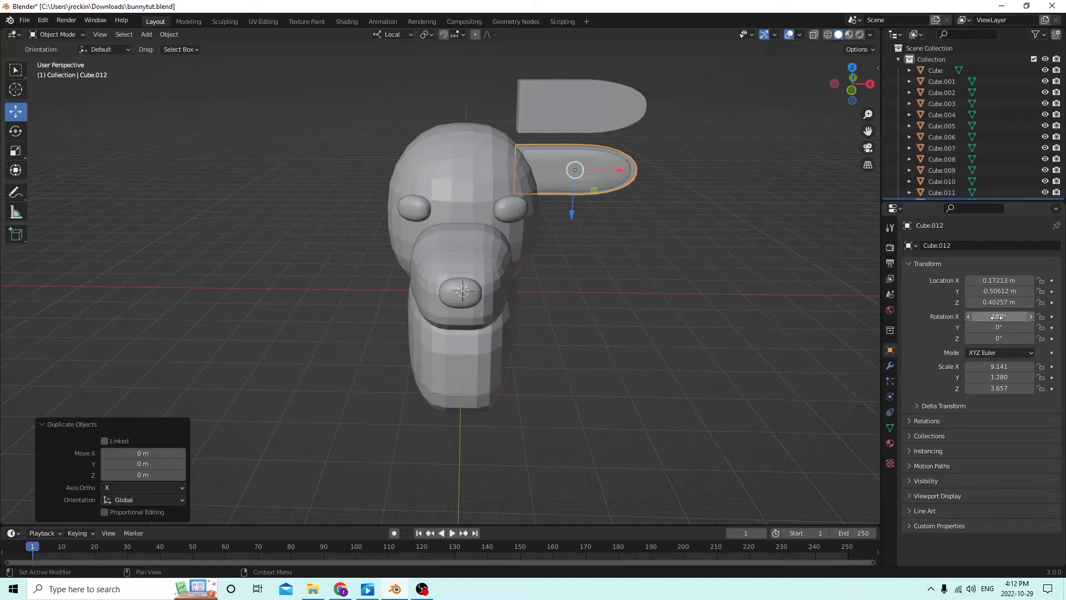
{"action": "left_click", "coordinate": [998, 316]}
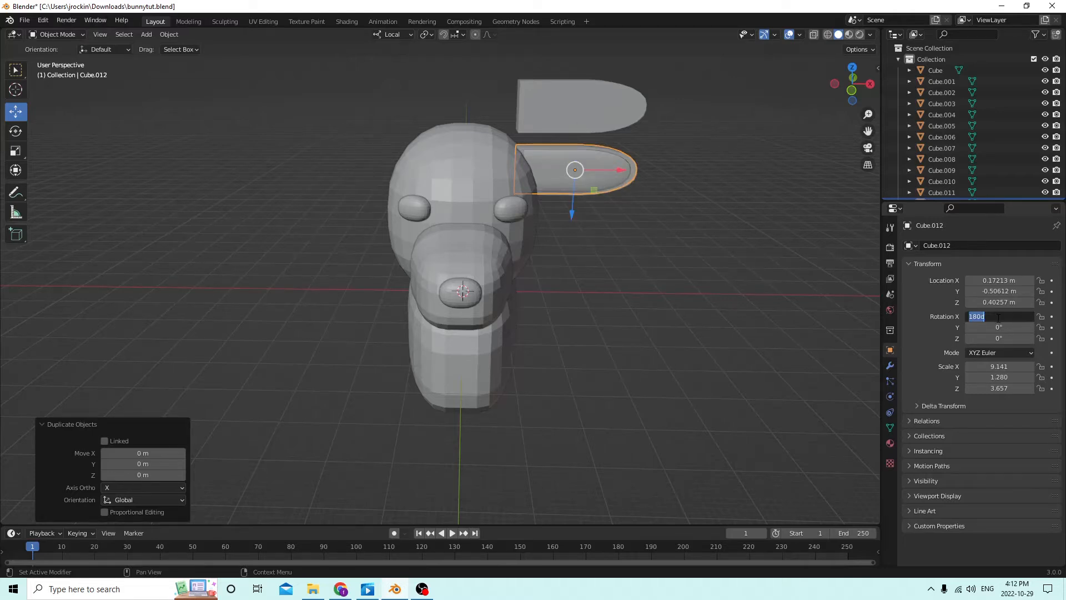
{"action": "type", "text": "0"}
{"action": "key", "text": "Return"}
Set the ear copy's Y rotation to 180° and its X location to -0.172134 m
{"action": "left_click", "coordinate": [1009, 328]}
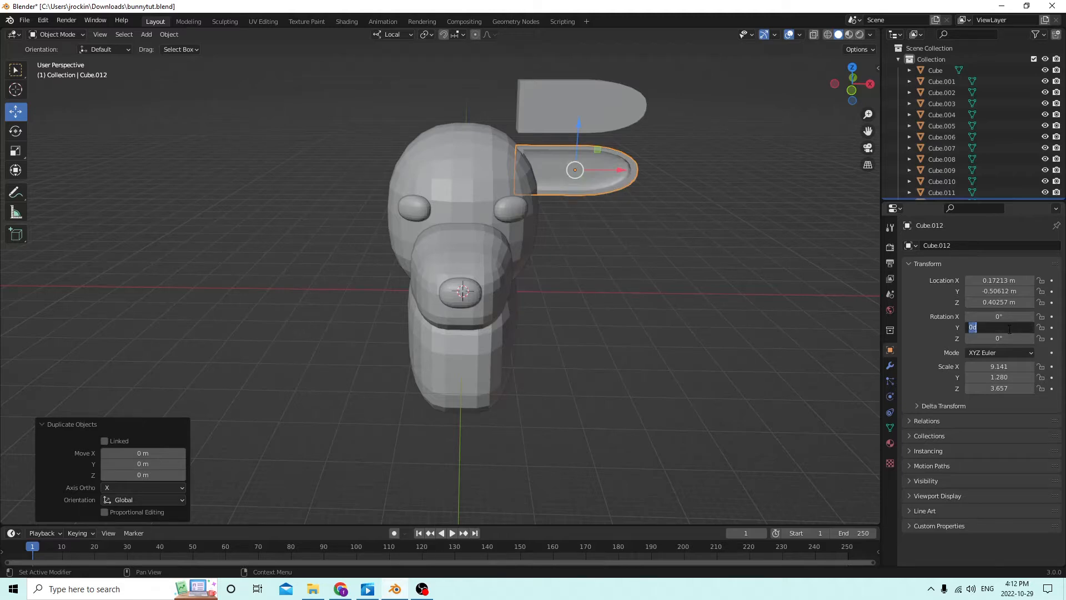
{"action": "key", "text": "Return"}
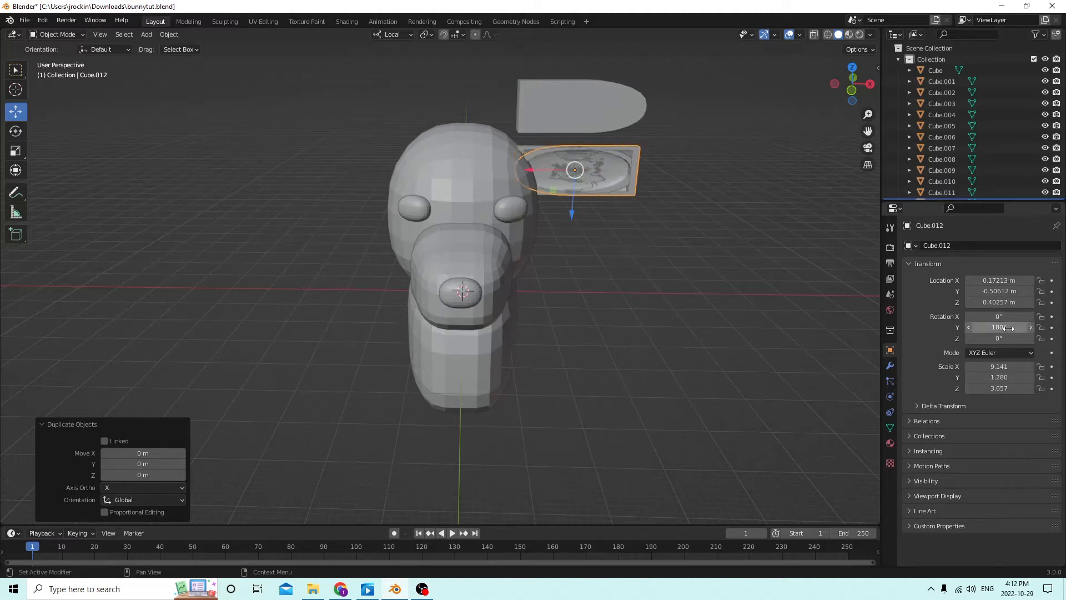
{"action": "left_click", "coordinate": [986, 280]}
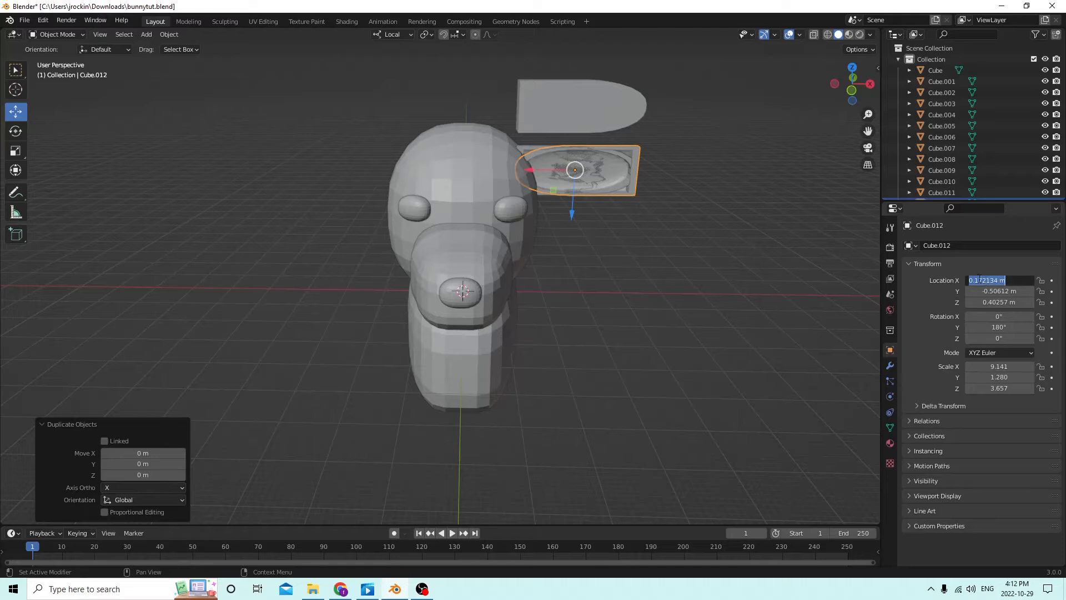
{"action": "type", "text": "-0.172134"}
{"action": "key", "text": "Return"}
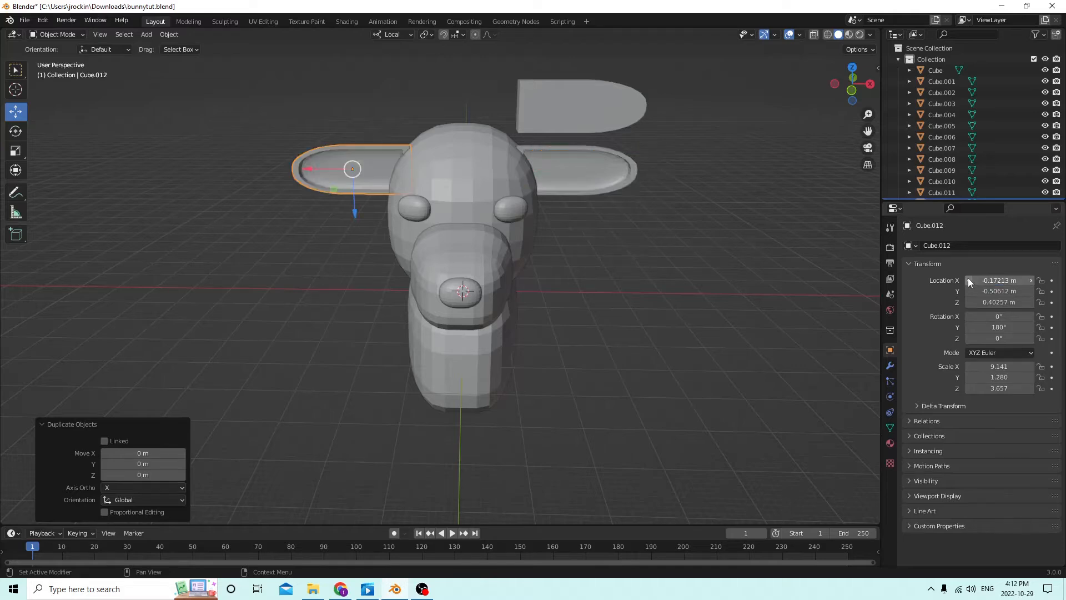
Move both ears slightly inward along X, the original to about 0.164 m and the copy to about -0.165 m
{"action": "middle_click_drag", "start_coordinate": [699, 222], "coordinate": [572, 204]}
{"action": "left_click", "coordinate": [572, 211]}
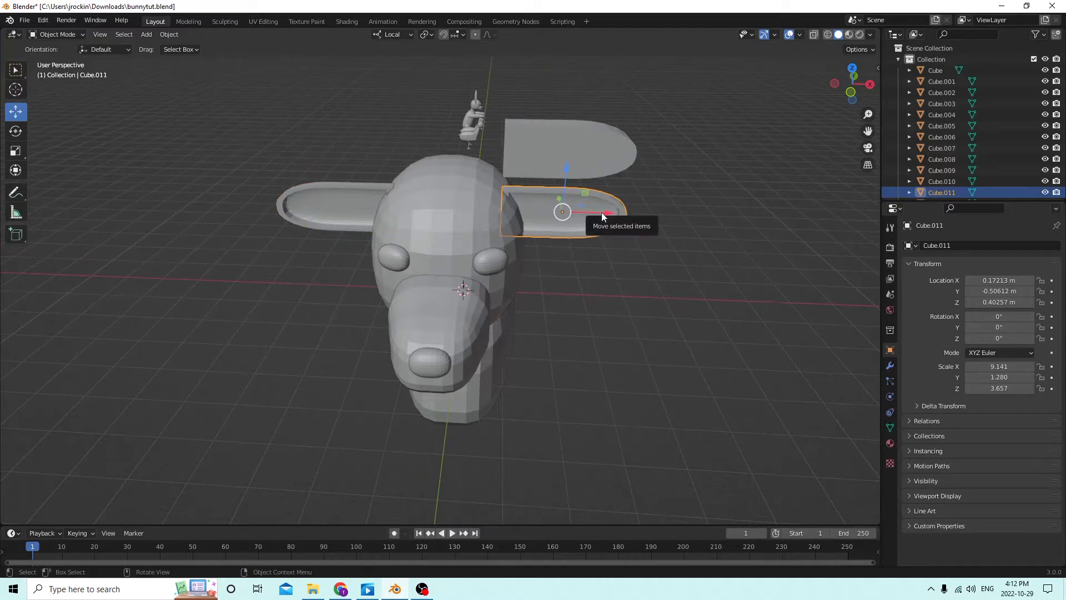
{"action": "left_click_drag", "start_coordinate": [602, 212], "coordinate": [594, 213]}
{"action": "left_click", "coordinate": [333, 205]}
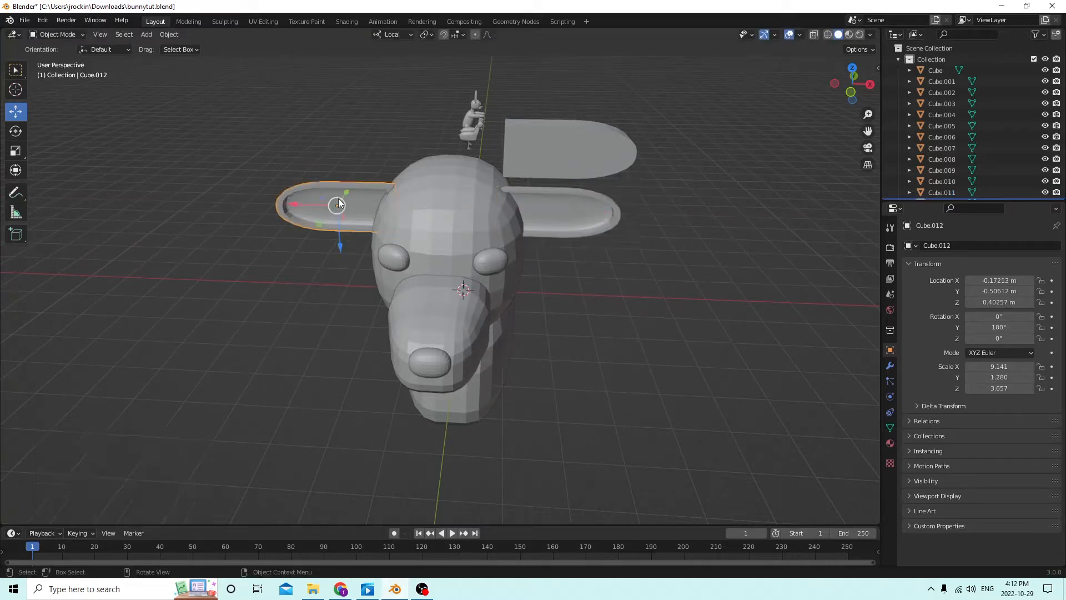
{"action": "middle_click_drag", "start_coordinate": [333, 206], "coordinate": [382, 219]}
{"action": "left_click_drag", "start_coordinate": [407, 275], "coordinate": [398, 272]}
{"action": "middle_click_drag", "start_coordinate": [399, 272], "coordinate": [658, 169]}
Tilt the original hollowed ear about Y, trying 15° first and settling on a rotation of -20°
{"action": "left_click", "coordinate": [592, 194]}
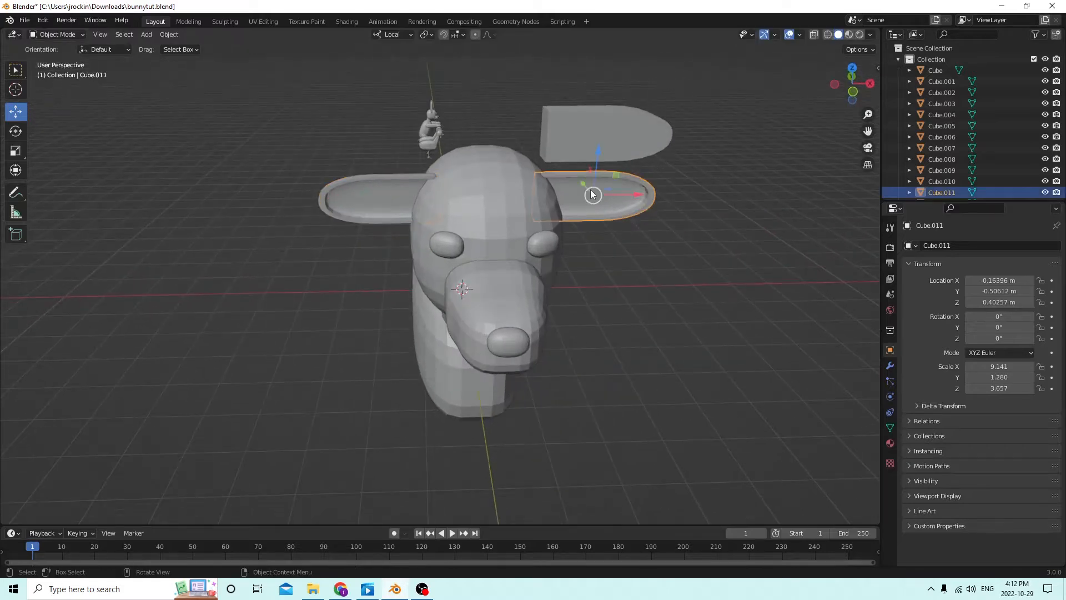
{"action": "middle_click_drag", "start_coordinate": [811, 255], "coordinate": [800, 255]}
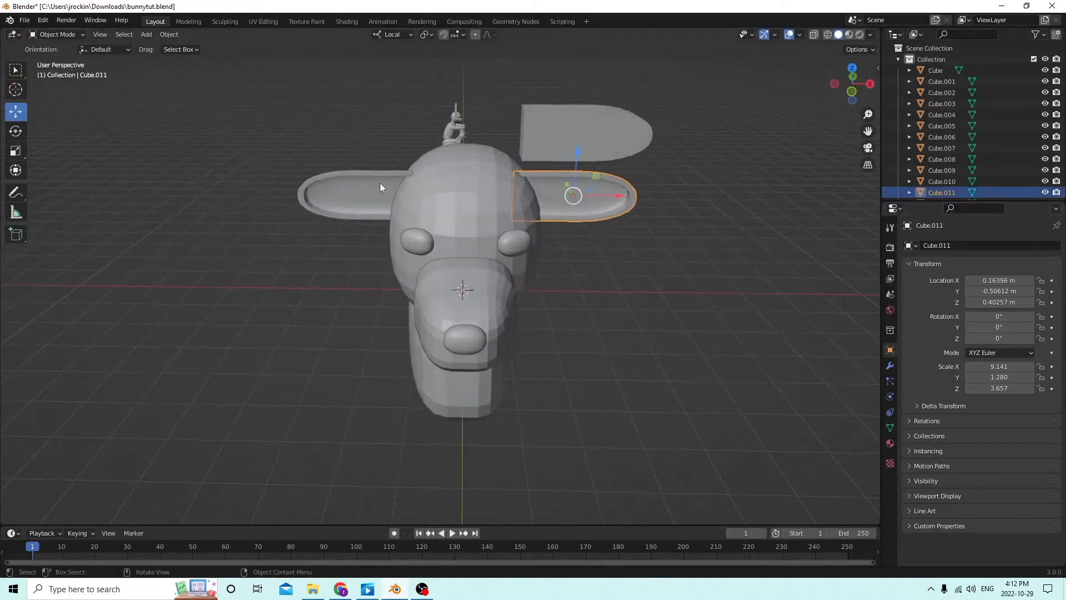
{"action": "left_click", "coordinate": [16, 131]}
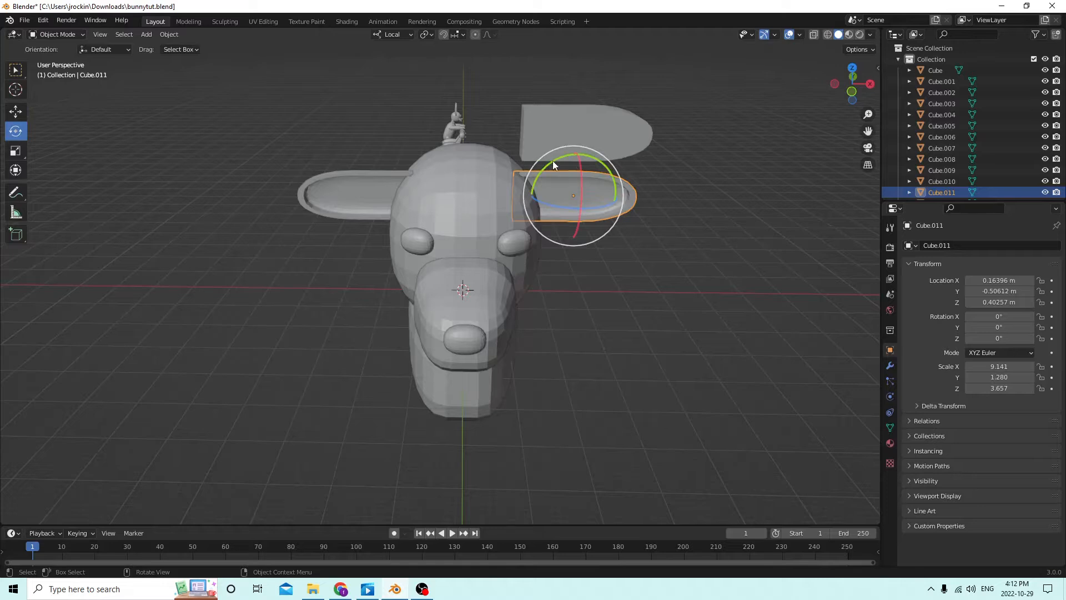
{"action": "left_click_drag", "start_coordinate": [550, 162], "coordinate": [535, 165]}
{"action": "key", "text": "Escape"}
{"action": "left_click", "coordinate": [1001, 328]}
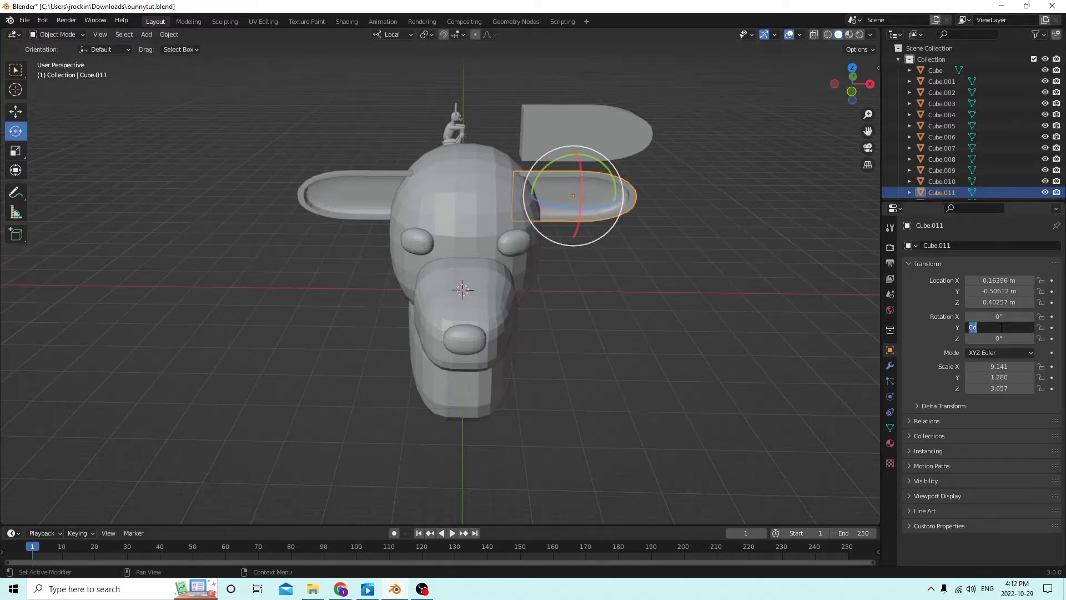
{"action": "type", "text": "15"}
{"action": "key", "text": "Return"}
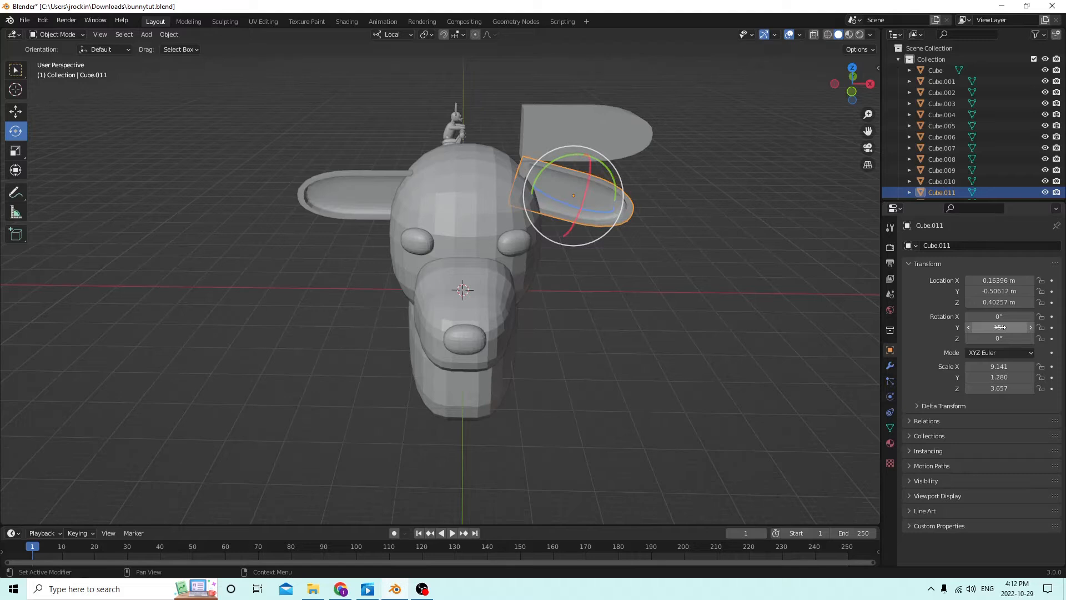
{"action": "left_click", "coordinate": [999, 327]}
{"action": "key", "text": "BackSpace"}
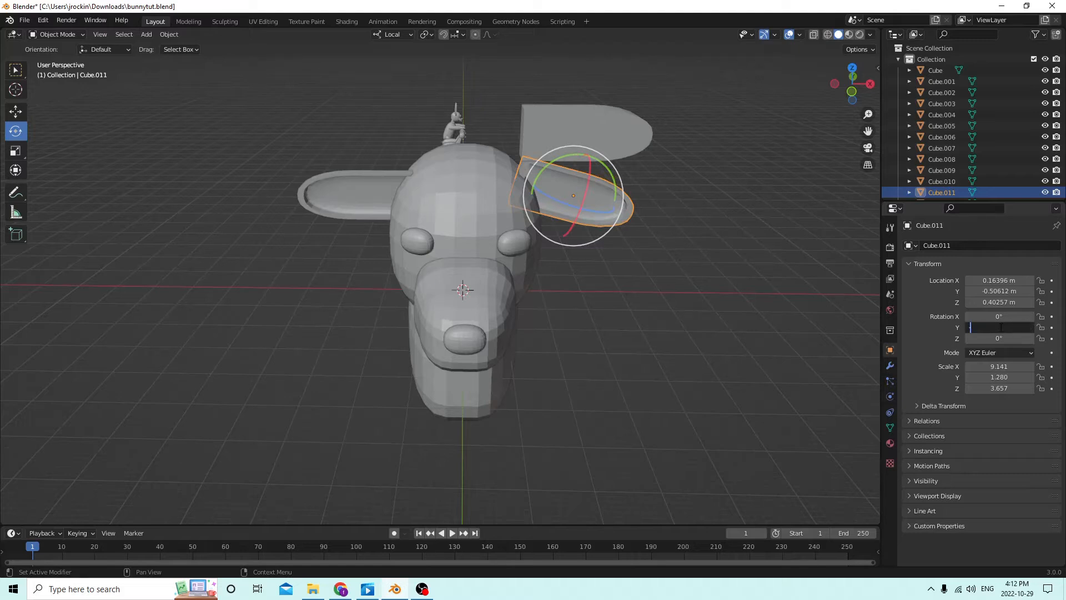
{"action": "type", "text": "-20"}
{"action": "key", "text": "Return"}
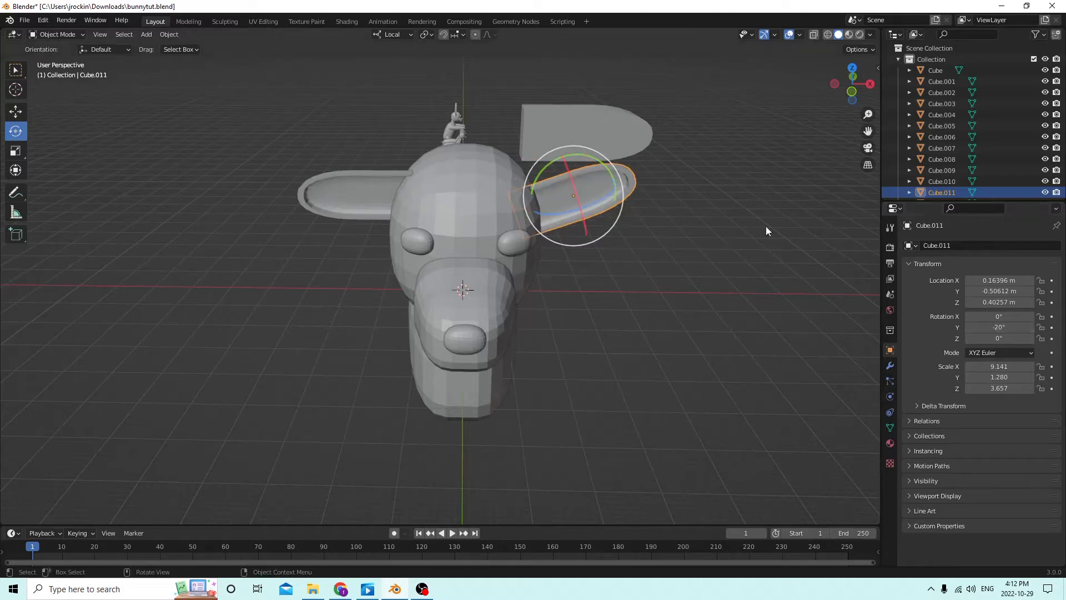
Check the Y rotation of both ears and leave the duplicated ear selected
{"action": "middle_click_drag", "start_coordinate": [765, 225], "coordinate": [555, 210]}
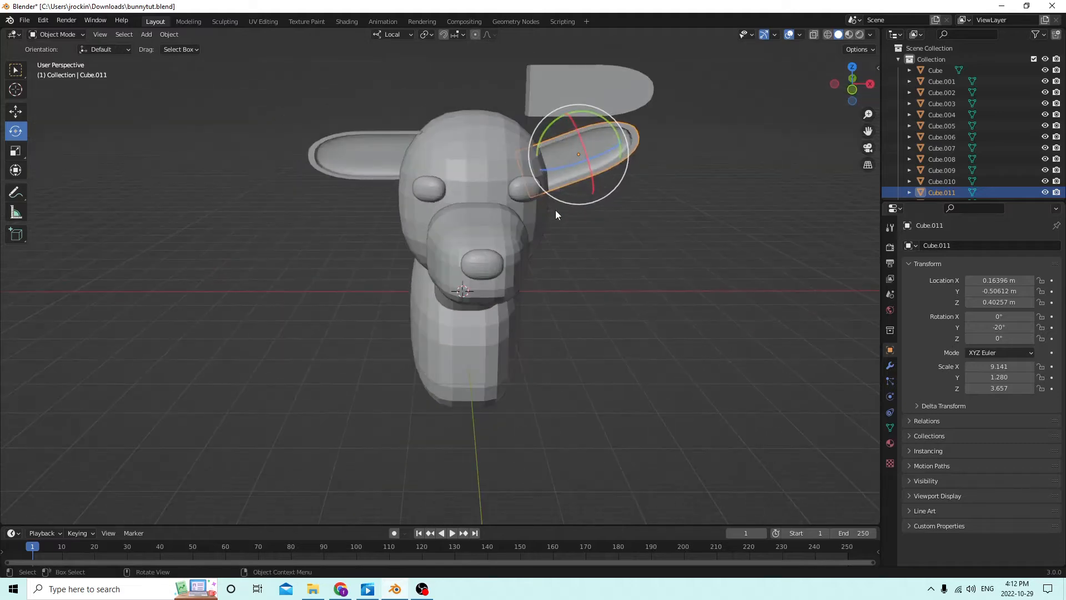
{"action": "left_click", "coordinate": [16, 111]}
{"action": "middle_click_drag", "start_coordinate": [340, 135], "coordinate": [387, 159]}
{"action": "left_click", "coordinate": [424, 192]}
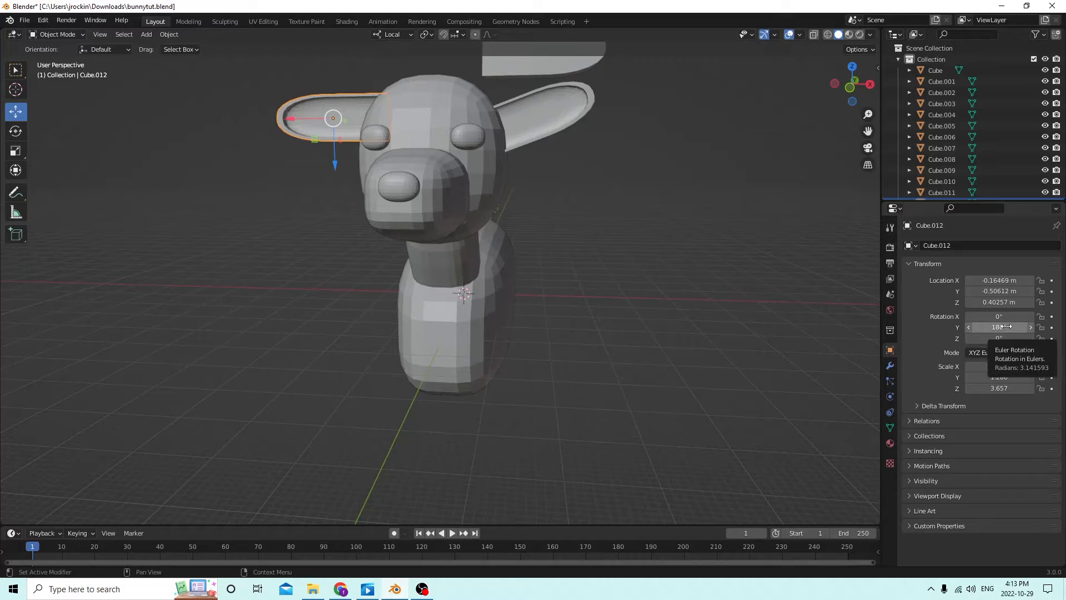
{"action": "left_click", "coordinate": [571, 112]}
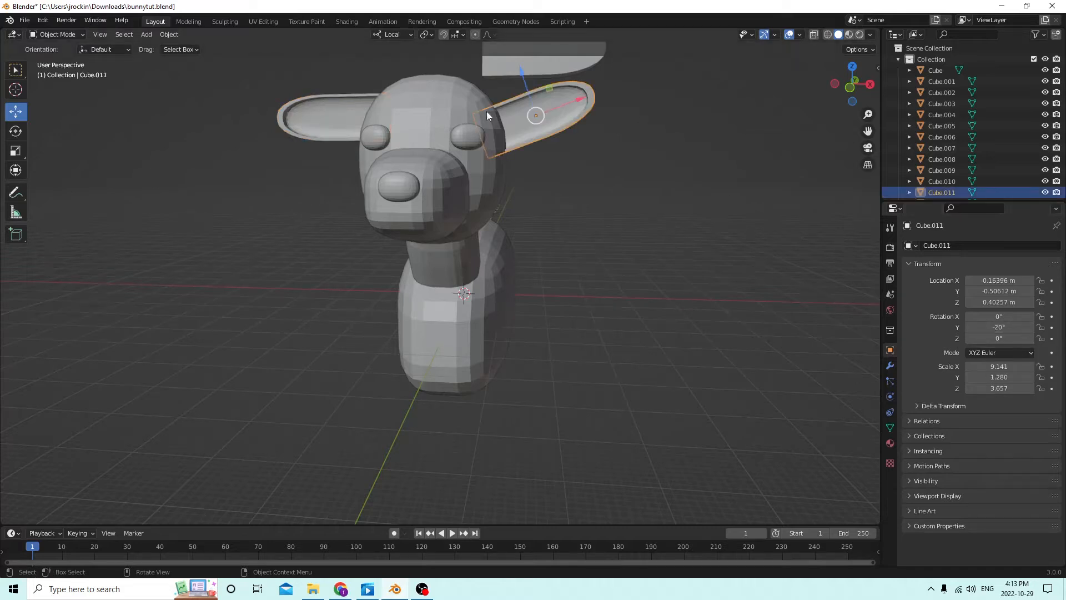
{"action": "left_click", "coordinate": [318, 115]}
Try Y rotations of 100° and 160° on the duplicated ear
{"action": "left_click", "coordinate": [999, 327]}
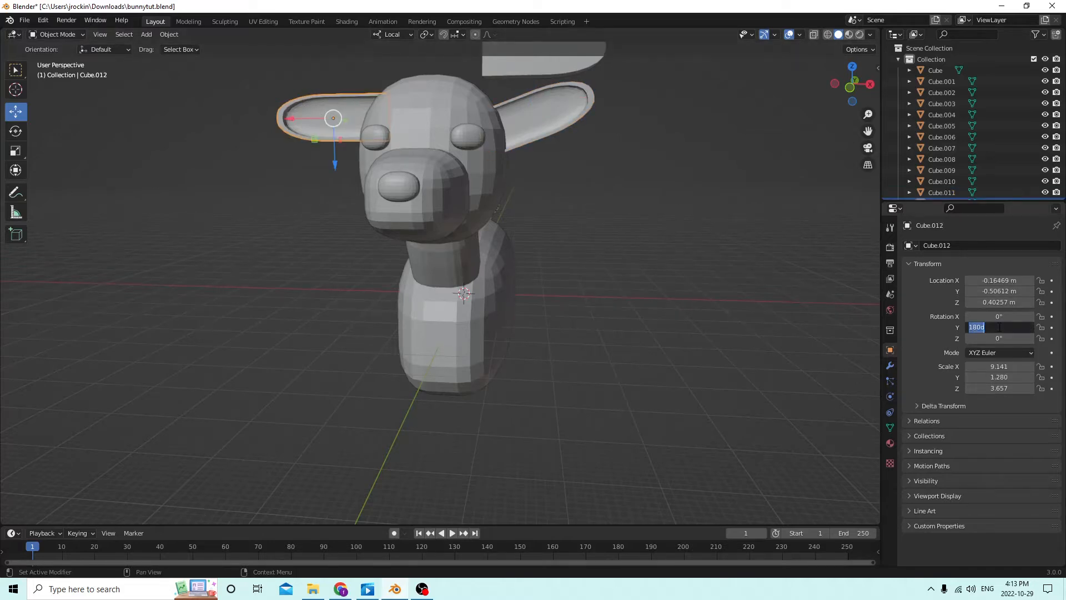
{"action": "type", "text": "2"}
{"action": "type", "text": "00"}
{"action": "key", "text": "Return"}
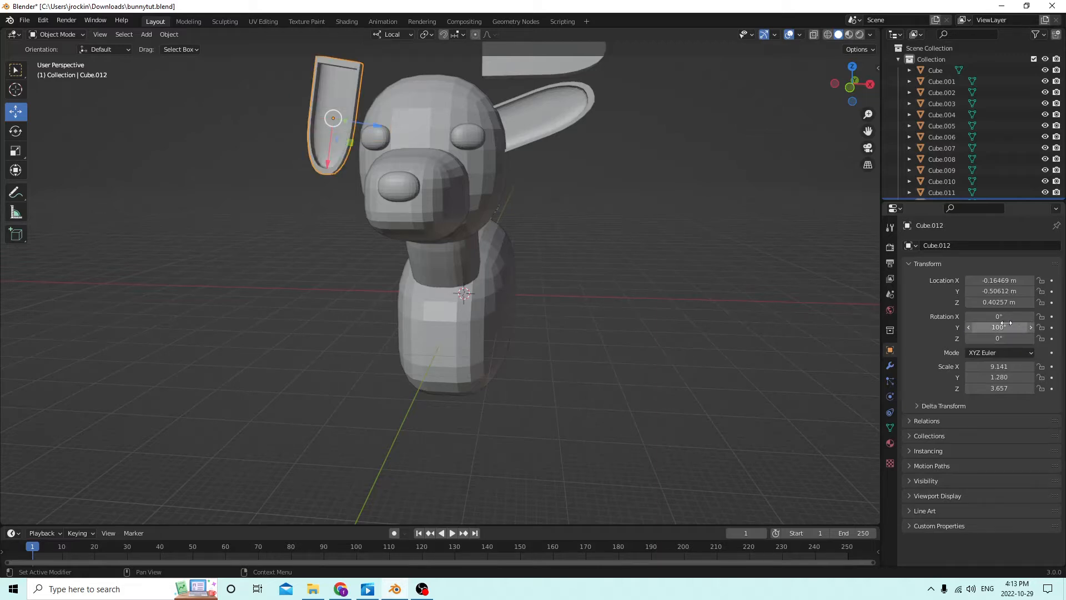
{"action": "left_click", "coordinate": [1005, 326]}
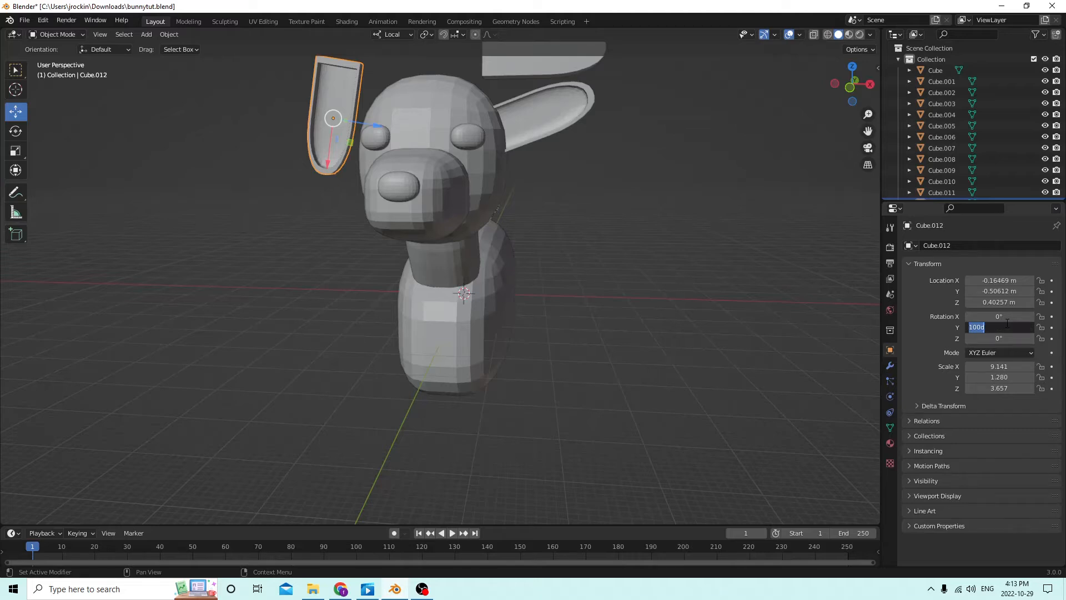
{"action": "type", "text": "1"}
{"action": "key", "text": "Return"}
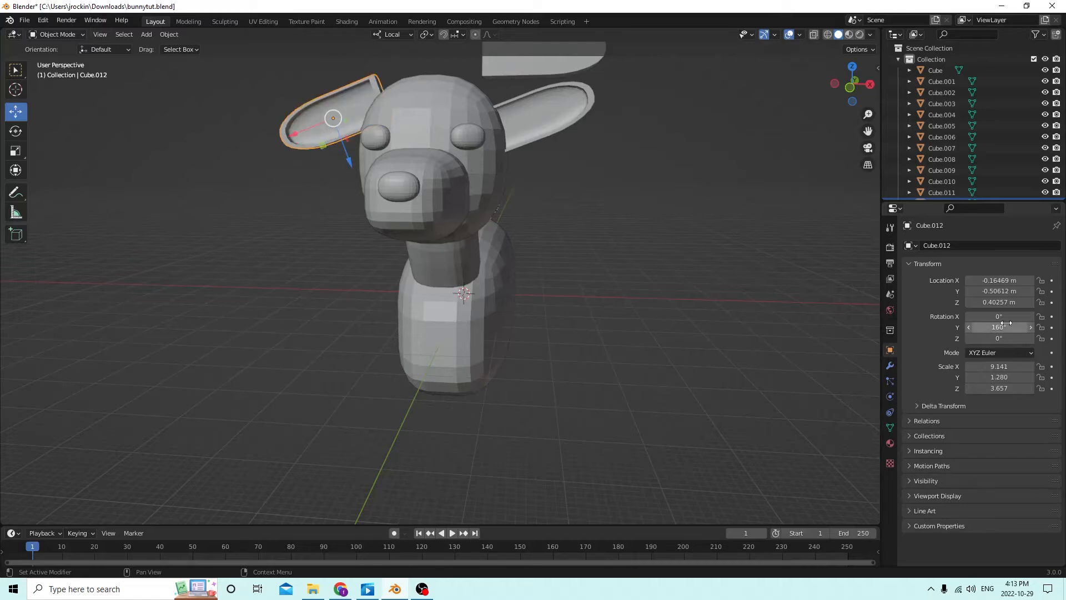
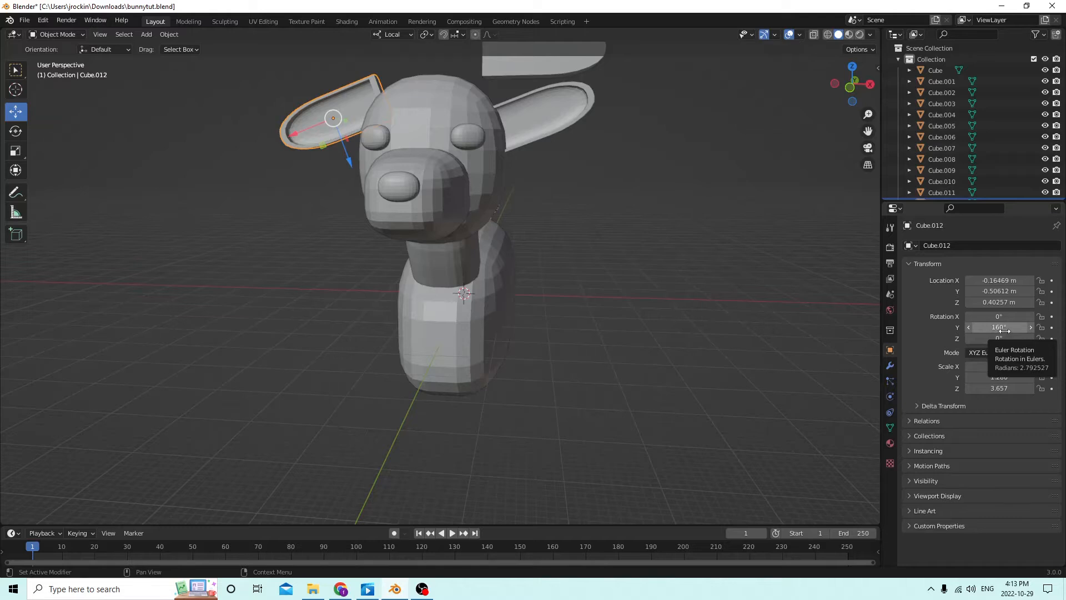
Set the duplicated ear's Y rotation to 200° to mirror the original ear's tilt
{"action": "left_click", "coordinate": [1004, 328]}
{"action": "type", "text": "200"}
{"action": "key", "text": "Return"}
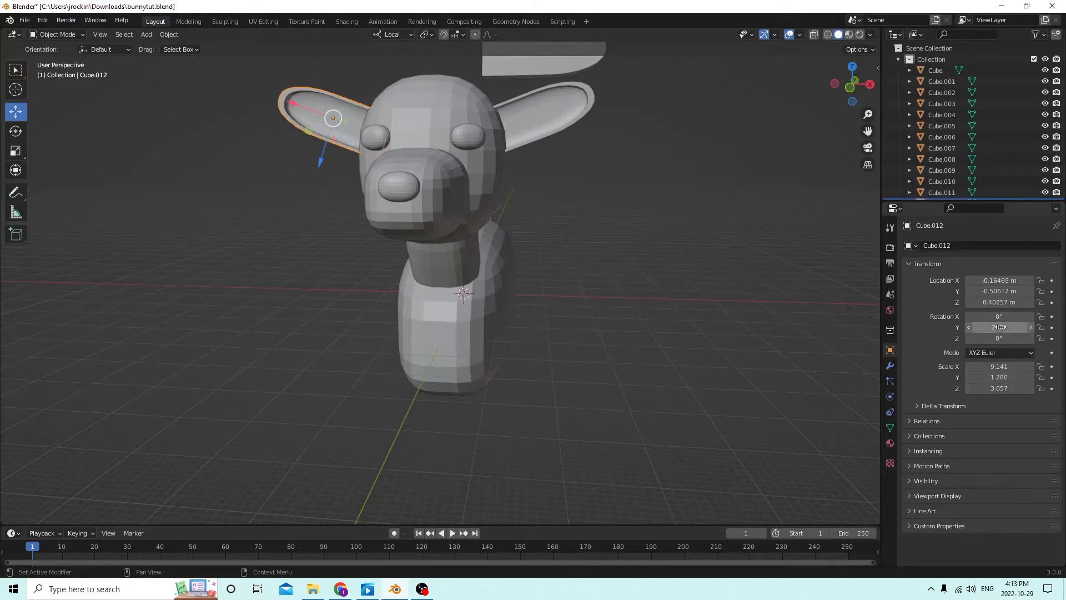
Move the original ear up about 0.036 m along its local Z and nudge it along its local X
{"action": "middle_click_drag", "start_coordinate": [650, 179], "coordinate": [584, 165]}
{"action": "left_click", "coordinate": [608, 171]}
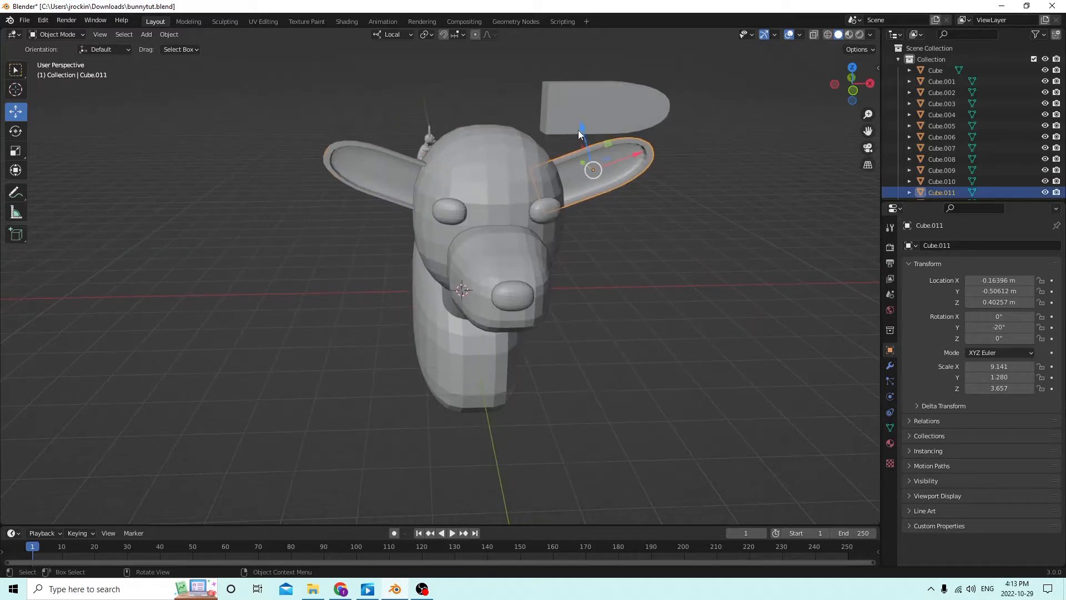
{"action": "left_click_drag", "start_coordinate": [581, 129], "coordinate": [569, 106]}
{"action": "middle_click_drag", "start_coordinate": [572, 110], "coordinate": [563, 118]}
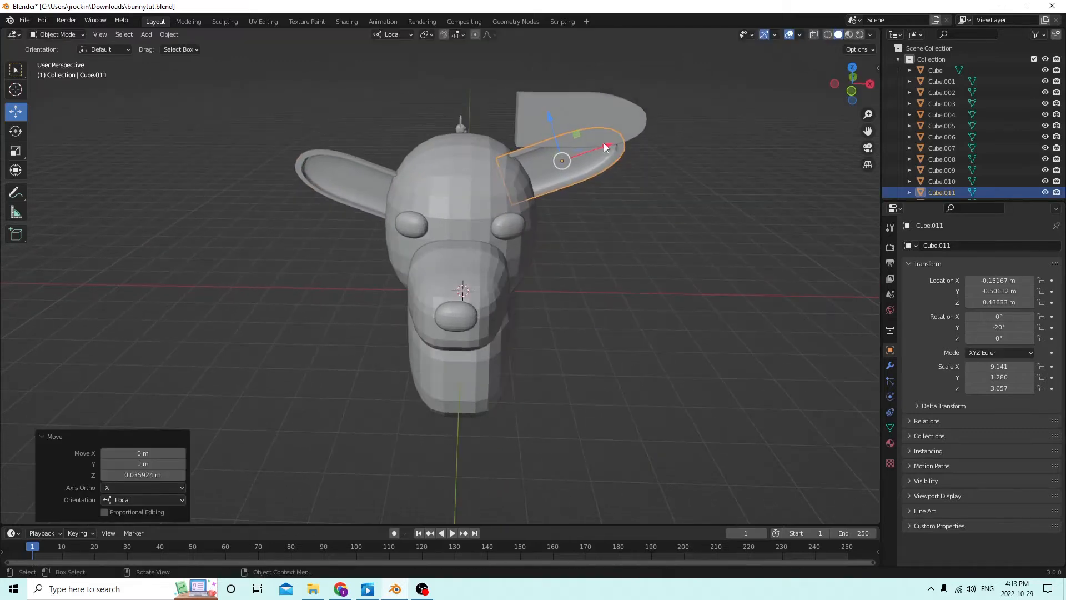
{"action": "left_click_drag", "start_coordinate": [604, 142], "coordinate": [607, 141]}
Move the duplicated ear up on the head to match the original ear's height
{"action": "left_click", "coordinate": [360, 176]}
{"action": "middle_click_drag", "start_coordinate": [360, 175], "coordinate": [379, 136]}
{"action": "left_click_drag", "start_coordinate": [367, 169], "coordinate": [379, 136]}
{"action": "middle_click_drag", "start_coordinate": [379, 136], "coordinate": [356, 128]}
Try rotating the spare solid ear block above the head 90° about X and reset it to 0°
{"action": "left_click", "coordinate": [619, 112]}
{"action": "middle_click_drag", "start_coordinate": [620, 112], "coordinate": [639, 181]}
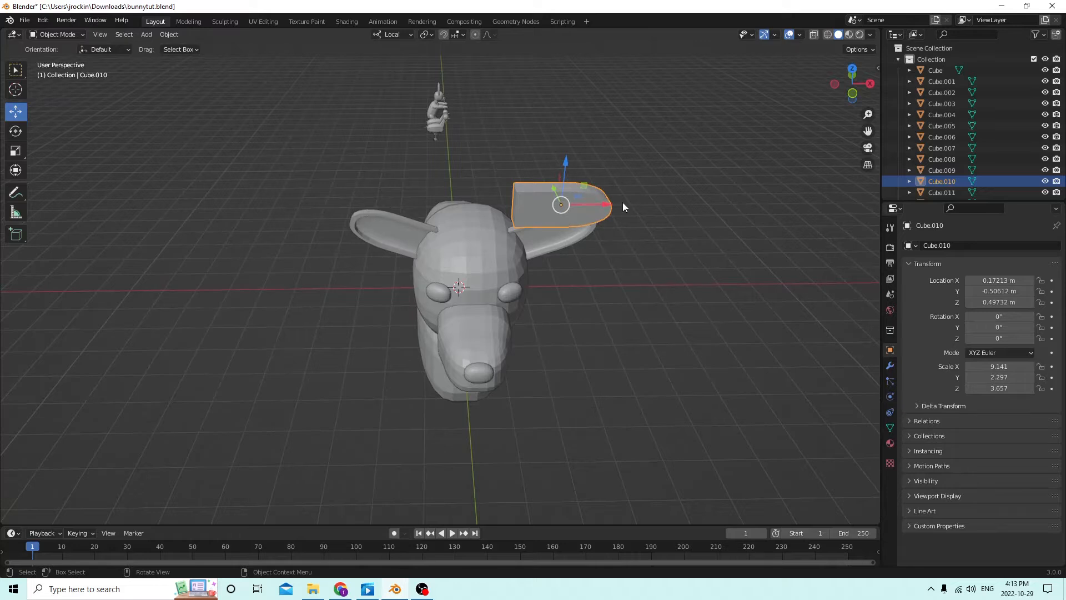
{"action": "left_click", "coordinate": [1009, 317]}
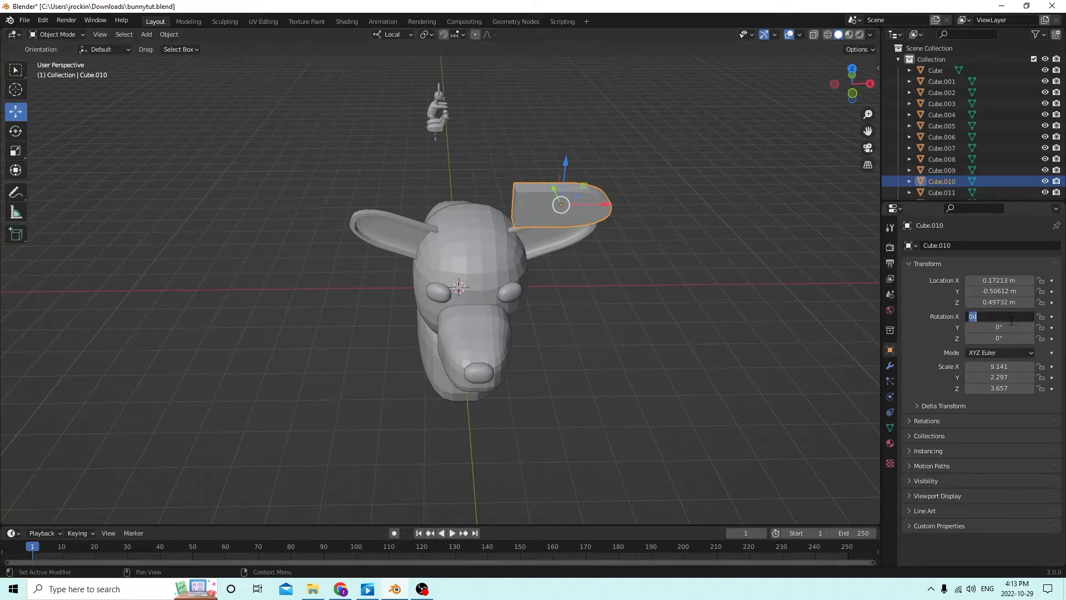
{"action": "key", "text": "Return"}
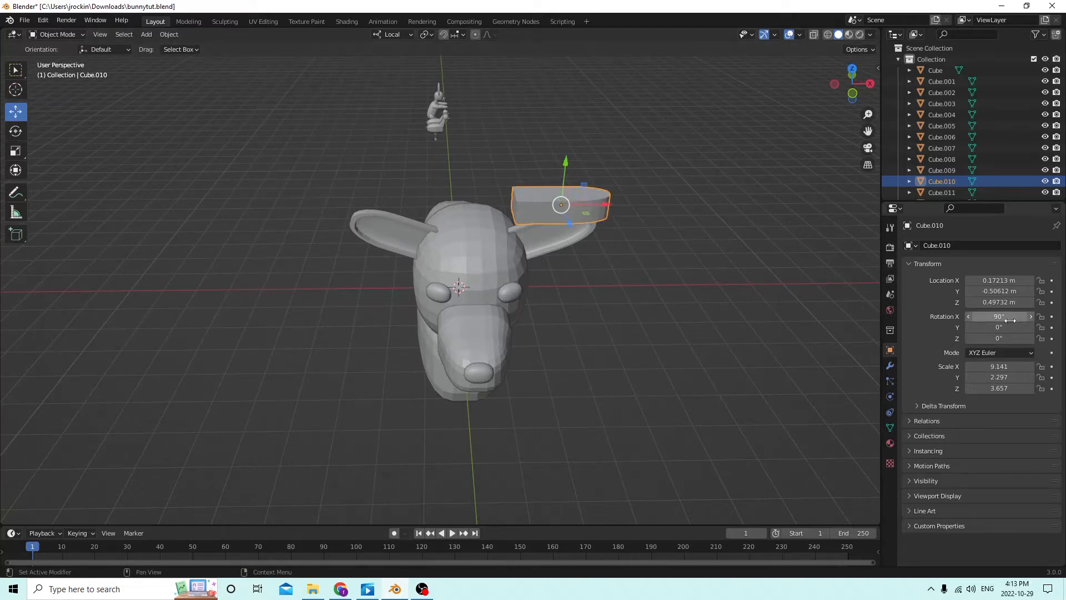
{"action": "left_click", "coordinate": [1009, 321]}
{"action": "type", "text": "0"}
{"action": "key", "text": "Return"}
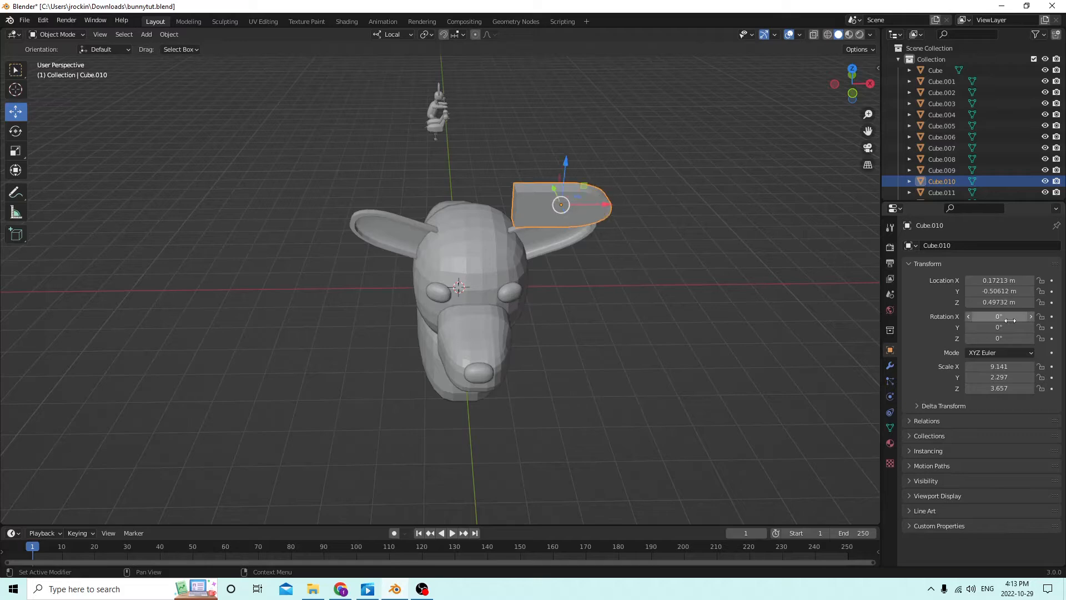
Set the spare solid ear block's Y rotation to -90° so its rounded end points upward
{"action": "left_click", "coordinate": [999, 328]}
{"action": "type", "text": "90"}
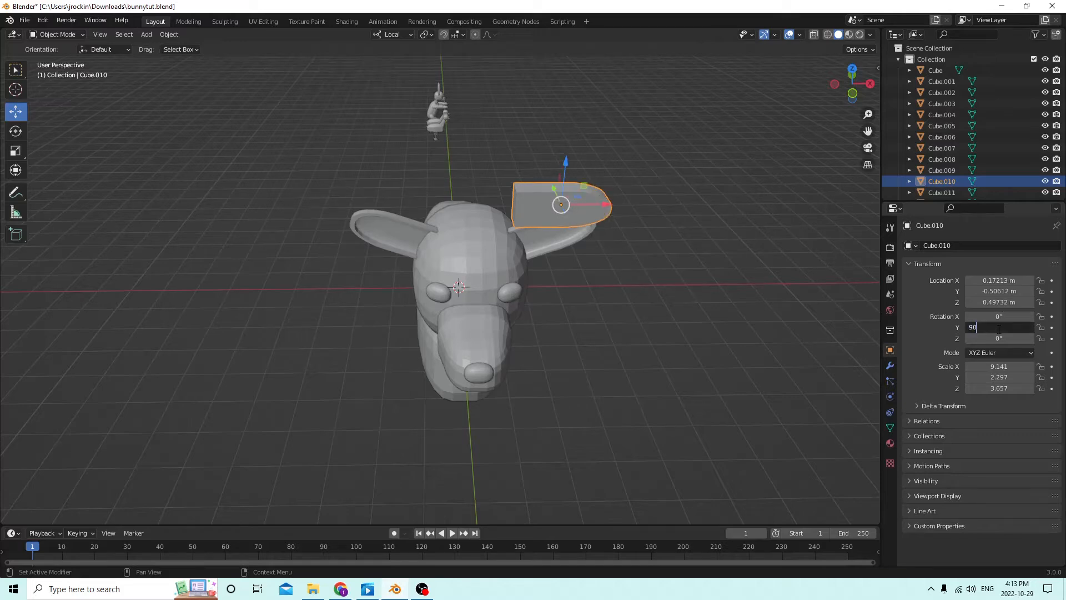
{"action": "key", "text": "Return"}
{"action": "left_click", "coordinate": [998, 327]}
{"action": "key", "text": "BackSpace"}
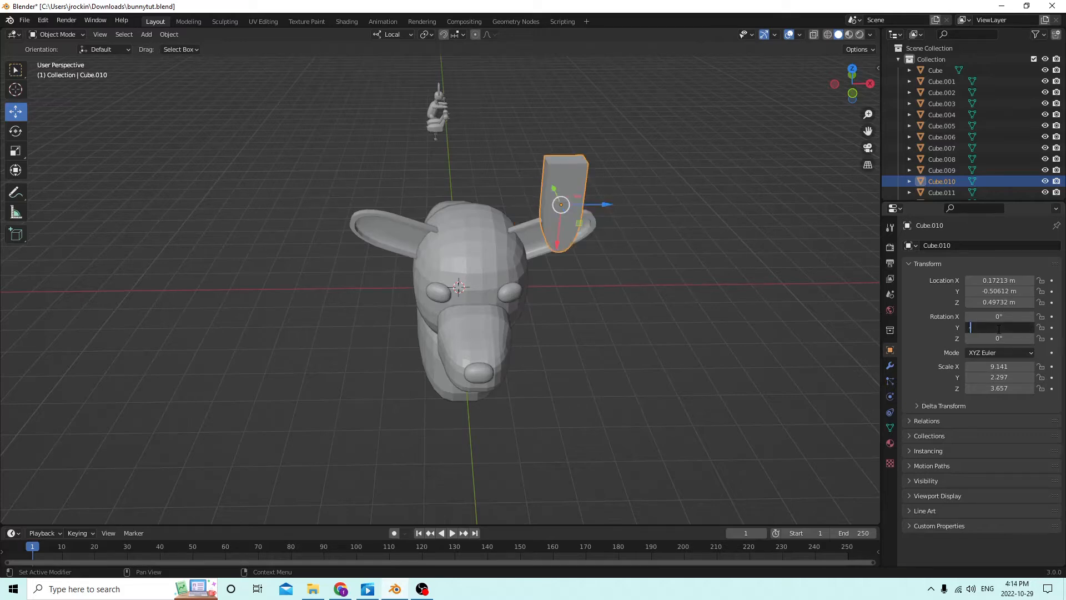
{"action": "type", "text": "-90"}
{"action": "key", "text": "Return"}
Move the upright block about 0.129 m along its local Z onto the head and raise it about 0.03 m
{"action": "middle_click_drag", "start_coordinate": [611, 185], "coordinate": [158, 102]}
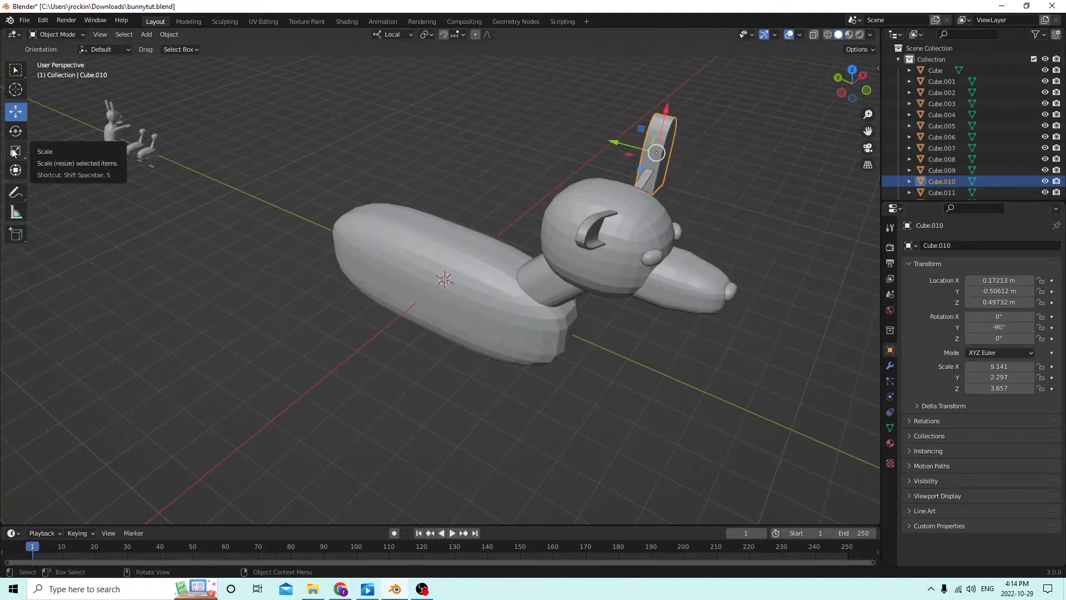
{"action": "middle_click_drag", "start_coordinate": [499, 139], "coordinate": [691, 239]}
{"action": "left_click_drag", "start_coordinate": [592, 244], "coordinate": [513, 233]}
{"action": "middle_click_drag", "start_coordinate": [512, 233], "coordinate": [500, 207]}
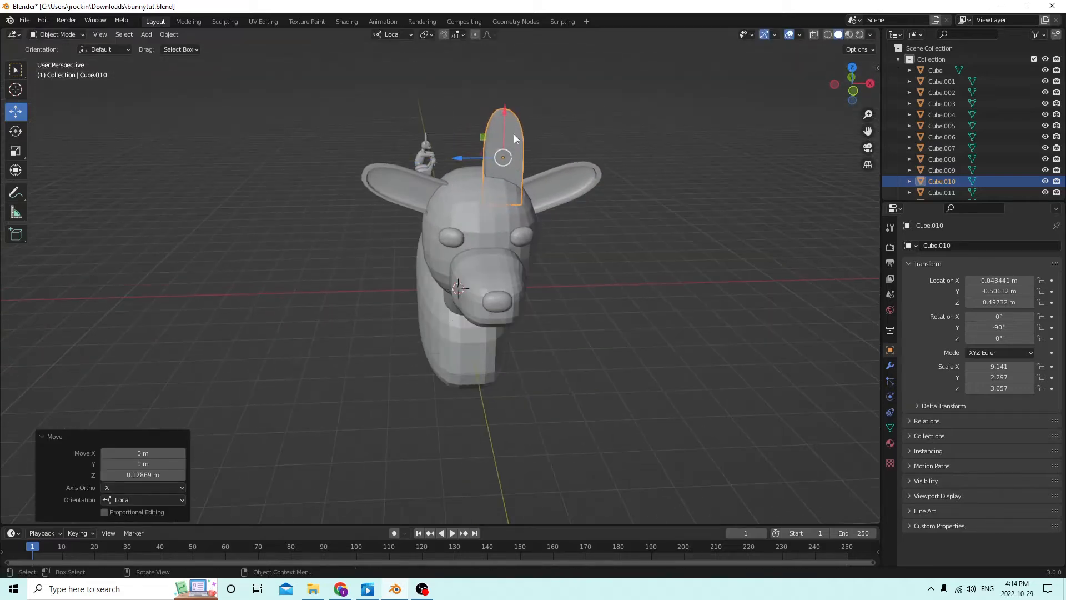
{"action": "left_click_drag", "start_coordinate": [504, 114], "coordinate": [504, 99]}
{"action": "scroll", "coordinate": [502, 105], "scroll_direction": "up", "scroll_amount": 2}
{"action": "middle_click_drag", "start_coordinate": [502, 106], "coordinate": [535, 152]}
Bevel the front and back outline edges of the upright block with 6 segments and a width of about 0.0085 m
{"action": "key", "text": "Tab"}
{"action": "middle_click_drag", "start_coordinate": [635, 182], "coordinate": [462, 278]}
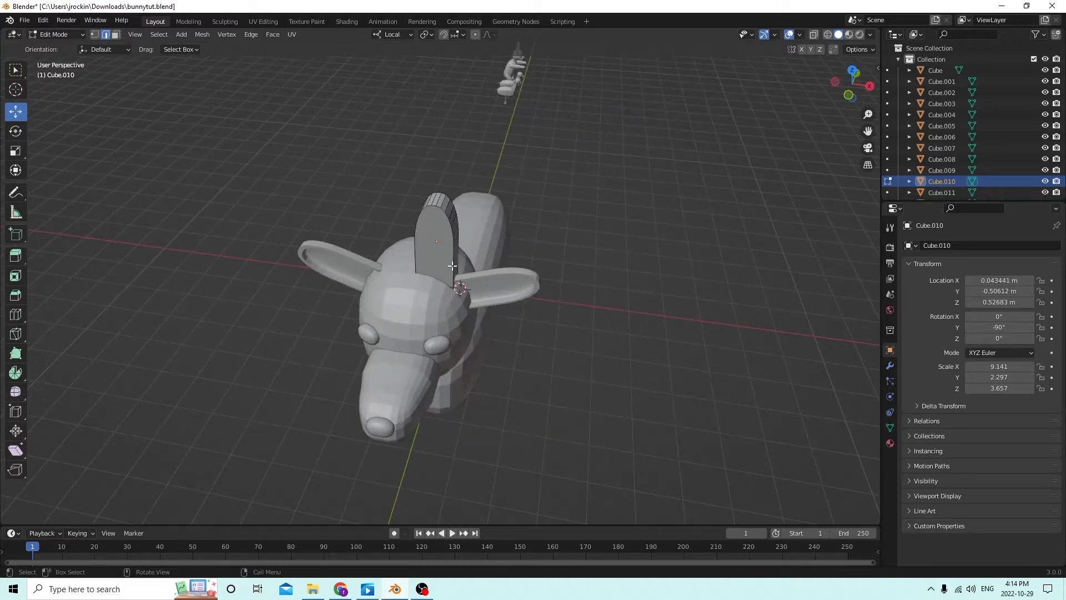
{"action": "left_click", "coordinate": [454, 267]}
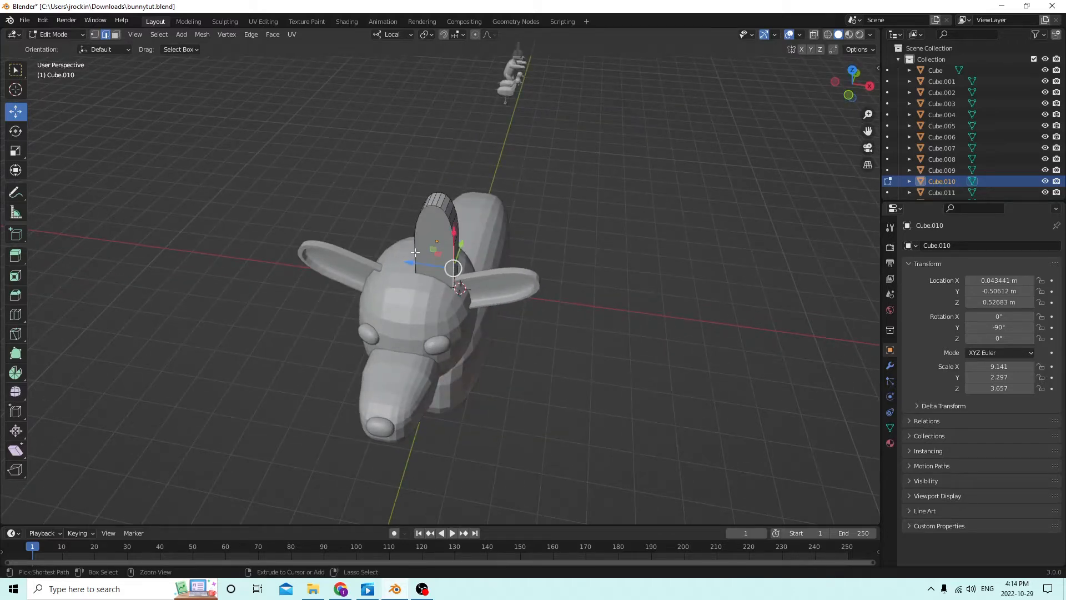
{"action": "left_click", "coordinate": [415, 253], "text": "ctrl"}
{"action": "middle_click_drag", "start_coordinate": [433, 263], "coordinate": [377, 145]}
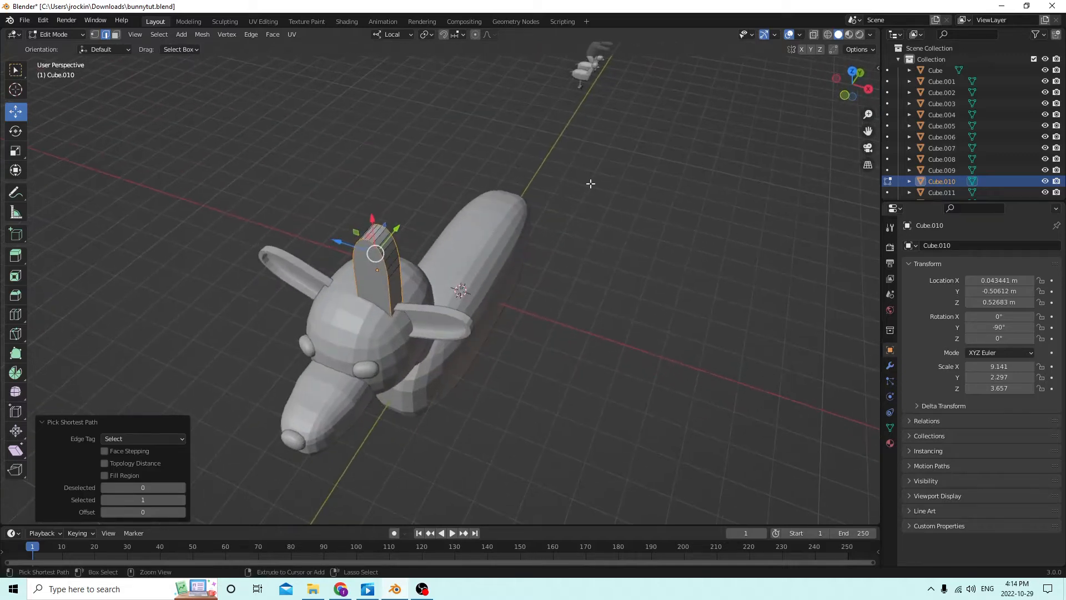
{"action": "key", "text": "ctrl+b"}
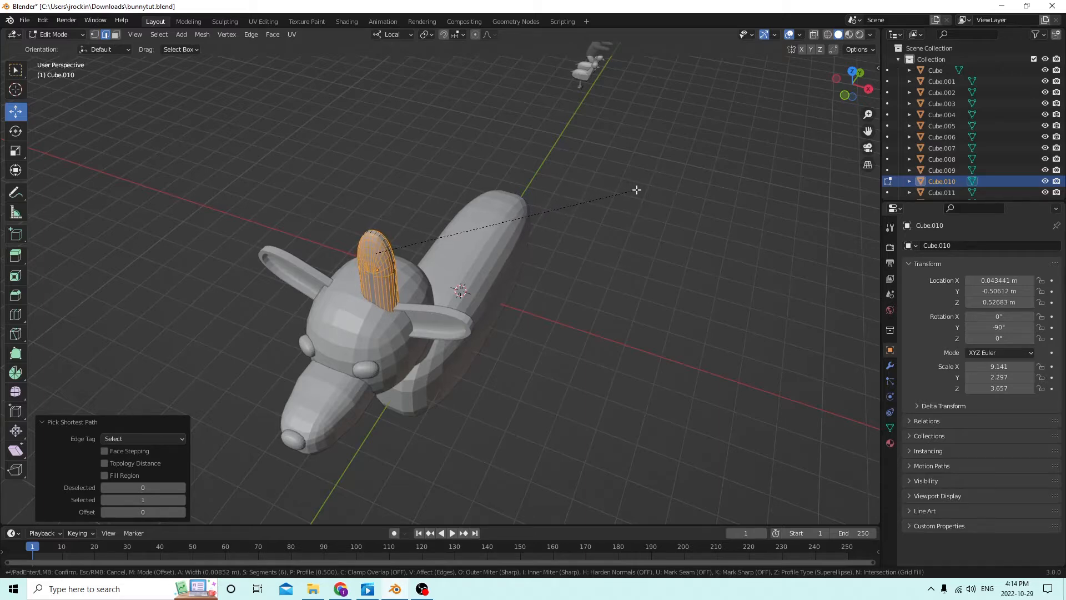
{"action": "left_click", "coordinate": [636, 189]}
{"action": "middle_click_drag", "start_coordinate": [636, 189], "coordinate": [695, 171]}
{"action": "key", "text": "Tab"}
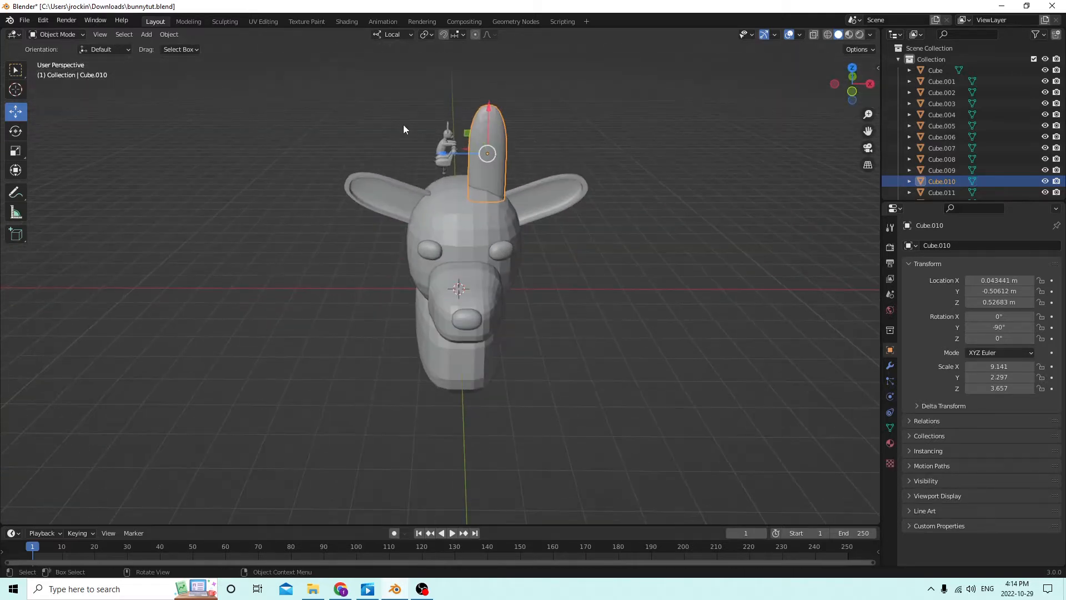
Narrow the rounded block into a horn by scaling it to about 0.464 along its local Z
{"action": "left_click", "coordinate": [15, 150]}
{"action": "middle_click_drag", "start_coordinate": [333, 169], "coordinate": [480, 207]}
{"action": "left_click_drag", "start_coordinate": [481, 208], "coordinate": [499, 207]}
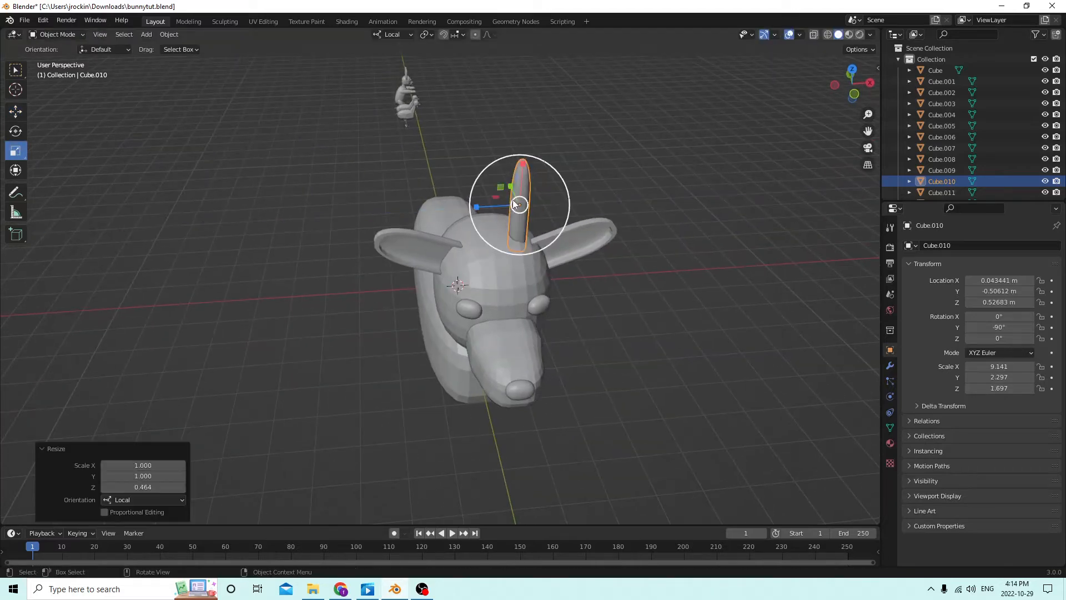
{"action": "middle_click_drag", "start_coordinate": [498, 206], "coordinate": [373, 179]}
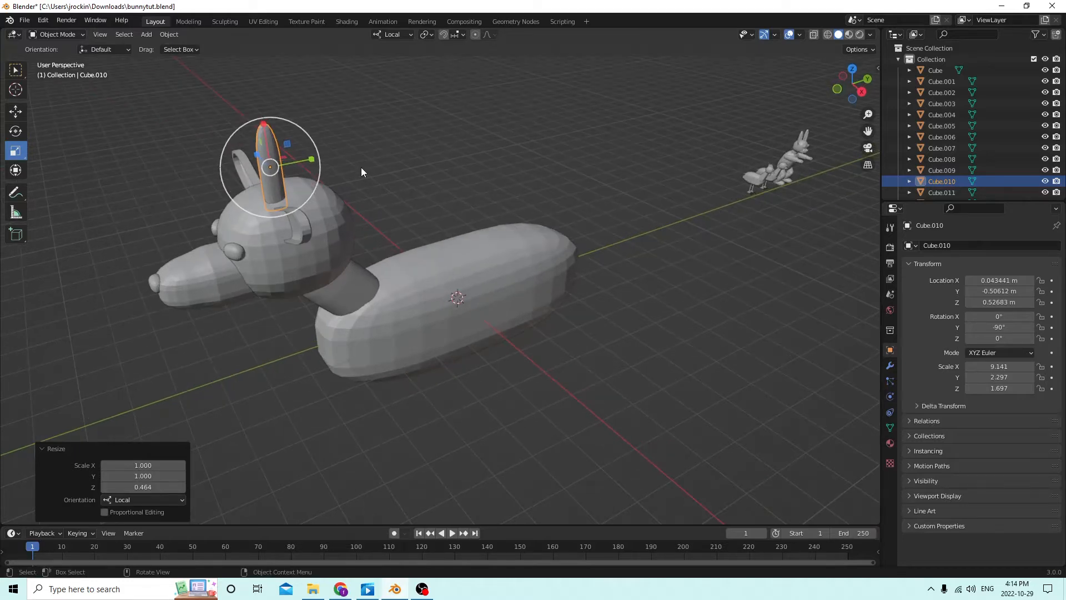
{"action": "middle_click_drag", "start_coordinate": [356, 164], "coordinate": [326, 176]}
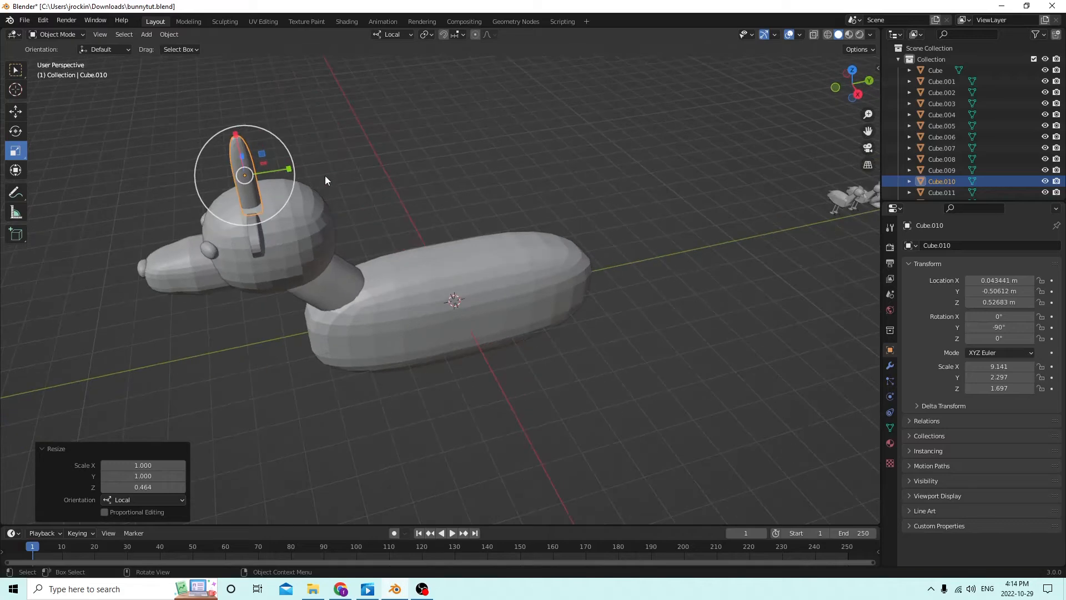
Move the horn about 0.04 m forward on the head along its local Y
{"action": "left_click", "coordinate": [16, 113]}
{"action": "middle_click_drag", "start_coordinate": [40, 115], "coordinate": [202, 144]}
{"action": "left_click_drag", "start_coordinate": [305, 178], "coordinate": [264, 174]}
{"action": "middle_click_drag", "start_coordinate": [264, 173], "coordinate": [368, 149]}
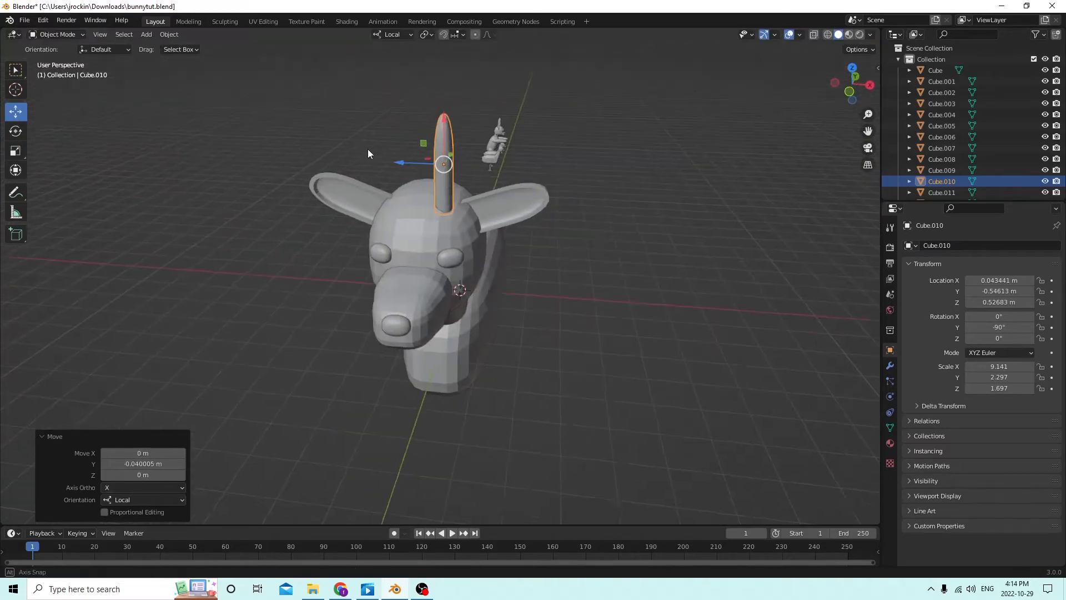
Scale the horn down uniformly and stretch it about 1.554 times along its local X, reaching scales of about 10.97, 1.78 and 1.31
{"action": "left_click", "coordinate": [16, 150]}
{"action": "middle_click_drag", "start_coordinate": [149, 131], "coordinate": [332, 117]}
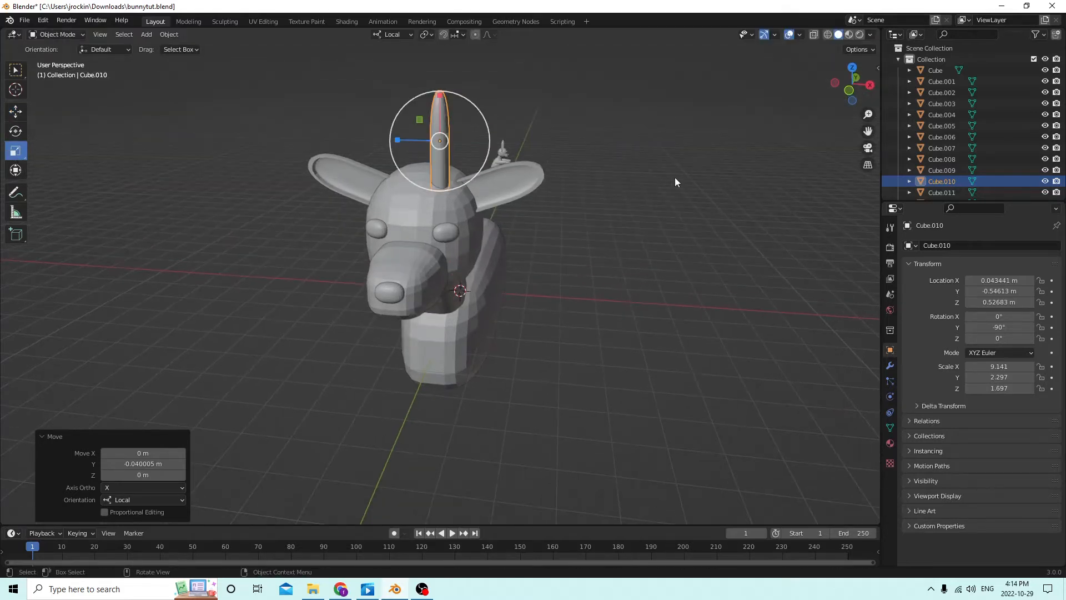
{"action": "key", "text": "s"}
{"action": "left_click", "coordinate": [614, 169]}
{"action": "middle_click_drag", "start_coordinate": [614, 169], "coordinate": [342, 149]}
{"action": "left_click_drag", "start_coordinate": [373, 148], "coordinate": [362, 116]}
{"action": "middle_click_drag", "start_coordinate": [362, 115], "coordinate": [397, 157]}
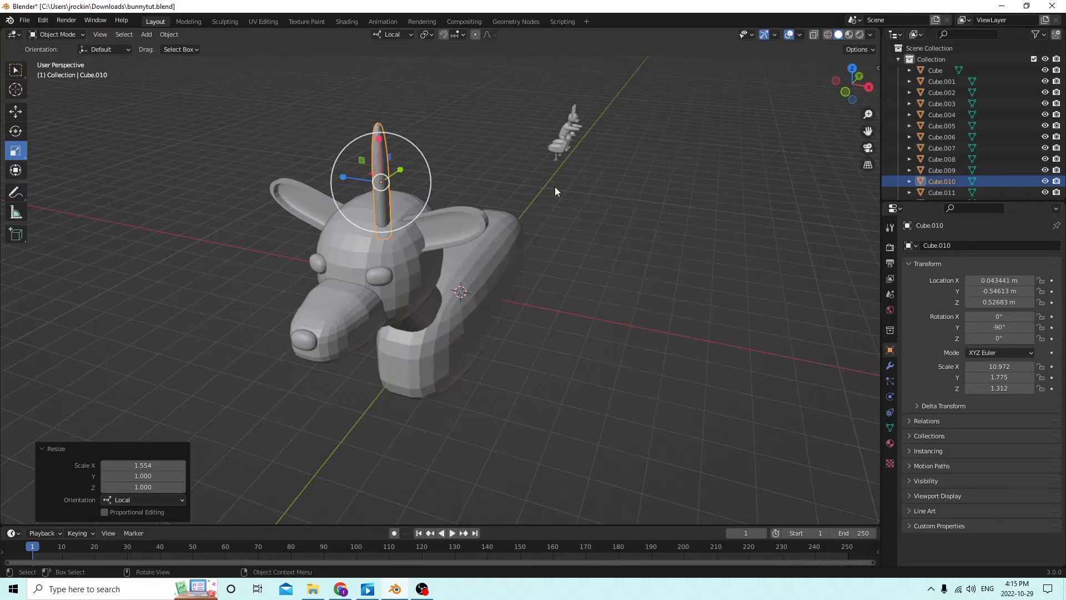
{"action": "middle_click_drag", "start_coordinate": [554, 187], "coordinate": [144, 152]}
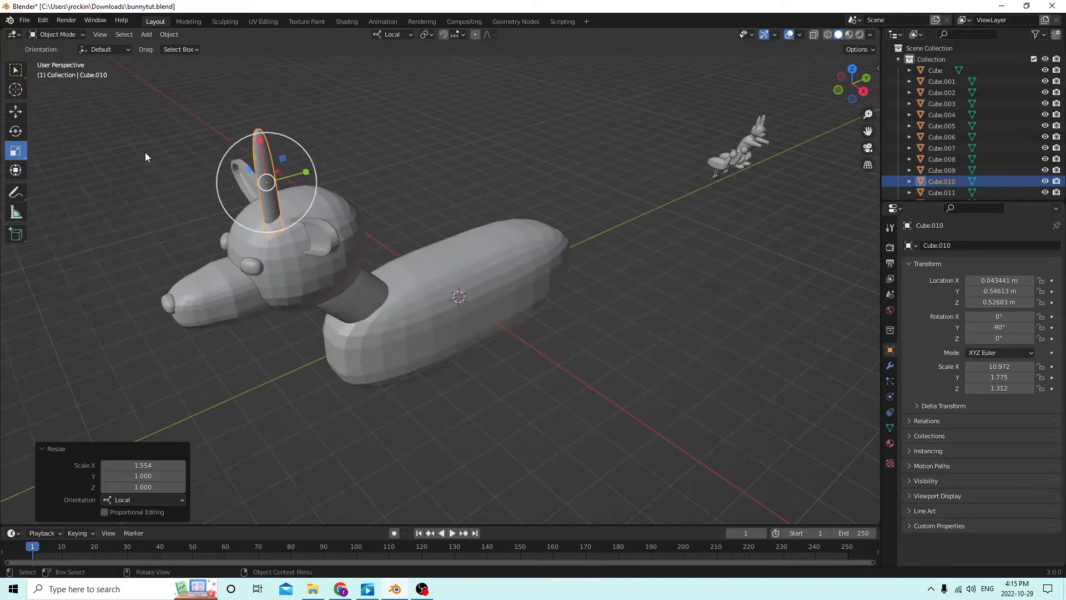
{"action": "left_click", "coordinate": [15, 131]}
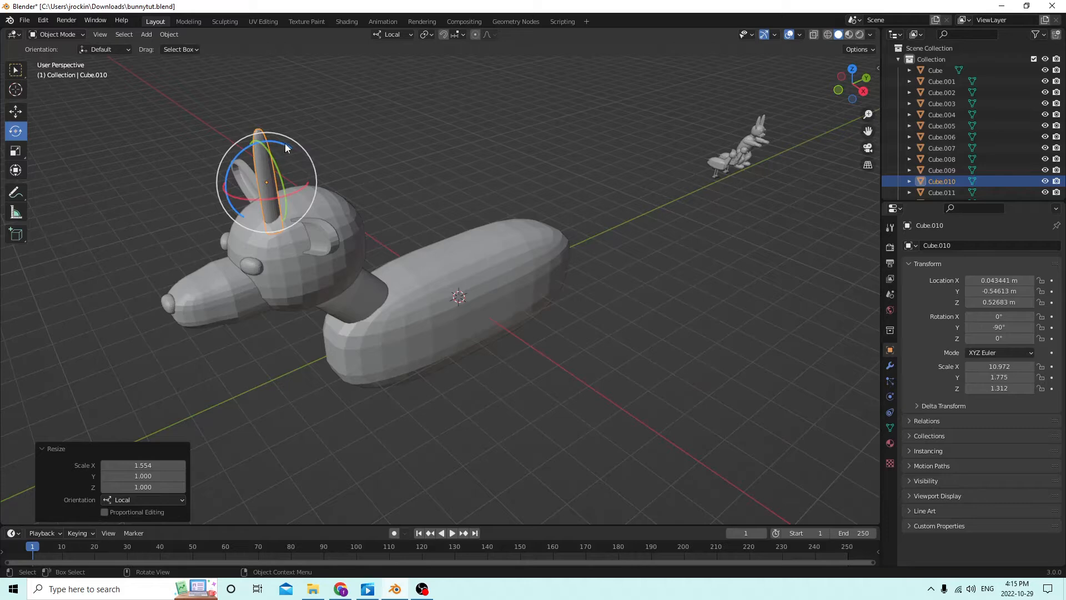
{"action": "left_click_drag", "start_coordinate": [285, 143], "coordinate": [309, 155]}
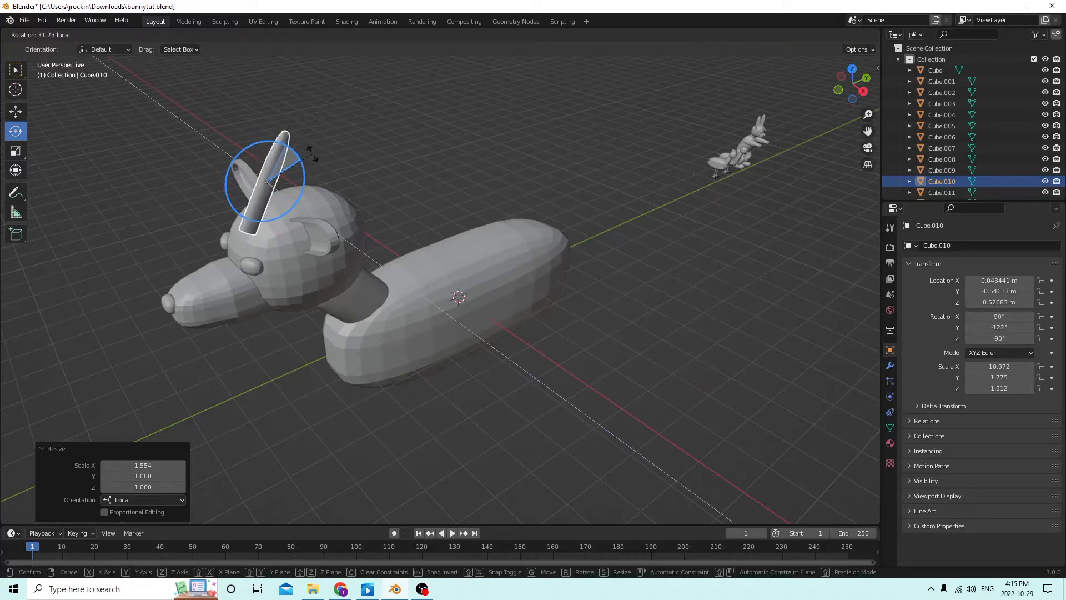
{"action": "right_click", "coordinate": [312, 157]}
Try a Y rotation of -100° on the horn and return it to -90°
{"action": "middle_click_drag", "start_coordinate": [413, 160], "coordinate": [385, 157]}
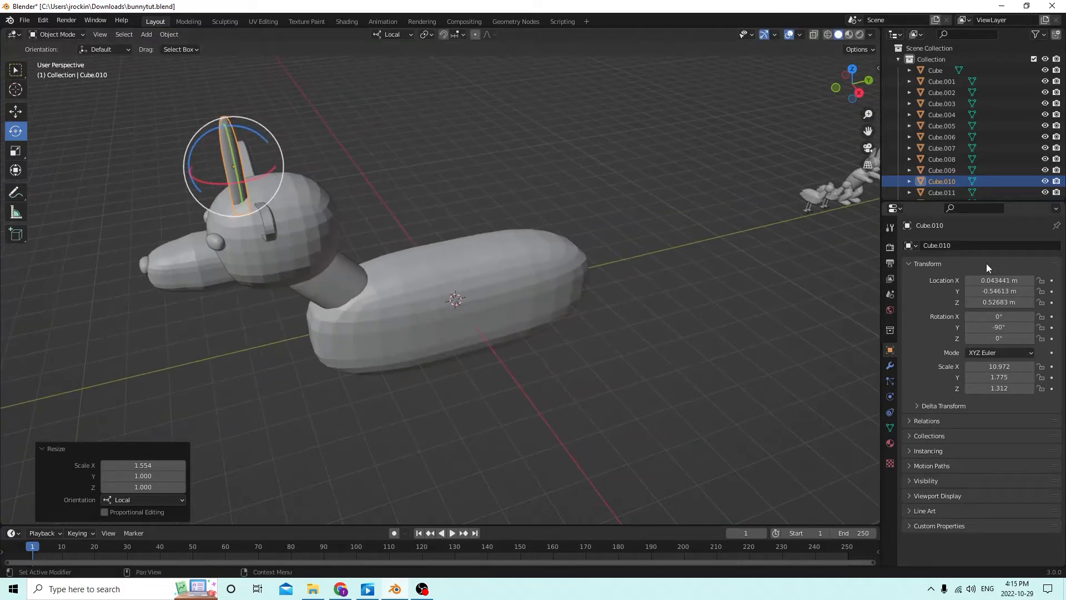
{"action": "left_click", "coordinate": [1001, 327]}
{"action": "key", "text": "BackSpace"}
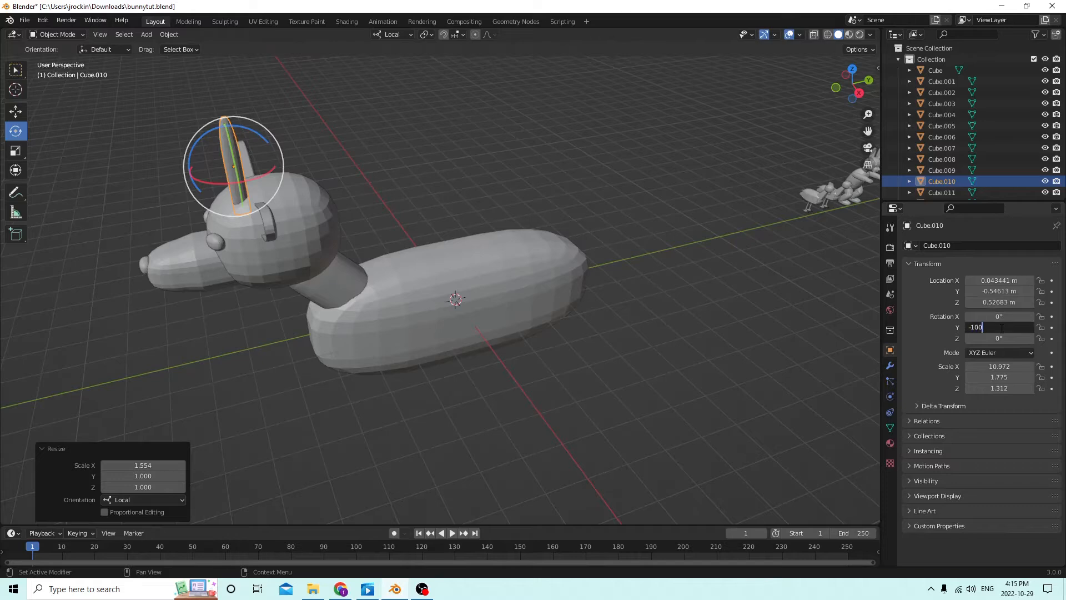
{"action": "key", "text": "Return"}
{"action": "middle_click_drag", "start_coordinate": [576, 239], "coordinate": [657, 229]}
{"action": "left_click", "coordinate": [1019, 327]}
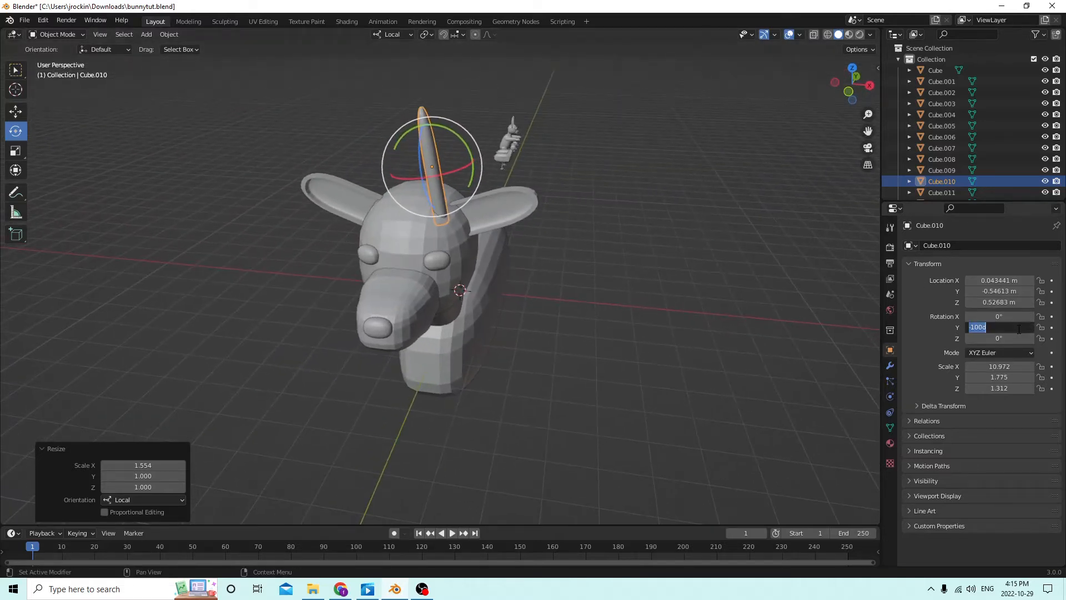
{"action": "type", "text": "-90"}
{"action": "key", "text": "Return"}
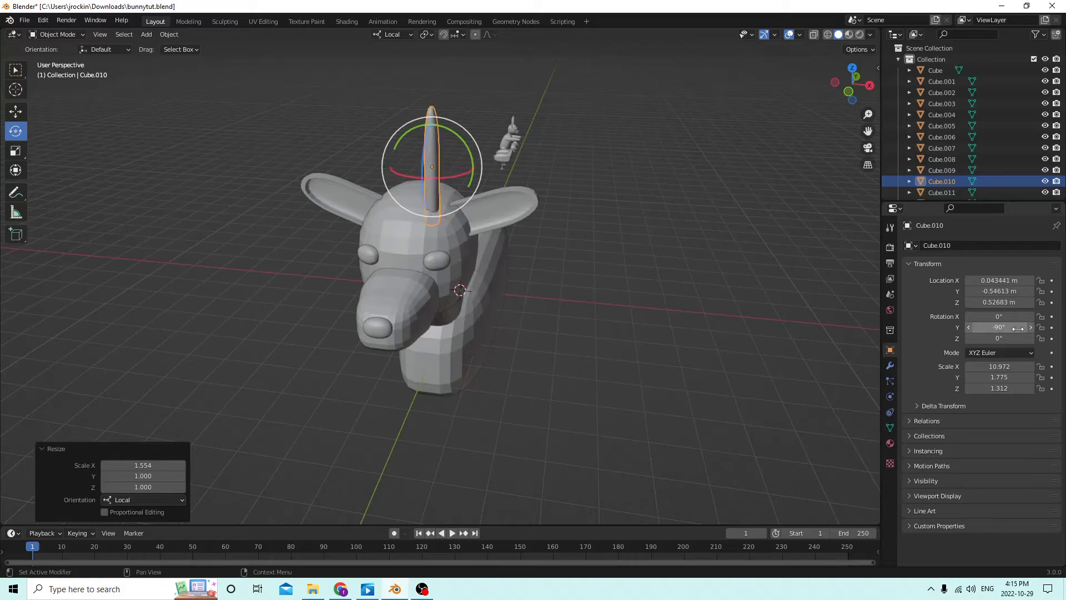
Try an X rotation of 15° on the horn and reset it to 0°
{"action": "middle_click_drag", "start_coordinate": [767, 241], "coordinate": [675, 252]}
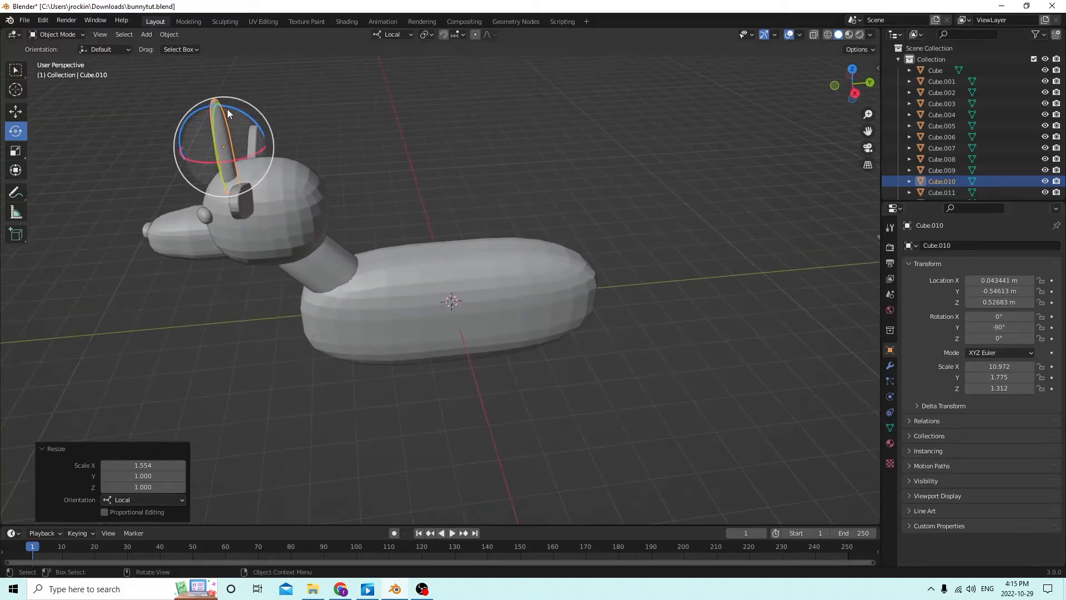
{"action": "left_click", "coordinate": [1011, 317]}
{"action": "type", "text": "1"}
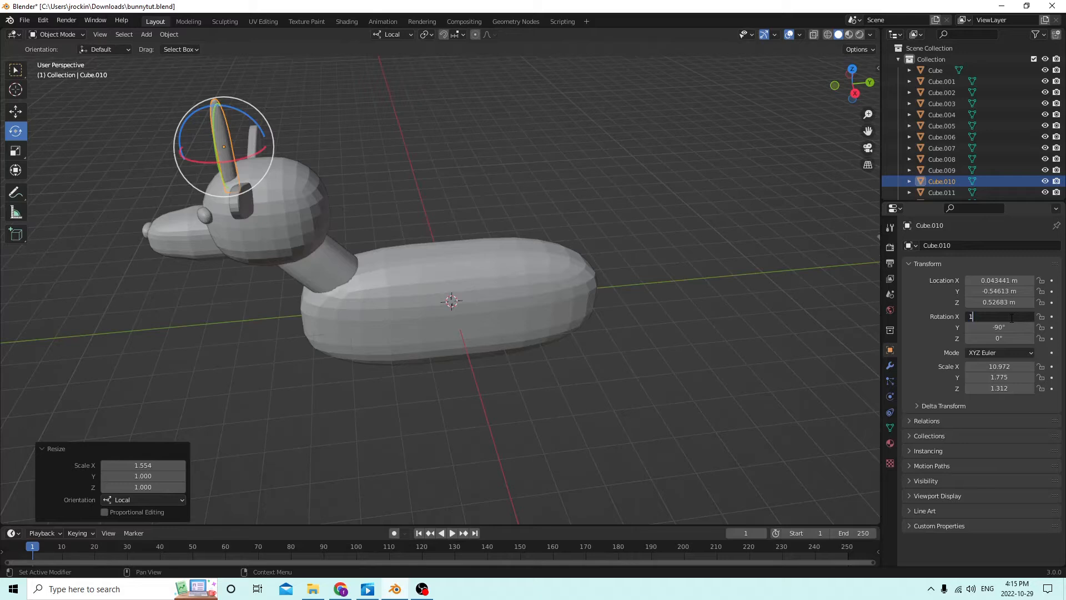
{"action": "type", "text": "5"}
{"action": "key", "text": "Return"}
{"action": "left_click", "coordinate": [1010, 317]}
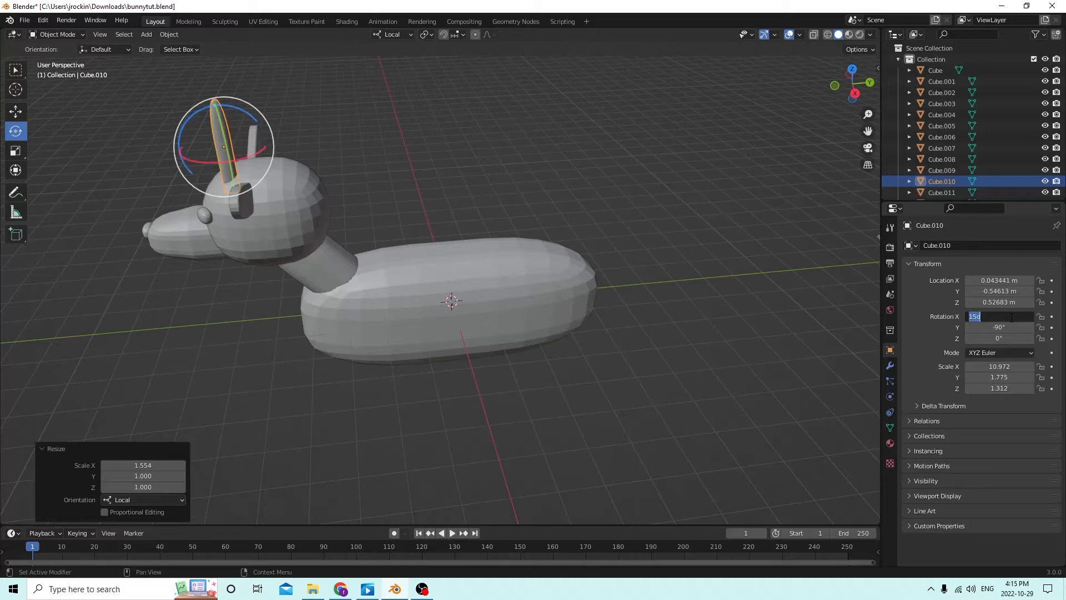
{"action": "type", "text": "0"}
{"action": "key", "text": "Return"}
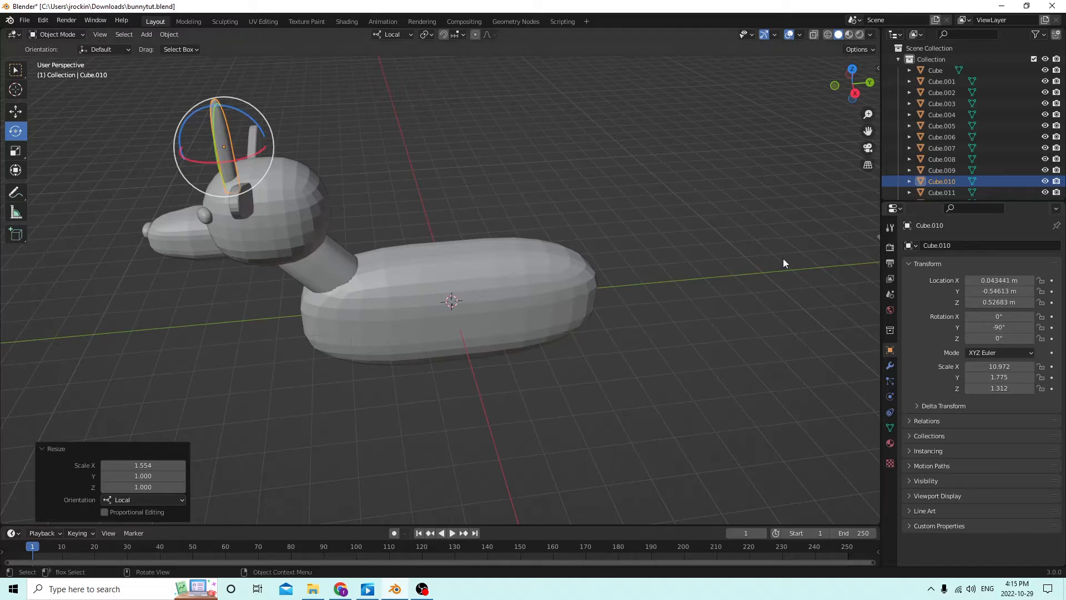
{"action": "left_click_drag", "start_coordinate": [246, 119], "coordinate": [253, 126]}
{"action": "key", "text": "Escape"}
{"action": "mouse_move", "coordinate": [271, 135]}
{"action": "middle_mouse_down"}
{"action": "mouse_move", "coordinate": [338, 131]}
{"action": "mouse_move", "coordinate": [265, 122]}
{"action": "middle_mouse_up"}
{"action": "left_click_drag", "start_coordinate": [267, 128], "coordinate": [320, 144]}
{"action": "key", "text": "Escape"}
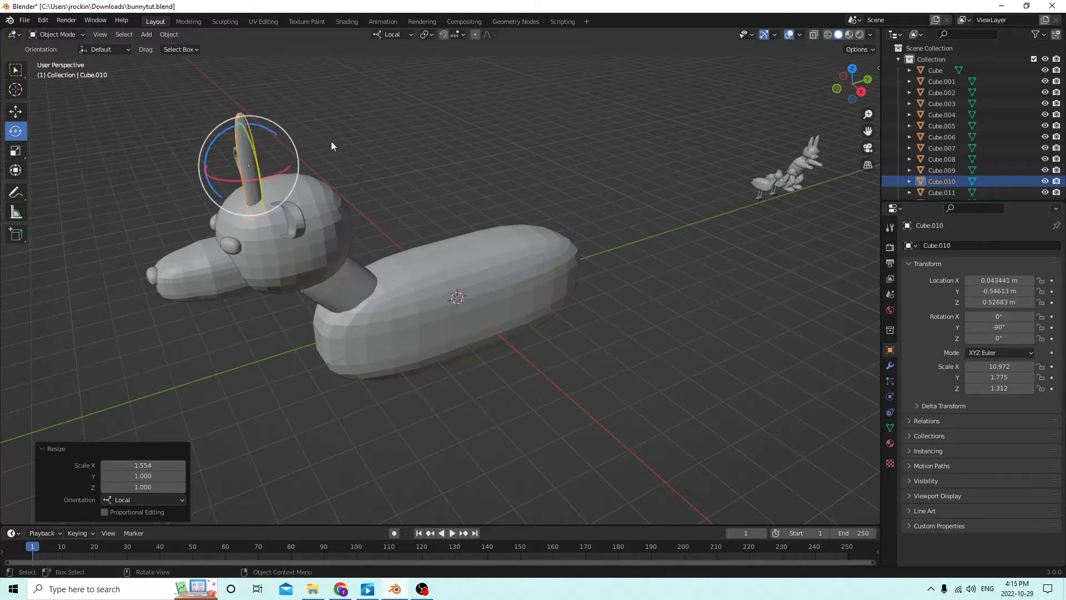
Tilt the horn backward about 26° around its local Z axis
{"action": "middle_click_drag", "start_coordinate": [712, 253], "coordinate": [311, 152]}
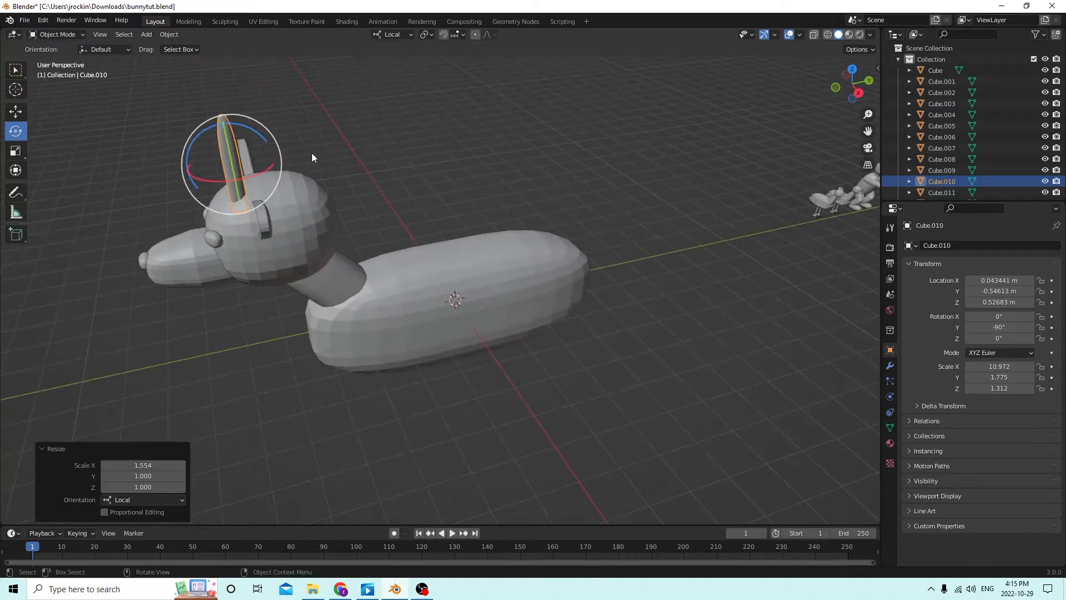
{"action": "left_click_drag", "start_coordinate": [254, 129], "coordinate": [283, 136]}
{"action": "middle_click_drag", "start_coordinate": [288, 142], "coordinate": [400, 167]}
Move the tilted horn about 0.029 m along its local Y and nudge it about 0.002 m along its local X
{"action": "left_click", "coordinate": [16, 110]}
{"action": "middle_click_drag", "start_coordinate": [64, 108], "coordinate": [232, 185]}
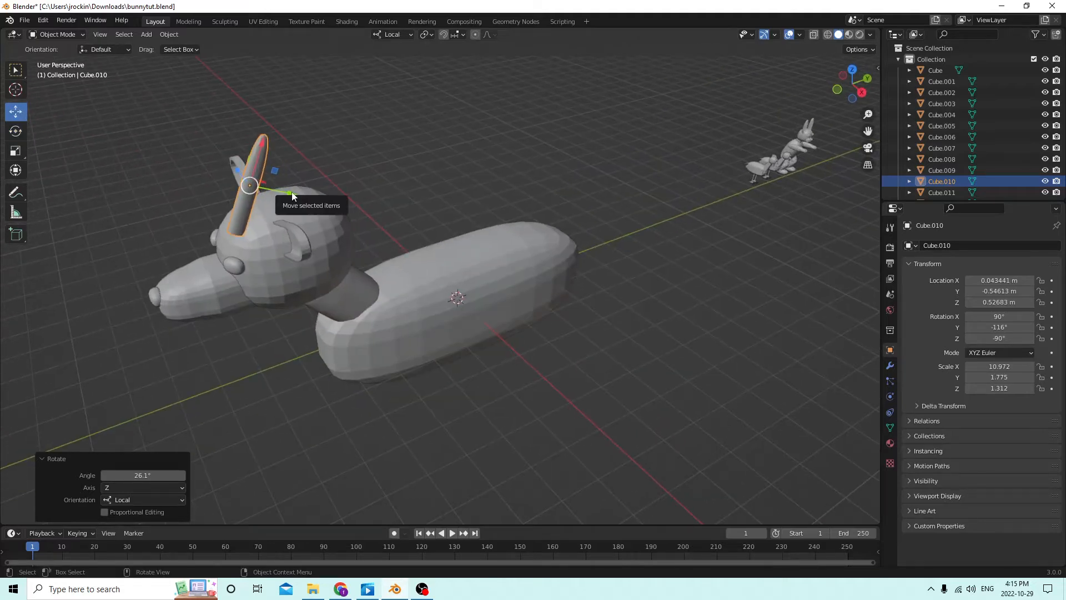
{"action": "left_click_drag", "start_coordinate": [292, 195], "coordinate": [269, 158]}
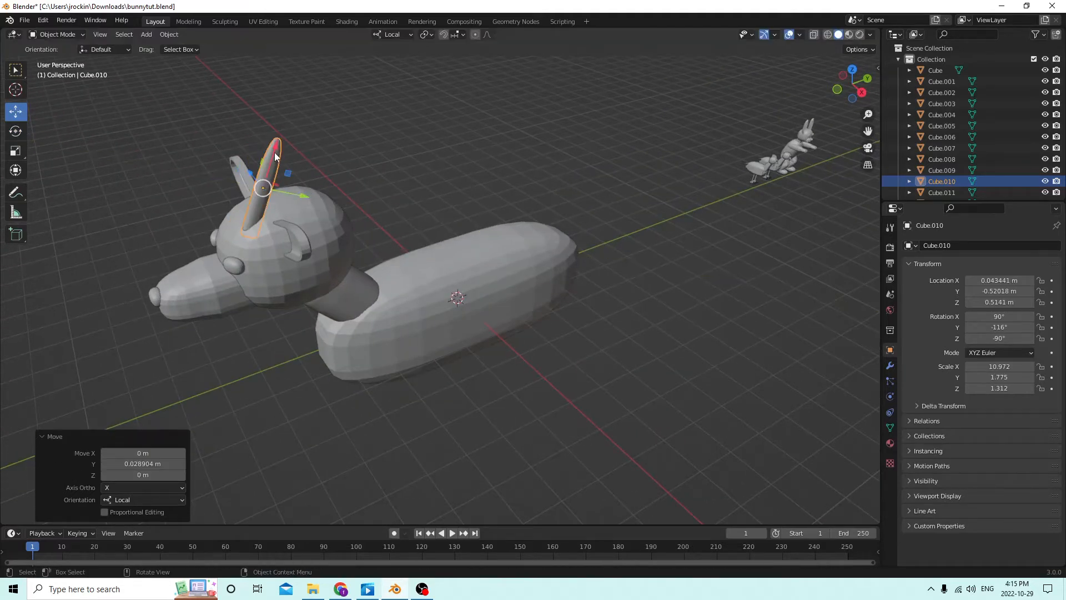
{"action": "middle_click_drag", "start_coordinate": [278, 151], "coordinate": [372, 155]}
Duplicate the horn in place and set the copy's X location to -0.043441 m to mirror it across the head
{"action": "key", "text": "shift+d"}
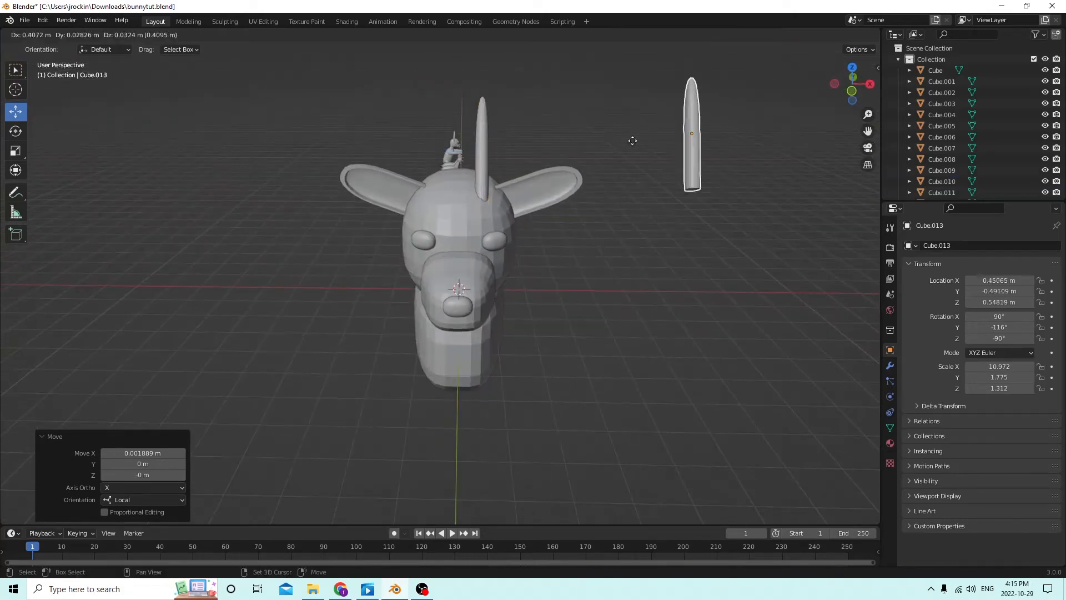
{"action": "right_click", "coordinate": [645, 142]}
{"action": "left_click", "coordinate": [986, 276]}
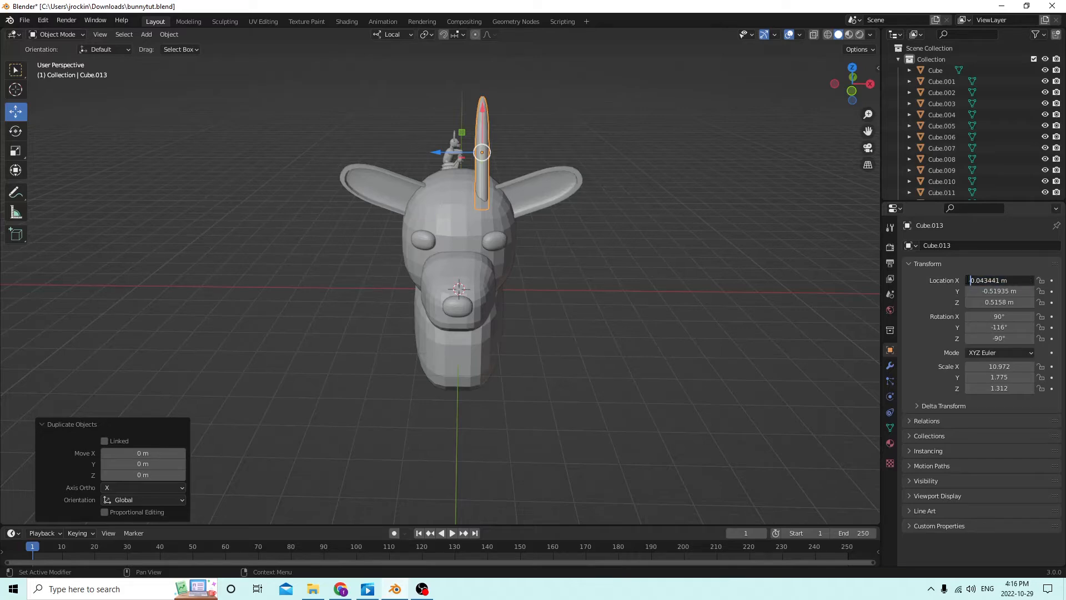
{"action": "type", "text": "-"}
{"action": "key", "text": "Return"}
Add a 0.02 m cube mesh at the world origin
{"action": "middle_click_drag", "start_coordinate": [618, 215], "coordinate": [468, 167]}
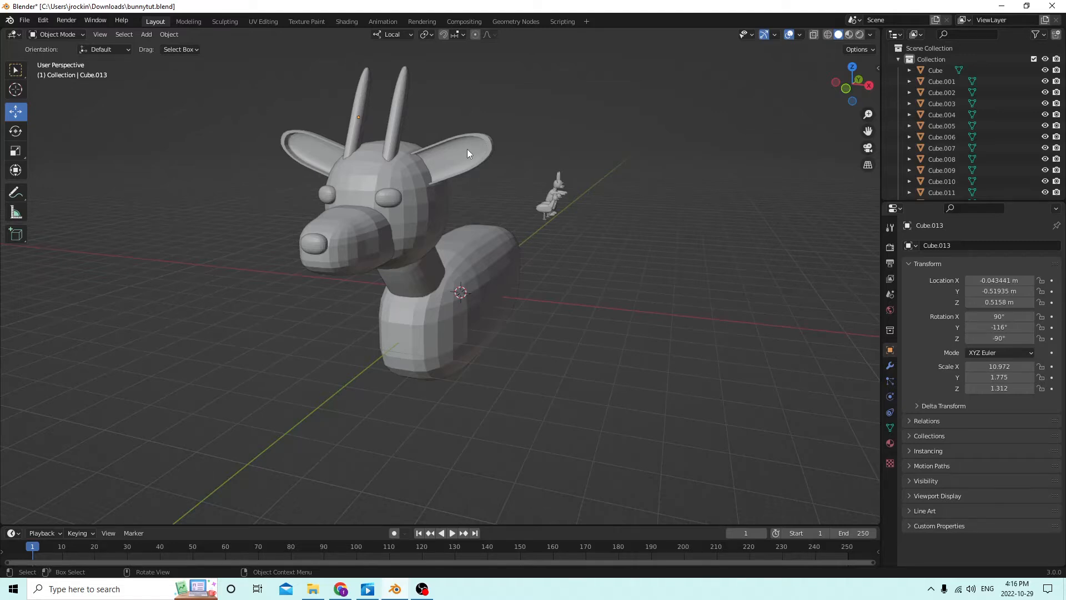
{"action": "middle_click_drag", "start_coordinate": [468, 149], "coordinate": [424, 148]}
{"action": "middle_click_drag", "start_coordinate": [541, 168], "coordinate": [468, 166]}
{"action": "key", "text": "shift+a"}
{"action": "mouse_move", "coordinate": [468, 158]}
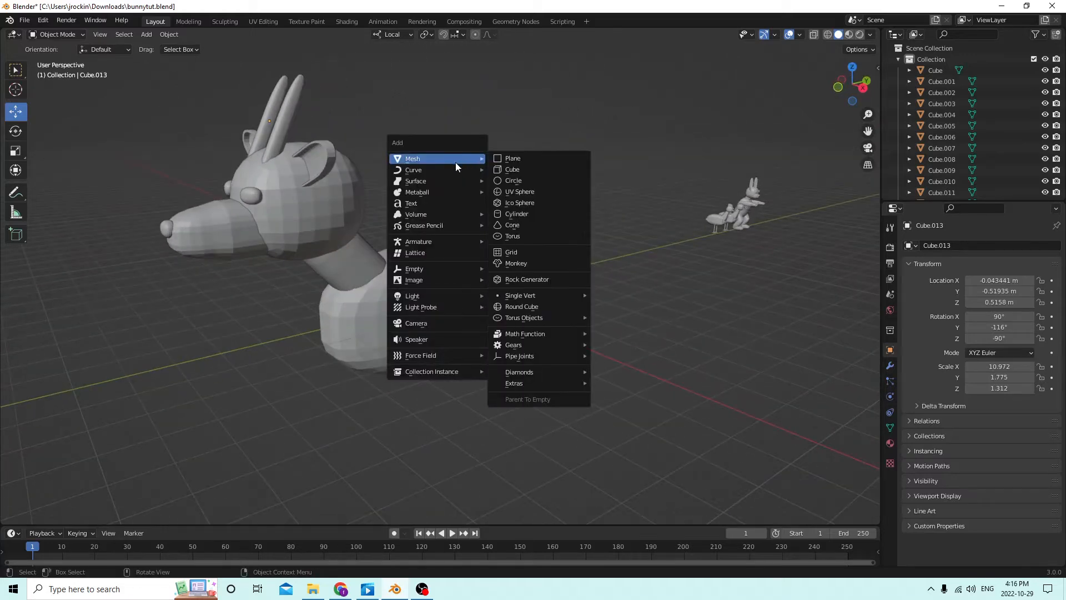
{"action": "left_click", "coordinate": [512, 169]}
{"action": "key", "text": "KP_Decimal"}
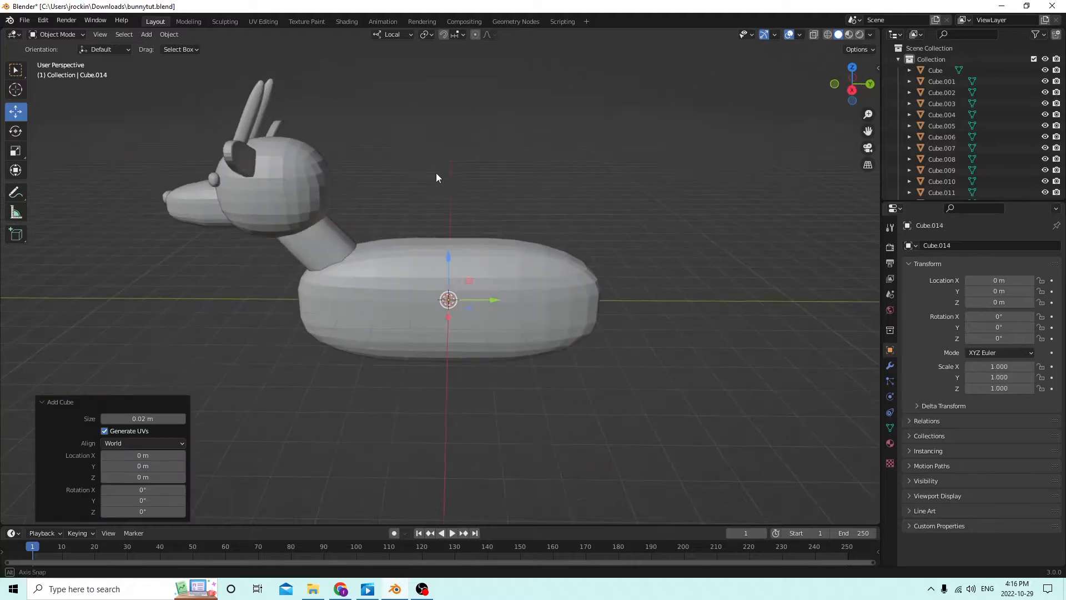
Move the new cube to the snout tip at Y -0.80352 m and Z 0.26579 m, and scale it uniformly to about 4.877
{"action": "left_click_drag", "start_coordinate": [501, 299], "coordinate": [167, 170]}
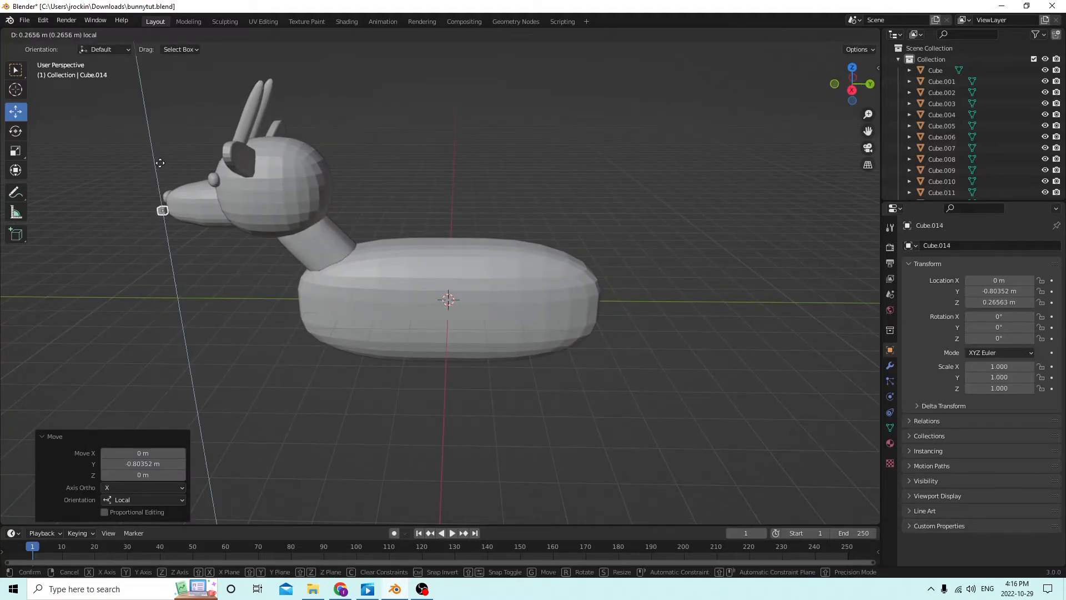
{"action": "middle_click_drag", "start_coordinate": [167, 170], "coordinate": [288, 178]}
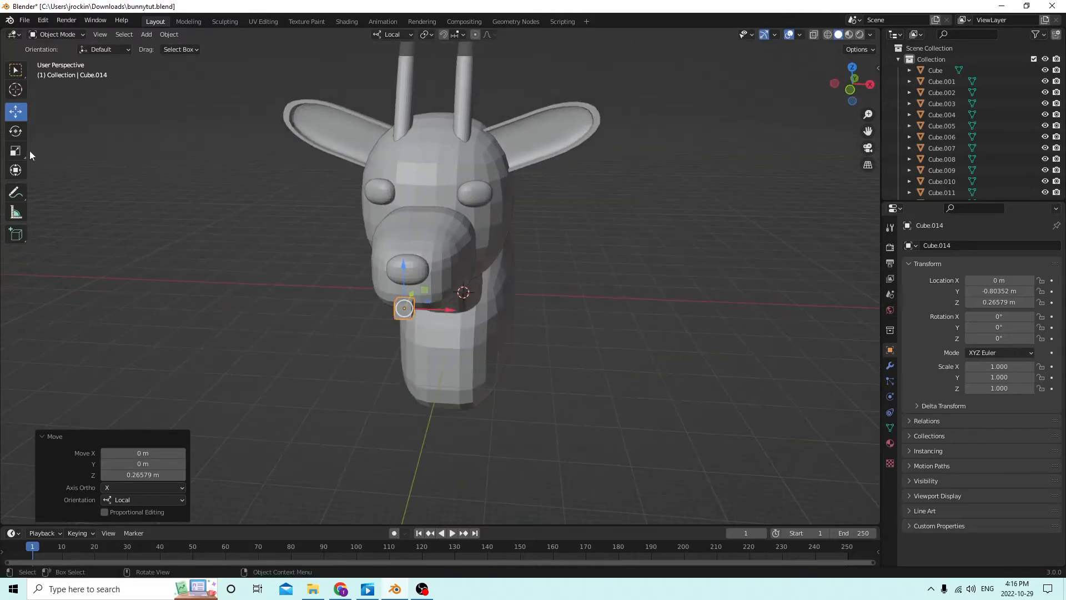
{"action": "key", "text": "s"}
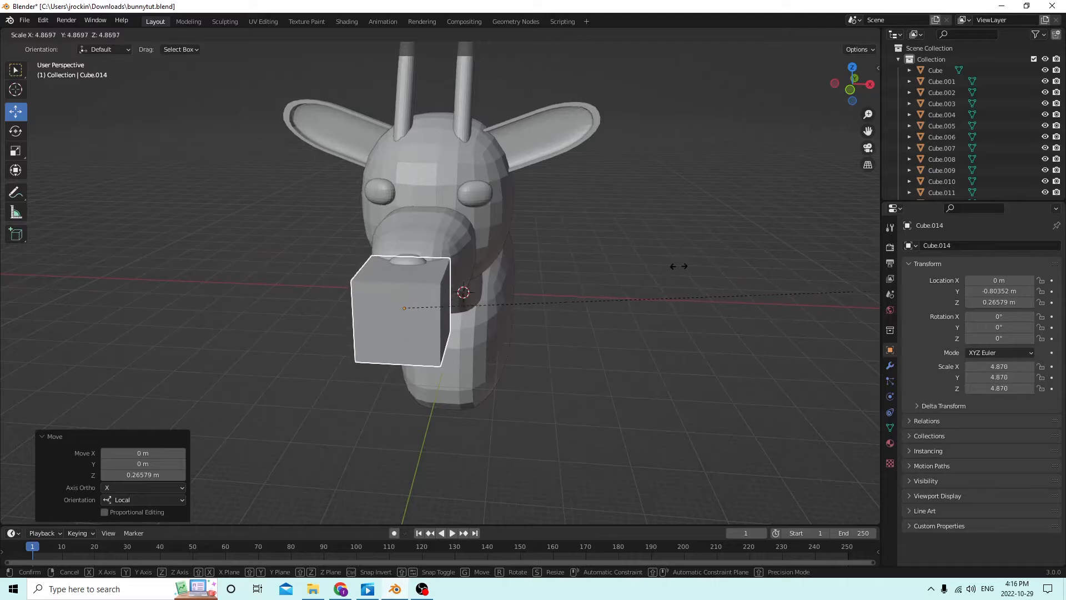
{"action": "left_click", "coordinate": [589, 265]}
{"action": "middle_click_drag", "start_coordinate": [589, 266], "coordinate": [581, 259]}
{"action": "mouse_move", "coordinate": [498, 264]}
{"action": "middle_mouse_down"}
{"action": "mouse_move", "coordinate": [484, 279]}
{"action": "mouse_move", "coordinate": [485, 269]}
{"action": "middle_mouse_up"}
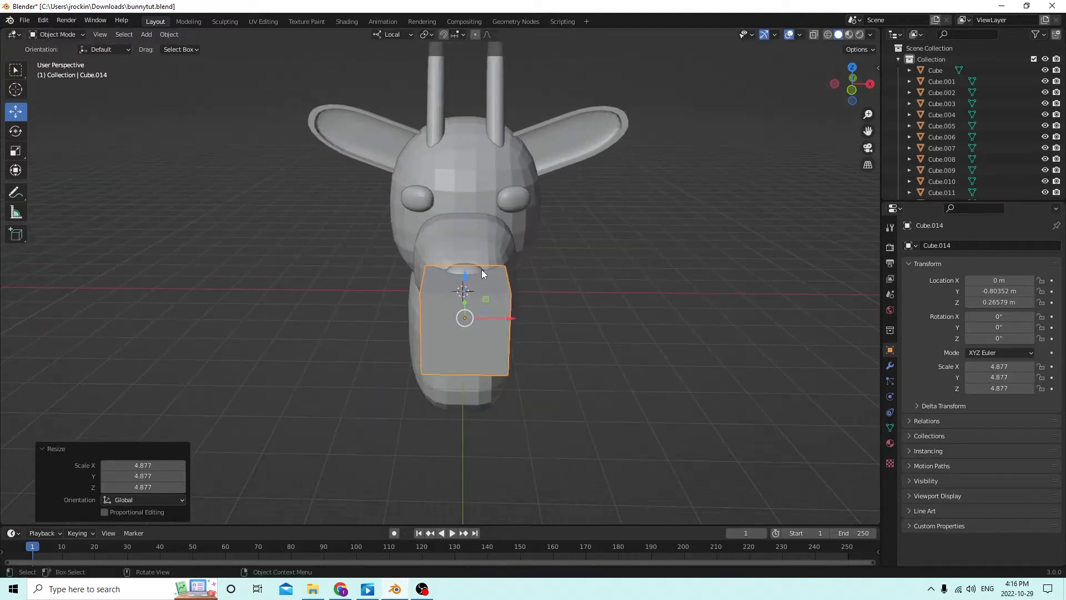
Add two evenly spaced vertical loop cuts around the cube, dividing its width into three sections
{"action": "key", "text": "Tab"}
{"action": "key", "text": "ctrl+r"}
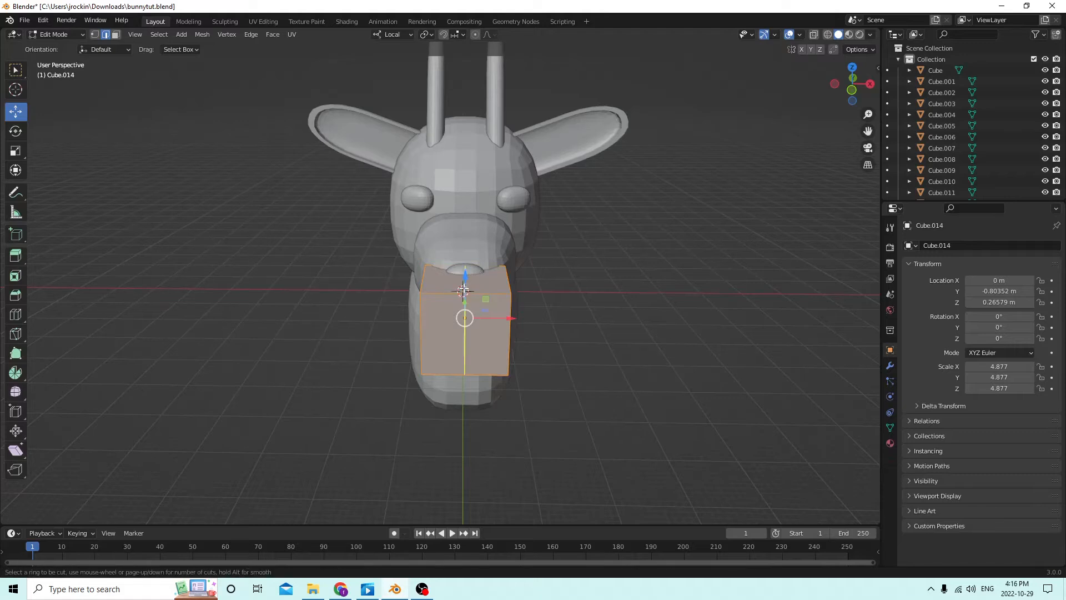
{"action": "scroll", "coordinate": [458, 290], "scroll_direction": "up", "scroll_amount": 1}
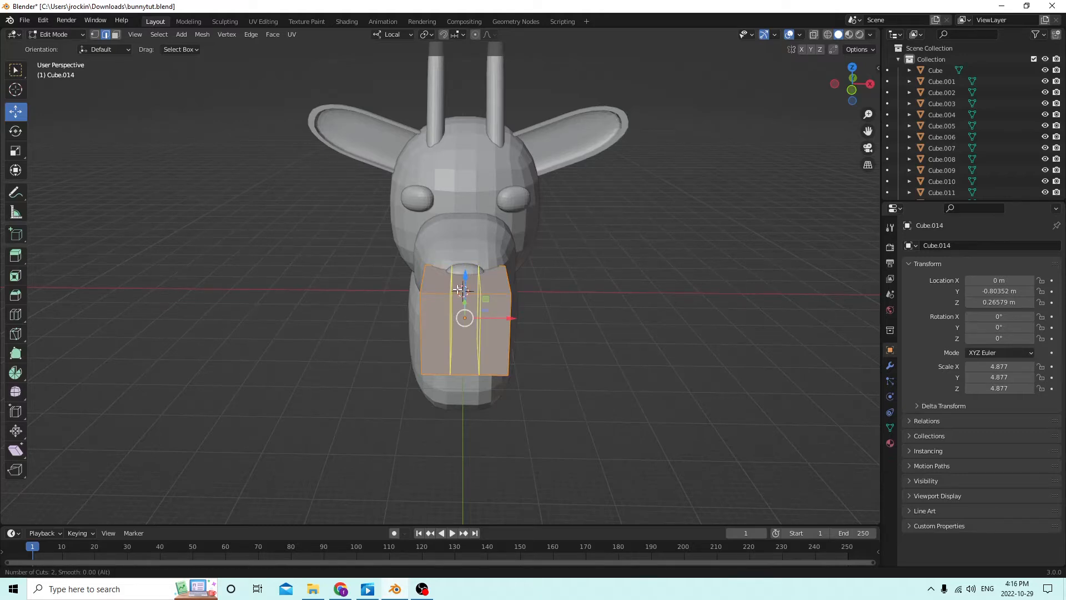
{"action": "left_click", "coordinate": [458, 289]}
{"action": "right_click", "coordinate": [463, 289]}
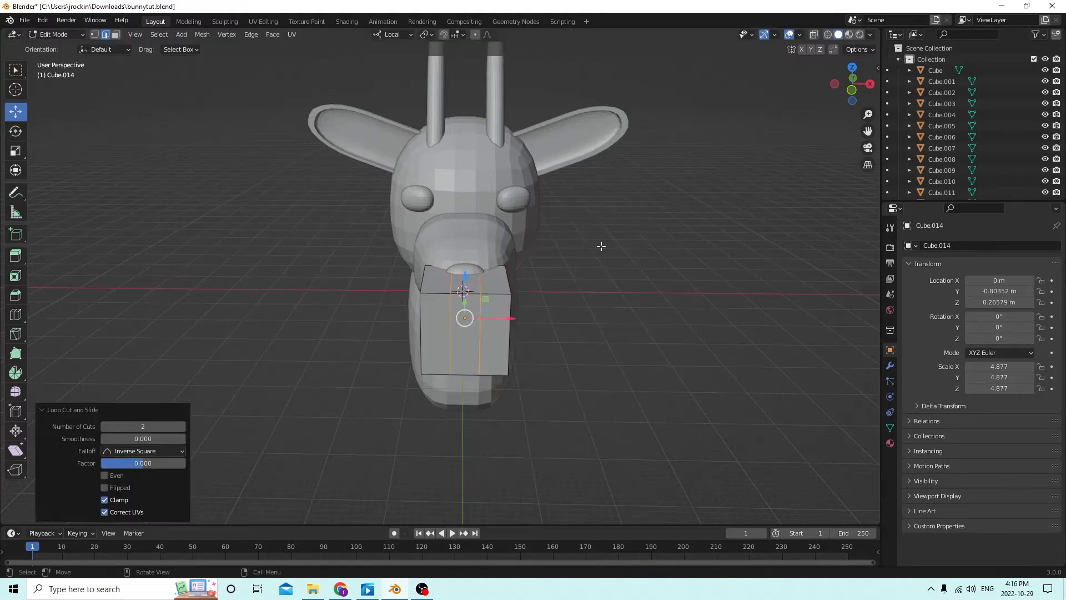
Flatten and widen the cube into a slab, scaling it to about 0.755 on Z and 7.419 on X
{"action": "middle_click_drag", "start_coordinate": [602, 246], "coordinate": [561, 207]}
{"action": "key", "text": "Tab"}
{"action": "key", "text": "Tab"}
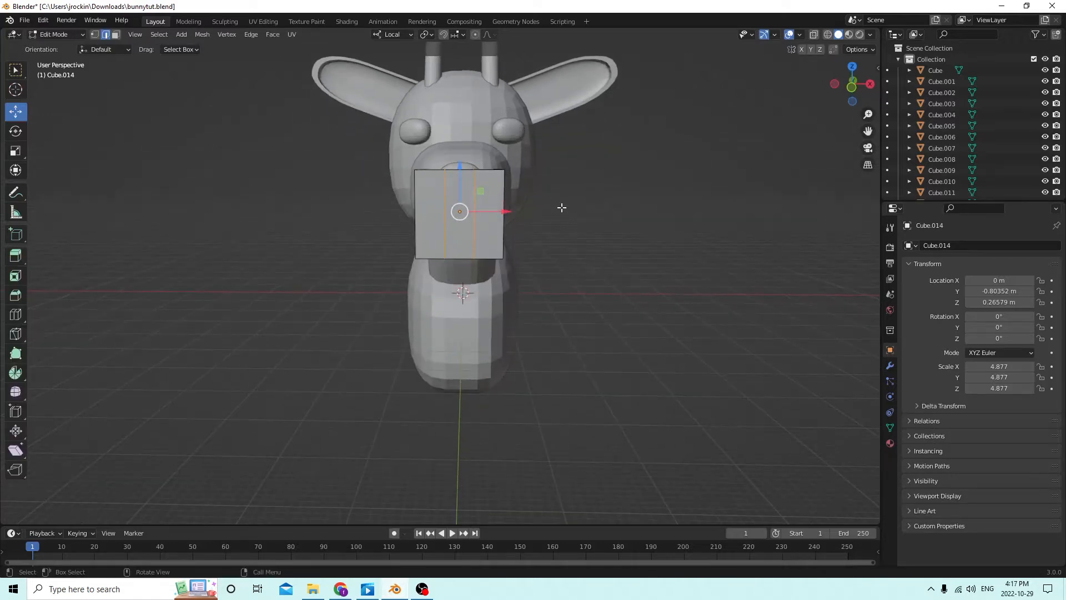
{"action": "left_click", "coordinate": [15, 155]}
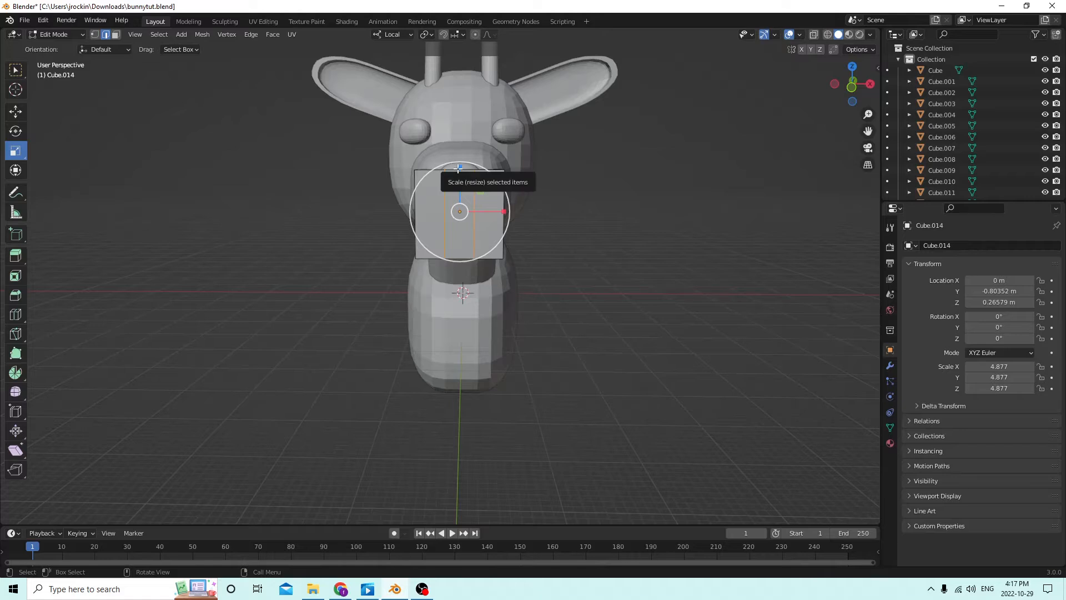
{"action": "key", "text": "Tab"}
{"action": "left_click", "coordinate": [15, 151]}
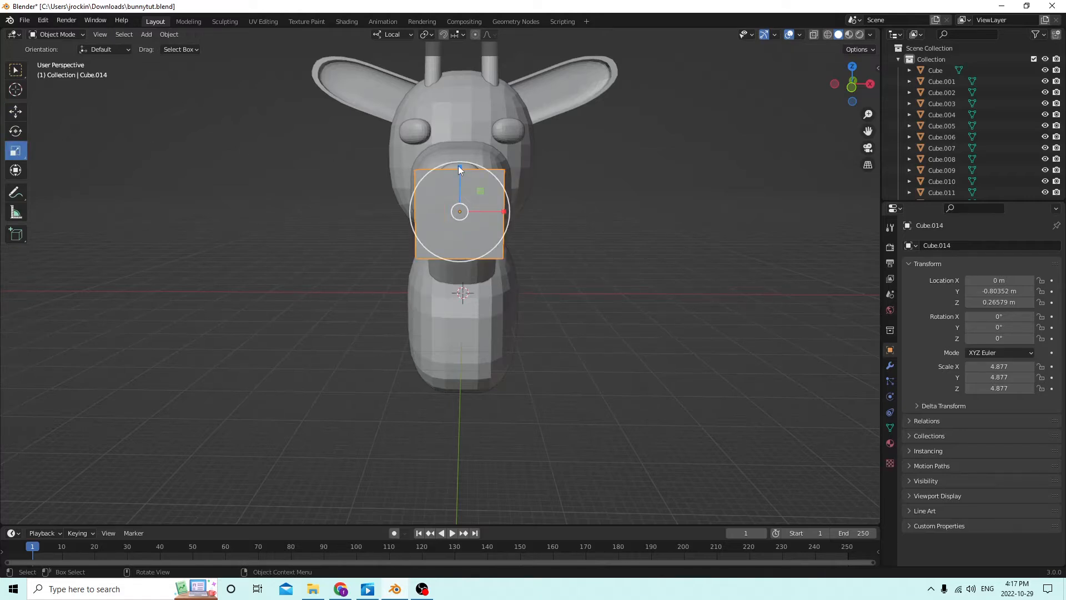
{"action": "left_click_drag", "start_coordinate": [458, 165], "coordinate": [459, 205]}
{"action": "middle_click_drag", "start_coordinate": [459, 215], "coordinate": [456, 232]}
{"action": "left_click_drag", "start_coordinate": [503, 308], "coordinate": [524, 282]}
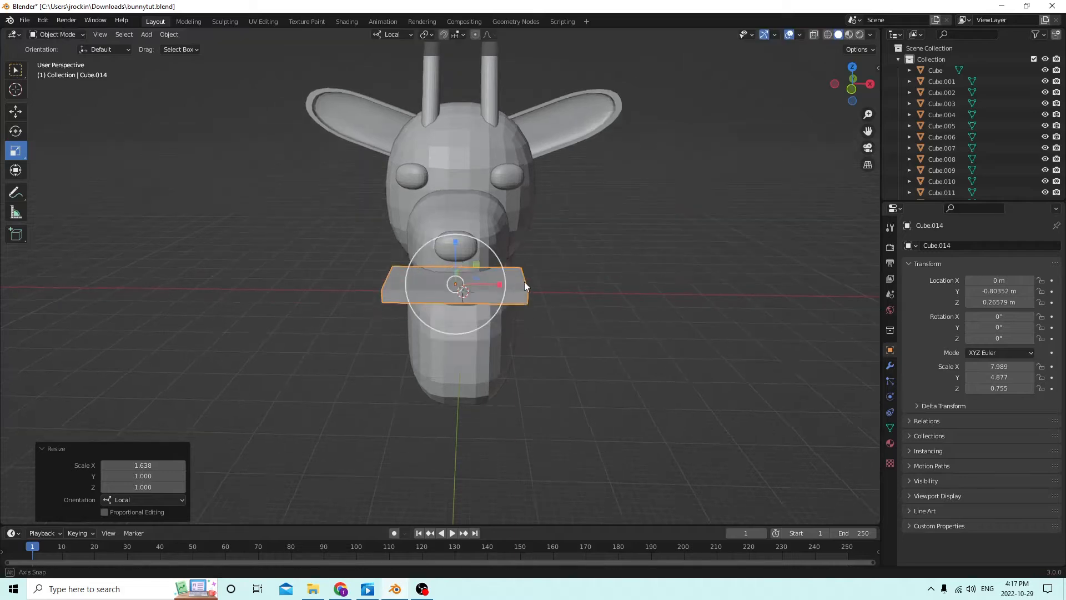
{"action": "mouse_move", "coordinate": [524, 281]}
{"action": "middle_mouse_down"}
{"action": "mouse_move", "coordinate": [591, 282]}
{"action": "mouse_move", "coordinate": [504, 283]}
{"action": "mouse_move", "coordinate": [520, 286]}
{"action": "middle_mouse_up"}
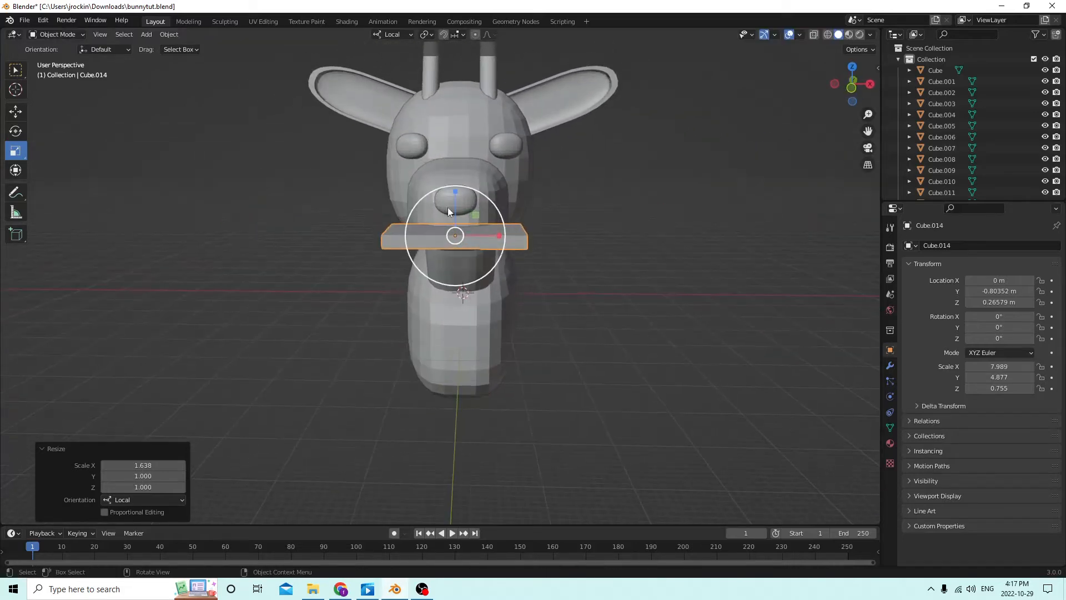
{"action": "left_click_drag", "start_coordinate": [495, 234], "coordinate": [488, 234]}
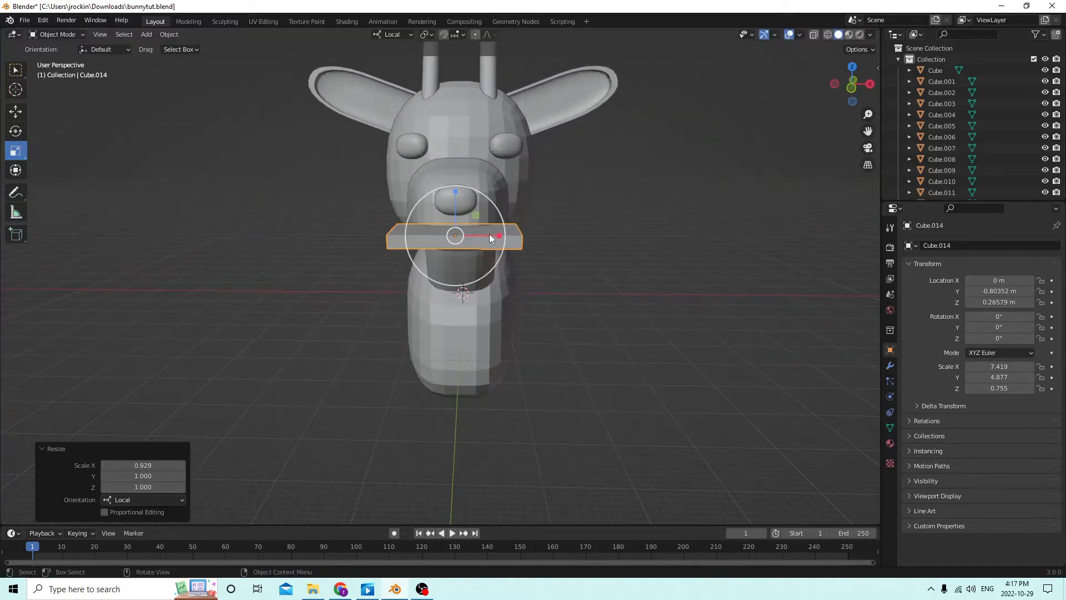
{"action": "middle_click_drag", "start_coordinate": [488, 234], "coordinate": [468, 251]}
Select both end faces of the slab and scale them along local Z to about 0.45
{"action": "key", "text": "Tab"}
{"action": "scroll", "coordinate": [456, 230], "scroll_direction": "up", "scroll_amount": 3}
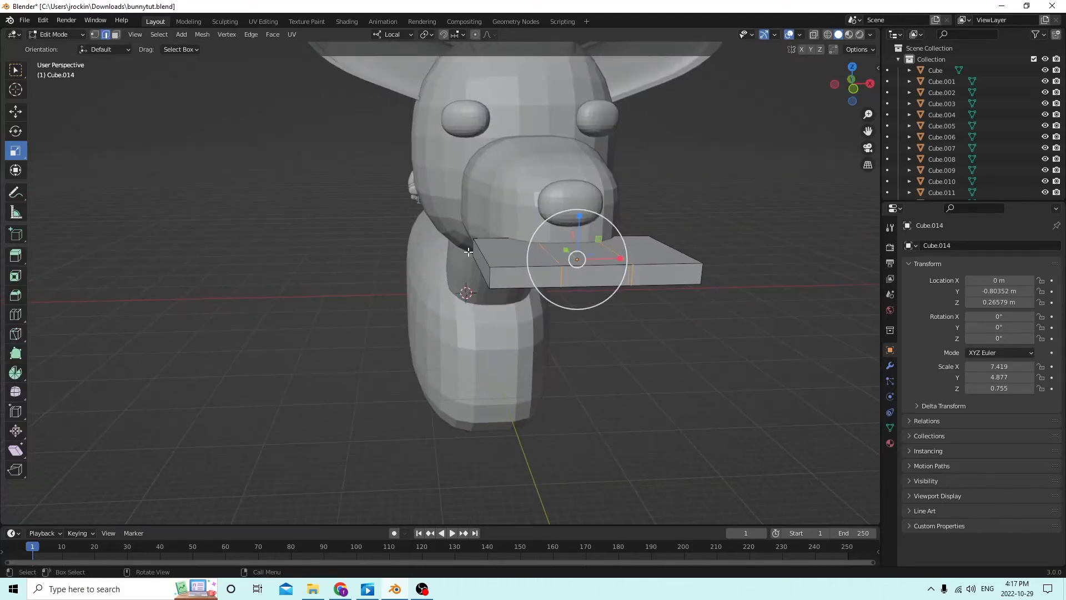
{"action": "left_click", "coordinate": [115, 35]}
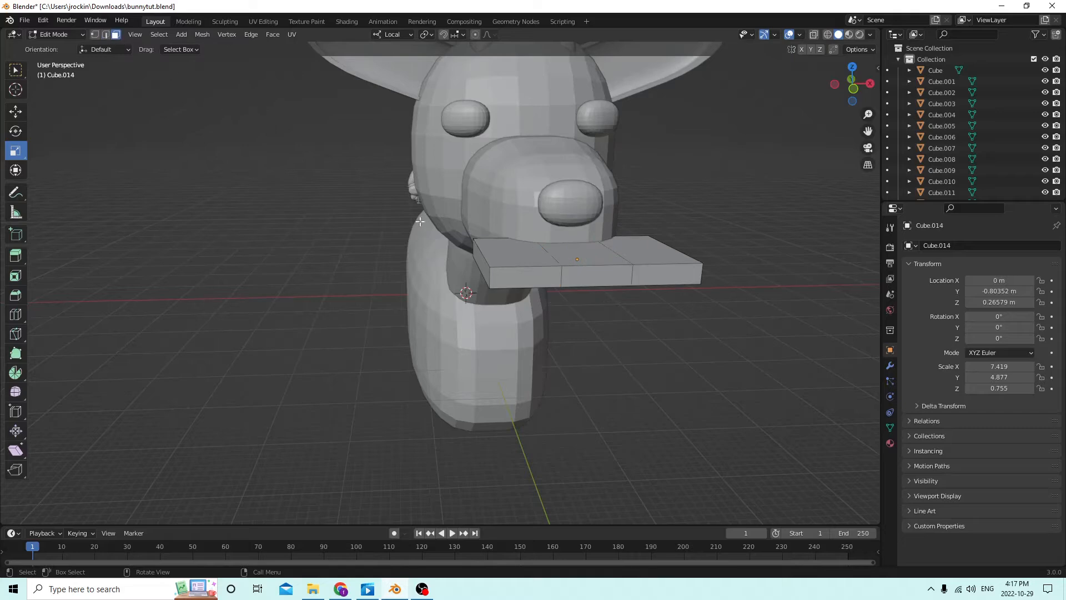
{"action": "left_click", "coordinate": [472, 256]}
{"action": "middle_click_drag", "start_coordinate": [472, 256], "coordinate": [403, 233]}
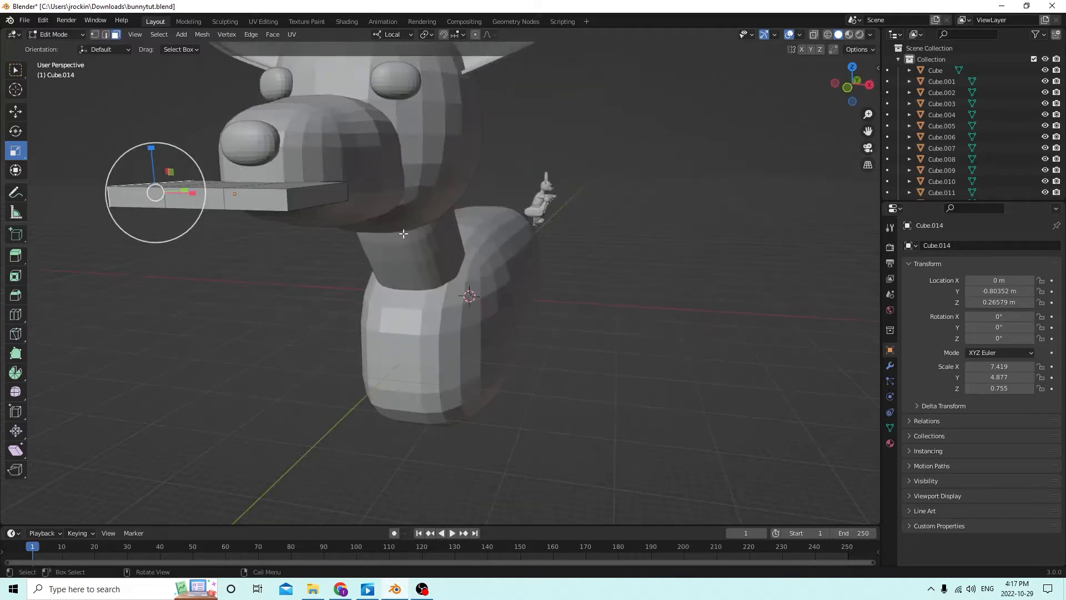
{"action": "middle_click_drag", "start_coordinate": [275, 199], "coordinate": [317, 210]}
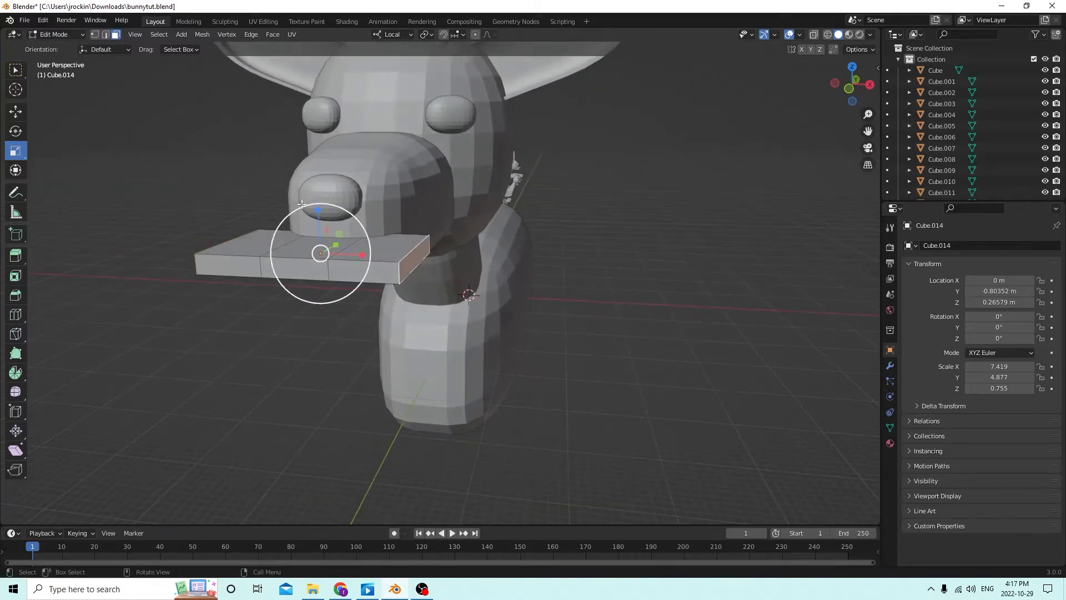
{"action": "left_click_drag", "start_coordinate": [317, 210], "coordinate": [319, 216]}
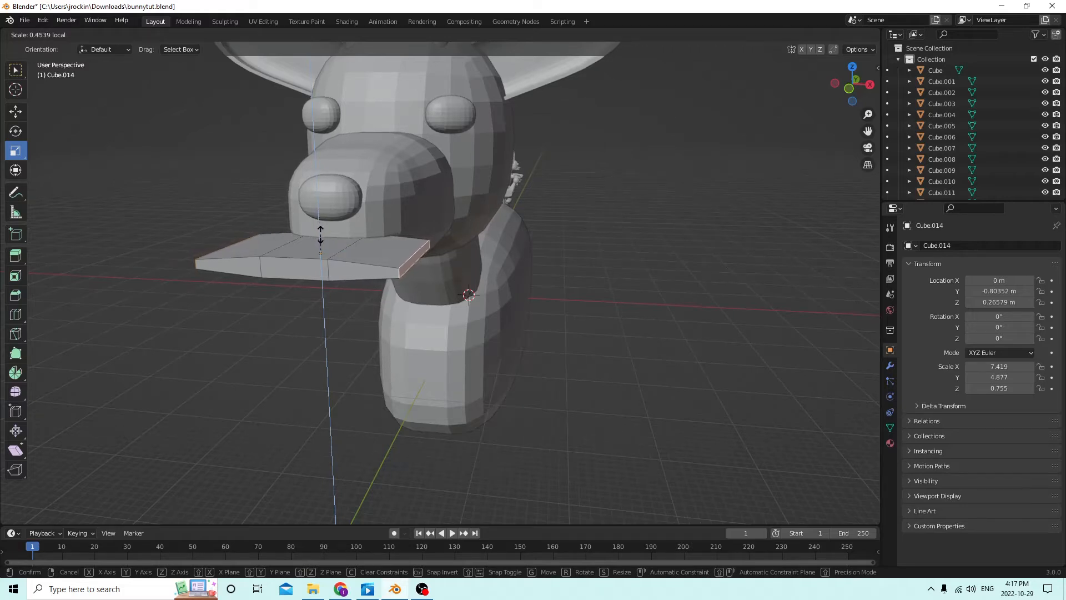
Raise the slab's two end faces along Z to give it an upward-curving smile shape
{"action": "left_click_drag", "start_coordinate": [321, 239], "coordinate": [318, 197]}
{"action": "left_click", "coordinate": [21, 114]}
{"action": "middle_click_drag", "start_coordinate": [343, 164], "coordinate": [89, 152]}
{"action": "key", "text": "Tab"}
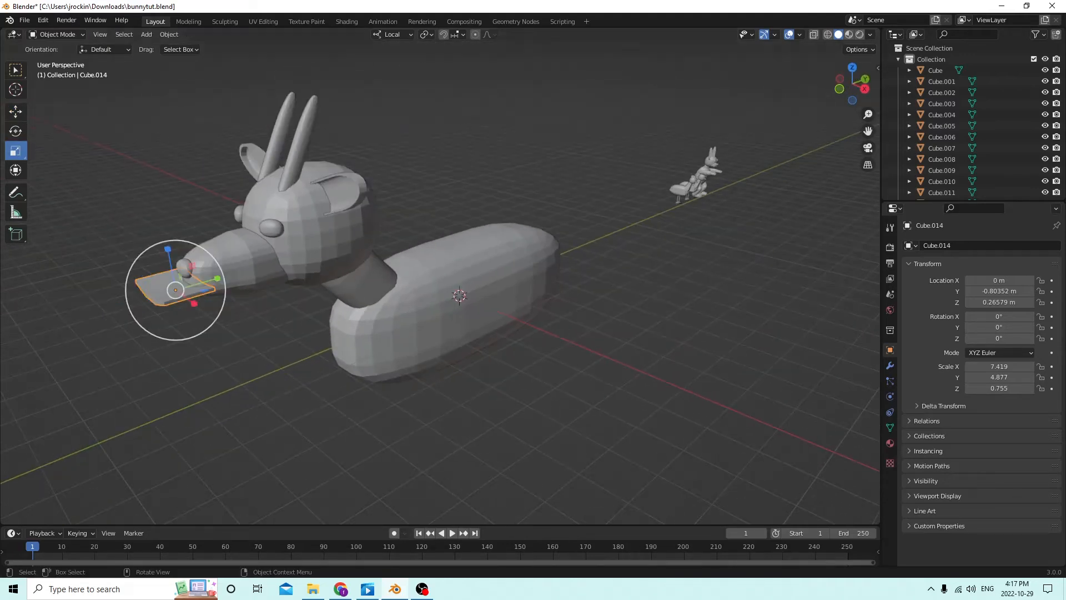
Move the mouth slab about 0.137 m forward along local Y, clear of the snout
{"action": "left_click", "coordinate": [16, 111]}
{"action": "middle_click_drag", "start_coordinate": [266, 259], "coordinate": [189, 251]}
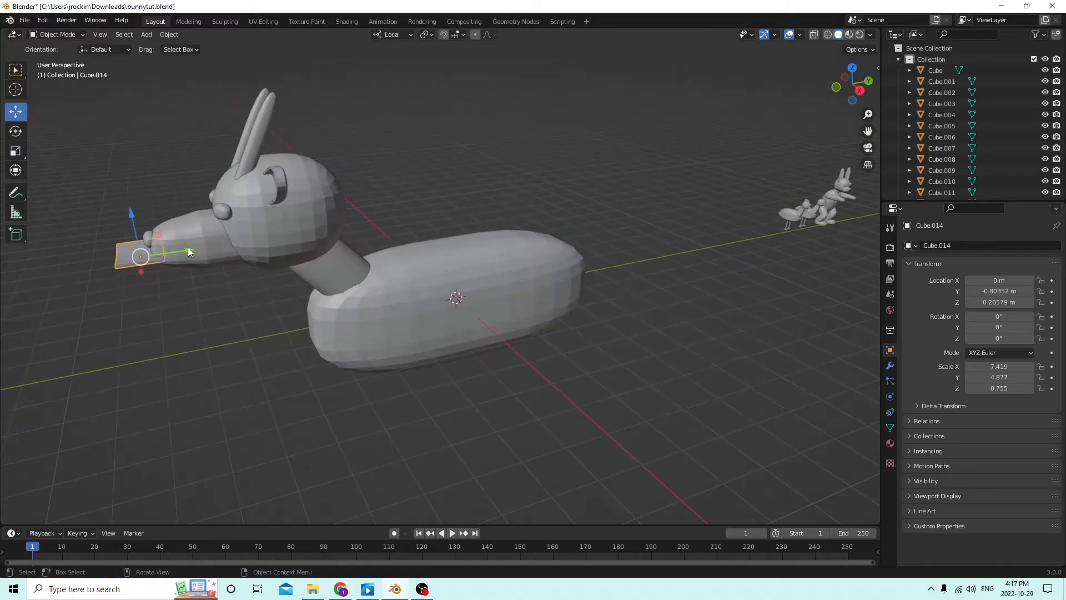
{"action": "left_click_drag", "start_coordinate": [188, 251], "coordinate": [72, 255]}
{"action": "middle_click_drag", "start_coordinate": [72, 256], "coordinate": [65, 243]}
{"action": "scroll", "coordinate": [78, 234], "scroll_direction": "up", "scroll_amount": 4}
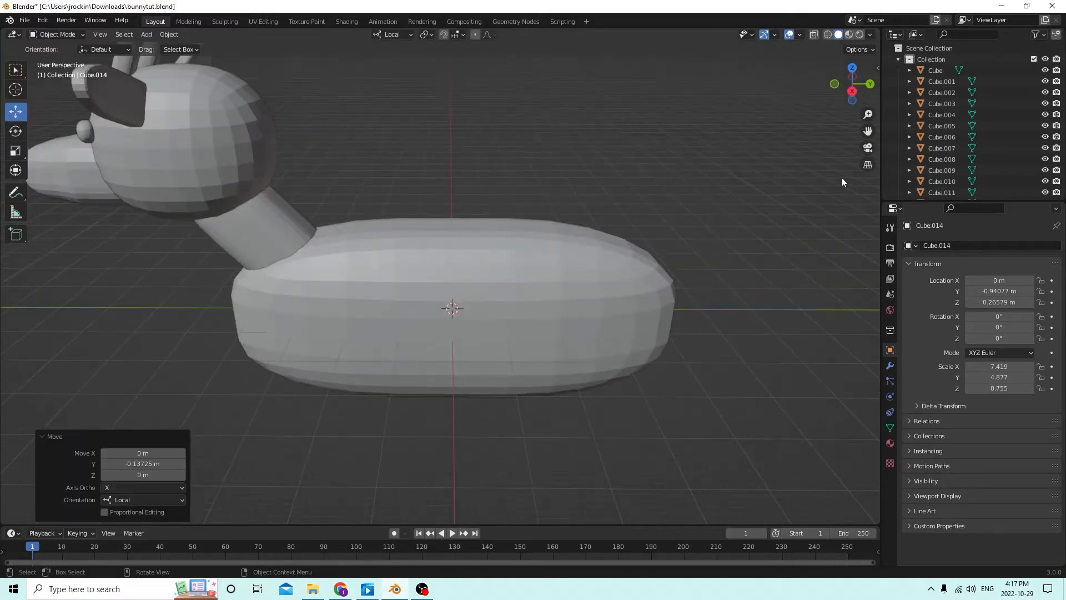
{"action": "left_click_drag", "start_coordinate": [866, 134], "coordinate": [1051, 154]}
{"action": "scroll", "coordinate": [437, 166], "scroll_direction": "up", "scroll_amount": 1}
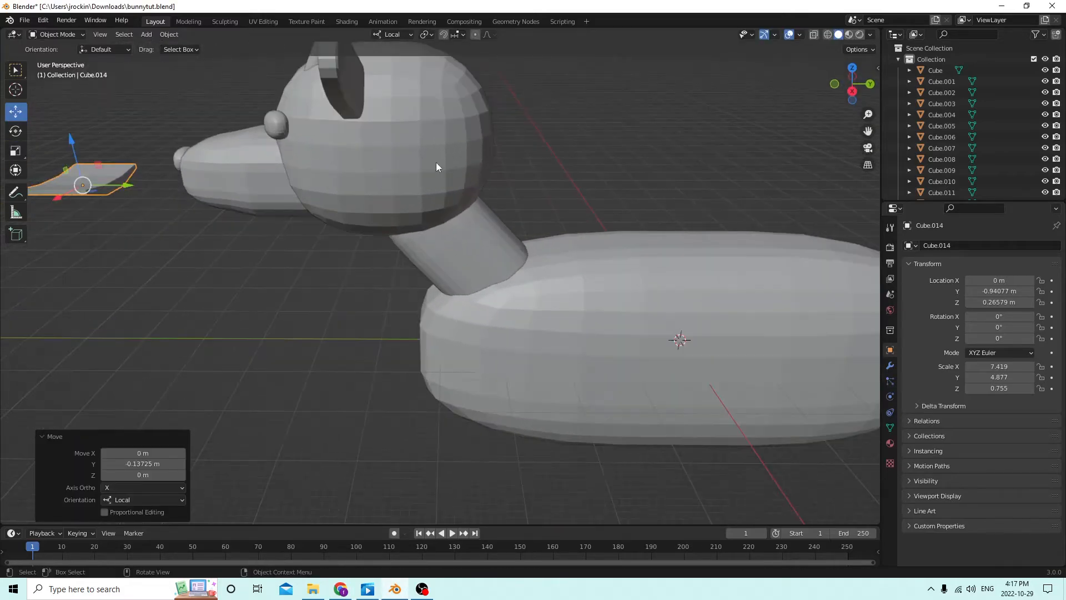
Select the mouth slab's rear faces towards the head and scale them down uniformly
{"action": "key", "text": "Tab"}
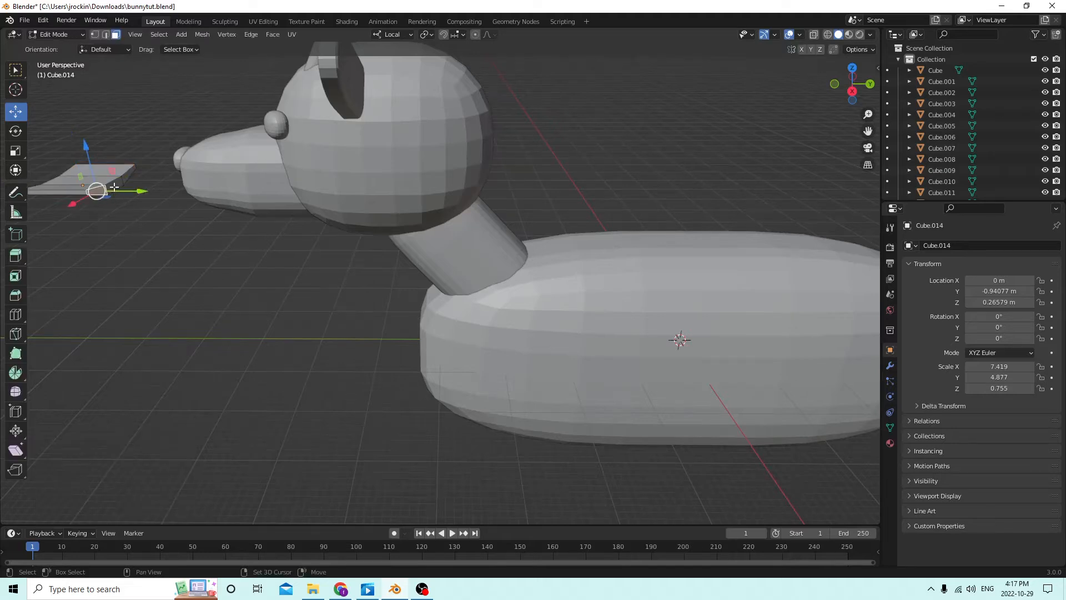
{"action": "left_click", "coordinate": [131, 176]}
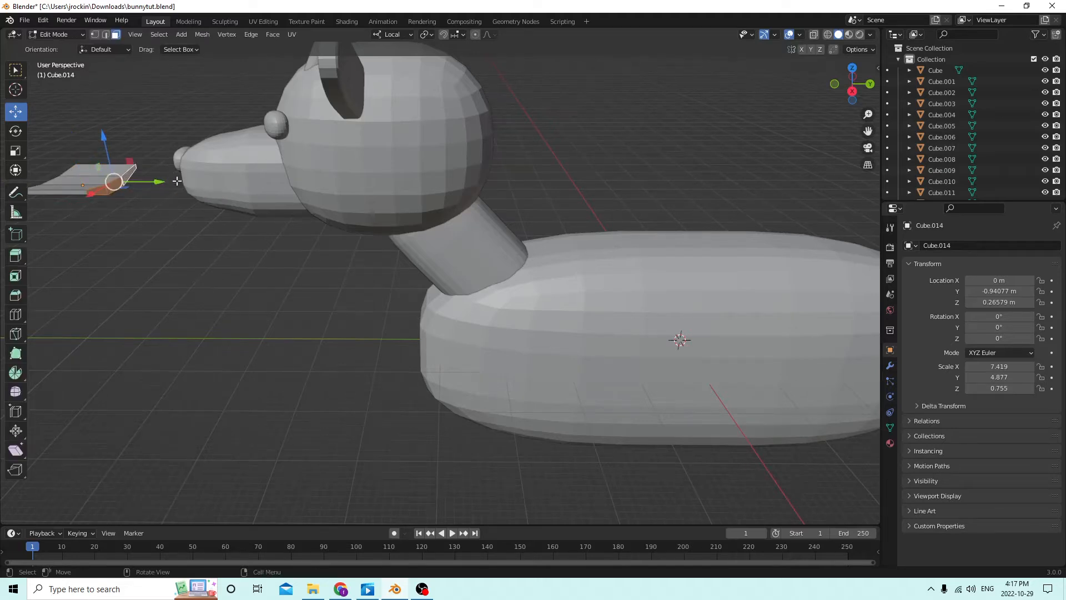
{"action": "key", "text": "s"}
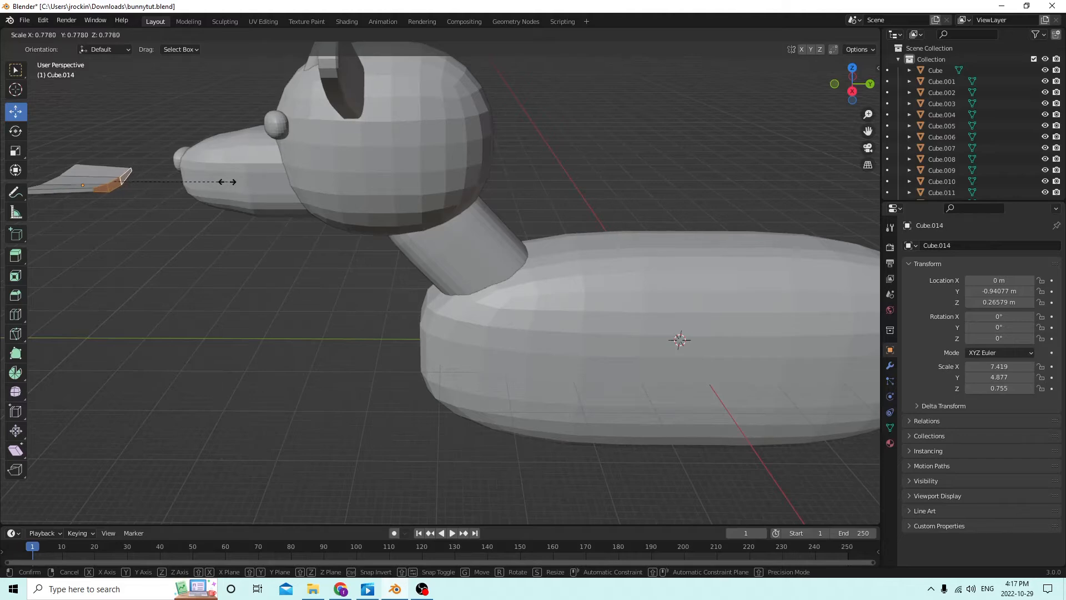
{"action": "left_click", "coordinate": [220, 180]}
{"action": "middle_click_drag", "start_coordinate": [220, 181], "coordinate": [192, 231]}
{"action": "key", "text": "Tab"}
Move the mouth slab back into the snout at Y -0.73117 m and scale it to about 8.228 on X and 0.506 on Z
{"action": "left_click_drag", "start_coordinate": [212, 243], "coordinate": [341, 204]}
{"action": "middle_click_drag", "start_coordinate": [341, 205], "coordinate": [412, 209]}
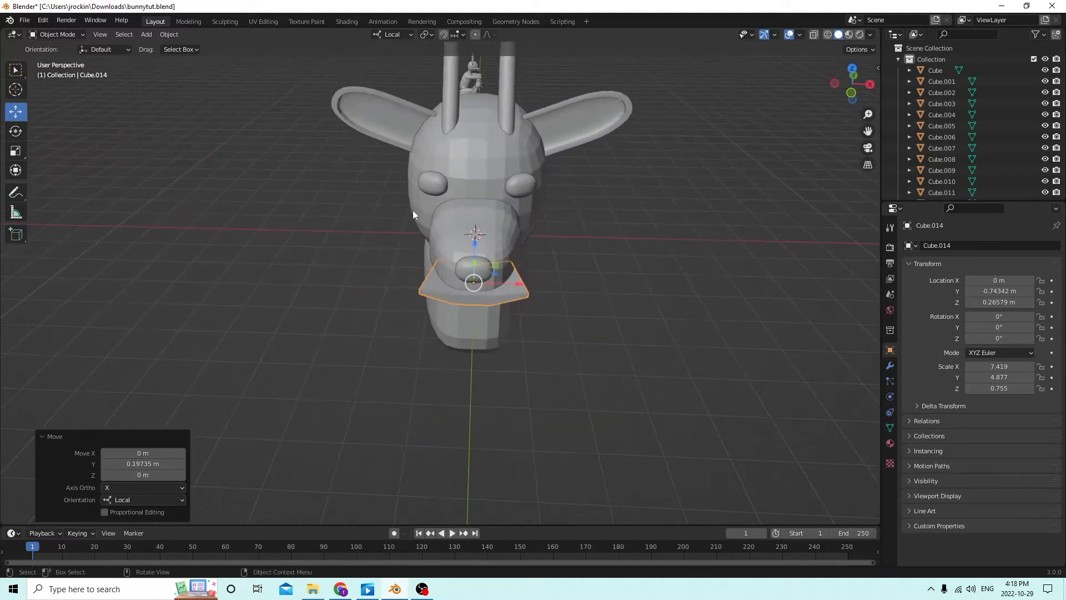
{"action": "left_click", "coordinate": [15, 148]}
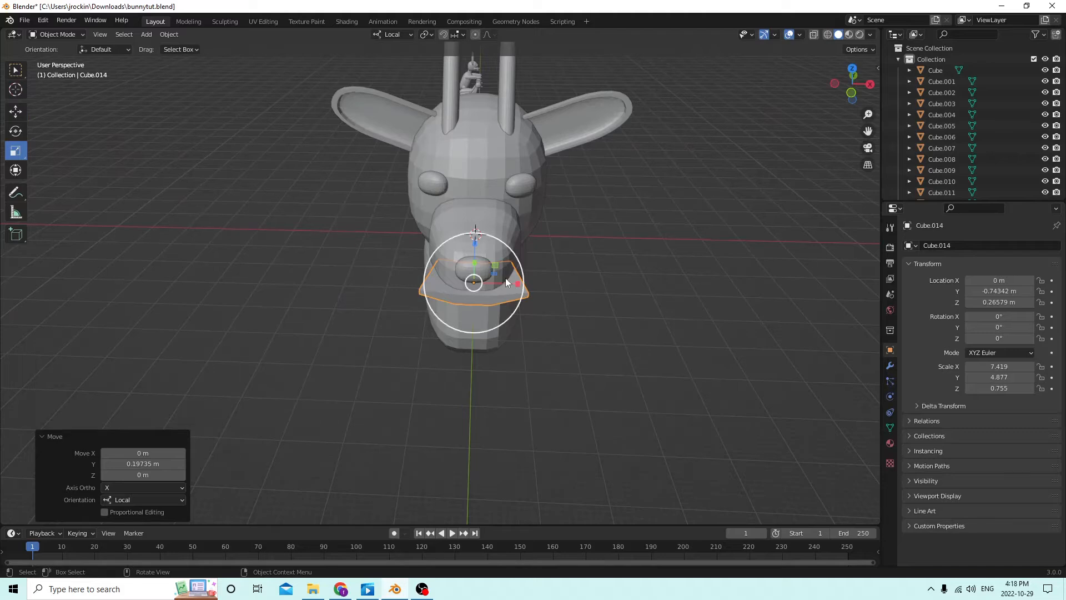
{"action": "left_click_drag", "start_coordinate": [518, 285], "coordinate": [522, 284]}
{"action": "middle_click_drag", "start_coordinate": [523, 283], "coordinate": [444, 158]}
{"action": "left_click_drag", "start_coordinate": [449, 159], "coordinate": [452, 172]}
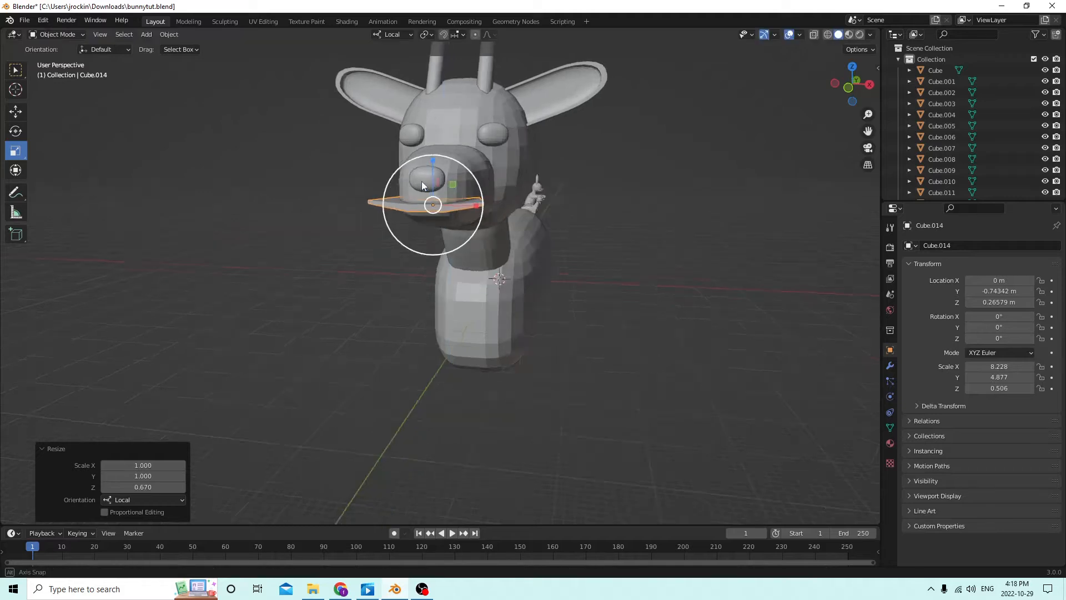
{"action": "middle_click_drag", "start_coordinate": [421, 181], "coordinate": [52, 137]}
{"action": "left_click", "coordinate": [17, 116]}
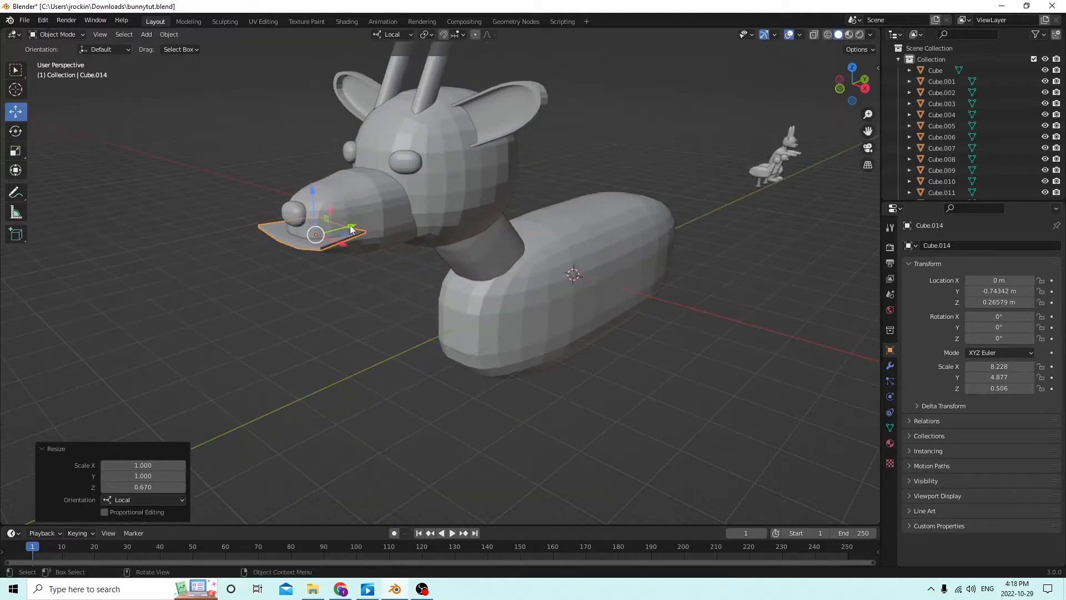
{"action": "left_click_drag", "start_coordinate": [351, 230], "coordinate": [359, 227]}
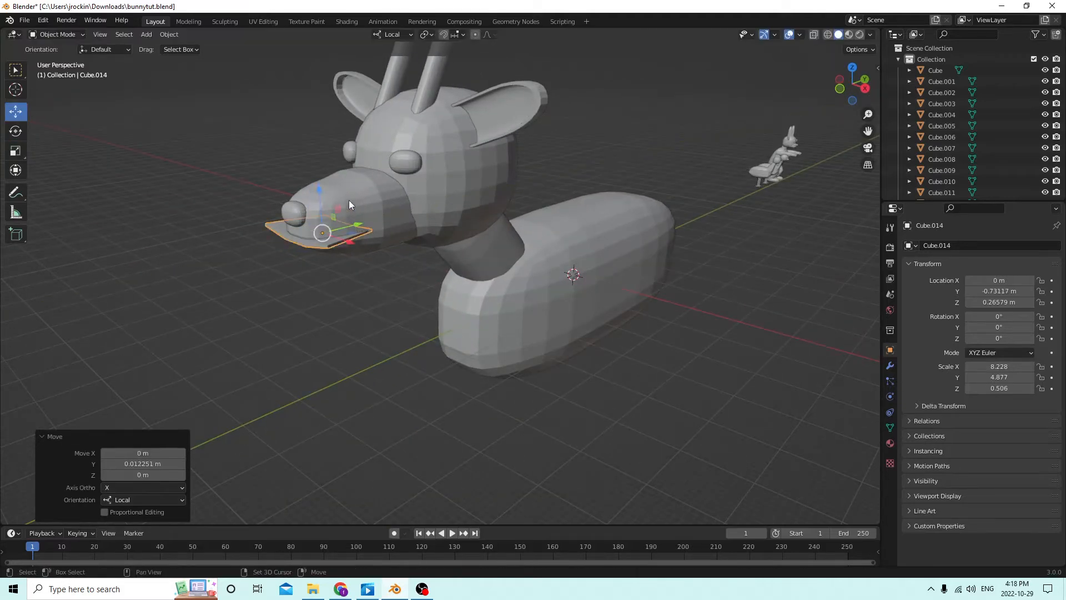
Cut the mouth slab's shape out of the snout with a Bool Tool difference operation
{"action": "left_click", "coordinate": [349, 202]}
{"action": "left_click", "coordinate": [180, 34]}
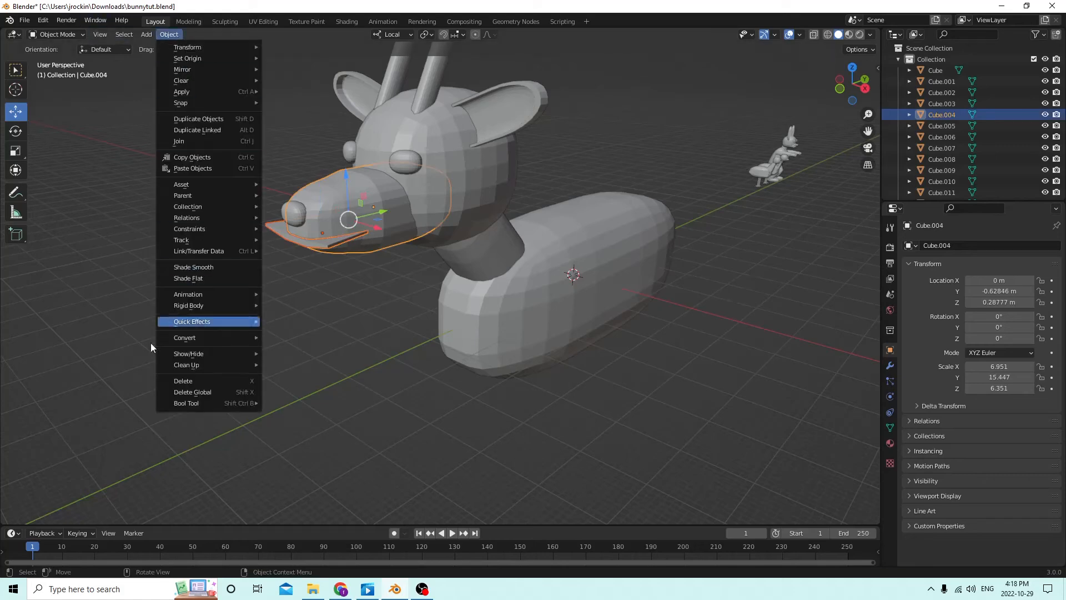
{"action": "mouse_move", "coordinate": [188, 403]}
Shorten the snout slightly by scaling it down along its local Y axis
{"action": "middle_click_drag", "start_coordinate": [327, 284], "coordinate": [228, 261]}
{"action": "left_click", "coordinate": [15, 151]}
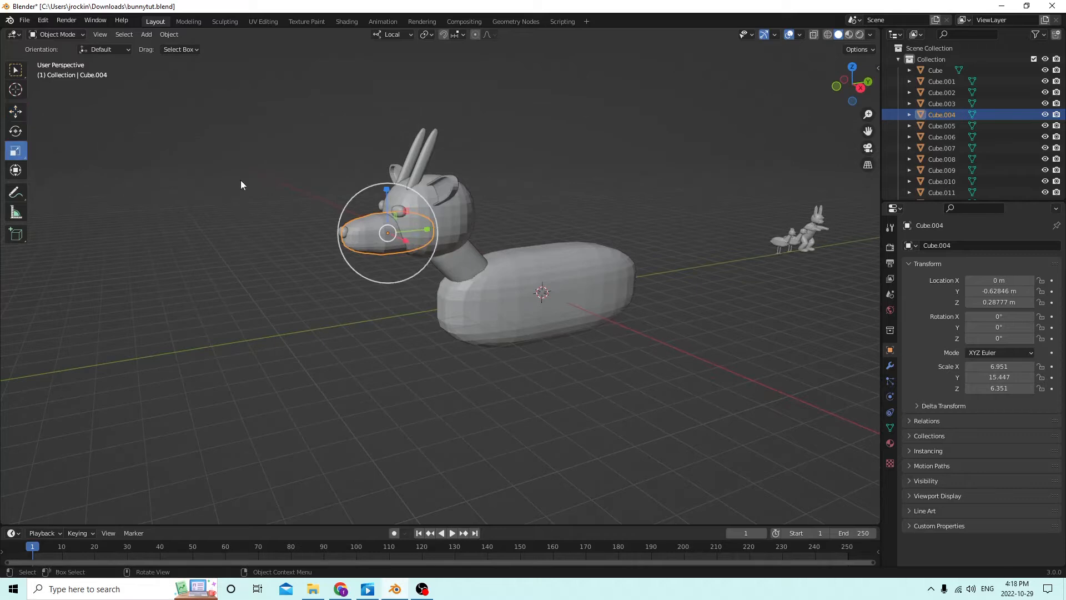
{"action": "left_click_drag", "start_coordinate": [426, 229], "coordinate": [415, 227]}
{"action": "middle_click_drag", "start_coordinate": [415, 228], "coordinate": [430, 248]}
Move the nose back along local Y against the shortened snout, to Y -0.75255 m
{"action": "left_click", "coordinate": [345, 257]}
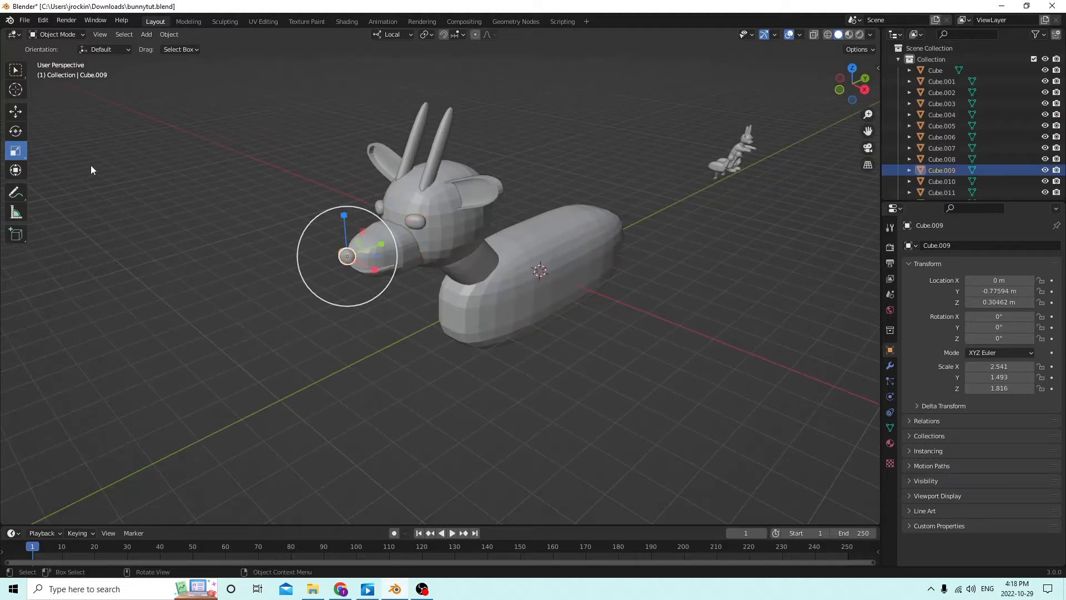
{"action": "left_click", "coordinate": [15, 111]}
{"action": "middle_click_drag", "start_coordinate": [358, 172], "coordinate": [344, 219]}
{"action": "left_click_drag", "start_coordinate": [345, 218], "coordinate": [373, 243]}
{"action": "middle_click_drag", "start_coordinate": [373, 243], "coordinate": [376, 207]}
{"action": "left_click_drag", "start_coordinate": [360, 214], "coordinate": [363, 208]}
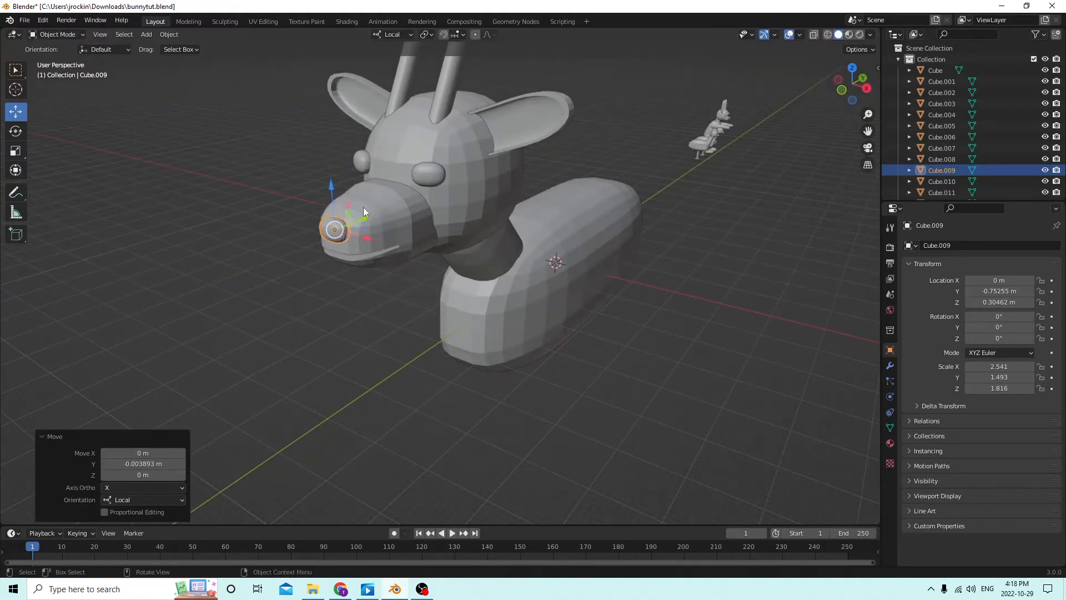
{"action": "middle_click_drag", "start_coordinate": [363, 208], "coordinate": [490, 251]}
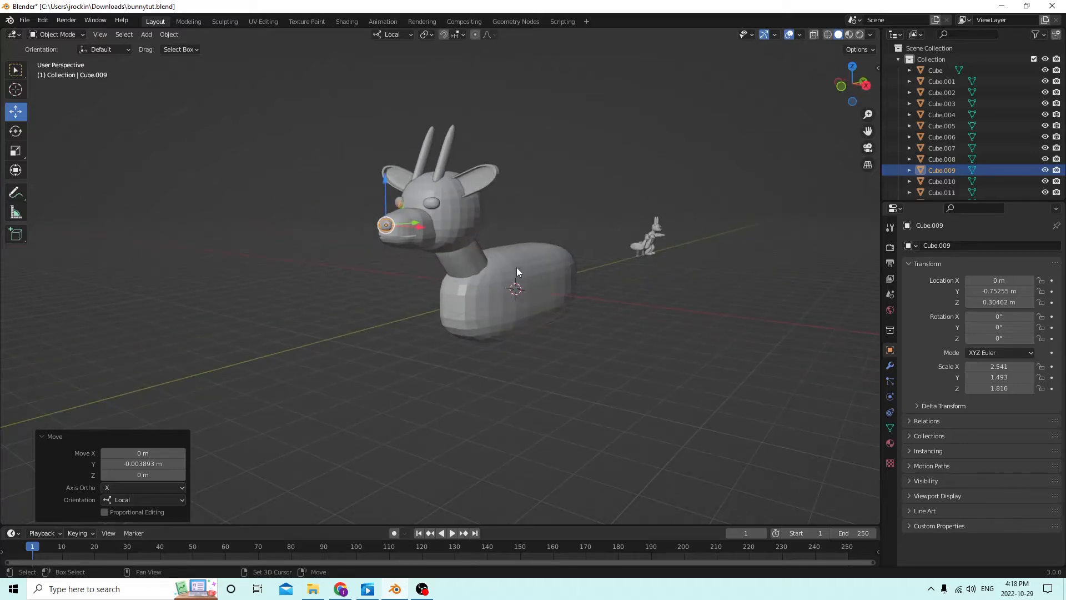
Add a cube in front of the body, move it to Y -0.78674 m and scale it uniformly to 4.771
{"action": "key", "text": "shift+a"}
{"action": "mouse_move", "coordinate": [516, 268]}
{"action": "left_click", "coordinate": [577, 278]}
{"action": "middle_click_drag", "start_coordinate": [577, 278], "coordinate": [483, 279]}
{"action": "left_click_drag", "start_coordinate": [567, 280], "coordinate": [559, 282]}
{"action": "left_click_drag", "start_coordinate": [385, 321], "coordinate": [385, 320]}
{"action": "middle_click_drag", "start_coordinate": [407, 306], "coordinate": [492, 294]}
{"action": "scroll", "coordinate": [491, 293], "scroll_direction": "up", "scroll_amount": 1}
{"action": "key", "text": "s"}
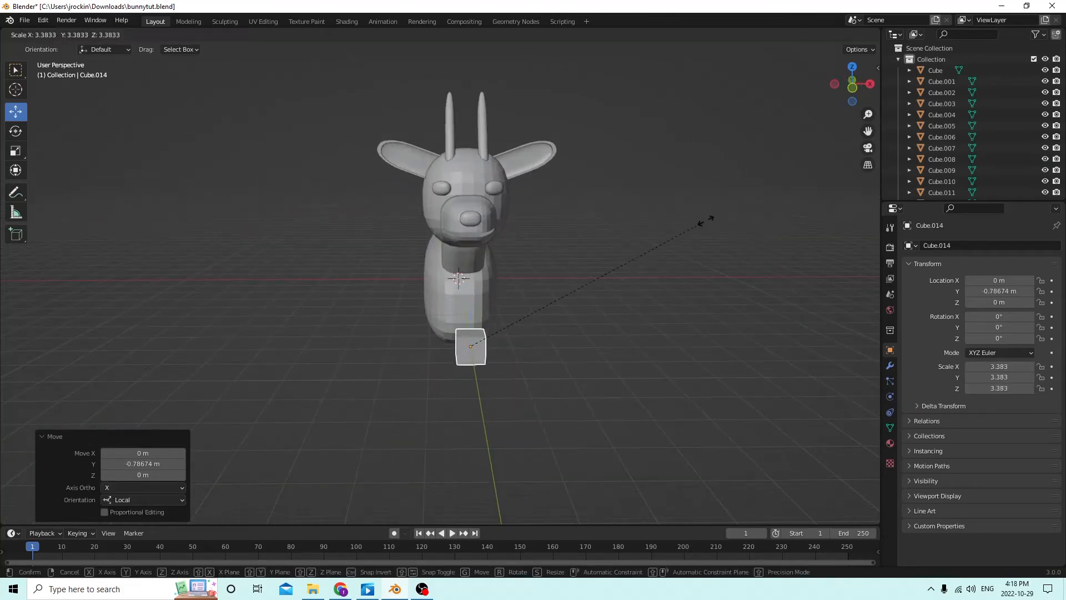
{"action": "left_click", "coordinate": [797, 164]}
{"action": "middle_click_drag", "start_coordinate": [798, 165], "coordinate": [581, 155]}
Taper the new cube downward by scaling its bottom face smaller in Edit Mode
{"action": "key", "text": "Tab"}
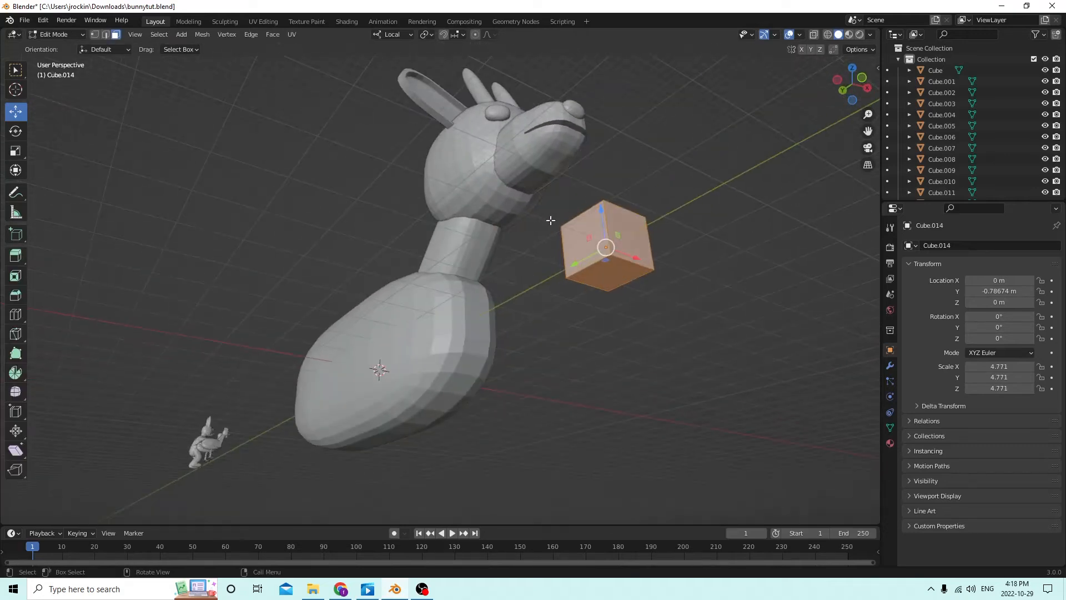
{"action": "left_click", "coordinate": [581, 243]}
{"action": "middle_click_drag", "start_coordinate": [581, 243], "coordinate": [531, 239]}
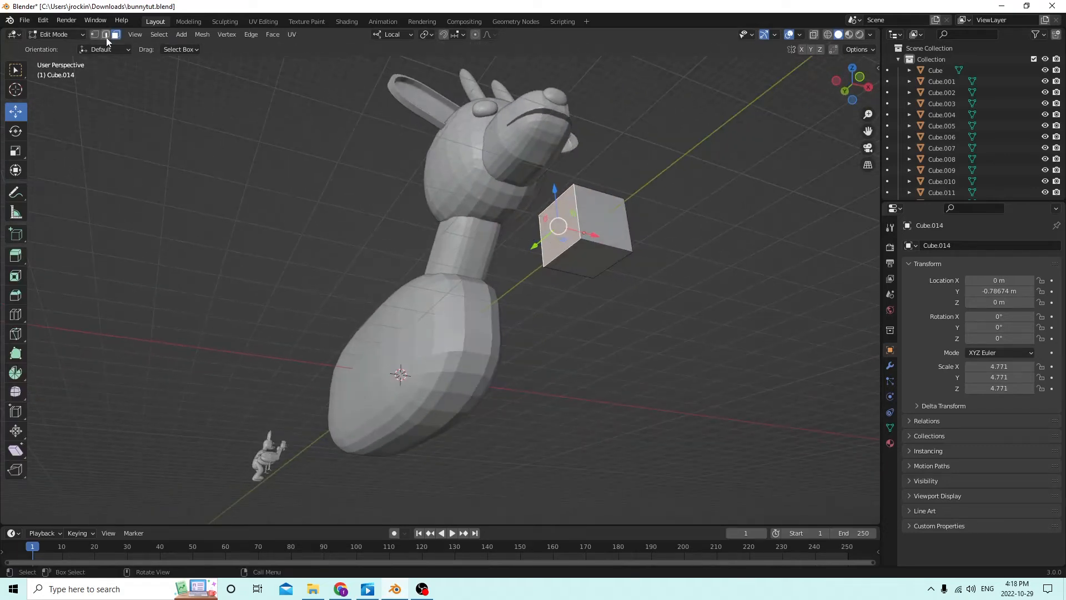
{"action": "left_click", "coordinate": [590, 256]}
{"action": "middle_click_drag", "start_coordinate": [516, 257], "coordinate": [643, 266]}
{"action": "key", "text": "s"}
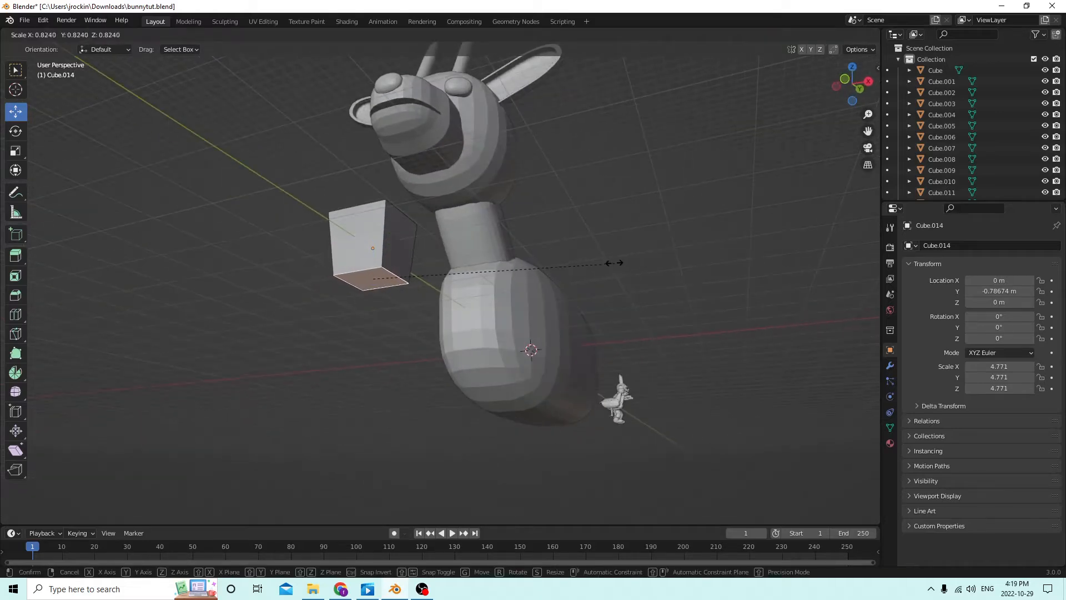
{"action": "left_click", "coordinate": [566, 265]}
{"action": "middle_click_drag", "start_coordinate": [566, 264], "coordinate": [526, 280]}
{"action": "key", "text": "Tab"}
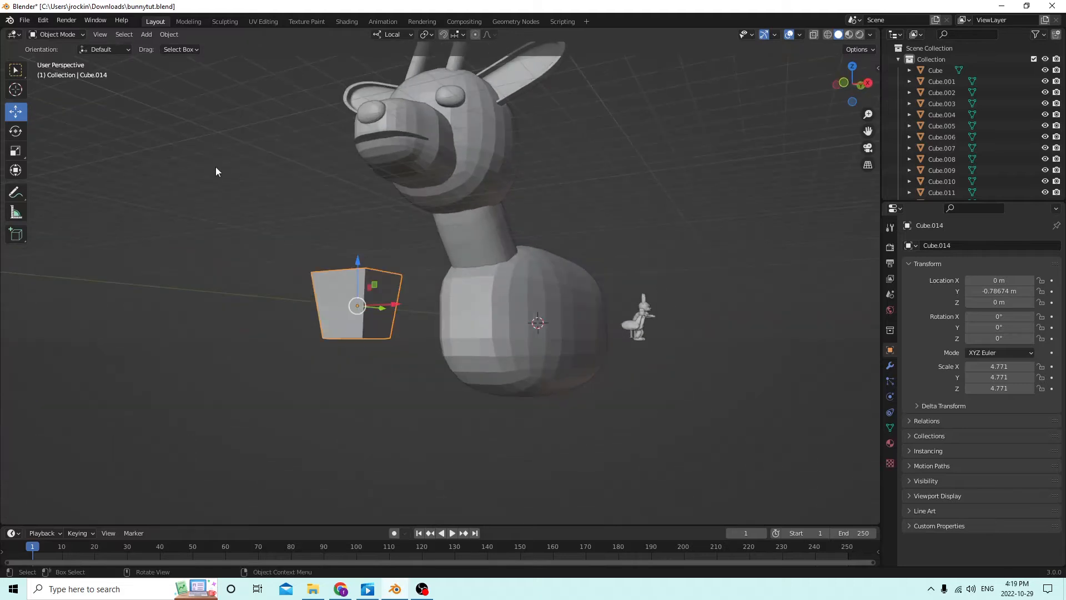
{"action": "left_click", "coordinate": [16, 154]}
{"action": "left_click_drag", "start_coordinate": [352, 265], "coordinate": [357, 237]}
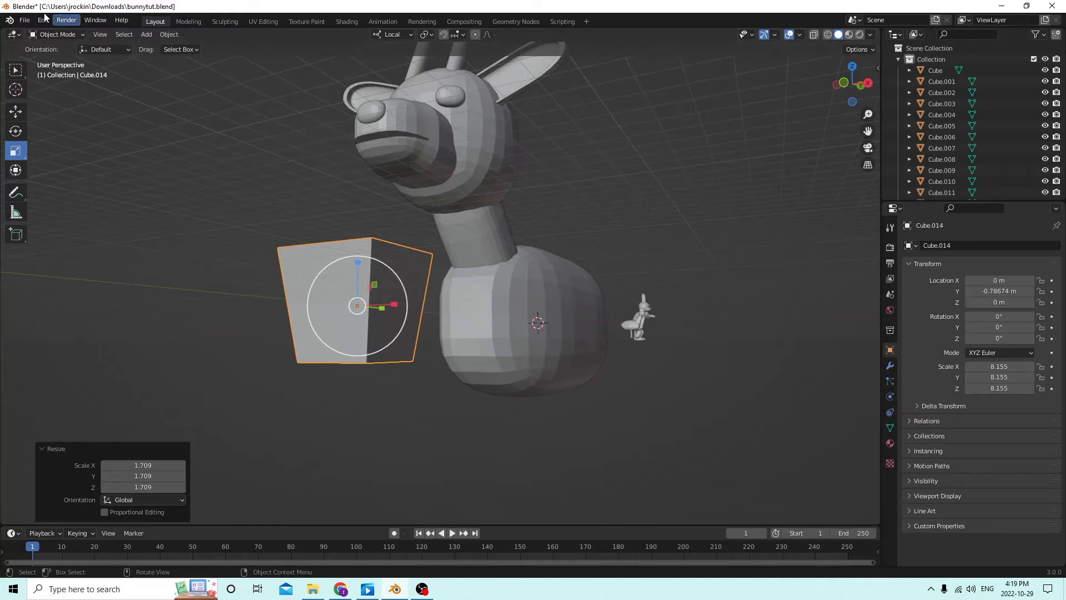
{"action": "left_click", "coordinate": [43, 20]}
{"action": "left_click", "coordinate": [61, 40]}
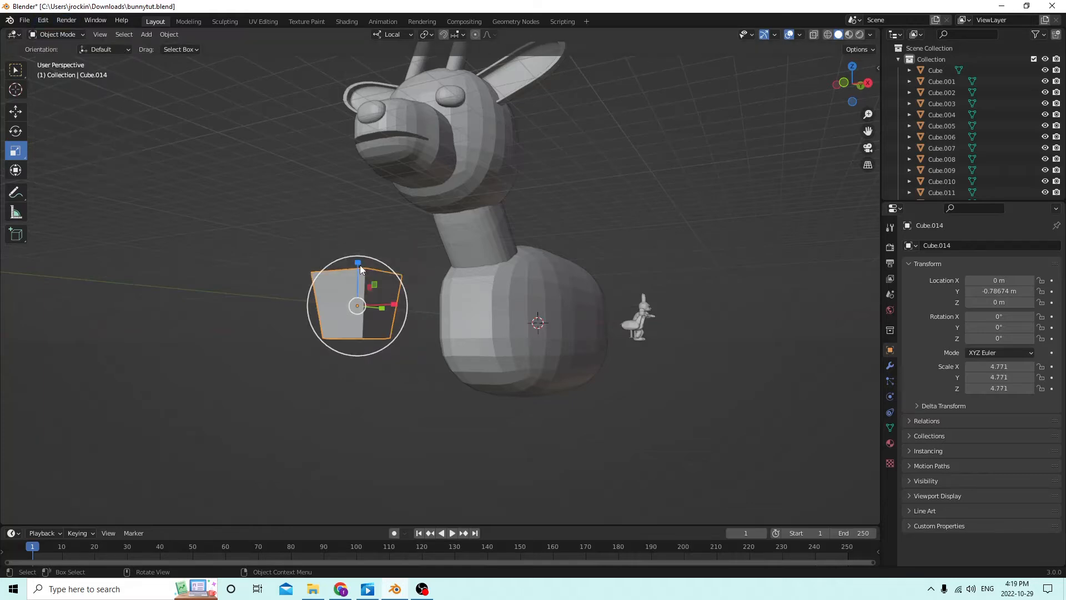
Stretch the tapered block to a Z scale of 10.729 and shift its bottom face back along Y so the front slopes
{"action": "left_click_drag", "start_coordinate": [360, 265], "coordinate": [367, 213]}
{"action": "middle_click_drag", "start_coordinate": [367, 214], "coordinate": [251, 248]}
{"action": "key", "text": "Tab"}
{"action": "left_click", "coordinate": [258, 221]}
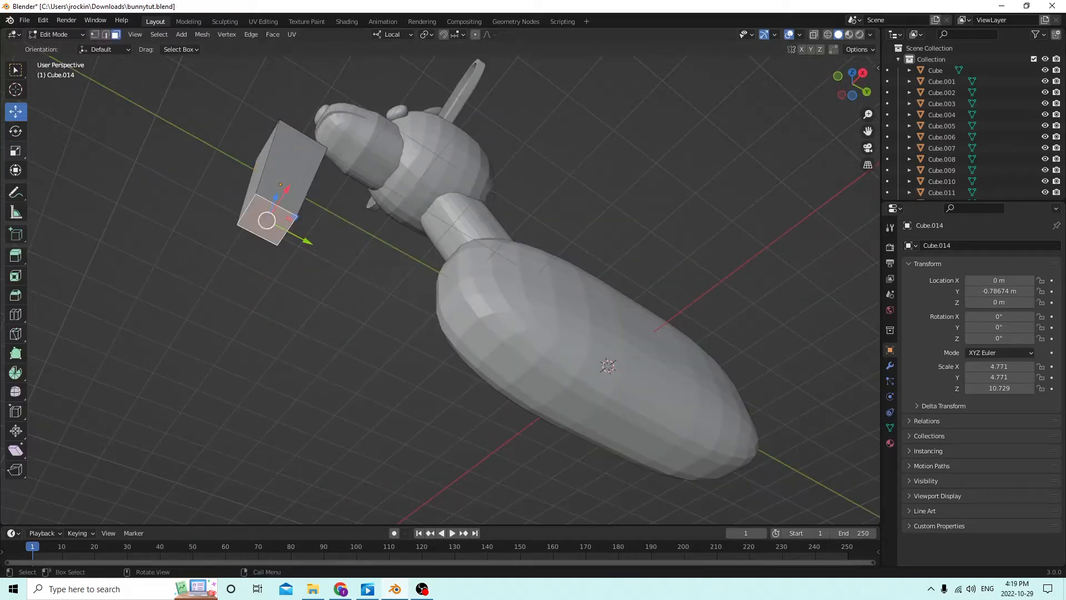
{"action": "left_click", "coordinate": [16, 151]}
{"action": "middle_click_drag", "start_coordinate": [111, 211], "coordinate": [303, 284]}
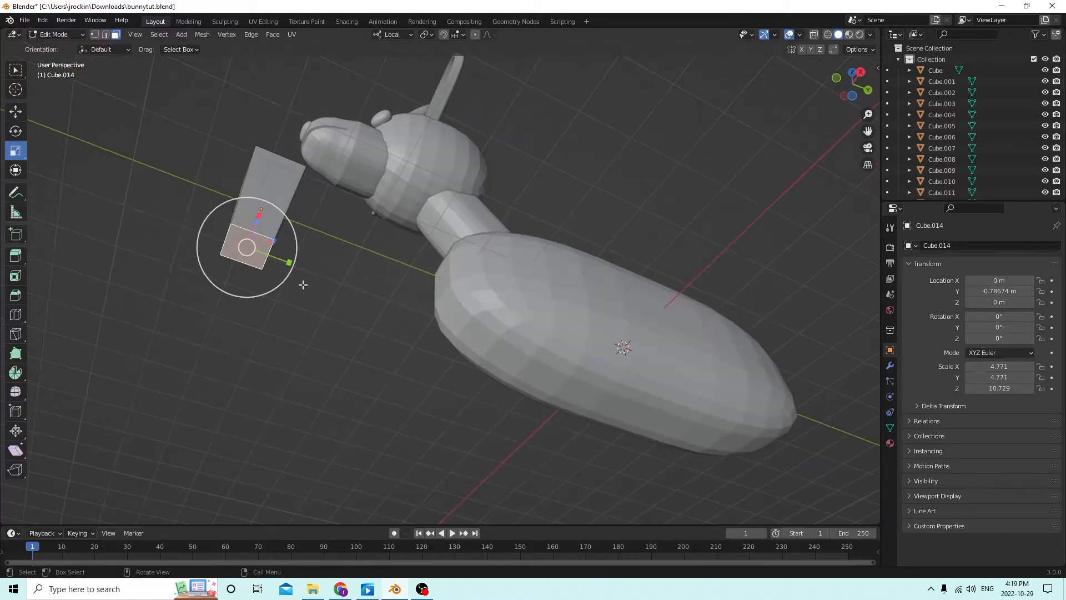
{"action": "mouse_move", "coordinate": [294, 267]}
{"action": "left_mouse_down"}
{"action": "mouse_move", "coordinate": [261, 256]}
{"action": "mouse_move", "coordinate": [312, 273]}
{"action": "left_mouse_up"}
{"action": "left_click", "coordinate": [19, 112]}
{"action": "middle_click_drag", "start_coordinate": [322, 302], "coordinate": [38, 118]}
{"action": "key", "text": "Tab"}
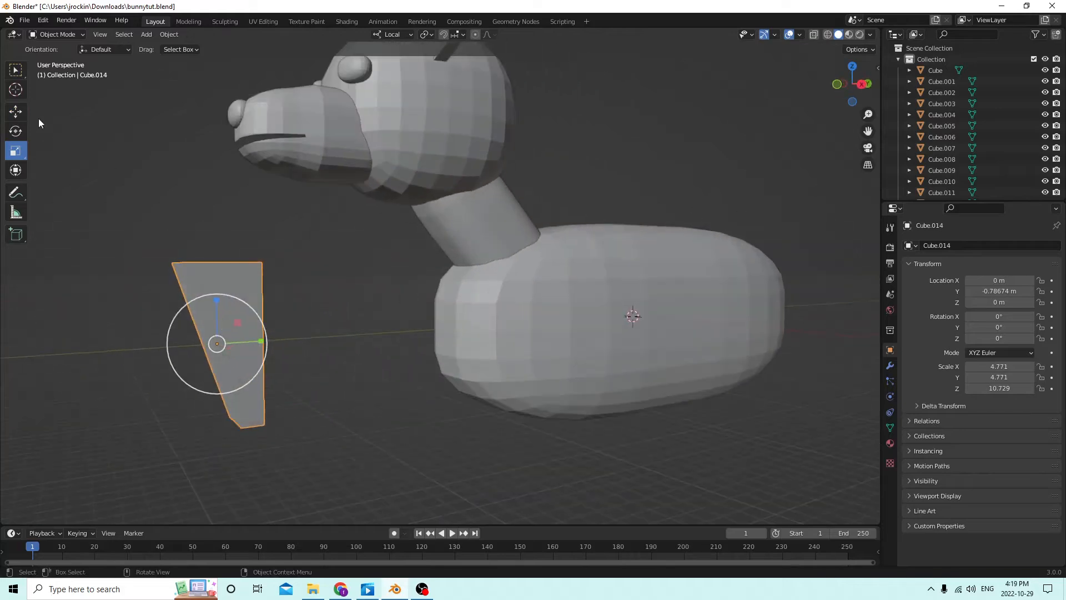
Raise the tapered block toward the chin and move it back along Y to -0.69603 m
{"action": "left_click", "coordinate": [12, 113]}
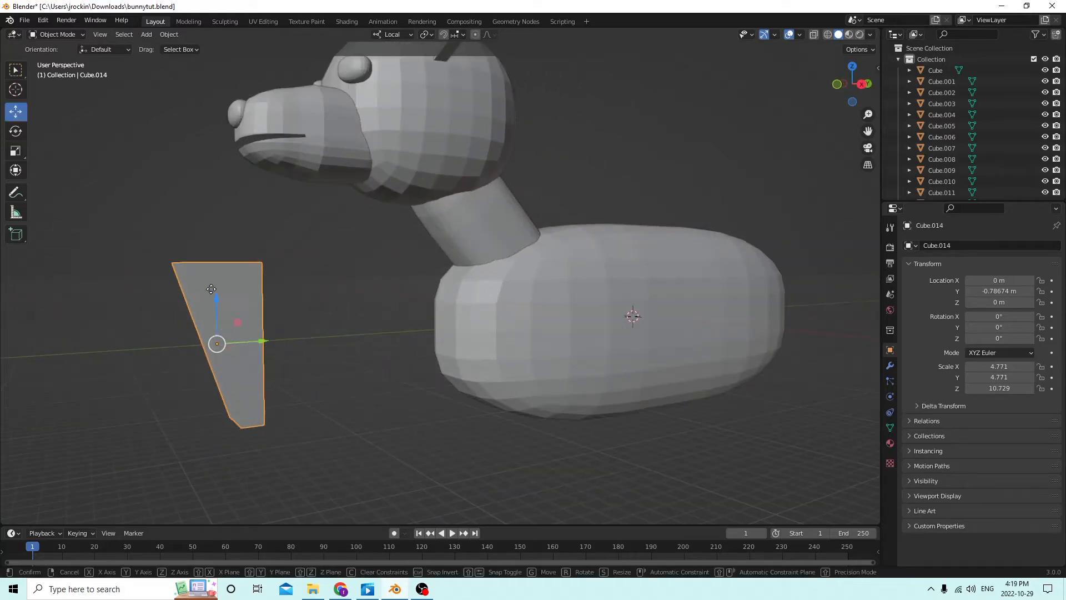
{"action": "left_click_drag", "start_coordinate": [208, 308], "coordinate": [220, 195]}
{"action": "middle_click_drag", "start_coordinate": [220, 195], "coordinate": [242, 300]}
{"action": "key", "text": "g"}
{"action": "key", "text": "y"}
{"action": "left_click", "coordinate": [308, 273]}
{"action": "middle_click_drag", "start_coordinate": [308, 273], "coordinate": [459, 246]}
Shrink the beard block uniformly by 0.664 and raise it against the chin to Z 0.17445 m
{"action": "key", "text": "s"}
{"action": "left_click", "coordinate": [406, 238]}
{"action": "left_click_drag", "start_coordinate": [428, 241], "coordinate": [428, 213]}
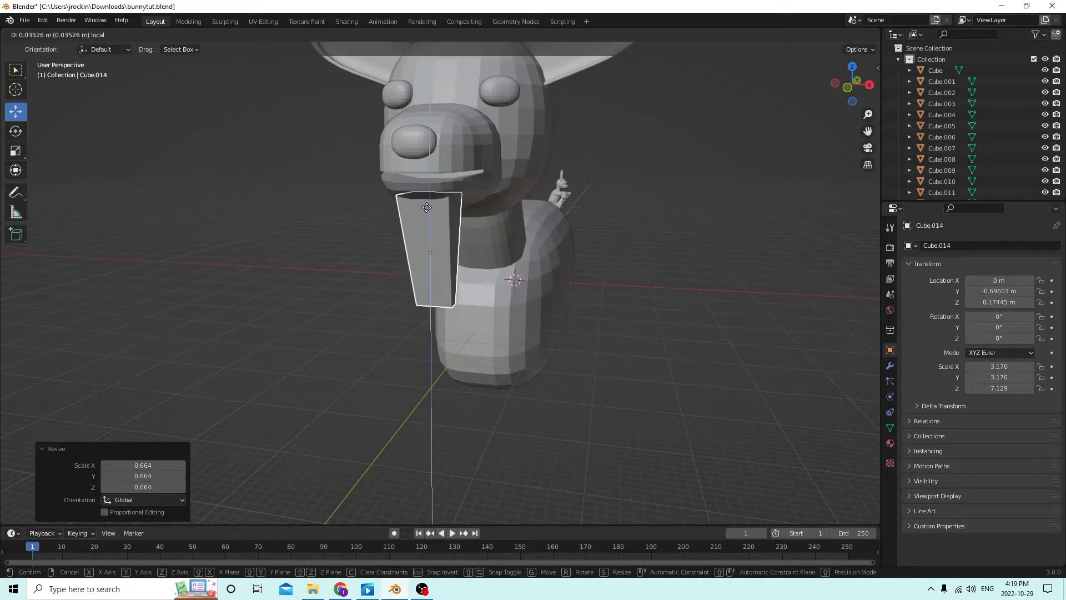
{"action": "left_click", "coordinate": [427, 208]}
{"action": "scroll", "coordinate": [500, 222], "scroll_direction": "down", "scroll_amount": 2}
{"action": "middle_click_drag", "start_coordinate": [545, 226], "coordinate": [489, 252]}
Duplicate the beard block, scale the copy into a thin strip of X 0.517 and Y 4.552, and lower it to Z 0.16236 m
{"action": "left_click", "coordinate": [417, 251]}
{"action": "key", "text": "shift+d"}
{"action": "right_click", "coordinate": [382, 239]}
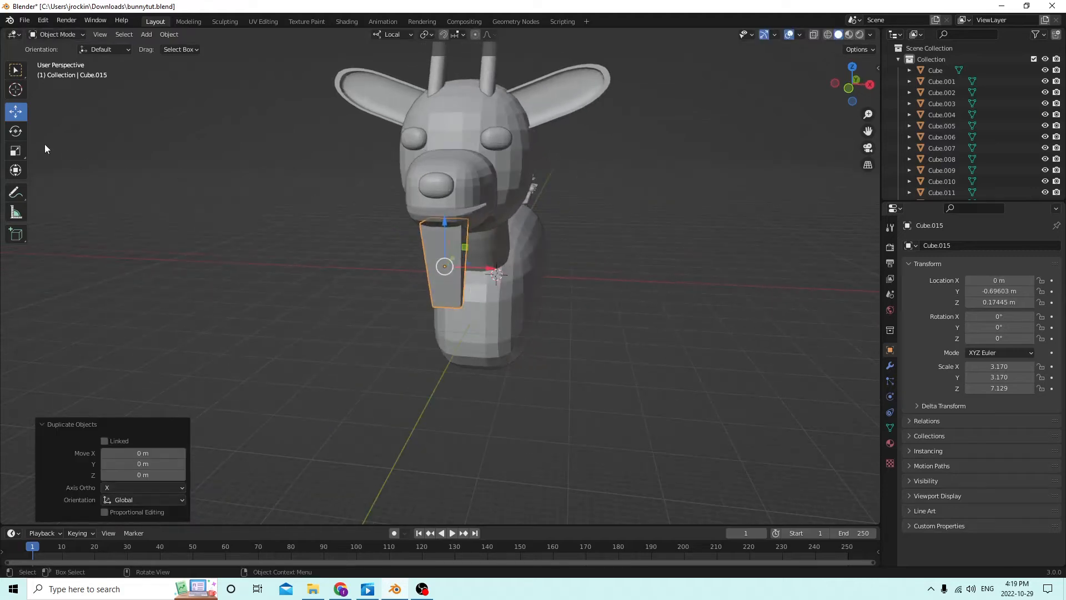
{"action": "left_click", "coordinate": [16, 151]}
{"action": "mouse_move", "coordinate": [482, 265]}
{"action": "left_mouse_down"}
{"action": "mouse_move", "coordinate": [448, 258]}
{"action": "mouse_move", "coordinate": [481, 265]}
{"action": "mouse_move", "coordinate": [461, 264]}
{"action": "left_mouse_up"}
{"action": "middle_click_drag", "start_coordinate": [461, 263], "coordinate": [372, 264]}
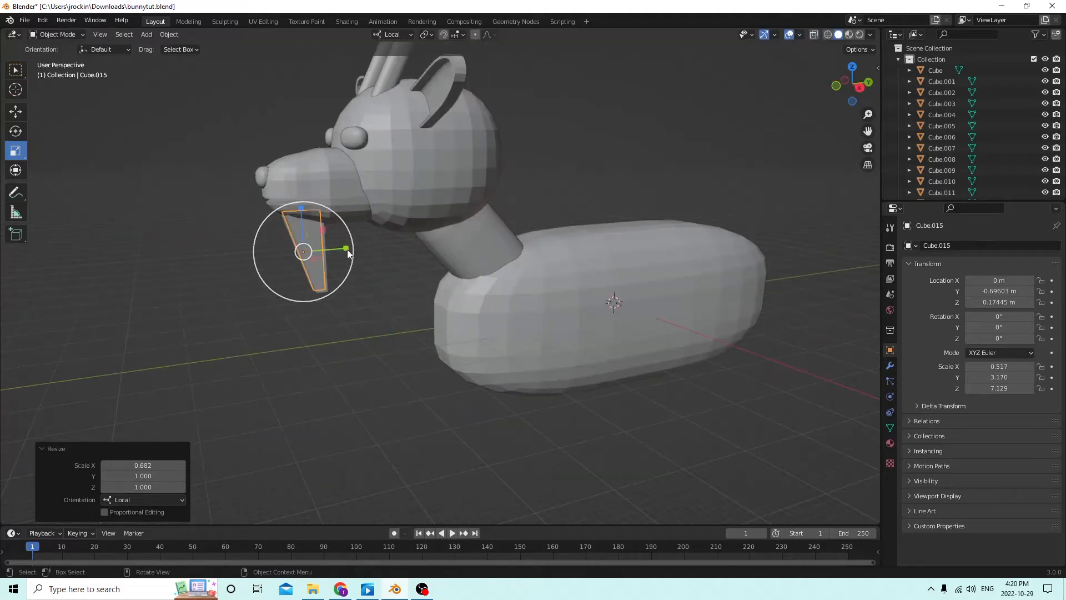
{"action": "left_click_drag", "start_coordinate": [347, 248], "coordinate": [371, 248]}
{"action": "mouse_move", "coordinate": [371, 248]}
{"action": "middle_mouse_down"}
{"action": "mouse_move", "coordinate": [366, 233]}
{"action": "mouse_move", "coordinate": [382, 232]}
{"action": "middle_mouse_up"}
{"action": "left_click", "coordinate": [14, 116]}
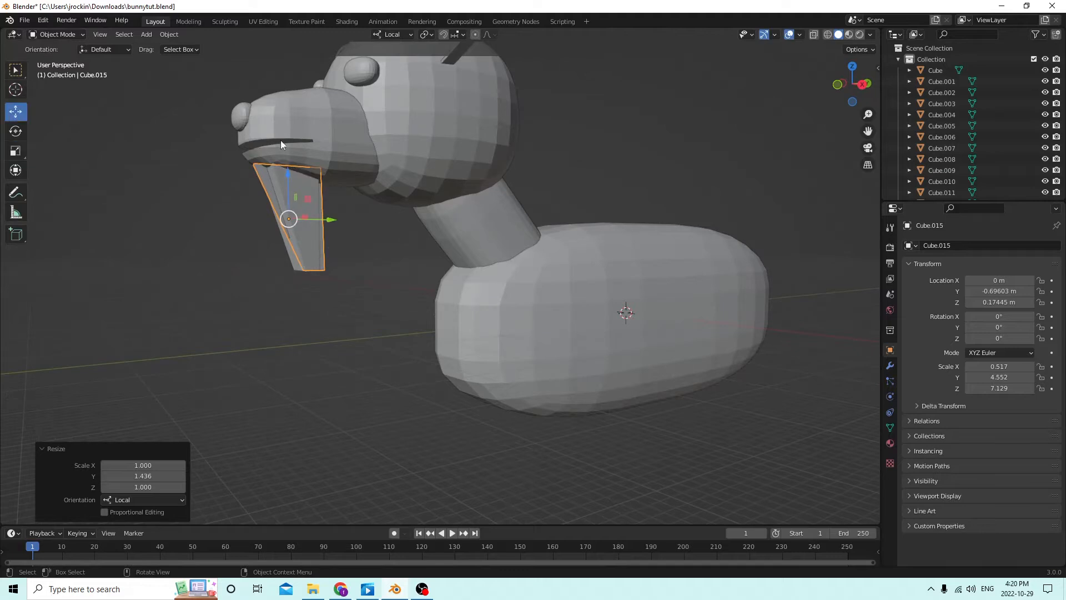
{"action": "left_click_drag", "start_coordinate": [292, 173], "coordinate": [292, 185]}
Narrow the thin strip's top face by scaling it 0.205 along local X in Edit Mode
{"action": "middle_click_drag", "start_coordinate": [291, 185], "coordinate": [442, 214]}
{"action": "left_click", "coordinate": [473, 321]}
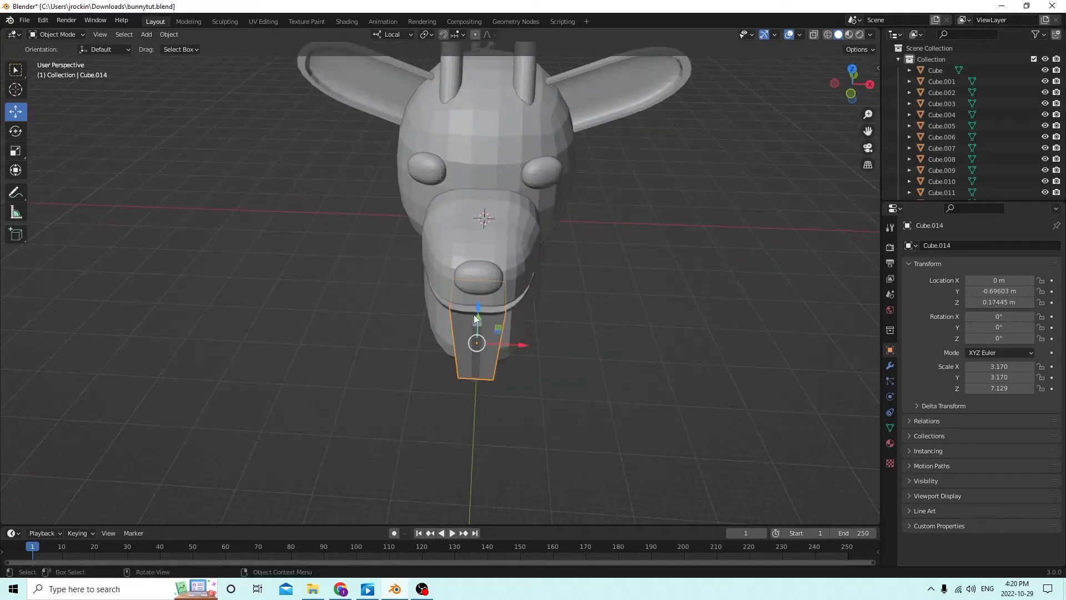
{"action": "key", "text": "Tab"}
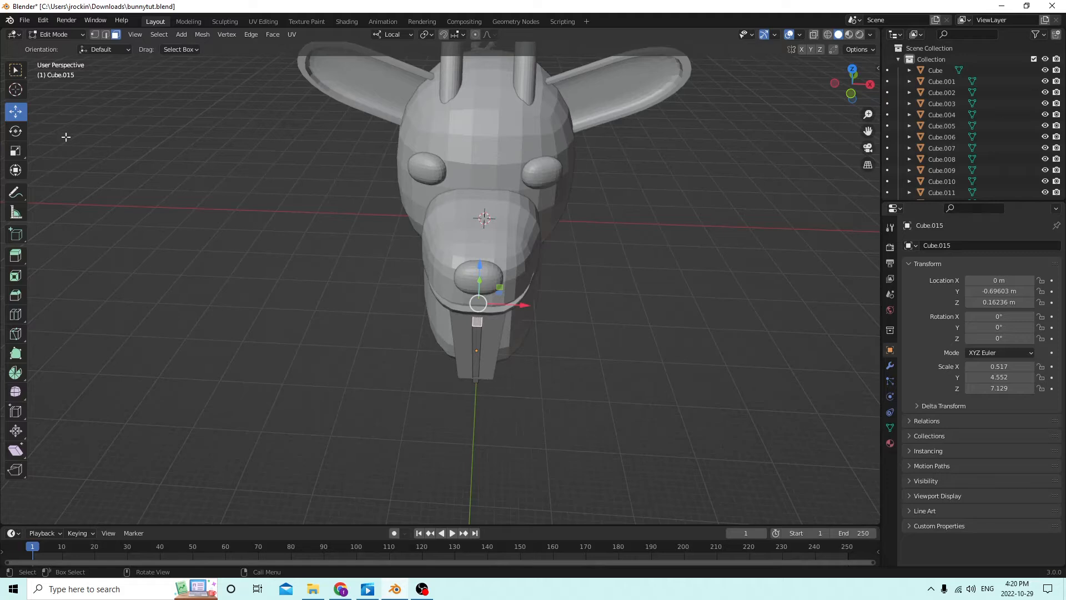
{"action": "left_click", "coordinate": [16, 158]}
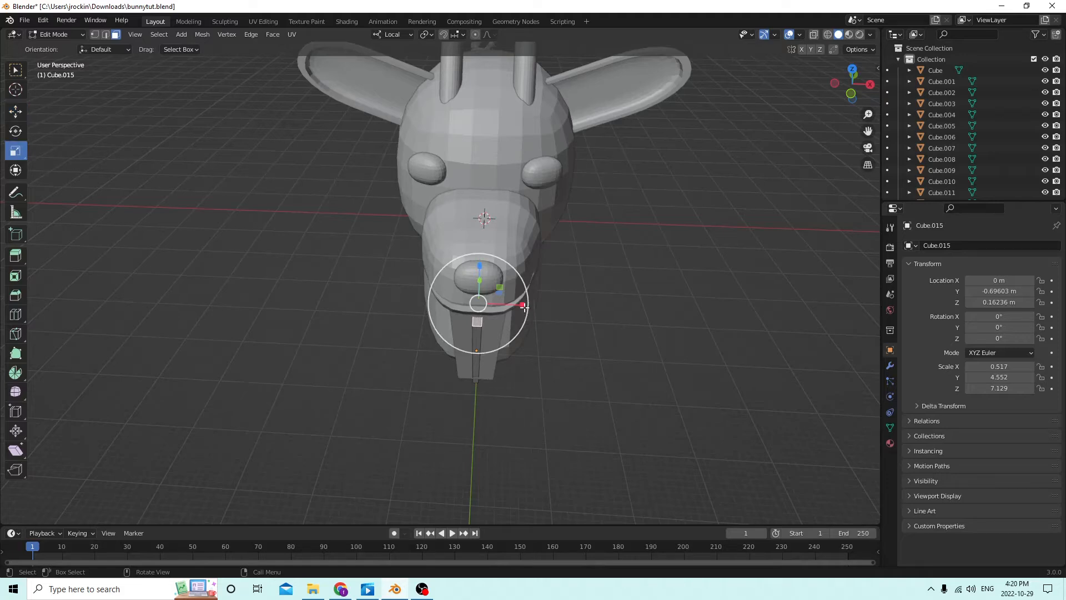
{"action": "left_click_drag", "start_coordinate": [524, 306], "coordinate": [485, 302]}
{"action": "middle_click_drag", "start_coordinate": [533, 256], "coordinate": [555, 139]}
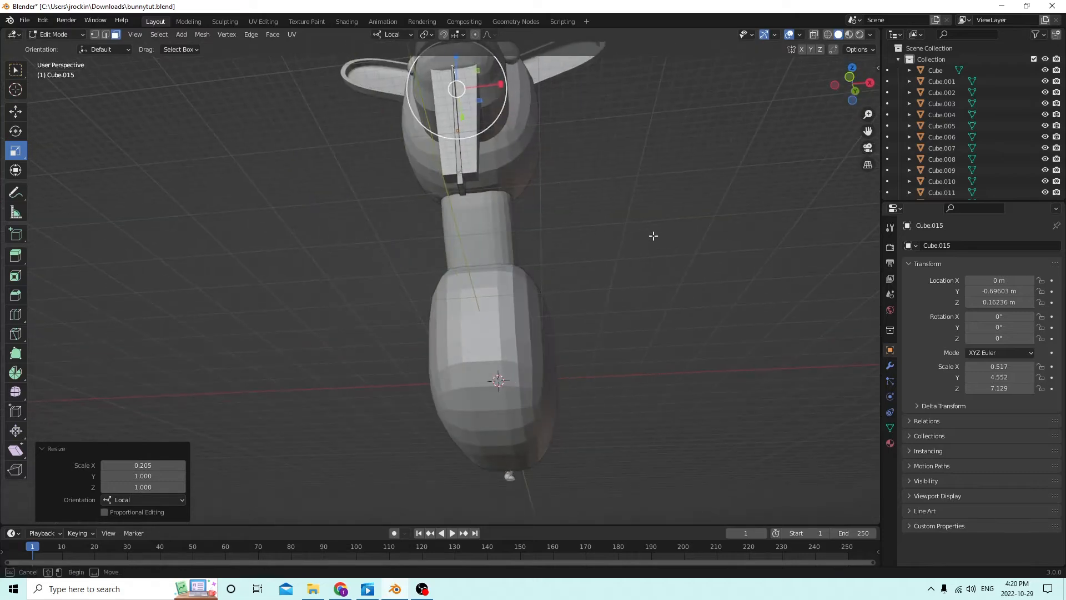
{"action": "middle_click_drag", "start_coordinate": [672, 264], "coordinate": [678, 320]}
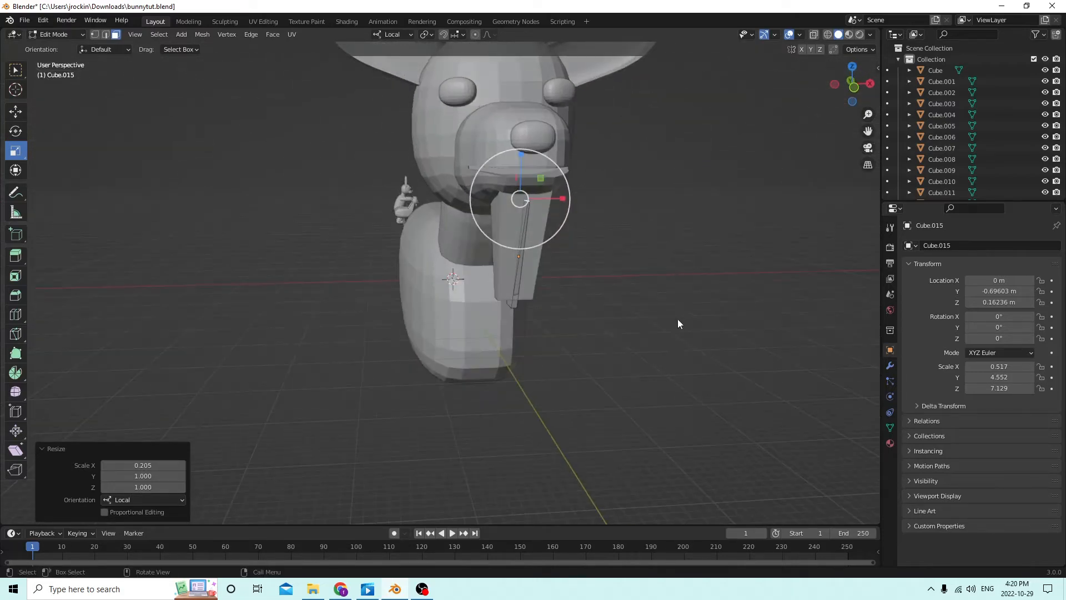
{"action": "key", "text": "Tab"}
Duplicate the thin strip and move the copy sideways to X 0.013668 m and down to Z 0.1477 m
{"action": "key", "text": "shift+d"}
{"action": "right_click", "coordinate": [667, 288]}
{"action": "middle_click_drag", "start_coordinate": [618, 301], "coordinate": [580, 311]}
{"action": "left_click_drag", "start_coordinate": [519, 272], "coordinate": [532, 272]}
{"action": "left_click_drag", "start_coordinate": [484, 224], "coordinate": [486, 237]}
{"action": "middle_click_drag", "start_coordinate": [487, 237], "coordinate": [505, 238]}
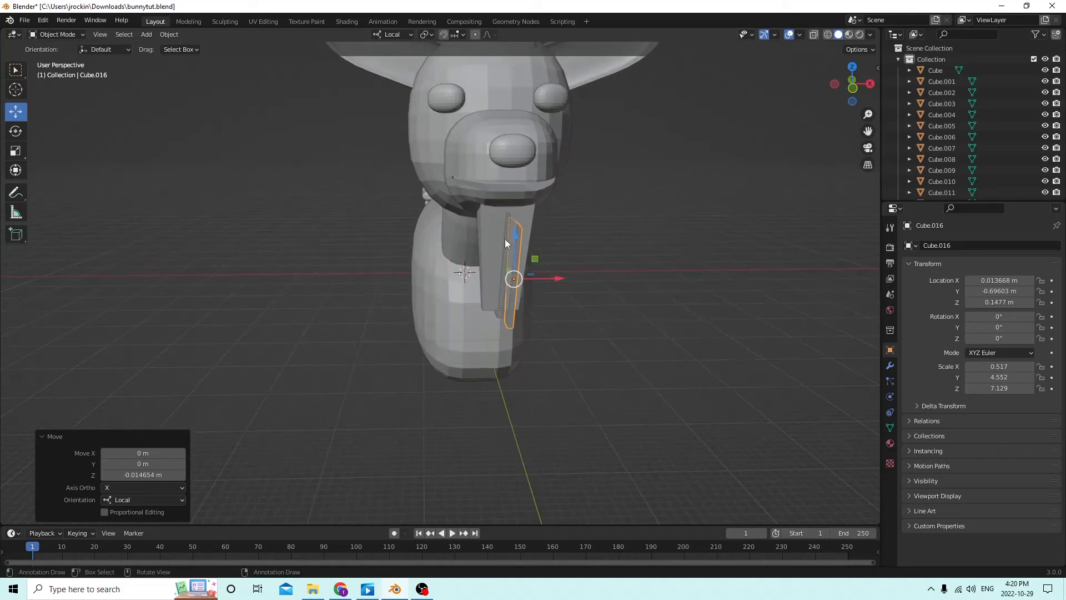
Duplicate the offset strip and move the copy along X to the opposite side of the beard, at -0.013335 m
{"action": "key", "text": "shift+d"}
{"action": "right_click", "coordinate": [541, 265]}
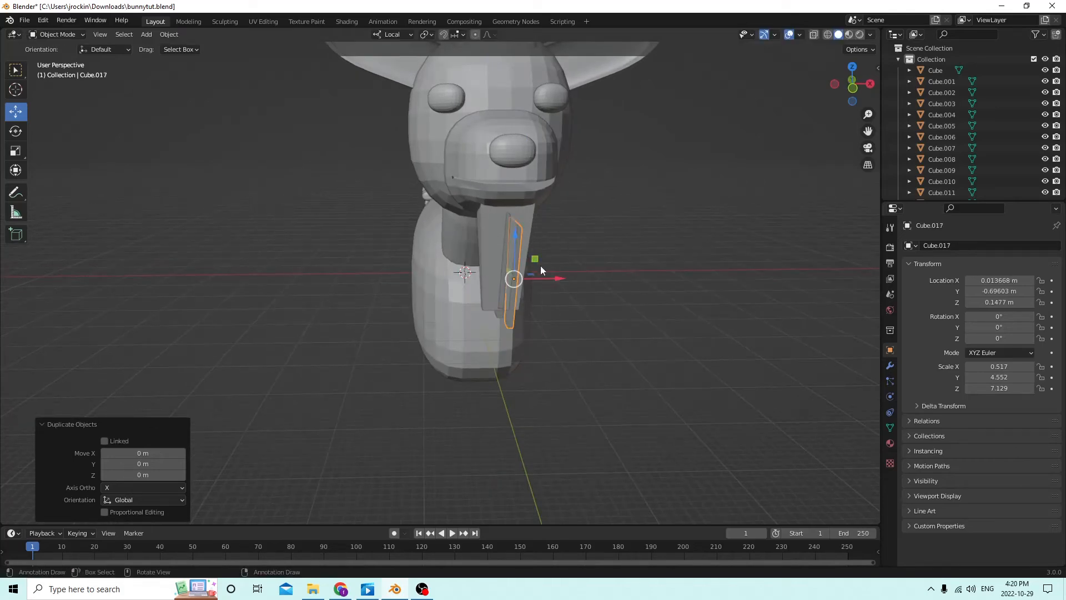
{"action": "key", "text": "g"}
{"action": "key", "text": "x"}
{"action": "key", "text": "x"}
{"action": "left_click_drag", "start_coordinate": [533, 274], "coordinate": [531, 275]}
{"action": "middle_click_drag", "start_coordinate": [526, 246], "coordinate": [508, 261]}
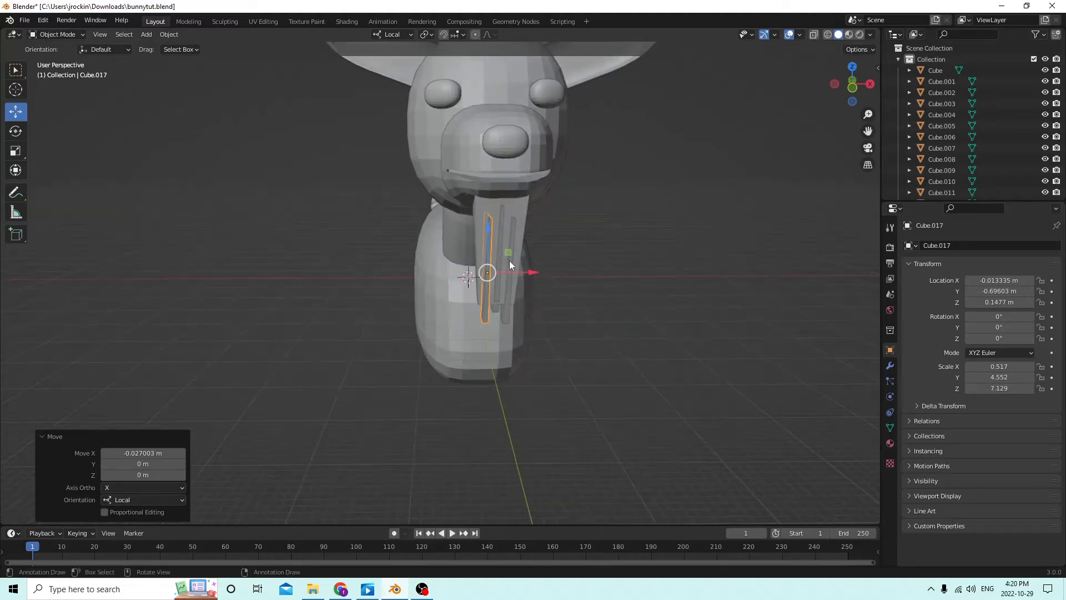
Cut the three thin strips out of the beard block with a Bool Tool difference operation
{"action": "left_click", "coordinate": [510, 233]}
{"action": "left_click", "coordinate": [502, 235], "text": "shift"}
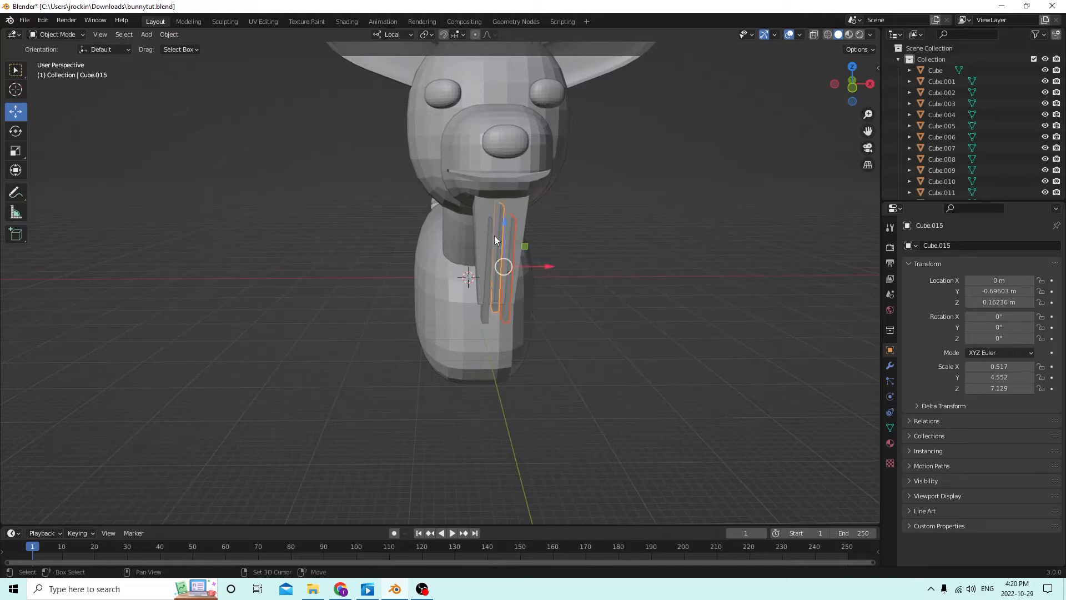
{"action": "left_click", "coordinate": [483, 244], "text": "shift"}
{"action": "left_click", "coordinate": [537, 244]}
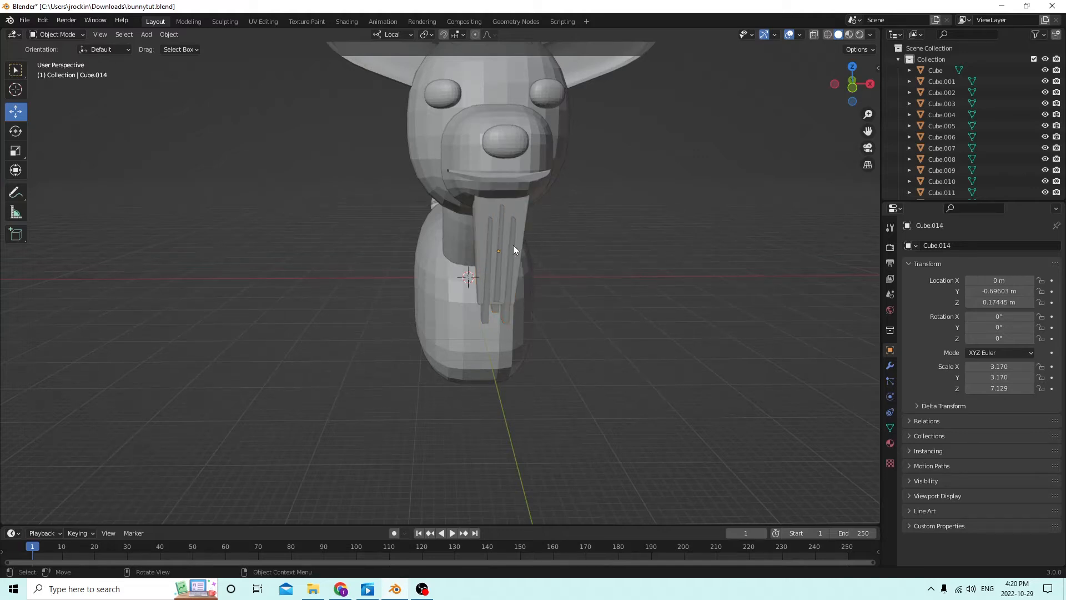
{"action": "left_click", "coordinate": [501, 235], "text": "shift"}
{"action": "left_click", "coordinate": [484, 250], "text": "shift"}
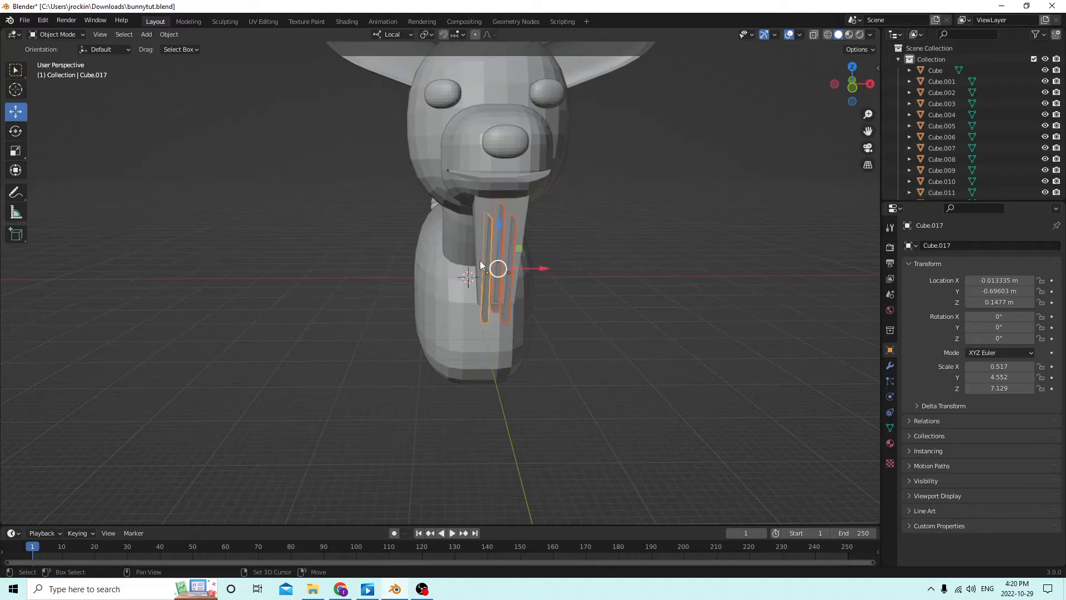
{"action": "middle_click_drag", "start_coordinate": [482, 245], "coordinate": [568, 245]}
{"action": "left_click", "coordinate": [593, 245], "text": "shift"}
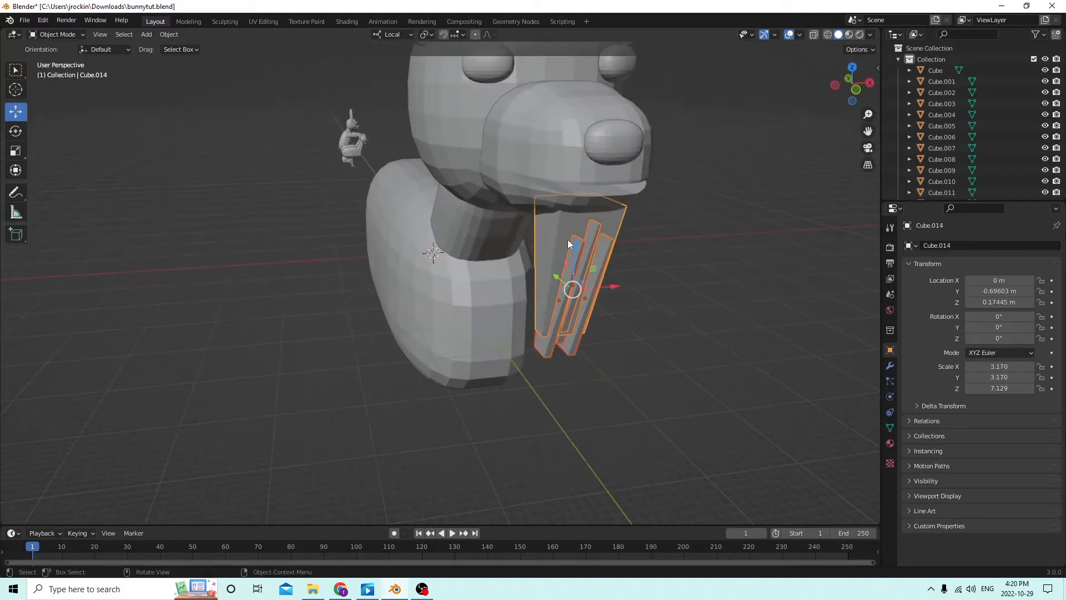
{"action": "left_click", "coordinate": [170, 35]}
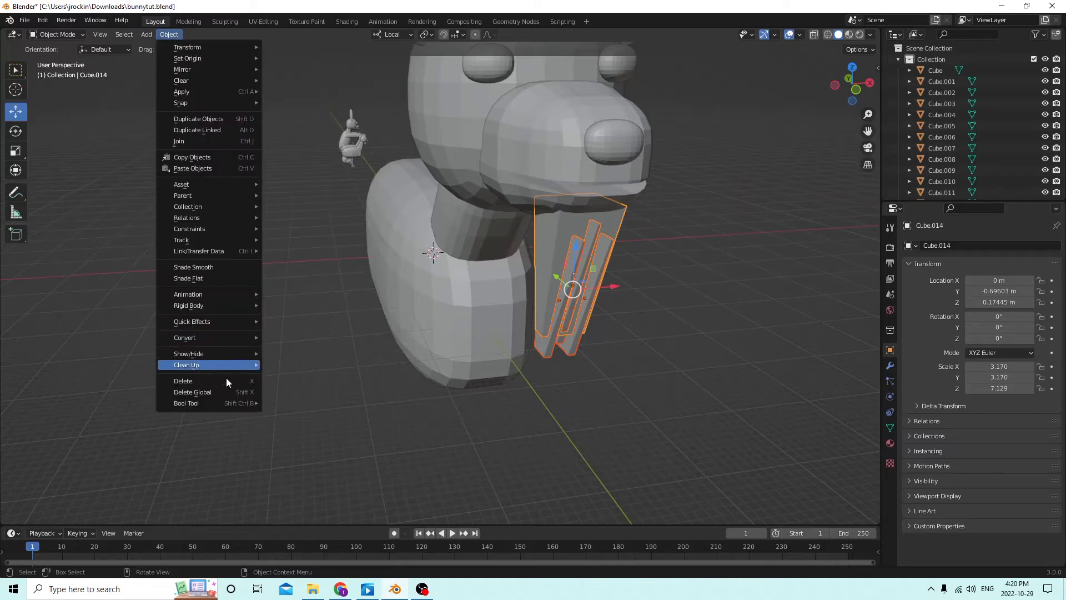
{"action": "mouse_move", "coordinate": [238, 403]}
{"action": "left_click", "coordinate": [291, 416]}
{"action": "middle_click_drag", "start_coordinate": [479, 311], "coordinate": [404, 293]}
{"action": "middle_click_drag", "start_coordinate": [666, 218], "coordinate": [721, 219]}
{"action": "left_click", "coordinate": [752, 239]}
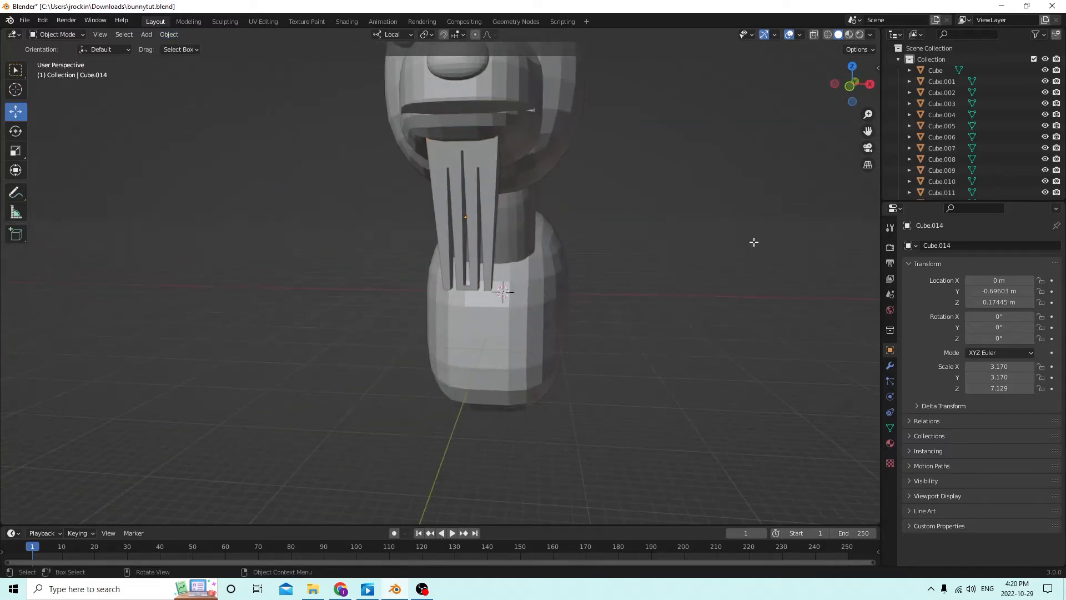
Thin the slotted beard from front to back by scaling it to 1.881 on its local Y axis
{"action": "key", "text": "Tab"}
{"action": "scroll", "coordinate": [755, 245], "scroll_direction": "down", "scroll_amount": 1}
{"action": "key", "text": "Tab"}
{"action": "middle_click_drag", "start_coordinate": [764, 249], "coordinate": [295, 254]}
{"action": "key", "text": "Tab"}
{"action": "key", "text": "Tab"}
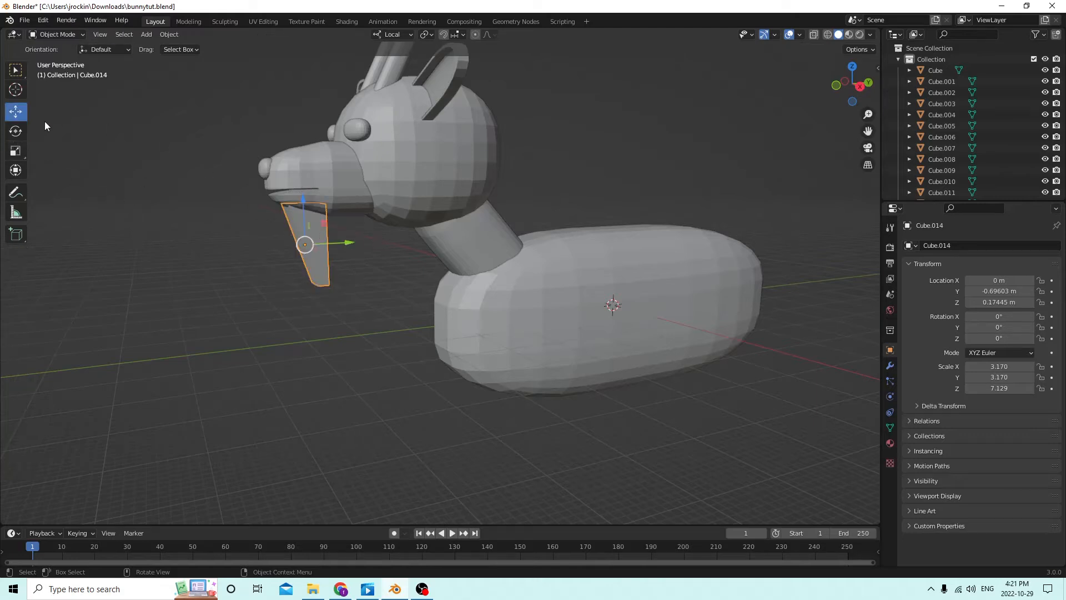
{"action": "left_click", "coordinate": [15, 153]}
{"action": "left_click_drag", "start_coordinate": [347, 245], "coordinate": [325, 238]}
{"action": "middle_click_drag", "start_coordinate": [325, 238], "coordinate": [448, 237]}
{"action": "middle_click_drag", "start_coordinate": [714, 228], "coordinate": [546, 214]}
{"action": "key", "text": "Tab"}
{"action": "key", "text": "Tab"}
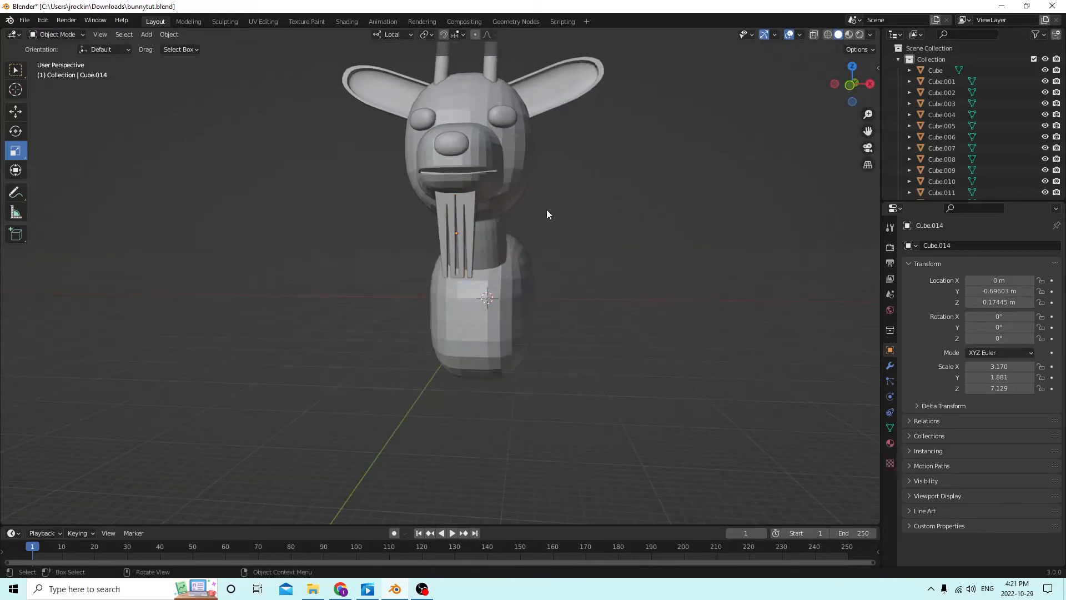
Narrow the body to an X scale of 11.183 and raise it to Z 0.024521 m
{"action": "middle_click_drag", "start_coordinate": [471, 210], "coordinate": [435, 230]}
{"action": "left_click", "coordinate": [568, 284]}
{"action": "middle_click_drag", "start_coordinate": [567, 283], "coordinate": [613, 281]}
{"action": "scroll", "coordinate": [500, 280], "scroll_direction": "up", "scroll_amount": 4}
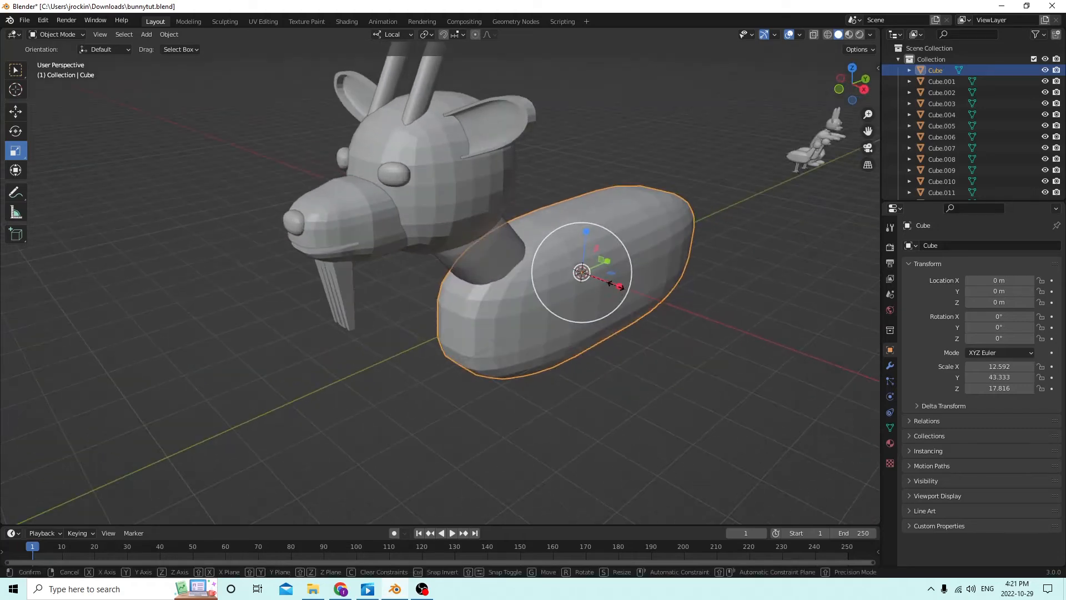
{"action": "key", "text": "s"}
{"action": "key", "text": "x"}
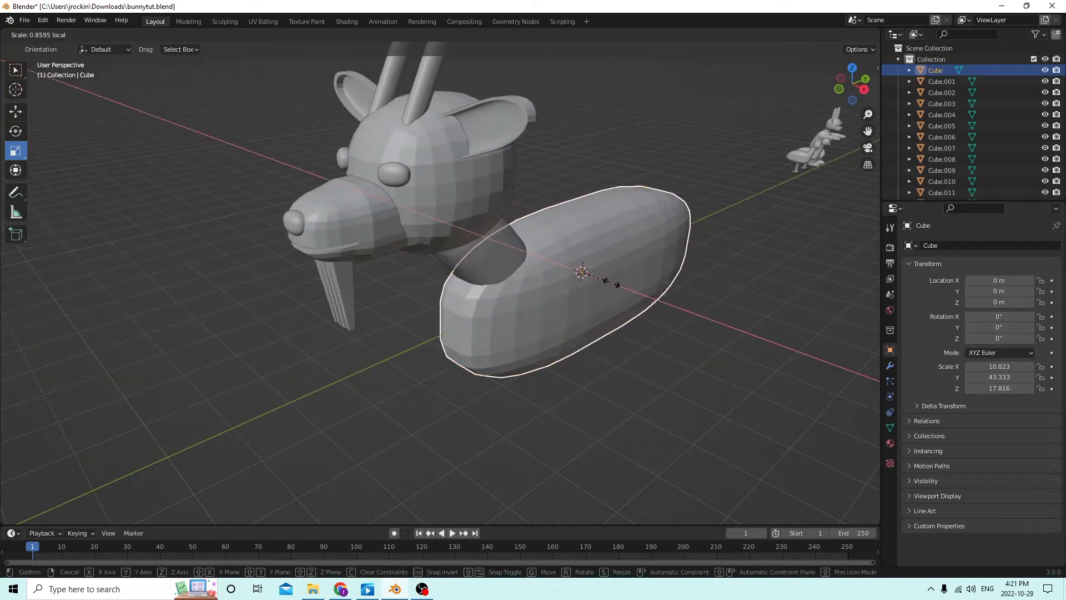
{"action": "left_click", "coordinate": [613, 279]}
{"action": "middle_click_drag", "start_coordinate": [613, 279], "coordinate": [550, 264]}
{"action": "left_click", "coordinate": [24, 113]}
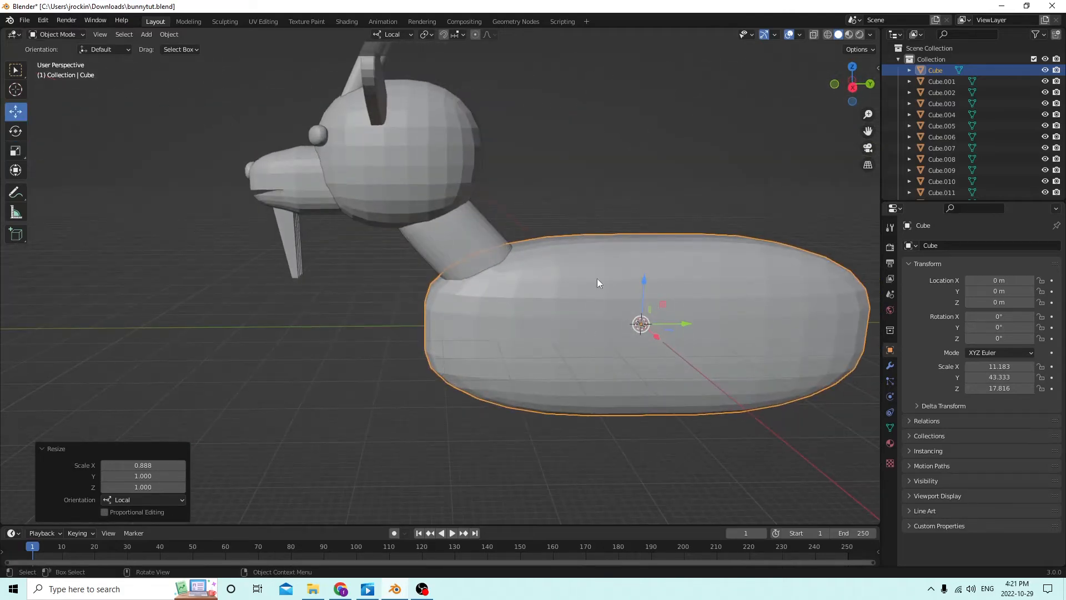
{"action": "left_click_drag", "start_coordinate": [645, 281], "coordinate": [637, 262]}
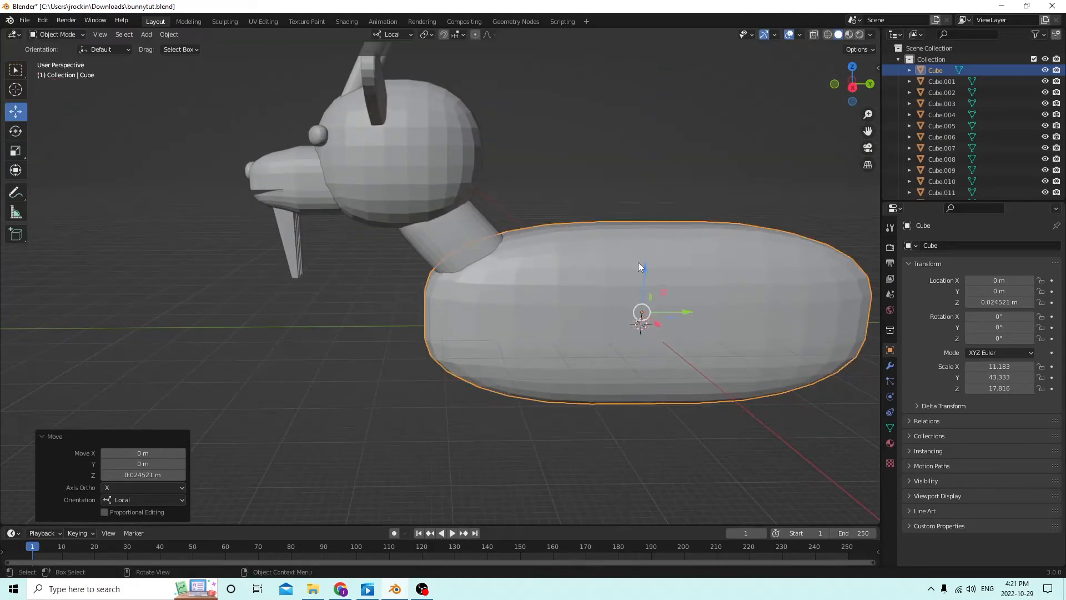
Move the body 0.013963 m along its local Y axis, away from the head
{"action": "left_click_drag", "start_coordinate": [694, 316], "coordinate": [703, 317]}
{"action": "middle_click_drag", "start_coordinate": [647, 291], "coordinate": [689, 308]}
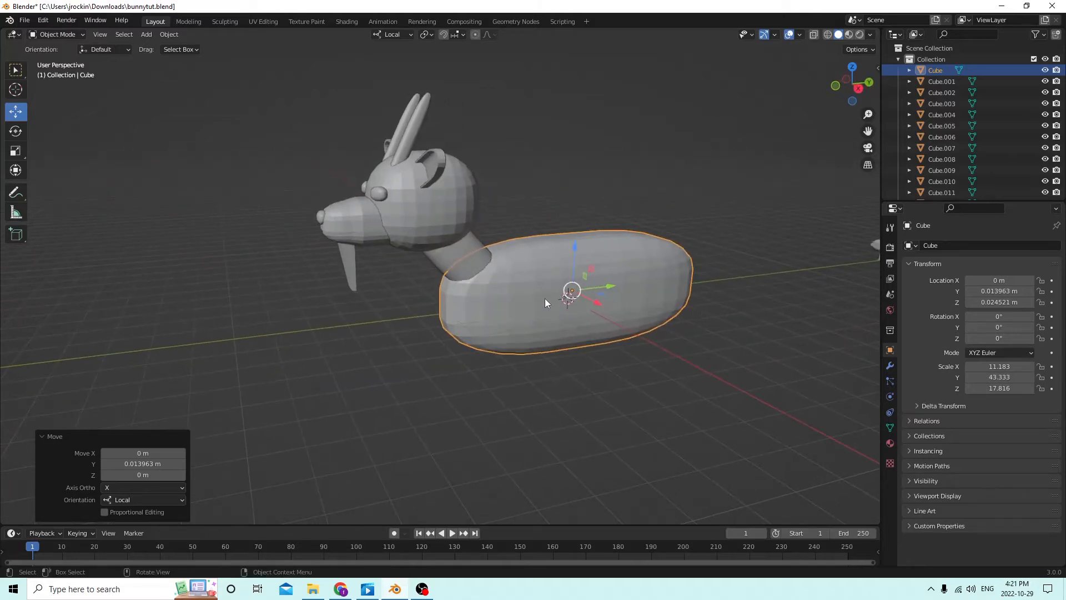
{"action": "middle_click_drag", "start_coordinate": [544, 295], "coordinate": [538, 292]}
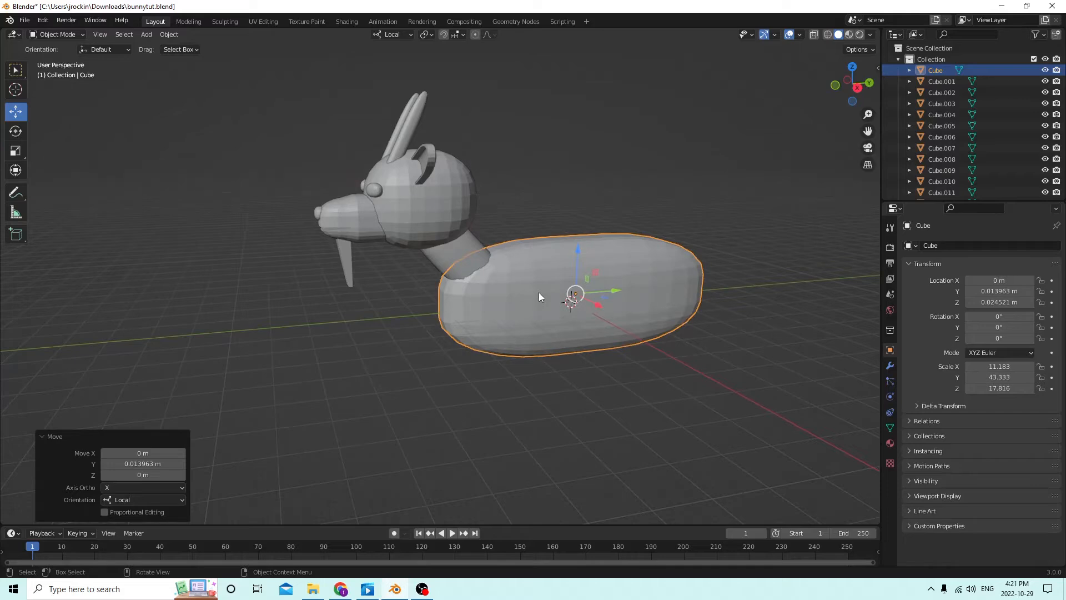
Join the beard, nose, muzzle, both eyes, both ears and both horns into the head sphere as one object
{"action": "left_click", "coordinate": [540, 292]}
{"action": "middle_click_drag", "start_coordinate": [361, 258], "coordinate": [397, 251]}
{"action": "left_click", "coordinate": [457, 291]}
{"action": "left_click", "coordinate": [344, 192], "text": "shift"}
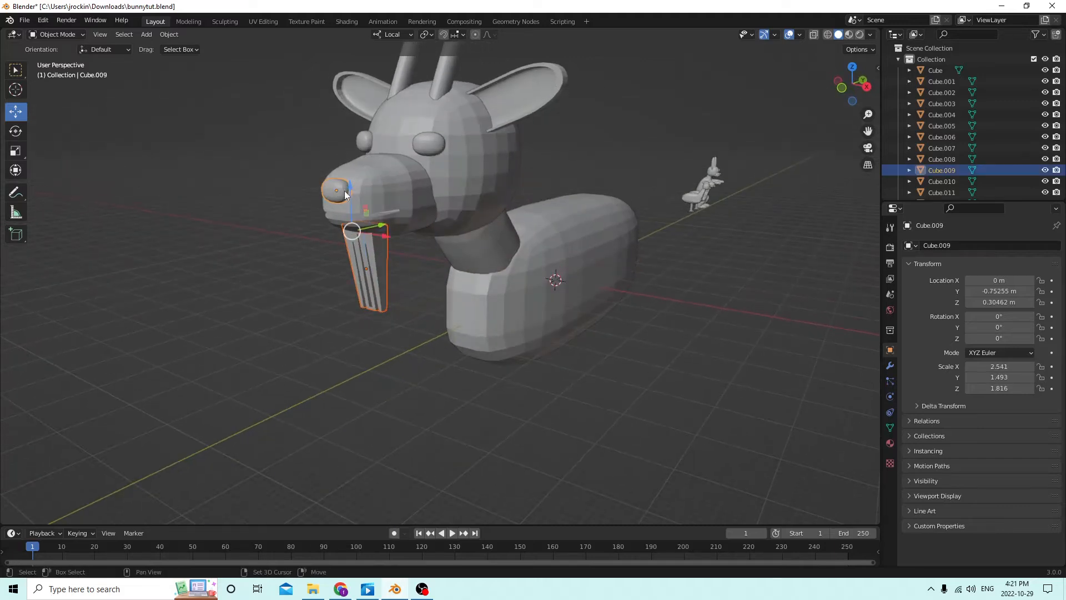
{"action": "left_click", "coordinate": [392, 185], "text": "shift"}
{"action": "middle_click_drag", "start_coordinate": [391, 188], "coordinate": [404, 206], "text": "shift"}
{"action": "left_click", "coordinate": [445, 171], "text": "shift"}
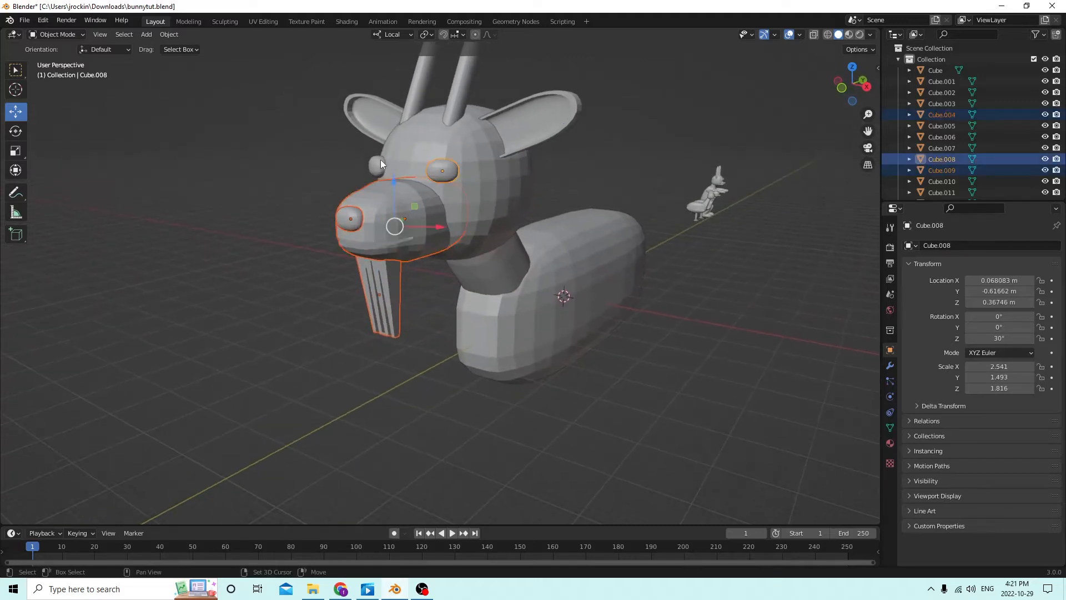
{"action": "left_click", "coordinate": [377, 162], "text": "shift"}
{"action": "middle_click_drag", "start_coordinate": [376, 162], "coordinate": [391, 175]}
{"action": "left_click", "coordinate": [384, 119], "text": "shift"}
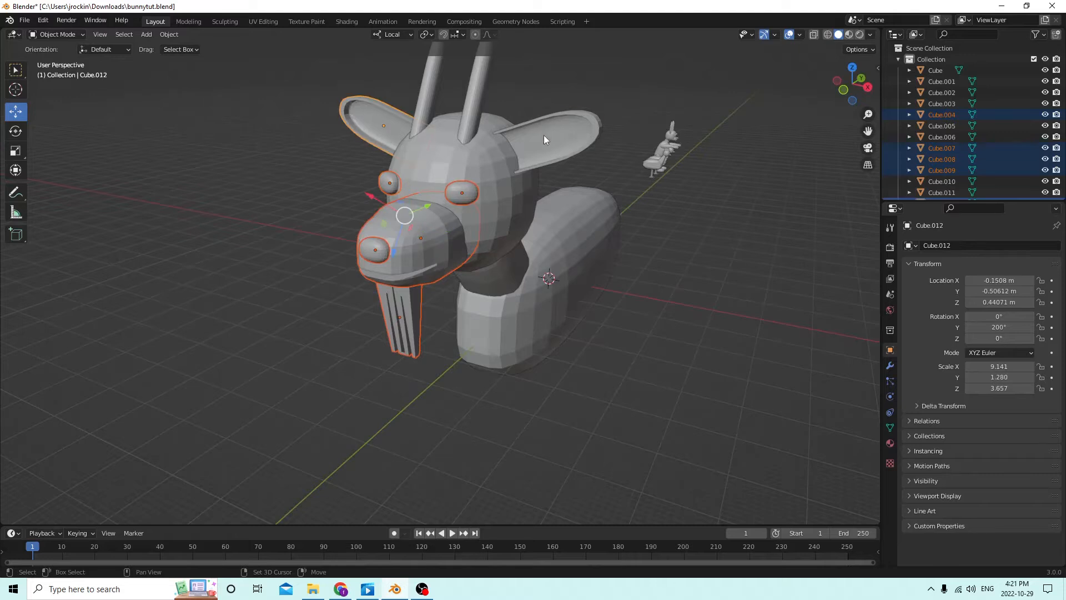
{"action": "left_click", "coordinate": [544, 135], "text": "shift"}
{"action": "left_click", "coordinate": [475, 87], "text": "shift"}
{"action": "left_click", "coordinate": [424, 81], "text": "shift"}
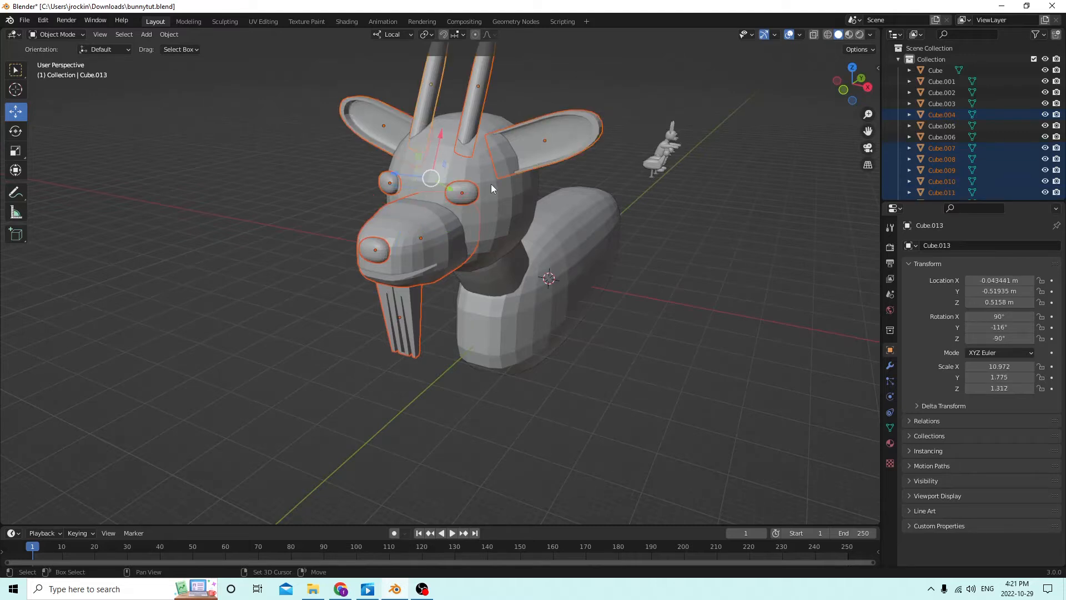
{"action": "left_click", "coordinate": [491, 184], "text": "shift"}
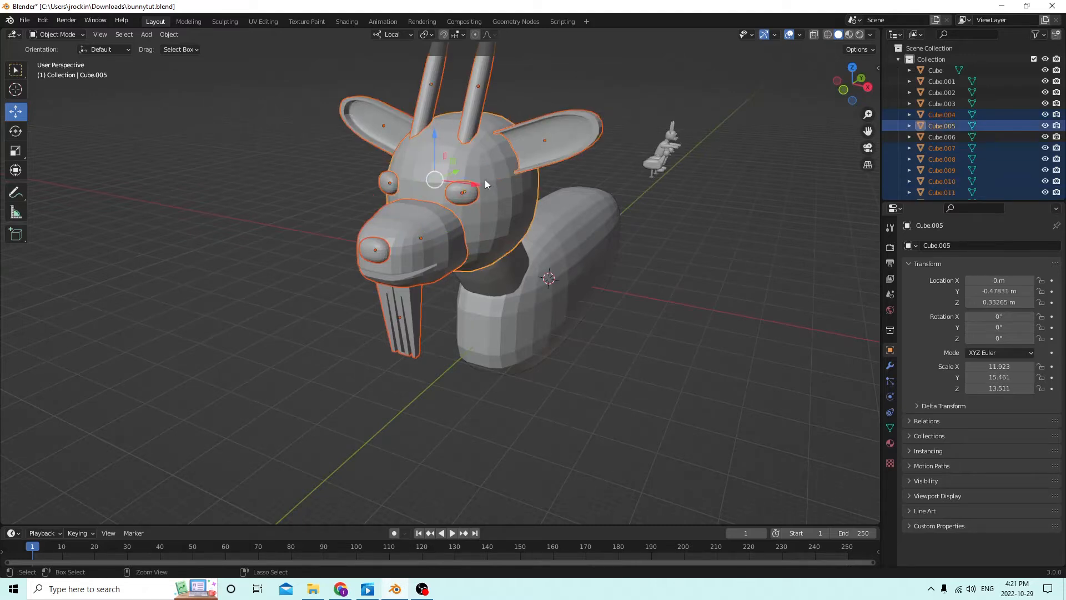
{"action": "key", "text": "ctrl+j"}
{"action": "middle_click_drag", "start_coordinate": [470, 170], "coordinate": [455, 135]}
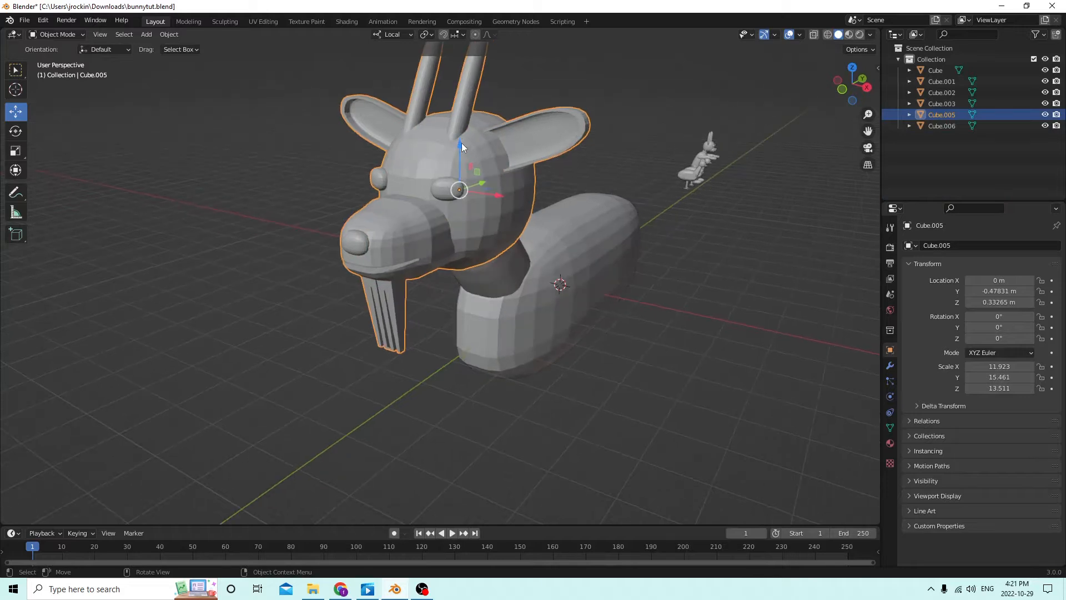
Join the body and neck with the combined head into a single object, keeping the head as the active object
{"action": "left_click_drag", "start_coordinate": [461, 142], "coordinate": [495, 151]}
{"action": "middle_click_drag", "start_coordinate": [494, 151], "coordinate": [464, 207]}
{"action": "left_click", "coordinate": [481, 283]}
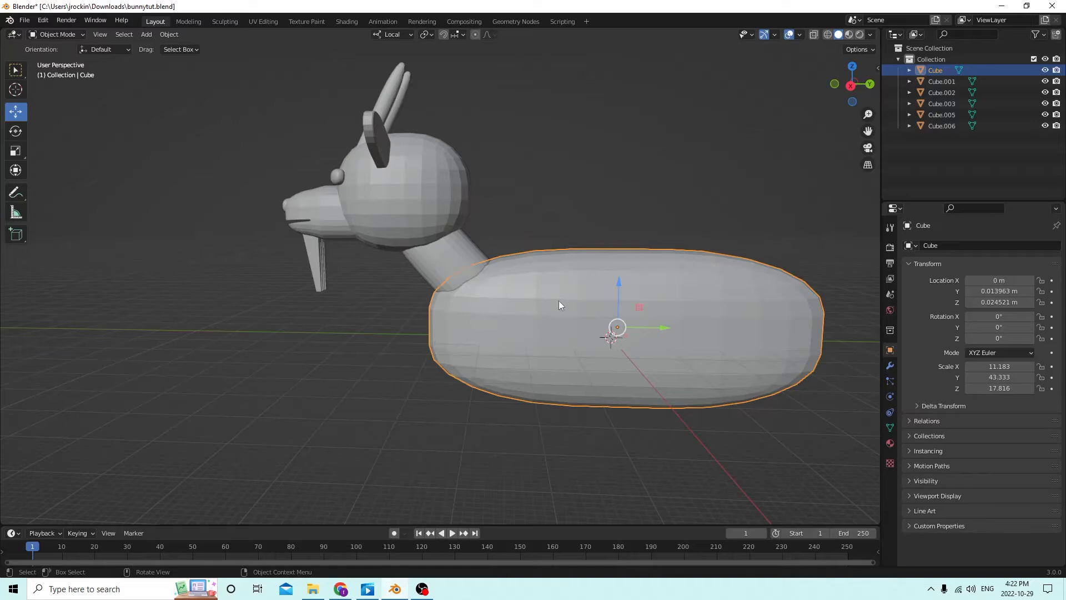
{"action": "left_click", "coordinate": [451, 259], "text": "shift"}
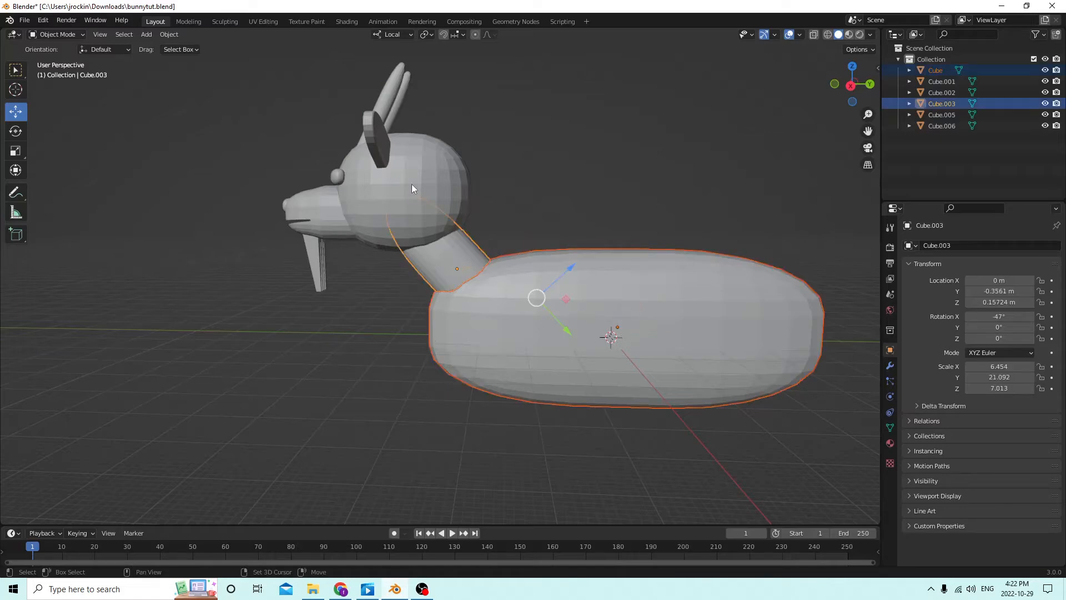
{"action": "left_click", "coordinate": [411, 185], "text": "shift"}
{"action": "key", "text": "ctrl+j"}
Enter Edit Mode on the joined animal, clear the face selection and open its material properties
{"action": "middle_click_drag", "start_coordinate": [469, 216], "coordinate": [629, 245]}
{"action": "key", "text": "Tab"}
{"action": "scroll", "coordinate": [617, 223], "scroll_direction": "up", "scroll_amount": 1}
{"action": "scroll", "coordinate": [607, 250], "scroll_direction": "up", "scroll_amount": 1}
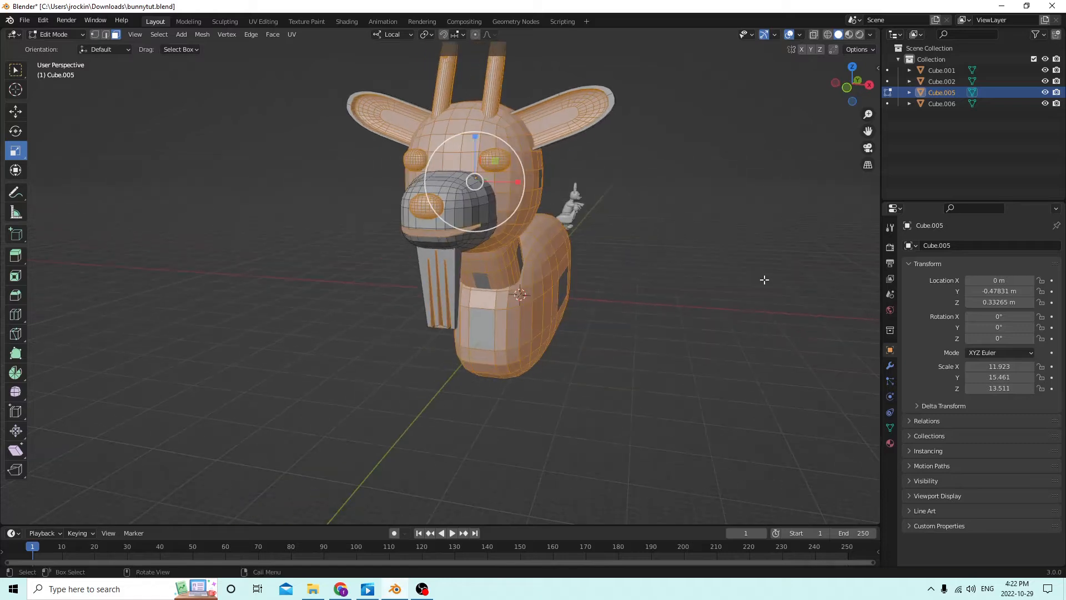
{"action": "left_click", "coordinate": [889, 448]}
{"action": "scroll", "coordinate": [663, 360], "scroll_direction": "up", "scroll_amount": 2}
{"action": "middle_click_drag", "start_coordinate": [652, 355], "coordinate": [693, 325]}
{"action": "middle_click_drag", "start_coordinate": [607, 171], "coordinate": [611, 183]}
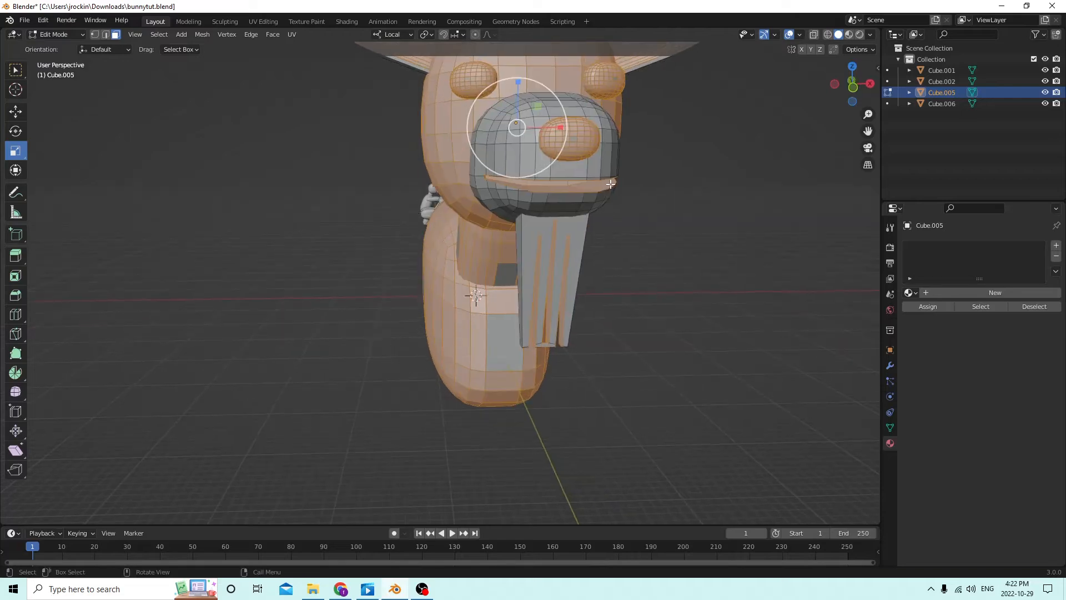
{"action": "left_click", "coordinate": [691, 185]}
Select the thin faces inside the mouth cut across the front of the muzzle
{"action": "middle_click_drag", "start_coordinate": [690, 184], "coordinate": [595, 143]}
{"action": "scroll", "coordinate": [682, 173], "scroll_direction": "up", "scroll_amount": 1}
{"action": "left_click", "coordinate": [610, 141]}
{"action": "left_click", "coordinate": [482, 144], "text": "ctrl"}
{"action": "scroll", "coordinate": [482, 145], "scroll_direction": "up", "scroll_amount": 2}
{"action": "middle_click_drag", "start_coordinate": [482, 146], "coordinate": [544, 124]}
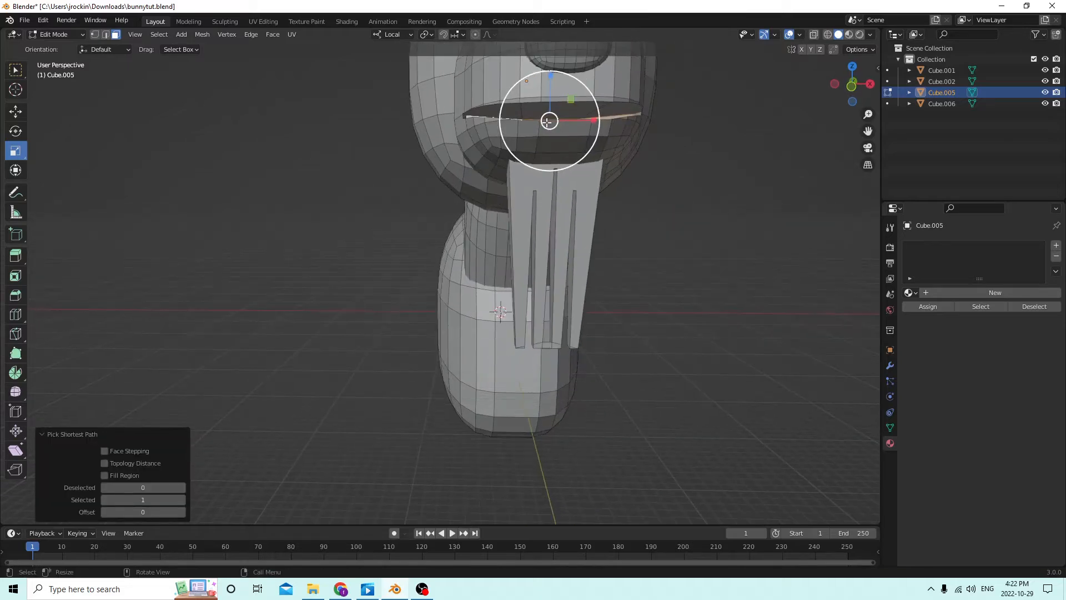
{"action": "left_click", "coordinate": [516, 110], "text": "shift"}
{"action": "left_click", "coordinate": [534, 110], "text": "shift"}
{"action": "middle_click_drag", "start_coordinate": [533, 110], "coordinate": [561, 129]}
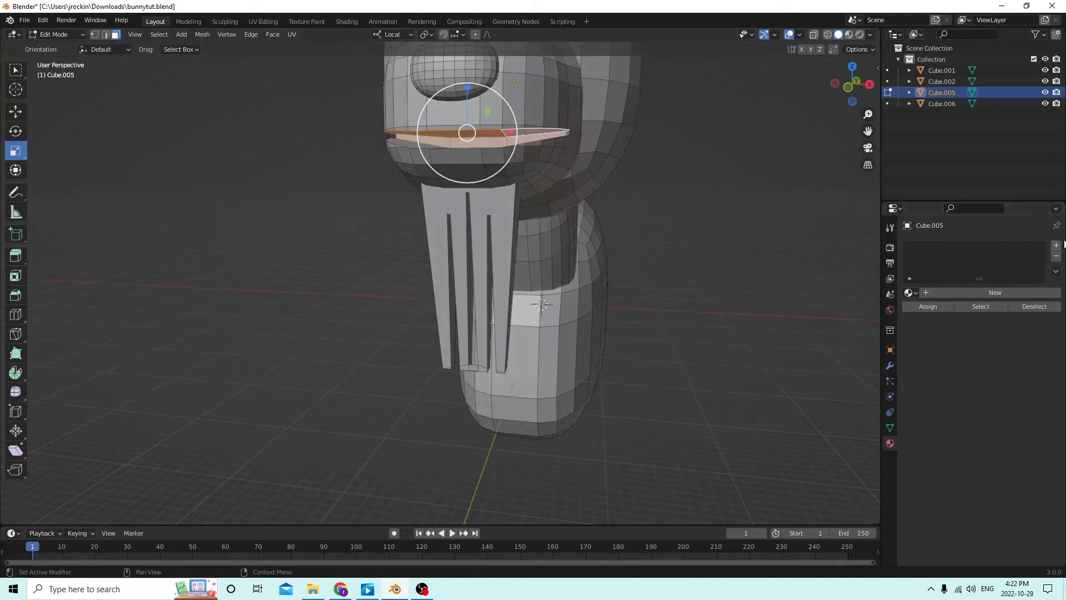
Add a material slot with a new material and lower its base color value to a dark shade for the mouth
{"action": "left_click", "coordinate": [1056, 246]}
{"action": "left_click", "coordinate": [987, 293]}
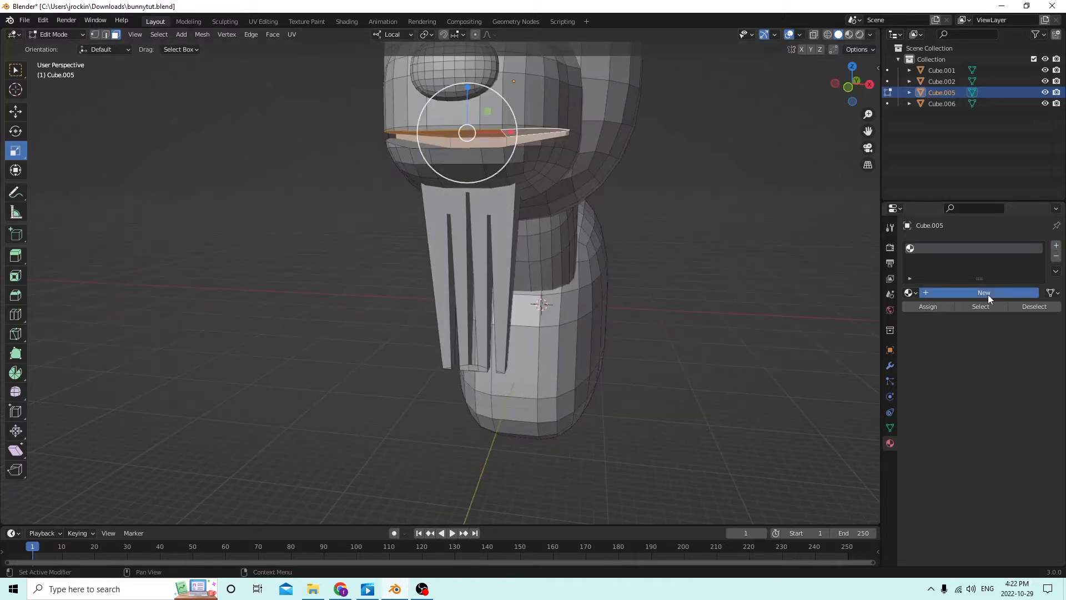
{"action": "left_click", "coordinate": [995, 428]}
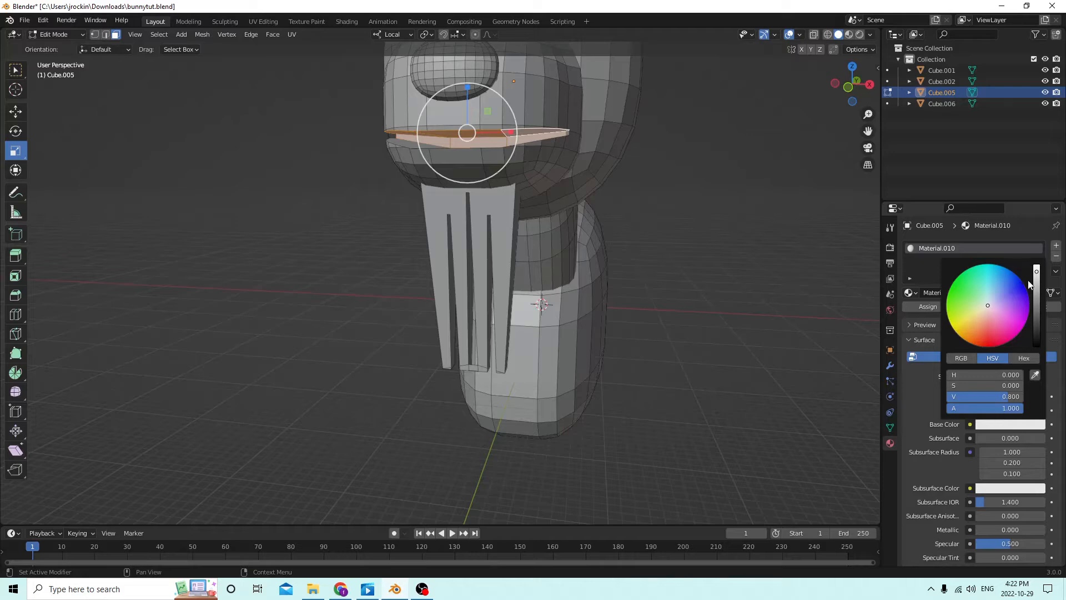
{"action": "left_click_drag", "start_coordinate": [1006, 396], "coordinate": [963, 396]}
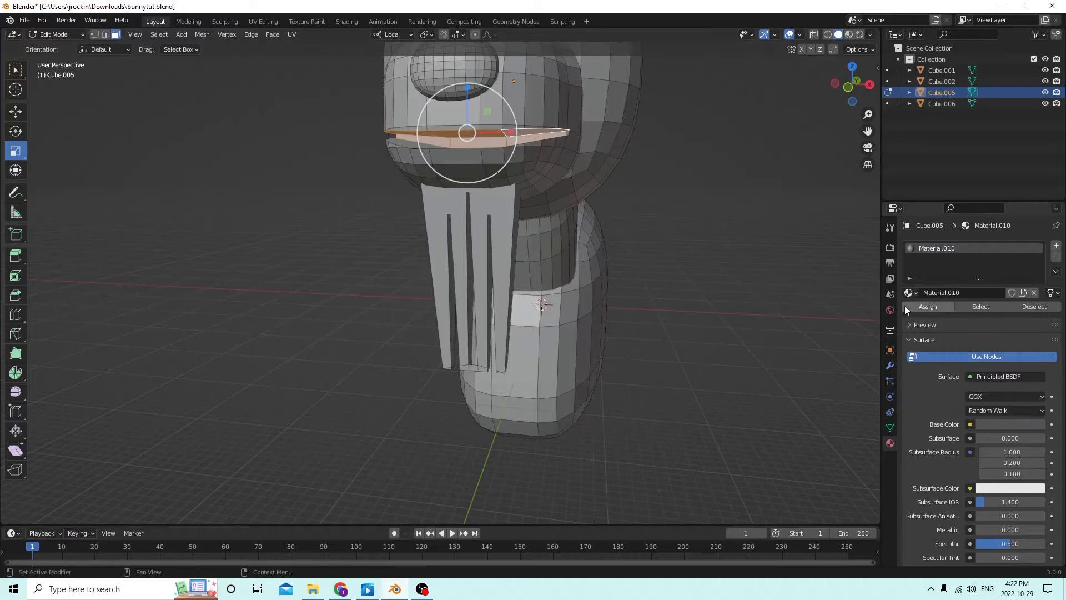
{"action": "scroll", "coordinate": [708, 269], "scroll_direction": "down", "scroll_amount": 5}
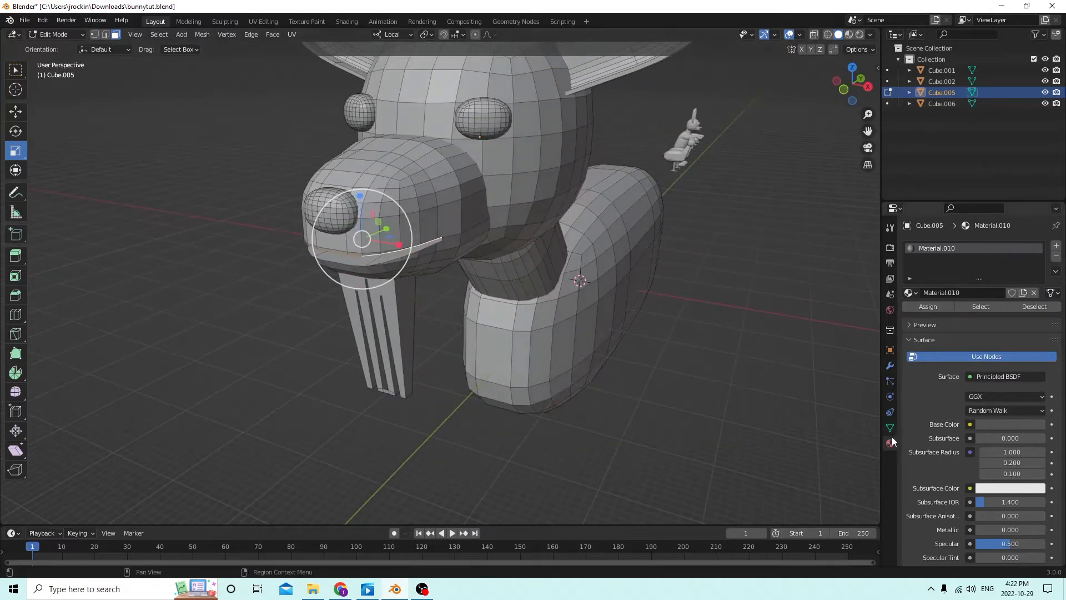
Show the goat model in Material Preview shading and clear the face selection
{"action": "left_click", "coordinate": [848, 34]}
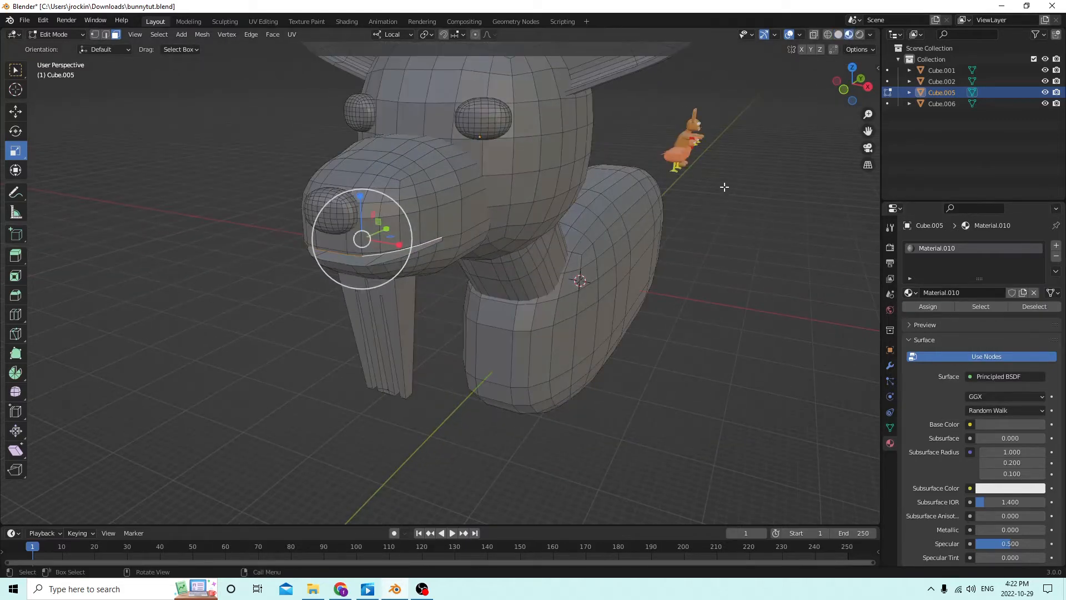
{"action": "middle_click_drag", "start_coordinate": [724, 187], "coordinate": [815, 174]}
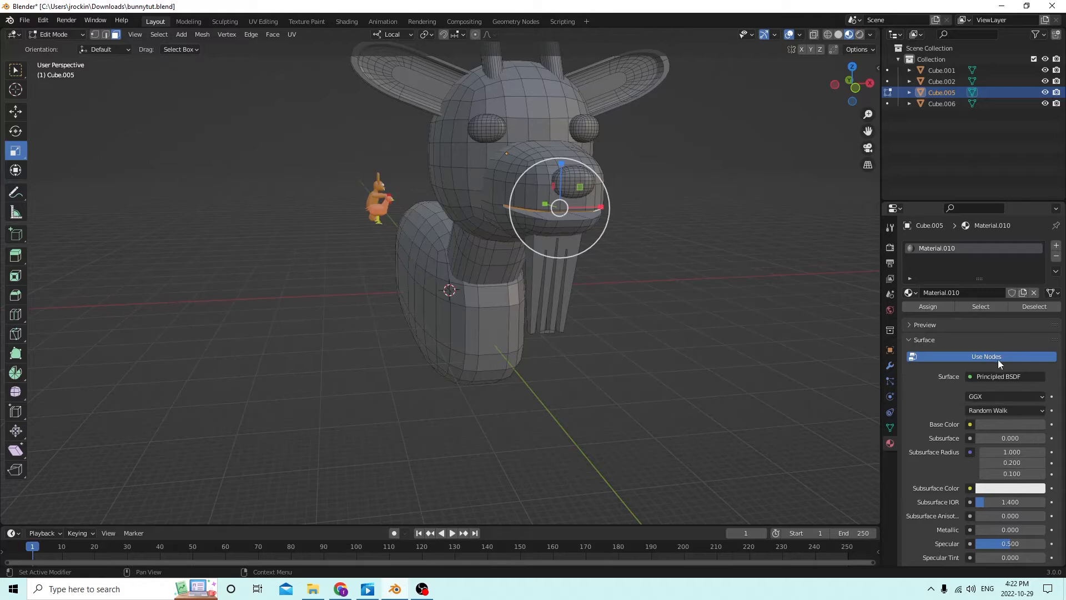
{"action": "middle_click_drag", "start_coordinate": [806, 373], "coordinate": [825, 333]}
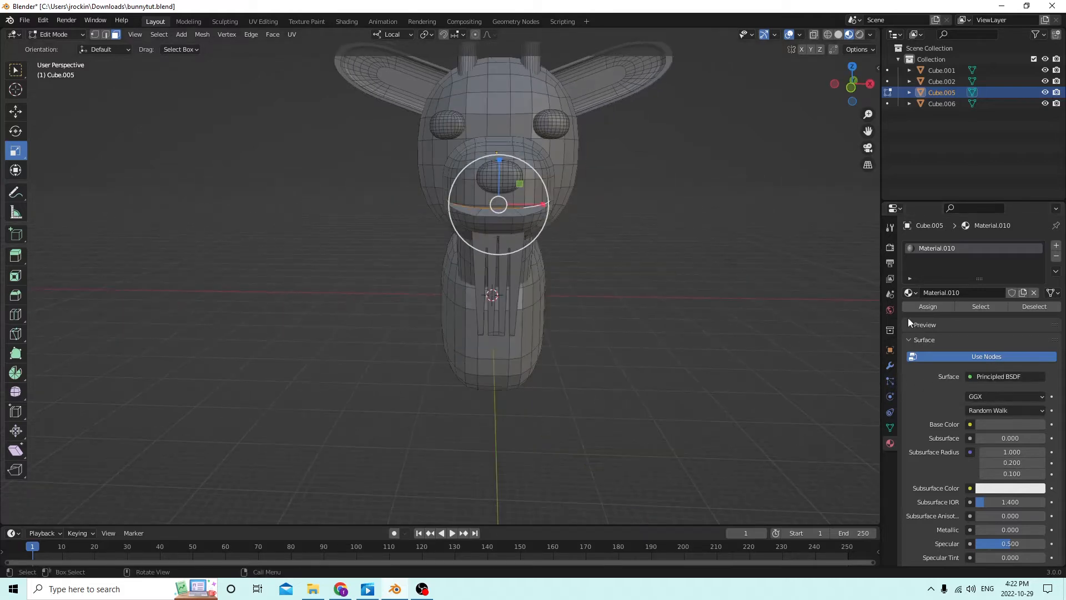
{"action": "left_click", "coordinate": [994, 409]}
{"action": "left_click", "coordinate": [770, 370]}
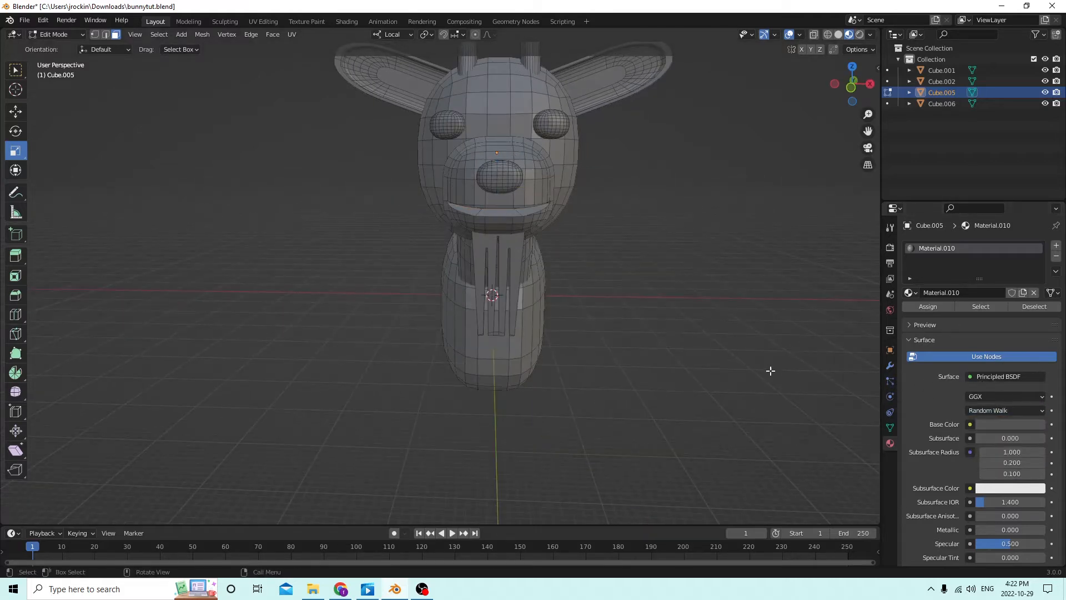
{"action": "middle_click_drag", "start_coordinate": [770, 370], "coordinate": [599, 226]}
Undo the recent changes, restoring the mouth face selection and removing the goat's dark material
{"action": "left_click", "coordinate": [43, 21]}
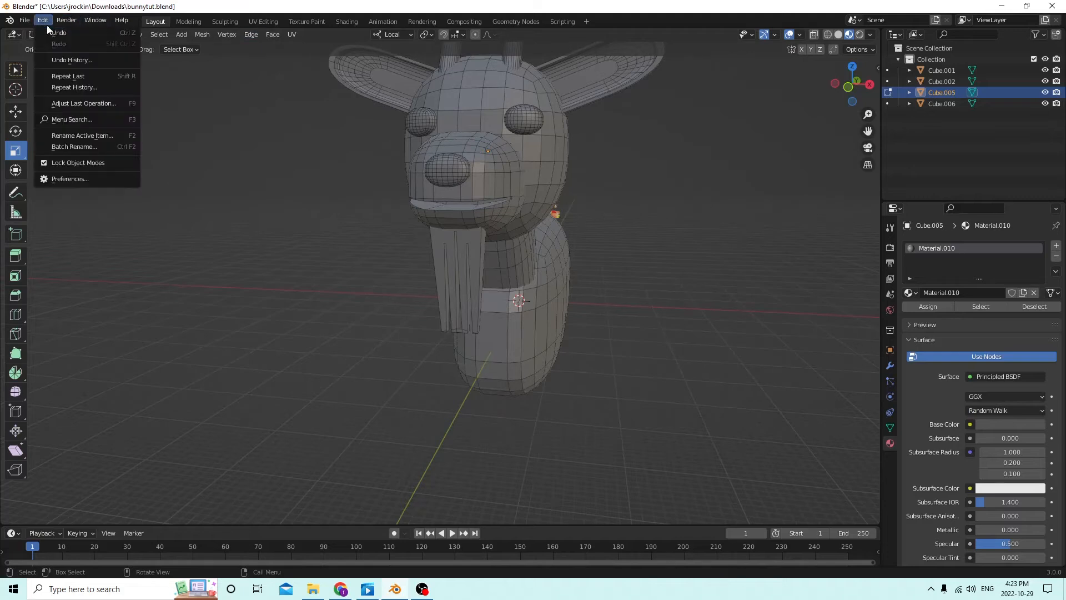
{"action": "left_click", "coordinate": [56, 32]}
{"action": "left_click", "coordinate": [44, 20]}
{"action": "left_click", "coordinate": [48, 25]}
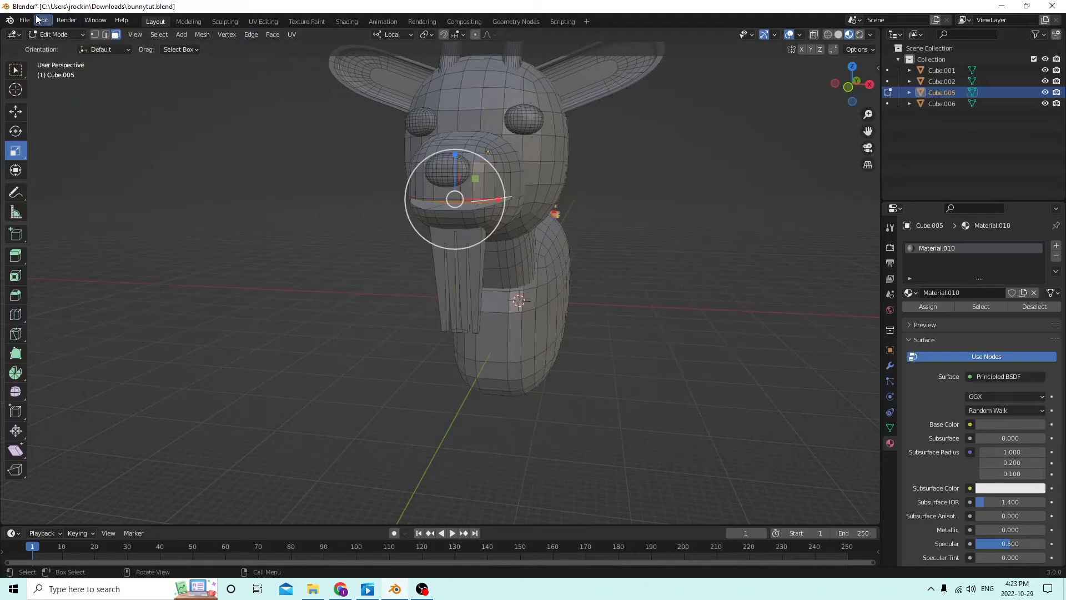
{"action": "left_click", "coordinate": [38, 20]}
{"action": "left_click", "coordinate": [57, 28]}
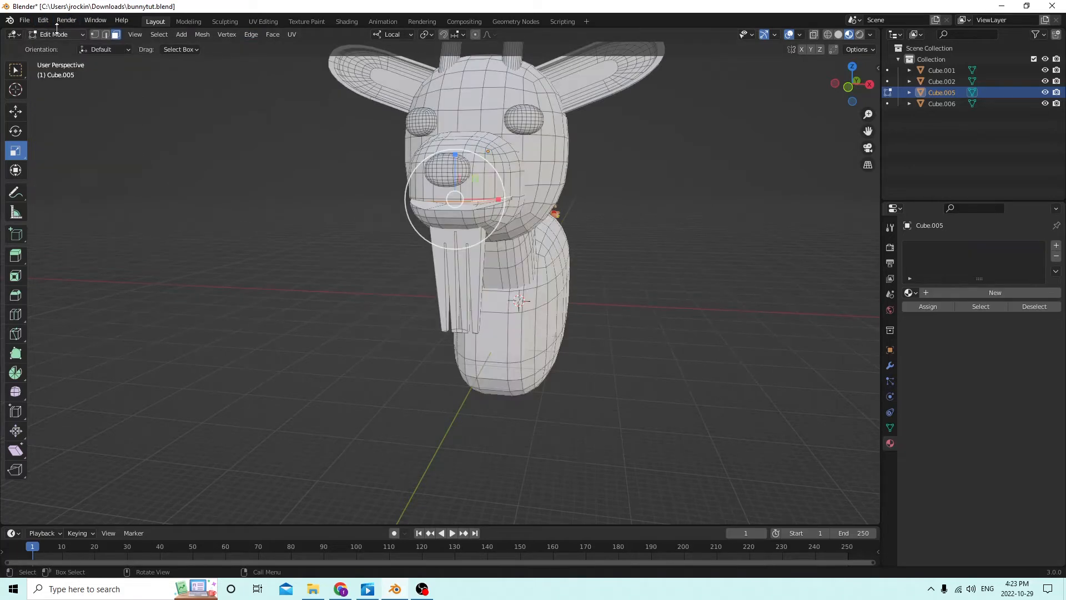
Create a new material for the goat, darken its base color to medium grey, and assign it
{"action": "middle_click_drag", "start_coordinate": [352, 119], "coordinate": [392, 119]}
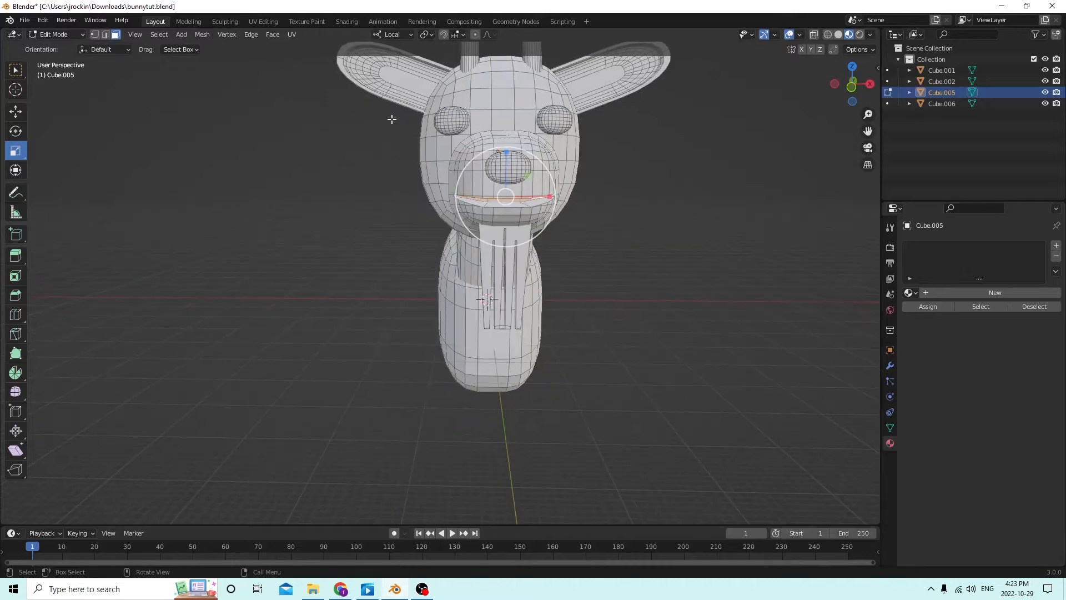
{"action": "left_click", "coordinate": [1016, 291]}
{"action": "left_click", "coordinate": [999, 425]}
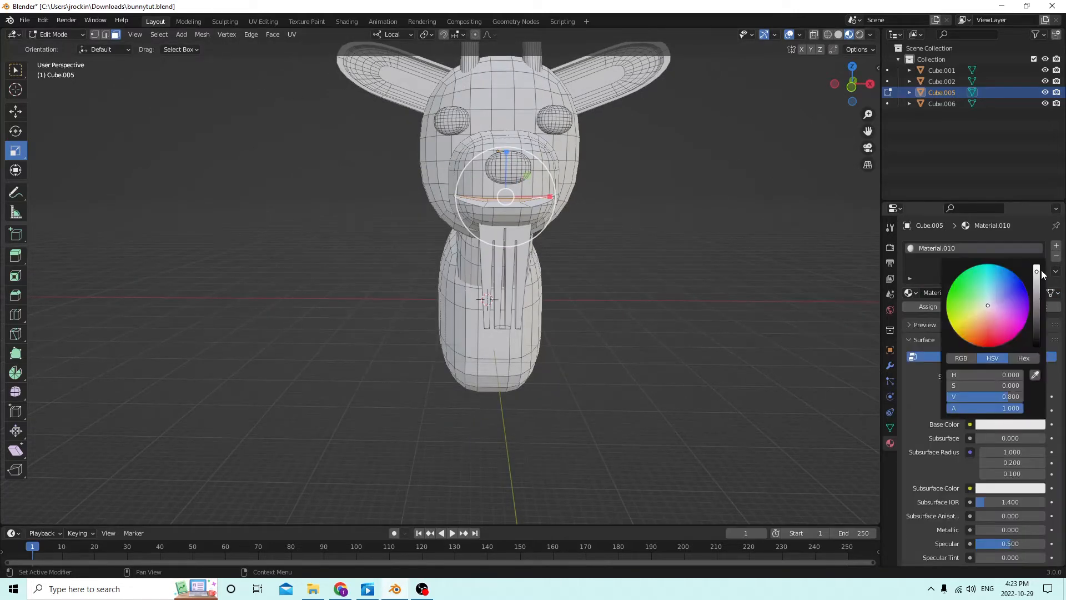
{"action": "left_click_drag", "start_coordinate": [1037, 271], "coordinate": [1036, 299]}
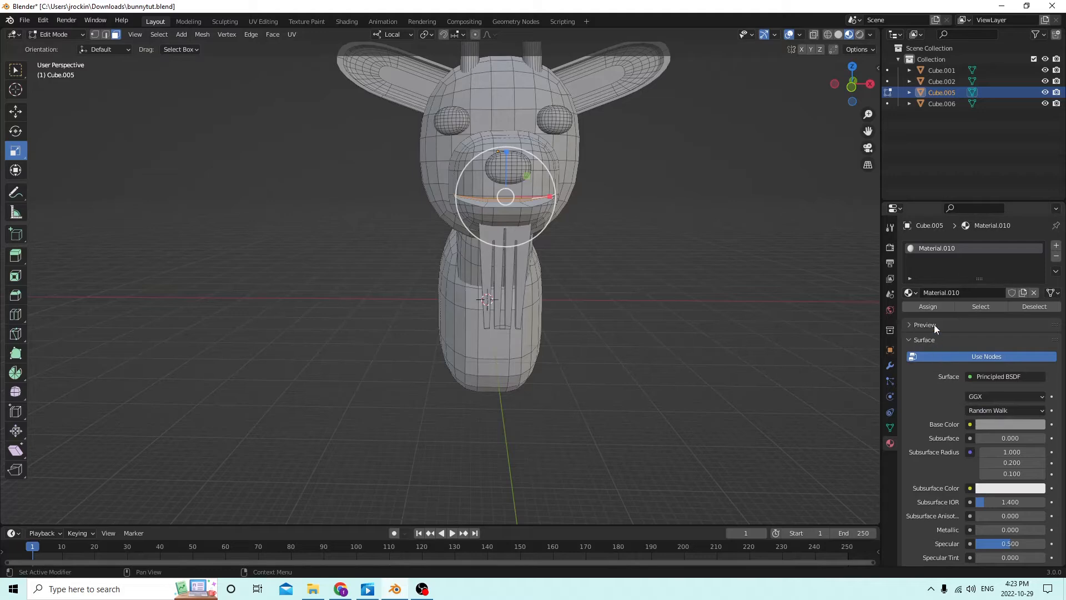
{"action": "left_click", "coordinate": [934, 304]}
{"action": "mouse_move", "coordinate": [770, 305]}
{"action": "middle_mouse_down"}
{"action": "mouse_move", "coordinate": [745, 304]}
{"action": "mouse_move", "coordinate": [744, 293]}
{"action": "mouse_move", "coordinate": [757, 300]}
{"action": "middle_mouse_up"}
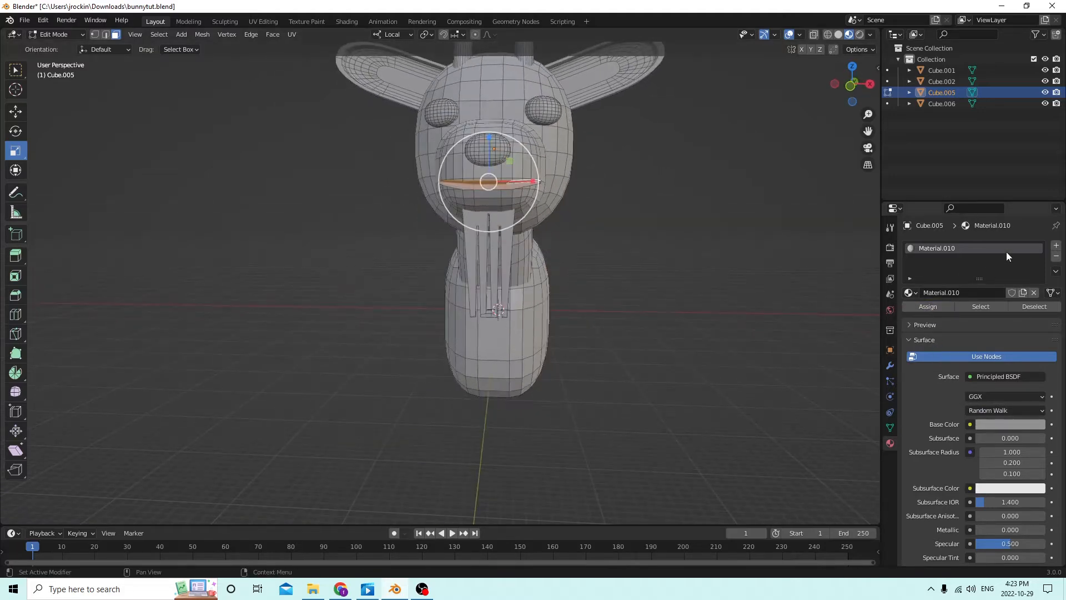
Add a second material with a pinkish-red base color (H 0.993, S 0.814, V 0.800) and assign it to the selected mouth faces
{"action": "left_click", "coordinate": [1056, 245]}
{"action": "left_click", "coordinate": [959, 314]}
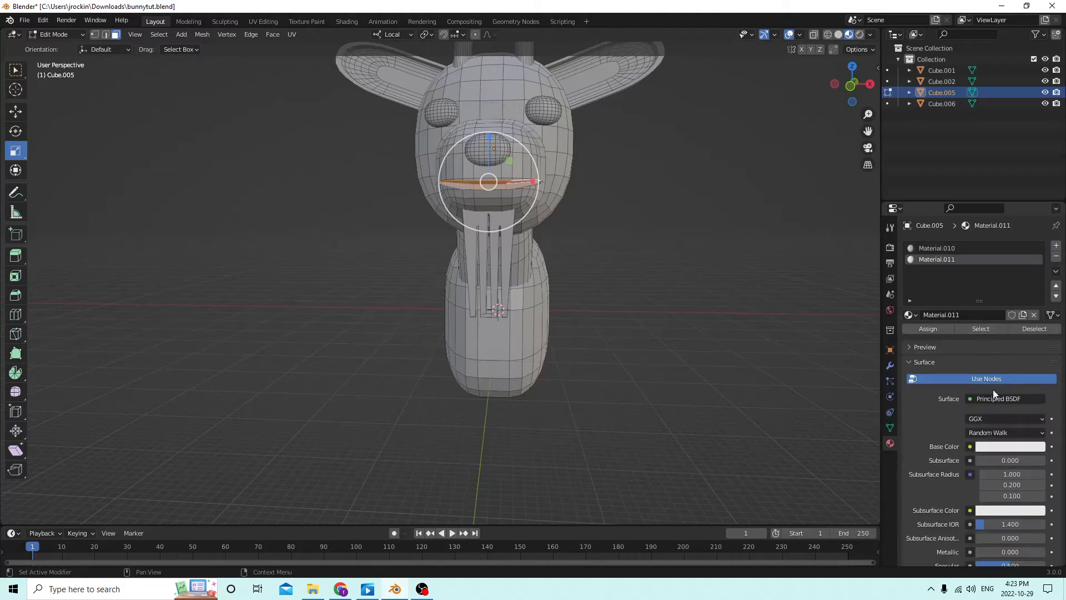
{"action": "left_click", "coordinate": [993, 447]}
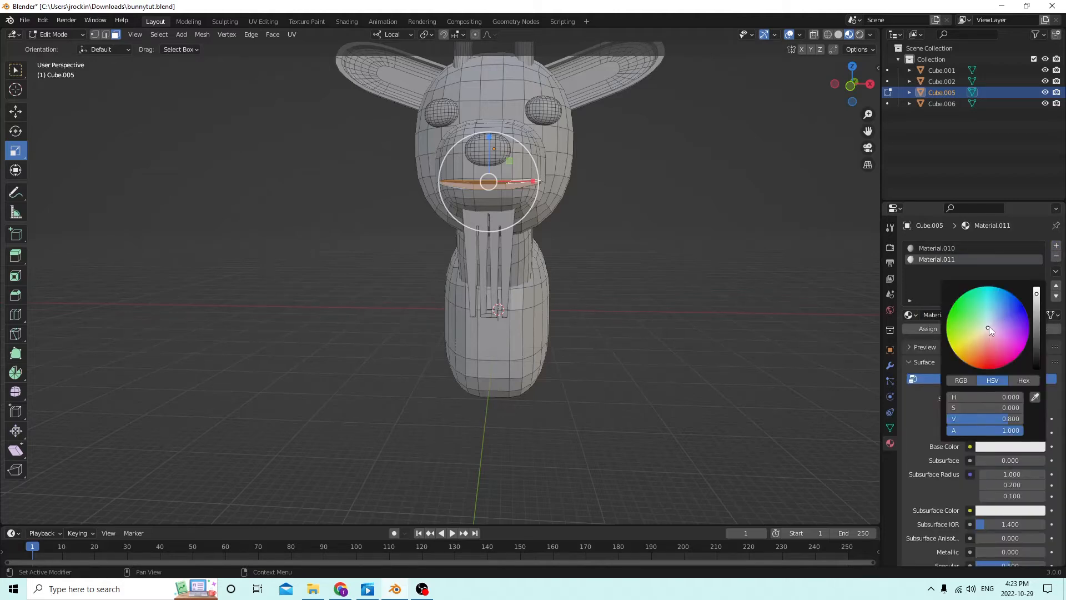
{"action": "left_click_drag", "start_coordinate": [989, 329], "coordinate": [989, 349]}
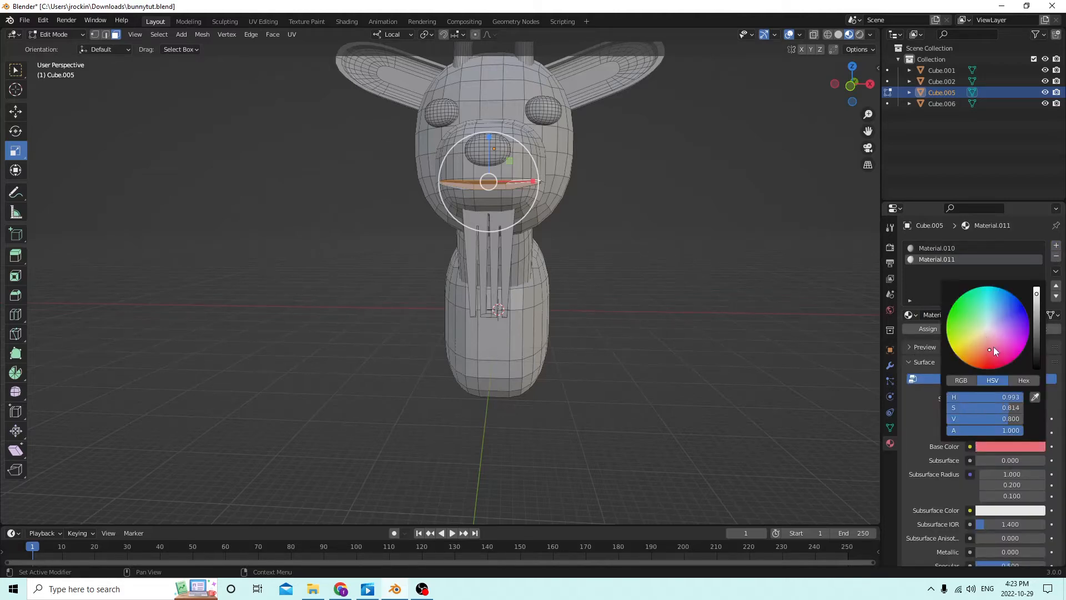
{"action": "left_click", "coordinate": [918, 332]}
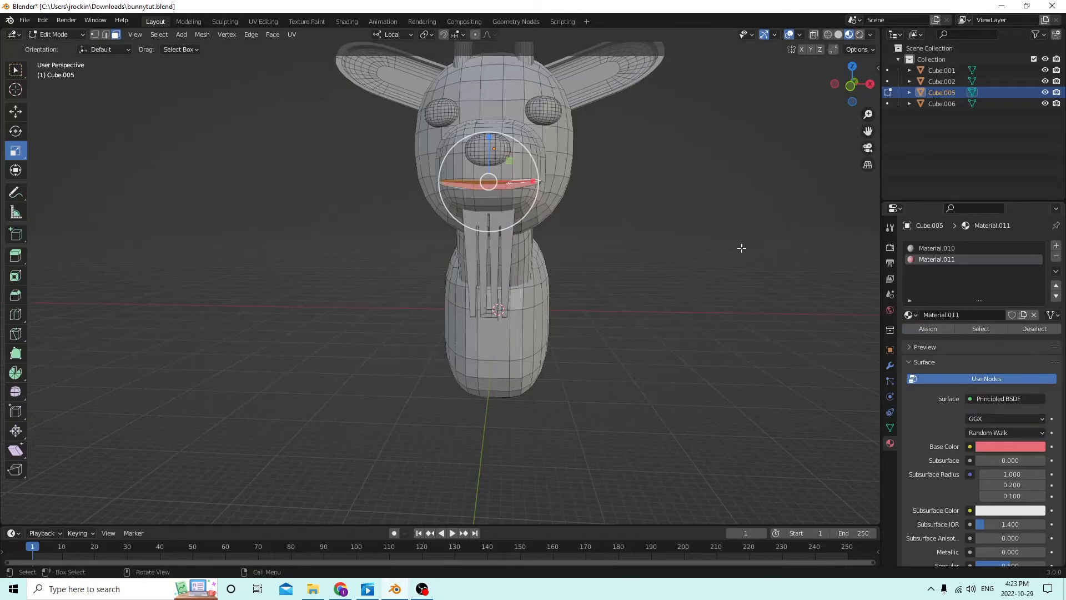
Select the remaining lip faces around the goat's mouth and assign the pink material to them
{"action": "middle_click_drag", "start_coordinate": [740, 245], "coordinate": [709, 274]}
{"action": "left_click", "coordinate": [503, 198], "text": "shift"}
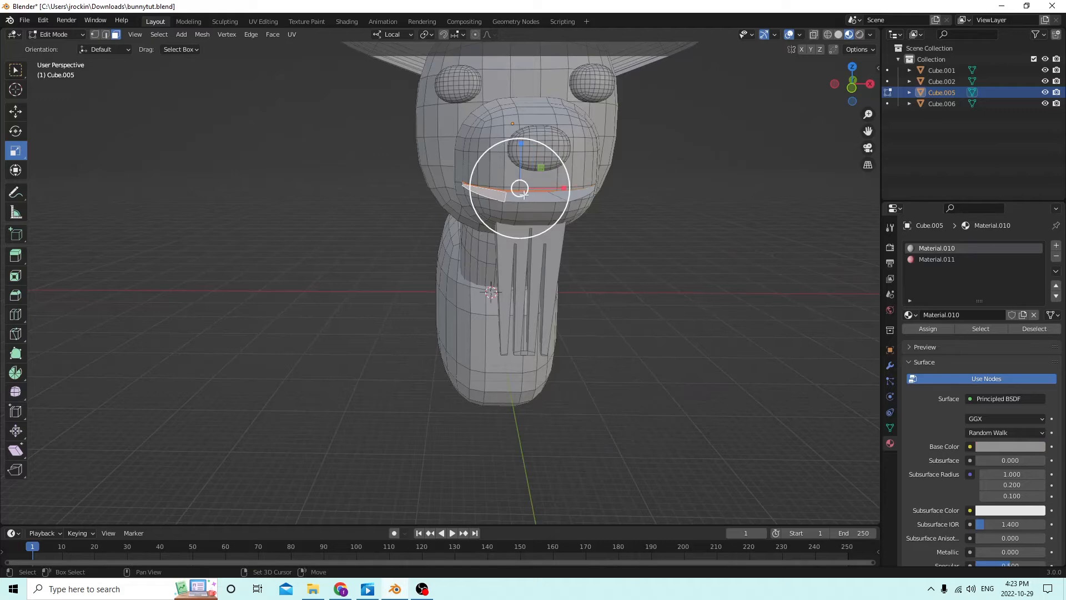
{"action": "left_click", "coordinate": [523, 194], "text": "shift"}
{"action": "mouse_move", "coordinate": [562, 197]}
{"action": "middle_mouse_down"}
{"action": "mouse_move", "coordinate": [564, 179]}
{"action": "mouse_move", "coordinate": [600, 190]}
{"action": "mouse_move", "coordinate": [542, 191]}
{"action": "mouse_move", "coordinate": [555, 192]}
{"action": "middle_mouse_up"}
{"action": "left_click", "coordinate": [938, 259]}
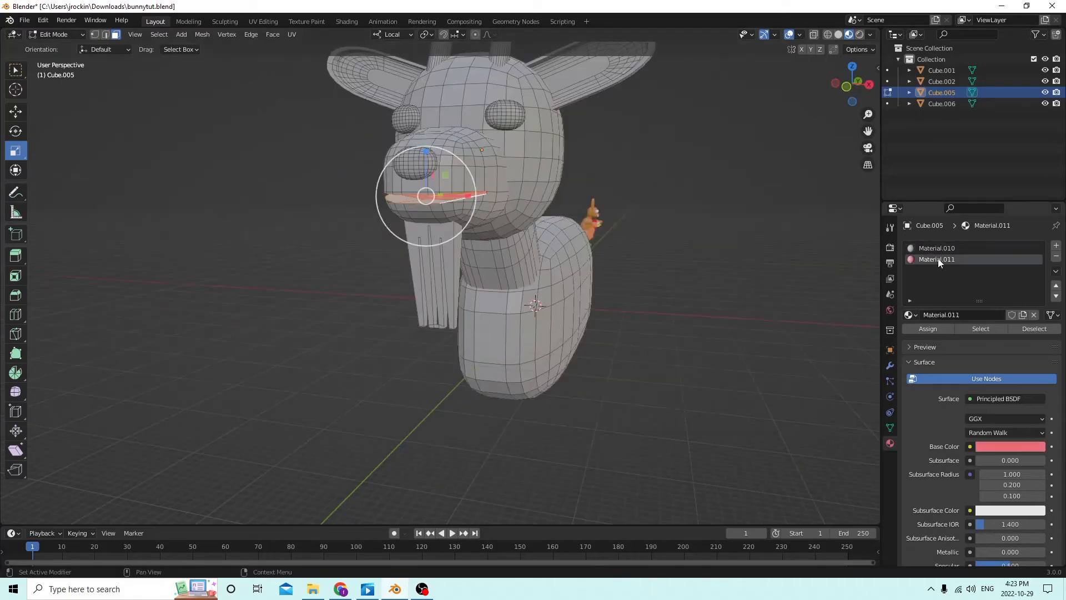
{"action": "left_click", "coordinate": [929, 328]}
{"action": "left_click", "coordinate": [761, 276]}
{"action": "mouse_move", "coordinate": [759, 262]}
{"action": "middle_mouse_down"}
{"action": "mouse_move", "coordinate": [792, 264]}
{"action": "mouse_move", "coordinate": [659, 250]}
{"action": "mouse_move", "coordinate": [681, 245]}
{"action": "mouse_move", "coordinate": [698, 268]}
{"action": "mouse_move", "coordinate": [741, 263]}
{"action": "middle_mouse_up"}
{"action": "middle_click_drag", "start_coordinate": [740, 223], "coordinate": [676, 200]}
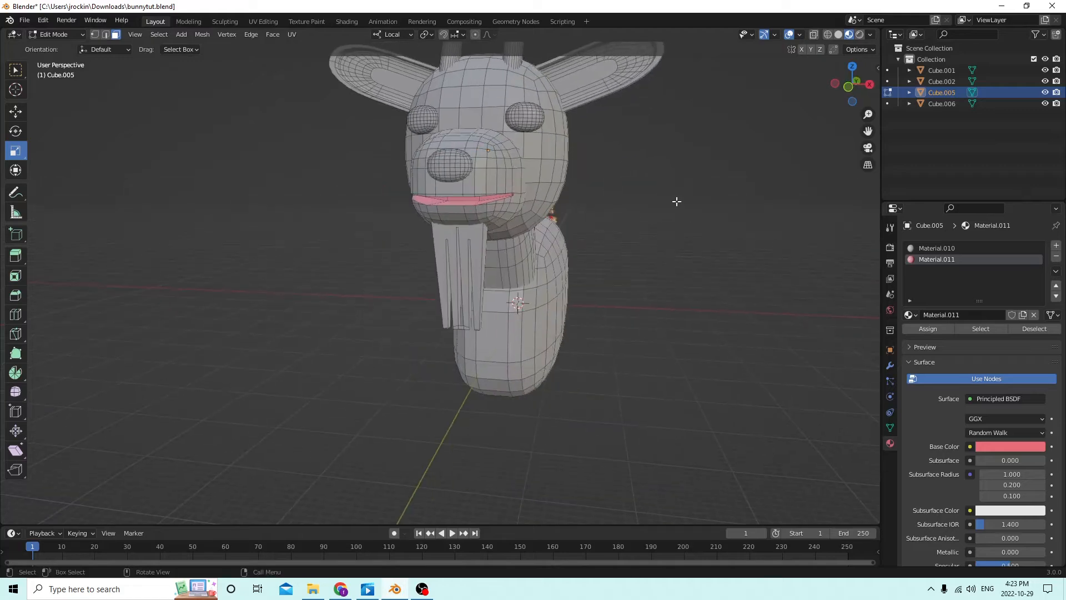
Select the whole linked beard and both eyes and assign them a new material with the default white base color
{"action": "left_click", "coordinate": [945, 247]}
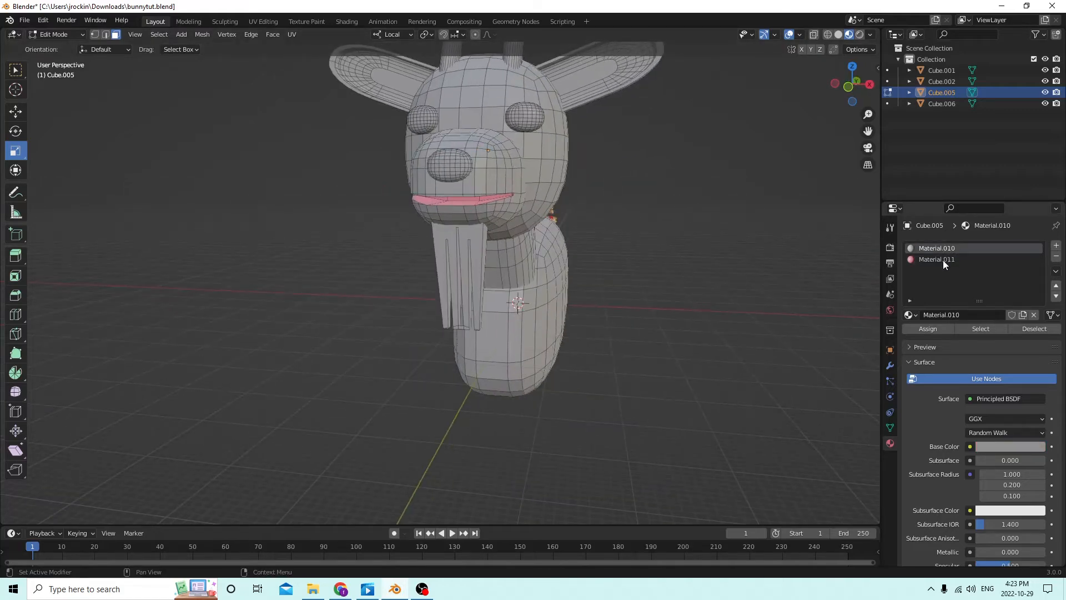
{"action": "middle_click_drag", "start_coordinate": [571, 200], "coordinate": [629, 227]}
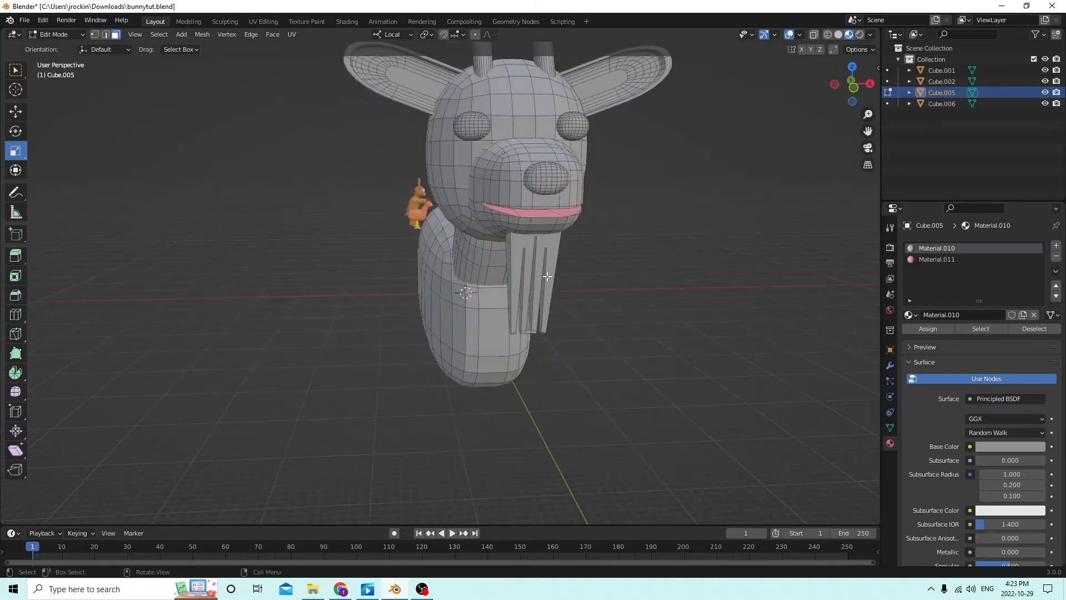
{"action": "key", "text": "l"}
{"action": "key", "text": "l"}
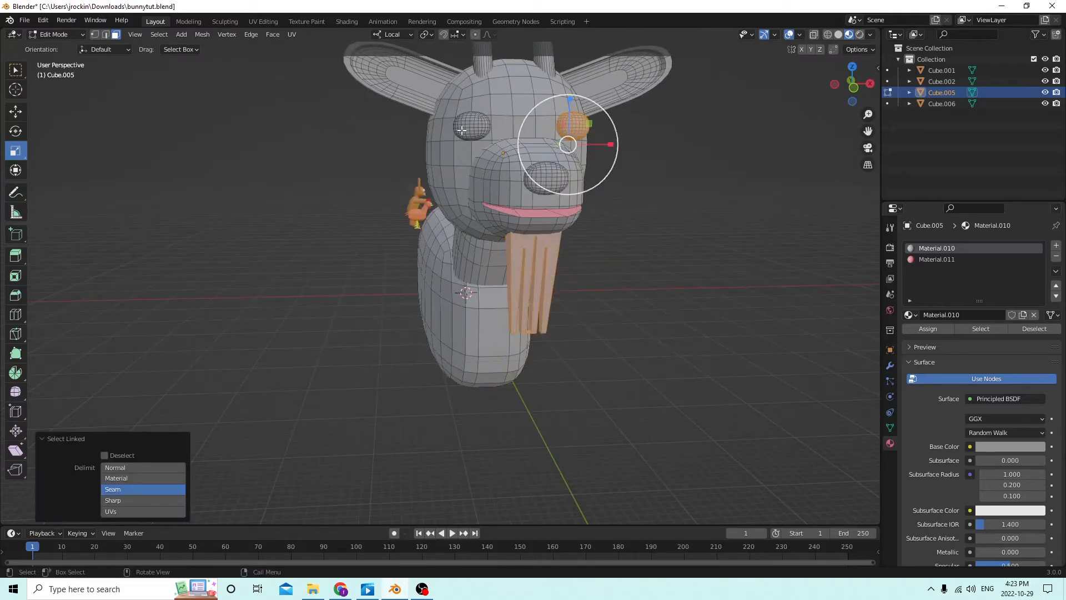
{"action": "key", "text": "l"}
{"action": "left_click", "coordinate": [1056, 245]}
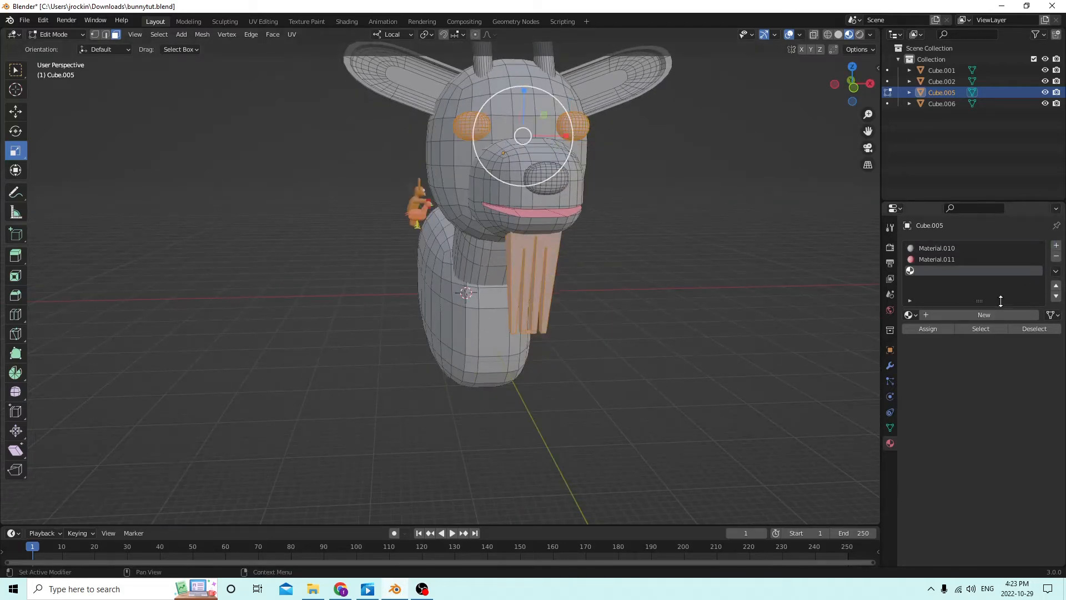
{"action": "left_click", "coordinate": [989, 315]}
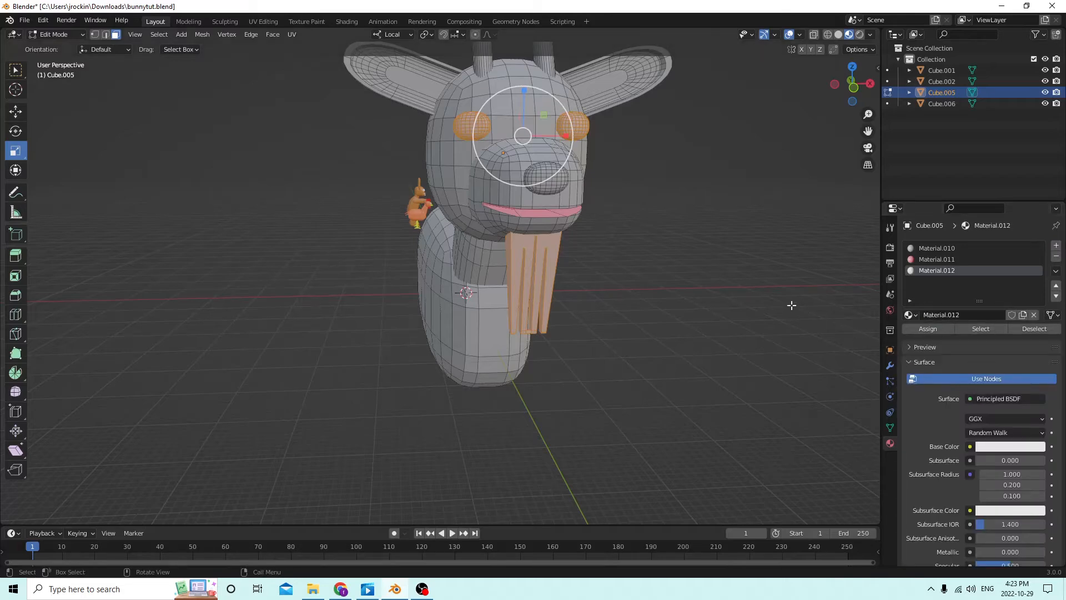
{"action": "middle_click_drag", "start_coordinate": [781, 304], "coordinate": [756, 308]}
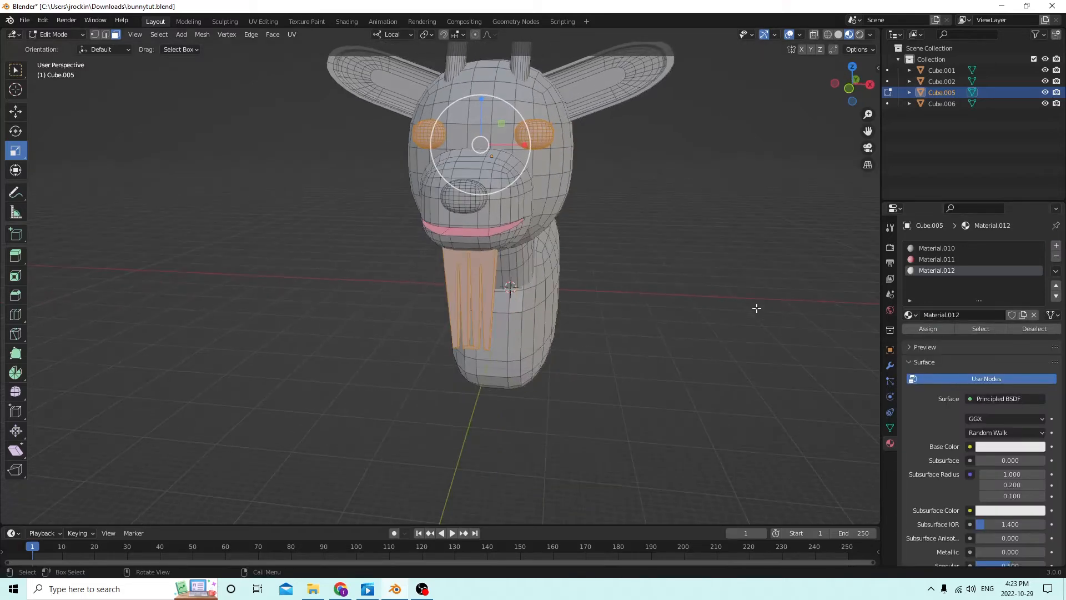
{"action": "left_click", "coordinate": [928, 328]}
{"action": "middle_click_drag", "start_coordinate": [704, 269], "coordinate": [721, 250]}
{"action": "key", "text": "Tab"}
{"action": "key", "text": "Tab"}
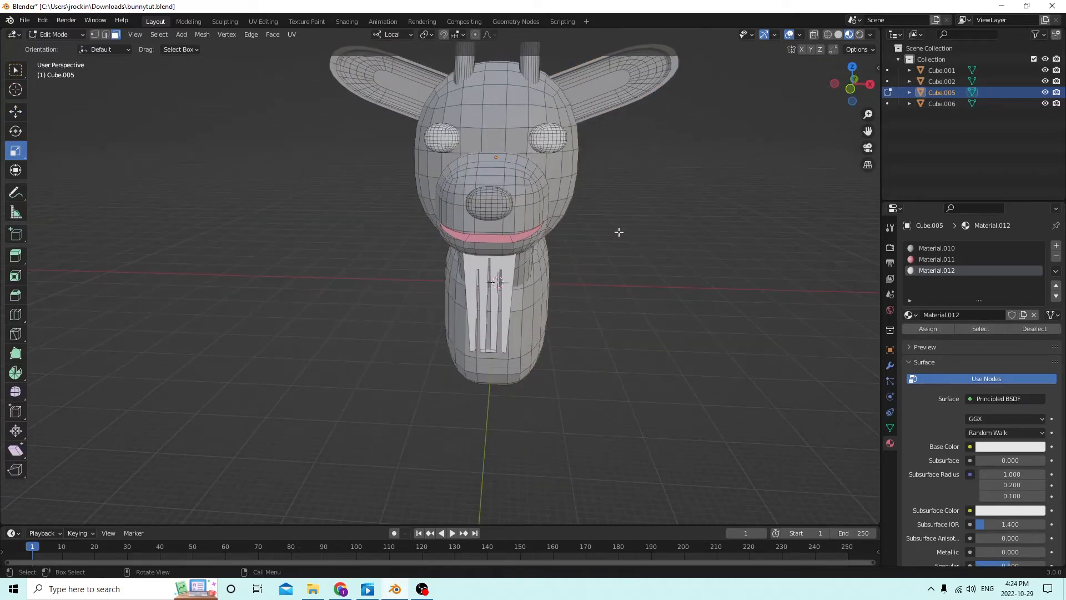
Select the goat's whole nose and assign it a new material with a black base color
{"action": "key", "text": "l"}
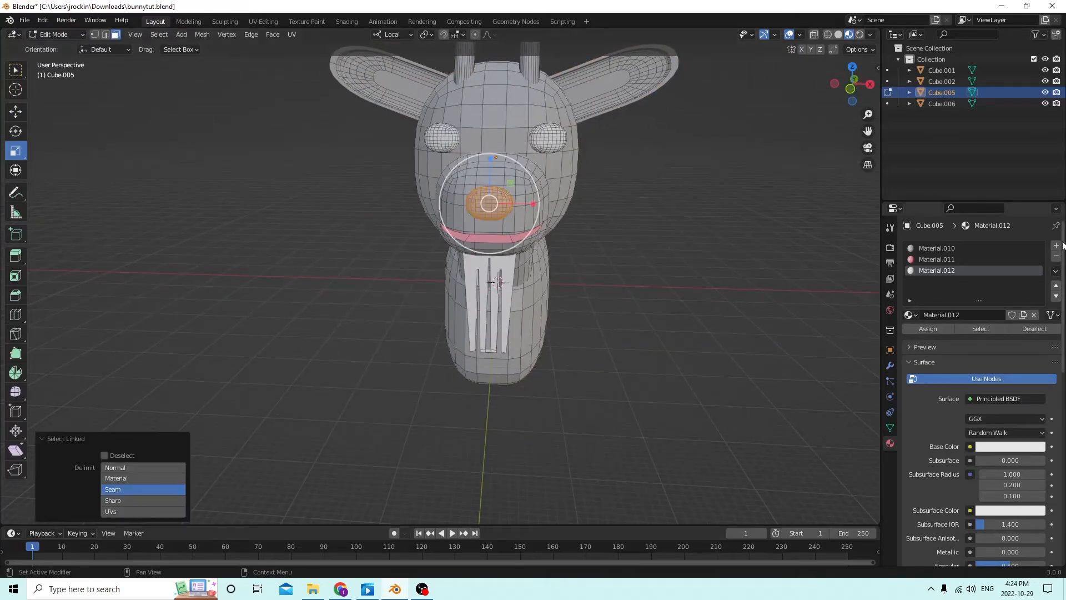
{"action": "left_click", "coordinate": [1056, 244]}
{"action": "left_click", "coordinate": [985, 315]}
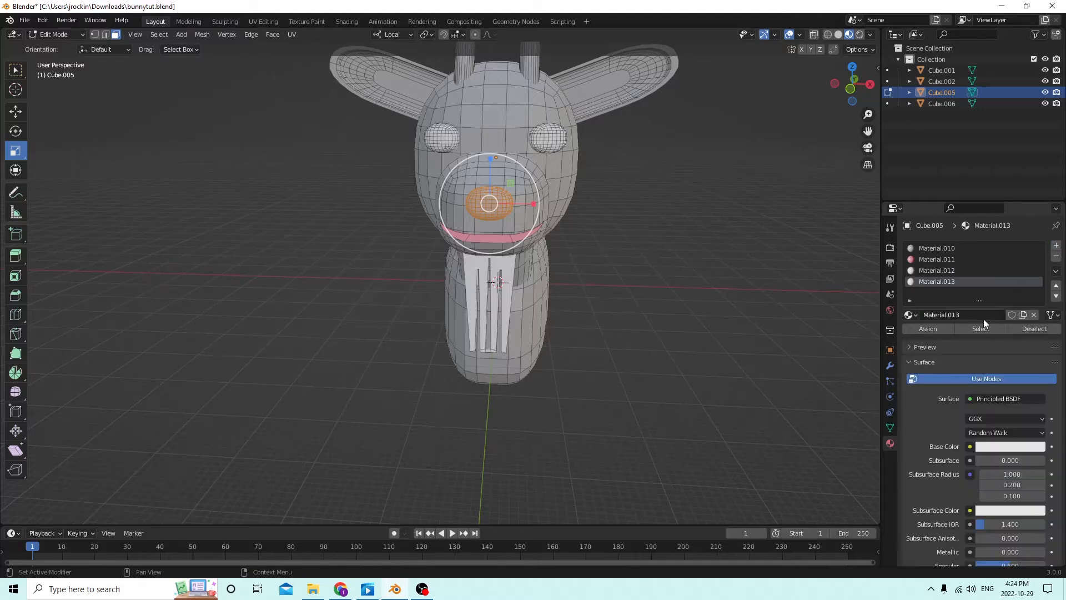
{"action": "left_click", "coordinate": [1030, 452]}
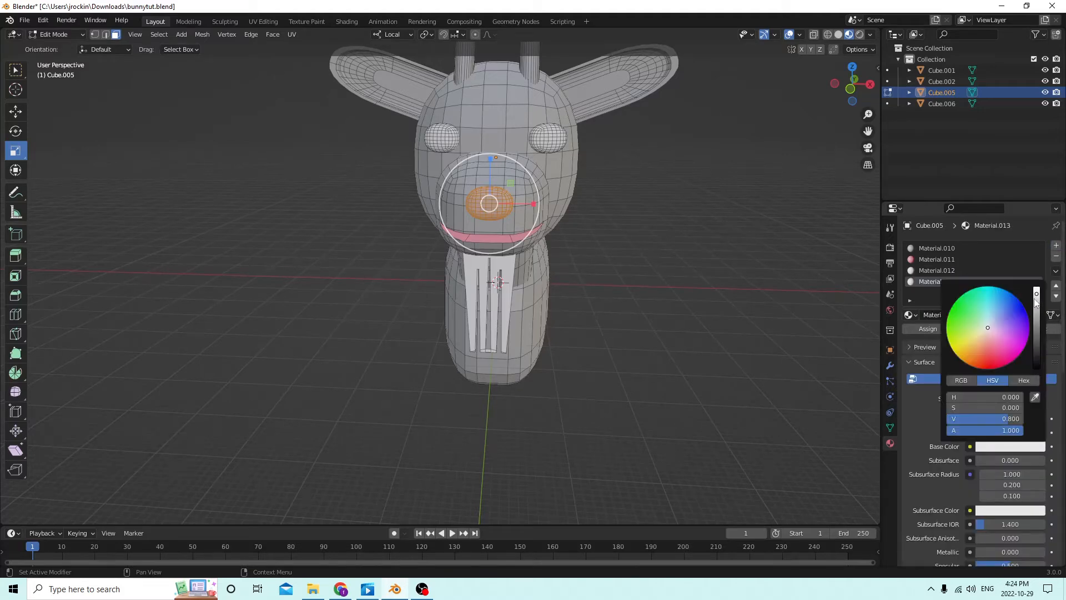
{"action": "left_click_drag", "start_coordinate": [1036, 302], "coordinate": [1036, 368]}
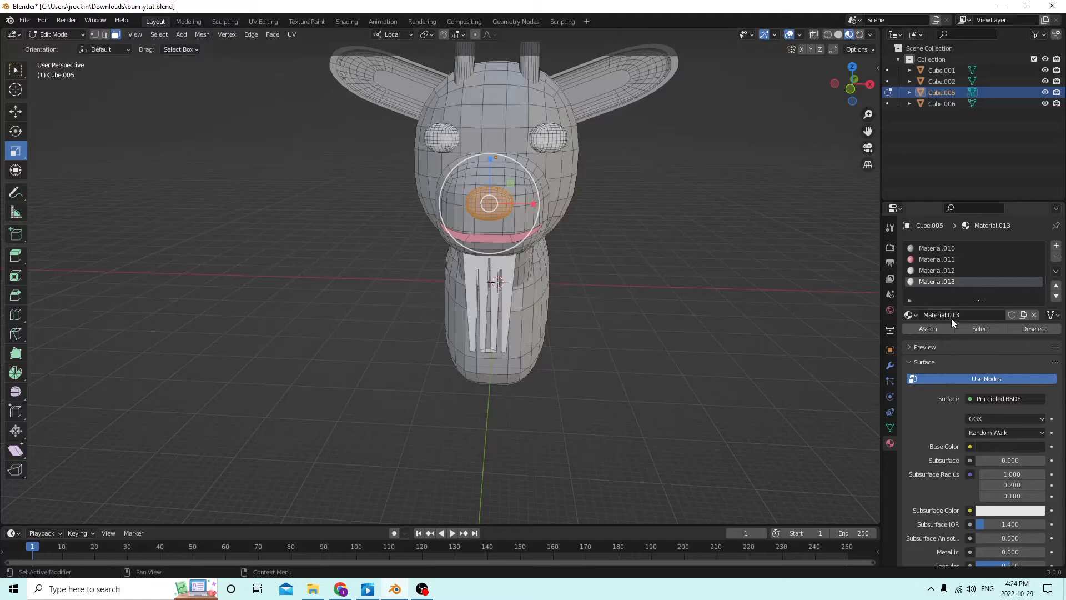
{"action": "left_click", "coordinate": [933, 333]}
{"action": "left_click", "coordinate": [769, 246]}
Examine the coloured face, horns and ears of the goat from several angles
{"action": "scroll", "coordinate": [768, 243], "scroll_direction": "down", "scroll_amount": 1}
{"action": "mouse_move", "coordinate": [816, 242]}
{"action": "middle_mouse_down"}
{"action": "mouse_move", "coordinate": [861, 228]}
{"action": "mouse_move", "coordinate": [819, 244]}
{"action": "mouse_move", "coordinate": [849, 244]}
{"action": "mouse_move", "coordinate": [798, 234]}
{"action": "mouse_move", "coordinate": [821, 252]}
{"action": "mouse_move", "coordinate": [837, 242]}
{"action": "middle_mouse_up"}
{"action": "scroll", "coordinate": [784, 237], "scroll_direction": "up", "scroll_amount": 1}
{"action": "scroll", "coordinate": [666, 180], "scroll_direction": "up", "scroll_amount": 1}
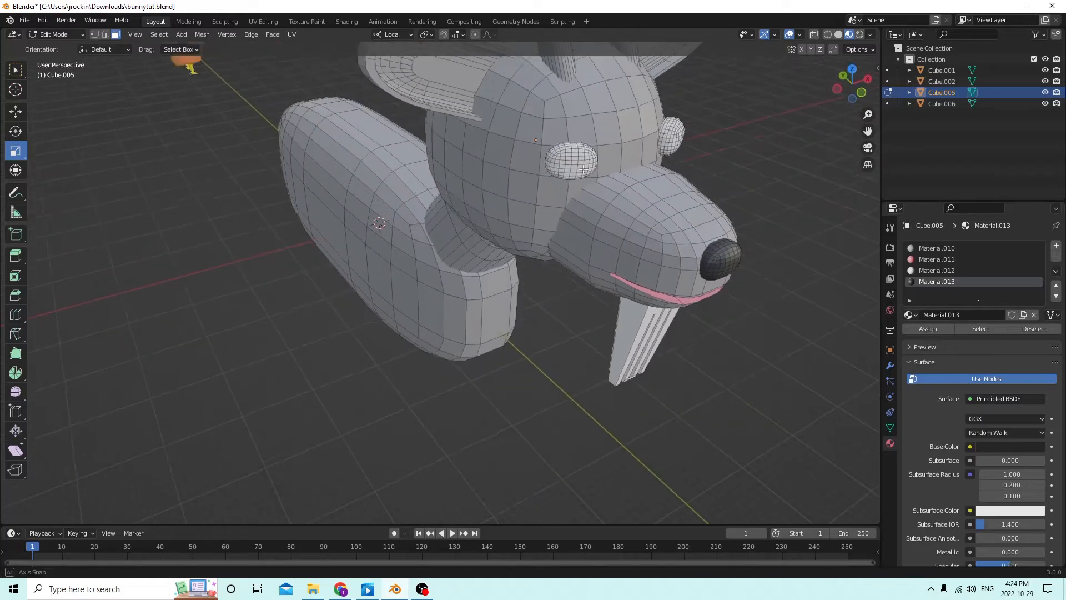
{"action": "middle_click_drag", "start_coordinate": [605, 163], "coordinate": [581, 119]}
{"action": "scroll", "coordinate": [516, 168], "scroll_direction": "down", "scroll_amount": 1}
{"action": "middle_click_drag", "start_coordinate": [721, 111], "coordinate": [667, 131]}
{"action": "left_click", "coordinate": [634, 127]}
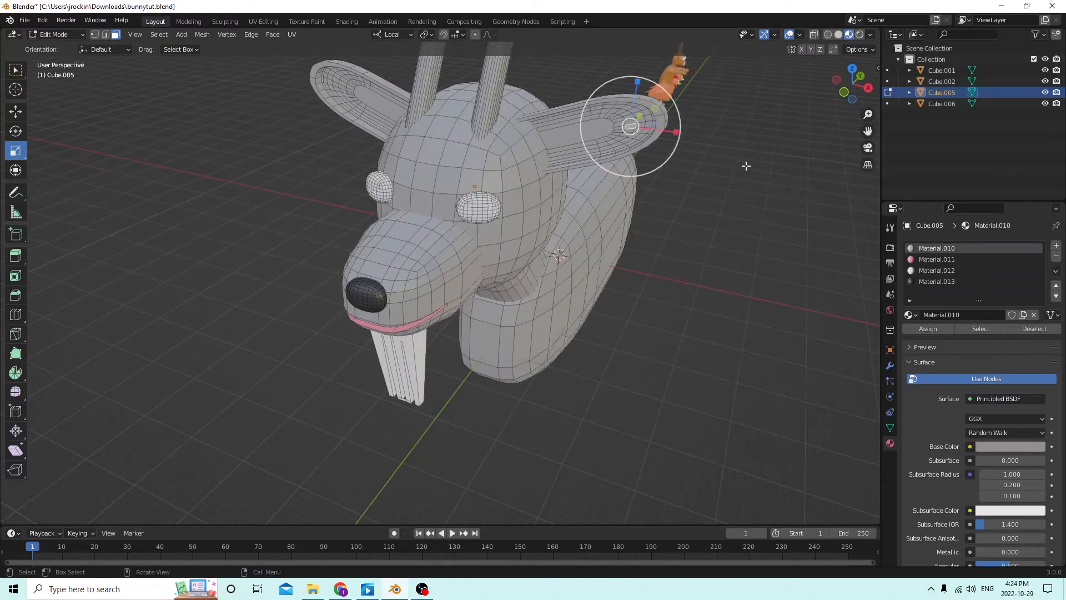
{"action": "mouse_move", "coordinate": [746, 166]}
{"action": "middle_mouse_down"}
{"action": "mouse_move", "coordinate": [726, 155]}
{"action": "mouse_move", "coordinate": [737, 148]}
{"action": "mouse_move", "coordinate": [697, 131]}
{"action": "mouse_move", "coordinate": [689, 139]}
{"action": "middle_mouse_up"}
{"action": "key", "text": "Tab"}
{"action": "key", "text": "Tab"}
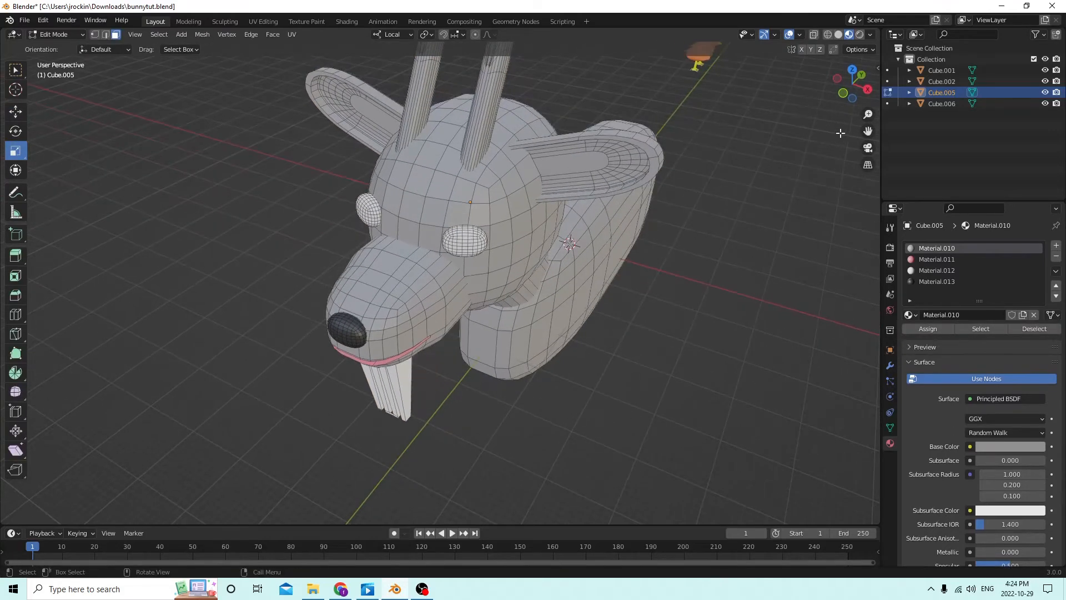
Select the concentric rings of faces that form the inner surface of the goat's left ear
{"action": "left_click_drag", "start_coordinate": [867, 131], "coordinate": [801, 262]}
{"action": "scroll", "coordinate": [747, 129], "scroll_direction": "up", "scroll_amount": 3}
{"action": "middle_click_drag", "start_coordinate": [738, 122], "coordinate": [732, 98]}
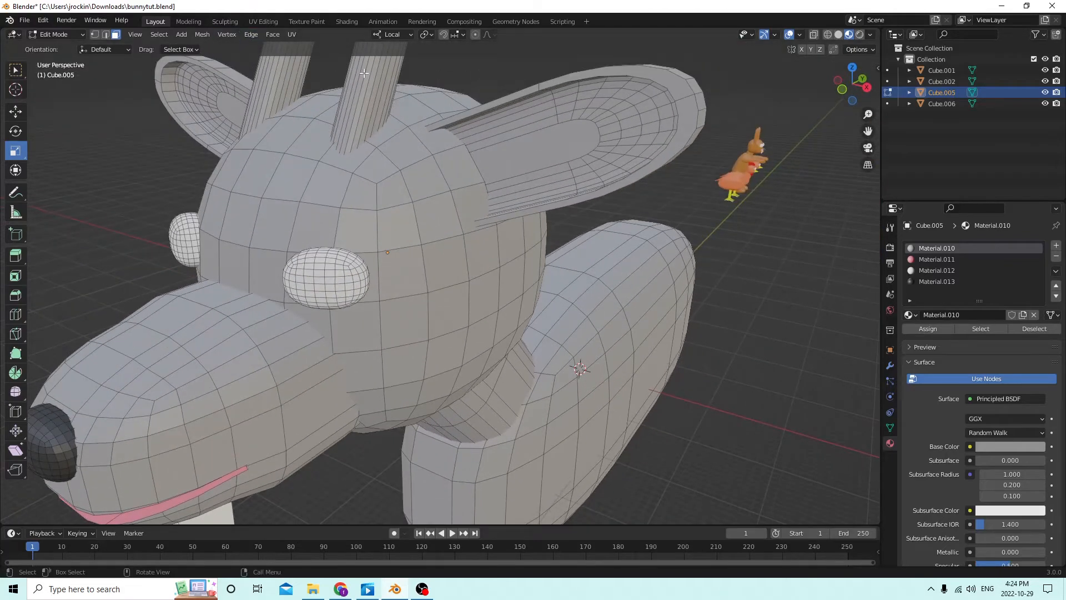
{"action": "left_click", "coordinate": [502, 163]}
{"action": "left_click", "coordinate": [476, 148], "text": "shift"}
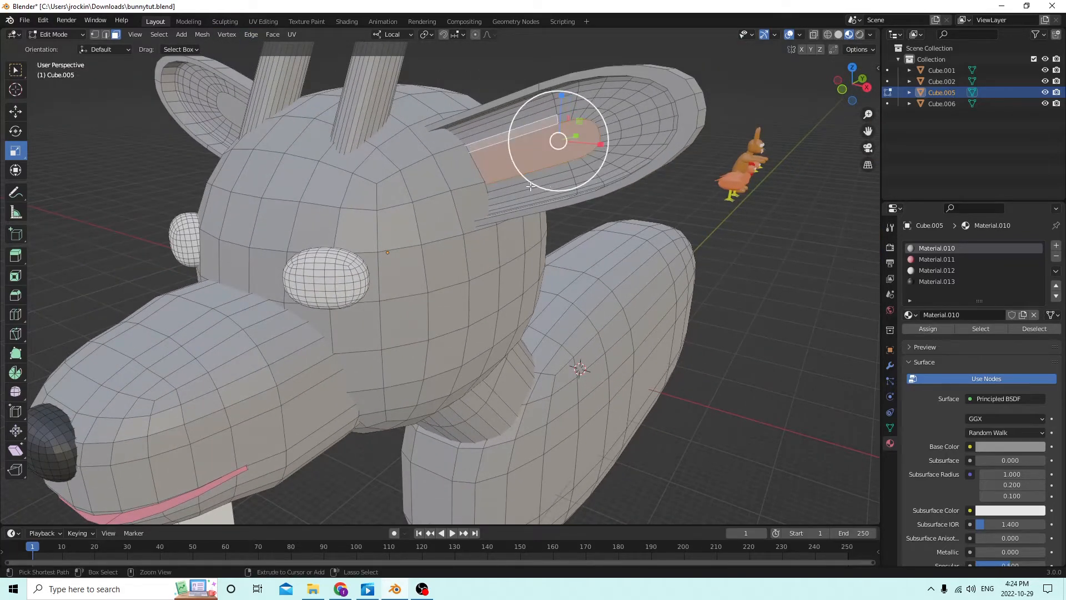
{"action": "left_click", "coordinate": [511, 182], "text": "ctrl"}
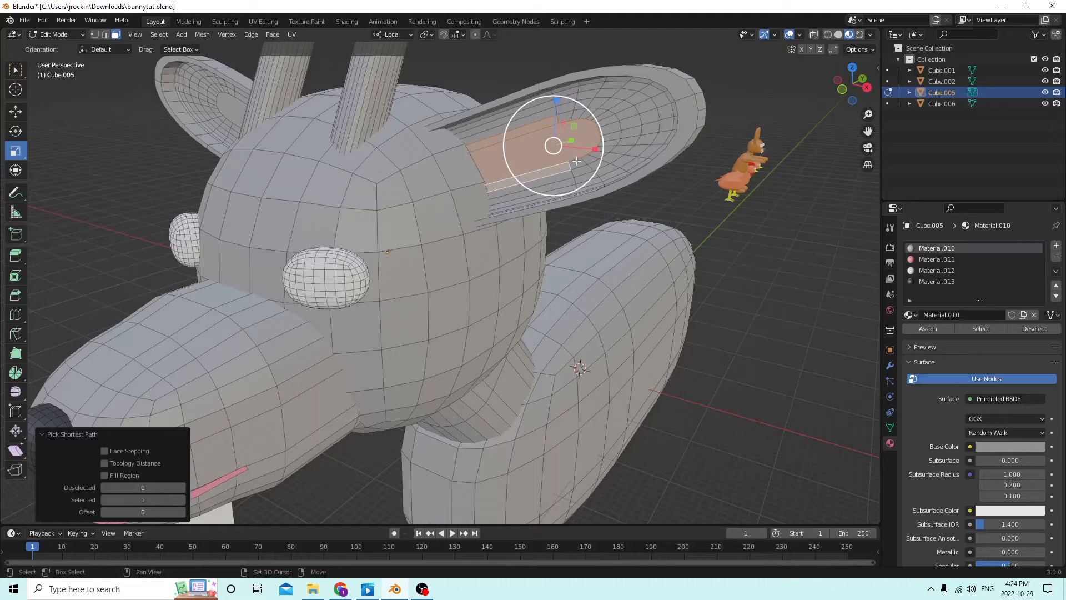
{"action": "left_click", "coordinate": [617, 136], "text": "ctrl"}
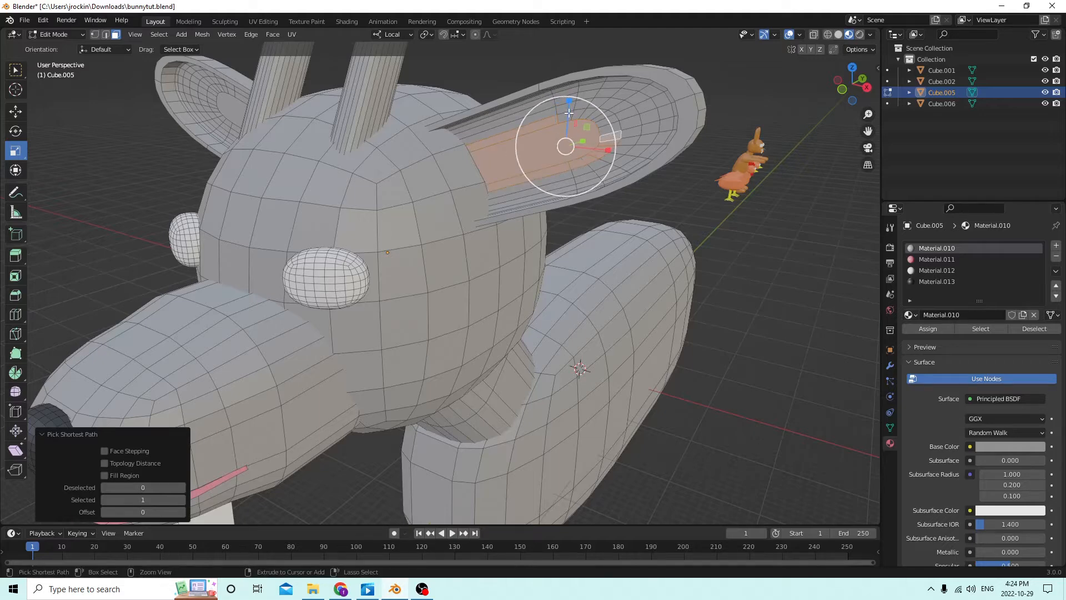
{"action": "left_click", "coordinate": [567, 114], "text": "ctrl"}
{"action": "left_click", "coordinate": [483, 133], "text": "ctrl"}
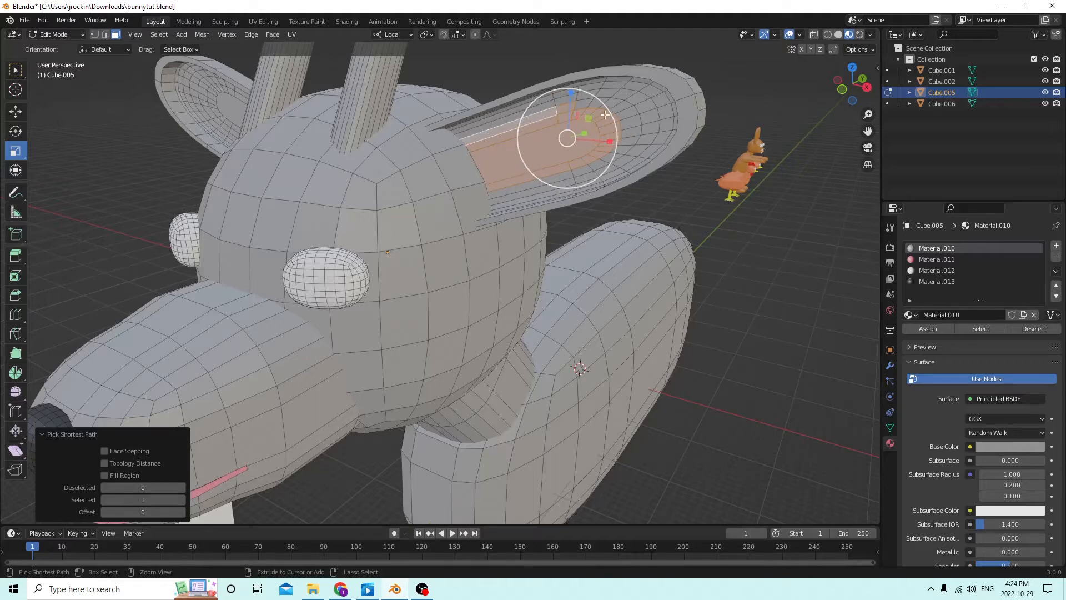
{"action": "left_click", "coordinate": [632, 109], "text": "ctrl"}
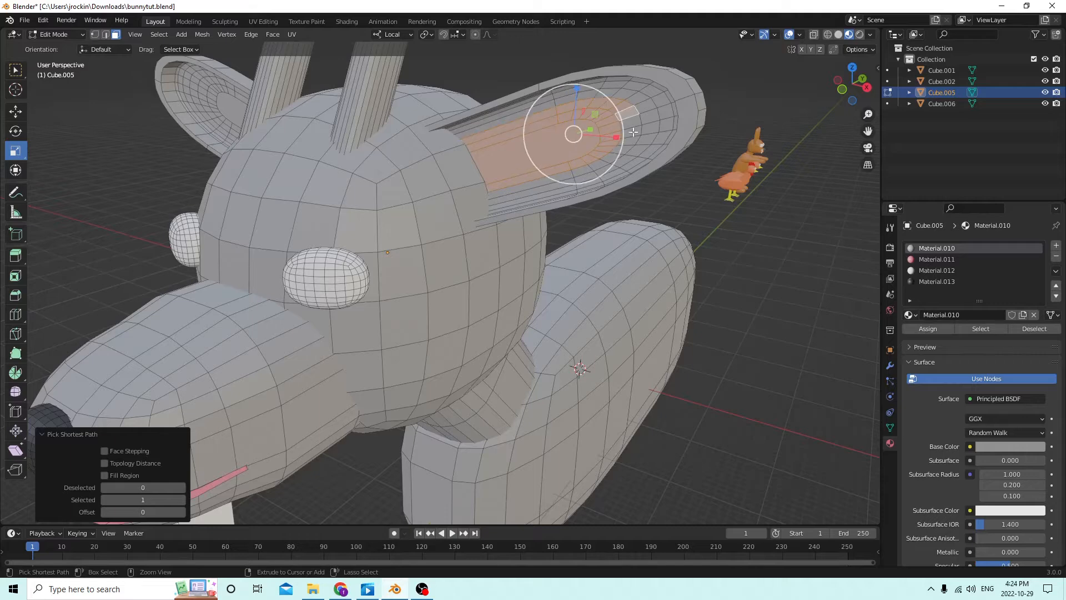
{"action": "left_click", "coordinate": [543, 181], "text": "ctrl"}
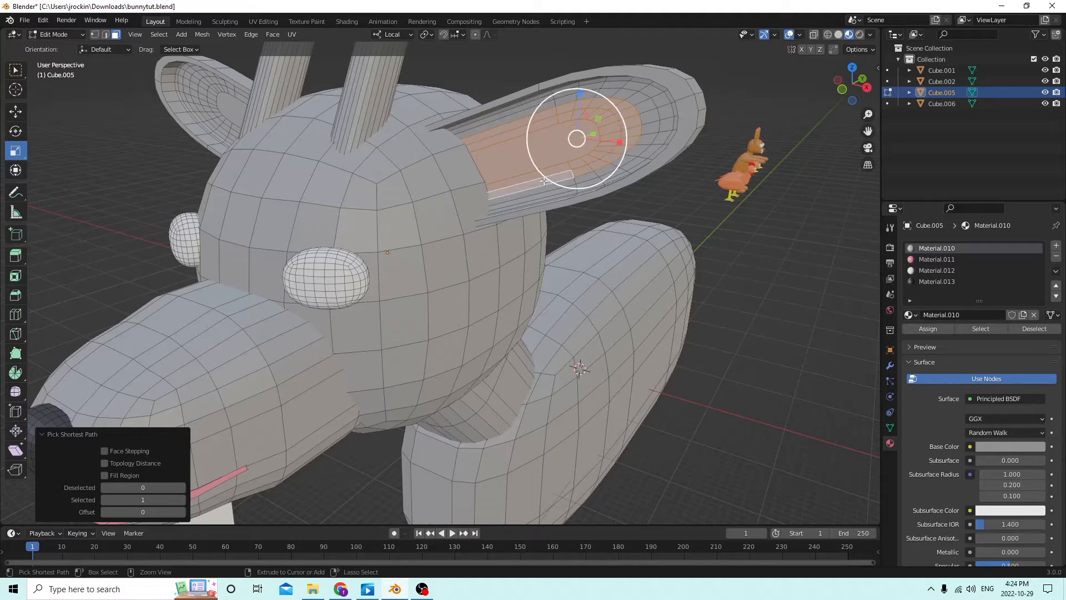
{"action": "left_click", "coordinate": [487, 127], "text": "ctrl"}
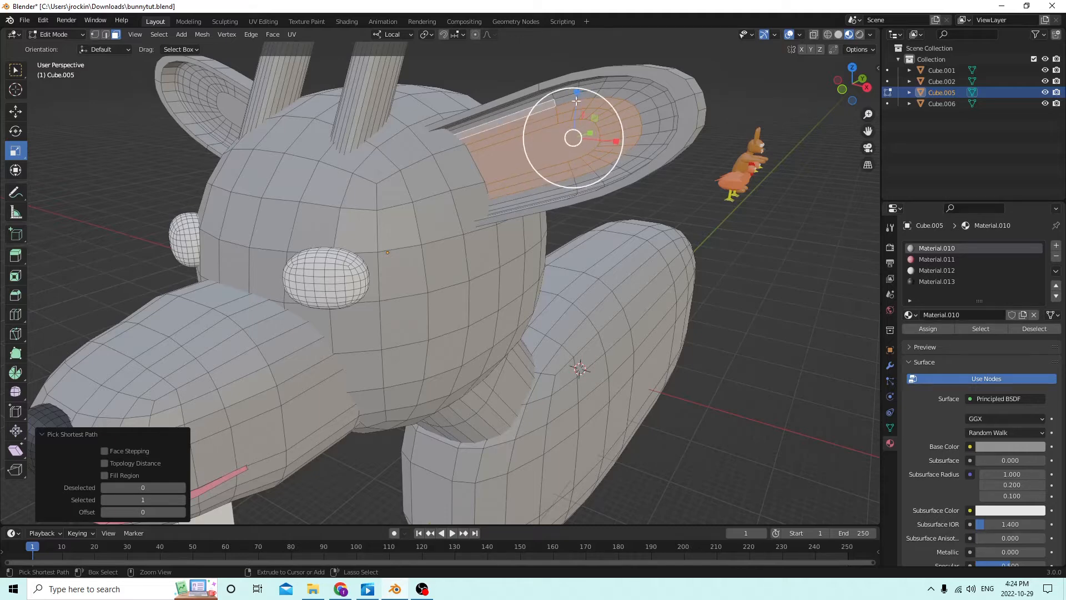
{"action": "left_click", "coordinate": [650, 122], "text": "ctrl"}
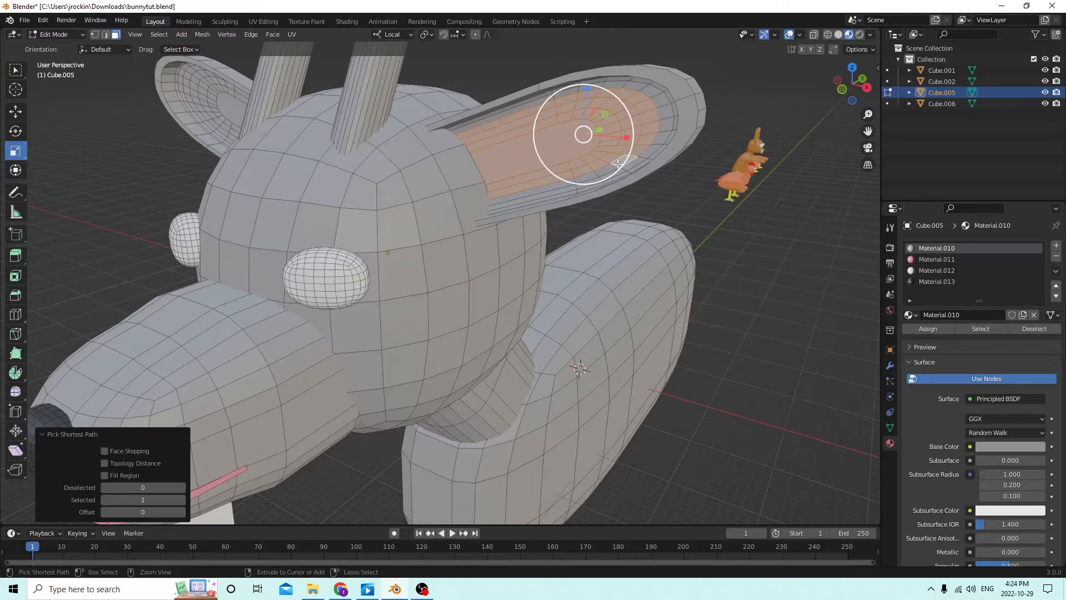
{"action": "left_click", "coordinate": [532, 188], "text": "ctrl"}
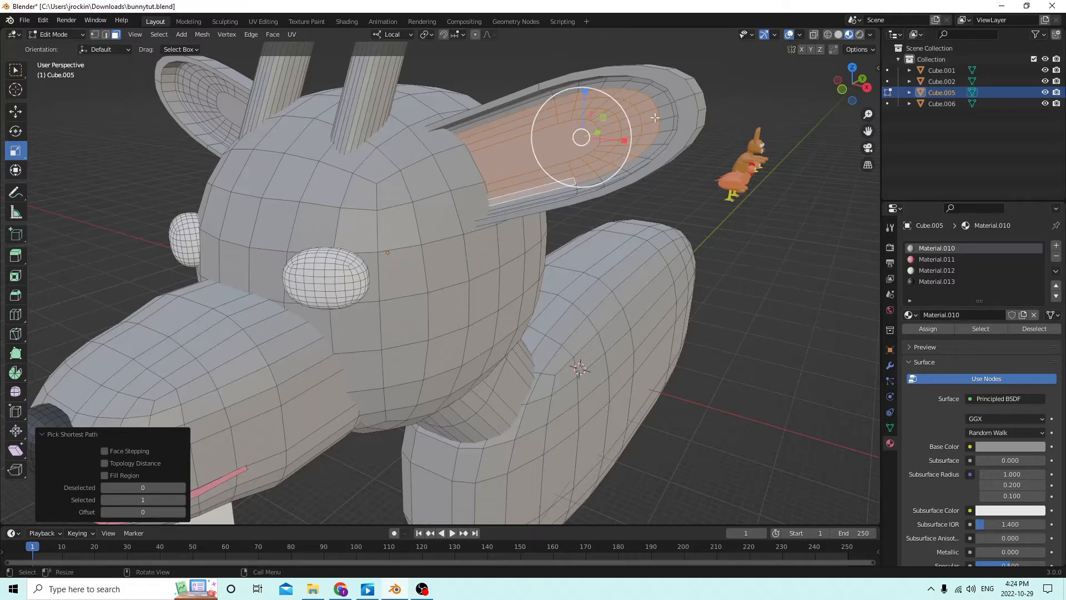
{"action": "middle_click_drag", "start_coordinate": [446, 56], "coordinate": [480, 58]}
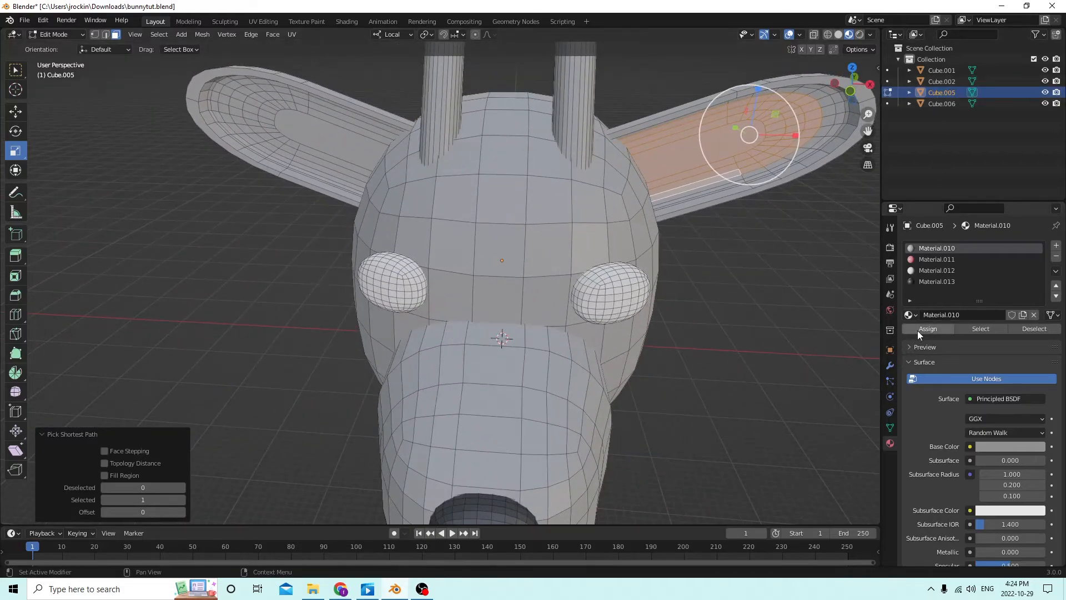
{"action": "scroll", "coordinate": [781, 233], "scroll_direction": "down", "scroll_amount": 5}
{"action": "mouse_move", "coordinate": [780, 233]}
{"action": "middle_mouse_down"}
{"action": "mouse_move", "coordinate": [778, 200]}
{"action": "mouse_move", "coordinate": [788, 213]}
{"action": "middle_mouse_up"}
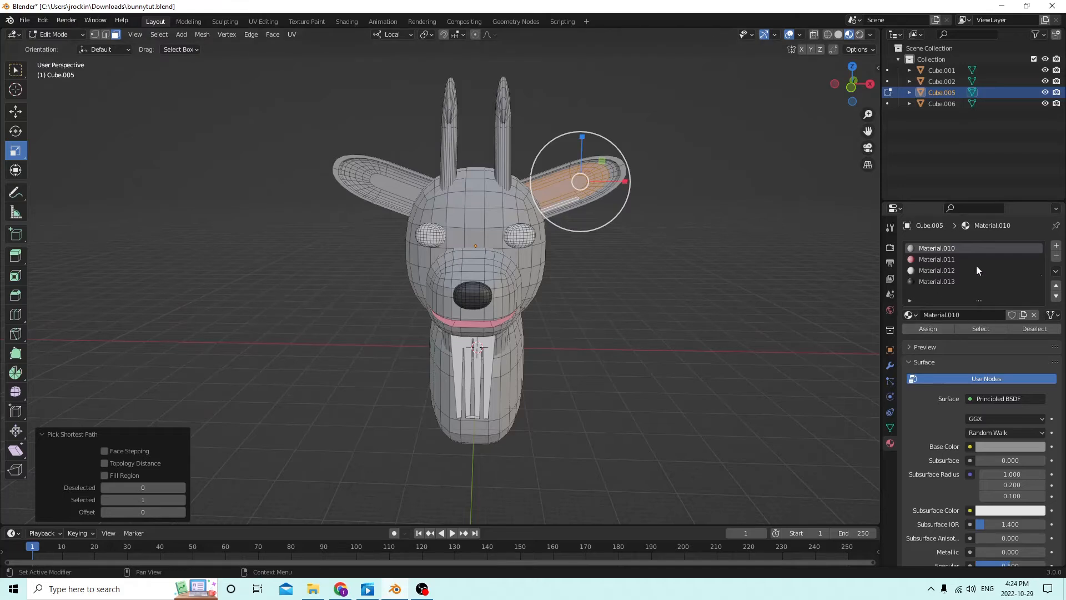
Create a new material with a magenta base color (hue 0.878, saturation 0.973) and assign it to the selected inner-ear faces
{"action": "left_click", "coordinate": [1056, 245]}
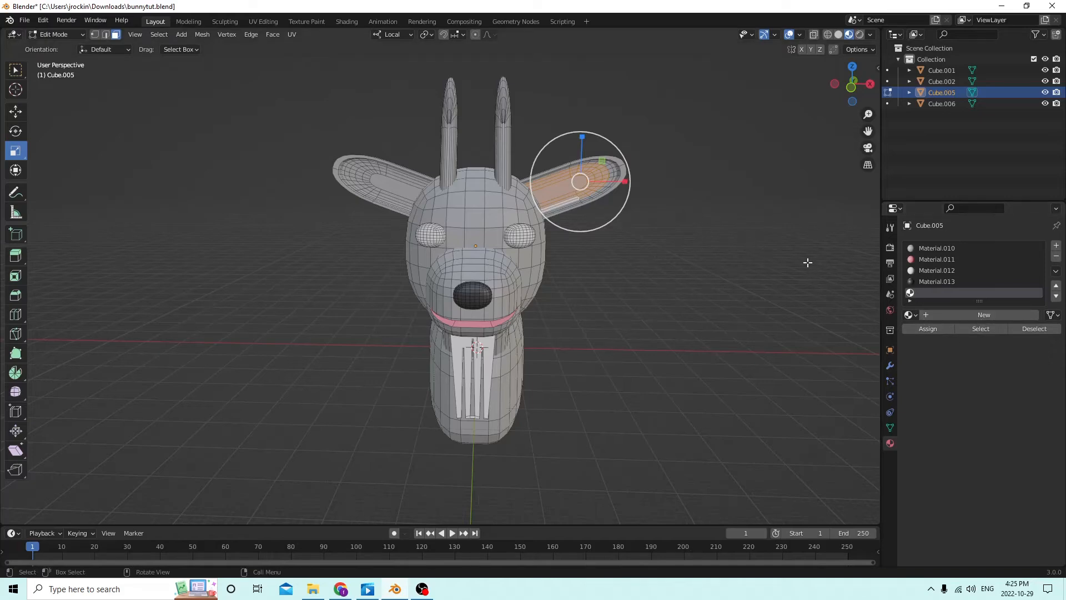
{"action": "middle_click_drag", "start_coordinate": [808, 262], "coordinate": [778, 271]}
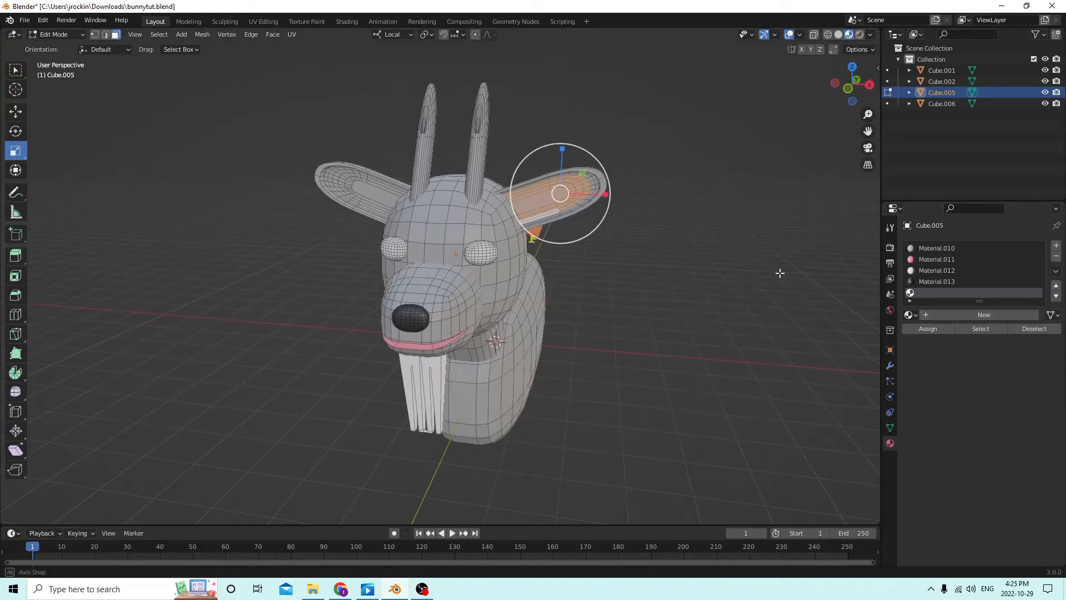
{"action": "left_click", "coordinate": [934, 314]}
{"action": "left_click", "coordinate": [1019, 451]}
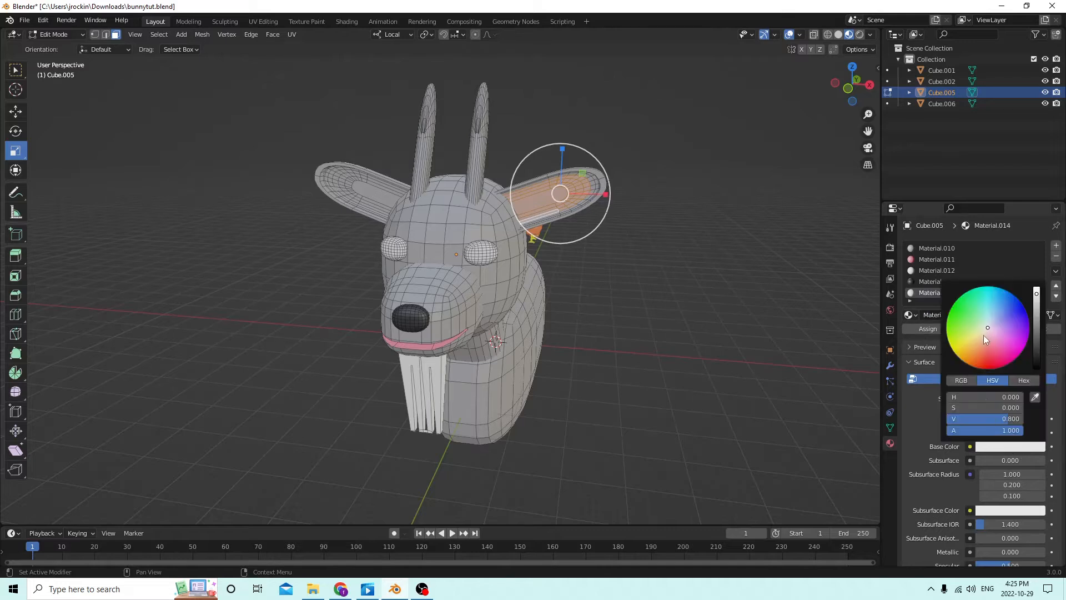
{"action": "left_click_drag", "start_coordinate": [988, 327], "coordinate": [1015, 349]}
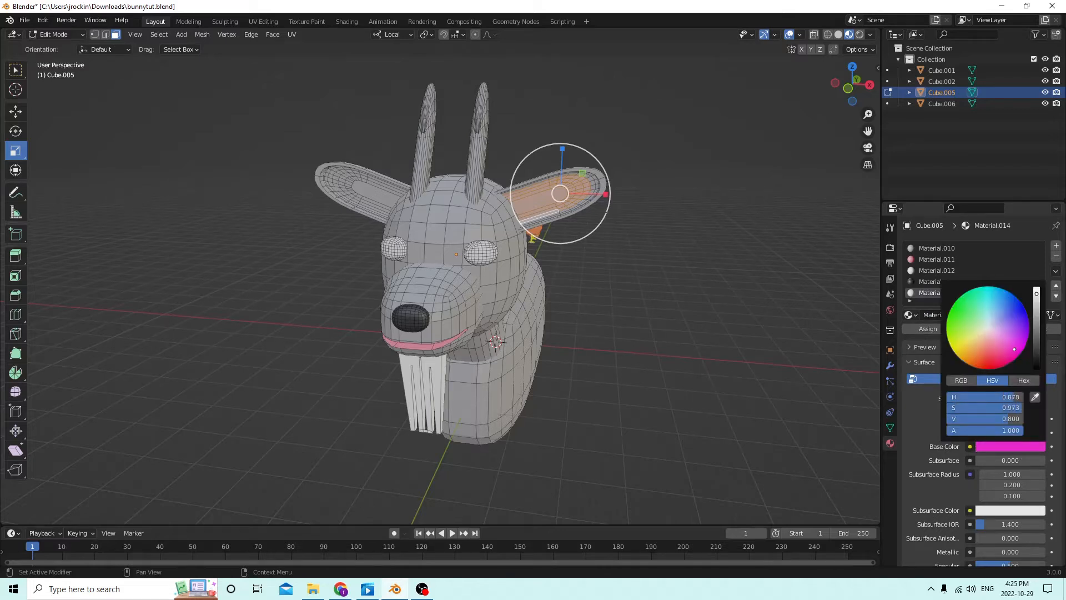
{"action": "left_click", "coordinate": [924, 331]}
{"action": "left_click", "coordinate": [688, 240]}
Select the matching rings of inner faces on the goat's right ear and assign the magenta material to them
{"action": "middle_click_drag", "start_coordinate": [671, 226], "coordinate": [526, 150]}
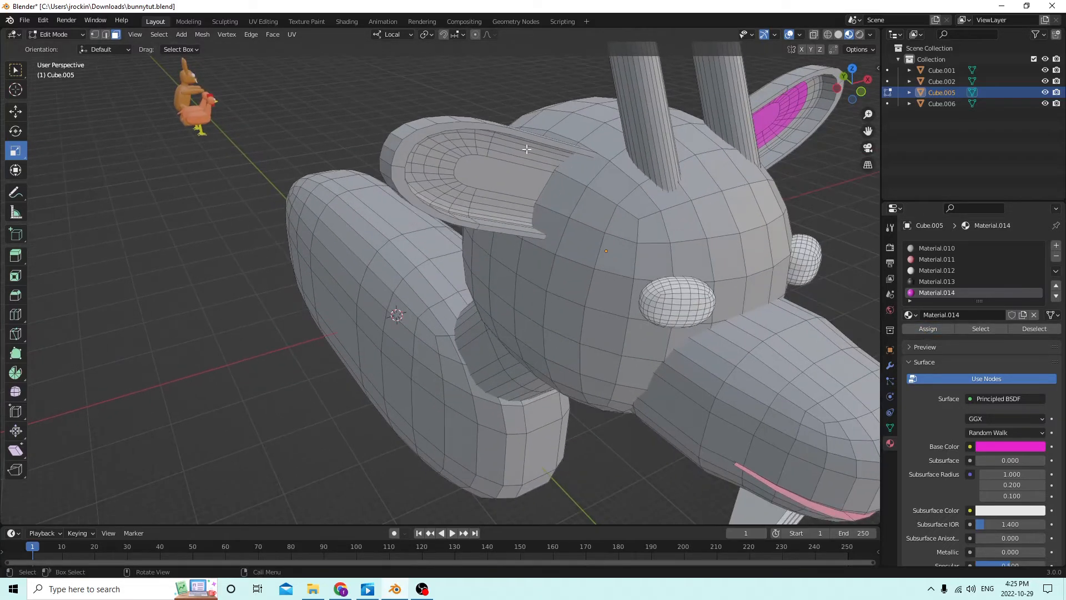
{"action": "left_click", "coordinate": [521, 180]}
{"action": "left_click", "coordinate": [519, 201], "text": "shift"}
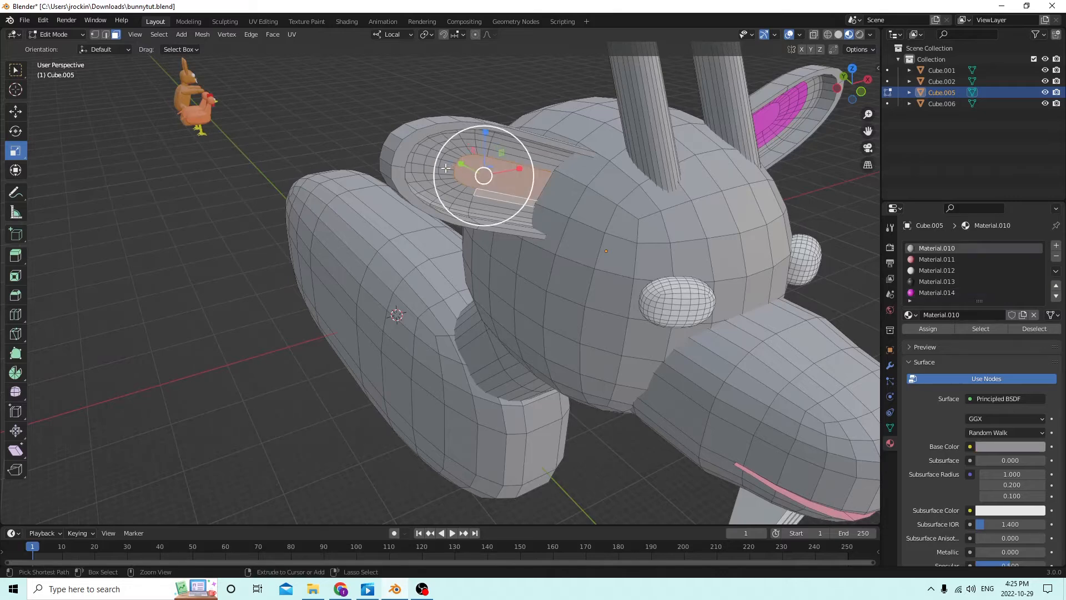
{"action": "left_click", "coordinate": [446, 169], "text": "ctrl"}
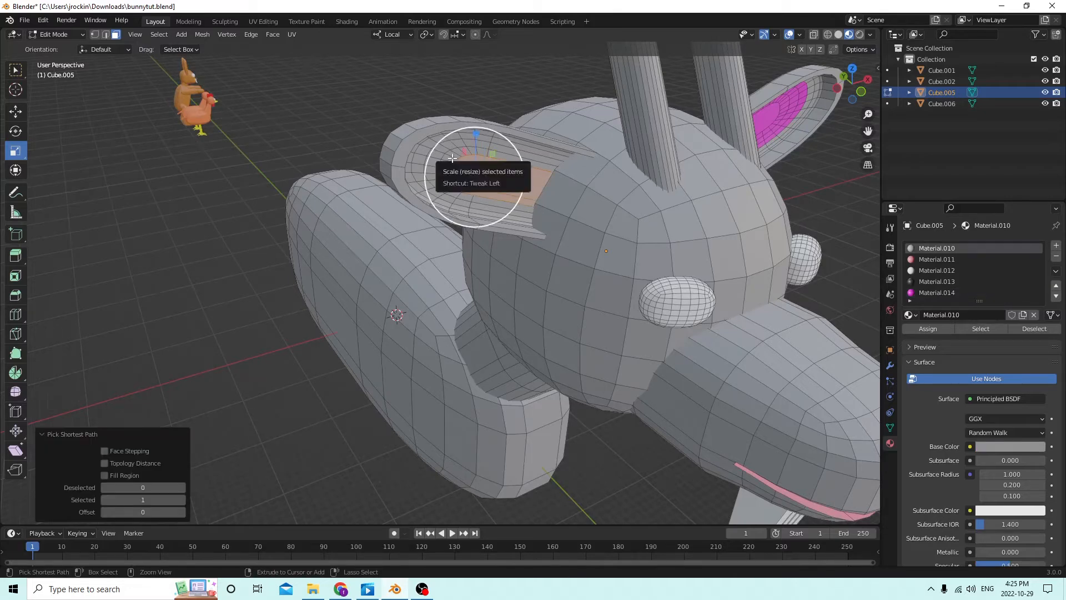
{"action": "left_click", "coordinate": [533, 160], "text": "ctrl"}
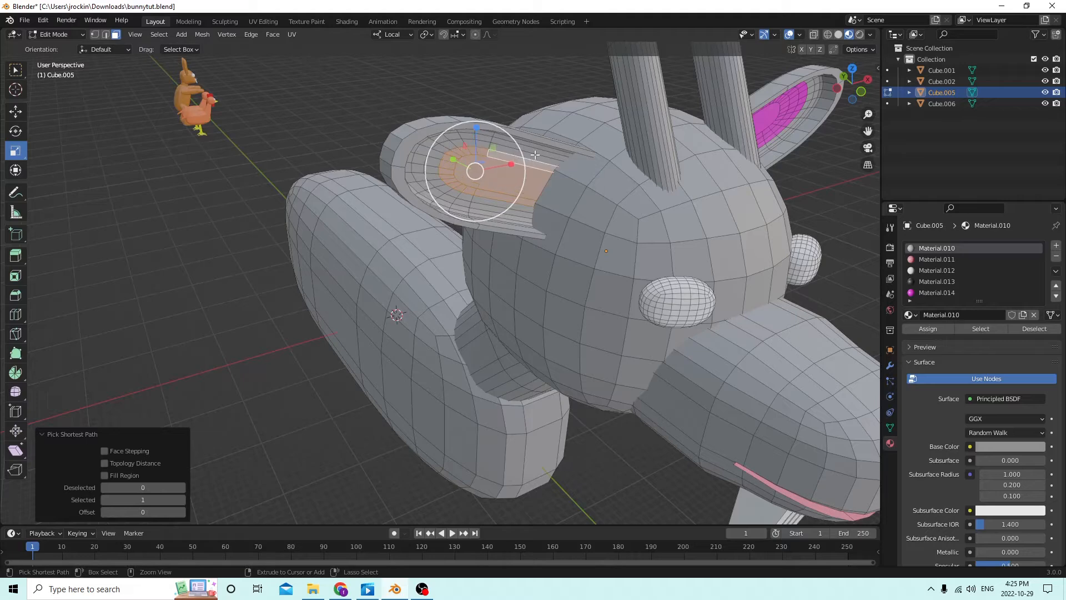
{"action": "left_click", "coordinate": [535, 155], "text": "ctrl"}
{"action": "left_click", "coordinate": [438, 150], "text": "ctrl"}
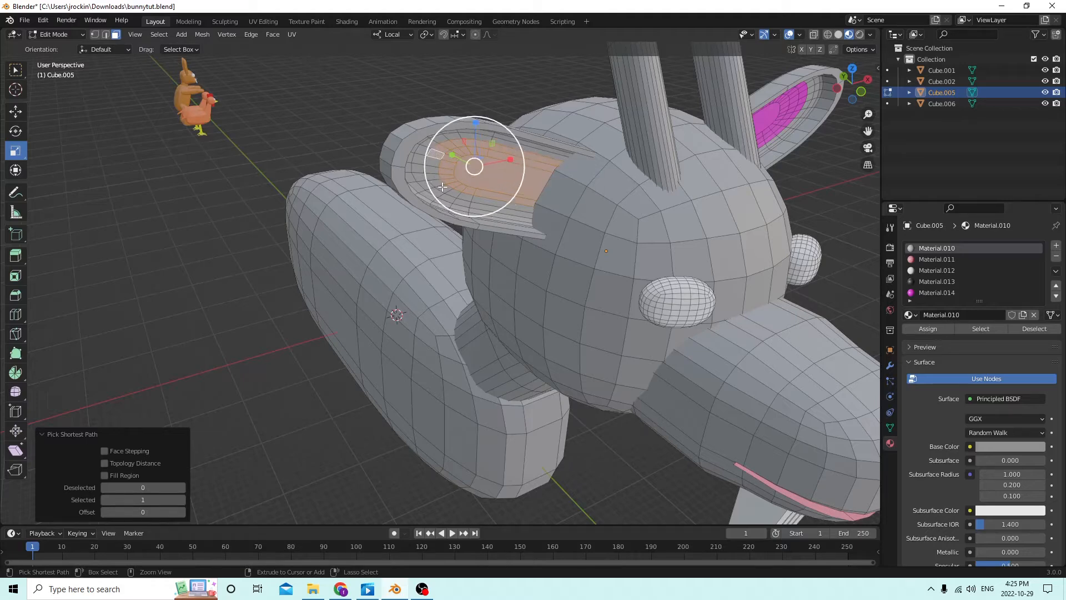
{"action": "left_click", "coordinate": [502, 203], "text": "ctrl"}
{"action": "left_click", "coordinate": [490, 208], "text": "ctrl"}
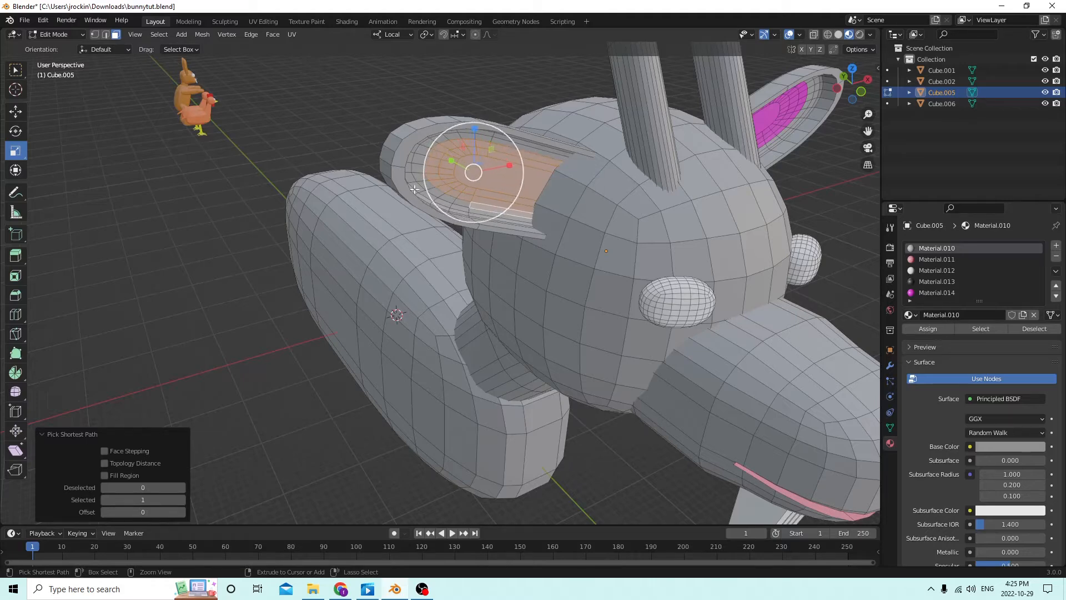
{"action": "left_click", "coordinate": [419, 176], "text": "ctrl"}
{"action": "left_click", "coordinate": [428, 145], "text": "ctrl"}
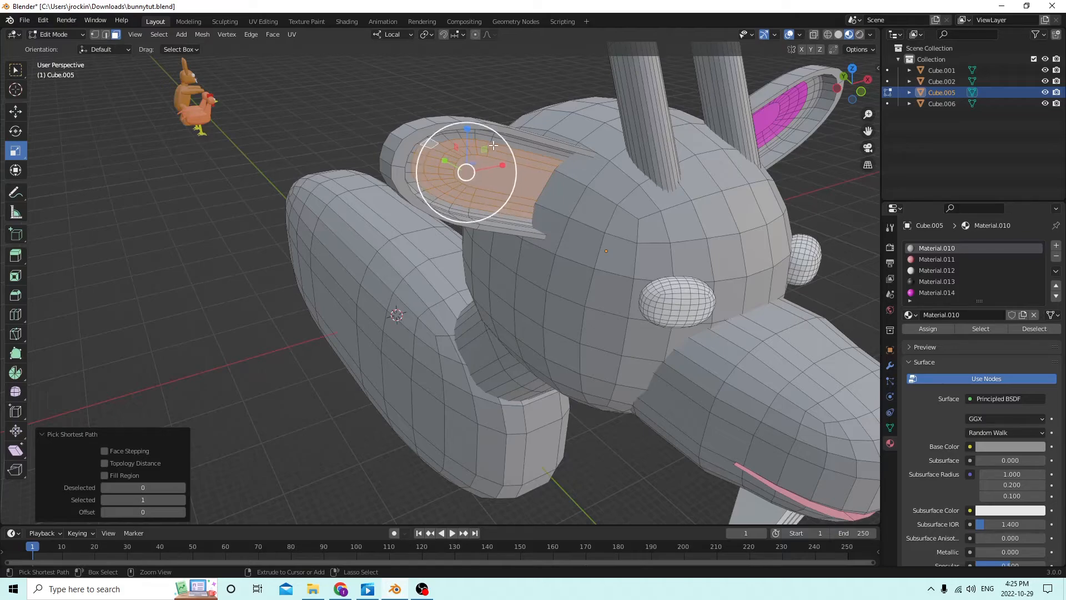
{"action": "middle_click_drag", "start_coordinate": [503, 145], "coordinate": [751, 171]}
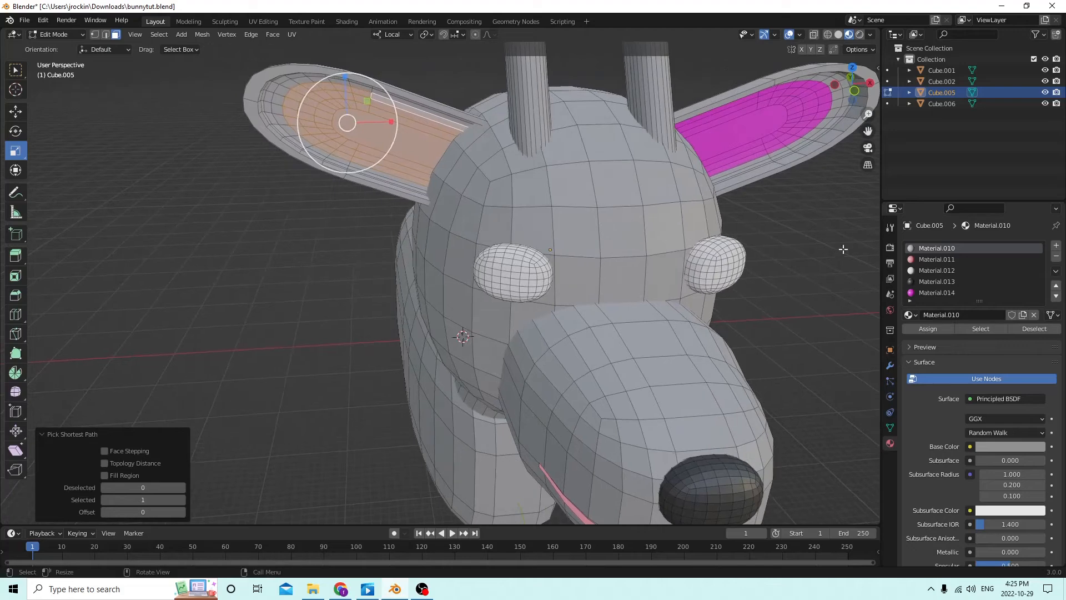
{"action": "left_click", "coordinate": [925, 293]}
{"action": "left_click", "coordinate": [925, 330]}
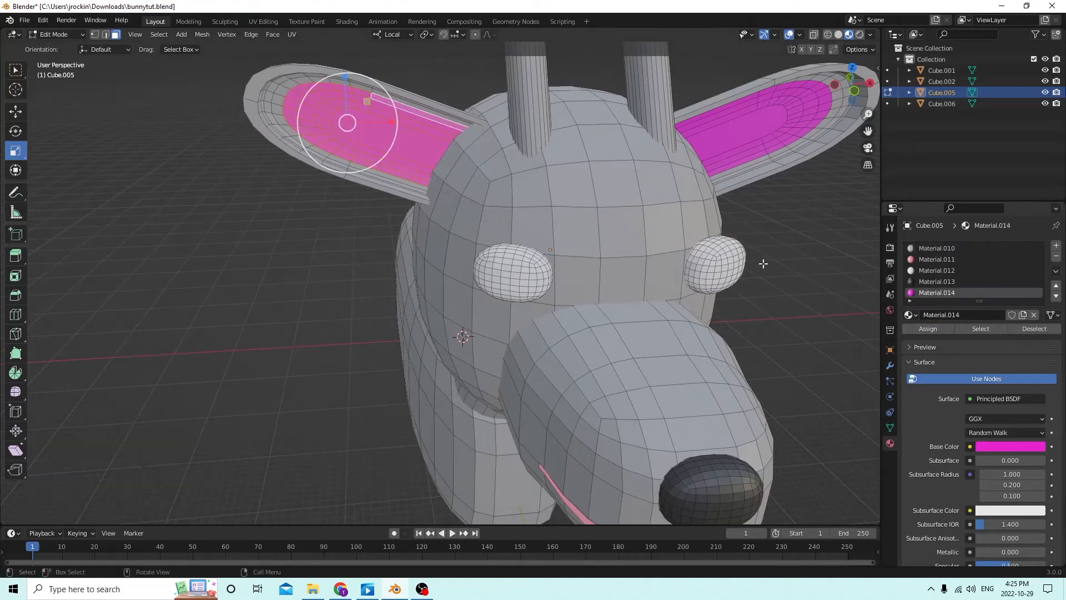
{"action": "left_click", "coordinate": [766, 248]}
Select both whole linked horns and assign them a new material with a light tan-orange base color
{"action": "scroll", "coordinate": [766, 248], "scroll_direction": "down", "scroll_amount": 3}
{"action": "middle_click_drag", "start_coordinate": [714, 208], "coordinate": [690, 188]}
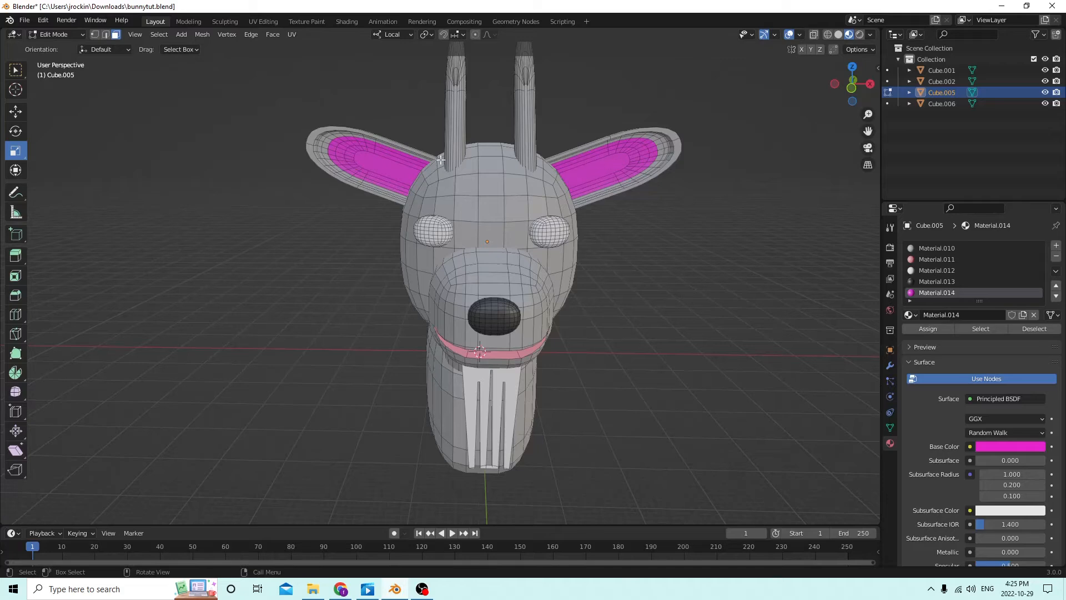
{"action": "middle_click_drag", "start_coordinate": [456, 146], "coordinate": [593, 191]}
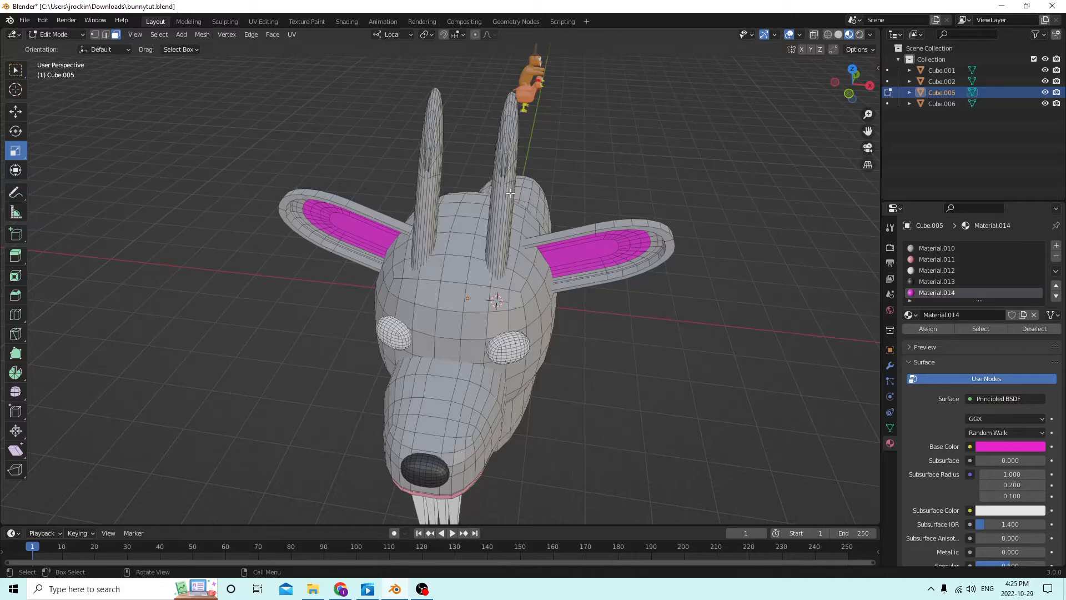
{"action": "key", "text": "l"}
{"action": "key", "text": "l"}
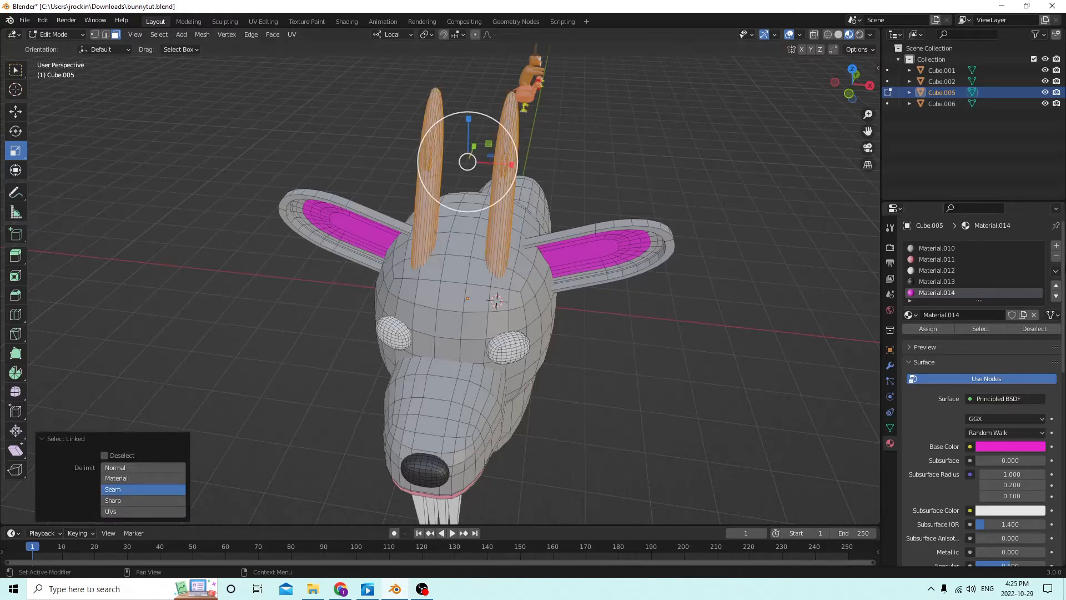
{"action": "left_click", "coordinate": [1055, 245]}
{"action": "left_click", "coordinate": [949, 314]}
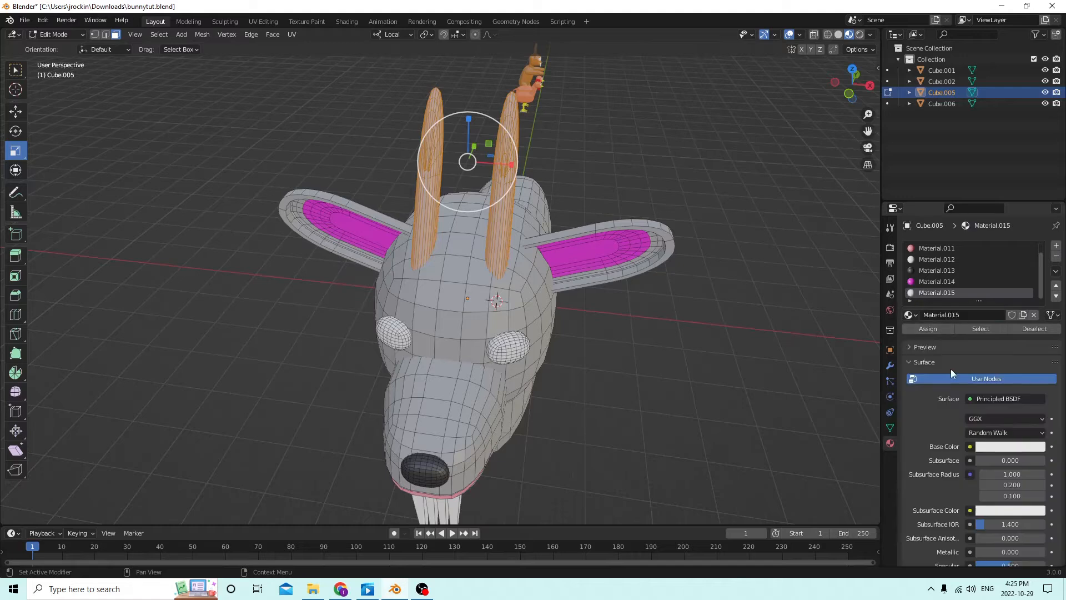
{"action": "left_click", "coordinate": [1004, 448]}
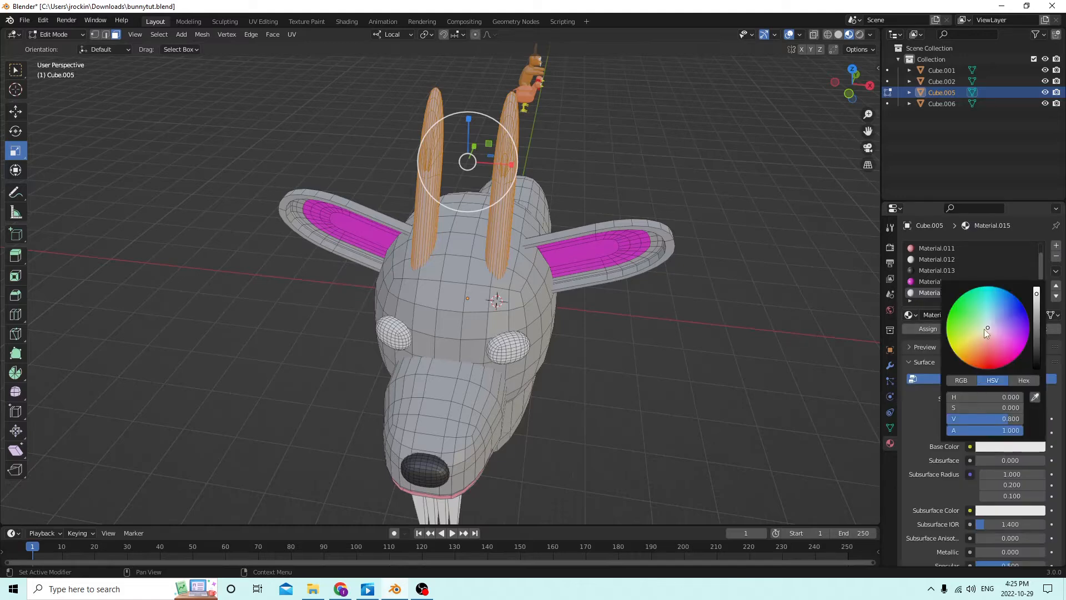
{"action": "left_click_drag", "start_coordinate": [978, 345], "coordinate": [984, 340]}
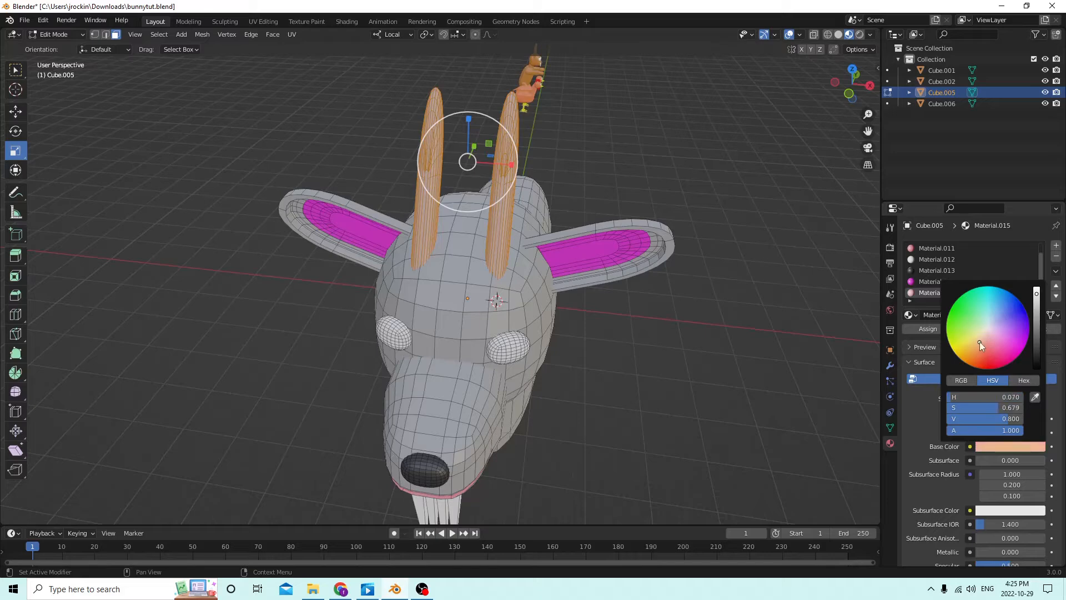
{"action": "left_click", "coordinate": [937, 329]}
{"action": "key", "text": "alt+a"}
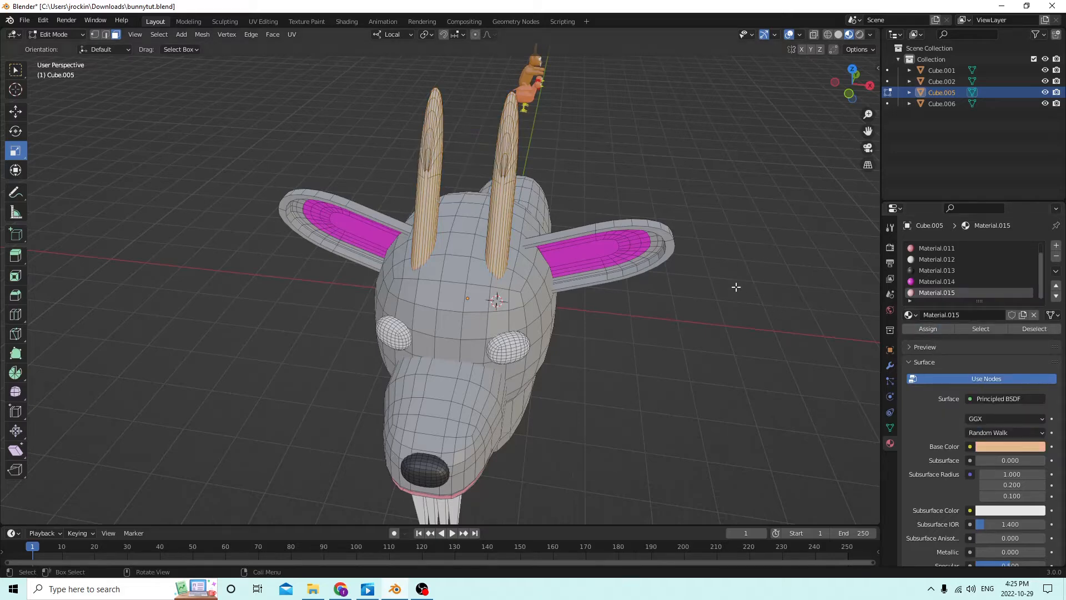
Examine the coloured goat in Object Mode from the side and front, and return to Edit Mode
{"action": "key", "text": "Tab"}
{"action": "middle_click_drag", "start_coordinate": [735, 285], "coordinate": [655, 128]}
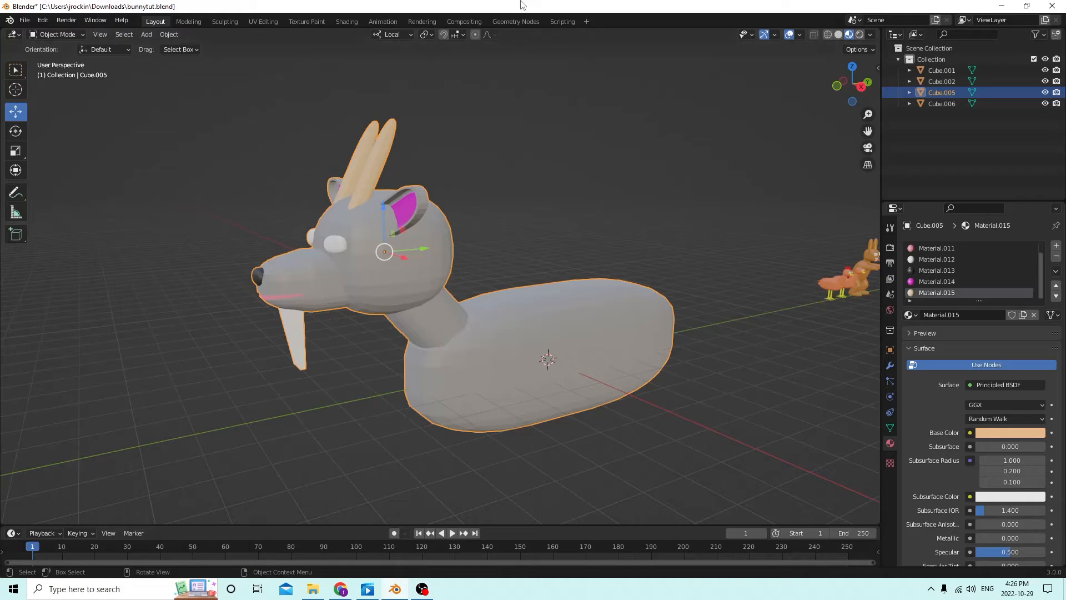
{"action": "middle_click_drag", "start_coordinate": [617, 177], "coordinate": [698, 191]}
{"action": "scroll", "coordinate": [632, 221], "scroll_direction": "up", "scroll_amount": 4}
{"action": "middle_click_drag", "start_coordinate": [631, 220], "coordinate": [605, 230]}
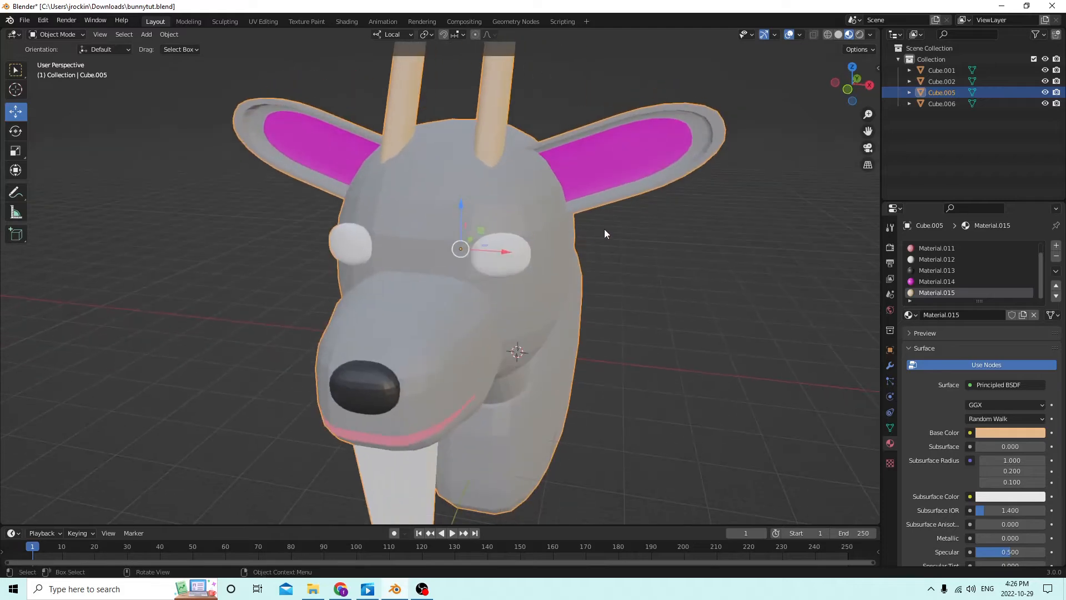
{"action": "key", "text": "Tab"}
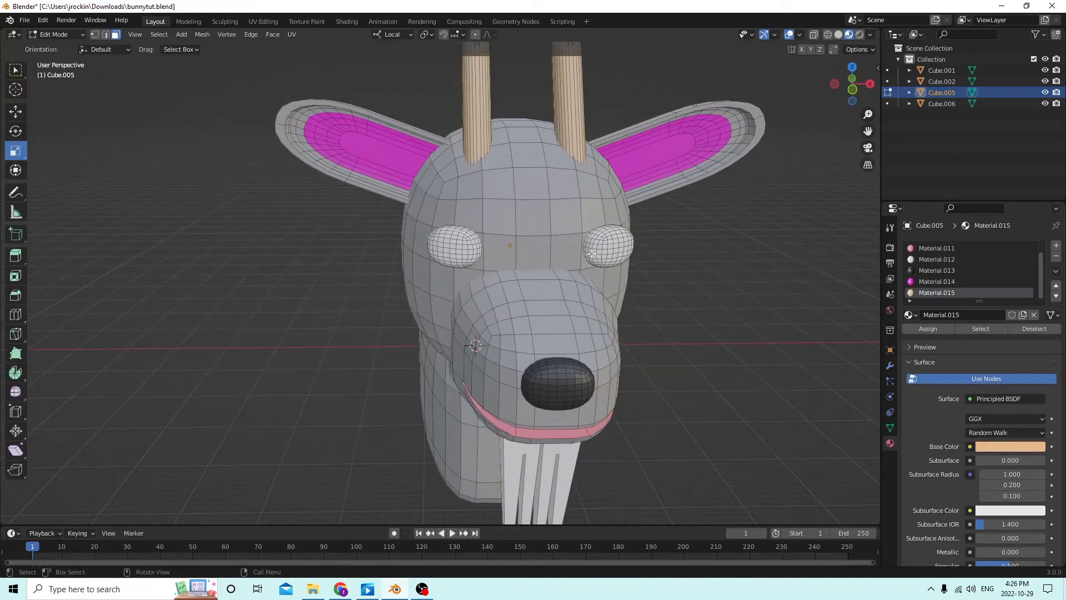
Select one front-centre face on each eyeball as a pupil and assign the black Material.013 to both
{"action": "scroll", "coordinate": [611, 250], "scroll_direction": "up", "scroll_amount": 3}
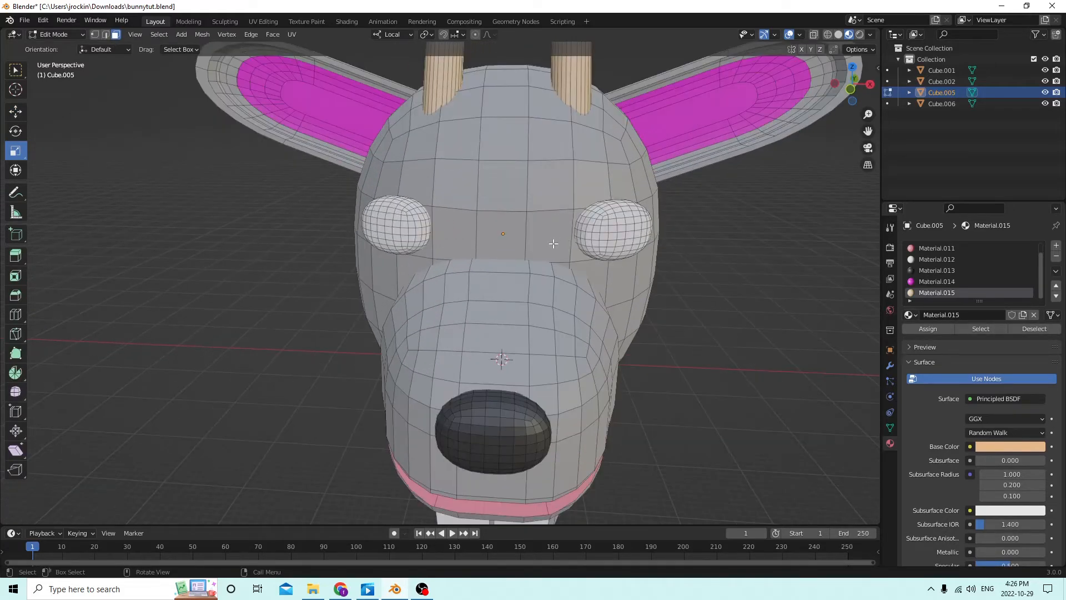
{"action": "middle_click_drag", "start_coordinate": [555, 243], "coordinate": [527, 237]}
{"action": "left_click", "coordinate": [554, 230]}
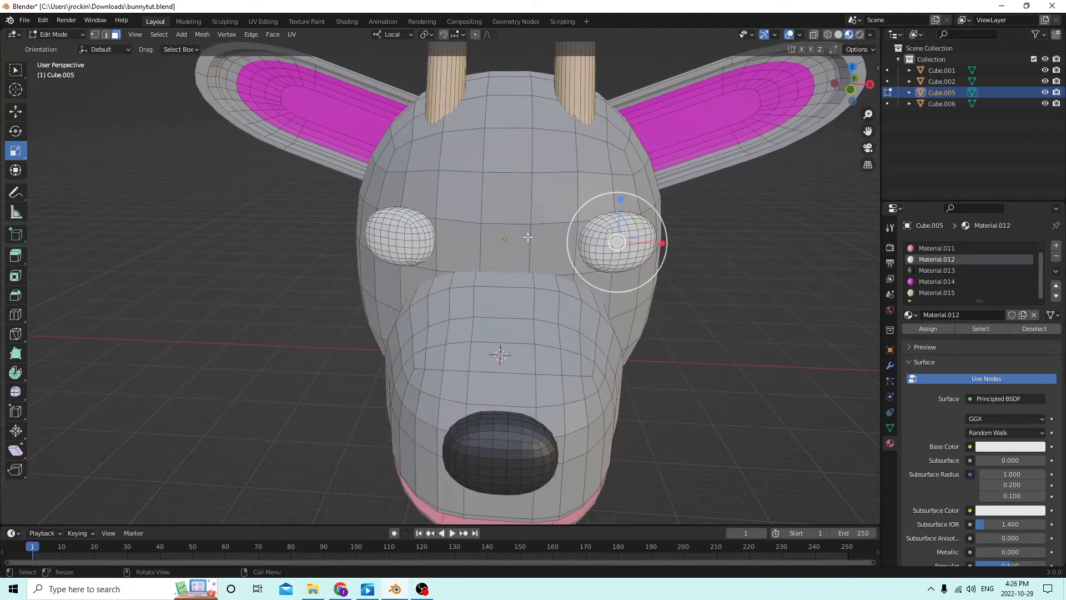
{"action": "left_click", "coordinate": [394, 237], "text": "shift"}
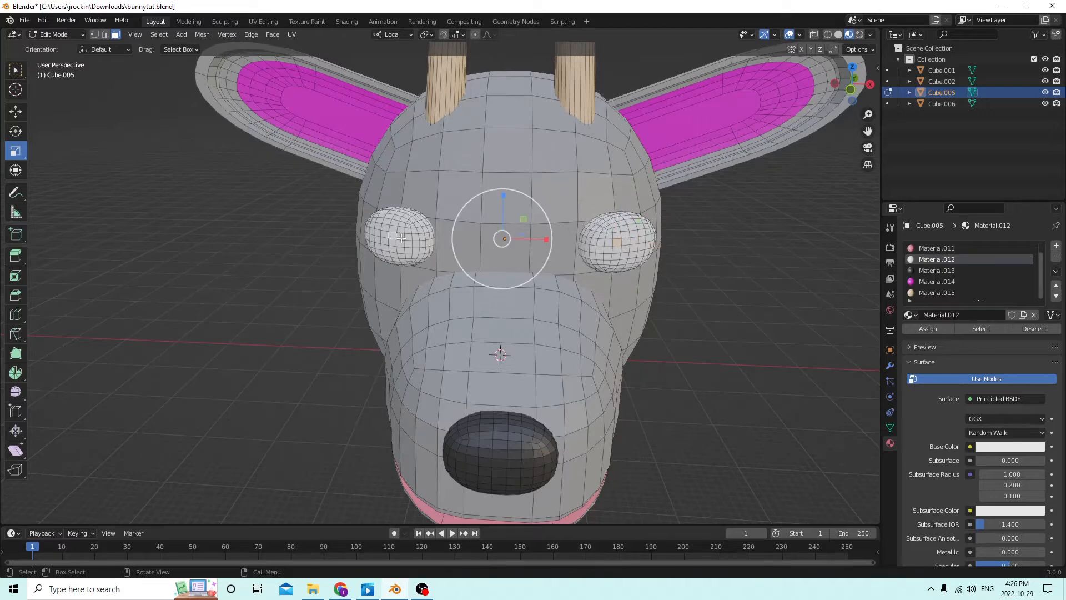
{"action": "mouse_move", "coordinate": [394, 237]}
{"action": "middle_mouse_down"}
{"action": "mouse_move", "coordinate": [411, 232]}
{"action": "mouse_move", "coordinate": [401, 237]}
{"action": "middle_mouse_up"}
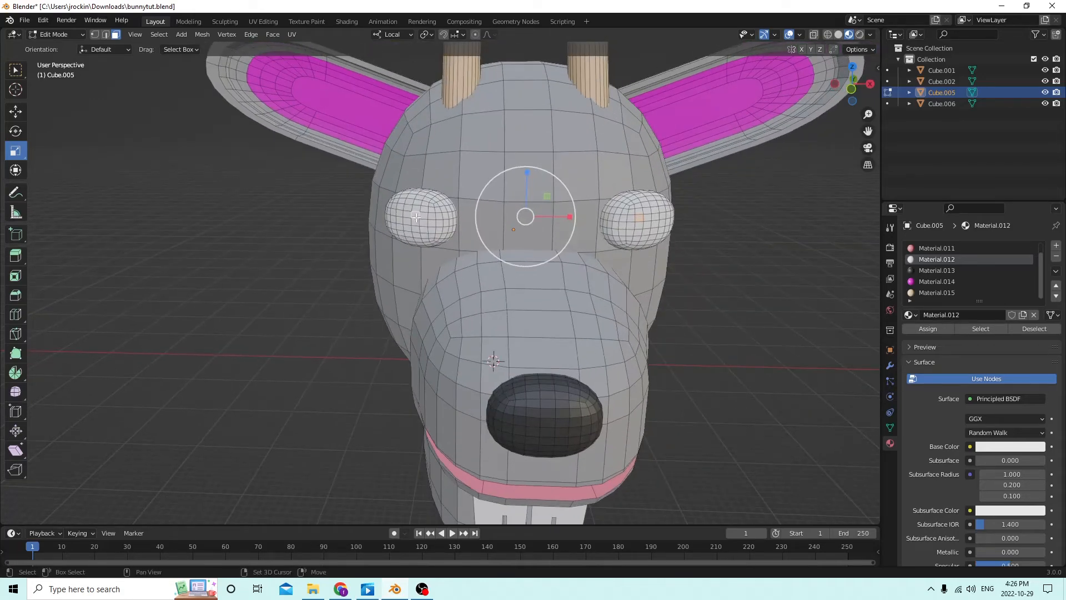
{"action": "left_click", "coordinate": [416, 217], "text": "shift"}
{"action": "left_click", "coordinate": [426, 215], "text": "shift"}
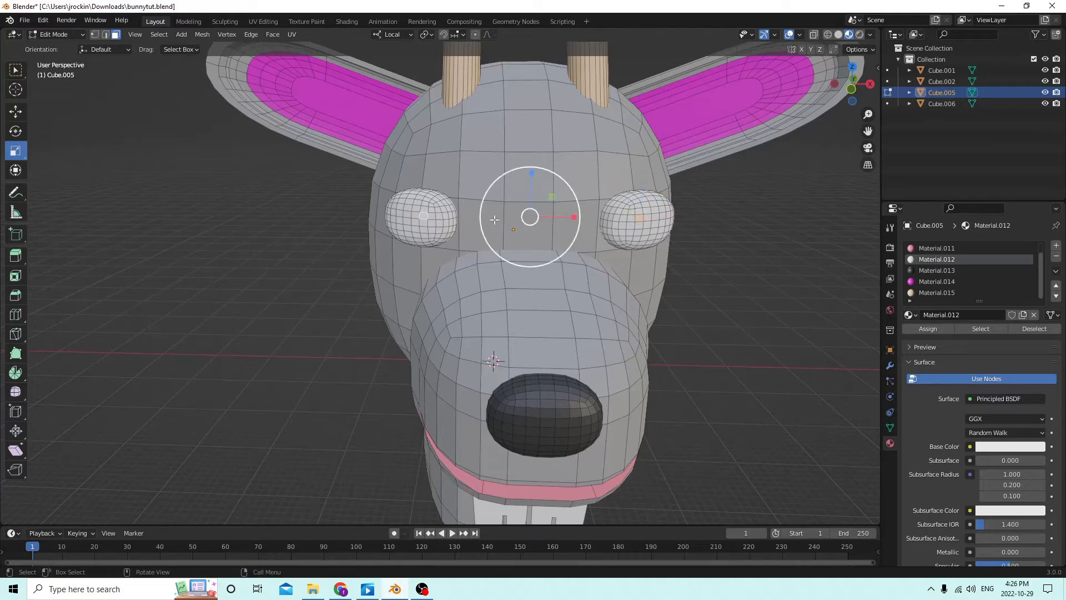
{"action": "left_click", "coordinate": [924, 271]}
{"action": "left_click", "coordinate": [935, 329]}
{"action": "scroll", "coordinate": [771, 265], "scroll_direction": "down", "scroll_amount": 2}
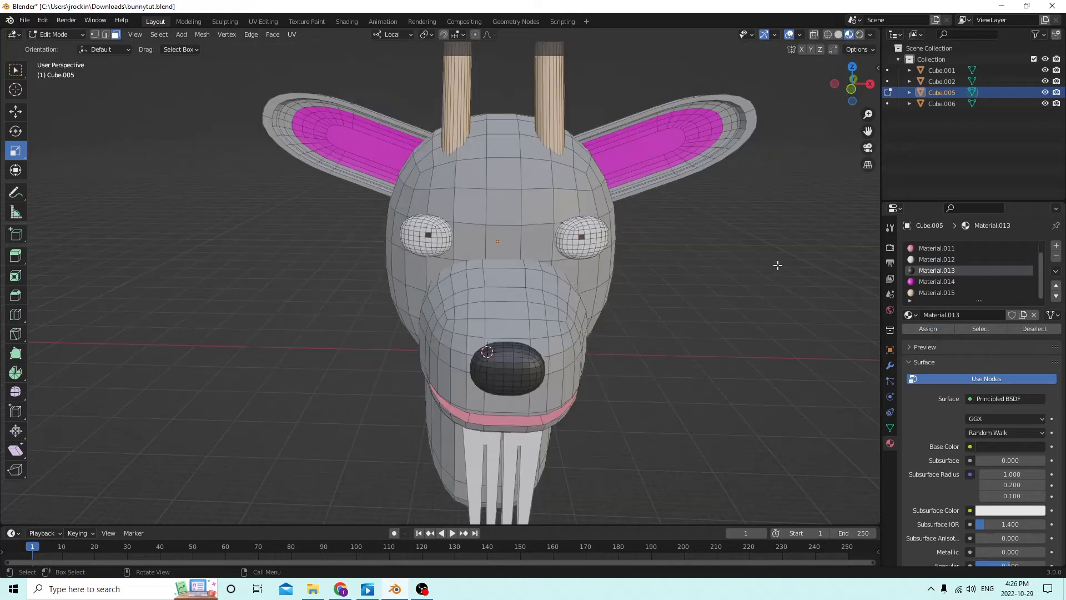
{"action": "middle_click_drag", "start_coordinate": [772, 265], "coordinate": [681, 265]}
Select the horizontal row of faces just above the pupil on the goat's right eye and begin the row above it
{"action": "key", "text": "Tab"}
{"action": "scroll", "coordinate": [685, 263], "scroll_direction": "up", "scroll_amount": 3}
{"action": "key", "text": "Tab"}
{"action": "scroll", "coordinate": [674, 281], "scroll_direction": "up", "scroll_amount": 5}
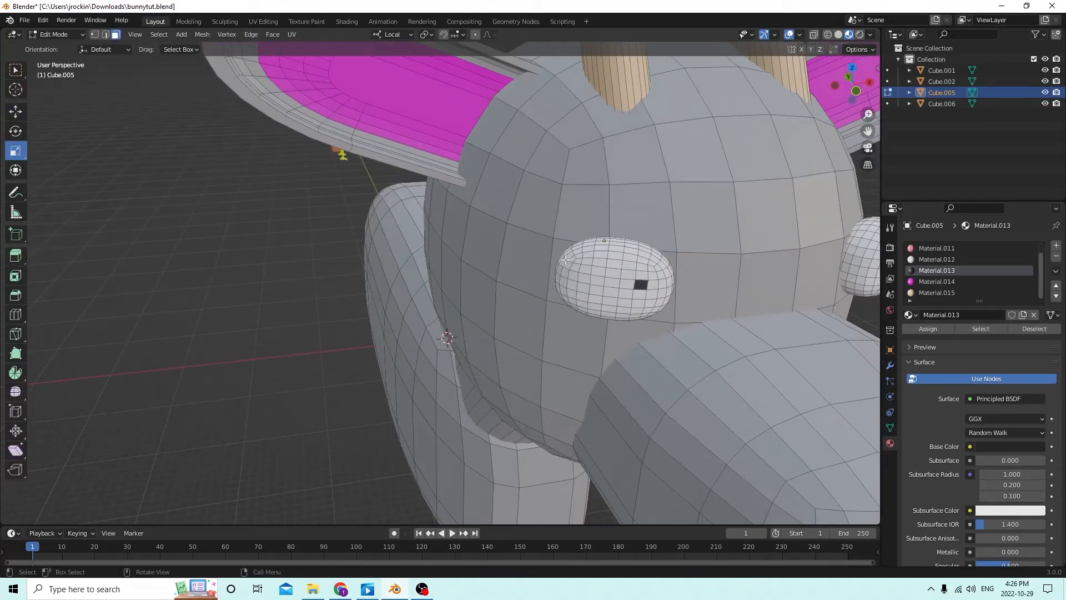
{"action": "middle_click_drag", "start_coordinate": [565, 260], "coordinate": [704, 300]}
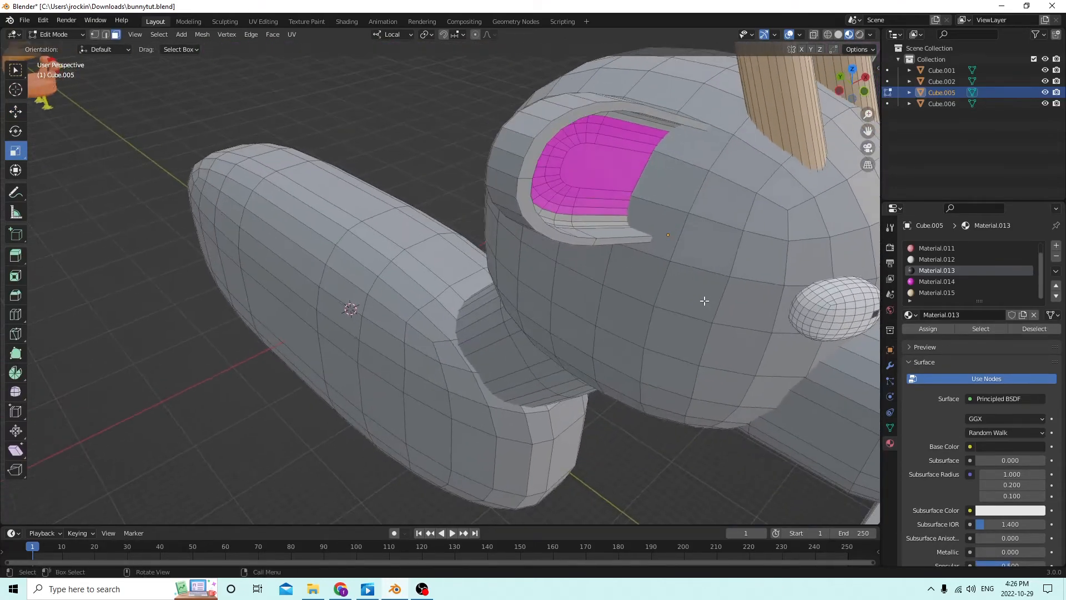
{"action": "left_click", "coordinate": [801, 296]}
{"action": "middle_click_drag", "start_coordinate": [801, 296], "coordinate": [589, 275]}
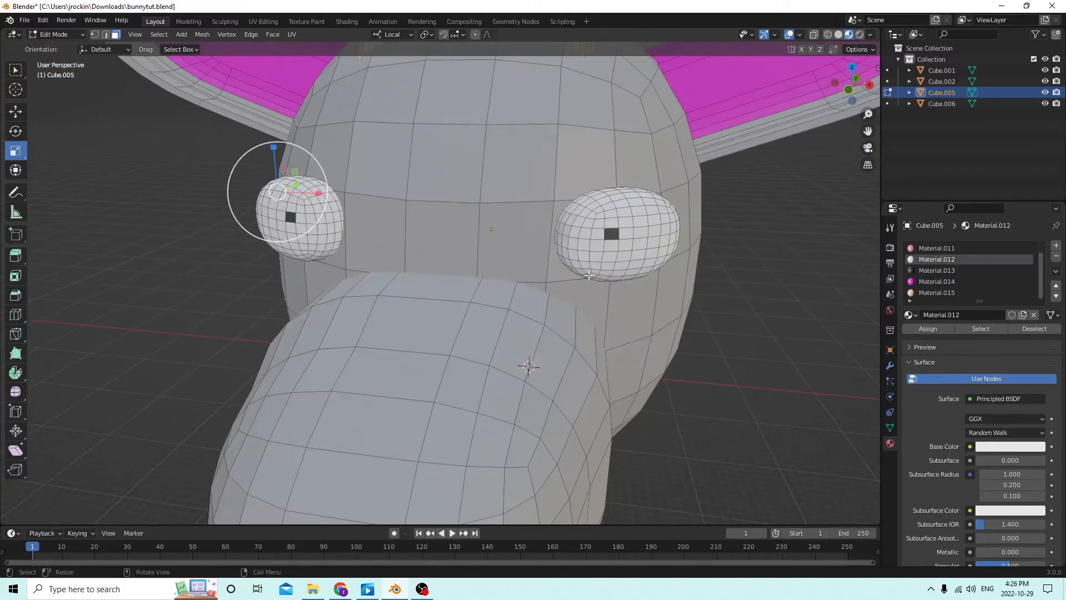
{"action": "middle_click_drag", "start_coordinate": [330, 206], "coordinate": [421, 238]}
{"action": "left_click", "coordinate": [790, 231], "text": "ctrl"}
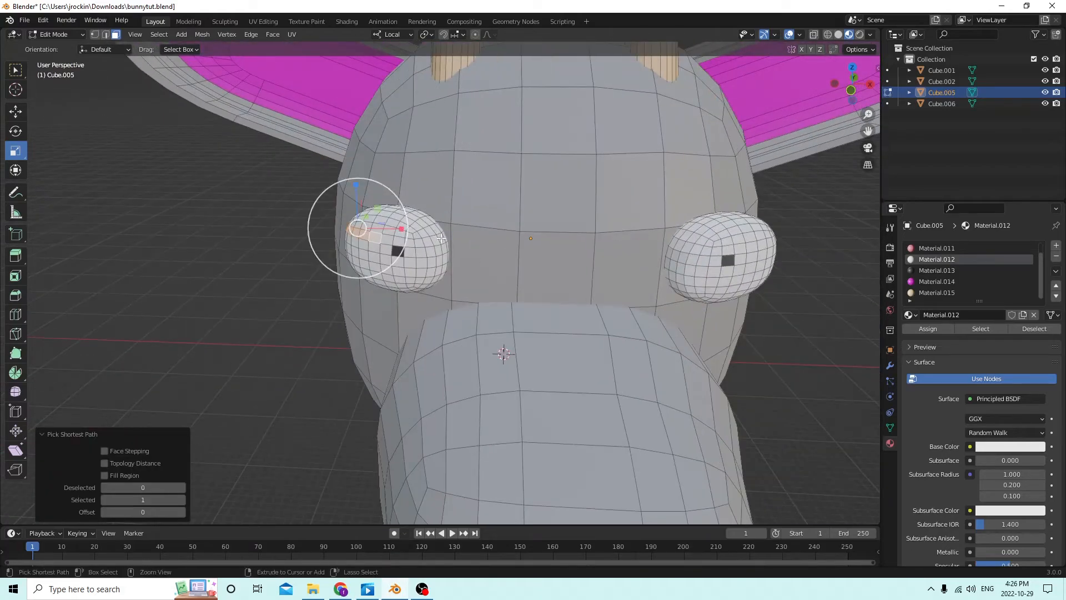
{"action": "left_click", "coordinate": [444, 237], "text": "ctrl"}
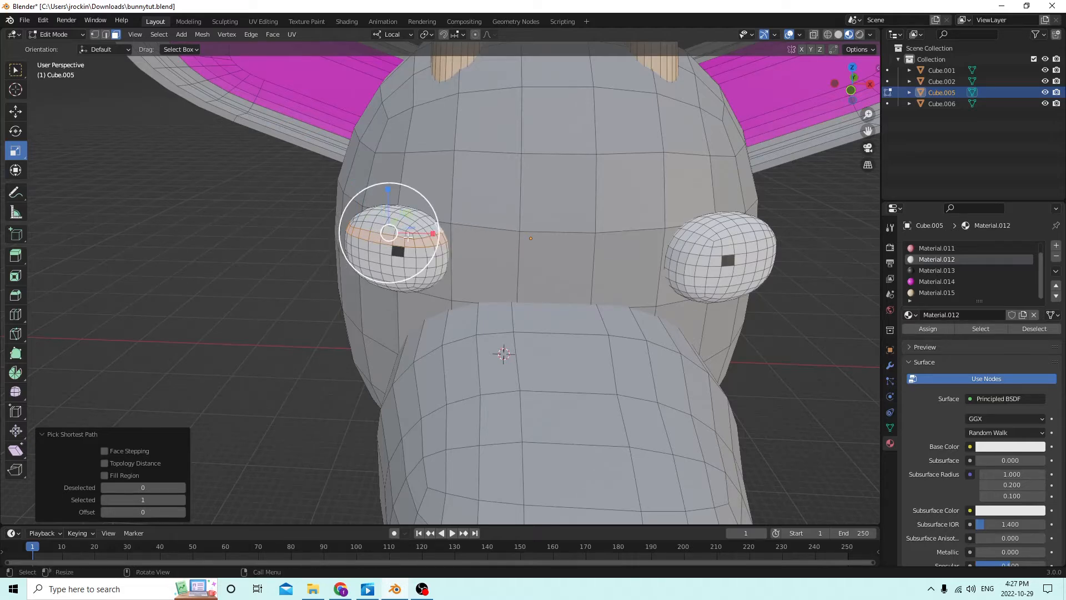
{"action": "middle_click_drag", "start_coordinate": [439, 227], "coordinate": [462, 238]}
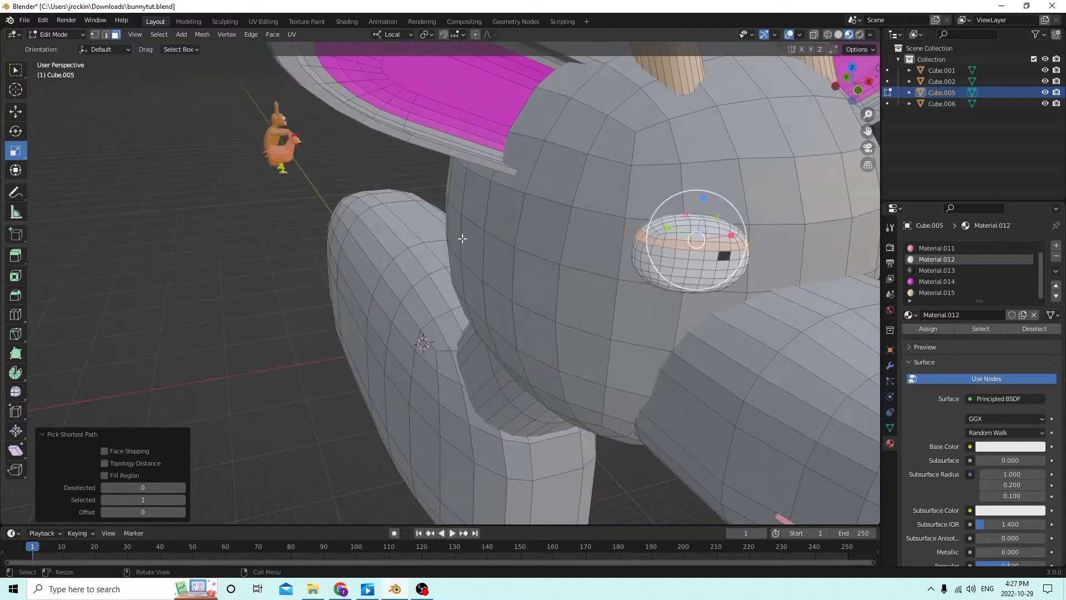
{"action": "left_click", "coordinate": [664, 236], "text": "ctrl"}
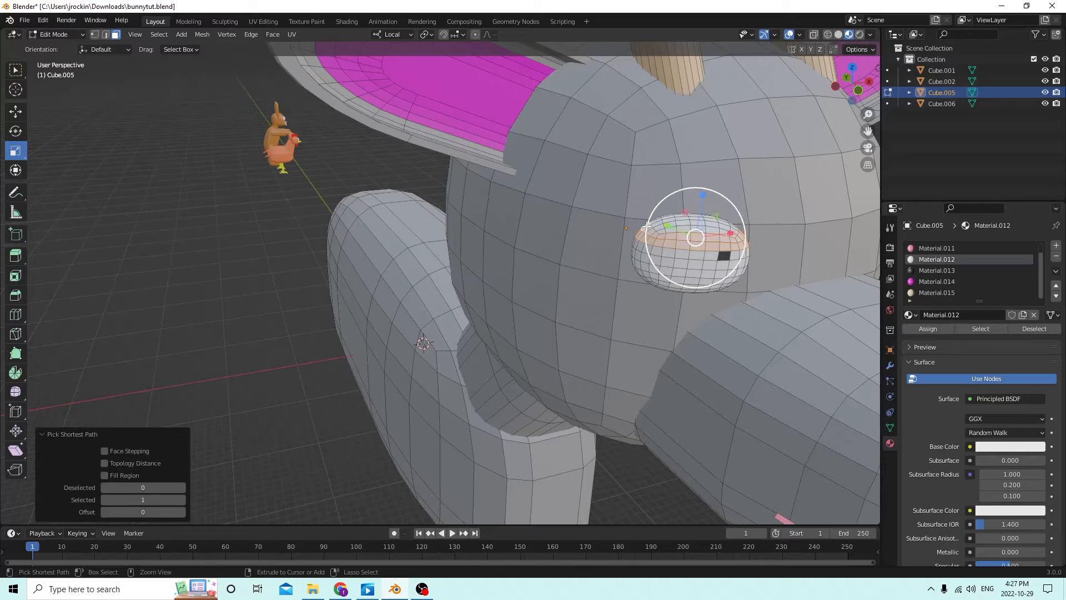
Extend the selection over the whole upper part of the goat's right eye and assign the grey Material.010 as an eyelid
{"action": "middle_click_drag", "start_coordinate": [647, 227], "coordinate": [492, 288]}
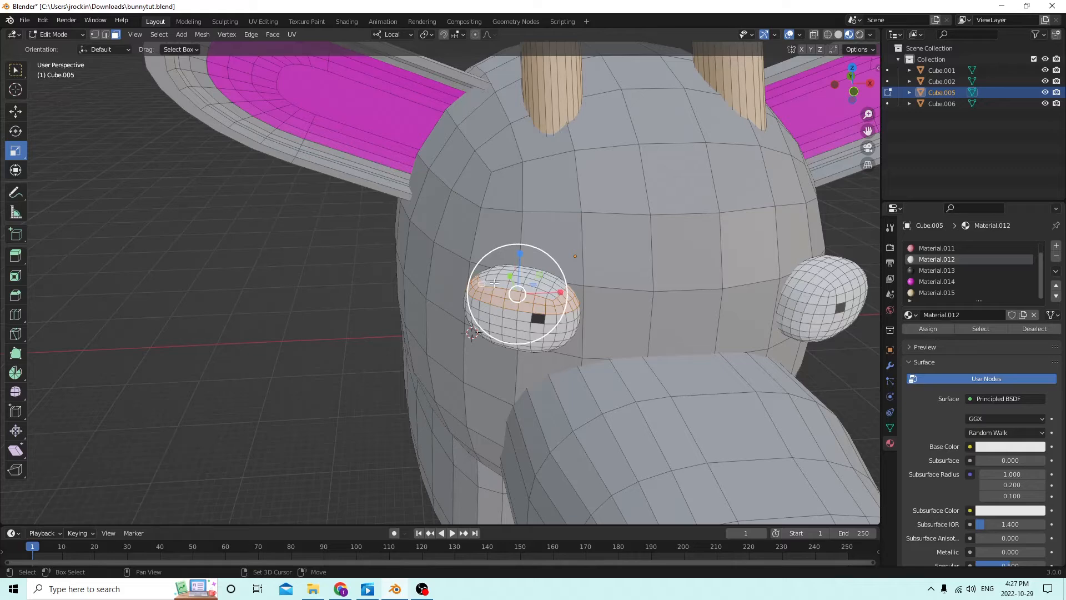
{"action": "left_click", "coordinate": [559, 284], "text": "ctrl"}
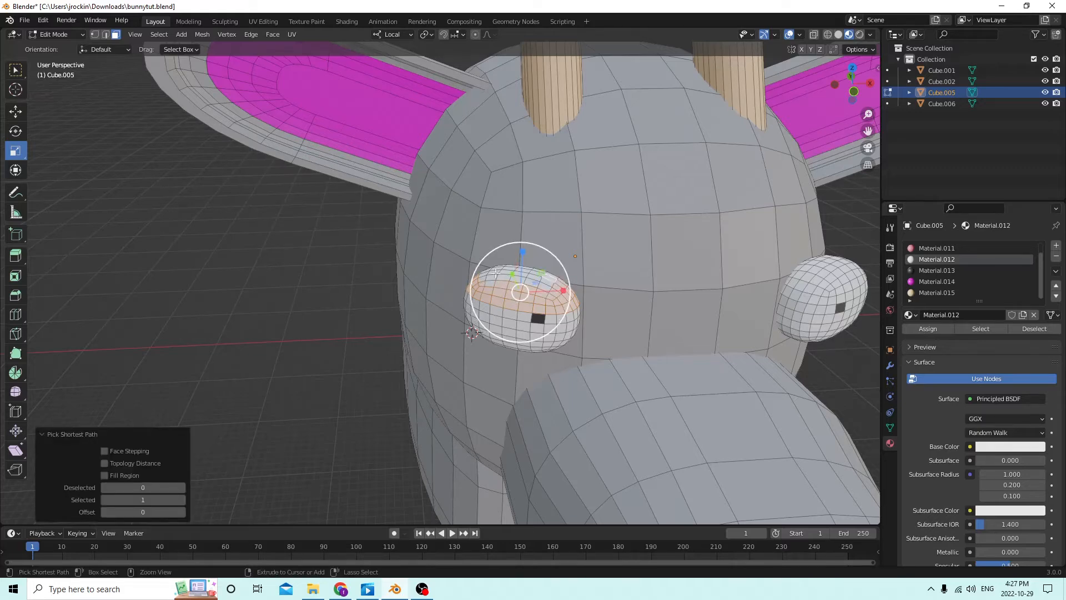
{"action": "middle_click_drag", "start_coordinate": [511, 275], "coordinate": [653, 349]}
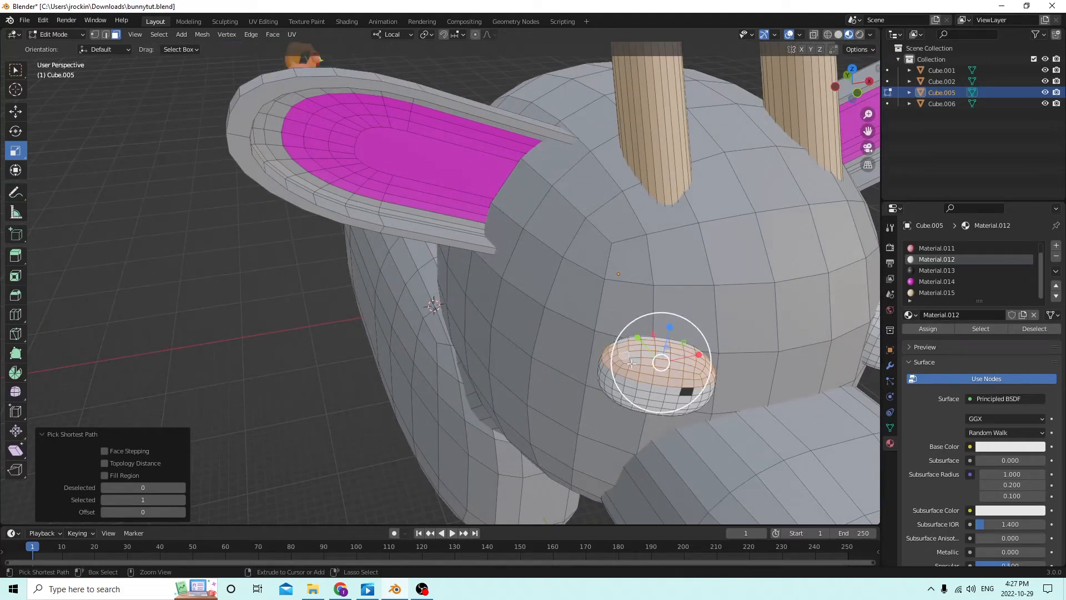
{"action": "middle_click_drag", "start_coordinate": [636, 361], "coordinate": [435, 308]}
{"action": "left_click", "coordinate": [408, 281], "text": "shift"}
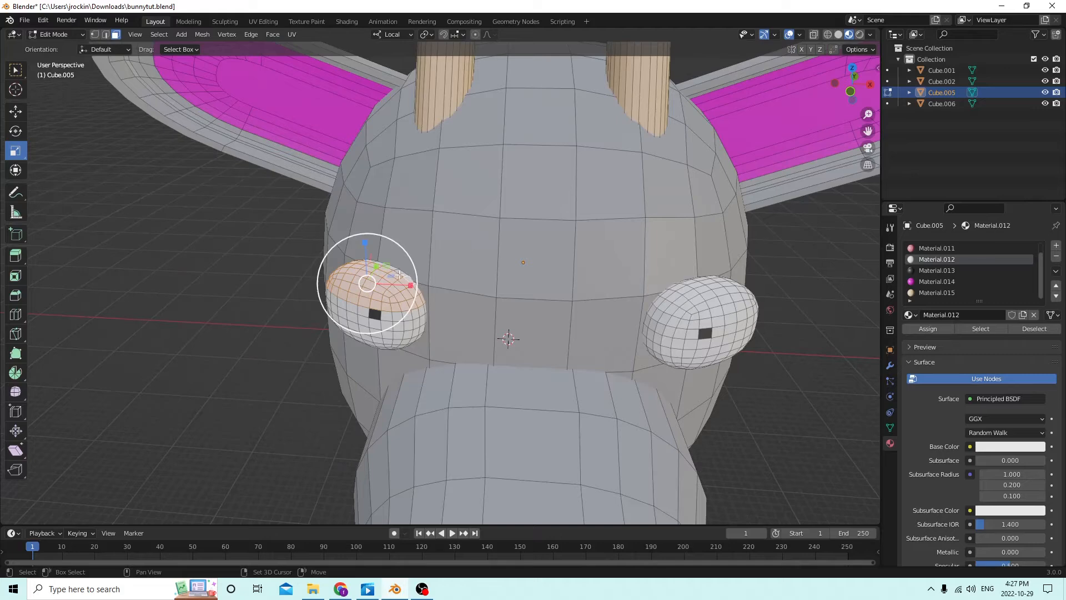
{"action": "middle_click_drag", "start_coordinate": [399, 274], "coordinate": [628, 472], "text": "shift"}
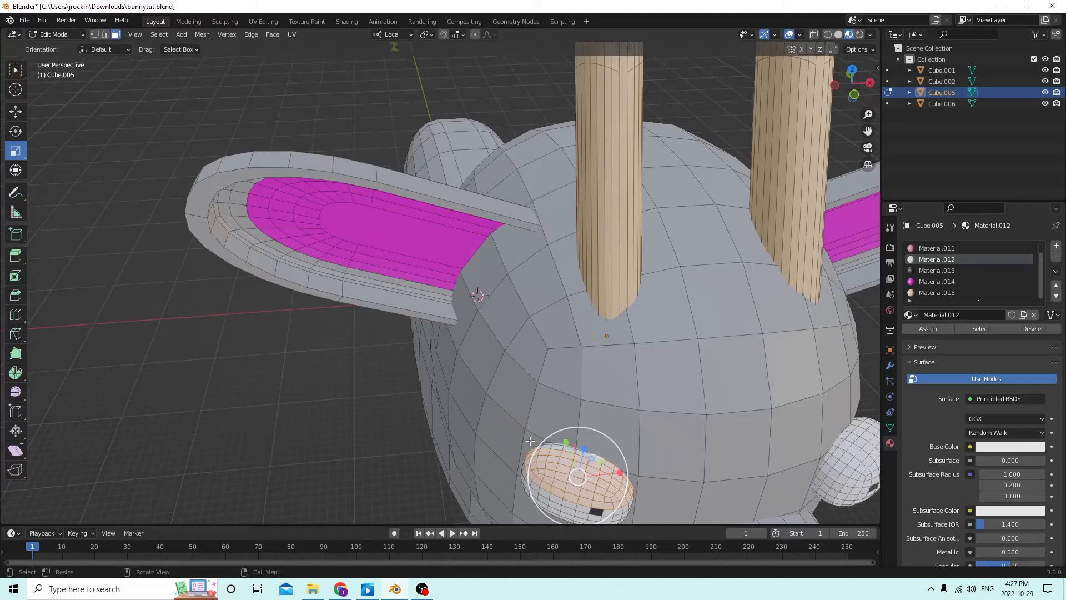
{"action": "left_click", "coordinate": [547, 445], "text": "ctrl"}
{"action": "middle_click_drag", "start_coordinate": [545, 444], "coordinate": [513, 402]}
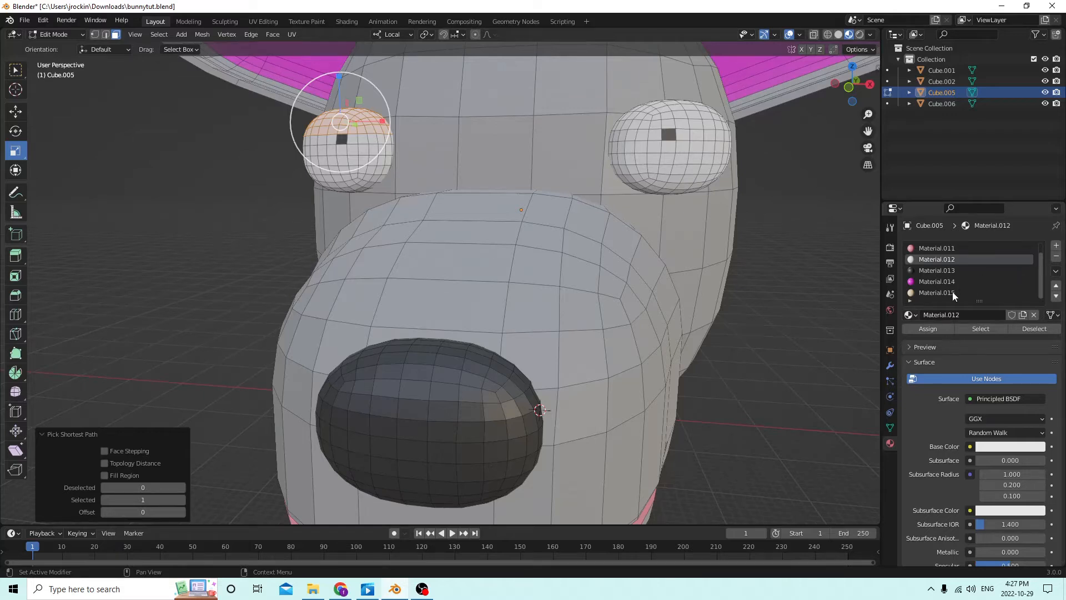
{"action": "scroll", "coordinate": [947, 291], "scroll_direction": "up", "scroll_amount": 1}
{"action": "left_click", "coordinate": [934, 249]}
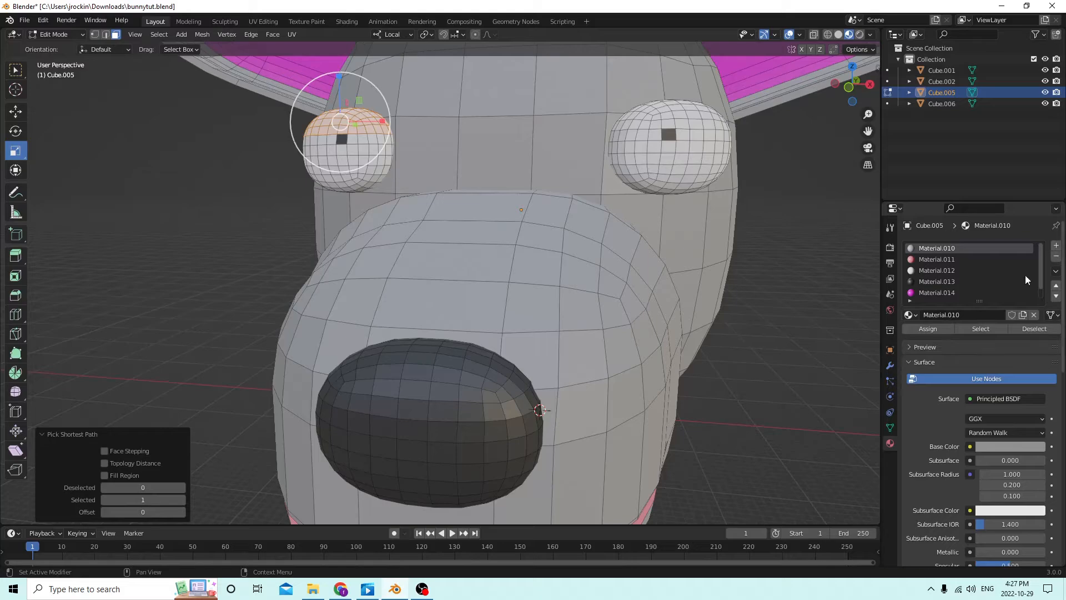
{"action": "left_click", "coordinate": [935, 328]}
{"action": "scroll", "coordinate": [780, 264], "scroll_direction": "down", "scroll_amount": 5}
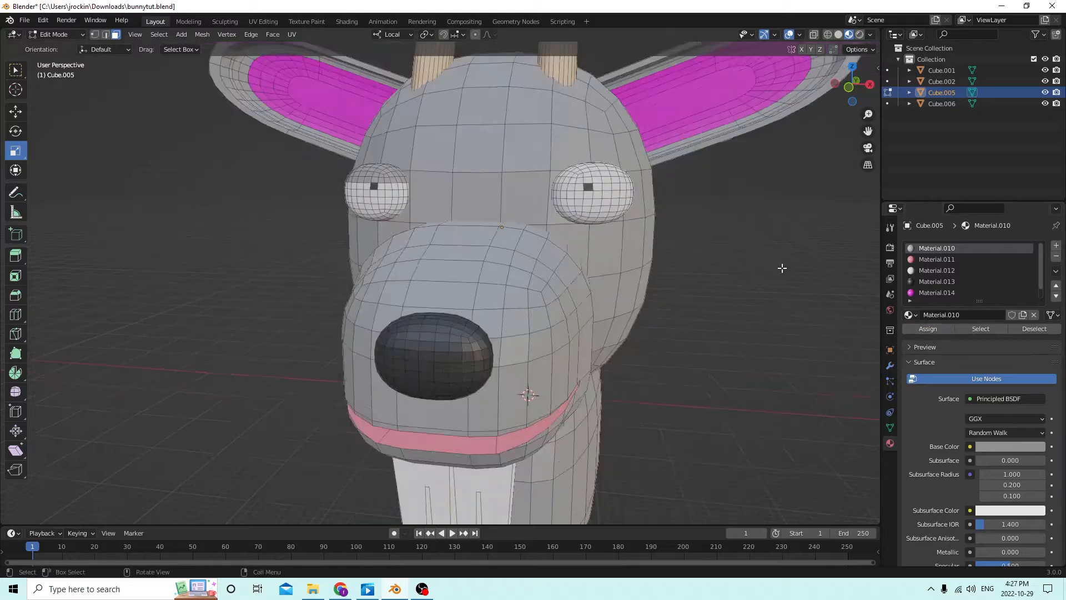
Select the full horizontal row of faces just above the pupil on the goat's left eye
{"action": "middle_click_drag", "start_coordinate": [781, 267], "coordinate": [751, 292]}
{"action": "scroll", "coordinate": [802, 281], "scroll_direction": "up", "scroll_amount": 3}
{"action": "scroll", "coordinate": [800, 289], "scroll_direction": "up", "scroll_amount": 2}
{"action": "scroll", "coordinate": [740, 312], "scroll_direction": "up", "scroll_amount": 3}
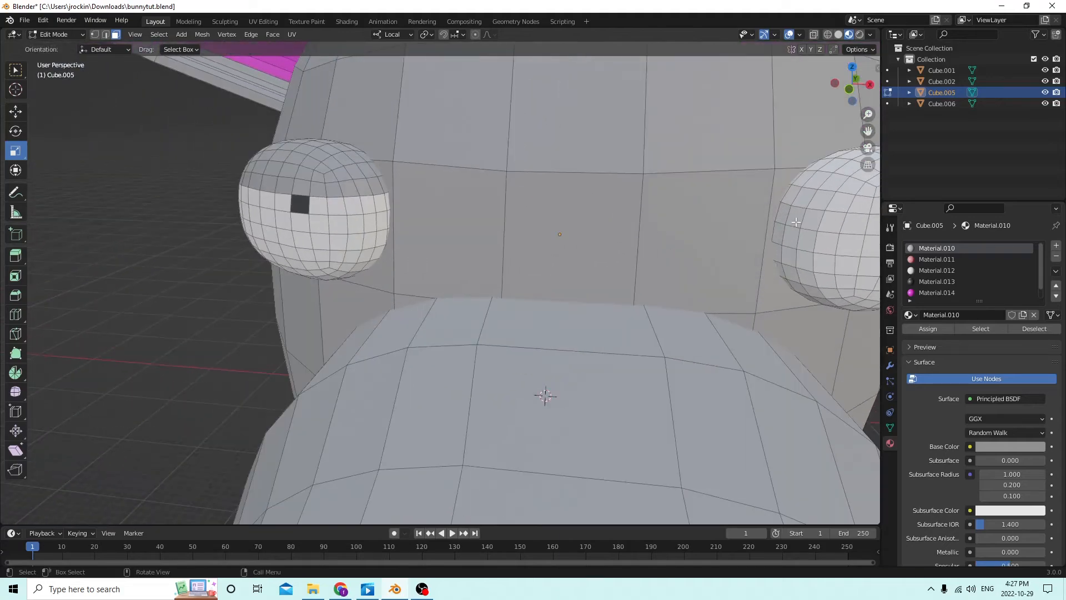
{"action": "middle_click_drag", "start_coordinate": [796, 222], "coordinate": [751, 198]}
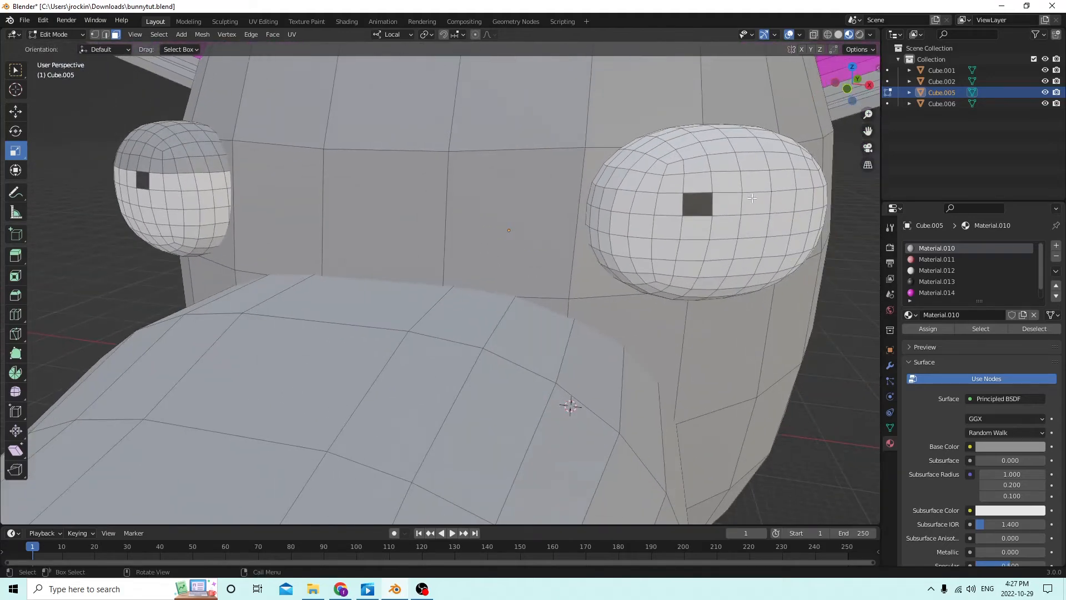
{"action": "left_click", "coordinate": [599, 175], "text": "shift"}
{"action": "middle_click_drag", "start_coordinate": [598, 174], "coordinate": [521, 200]}
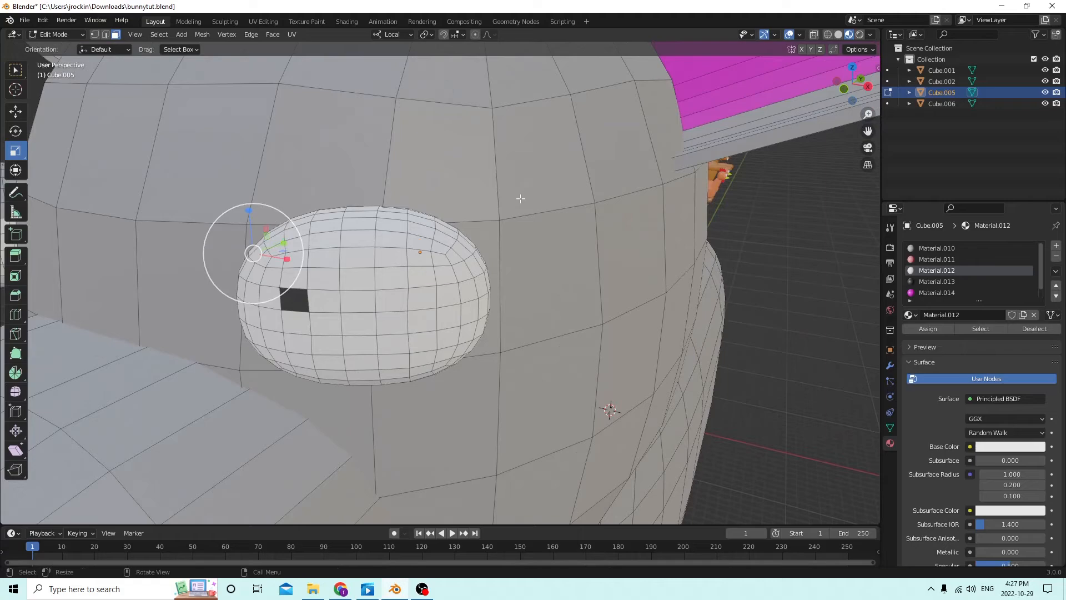
{"action": "left_click", "coordinate": [419, 276], "text": "ctrl"}
{"action": "middle_click_drag", "start_coordinate": [418, 275], "coordinate": [204, 210]}
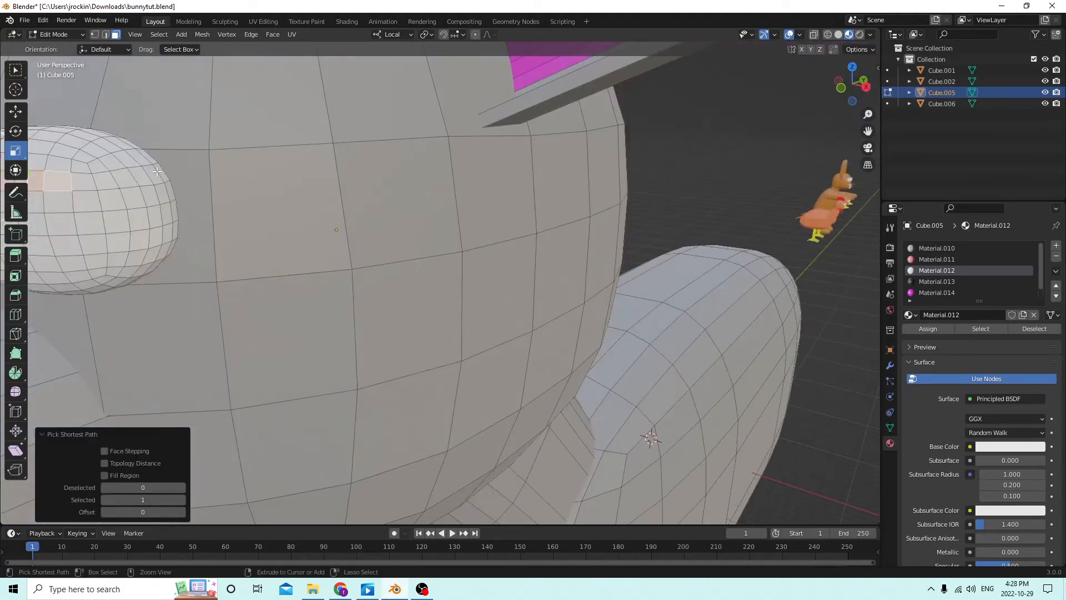
{"action": "left_click", "coordinate": [157, 170], "text": "ctrl"}
{"action": "middle_click_drag", "start_coordinate": [149, 157], "coordinate": [475, 182]}
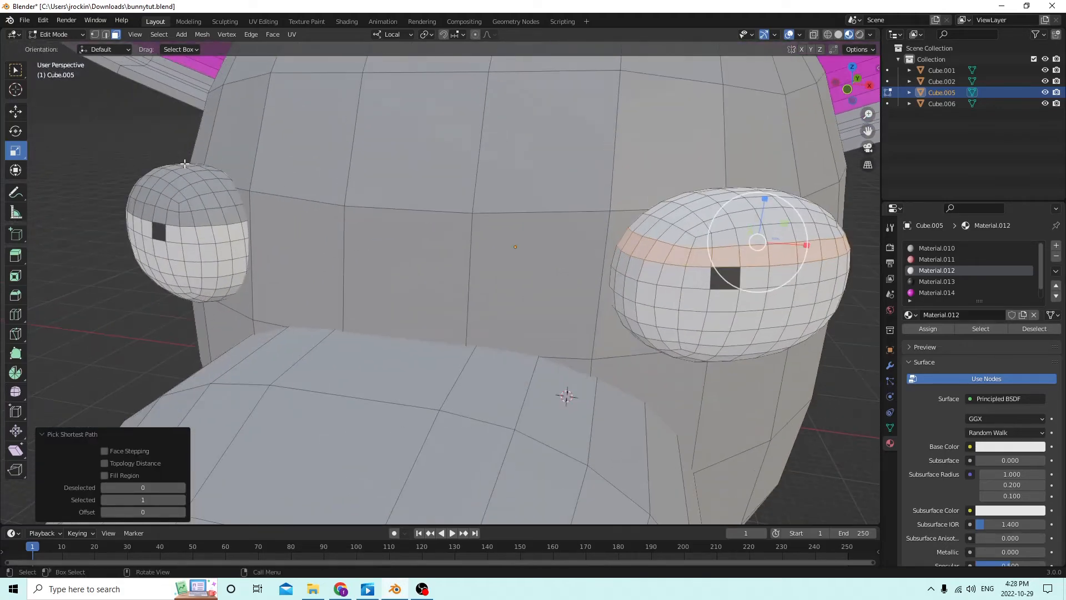
Extend the left-eye selection upward over the second row and the curved bands of faces at both ends
{"action": "left_click", "coordinate": [700, 243], "text": "ctrl"}
{"action": "left_click", "coordinate": [643, 224], "text": "ctrl"}
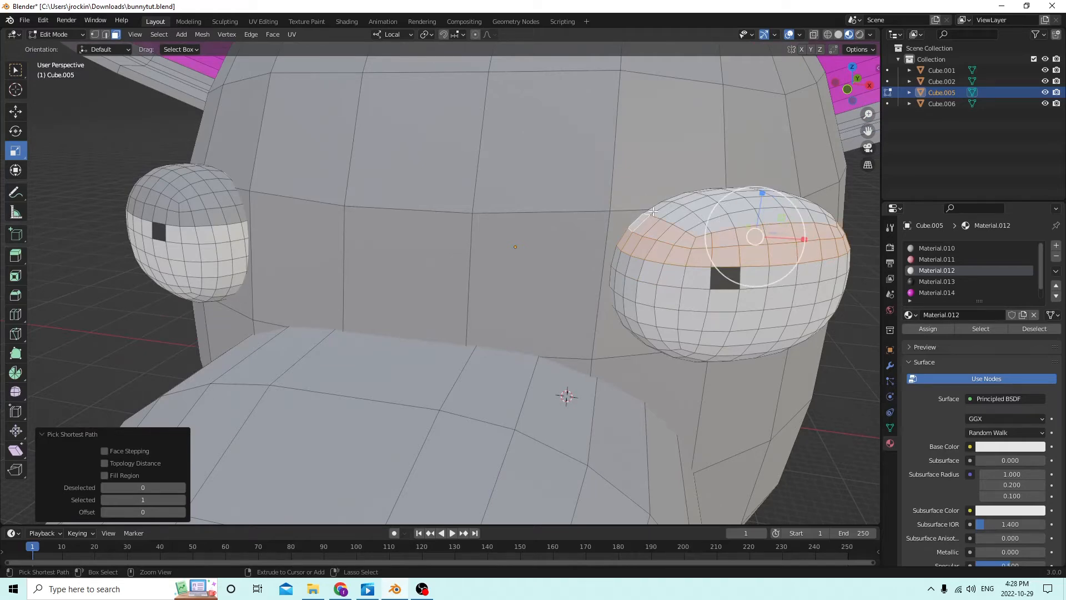
{"action": "left_click", "coordinate": [657, 212], "text": "ctrl"}
{"action": "left_click", "coordinate": [700, 228], "text": "ctrl"}
{"action": "middle_click_drag", "start_coordinate": [699, 229], "coordinate": [518, 332]}
{"action": "left_click", "coordinate": [656, 257], "text": "ctrl"}
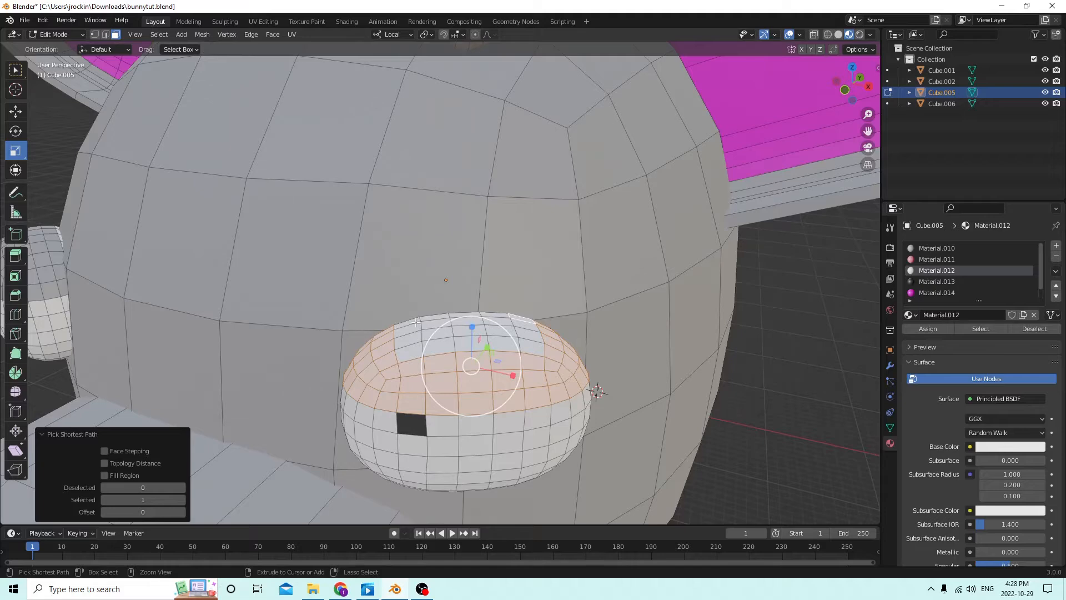
Add the remaining top faces of the goat's left eye to the selection and assign the grey Material.010 as an eyelid
{"action": "left_click", "coordinate": [410, 330], "text": "ctrl"}
{"action": "left_click", "coordinate": [534, 331], "text": "ctrl"}
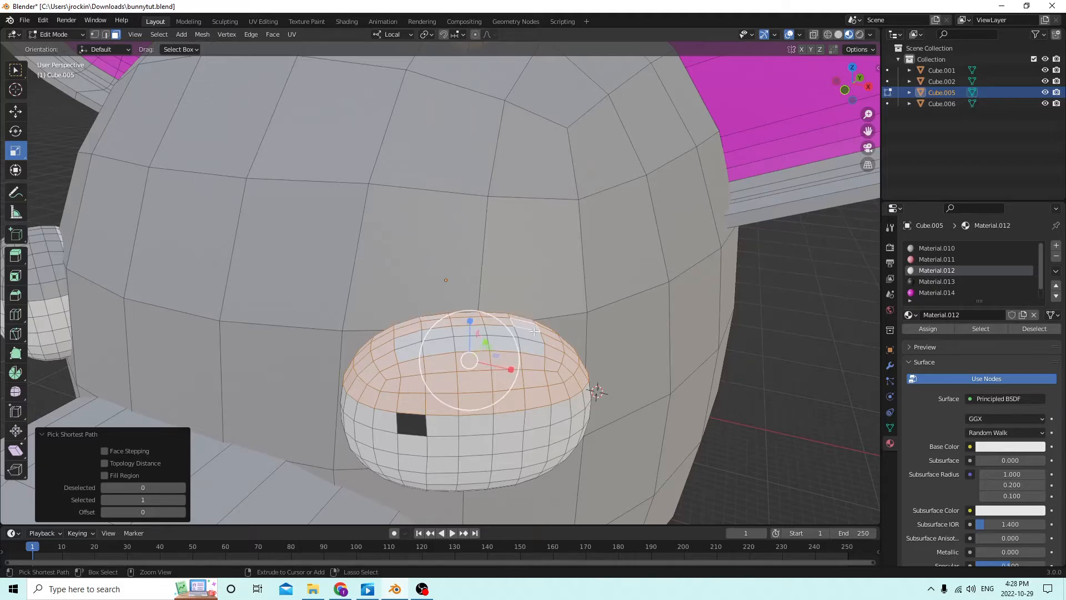
{"action": "left_click", "coordinate": [416, 338], "text": "ctrl"}
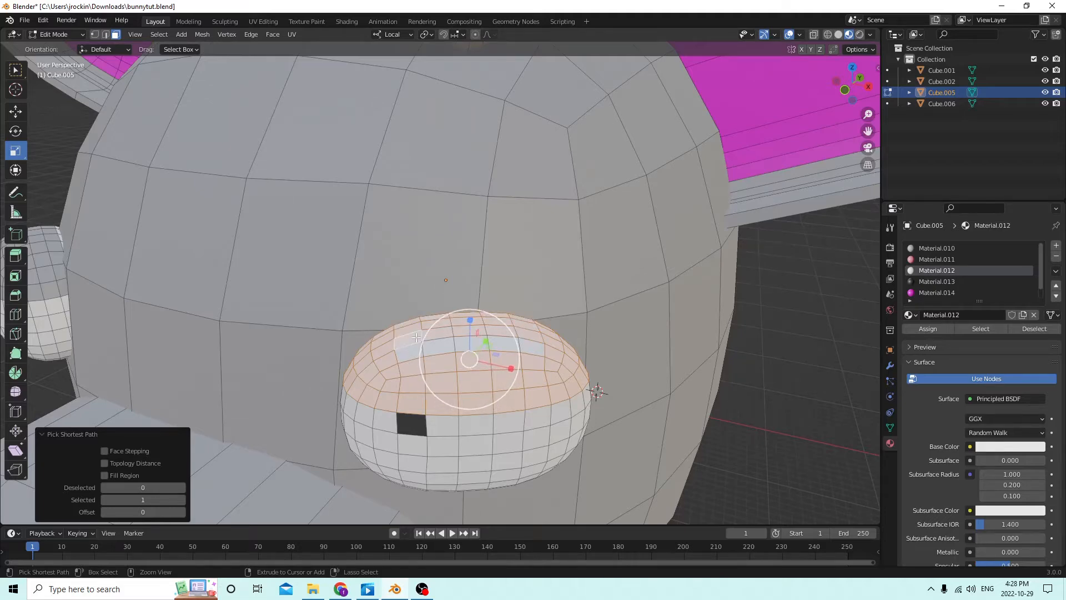
{"action": "left_click", "coordinate": [529, 344], "text": "ctrl"}
{"action": "middle_click_drag", "start_coordinate": [529, 345], "coordinate": [607, 398], "text": "ctrl"}
{"action": "scroll", "coordinate": [583, 381], "scroll_direction": "down", "scroll_amount": 7}
{"action": "middle_click_drag", "start_coordinate": [493, 303], "coordinate": [531, 280]}
{"action": "mouse_move", "coordinate": [823, 253]}
{"action": "middle_mouse_down"}
{"action": "mouse_move", "coordinate": [763, 264]}
{"action": "mouse_move", "coordinate": [838, 265]}
{"action": "middle_mouse_up"}
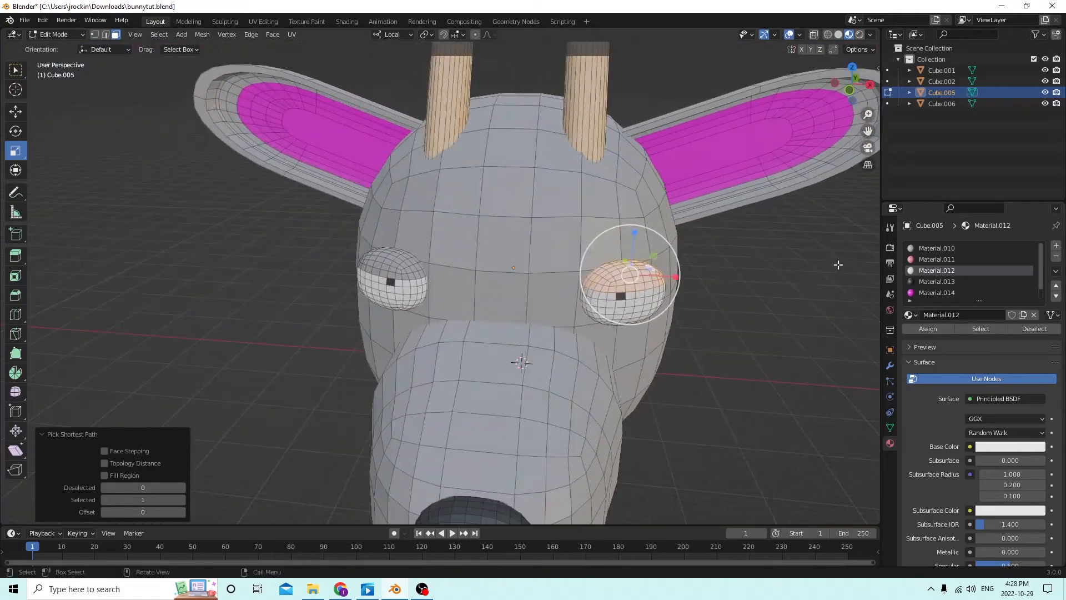
{"action": "left_click", "coordinate": [941, 248]}
{"action": "left_click", "coordinate": [945, 329]}
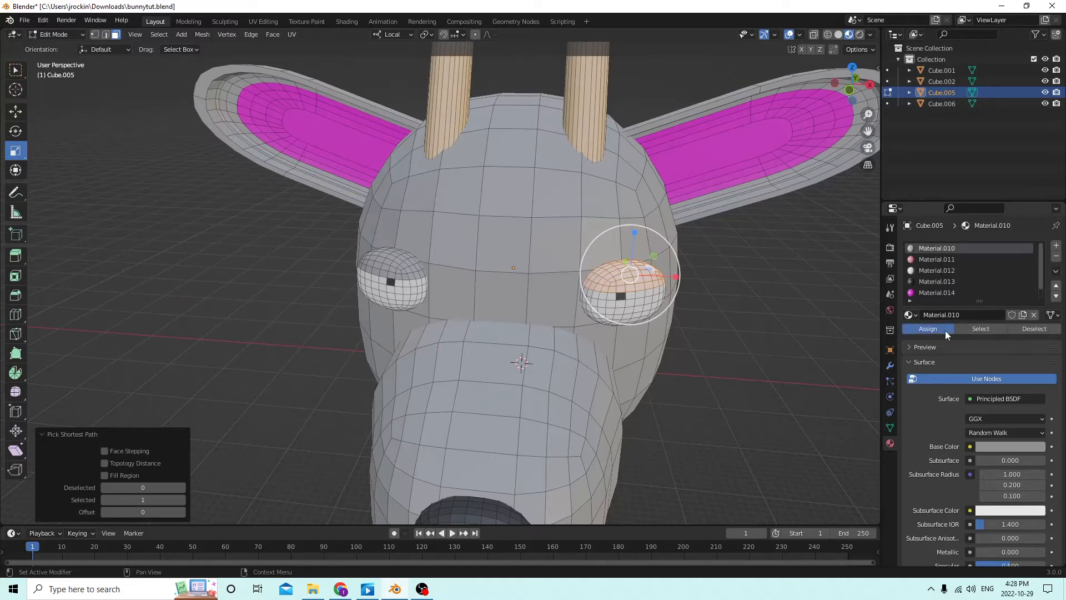
{"action": "left_click", "coordinate": [766, 287]}
Leave the head's mesh editing, add a 0.02 m cube at the world origin and scale it up by 4.382
{"action": "scroll", "coordinate": [761, 286], "scroll_direction": "down", "scroll_amount": 3}
{"action": "middle_click_drag", "start_coordinate": [756, 285], "coordinate": [675, 244]}
{"action": "key", "text": "Tab"}
{"action": "scroll", "coordinate": [640, 266], "scroll_direction": "up", "scroll_amount": 3}
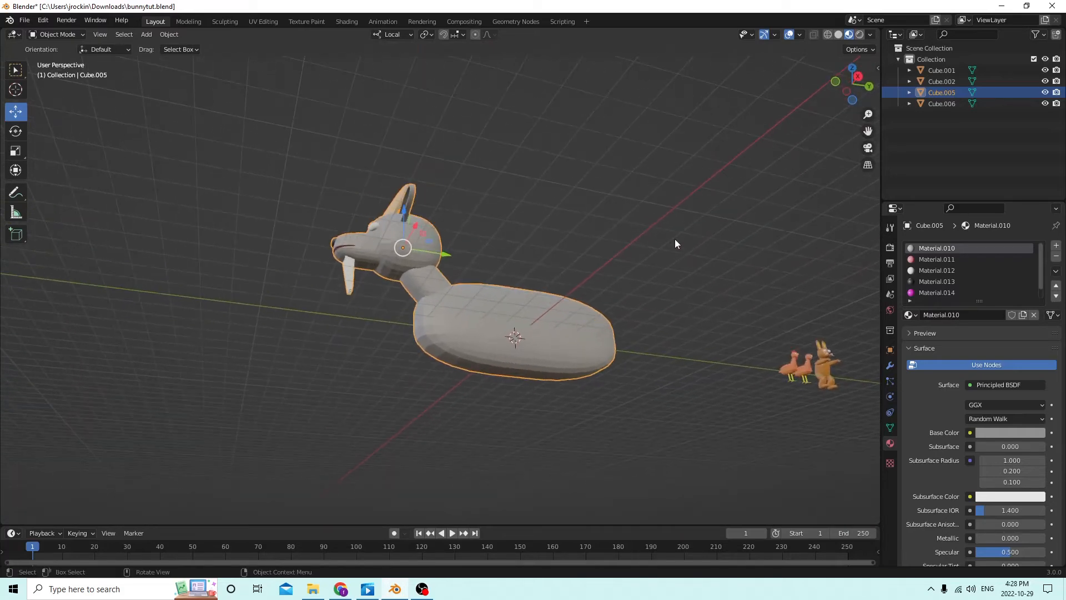
{"action": "key", "text": "shift+a"}
{"action": "mouse_move", "coordinate": [667, 238]}
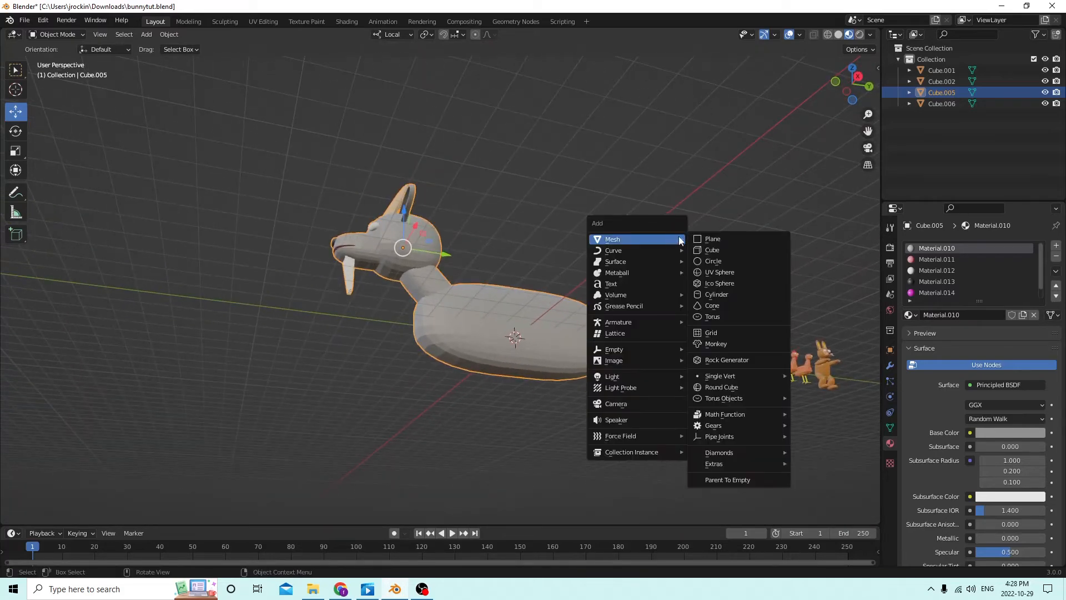
{"action": "left_click", "coordinate": [721, 250]}
{"action": "middle_click_drag", "start_coordinate": [677, 297], "coordinate": [639, 332]}
{"action": "key", "text": "s"}
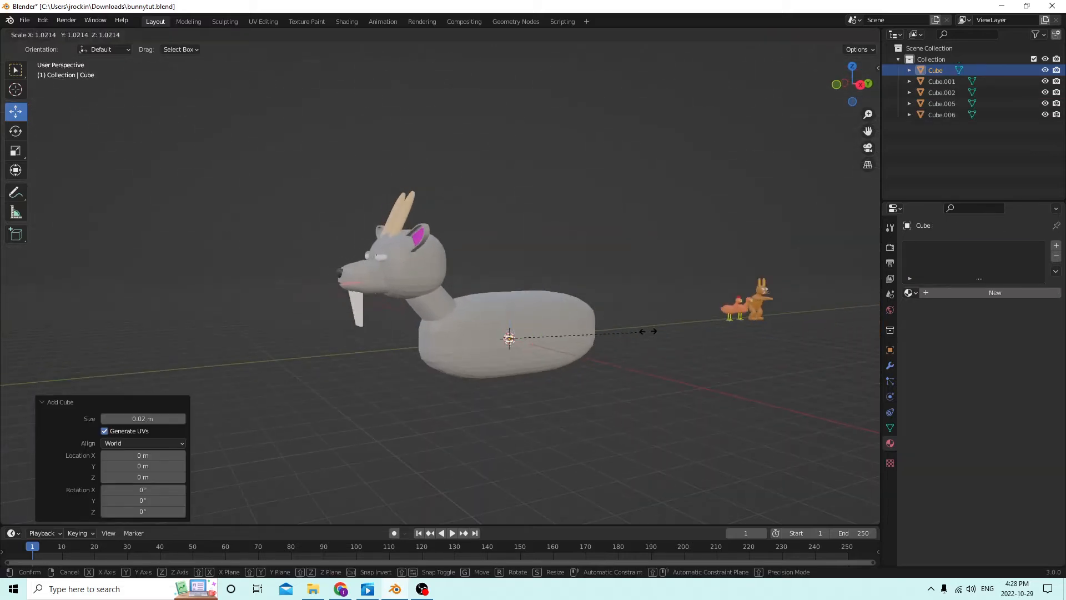
{"action": "left_click", "coordinate": [214, 269]}
{"action": "middle_click_drag", "start_coordinate": [214, 269], "coordinate": [484, 340]}
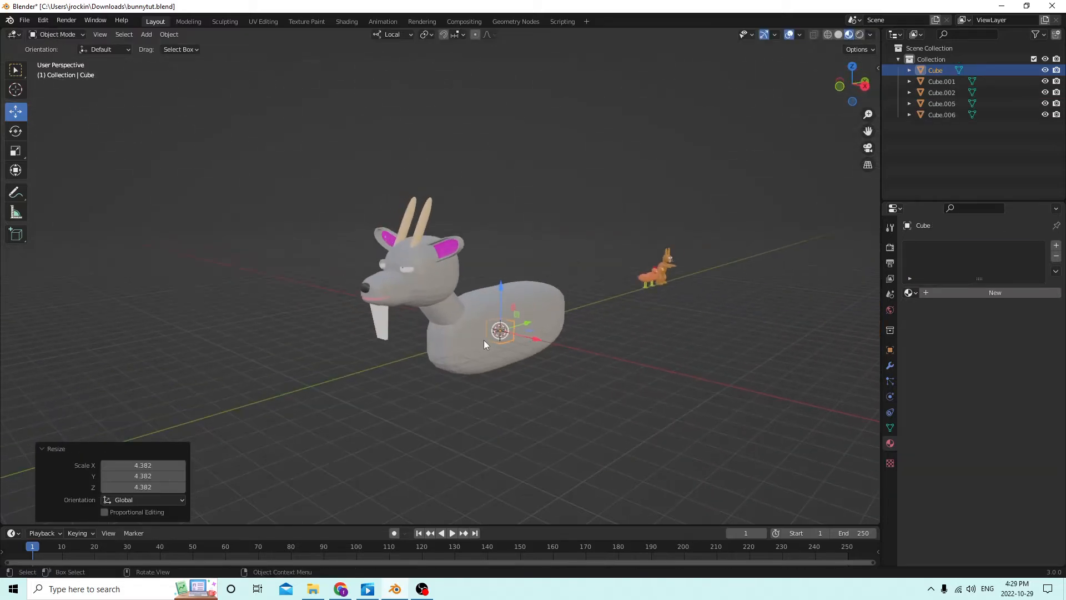
Move the new cube along X out beside the goat's body and stretch it vertically into a tall leg block
{"action": "left_click_drag", "start_coordinate": [523, 338], "coordinate": [561, 346]}
{"action": "middle_click_drag", "start_coordinate": [560, 347], "coordinate": [418, 296]}
{"action": "key", "text": "Tab"}
{"action": "key", "text": "Tab"}
{"action": "left_click", "coordinate": [15, 149]}
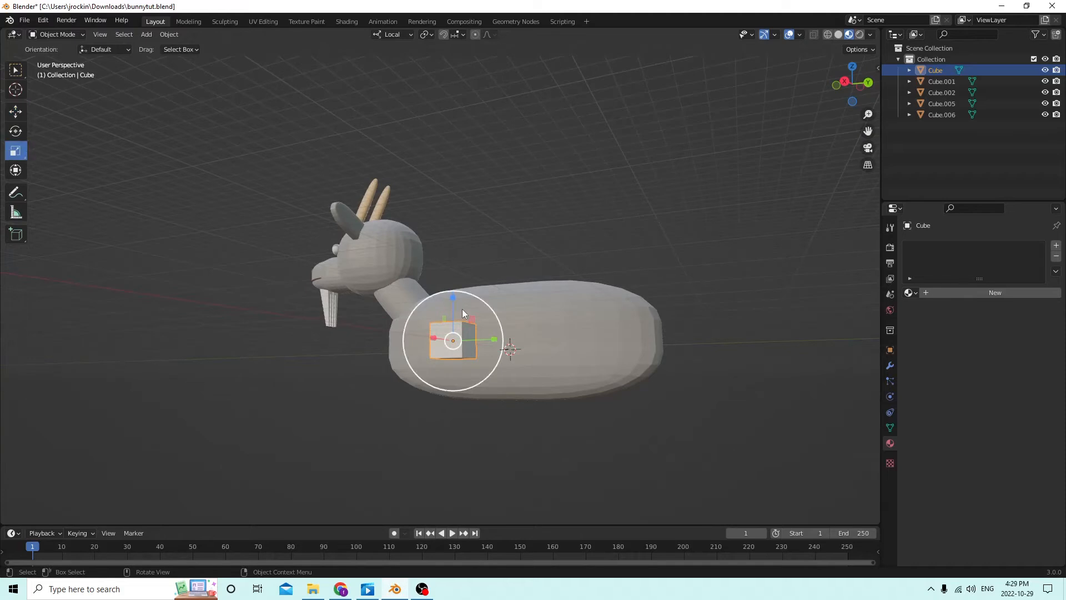
{"action": "left_click_drag", "start_coordinate": [454, 300], "coordinate": [457, 205]}
{"action": "middle_click_drag", "start_coordinate": [461, 197], "coordinate": [422, 219]}
Scale down the leg block's bottom face to taper it, and stretch the whole leg slightly taller along Z
{"action": "key", "text": "Tab"}
{"action": "left_click", "coordinate": [417, 217]}
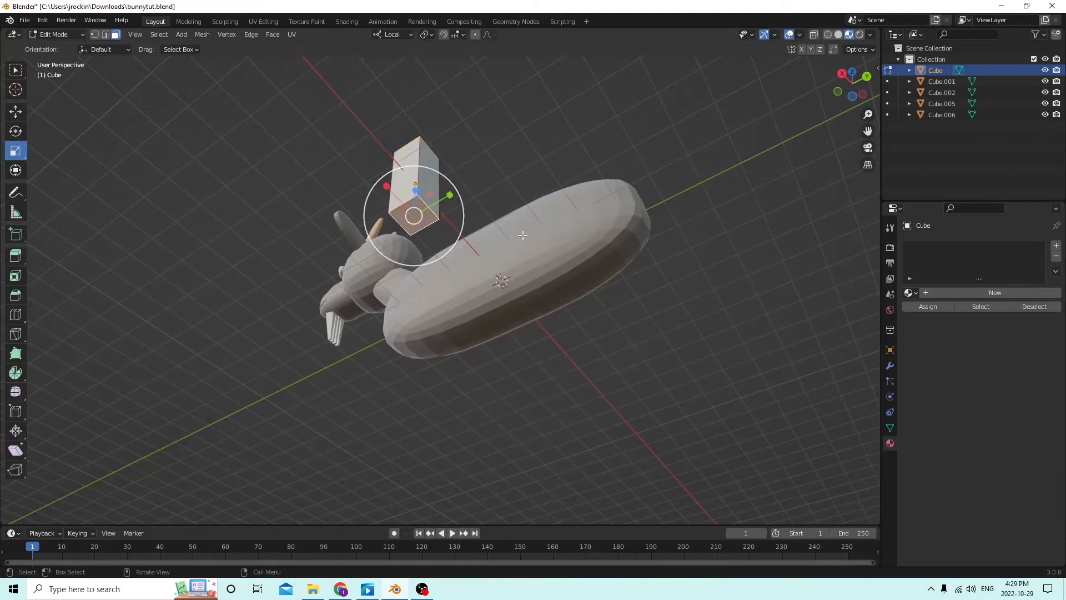
{"action": "key", "text": "s"}
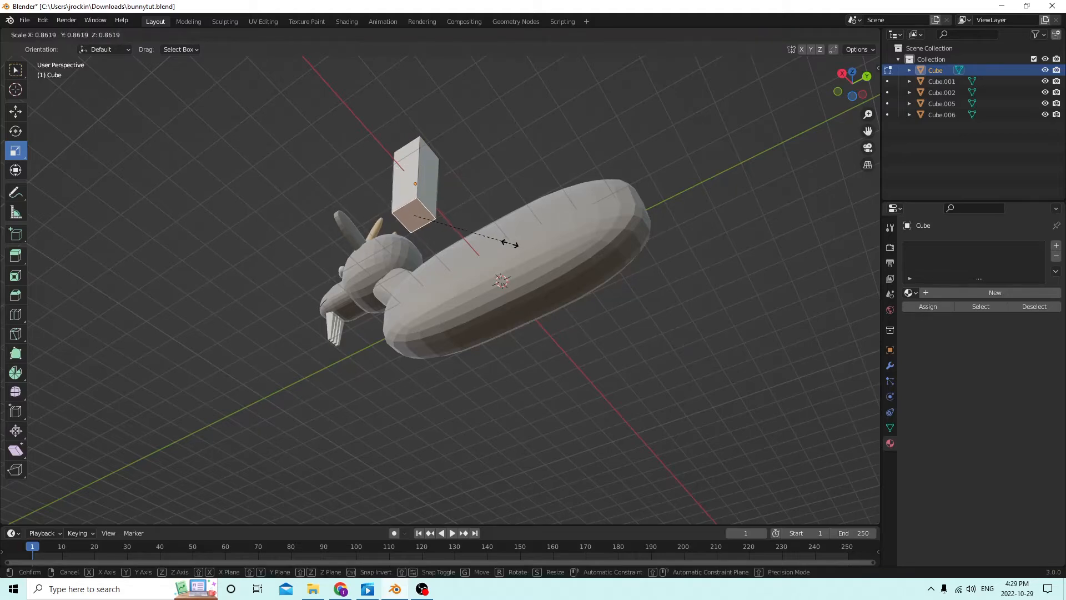
{"action": "left_click", "coordinate": [501, 243]}
{"action": "middle_click_drag", "start_coordinate": [501, 243], "coordinate": [549, 346]}
{"action": "key", "text": "Tab"}
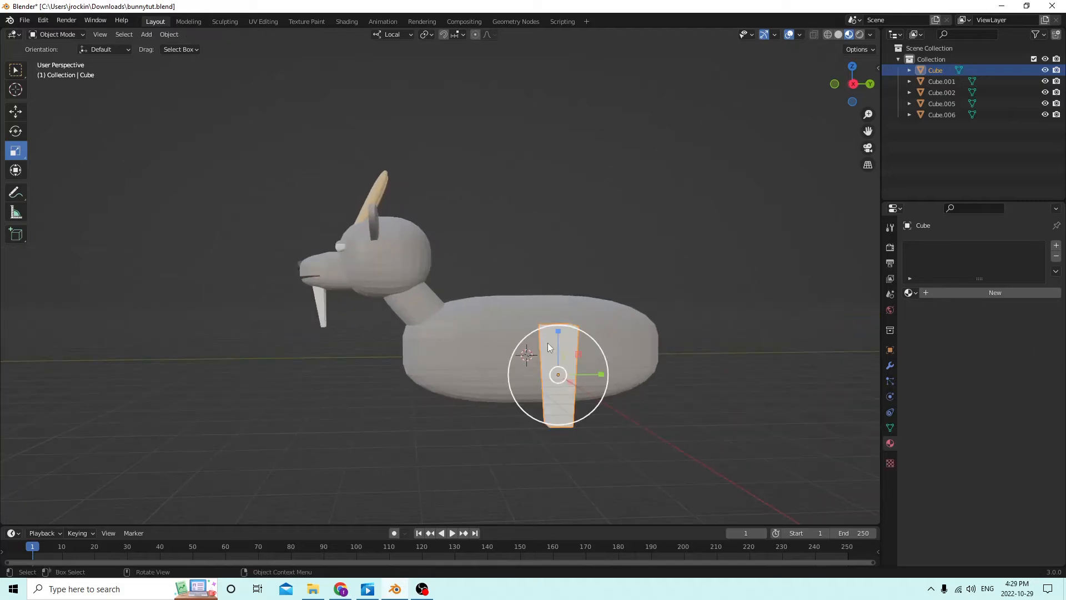
{"action": "left_click_drag", "start_coordinate": [559, 335], "coordinate": [559, 314]}
Select the leg's vertical edges and bevel them with six segments to round the leg
{"action": "middle_click_drag", "start_coordinate": [559, 314], "coordinate": [691, 414]}
{"action": "key", "text": "Tab"}
{"action": "key", "text": "Tab"}
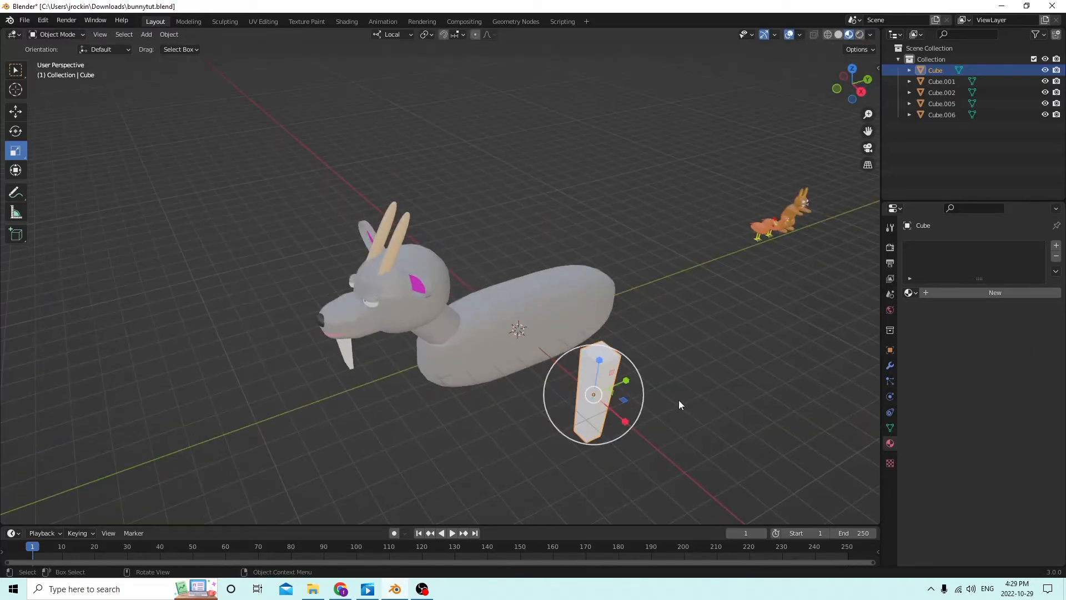
{"action": "key", "text": "Tab"}
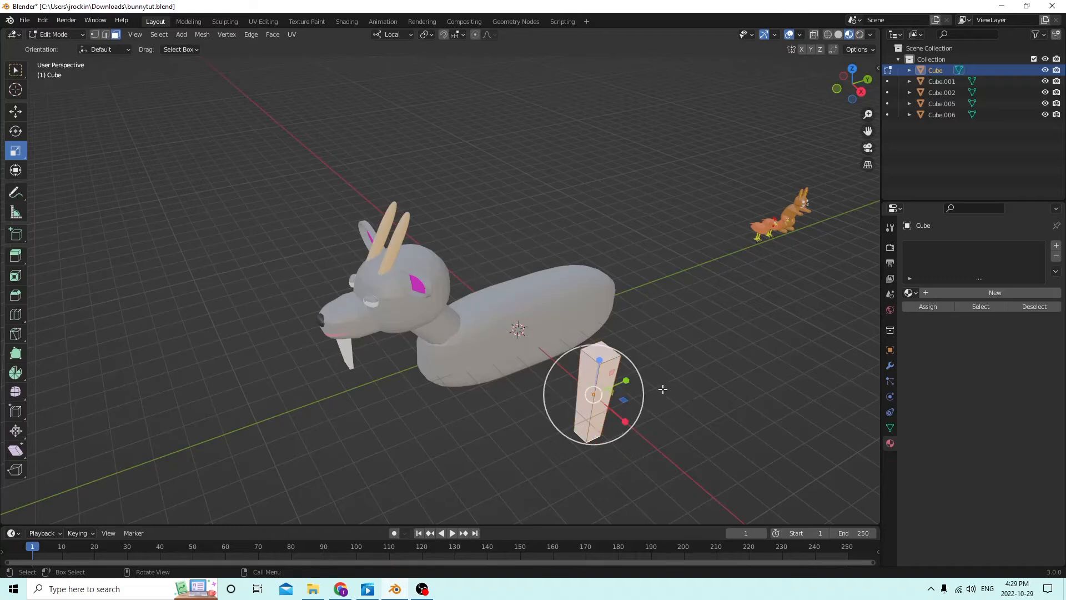
{"action": "middle_click_drag", "start_coordinate": [663, 389], "coordinate": [724, 376]}
{"action": "left_click", "coordinate": [653, 373]}
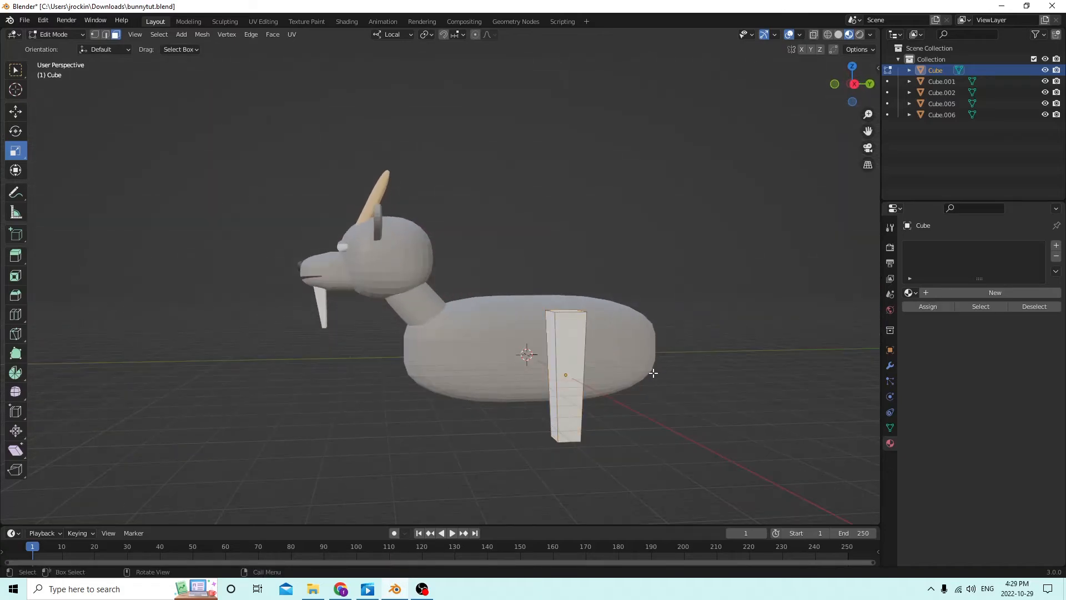
{"action": "left_click", "coordinate": [582, 371]}
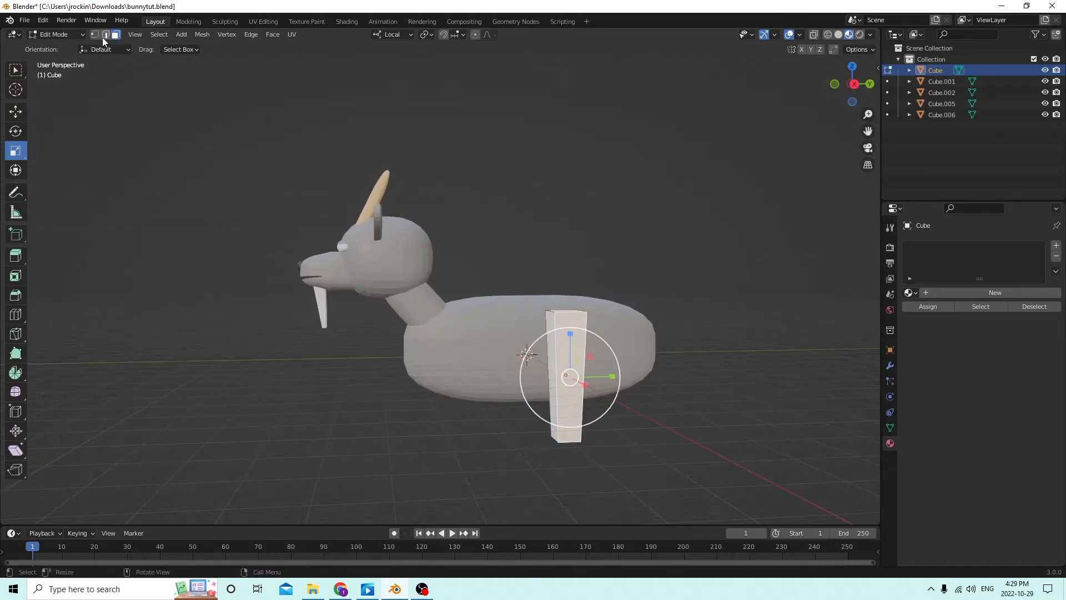
{"action": "left_click", "coordinate": [580, 362]}
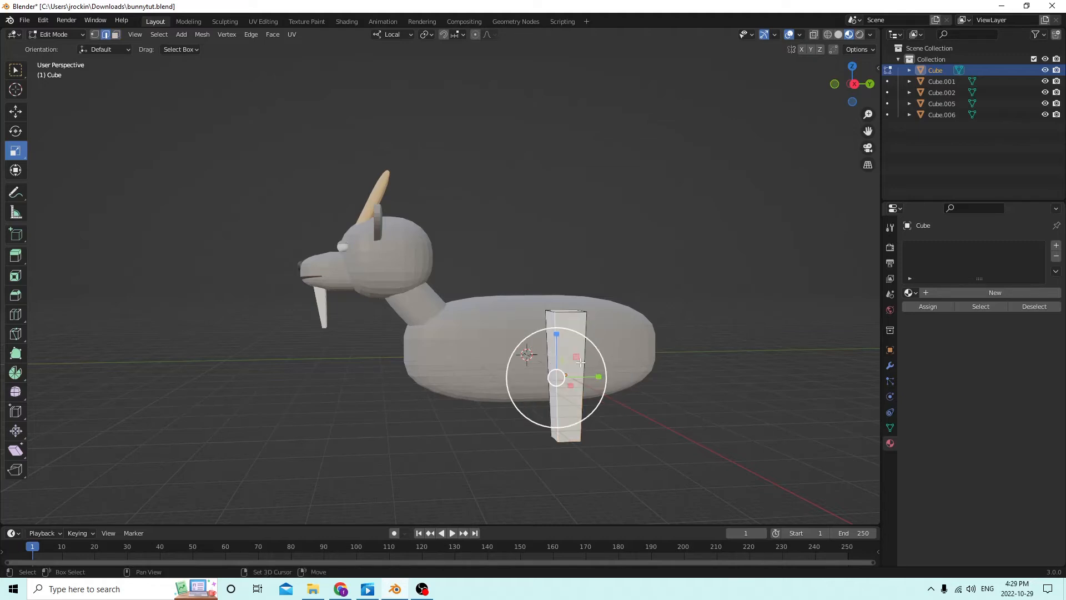
{"action": "middle_click_drag", "start_coordinate": [584, 357], "coordinate": [334, 355]}
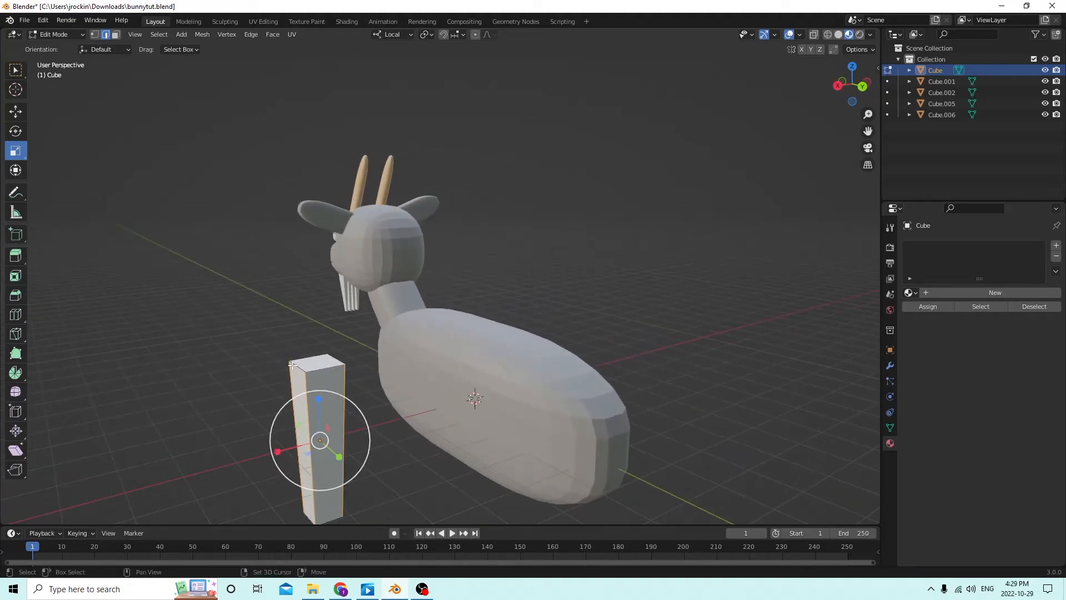
{"action": "middle_click_drag", "start_coordinate": [314, 360], "coordinate": [328, 369]}
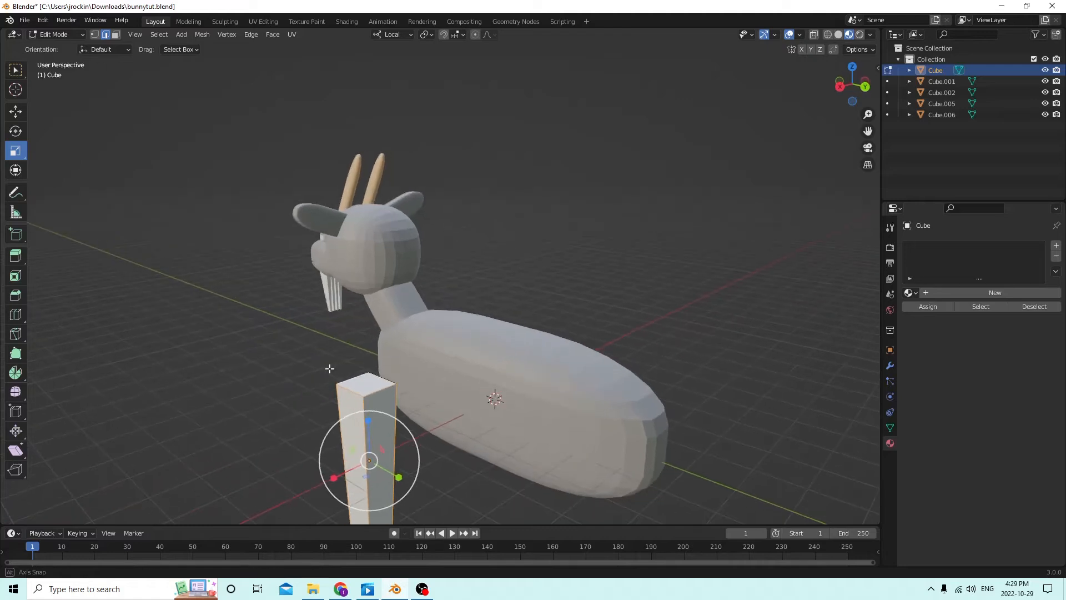
{"action": "middle_click_drag", "start_coordinate": [530, 359], "coordinate": [589, 389]}
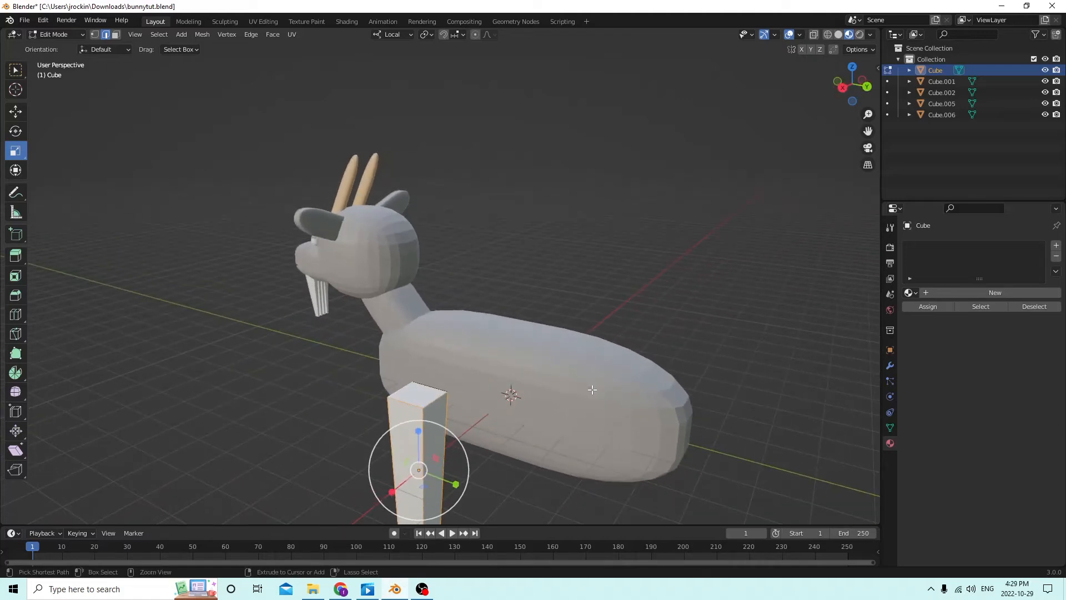
{"action": "key", "text": "ctrl+b"}
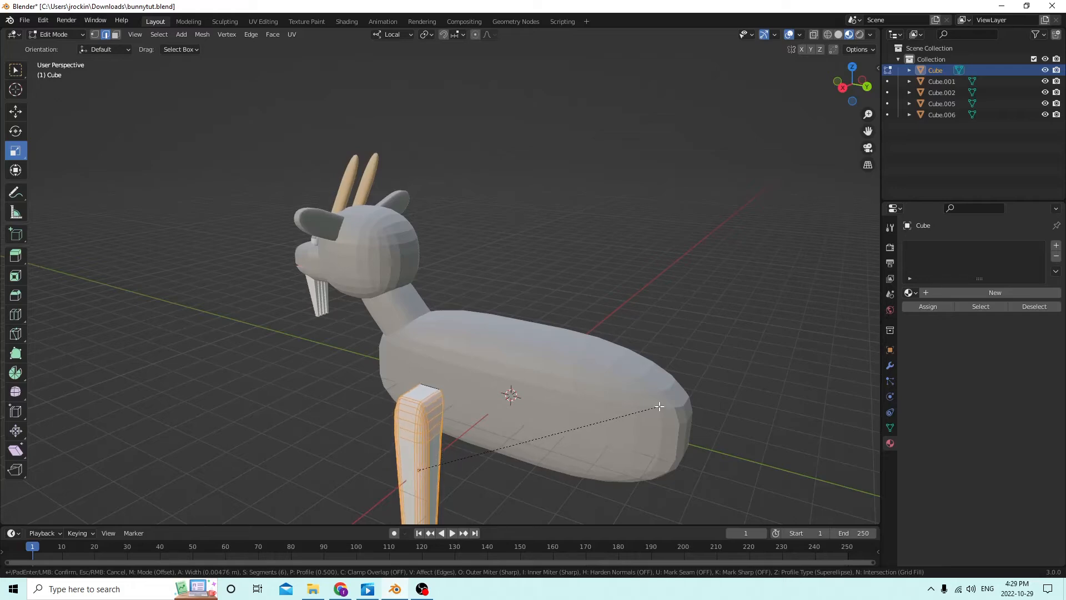
{"action": "left_click", "coordinate": [661, 407]}
{"action": "middle_click_drag", "start_coordinate": [661, 406], "coordinate": [272, 216]}
{"action": "key", "text": "Tab"}
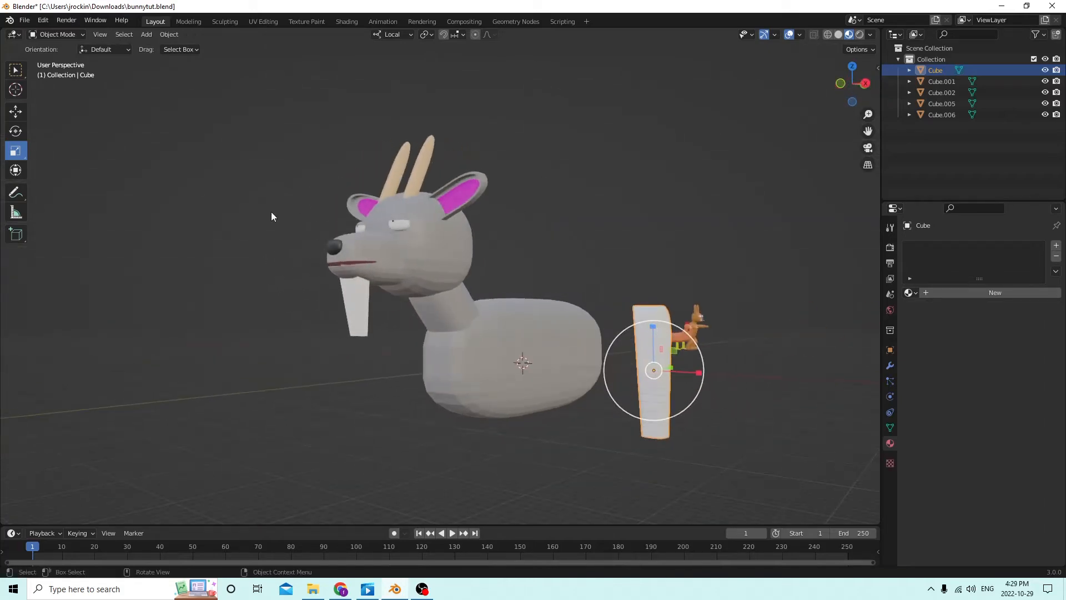
Move the leg inward along X to the body's side and about 0.26 m along Y toward the goat's chest
{"action": "left_click", "coordinate": [17, 112]}
{"action": "middle_click_drag", "start_coordinate": [41, 128], "coordinate": [677, 390]}
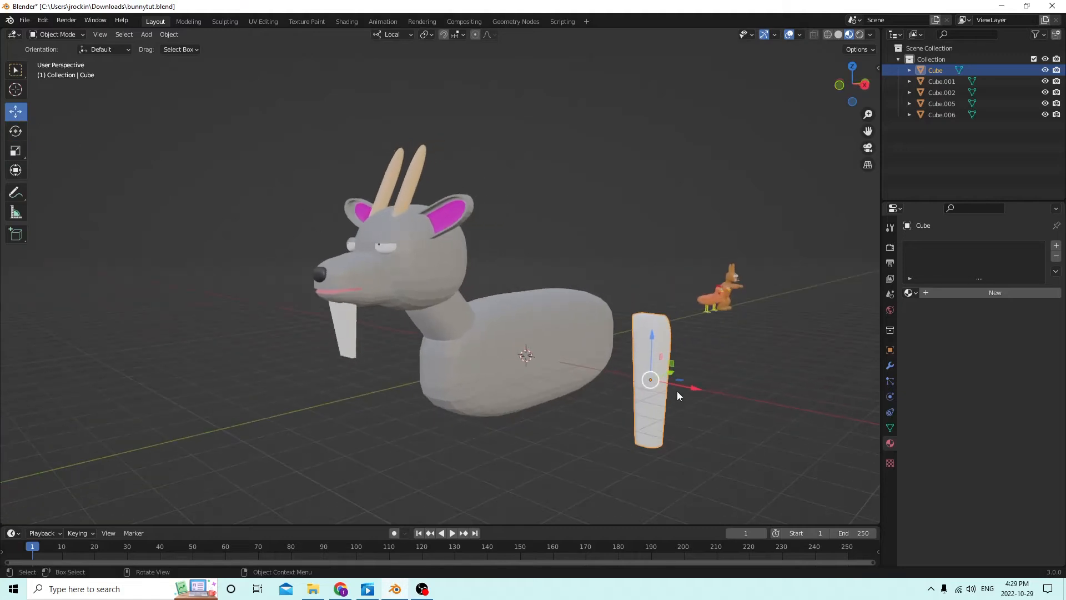
{"action": "left_click_drag", "start_coordinate": [697, 391], "coordinate": [586, 361]}
{"action": "middle_click_drag", "start_coordinate": [590, 359], "coordinate": [620, 357]}
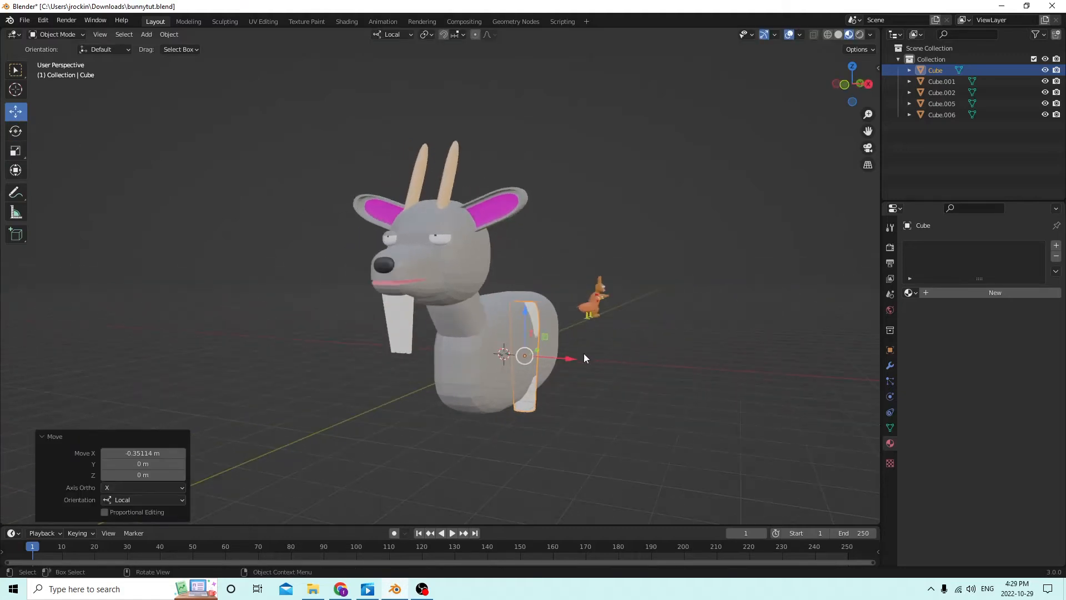
{"action": "left_click_drag", "start_coordinate": [573, 357], "coordinate": [588, 362]}
{"action": "middle_click_drag", "start_coordinate": [588, 361], "coordinate": [502, 398]}
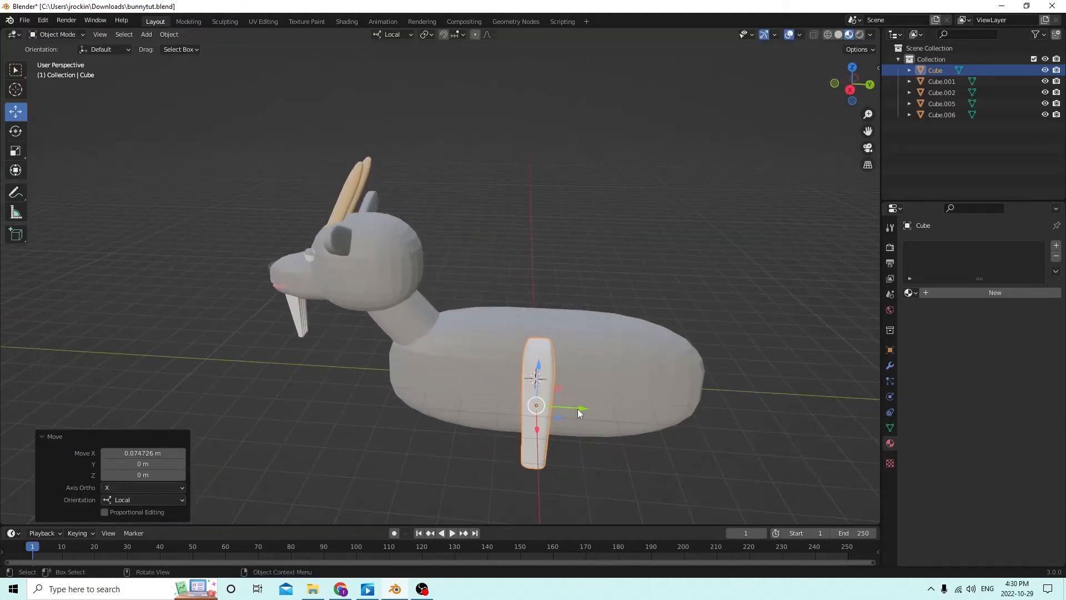
{"action": "left_click_drag", "start_coordinate": [577, 408], "coordinate": [478, 385]}
{"action": "middle_click_drag", "start_coordinate": [478, 385], "coordinate": [505, 348]}
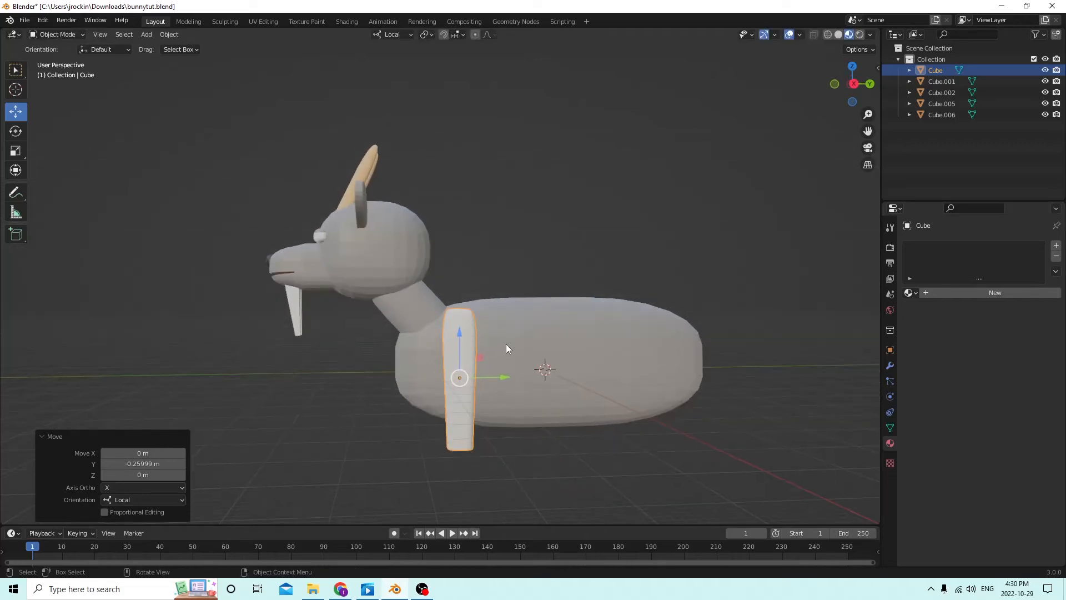
Duplicate the front leg and move the copy along Y to the rear of the body
{"action": "key", "text": "shift+d"}
{"action": "right_click", "coordinate": [531, 336]}
{"action": "left_click_drag", "start_coordinate": [498, 377], "coordinate": [681, 380]}
{"action": "middle_click_drag", "start_coordinate": [680, 380], "coordinate": [538, 323]}
Lower the front leg in two moves of about 0.076 m and 0.049 m and shift it about 0.03 m inward along X
{"action": "left_click", "coordinate": [485, 330]}
{"action": "left_click_drag", "start_coordinate": [507, 310], "coordinate": [514, 334]}
{"action": "mouse_move", "coordinate": [552, 364]}
{"action": "middle_mouse_down"}
{"action": "mouse_move", "coordinate": [537, 374]}
{"action": "mouse_move", "coordinate": [545, 370]}
{"action": "middle_mouse_up"}
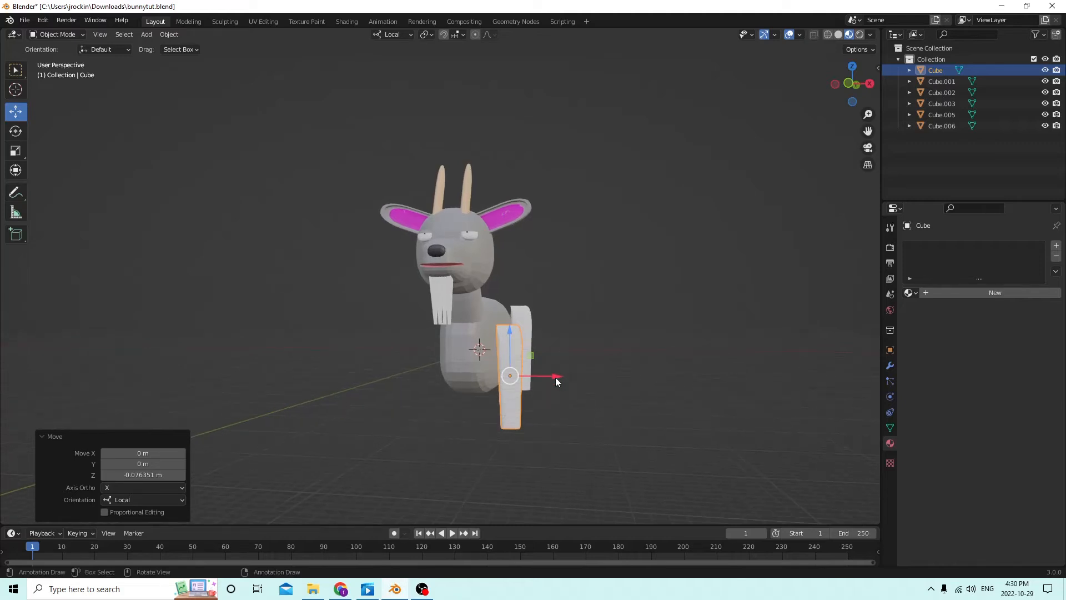
{"action": "left_click_drag", "start_coordinate": [508, 332], "coordinate": [511, 352]}
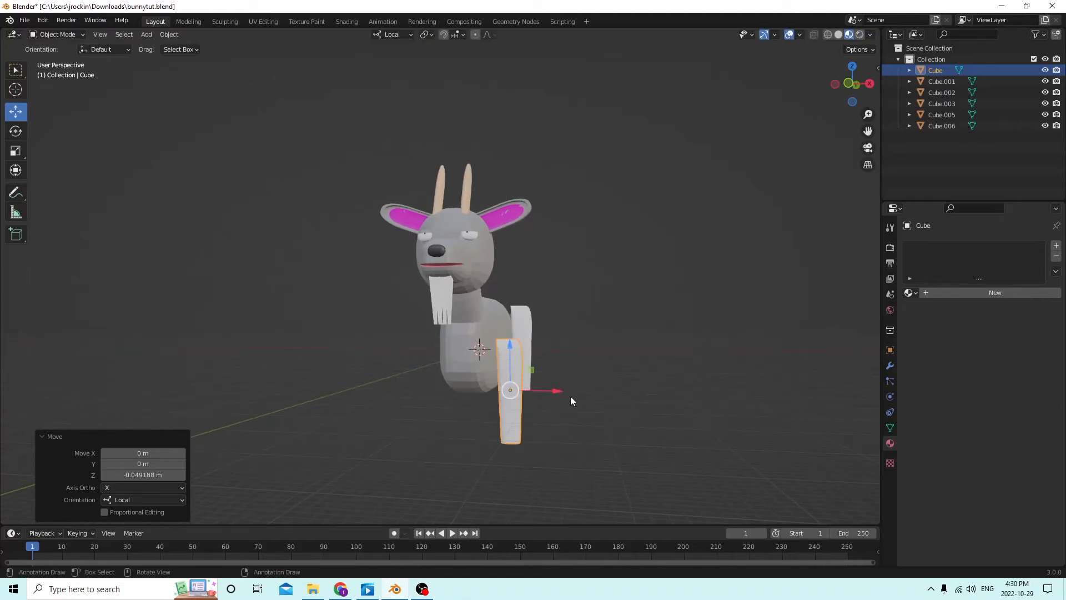
{"action": "left_click_drag", "start_coordinate": [554, 390], "coordinate": [545, 386]}
{"action": "middle_click_drag", "start_coordinate": [543, 386], "coordinate": [471, 346]}
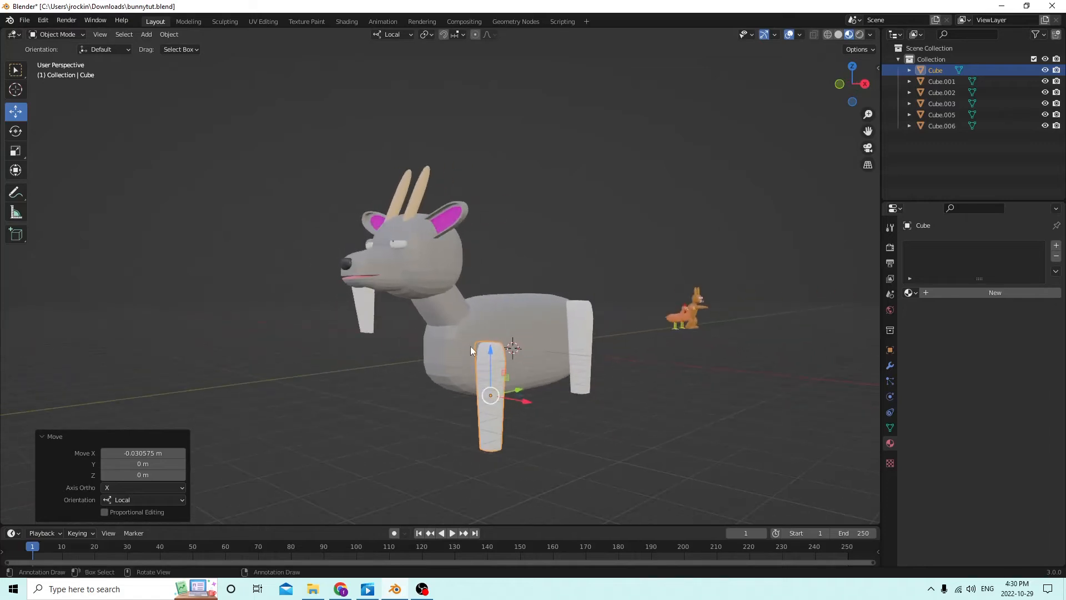
Lower the front leg about 0.06 m more and shift it further inward along X until it sits under the body
{"action": "left_click_drag", "start_coordinate": [490, 348], "coordinate": [498, 367]}
{"action": "middle_click_drag", "start_coordinate": [498, 366], "coordinate": [561, 401]}
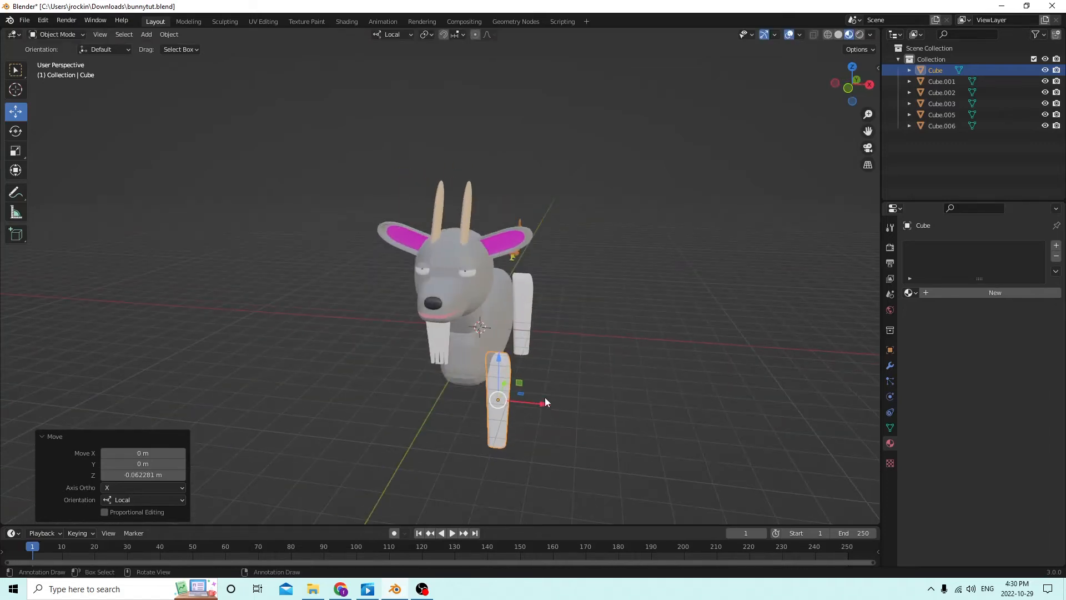
{"action": "left_click_drag", "start_coordinate": [544, 401], "coordinate": [534, 394]}
{"action": "middle_click_drag", "start_coordinate": [534, 395], "coordinate": [559, 367]}
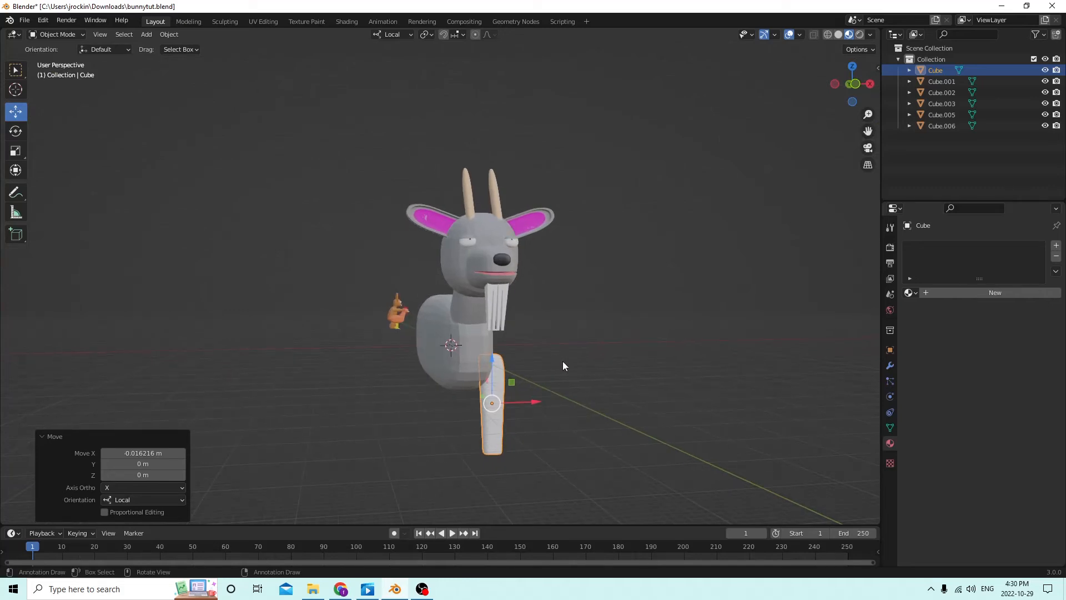
{"action": "middle_click_drag", "start_coordinate": [564, 364], "coordinate": [526, 377]}
{"action": "left_click_drag", "start_coordinate": [552, 429], "coordinate": [525, 427]}
{"action": "middle_click_drag", "start_coordinate": [525, 427], "coordinate": [533, 378]}
Delete the misplaced copy of the leg at the goat's rear
{"action": "left_click", "coordinate": [610, 340]}
{"action": "middle_click_drag", "start_coordinate": [631, 374], "coordinate": [581, 305]}
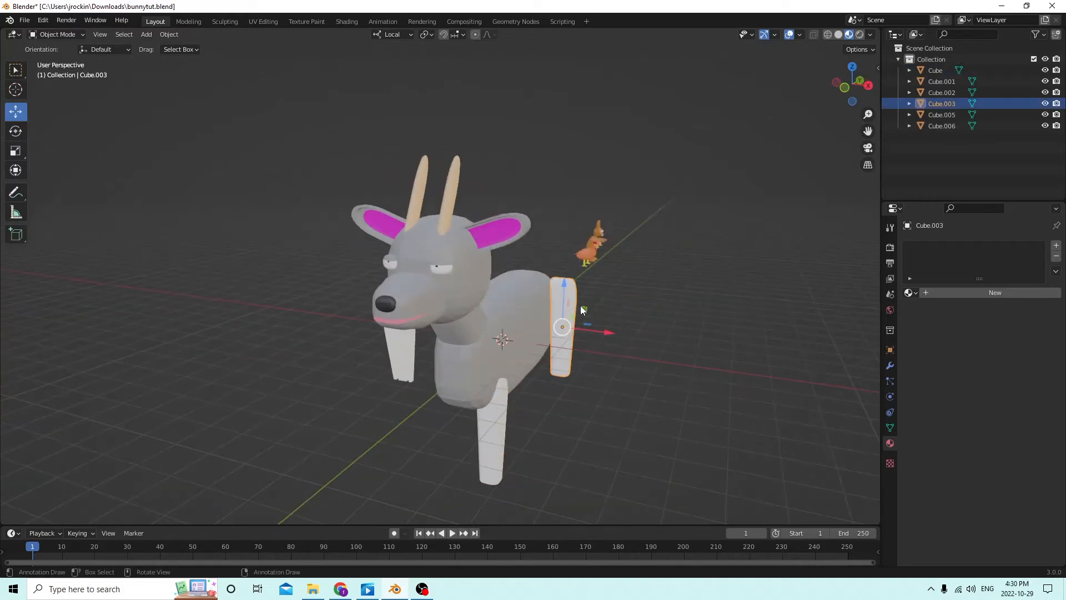
{"action": "left_click_drag", "start_coordinate": [566, 284], "coordinate": [570, 292]}
{"action": "key", "text": "Delete"}
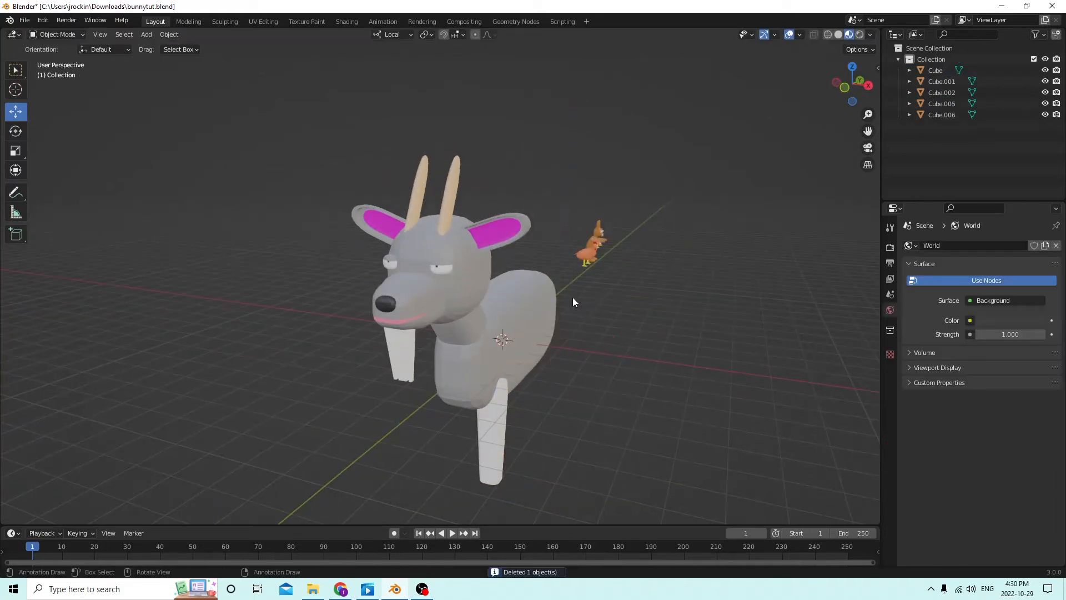
Duplicate the repositioned front leg and move the copy along Y beneath the rear of the body
{"action": "left_click", "coordinate": [486, 422]}
{"action": "middle_click_drag", "start_coordinate": [482, 422], "coordinate": [456, 419]}
{"action": "key", "text": "shift+d"}
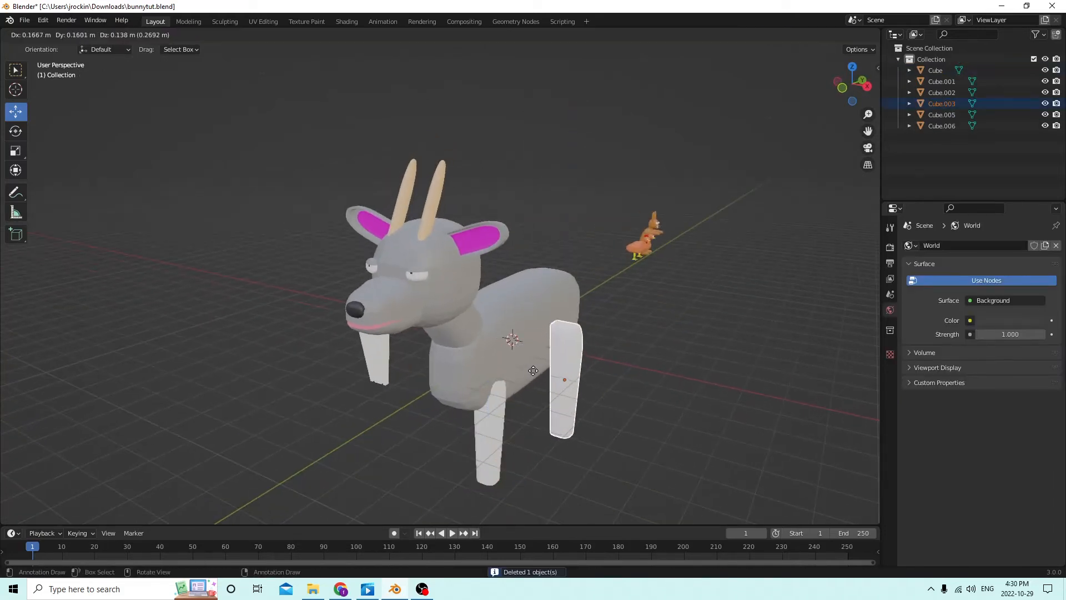
{"action": "right_click", "coordinate": [538, 367]}
{"action": "middle_click_drag", "start_coordinate": [548, 382], "coordinate": [485, 430]}
{"action": "left_click_drag", "start_coordinate": [500, 426], "coordinate": [627, 414]}
{"action": "middle_click_drag", "start_coordinate": [627, 414], "coordinate": [614, 471]}
{"action": "left_click_drag", "start_coordinate": [614, 470], "coordinate": [616, 467]}
{"action": "middle_click_drag", "start_coordinate": [615, 467], "coordinate": [432, 385]}
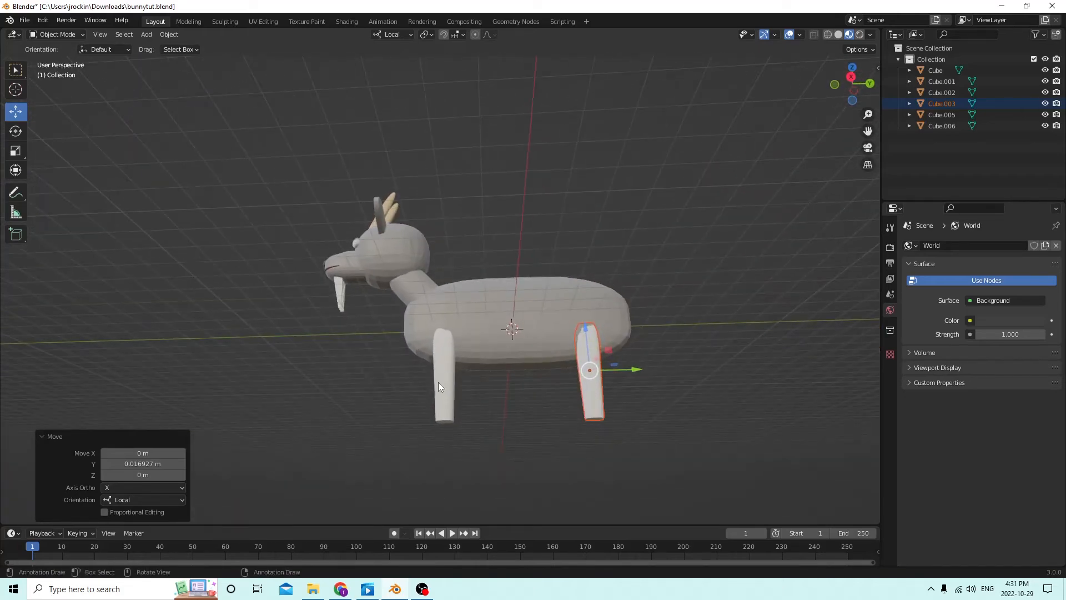
Move the front leg about 0.04 m forward along Y, toward the goat's head
{"action": "left_click", "coordinate": [438, 382]}
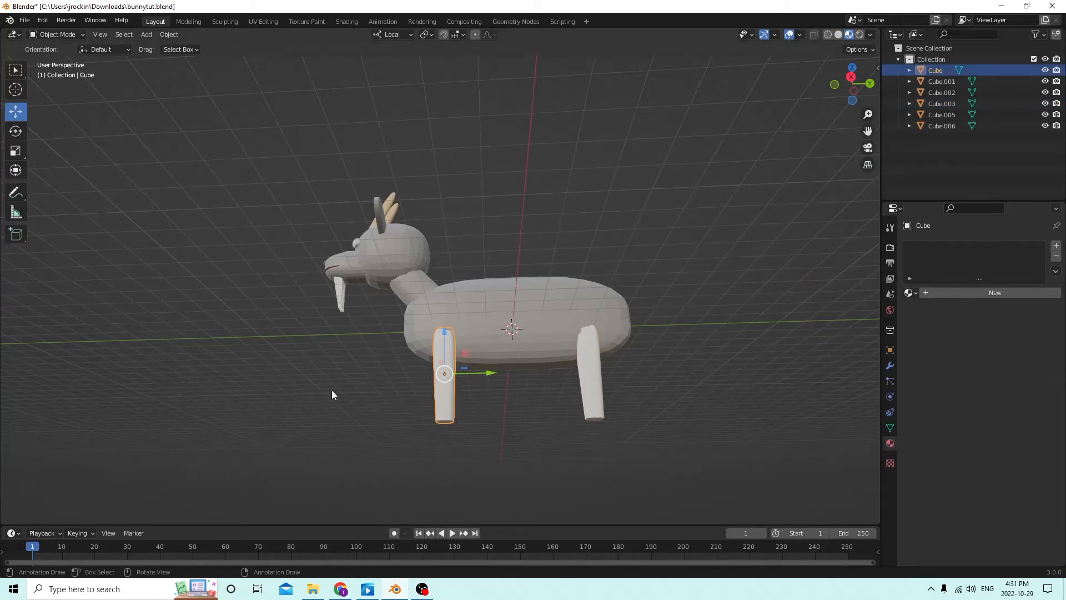
{"action": "middle_click_drag", "start_coordinate": [331, 390], "coordinate": [363, 395]}
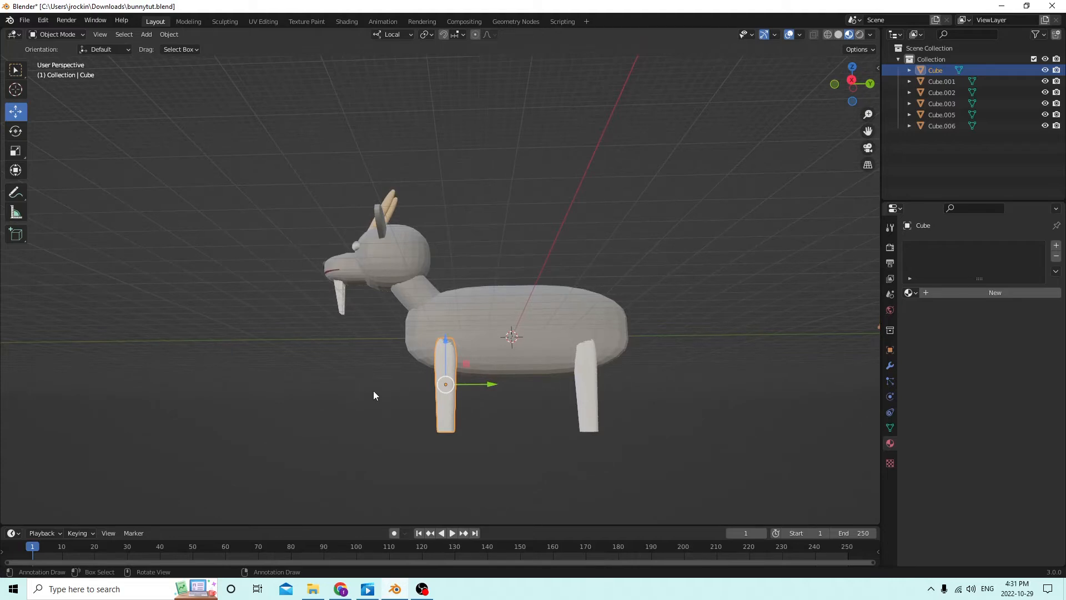
{"action": "middle_click_drag", "start_coordinate": [373, 391], "coordinate": [441, 374]}
{"action": "key", "text": "g"}
{"action": "key", "text": "y"}
{"action": "key", "text": "y"}
{"action": "left_click", "coordinate": [475, 404]}
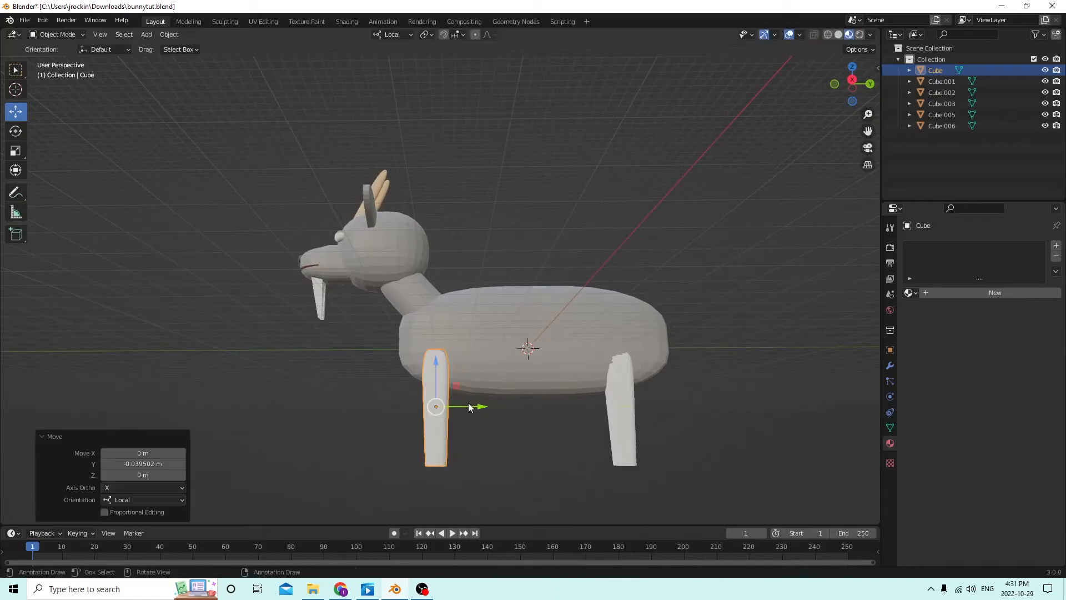
{"action": "middle_click_drag", "start_coordinate": [475, 405], "coordinate": [473, 409]}
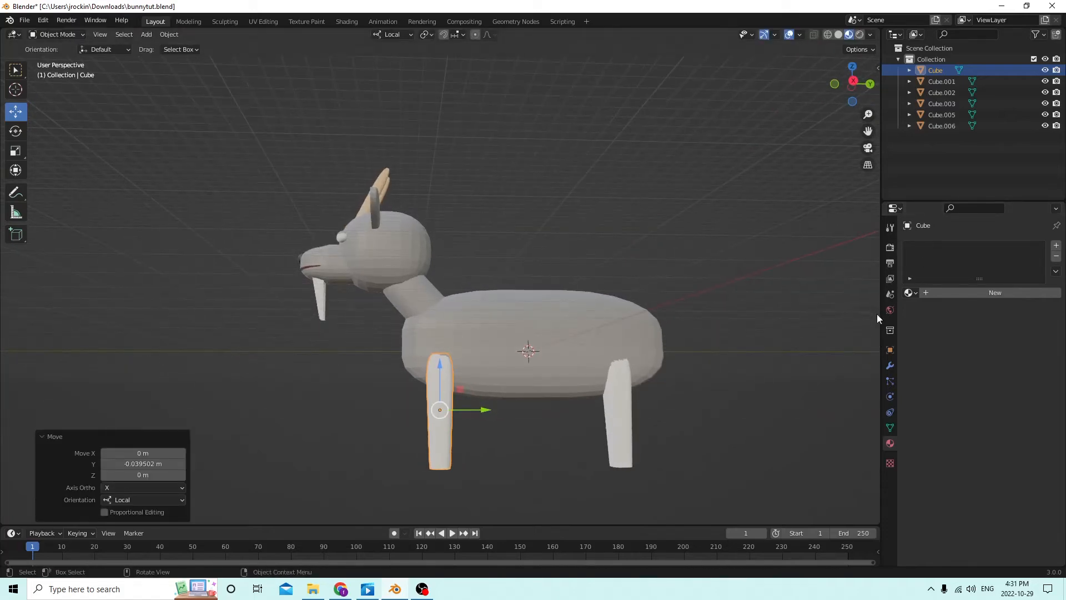
Try tilting the front leg to an X rotation of 15° and shifting it about 0.01 m rearward along its local Y axis
{"action": "left_click", "coordinate": [890, 350]}
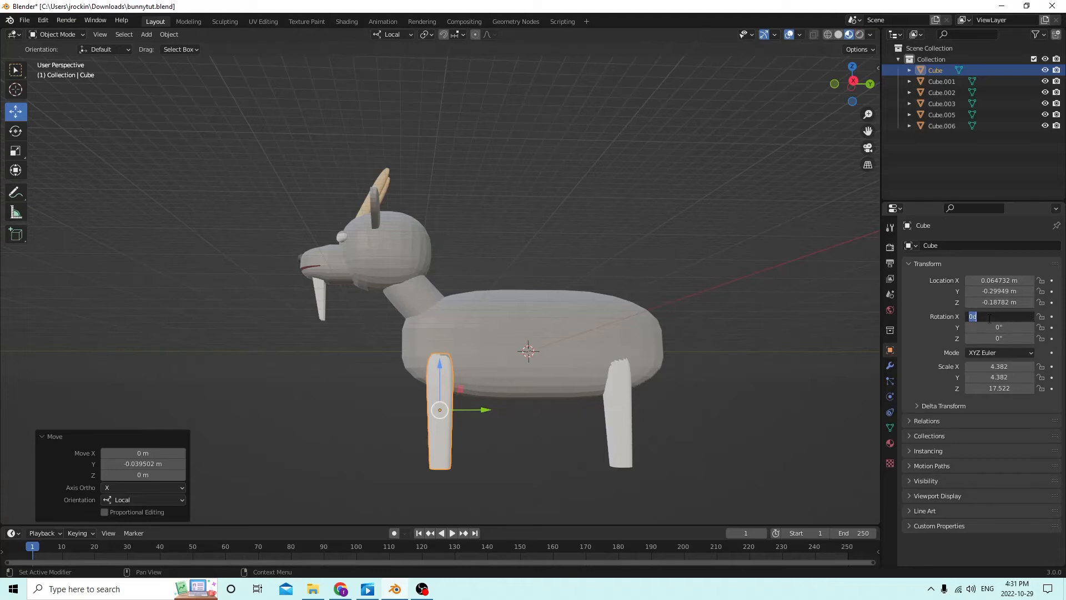
{"action": "left_click", "coordinate": [989, 318]}
{"action": "type", "text": "15"}
{"action": "key", "text": "Return"}
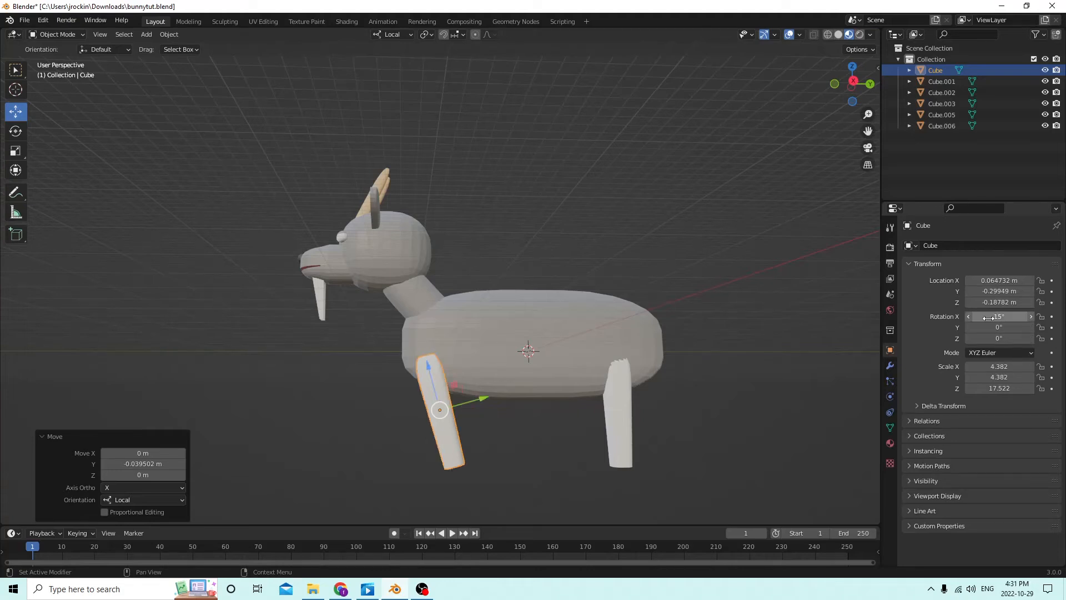
{"action": "middle_click_drag", "start_coordinate": [565, 358], "coordinate": [603, 380]}
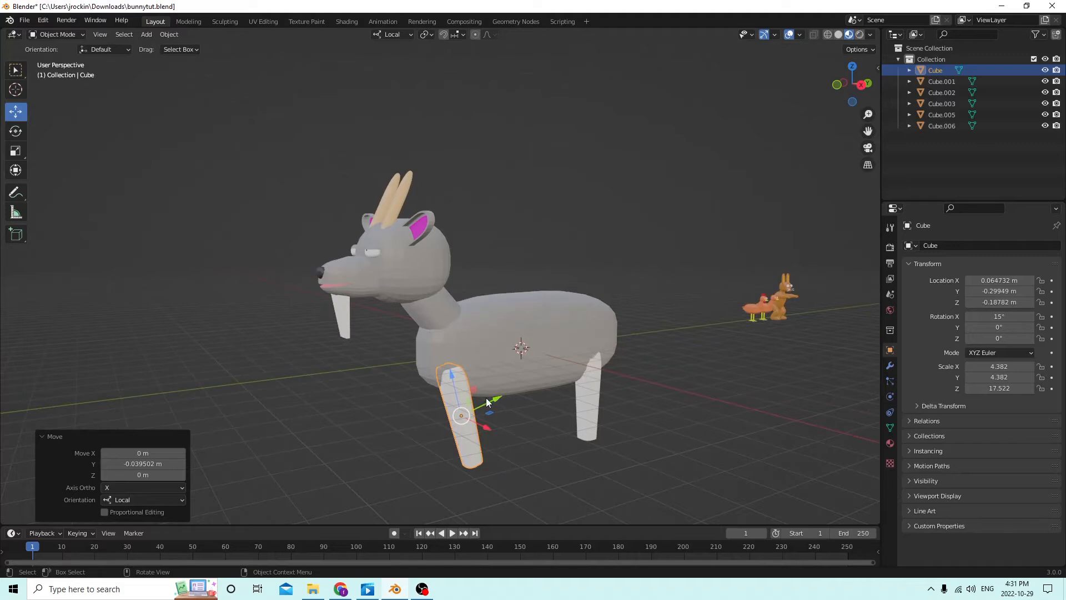
{"action": "left_click_drag", "start_coordinate": [492, 401], "coordinate": [495, 399]}
{"action": "middle_click_drag", "start_coordinate": [496, 398], "coordinate": [678, 395]}
Set the front leg's X rotation to -15° and move it about 0.02 m along its local Y axis toward the head
{"action": "left_click", "coordinate": [612, 398]}
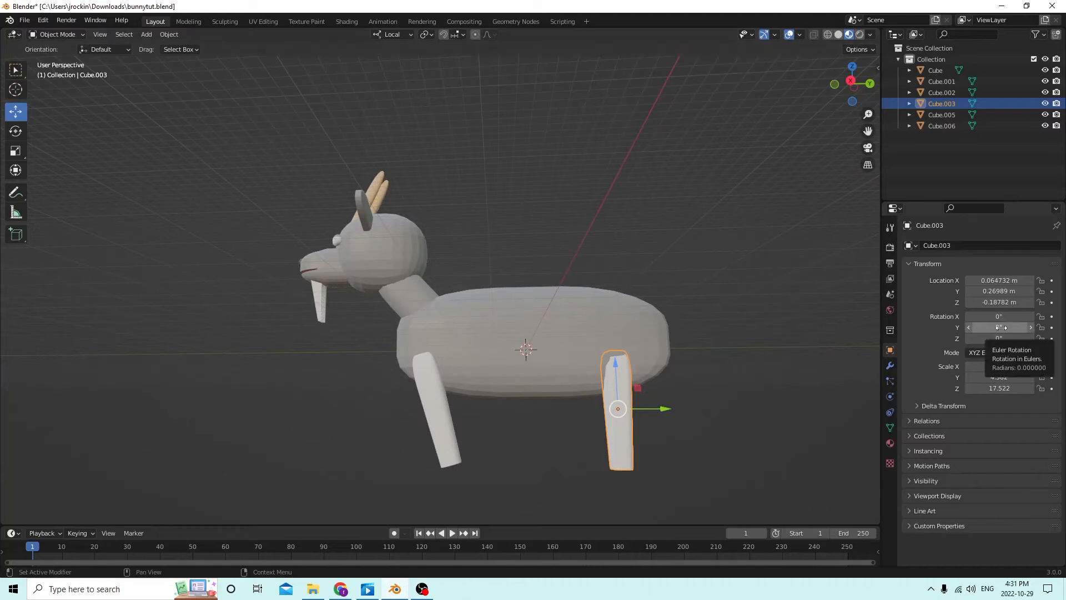
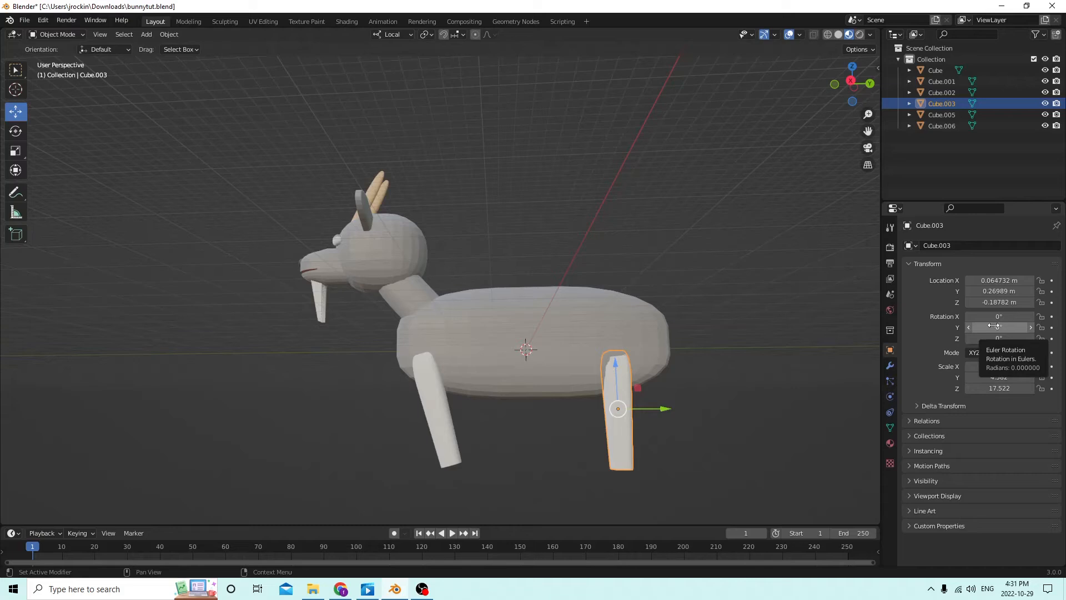
{"action": "left_click", "coordinate": [425, 395]}
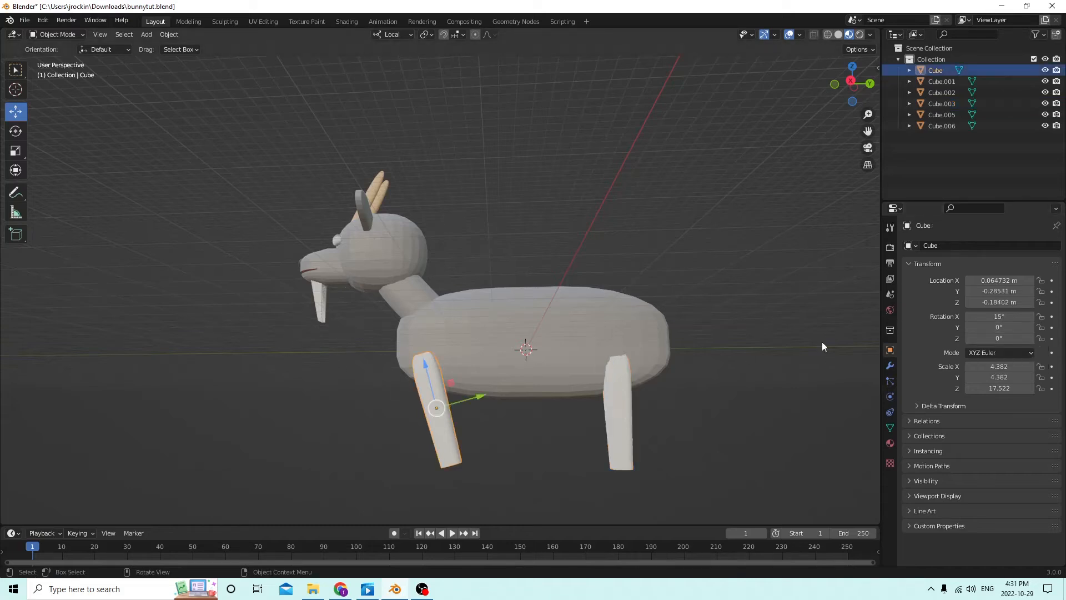
{"action": "left_click", "coordinate": [1000, 317]}
{"action": "type", "text": "-15"}
{"action": "key", "text": "Return"}
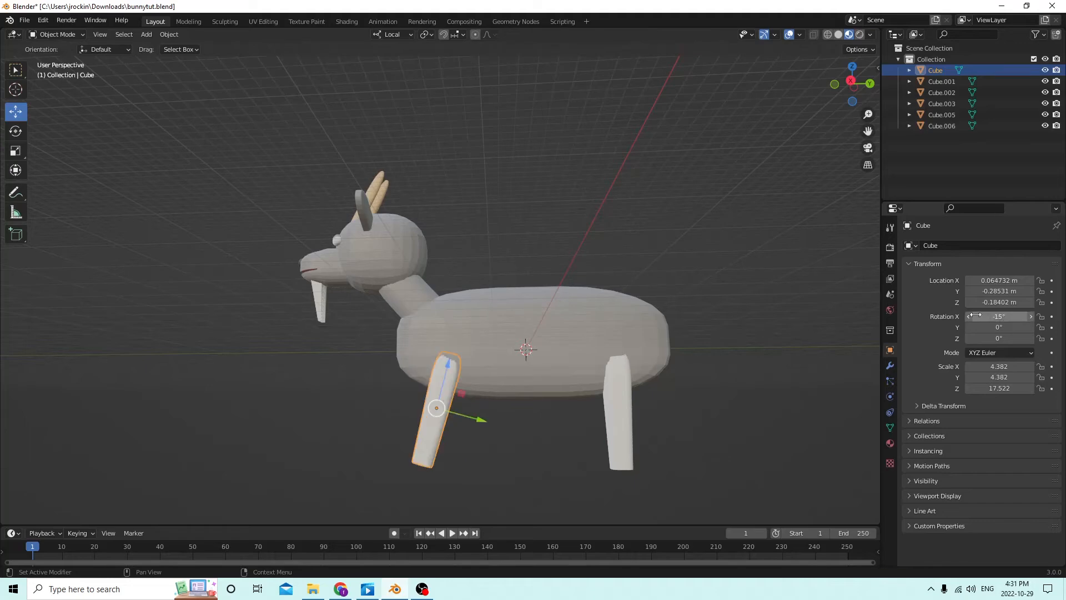
{"action": "middle_click_drag", "start_coordinate": [632, 326], "coordinate": [666, 348]}
{"action": "left_click_drag", "start_coordinate": [493, 431], "coordinate": [476, 418]}
{"action": "middle_click_drag", "start_coordinate": [476, 418], "coordinate": [447, 405]}
Move the rear leg about 0.036 m rearward along Y and set its X rotation to 15°
{"action": "left_click", "coordinate": [622, 391]}
{"action": "middle_click_drag", "start_coordinate": [623, 391], "coordinate": [605, 406]}
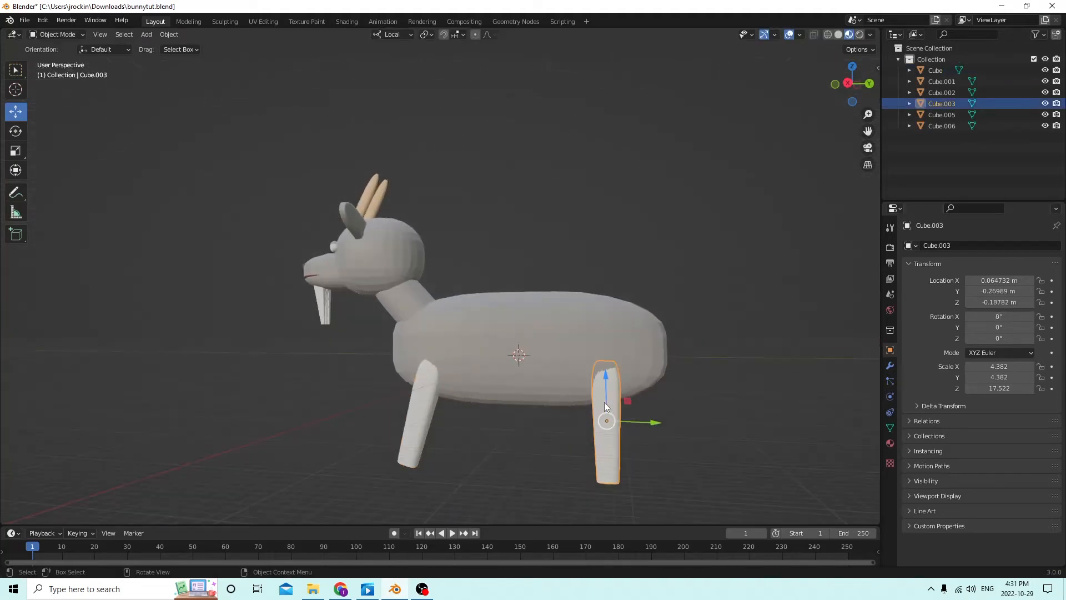
{"action": "left_click_drag", "start_coordinate": [661, 415], "coordinate": [674, 422]}
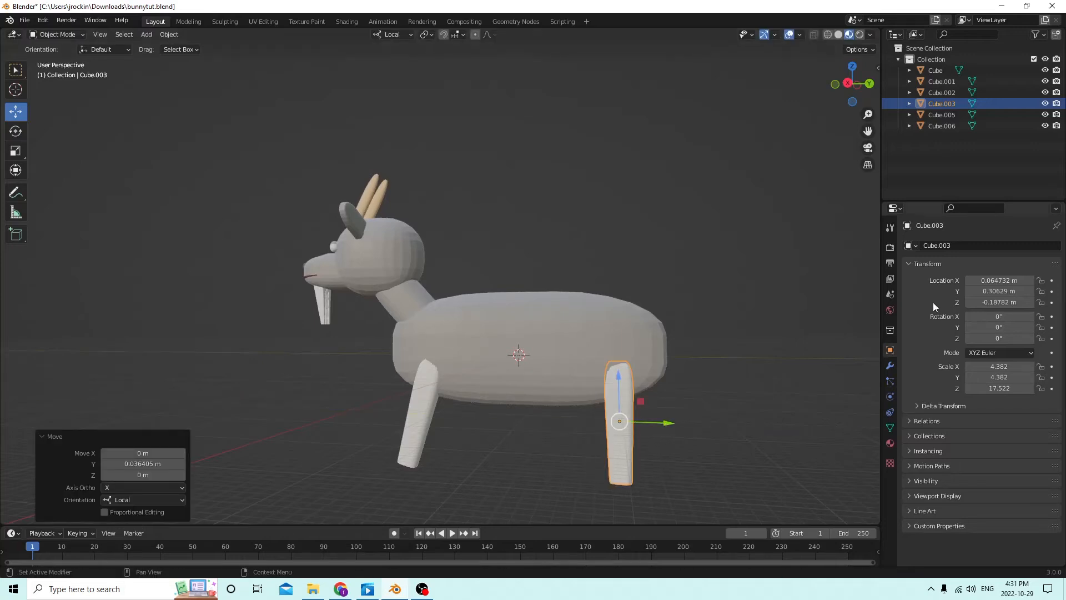
{"action": "left_click", "coordinate": [998, 315]}
{"action": "type", "text": "15"}
{"action": "key", "text": "Return"}
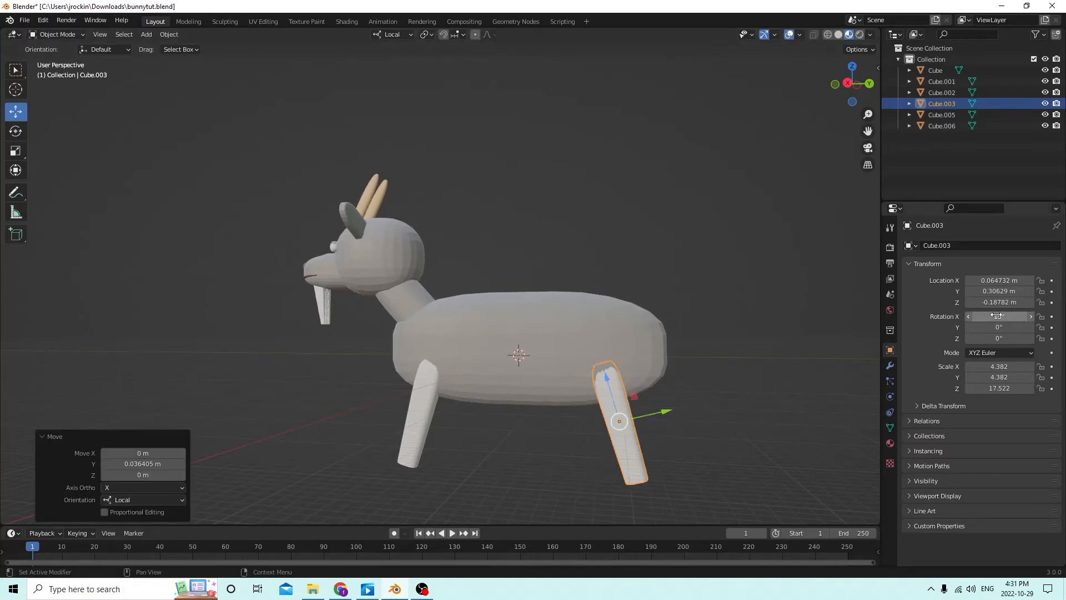
Shift the tilted rear leg about 0.04 m forward along its local Y axis and about 0.009 m up its local Z axis
{"action": "middle_click_drag", "start_coordinate": [710, 287], "coordinate": [733, 291]}
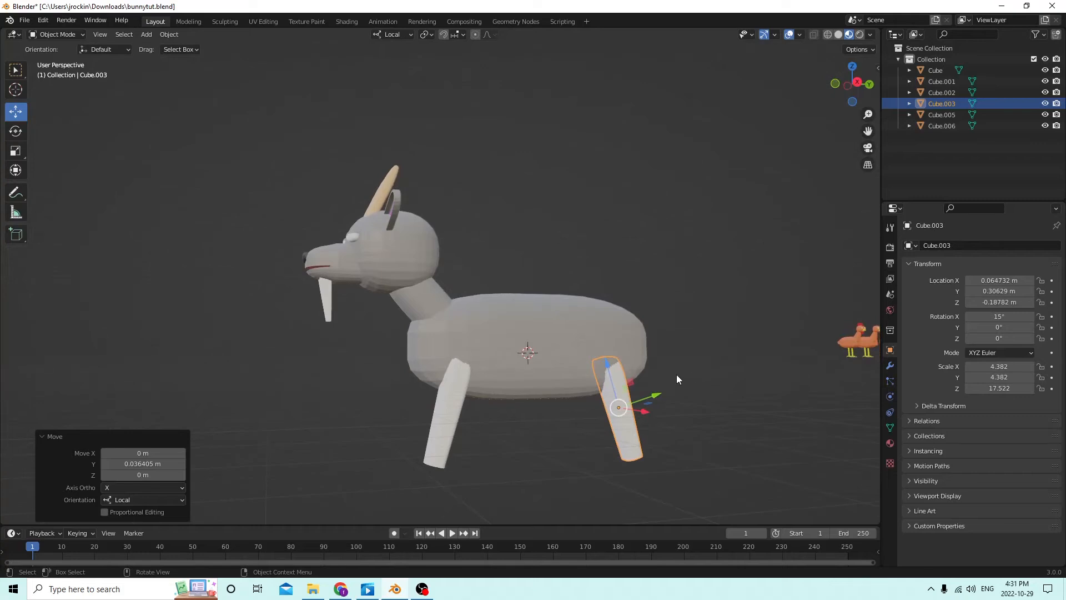
{"action": "mouse_move", "coordinate": [676, 379]}
{"action": "middle_mouse_down"}
{"action": "mouse_move", "coordinate": [641, 381]}
{"action": "mouse_move", "coordinate": [663, 394]}
{"action": "middle_mouse_up"}
{"action": "key", "text": "g"}
{"action": "key", "text": "y"}
{"action": "key", "text": "y"}
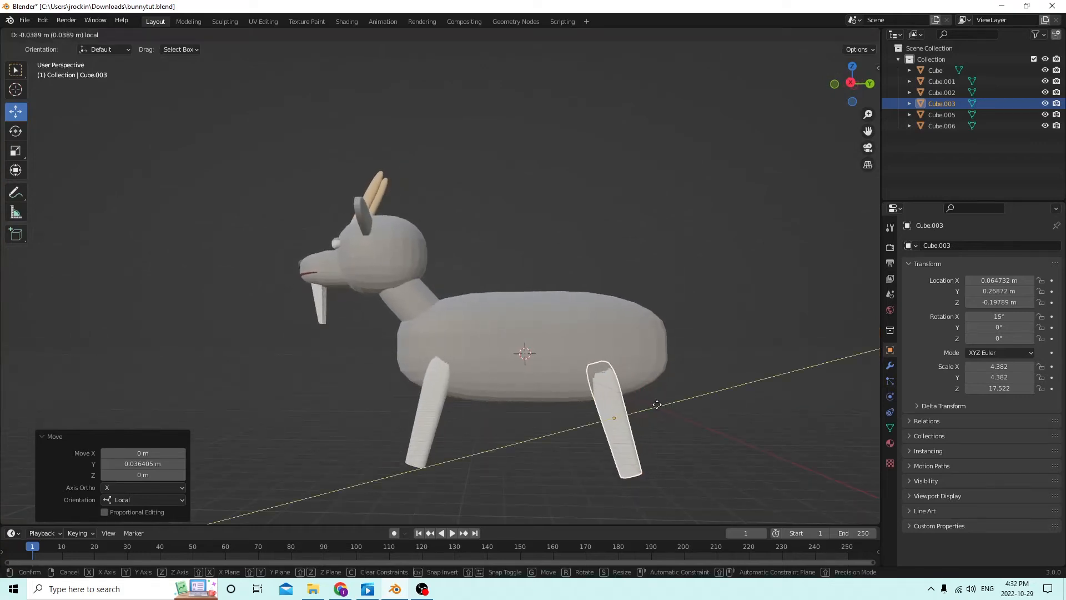
{"action": "left_click_drag", "start_coordinate": [657, 404], "coordinate": [658, 404]}
{"action": "left_click_drag", "start_coordinate": [598, 372], "coordinate": [597, 369]}
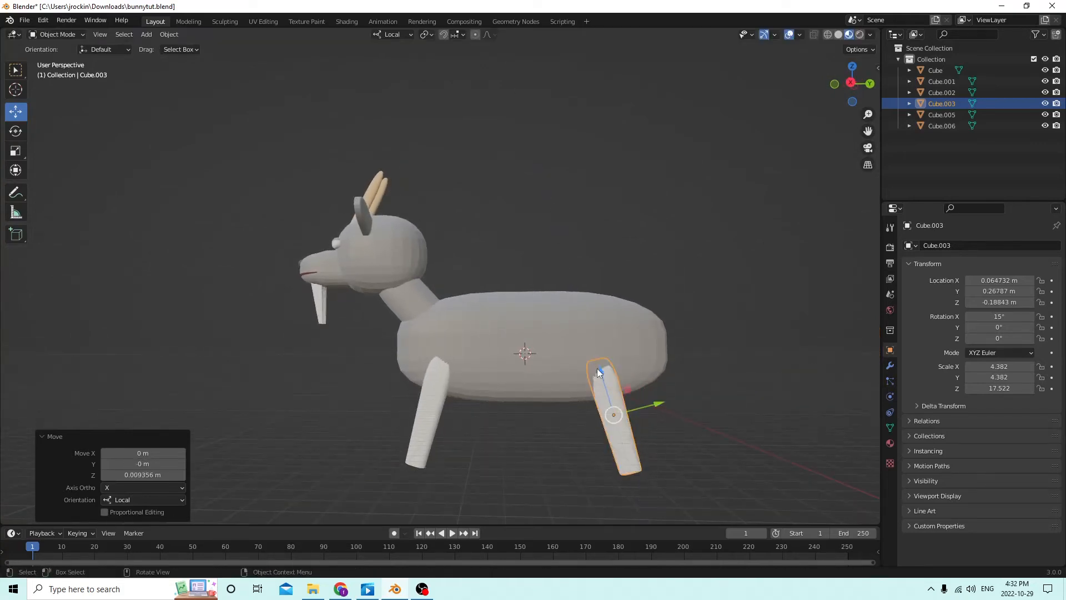
{"action": "middle_click_drag", "start_coordinate": [597, 368], "coordinate": [600, 328]}
{"action": "middle_click_drag", "start_coordinate": [514, 369], "coordinate": [504, 402]}
{"action": "left_click", "coordinate": [428, 368]}
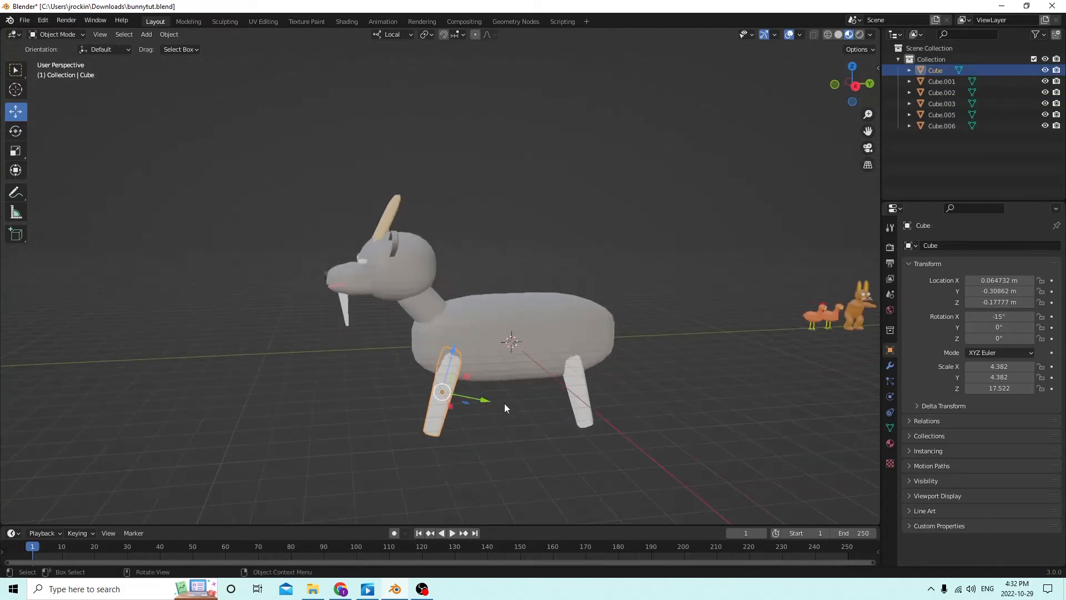
{"action": "left_click", "coordinate": [492, 440]}
{"action": "middle_click_drag", "start_coordinate": [492, 439], "coordinate": [553, 451]}
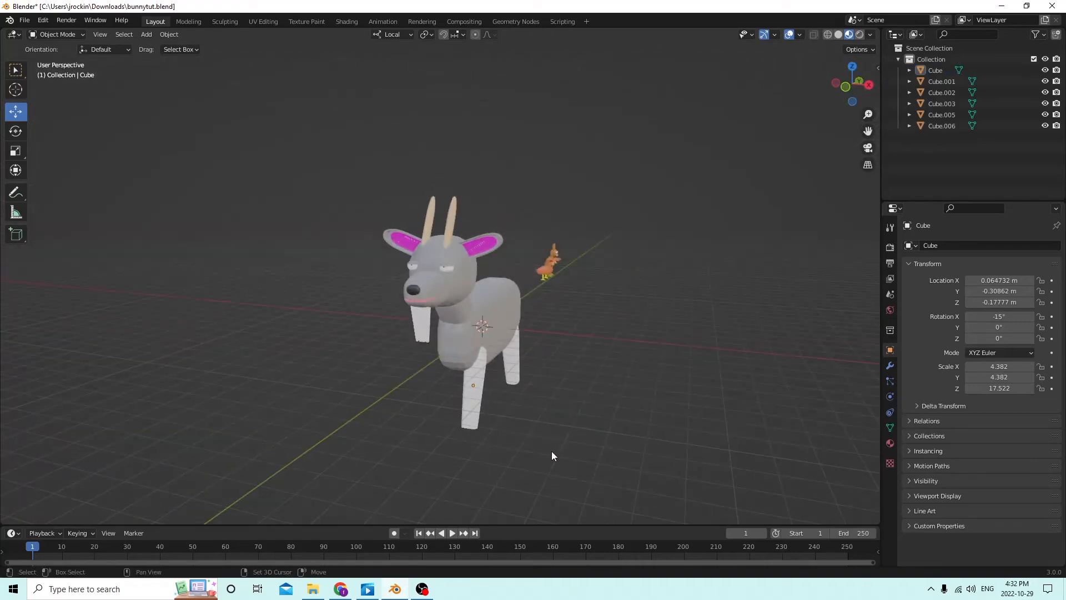
{"action": "key", "text": "shift+d"}
{"action": "middle_click_drag", "start_coordinate": [658, 389], "coordinate": [612, 412]}
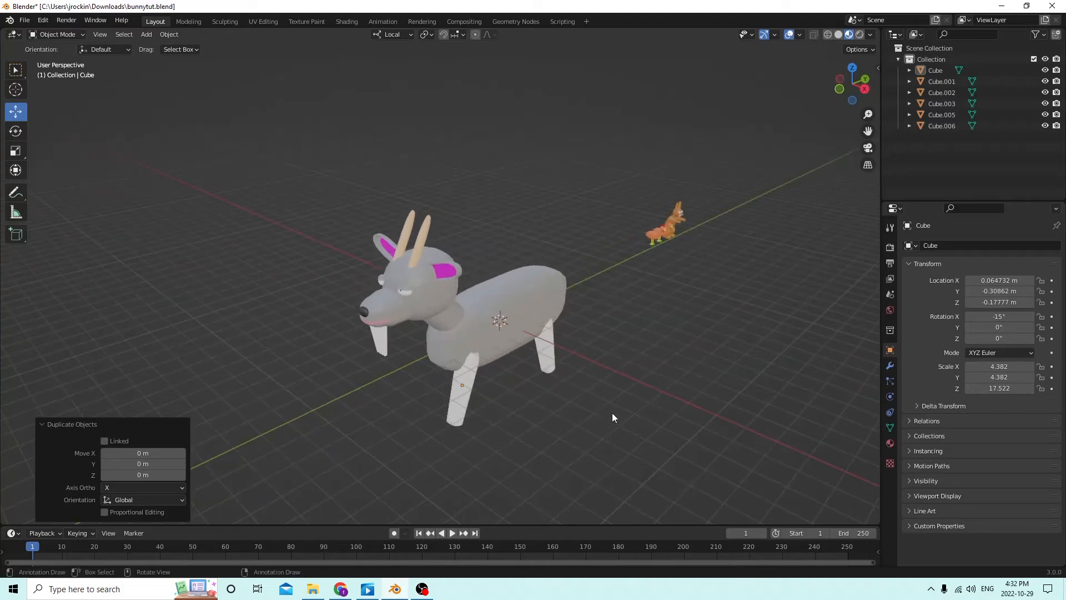
{"action": "left_click", "coordinate": [43, 20]}
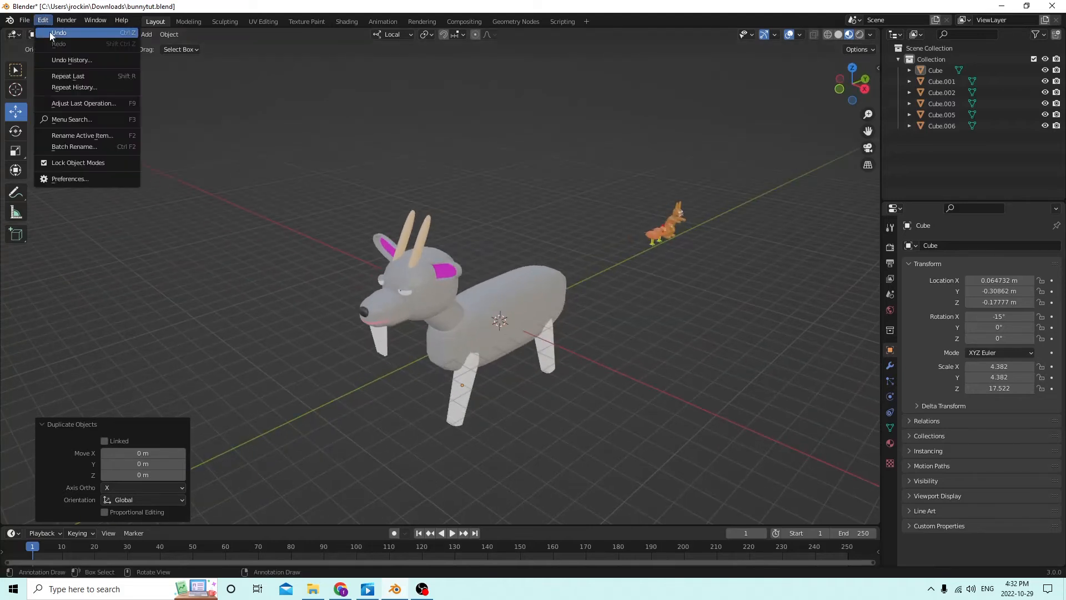
{"action": "left_click", "coordinate": [49, 32]}
Add a new cube mesh at the goat's center and scale it up uniformly by about 9.04
{"action": "key", "text": "shift+a"}
{"action": "mouse_move", "coordinate": [317, 171]}
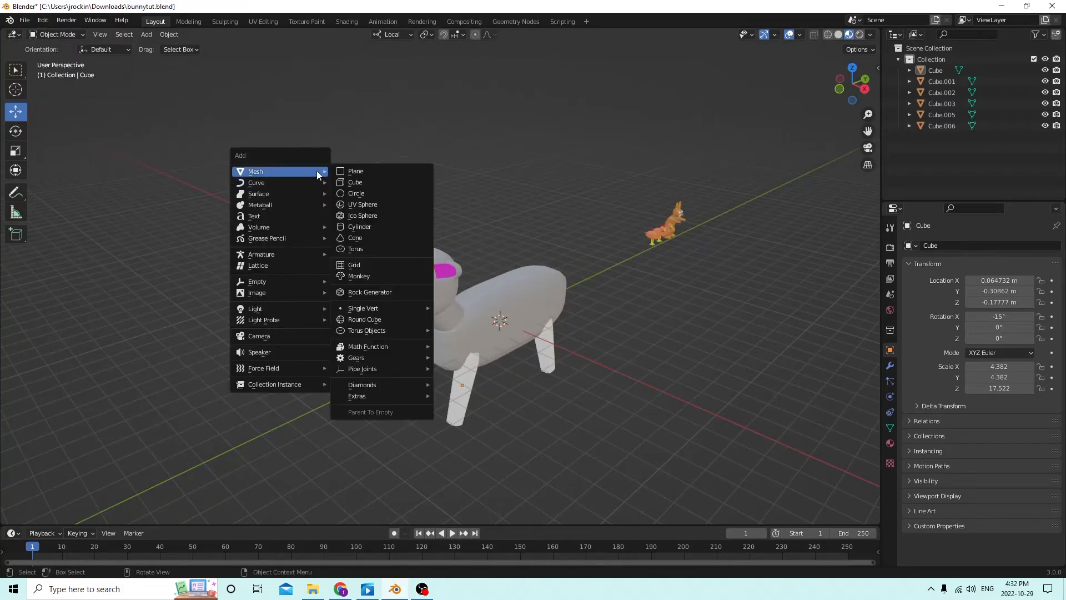
{"action": "left_click", "coordinate": [355, 181]}
{"action": "middle_click_drag", "start_coordinate": [356, 182], "coordinate": [477, 306]}
{"action": "key", "text": "s"}
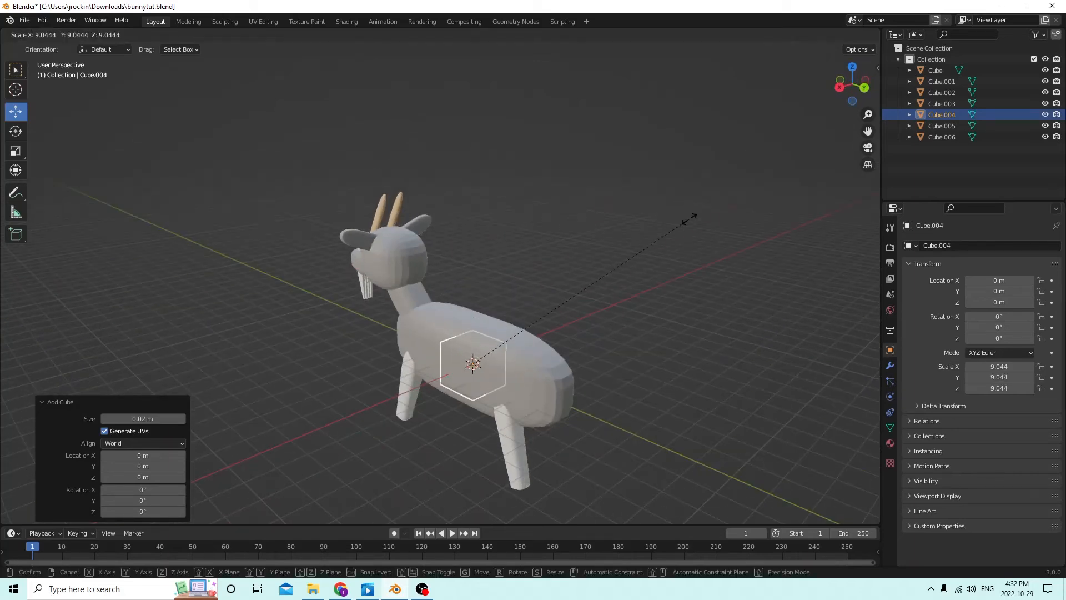
{"action": "left_click", "coordinate": [581, 347]}
Move the cube out beside the goat, about 0.25 m along X, 0.43 m toward the head along Y and 0.42 m down
{"action": "left_click_drag", "start_coordinate": [441, 376], "coordinate": [393, 396]}
{"action": "middle_click_drag", "start_coordinate": [393, 396], "coordinate": [528, 376]}
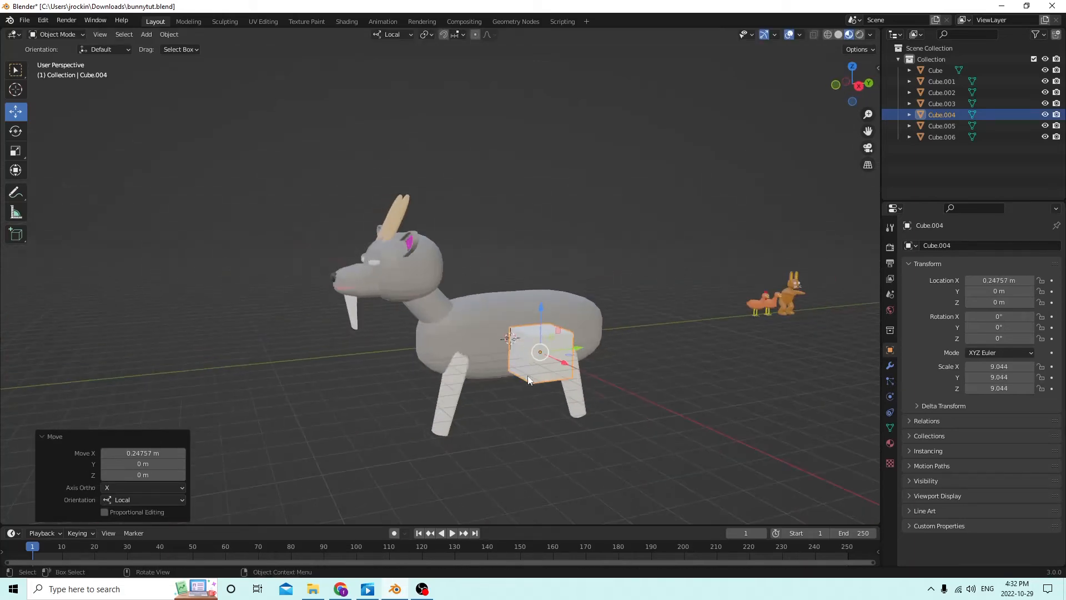
{"action": "left_click_drag", "start_coordinate": [575, 342], "coordinate": [471, 361]}
{"action": "middle_click_drag", "start_coordinate": [472, 361], "coordinate": [531, 262]}
{"action": "left_click_drag", "start_coordinate": [528, 291], "coordinate": [531, 405]}
{"action": "middle_click_drag", "start_coordinate": [532, 405], "coordinate": [514, 425]}
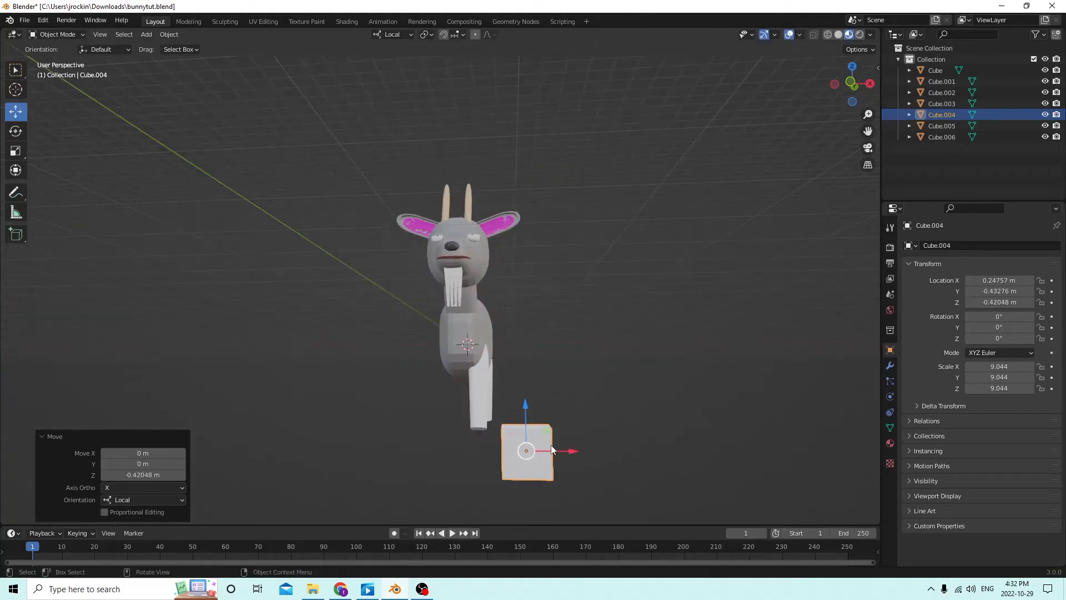
Position the cube below the front leg by moving it about 0.16 m inward along X, 0.05 m rearward along Y and 0.14 m down
{"action": "left_click_drag", "start_coordinate": [562, 451], "coordinate": [517, 451]}
{"action": "middle_click_drag", "start_coordinate": [340, 417], "coordinate": [343, 432]}
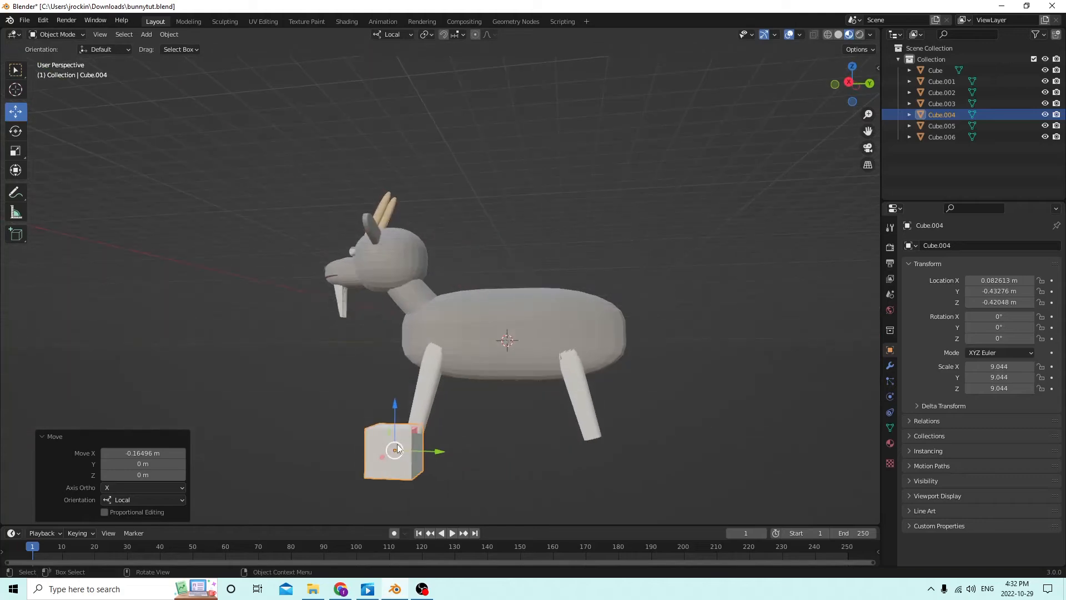
{"action": "left_click_drag", "start_coordinate": [435, 449], "coordinate": [452, 450]}
{"action": "middle_click_drag", "start_coordinate": [451, 426], "coordinate": [419, 378]}
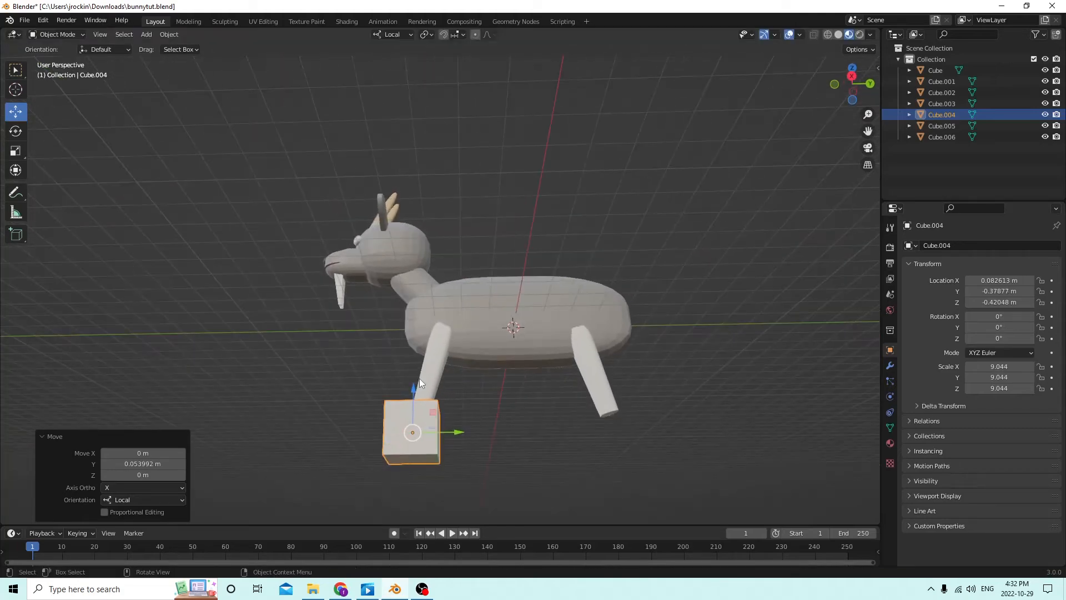
{"action": "left_click_drag", "start_coordinate": [418, 378], "coordinate": [418, 420]}
{"action": "middle_click_drag", "start_coordinate": [418, 421], "coordinate": [278, 213]}
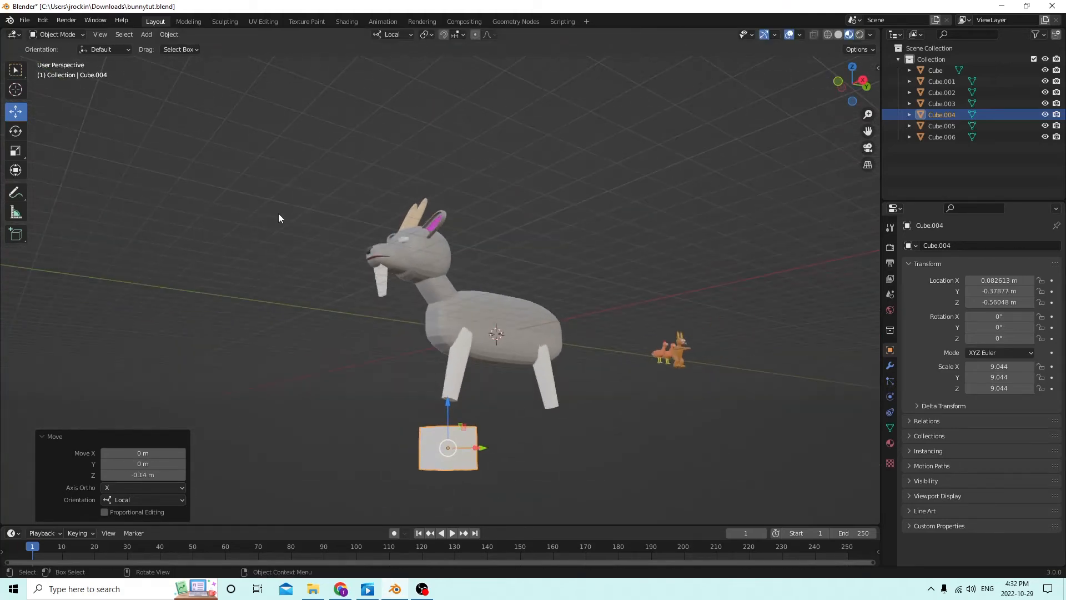
{"action": "middle_click_drag", "start_coordinate": [393, 249], "coordinate": [625, 326]}
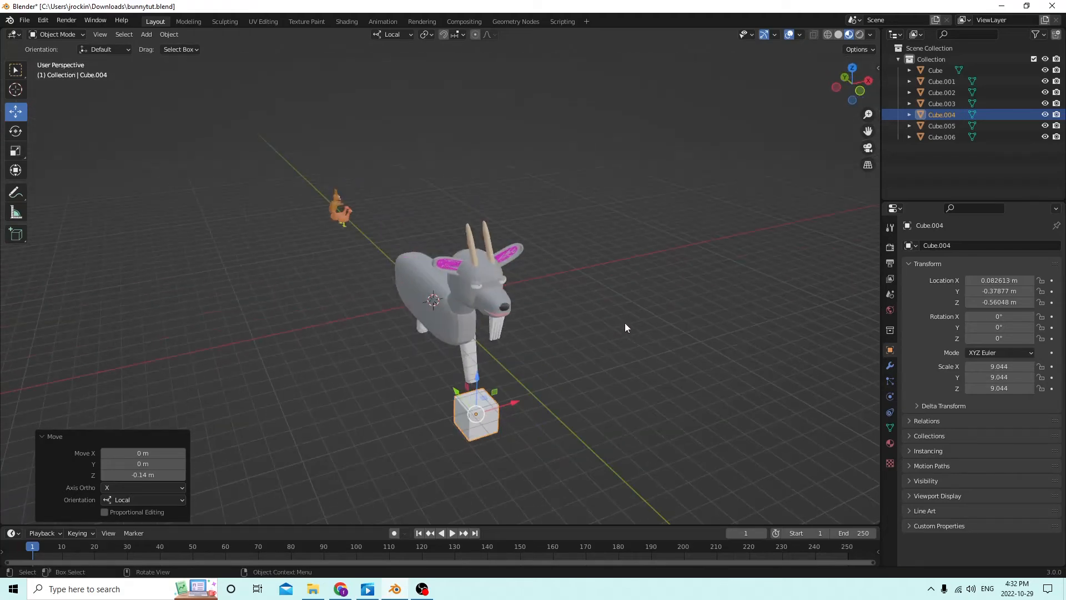
Shift the cube about 0.03 m further rearward along Y beneath the front leg
{"action": "left_click_drag", "start_coordinate": [866, 130], "coordinate": [799, 5]}
{"action": "scroll", "coordinate": [631, 253], "scroll_direction": "up", "scroll_amount": 2}
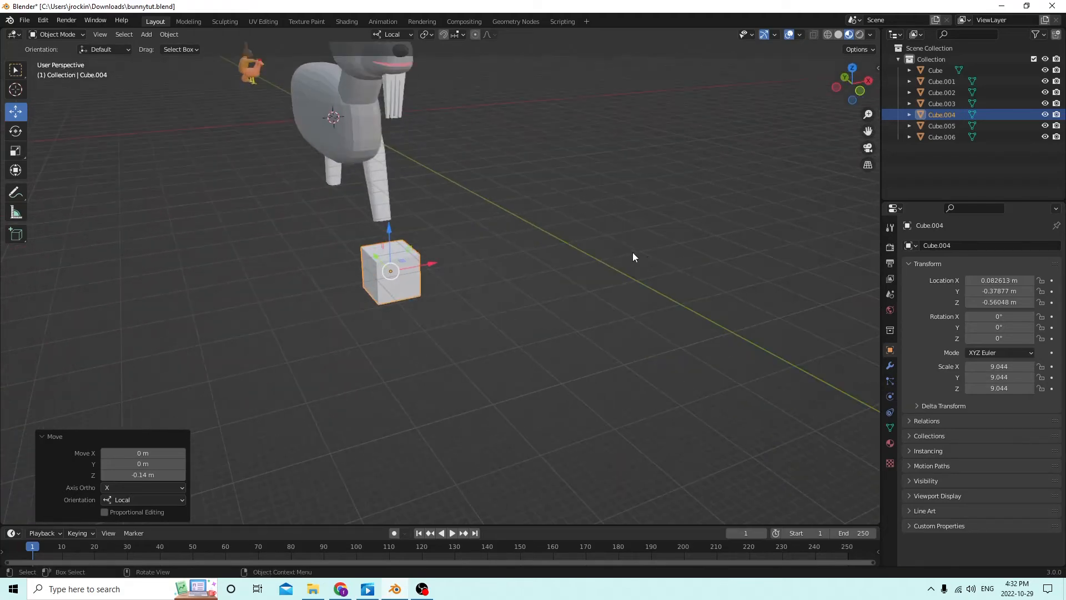
{"action": "middle_click_drag", "start_coordinate": [519, 256], "coordinate": [590, 314]}
{"action": "left_click_drag", "start_coordinate": [633, 320], "coordinate": [657, 320]}
{"action": "middle_click_drag", "start_coordinate": [643, 319], "coordinate": [622, 319]}
{"action": "left_click_drag", "start_coordinate": [668, 337], "coordinate": [658, 336]}
{"action": "middle_click_drag", "start_coordinate": [658, 336], "coordinate": [638, 273]}
Round the cube's top and vertical edges with a bevel about 0.009 m wide using 6 segments, and return to Object Mode
{"action": "key", "text": "Tab"}
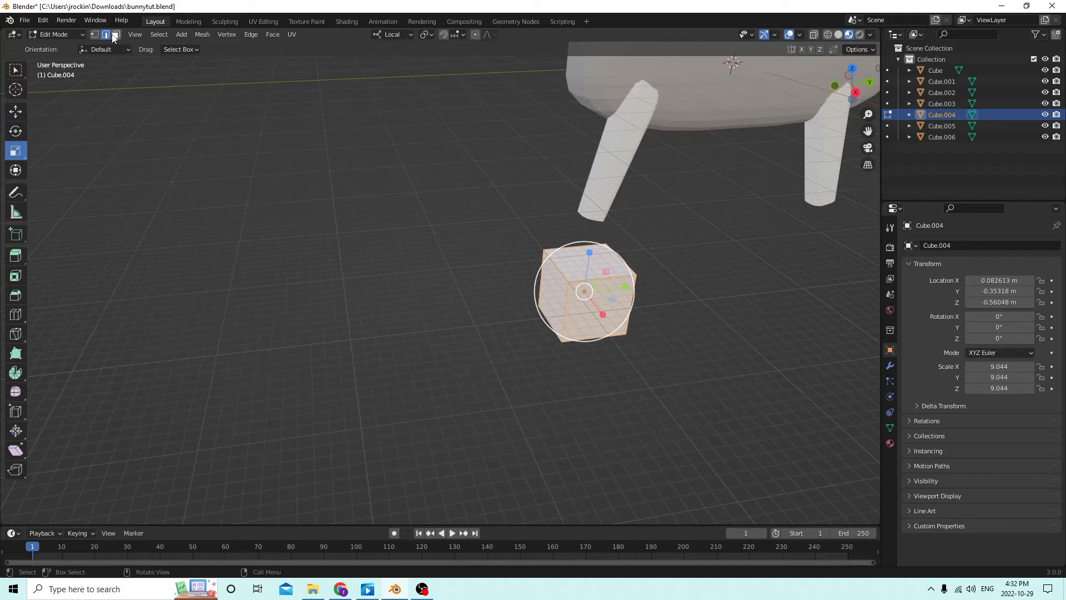
{"action": "left_click", "coordinate": [623, 261]}
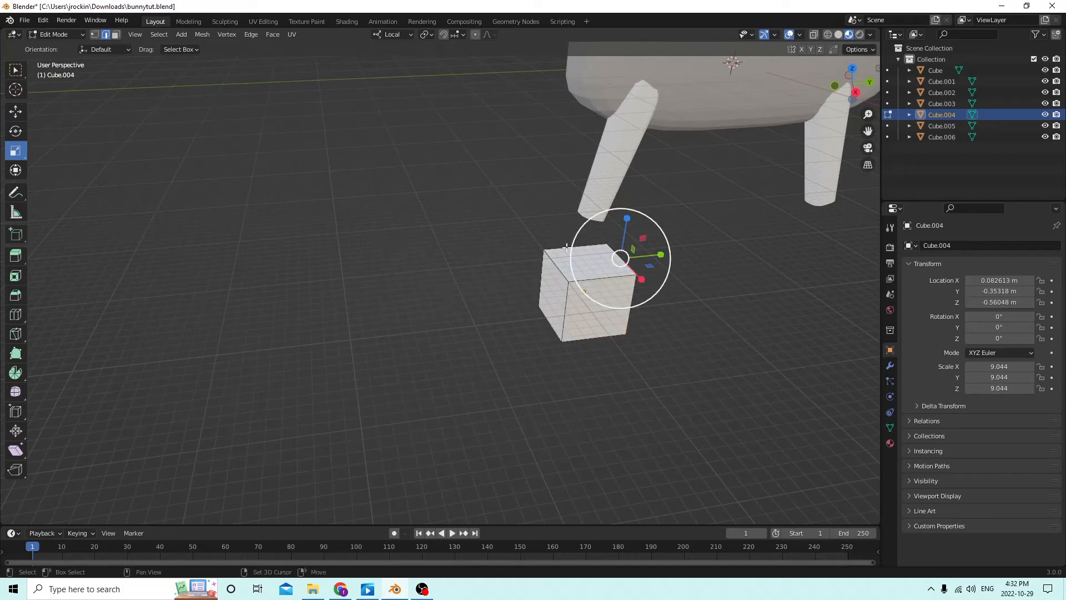
{"action": "left_click", "coordinate": [580, 247], "text": "shift"}
{"action": "left_click", "coordinate": [558, 267], "text": "shift"}
{"action": "left_click", "coordinate": [568, 294], "text": "shift"}
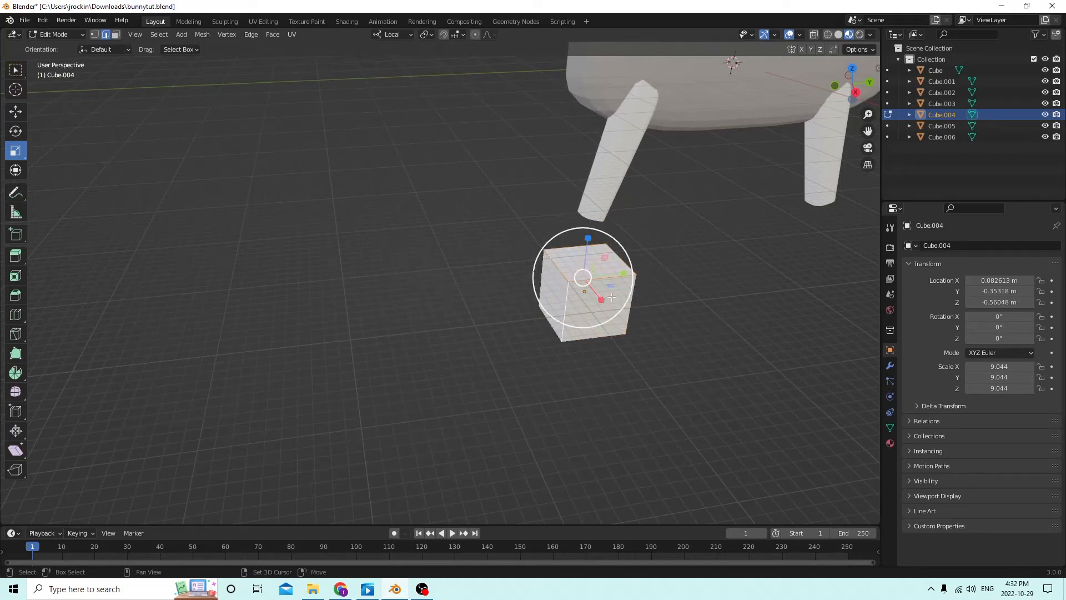
{"action": "middle_click_drag", "start_coordinate": [611, 297], "coordinate": [505, 334]}
{"action": "left_click", "coordinate": [228, 366], "text": "shift"}
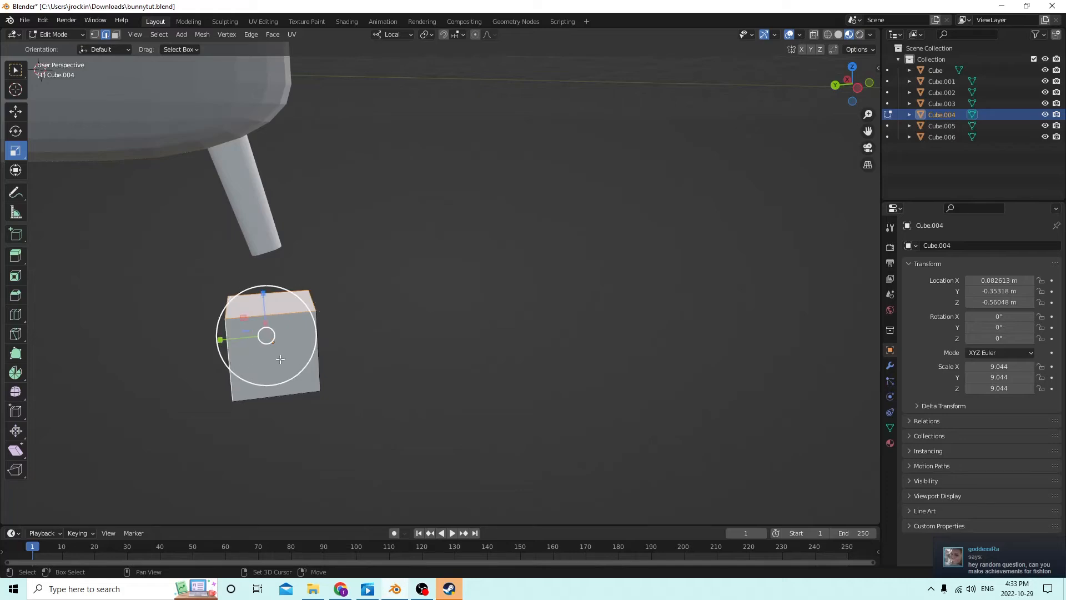
{"action": "middle_click_drag", "start_coordinate": [327, 354], "coordinate": [533, 196]}
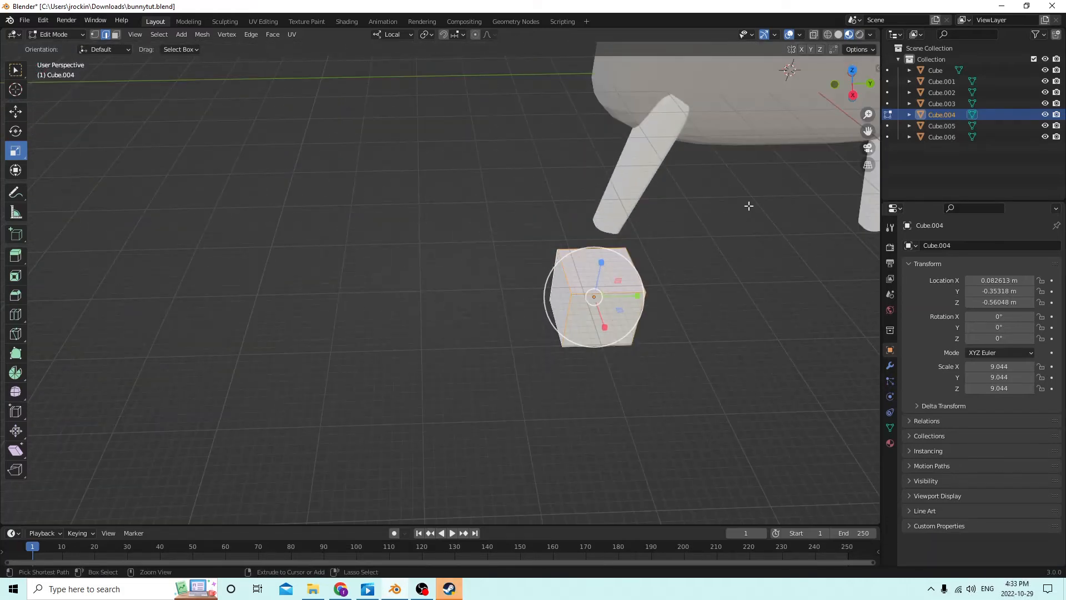
{"action": "key", "text": "ctrl+b"}
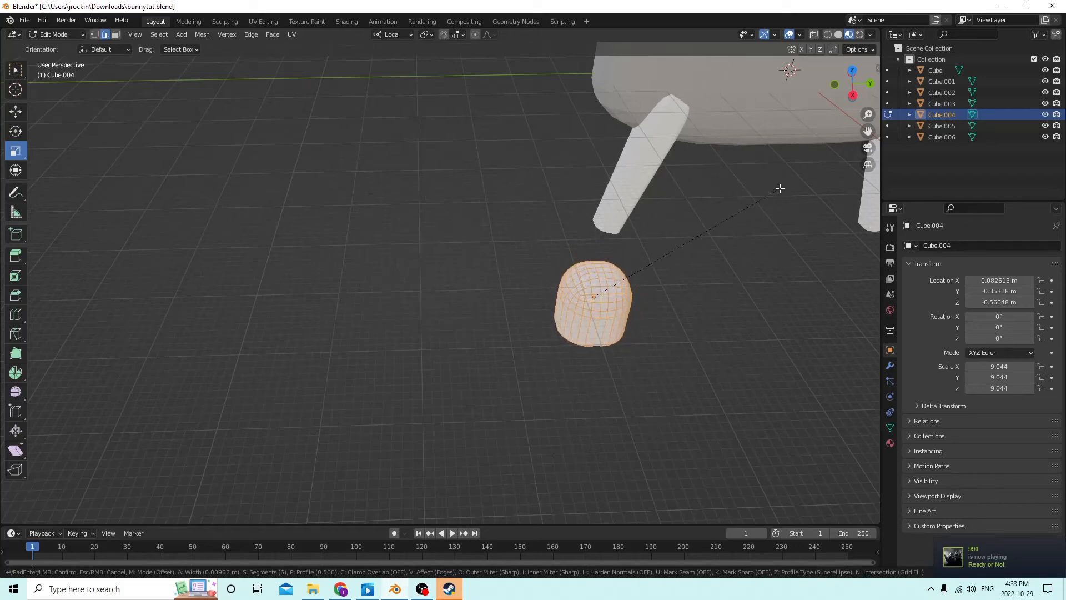
{"action": "left_click", "coordinate": [777, 187]}
{"action": "middle_click_drag", "start_coordinate": [776, 188], "coordinate": [638, 222]}
{"action": "key", "text": "Tab"}
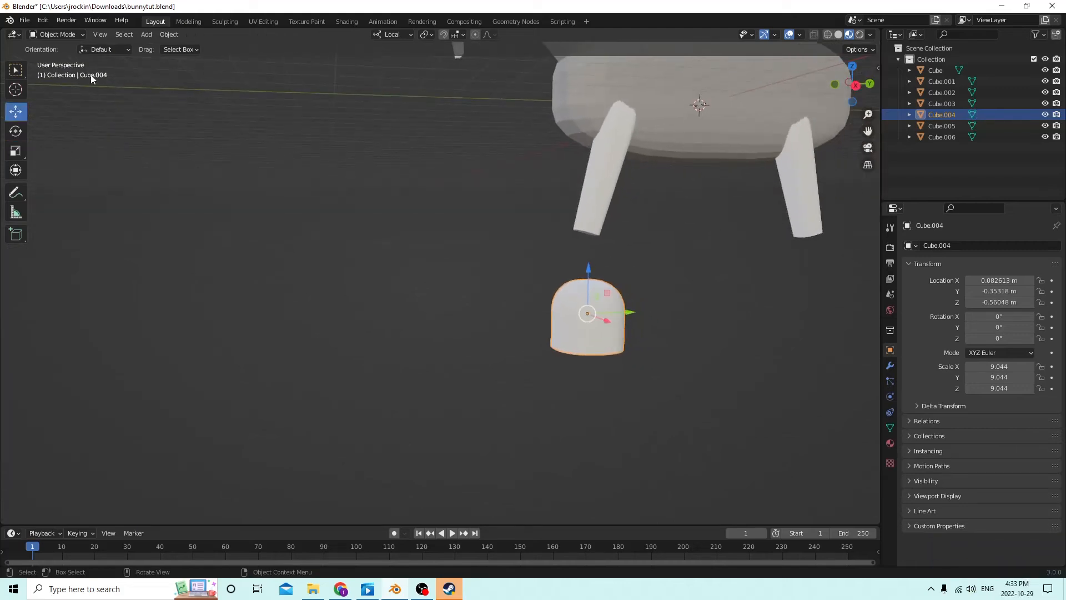
Stretch the rounded cube vertically to about 3.09 times its height, and shrink it uniformly by a factor of about 0.52
{"action": "left_click", "coordinate": [15, 151]}
{"action": "left_click_drag", "start_coordinate": [588, 272], "coordinate": [588, 182]}
{"action": "middle_click_drag", "start_coordinate": [588, 182], "coordinate": [671, 258]}
{"action": "key", "text": "s"}
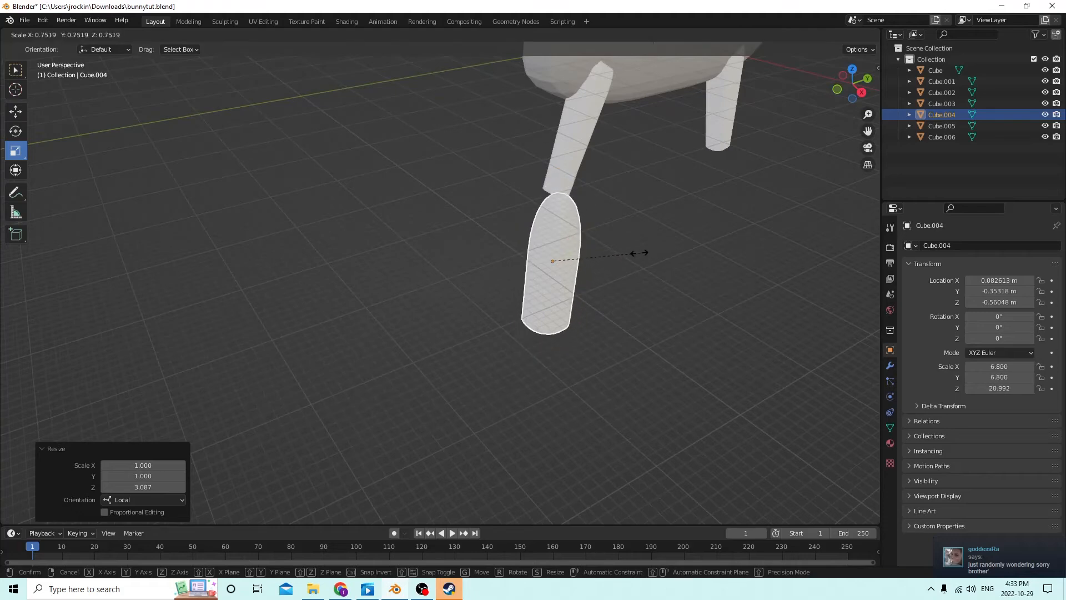
{"action": "left_click", "coordinate": [605, 250]}
Slim the leg piece uniformly to 3.195 in X and Y, and stretch its height by a factor of about 1.95
{"action": "middle_click_drag", "start_coordinate": [602, 249], "coordinate": [625, 247]}
{"action": "key", "text": "s"}
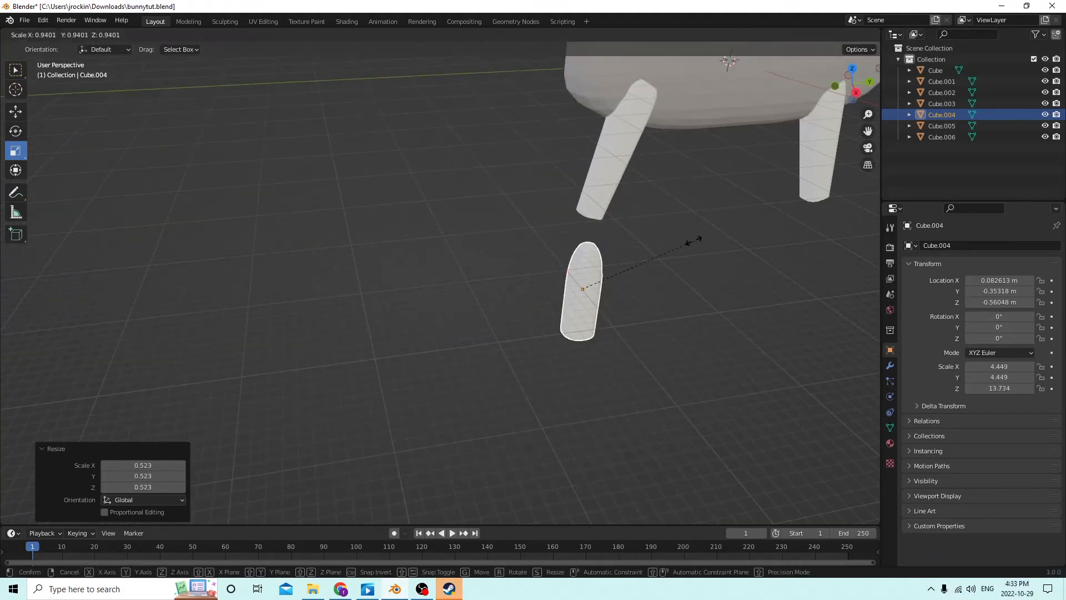
{"action": "left_click", "coordinate": [654, 250]}
{"action": "left_click_drag", "start_coordinate": [588, 253], "coordinate": [581, 201]}
{"action": "middle_click_drag", "start_coordinate": [582, 201], "coordinate": [618, 218]}
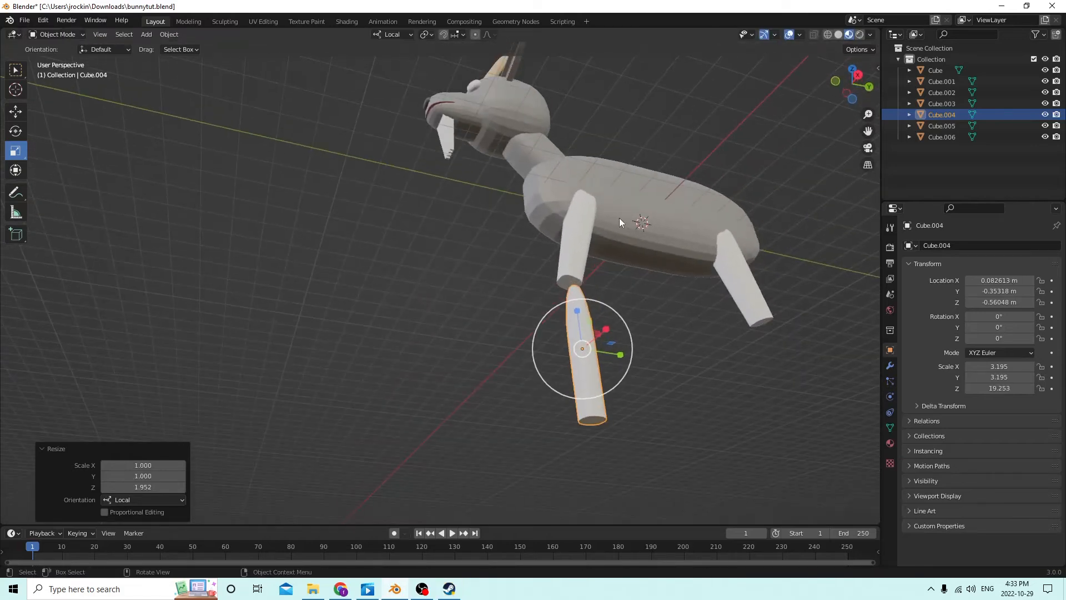
{"action": "left_click", "coordinate": [591, 418]}
{"action": "key", "text": "Tab"}
{"action": "left_click", "coordinate": [591, 418]}
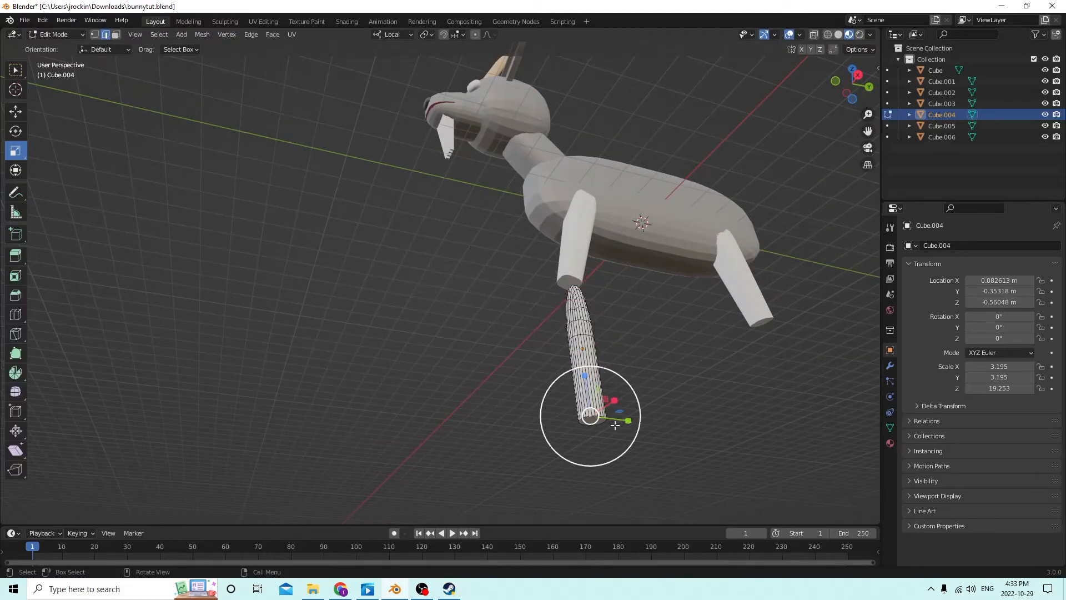
{"action": "middle_click_drag", "start_coordinate": [615, 425], "coordinate": [624, 381]}
{"action": "key", "text": "Tab"}
{"action": "left_click", "coordinate": [638, 380]}
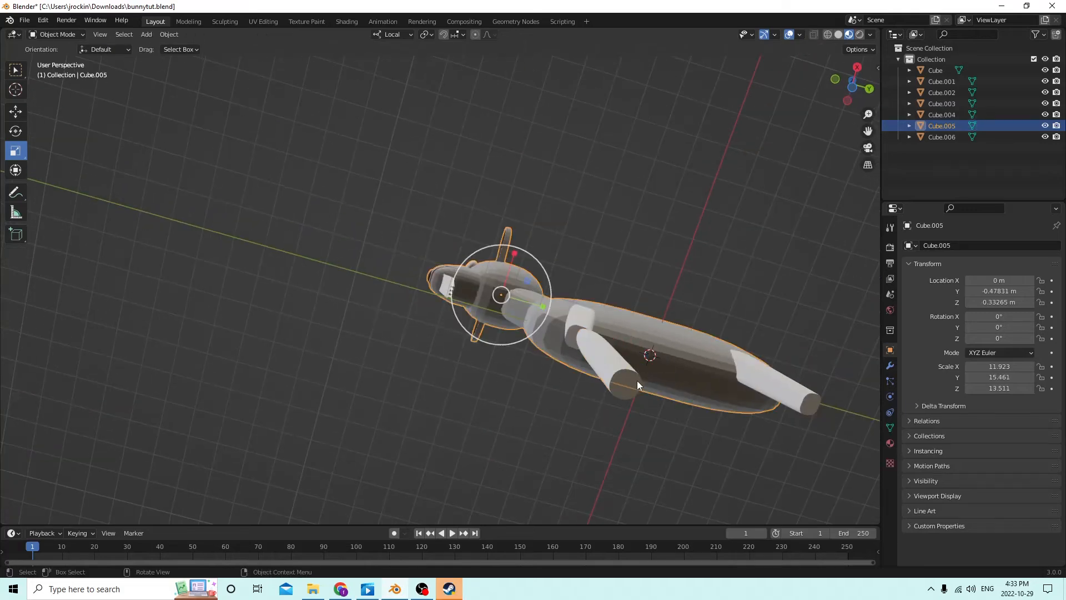
{"action": "key", "text": "Tab"}
{"action": "left_click", "coordinate": [623, 386]}
Taper the lower front leg by scaling its bottom face to about 0.81, and return to Object Mode
{"action": "left_click", "coordinate": [116, 35]}
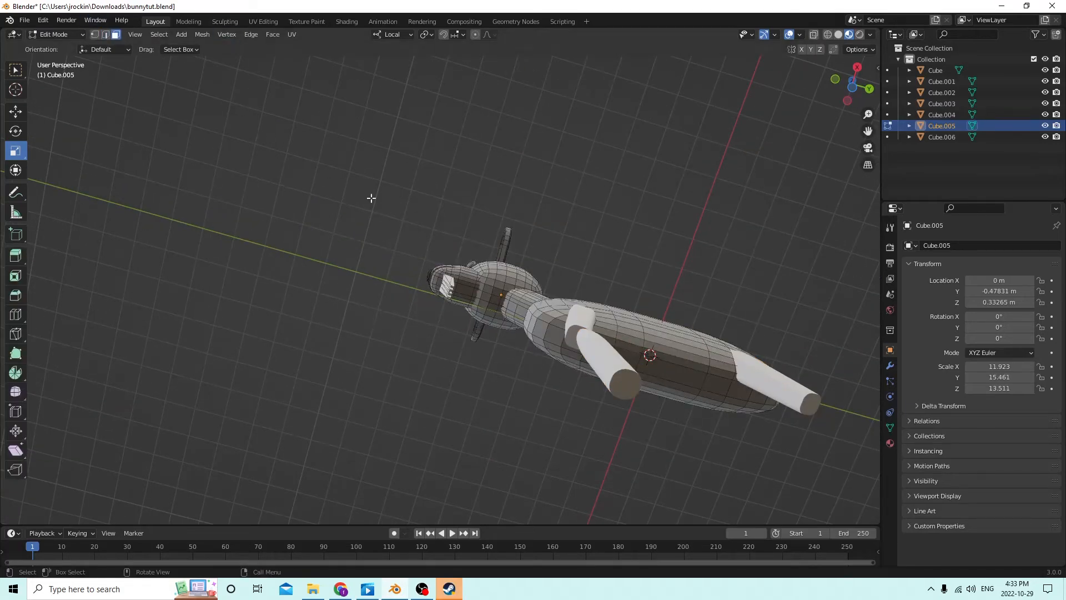
{"action": "key", "text": "Tab"}
{"action": "left_click", "coordinate": [624, 384]}
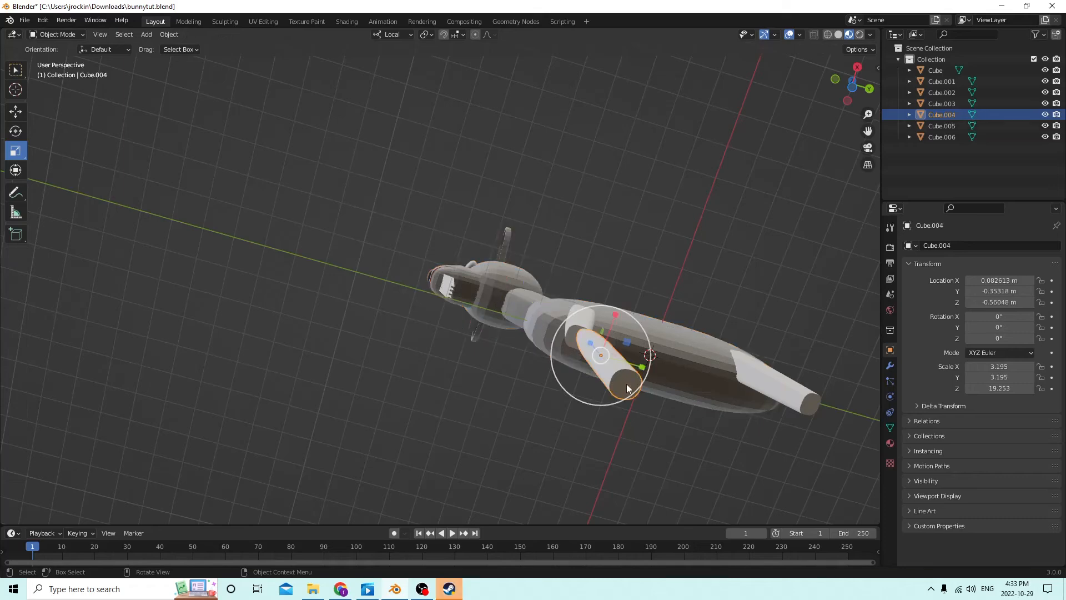
{"action": "key", "text": "Tab"}
{"action": "middle_click_drag", "start_coordinate": [644, 389], "coordinate": [661, 389]}
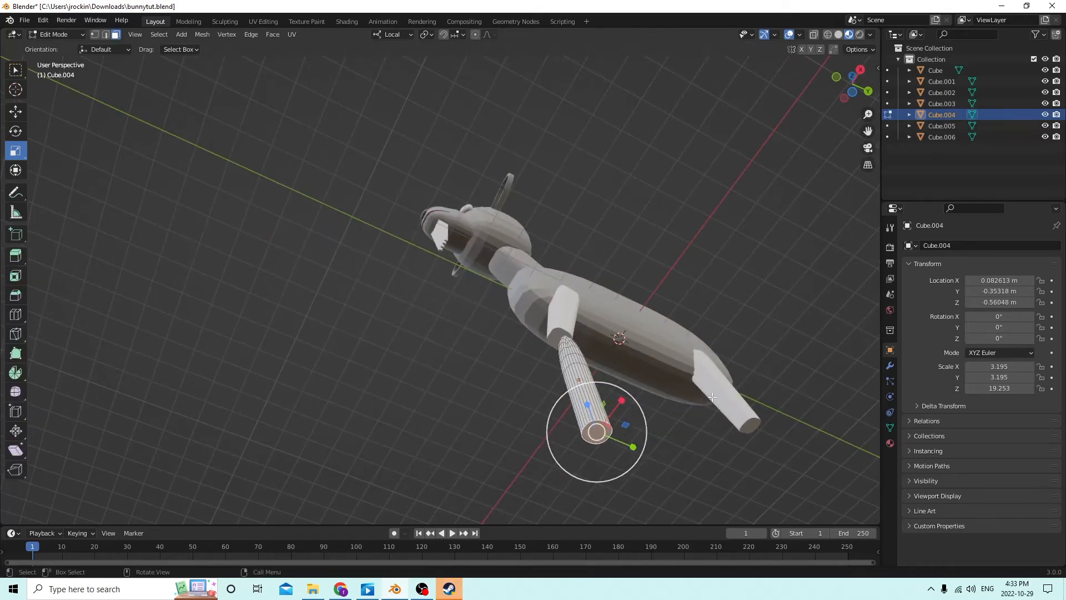
{"action": "key", "text": "s"}
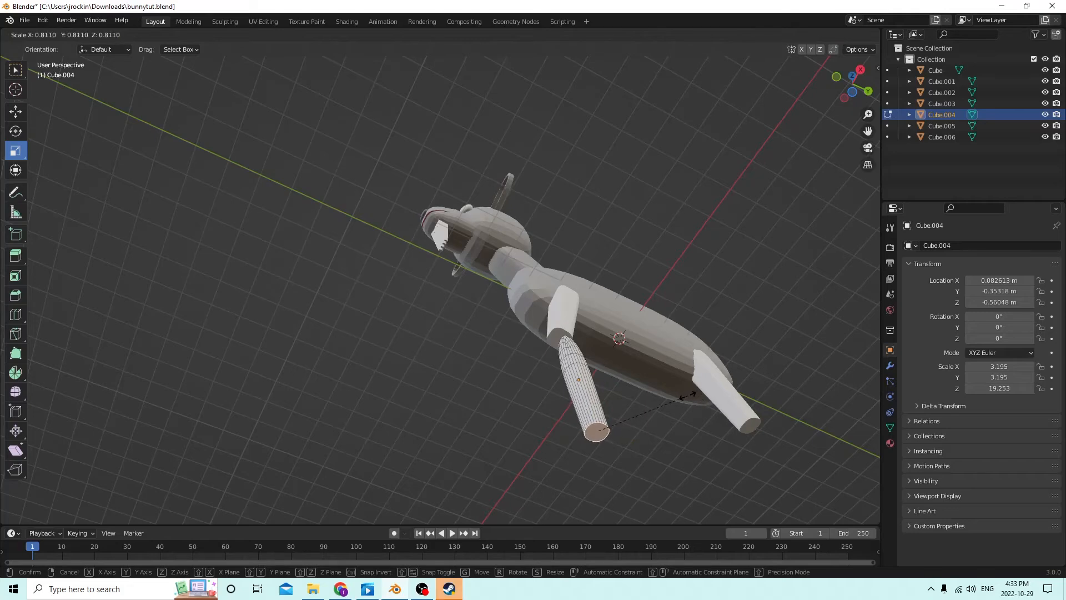
{"action": "left_click", "coordinate": [688, 395]}
{"action": "middle_click_drag", "start_coordinate": [689, 395], "coordinate": [579, 300]}
{"action": "key", "text": "Tab"}
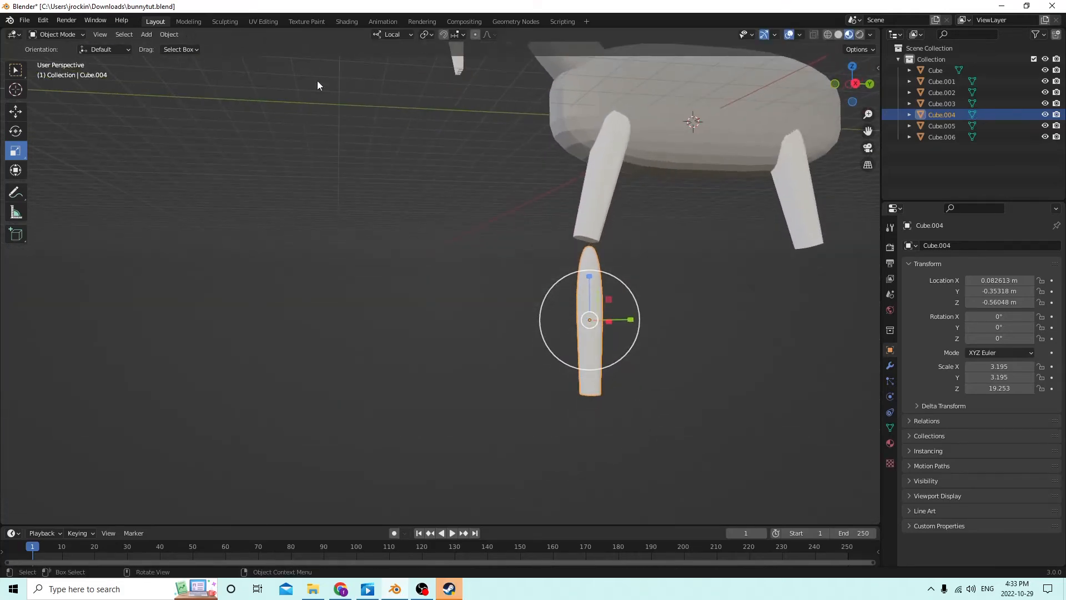
Fit the lower front leg's rounded top into the upper leg by moving it about 0.12 m up and 0.018 m inward along X
{"action": "left_click", "coordinate": [19, 113]}
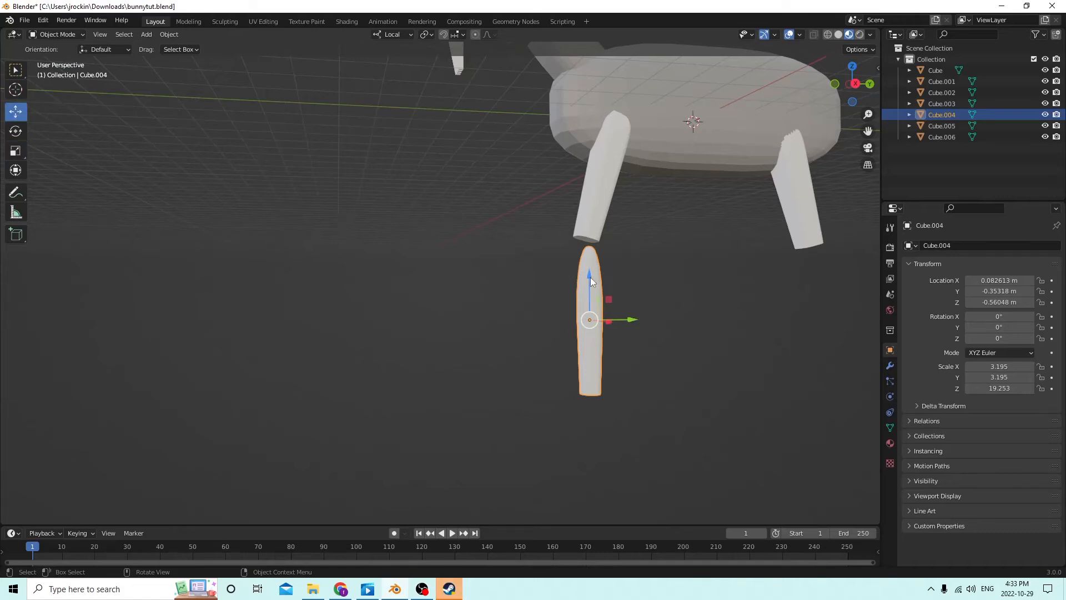
{"action": "left_click_drag", "start_coordinate": [591, 280], "coordinate": [591, 248]}
{"action": "middle_click_drag", "start_coordinate": [591, 248], "coordinate": [454, 223]}
{"action": "left_click_drag", "start_coordinate": [443, 233], "coordinate": [438, 232]}
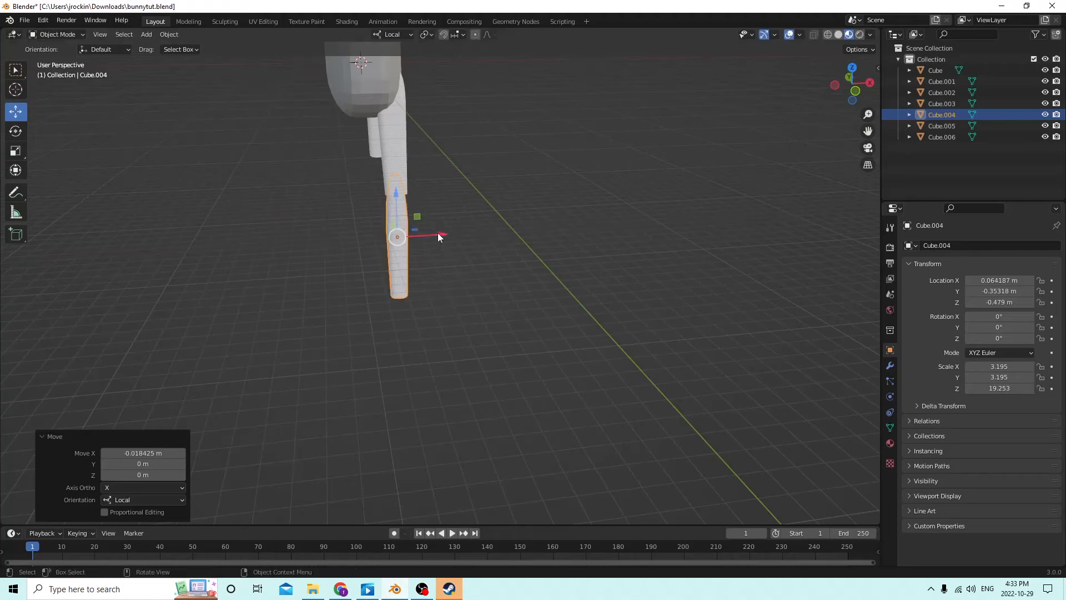
{"action": "middle_click_drag", "start_coordinate": [437, 232], "coordinate": [582, 217]}
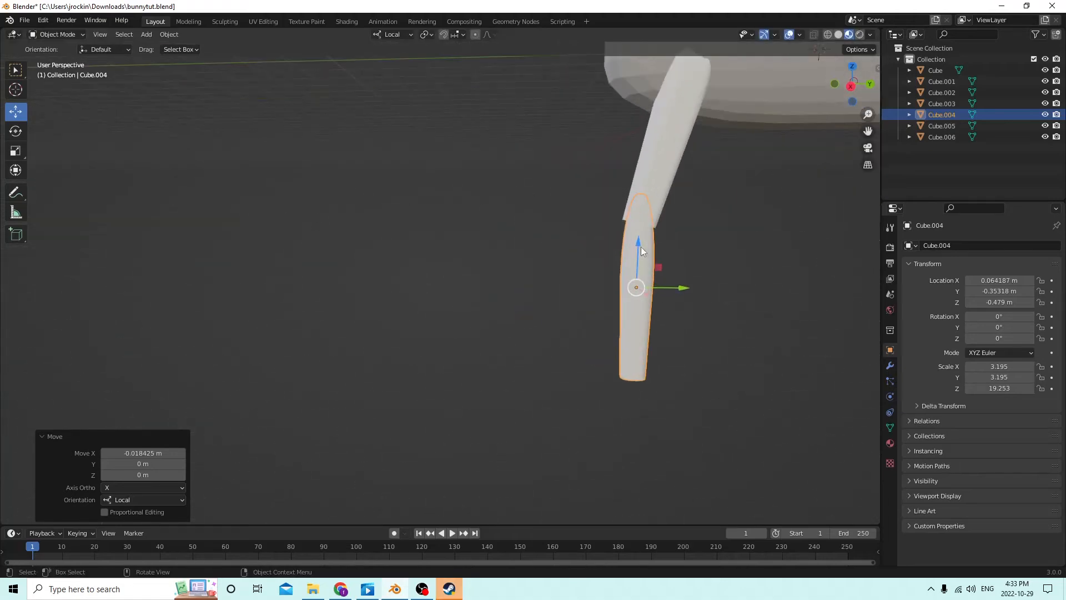
{"action": "left_click_drag", "start_coordinate": [642, 251], "coordinate": [642, 199]}
{"action": "middle_click_drag", "start_coordinate": [641, 200], "coordinate": [675, 219]}
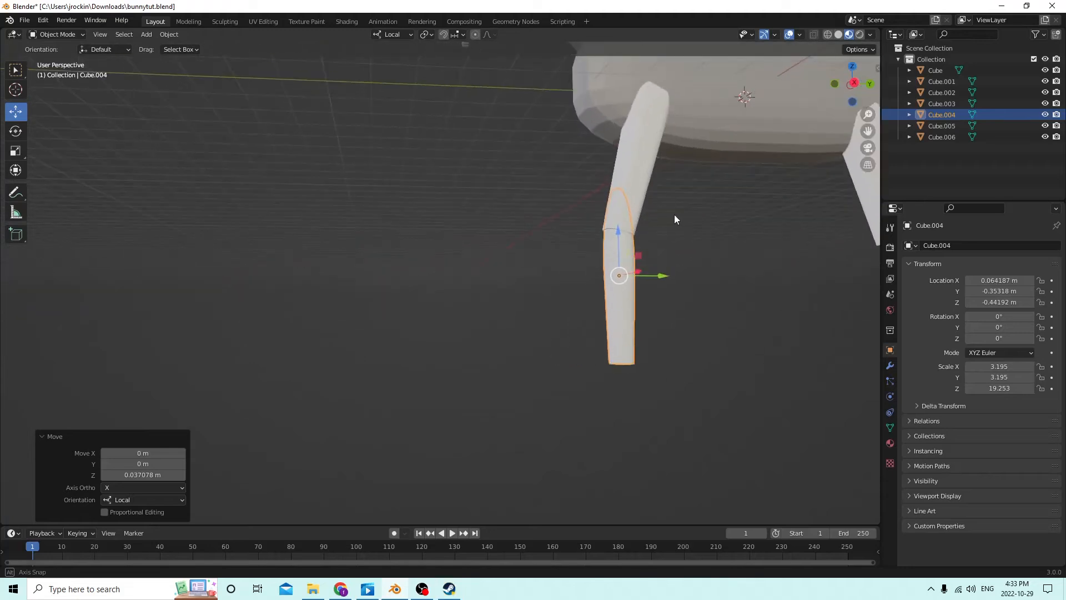
{"action": "left_click", "coordinate": [678, 216]}
{"action": "middle_click_drag", "start_coordinate": [752, 261], "coordinate": [699, 304]}
{"action": "scroll", "coordinate": [506, 291], "scroll_direction": "up", "scroll_amount": 2}
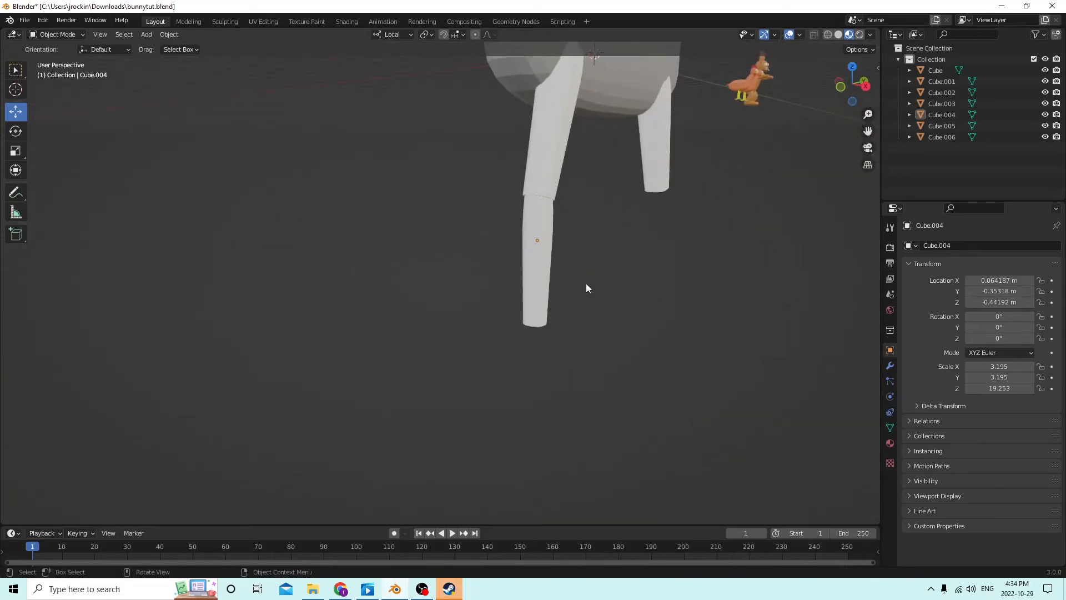
Enlarge the lower front leg uniformly by a factor of about 1.025
{"action": "left_click", "coordinate": [543, 267]}
{"action": "middle_click_drag", "start_coordinate": [543, 267], "coordinate": [565, 257]}
{"action": "key", "text": "s"}
{"action": "left_click", "coordinate": [688, 269]}
{"action": "scroll", "coordinate": [612, 248], "scroll_direction": "down", "scroll_amount": 2}
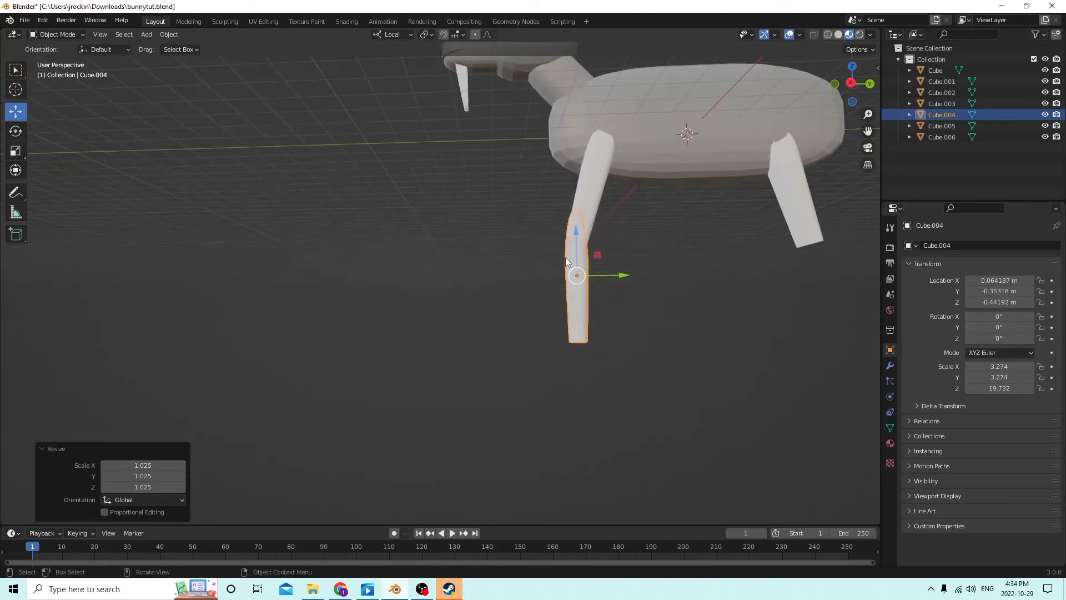
Duplicate the lower front leg and move the copy about 0.66 m rearward along Y to beneath the upper rear leg
{"action": "key", "text": "shift+d"}
{"action": "right_click", "coordinate": [655, 227]}
{"action": "middle_click_drag", "start_coordinate": [656, 229], "coordinate": [658, 274]}
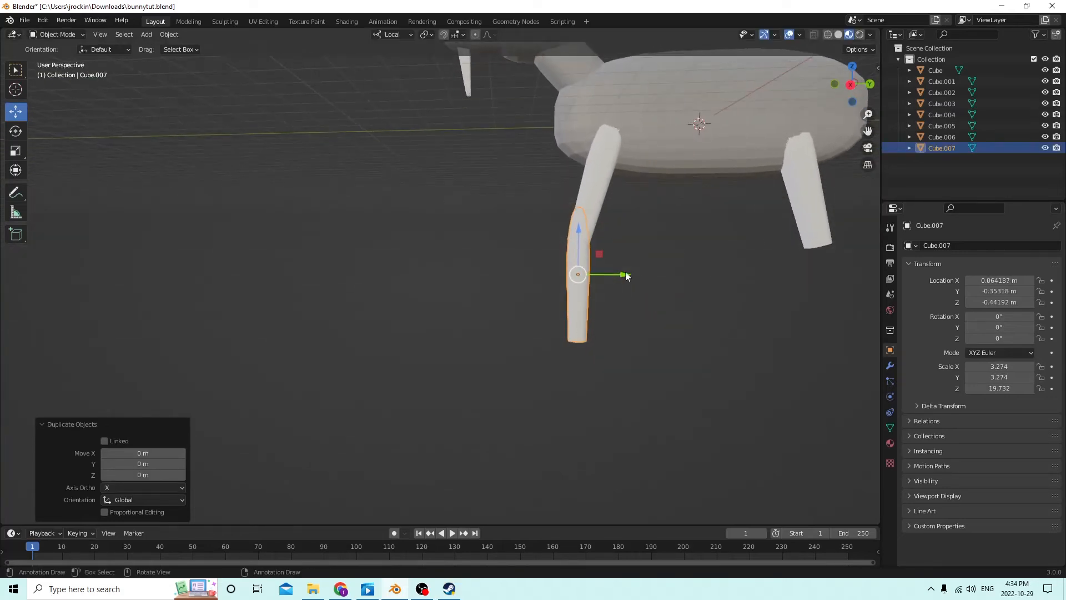
{"action": "left_click_drag", "start_coordinate": [626, 274], "coordinate": [857, 262]}
{"action": "middle_click_drag", "start_coordinate": [857, 263], "coordinate": [761, 272]}
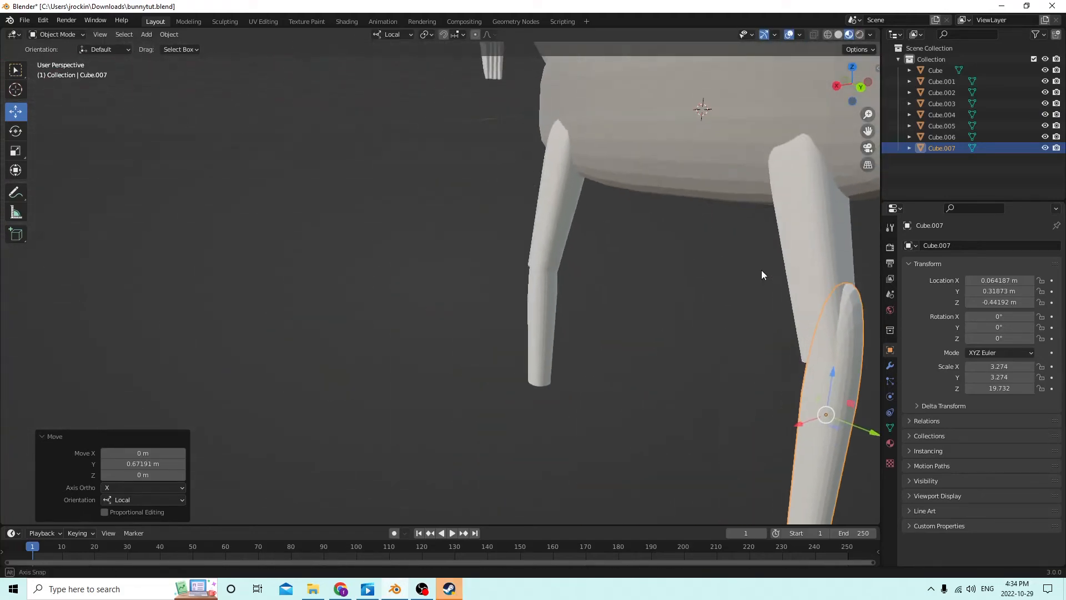
{"action": "left_click_drag", "start_coordinate": [866, 427], "coordinate": [855, 426]}
{"action": "middle_click_drag", "start_coordinate": [854, 426], "coordinate": [8, 415]}
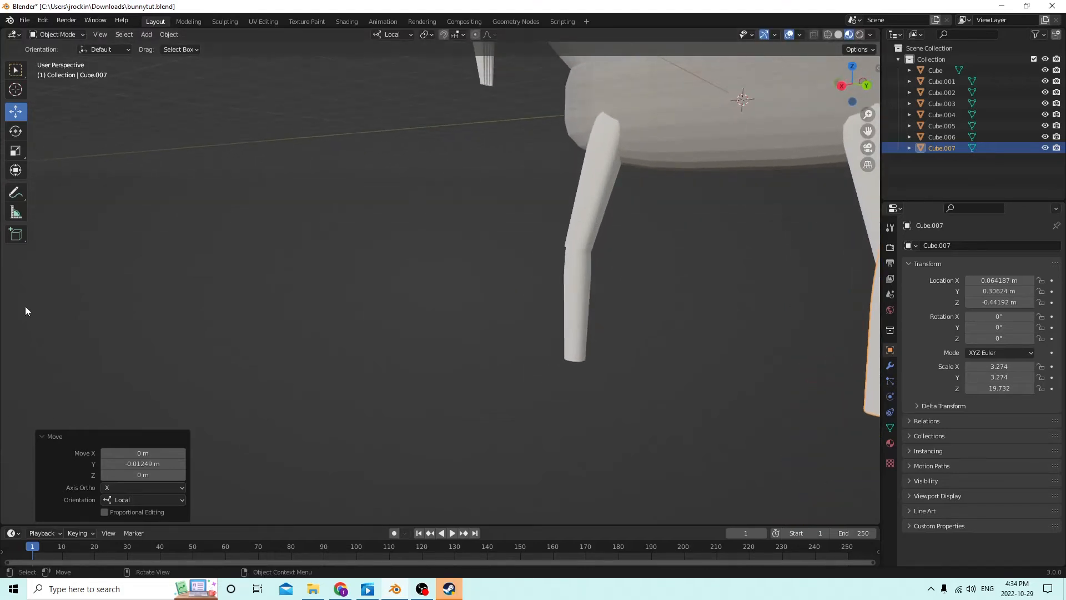
{"action": "middle_click_drag", "start_coordinate": [25, 311], "coordinate": [506, 348]}
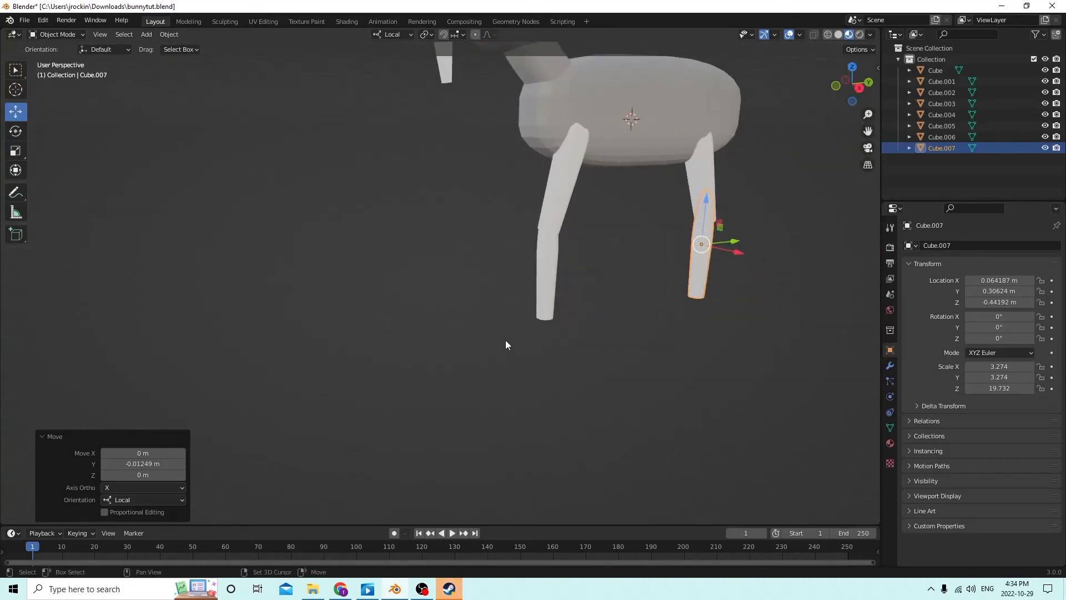
Add a new cube and move it out beside the goat, about 0.39 m along X and 0.40 m down
{"action": "key", "text": "shift+a"}
{"action": "key", "text": "shift+a"}
{"action": "mouse_move", "coordinate": [518, 341]}
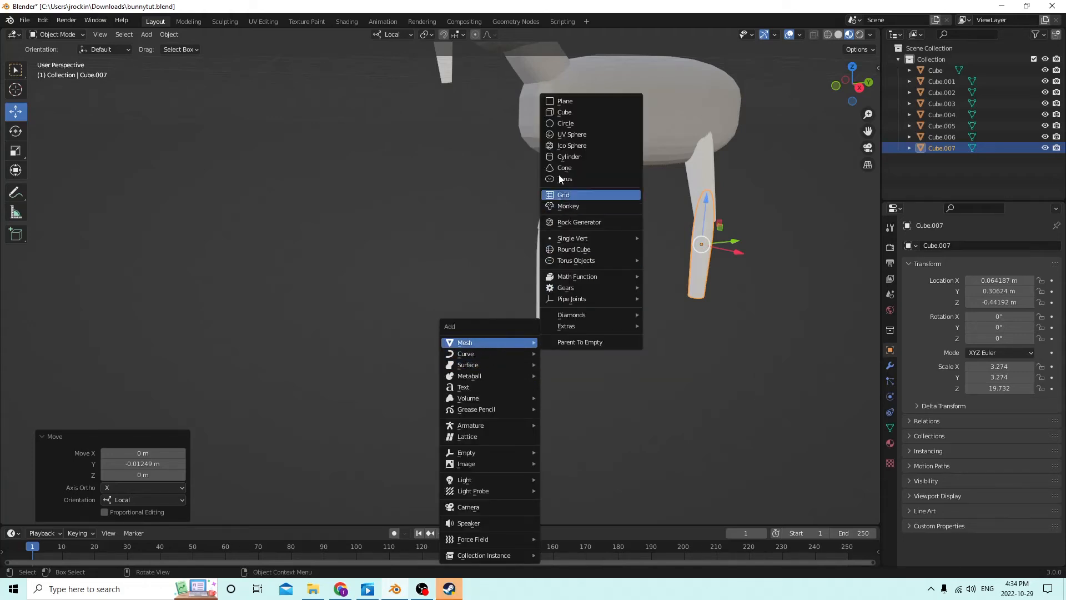
{"action": "left_click", "coordinate": [561, 114]}
{"action": "middle_click_drag", "start_coordinate": [561, 114], "coordinate": [505, 106]}
{"action": "key", "text": "g"}
{"action": "key", "text": "x"}
{"action": "left_click", "coordinate": [617, 143]}
{"action": "left_click_drag", "start_coordinate": [649, 125], "coordinate": [656, 233]}
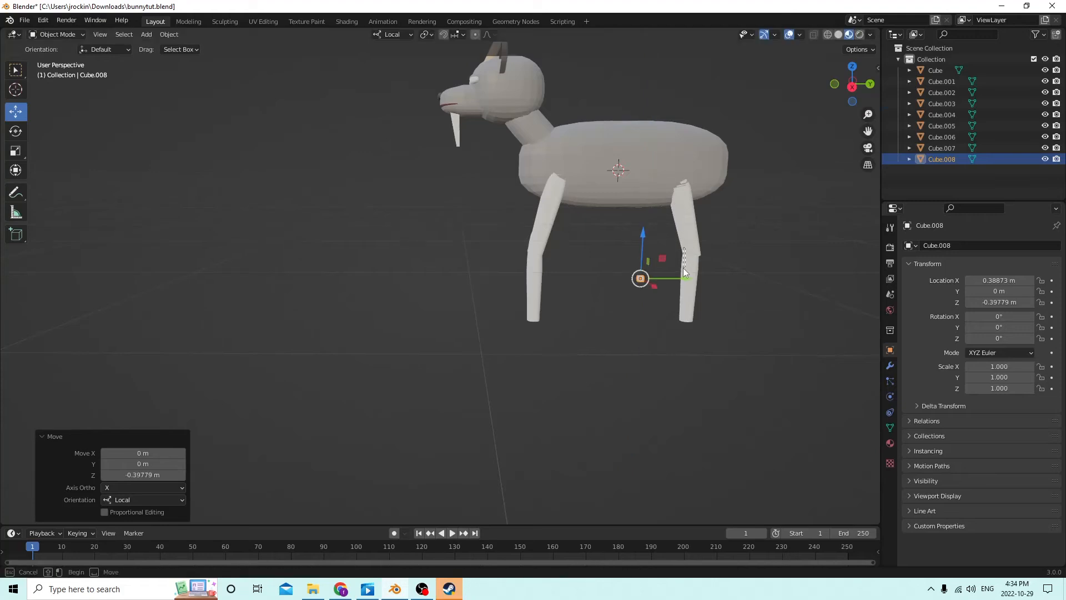
{"action": "left_click_drag", "start_coordinate": [685, 268], "coordinate": [644, 266]}
{"action": "left_click", "coordinate": [641, 279]}
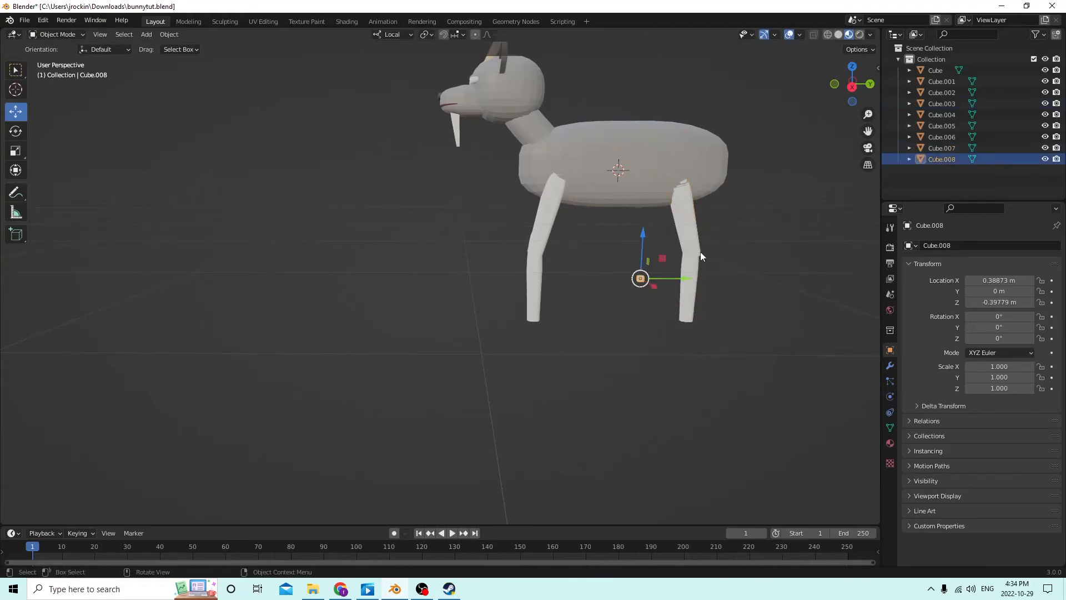
Scale the new cube up uniformly to about 6.006
{"action": "key", "text": "s"}
{"action": "left_click", "coordinate": [770, 192]}
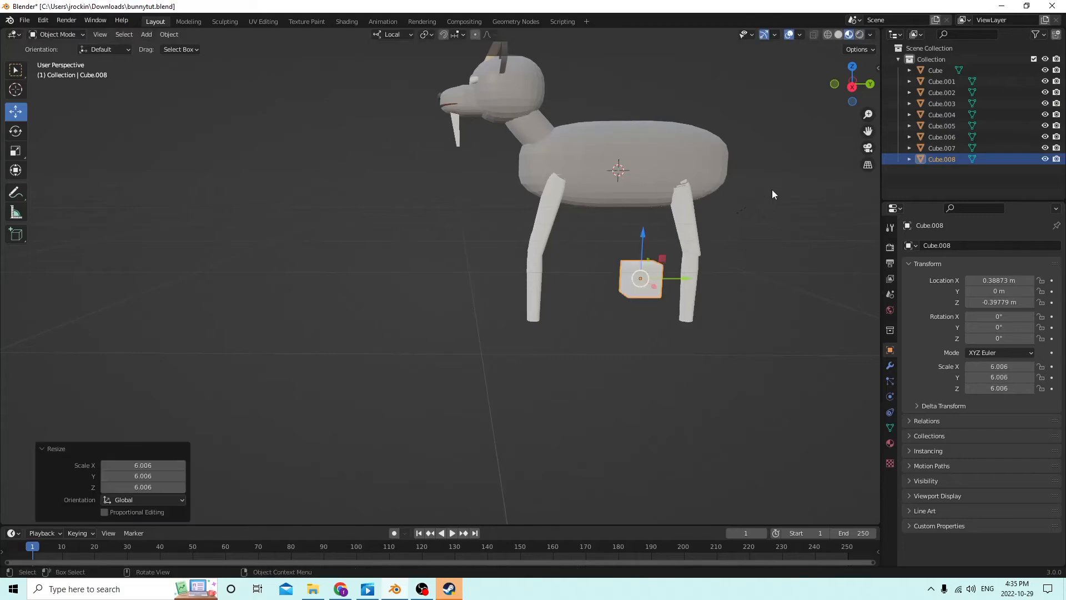
{"action": "middle_click_drag", "start_coordinate": [770, 192], "coordinate": [313, 218]}
{"action": "scroll", "coordinate": [428, 221], "scroll_direction": "up", "scroll_amount": 1}
{"action": "key", "text": "Tab"}
{"action": "middle_click_drag", "start_coordinate": [382, 292], "coordinate": [522, 304]}
{"action": "key", "text": "Tab"}
Duplicate the cube and move the copy about 0.54 m toward the head along Y
{"action": "key", "text": "shift+d"}
{"action": "key", "text": "Escape"}
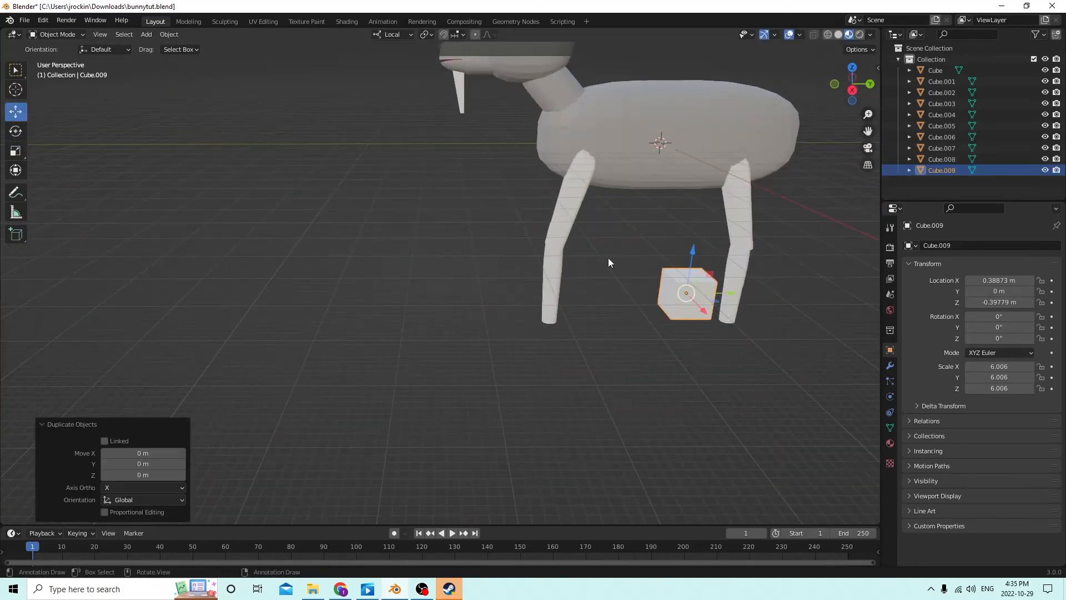
{"action": "middle_click_drag", "start_coordinate": [609, 260], "coordinate": [584, 295]}
{"action": "left_click_drag", "start_coordinate": [710, 354], "coordinate": [517, 325]}
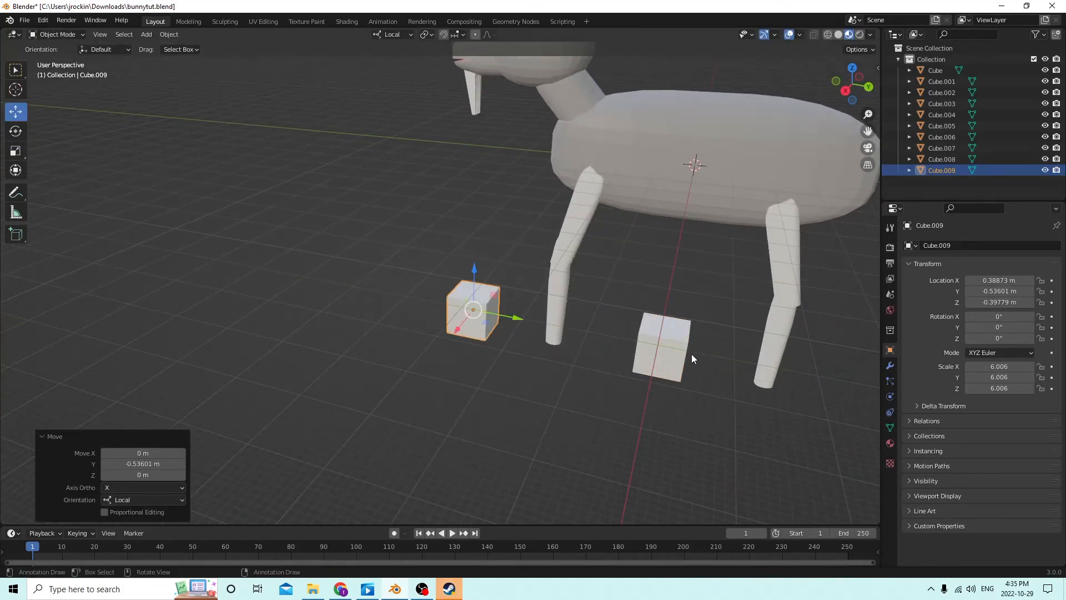
{"action": "middle_click_drag", "start_coordinate": [611, 326], "coordinate": [574, 302]}
Cut one vertical edge loop near the middle of the original cube with a slide factor of about -0.041
{"action": "left_click", "coordinate": [574, 313]}
{"action": "key", "text": "Tab"}
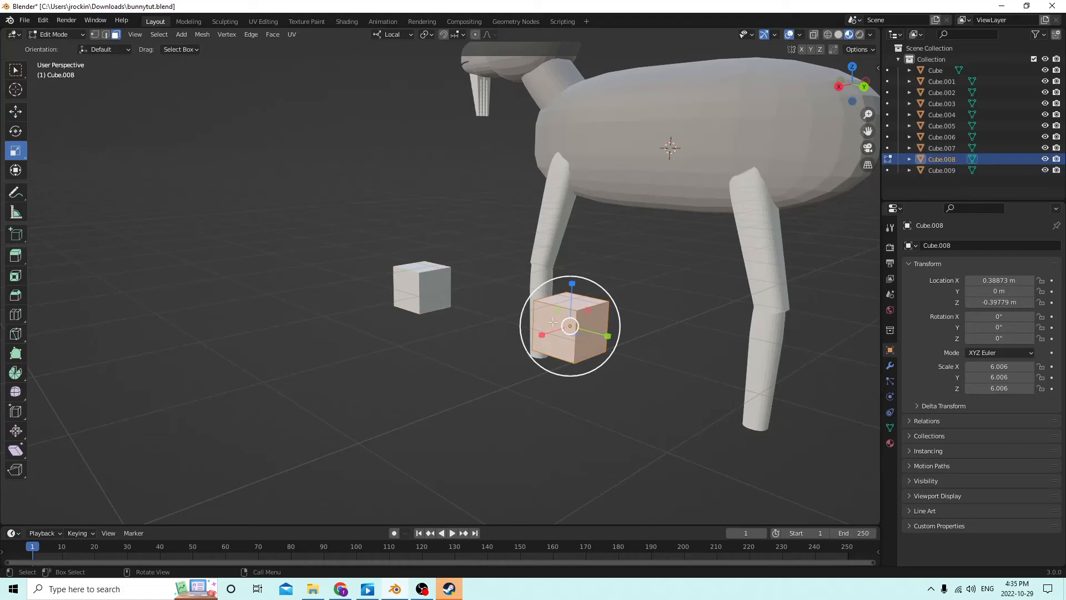
{"action": "left_click", "coordinate": [535, 318]}
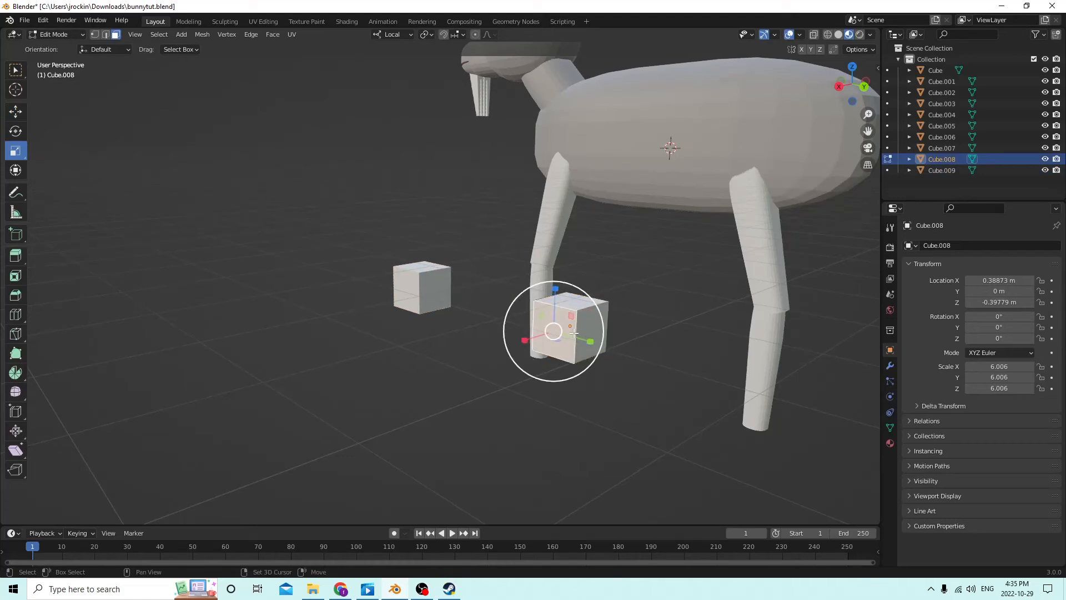
{"action": "left_click", "coordinate": [102, 35]}
{"action": "left_click", "coordinate": [524, 322]}
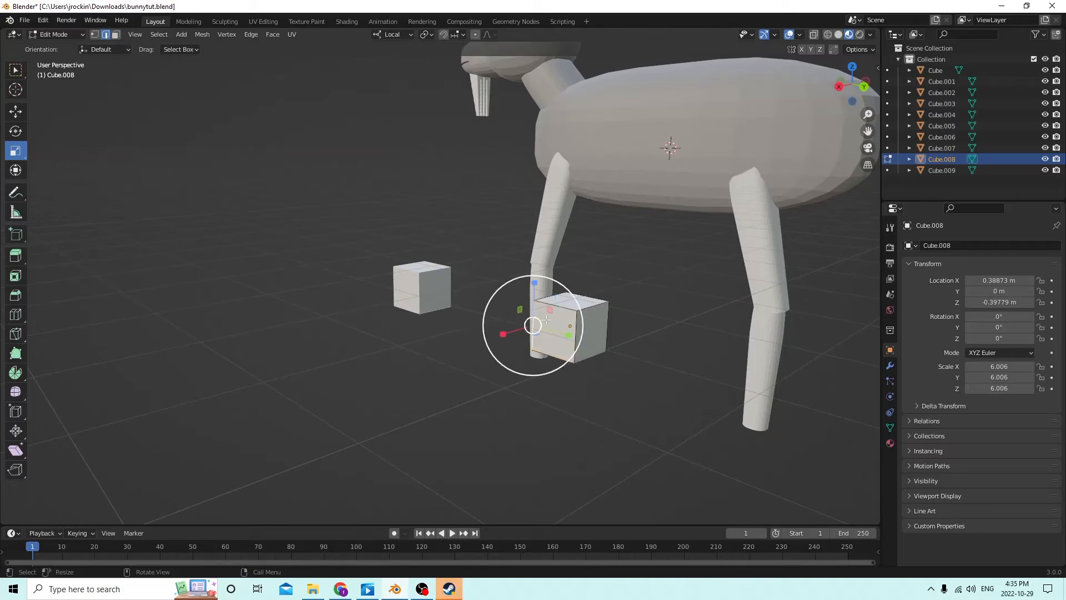
{"action": "left_click", "coordinate": [580, 333], "text": "shift"}
{"action": "middle_click_drag", "start_coordinate": [601, 315], "coordinate": [570, 326]}
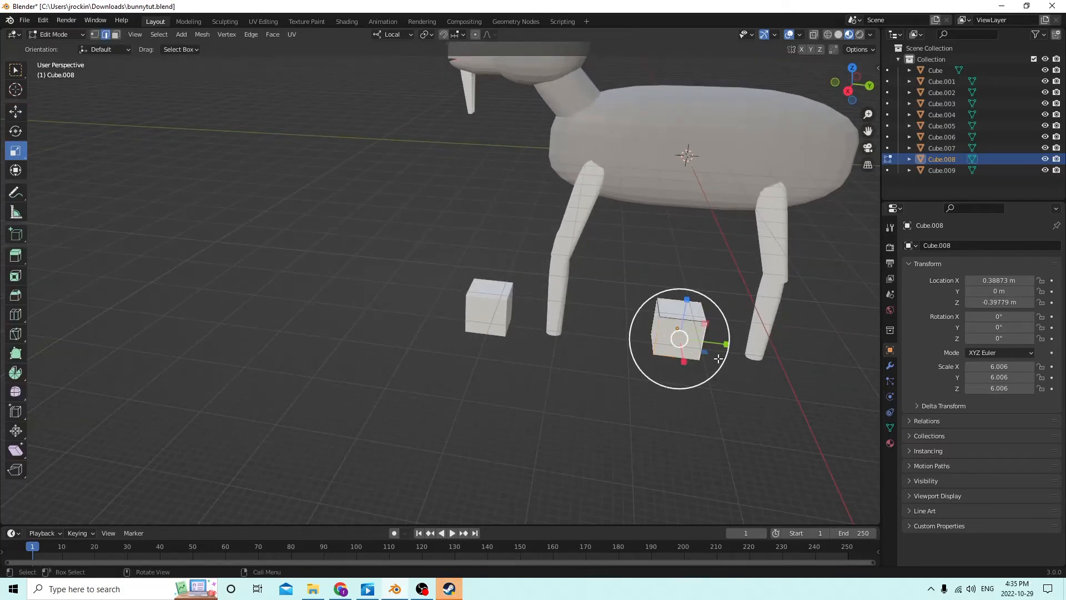
{"action": "key", "text": "ctrl+r"}
{"action": "left_click", "coordinate": [679, 352]}
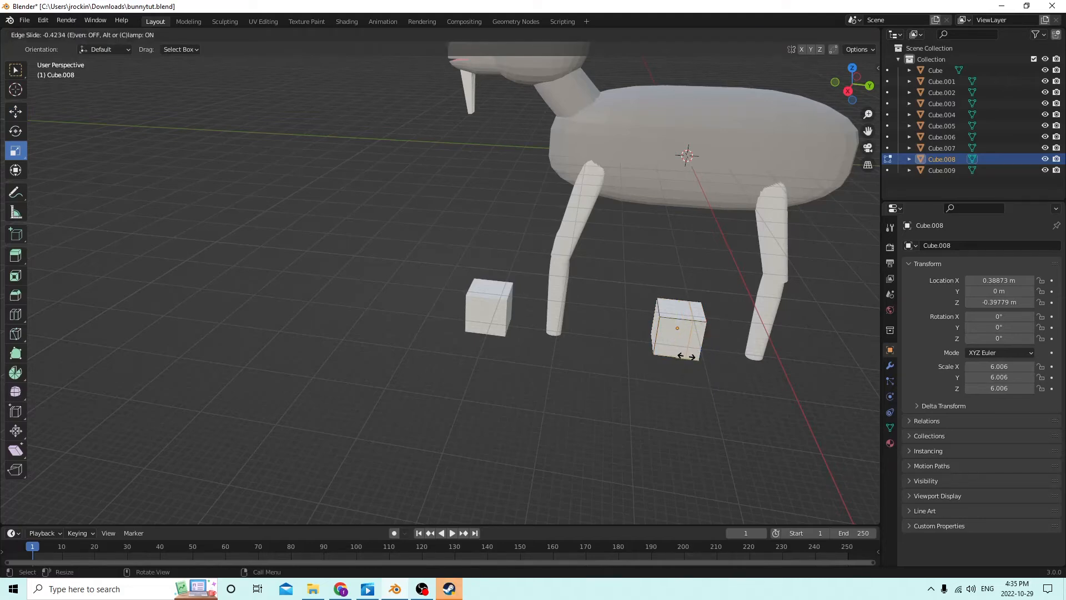
{"action": "left_click", "coordinate": [678, 356]}
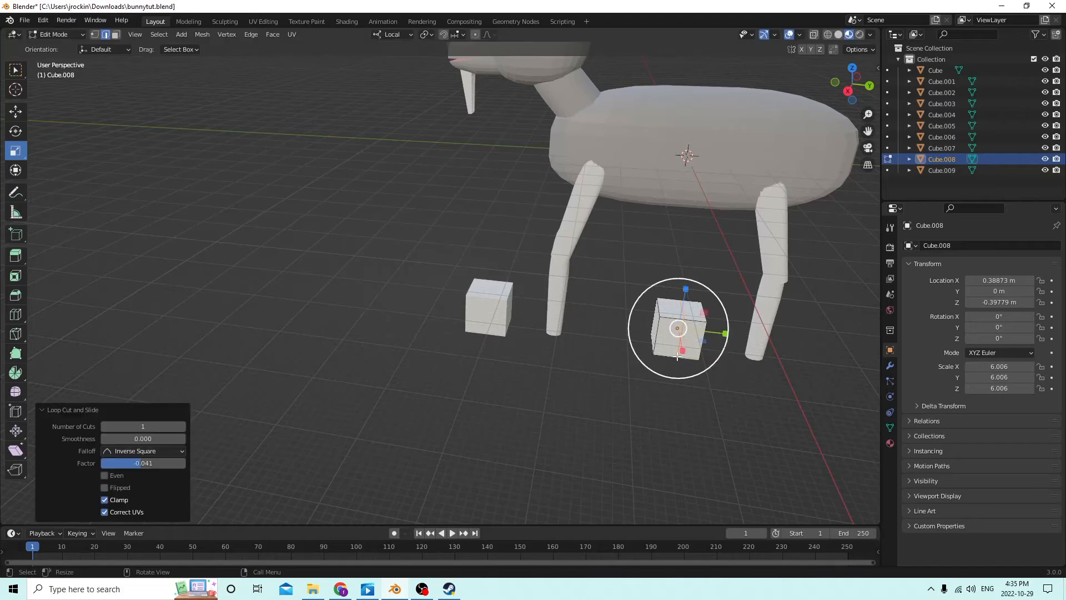
{"action": "middle_click_drag", "start_coordinate": [622, 310], "coordinate": [530, 333]}
{"action": "scroll", "coordinate": [528, 281], "scroll_direction": "up", "scroll_amount": 1}
{"action": "key", "text": "Tab"}
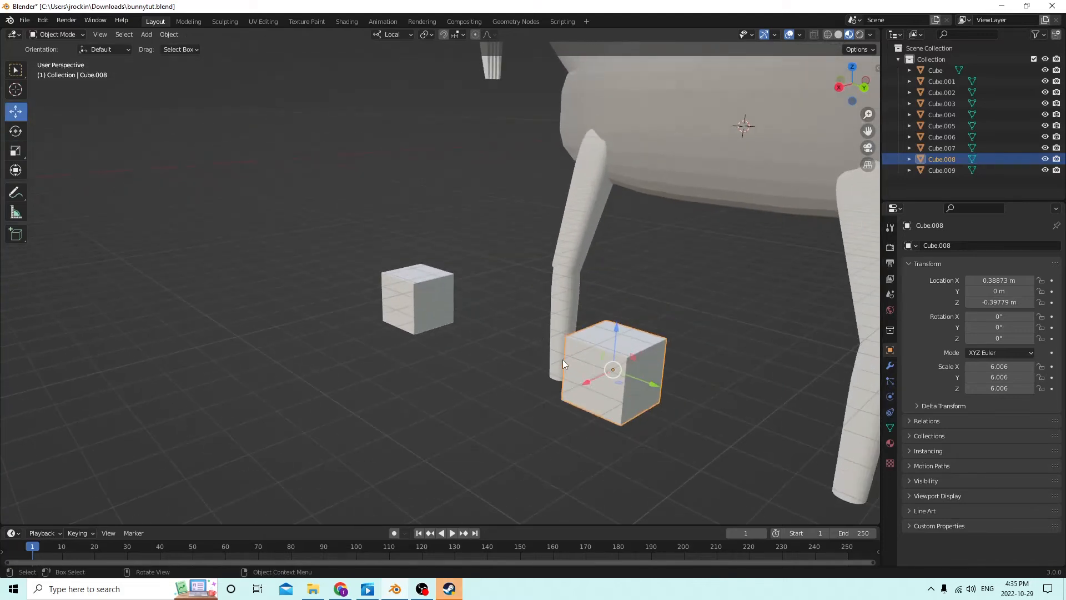
{"action": "key", "text": "Tab"}
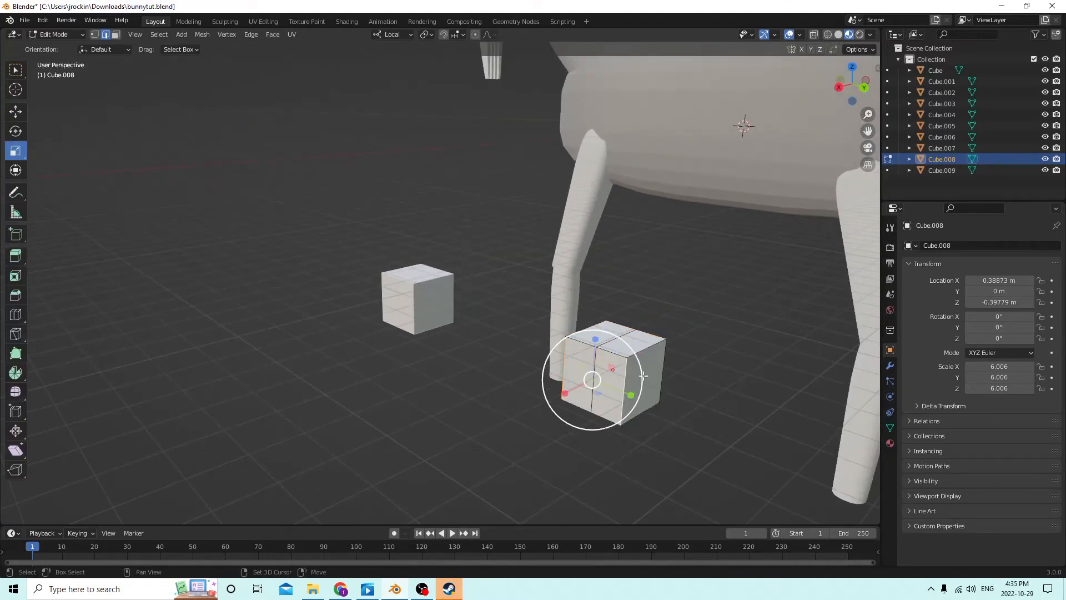
{"action": "middle_click_drag", "start_coordinate": [616, 383], "coordinate": [554, 248]}
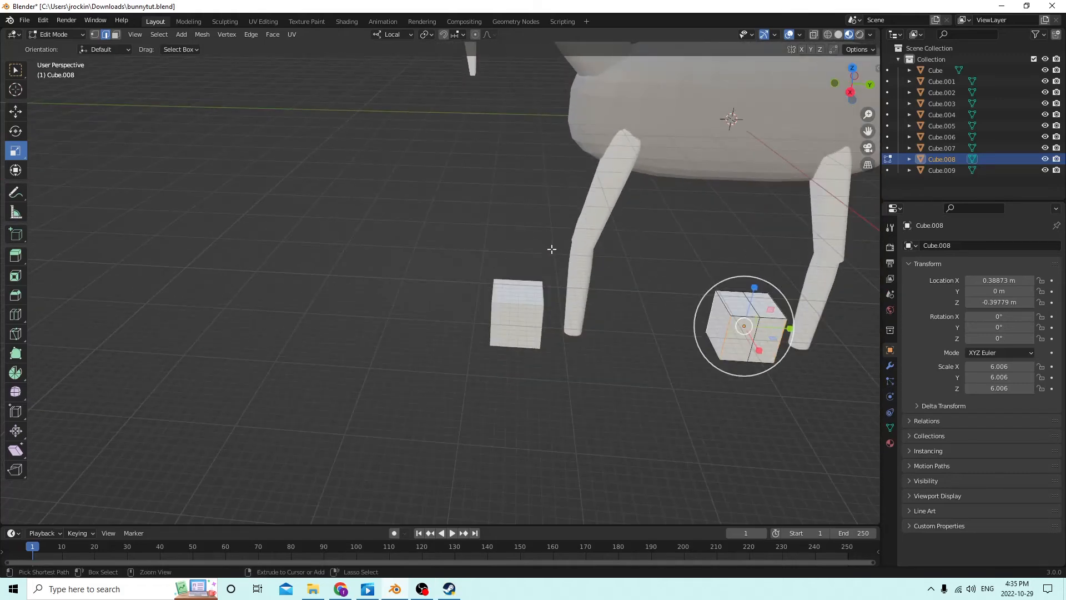
Bevel the vertical edges of the cube nearest the rear leg with 6 segments and a width of about 0.0087 m
{"action": "key", "text": "ctrl+b"}
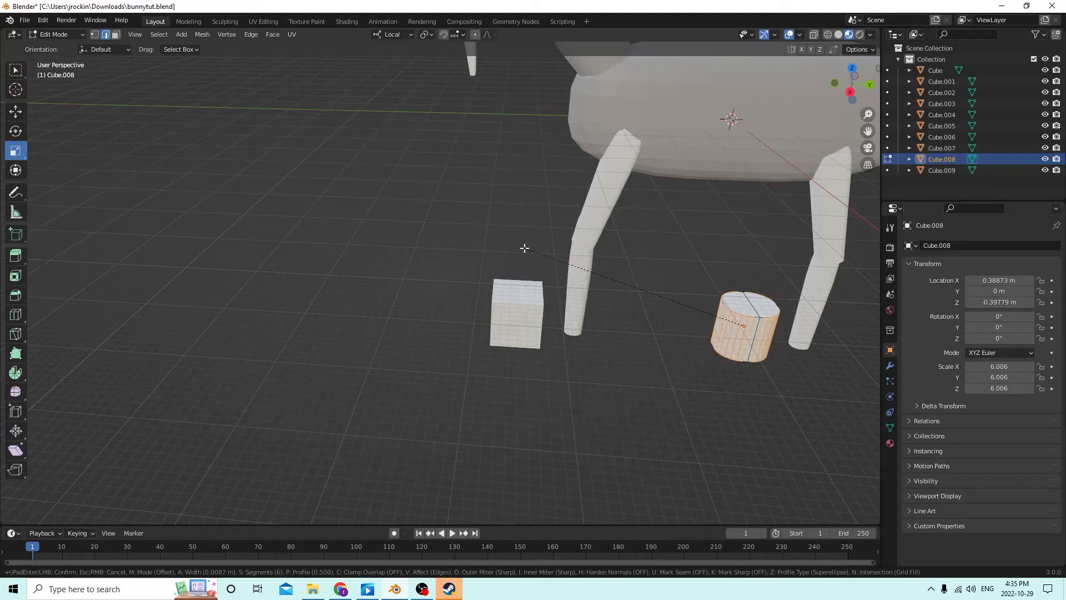
{"action": "left_click", "coordinate": [523, 248]}
{"action": "middle_click_drag", "start_coordinate": [523, 244], "coordinate": [572, 246]}
{"action": "middle_click_drag", "start_coordinate": [309, 164], "coordinate": [422, 206]}
Flatten the rounded block along its local Z axis to a scale of about 3.008
{"action": "key", "text": "Tab"}
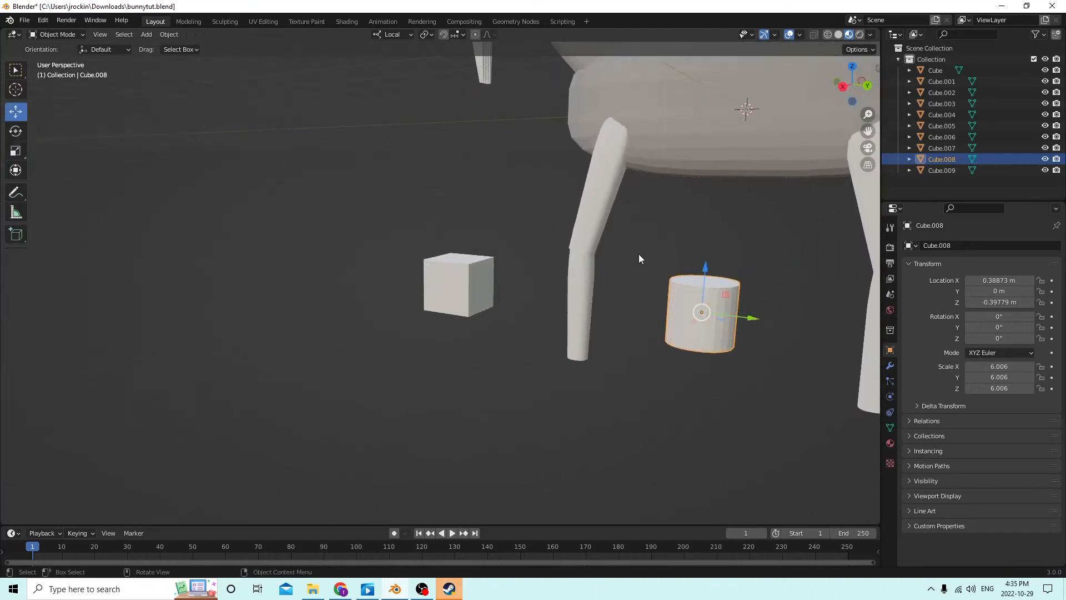
{"action": "left_click", "coordinate": [15, 152]}
{"action": "left_click_drag", "start_coordinate": [702, 268], "coordinate": [700, 294]}
Select neighbouring top rim edges at the block's head-facing end in the mesh and lower them along local Z
{"action": "key", "text": "Tab"}
{"action": "middle_click_drag", "start_coordinate": [721, 304], "coordinate": [638, 373]}
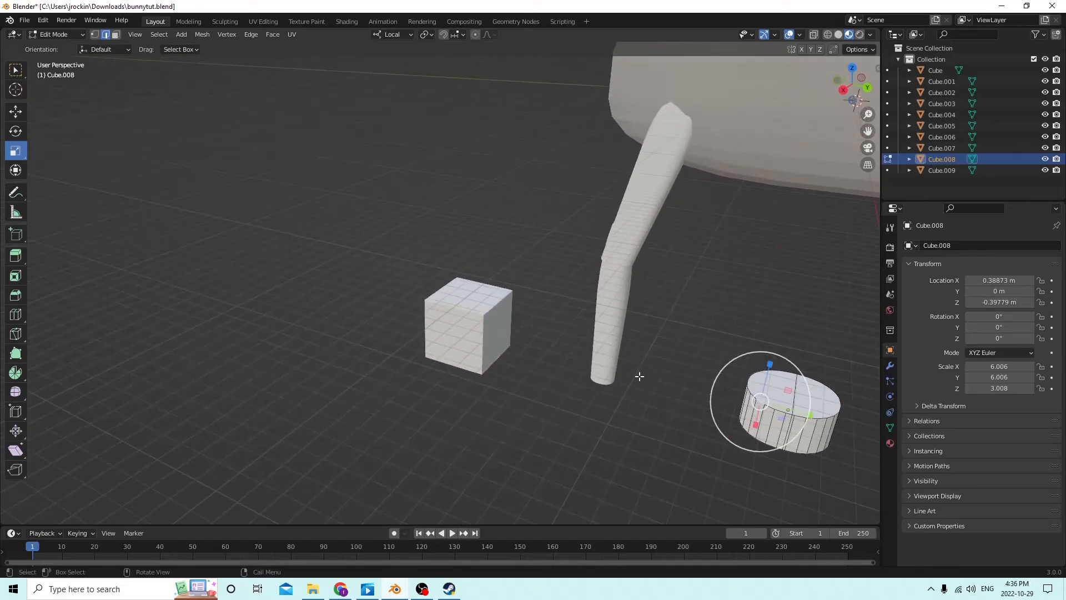
{"action": "left_click", "coordinate": [762, 371], "text": "ctrl"}
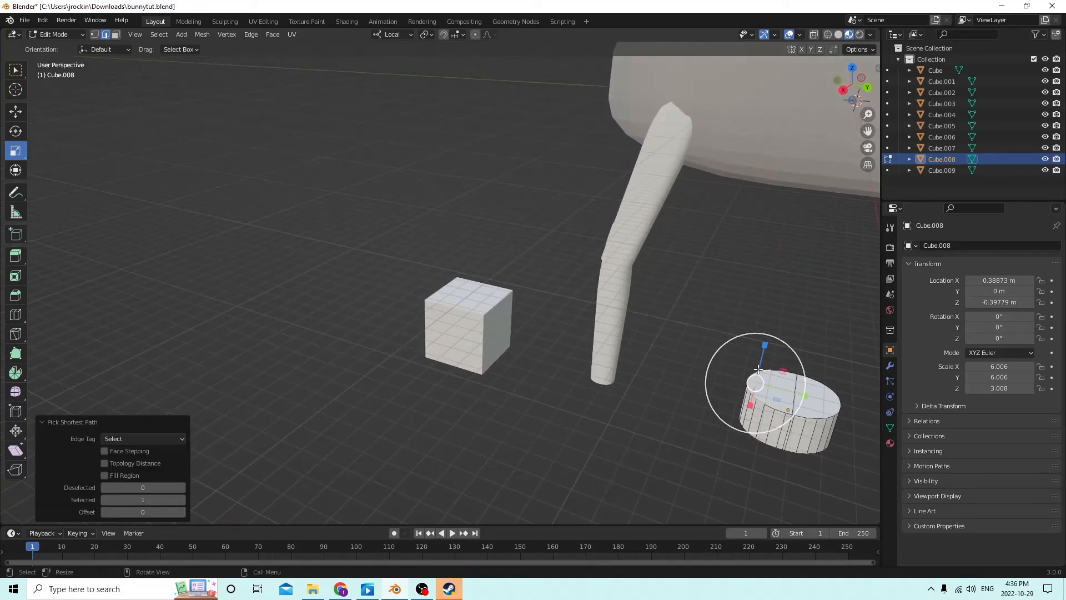
{"action": "middle_click_drag", "start_coordinate": [762, 371], "coordinate": [753, 339]}
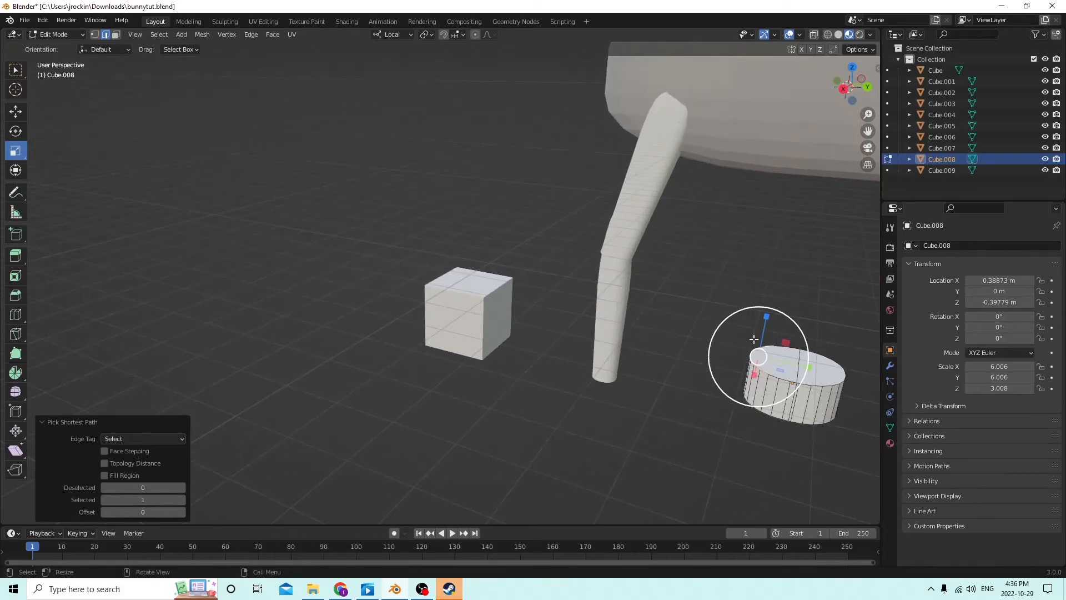
{"action": "left_click", "coordinate": [10, 111]}
{"action": "left_click_drag", "start_coordinate": [766, 322], "coordinate": [755, 325]}
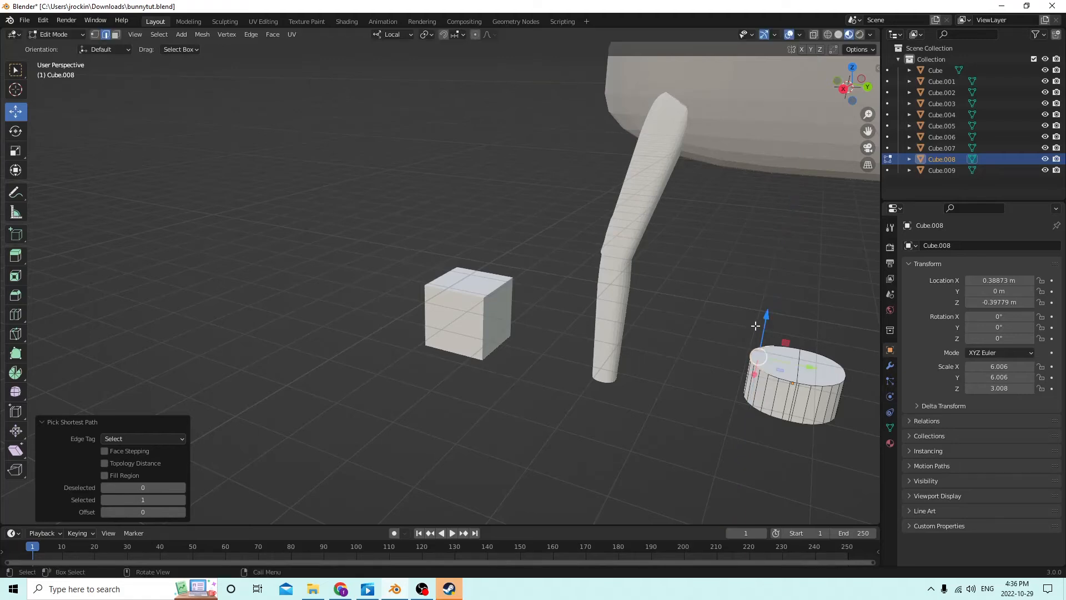
{"action": "left_click", "coordinate": [775, 377], "text": "shift"}
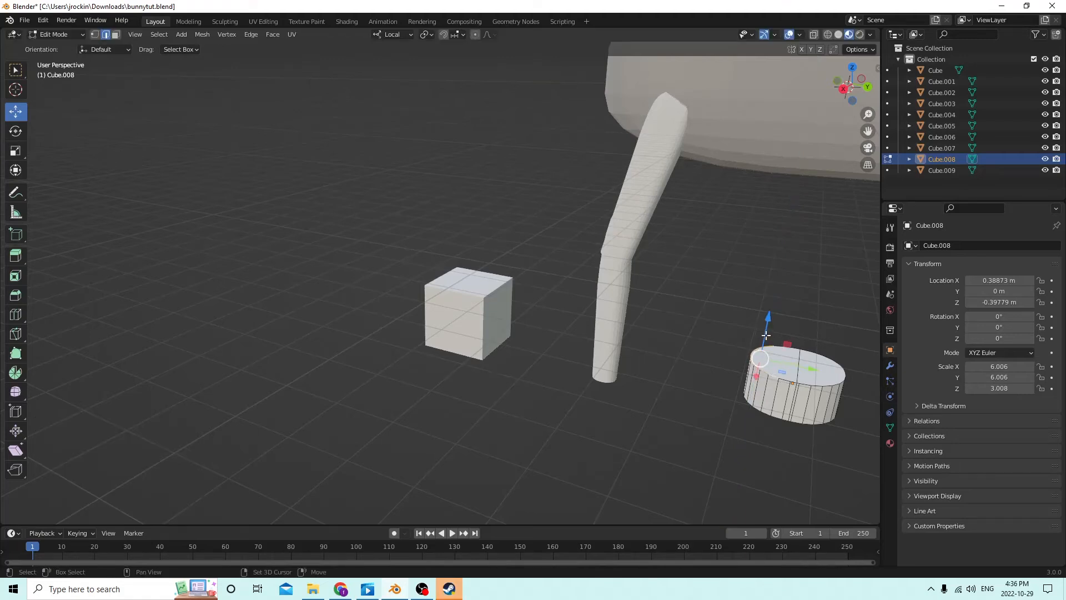
{"action": "left_click_drag", "start_coordinate": [771, 318], "coordinate": [771, 324]}
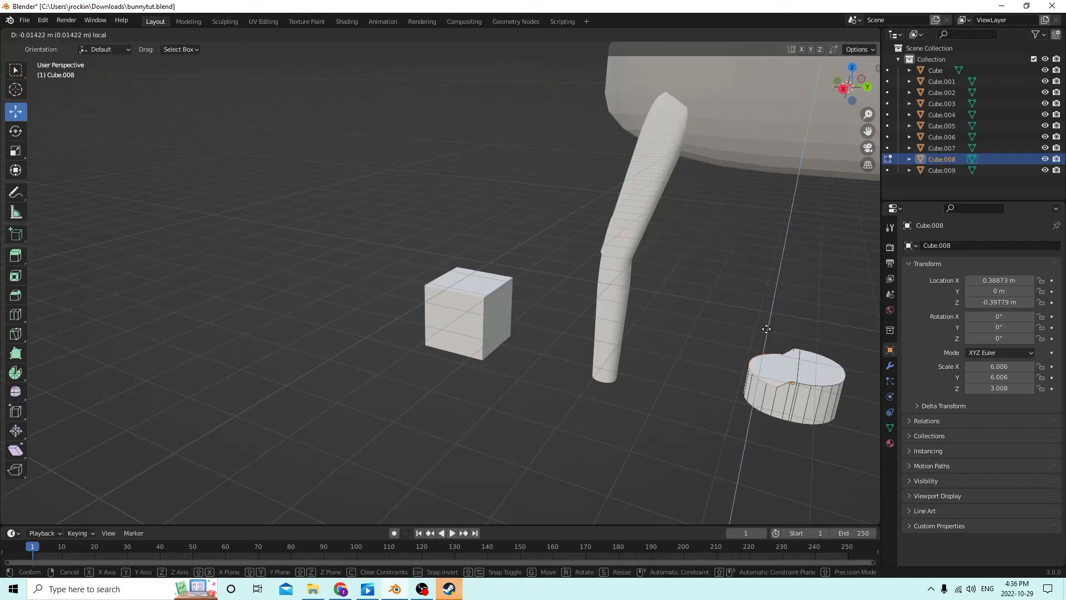
{"action": "left_click_drag", "start_coordinate": [764, 331], "coordinate": [771, 322]}
Lower the outermost top edge at the block's head-facing end by about 0.0083 m to slope the hoof, and finish mesh editing
{"action": "left_click", "coordinate": [764, 375]}
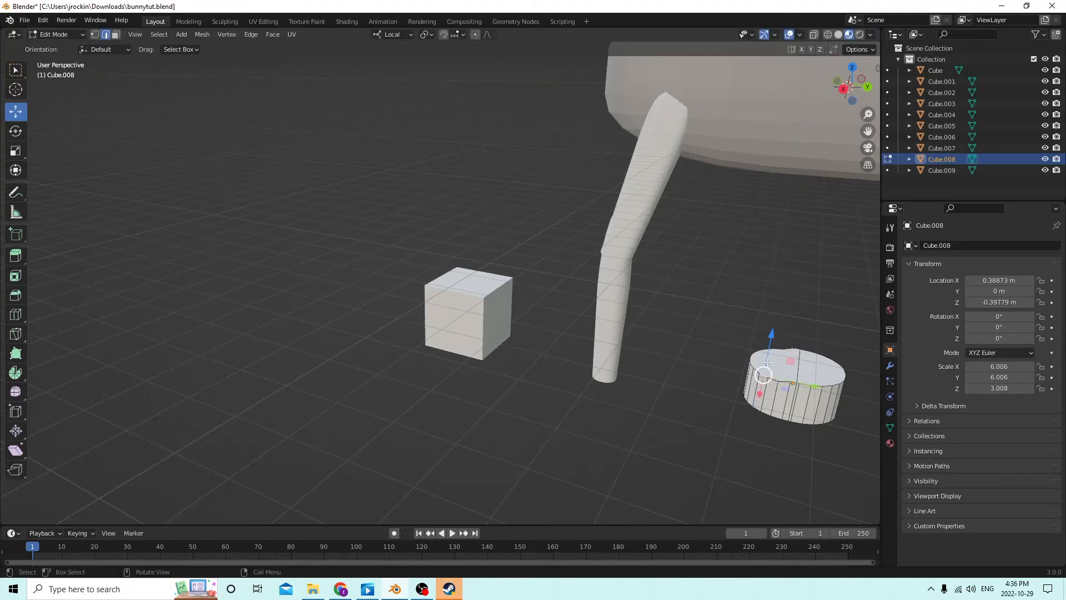
{"action": "left_click", "coordinate": [758, 377], "text": "ctrl"}
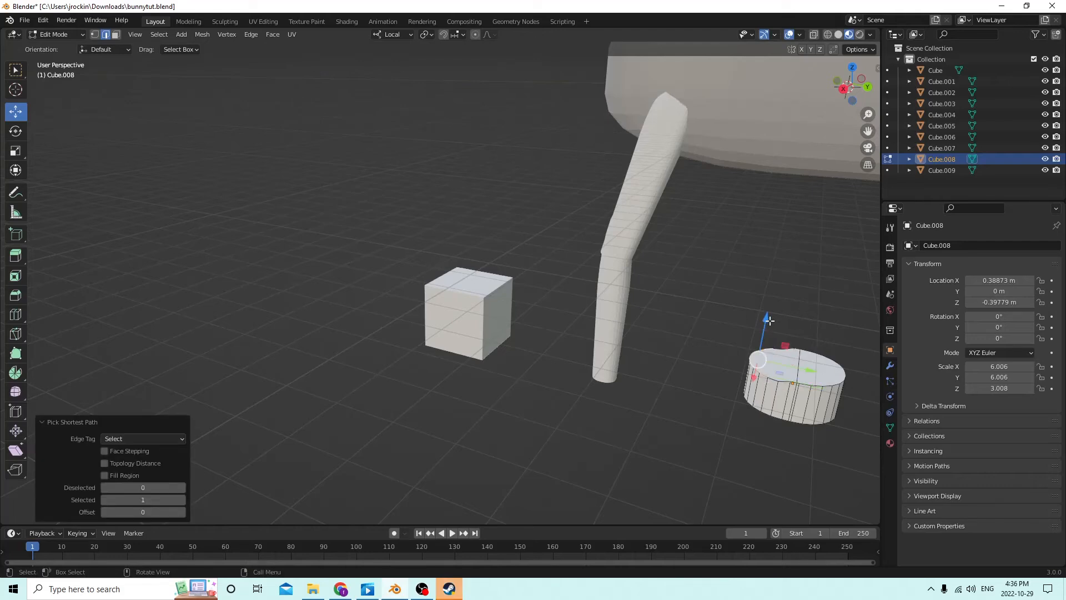
{"action": "left_click_drag", "start_coordinate": [769, 321], "coordinate": [768, 328]}
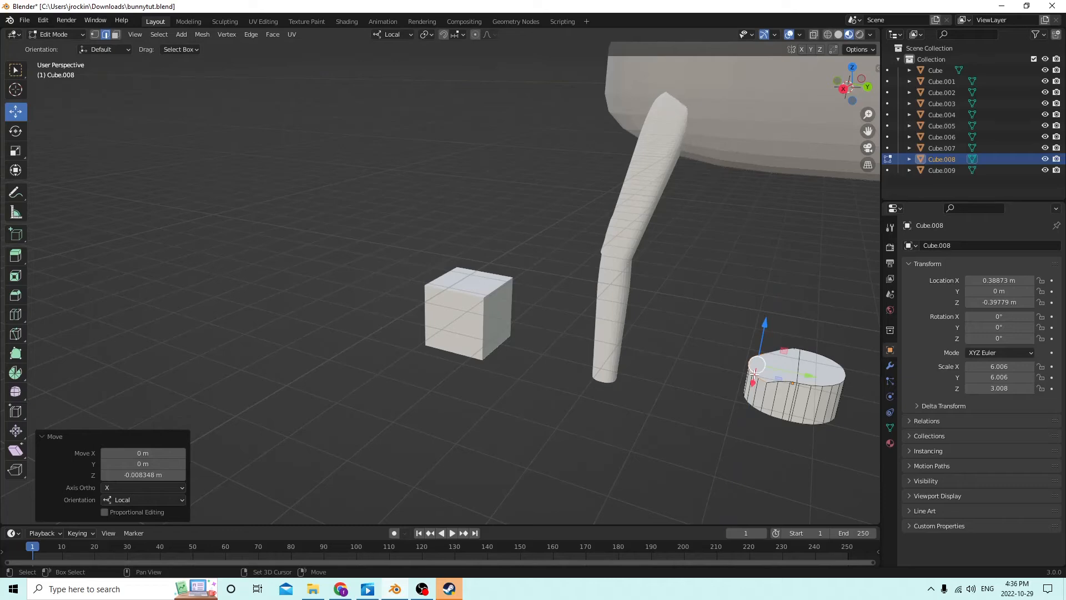
{"action": "scroll", "coordinate": [768, 352], "scroll_direction": "up", "scroll_amount": 2}
{"action": "scroll", "coordinate": [768, 352], "scroll_direction": "down", "scroll_amount": 6}
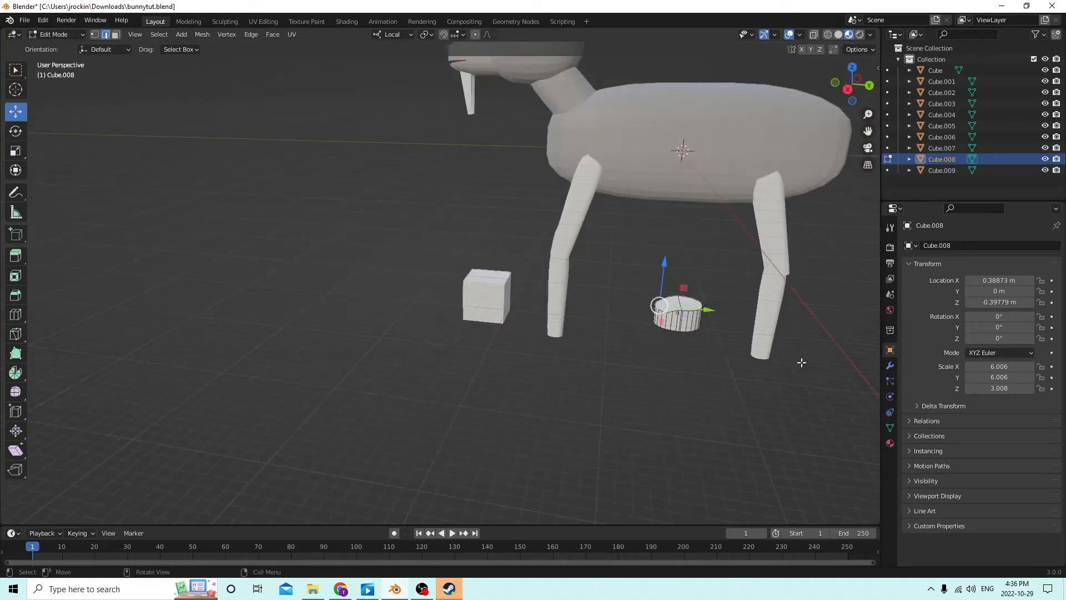
{"action": "key", "text": "Tab"}
Narrow the hoof to an X scale of about 4.364 and flatten it to a Z scale of about 2.373
{"action": "middle_click_drag", "start_coordinate": [802, 362], "coordinate": [669, 251]}
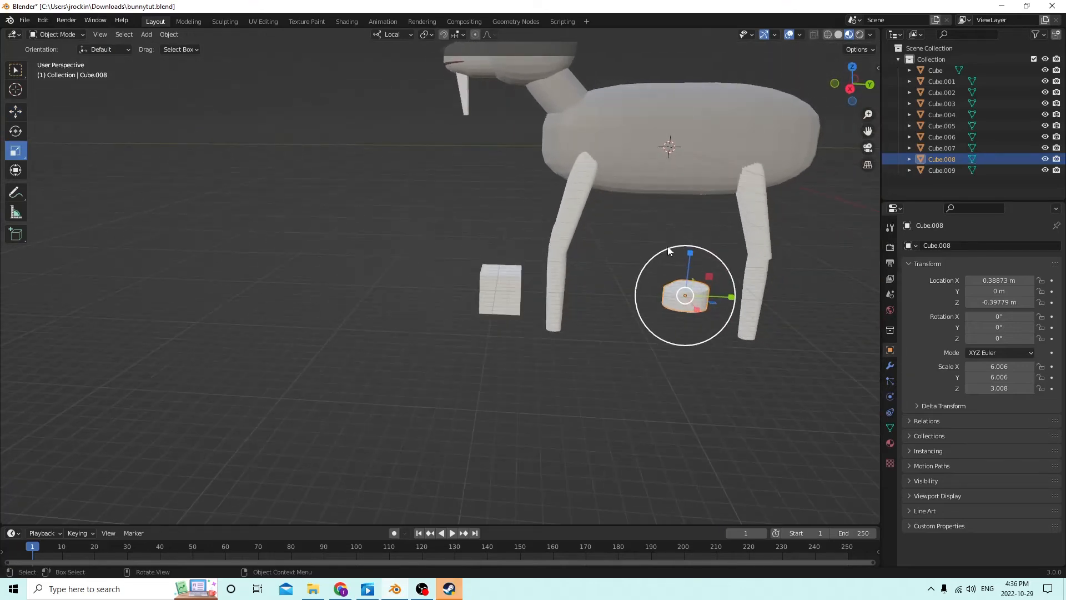
{"action": "middle_click_drag", "start_coordinate": [470, 235], "coordinate": [599, 274]}
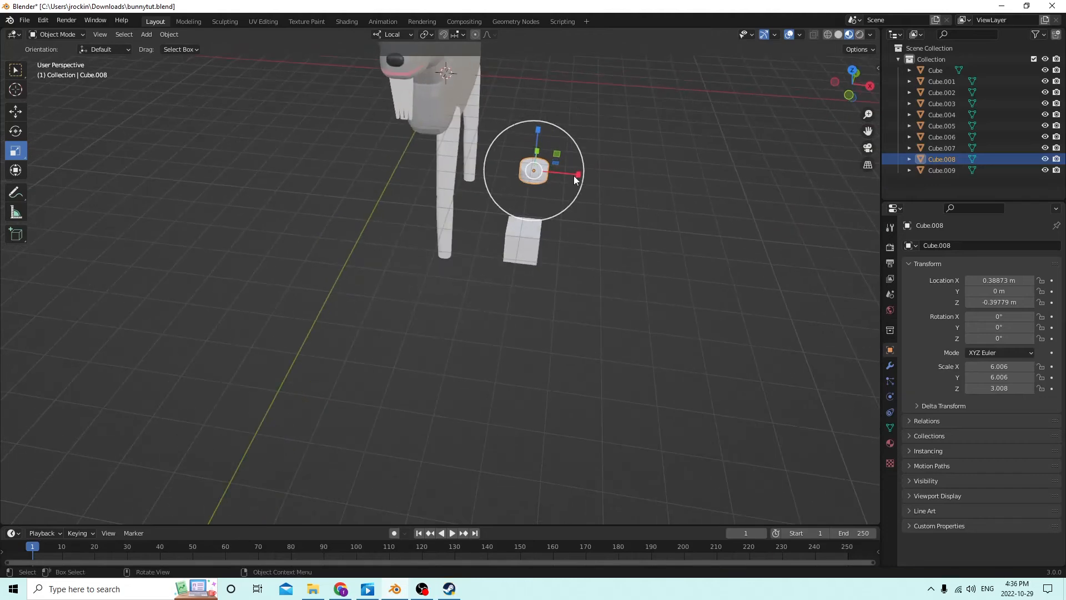
{"action": "left_click_drag", "start_coordinate": [574, 175], "coordinate": [562, 173]}
{"action": "middle_click_drag", "start_coordinate": [562, 172], "coordinate": [419, 131]}
{"action": "left_click_drag", "start_coordinate": [675, 244], "coordinate": [676, 254]}
{"action": "middle_click_drag", "start_coordinate": [658, 252], "coordinate": [647, 261]}
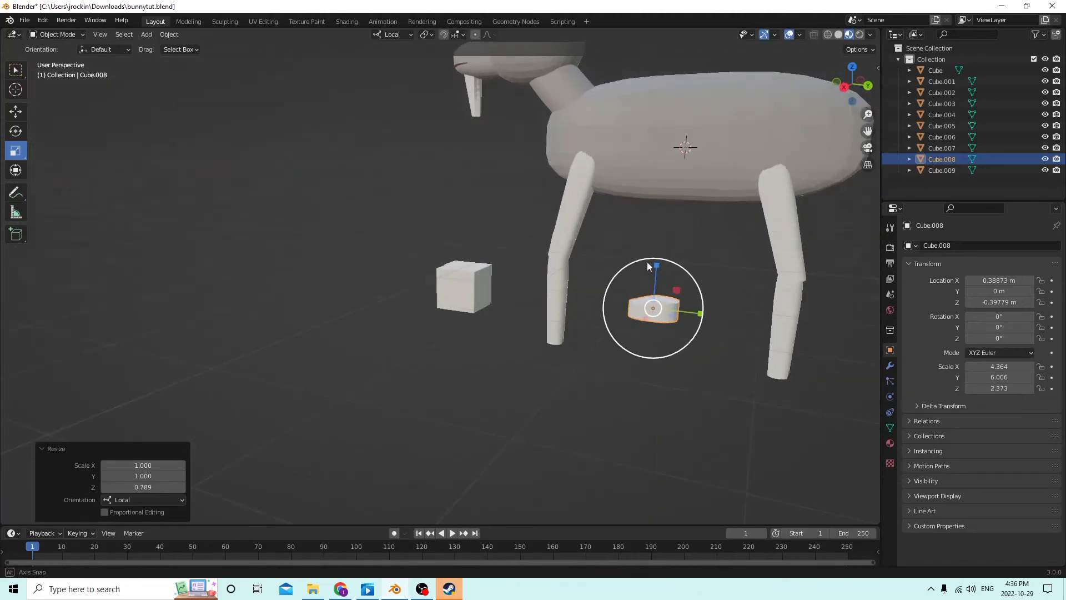
Move the hoof beneath the rear leg, to about X 0.064 m, Y 0.269 m and Z -0.708 m
{"action": "left_click", "coordinate": [16, 111]}
{"action": "middle_click_drag", "start_coordinate": [222, 183], "coordinate": [253, 197]}
{"action": "left_click_drag", "start_coordinate": [382, 225], "coordinate": [407, 311]}
{"action": "left_click_drag", "start_coordinate": [335, 364], "coordinate": [444, 364]}
{"action": "middle_click_drag", "start_coordinate": [444, 364], "coordinate": [300, 414]}
{"action": "left_click_drag", "start_coordinate": [268, 443], "coordinate": [217, 464]}
{"action": "middle_click_drag", "start_coordinate": [292, 410], "coordinate": [343, 421]}
{"action": "left_click_drag", "start_coordinate": [326, 466], "coordinate": [307, 481]}
{"action": "middle_click_drag", "start_coordinate": [312, 465], "coordinate": [346, 459]}
{"action": "left_click_drag", "start_coordinate": [385, 461], "coordinate": [374, 442]}
{"action": "middle_click_drag", "start_coordinate": [374, 442], "coordinate": [733, 387]}
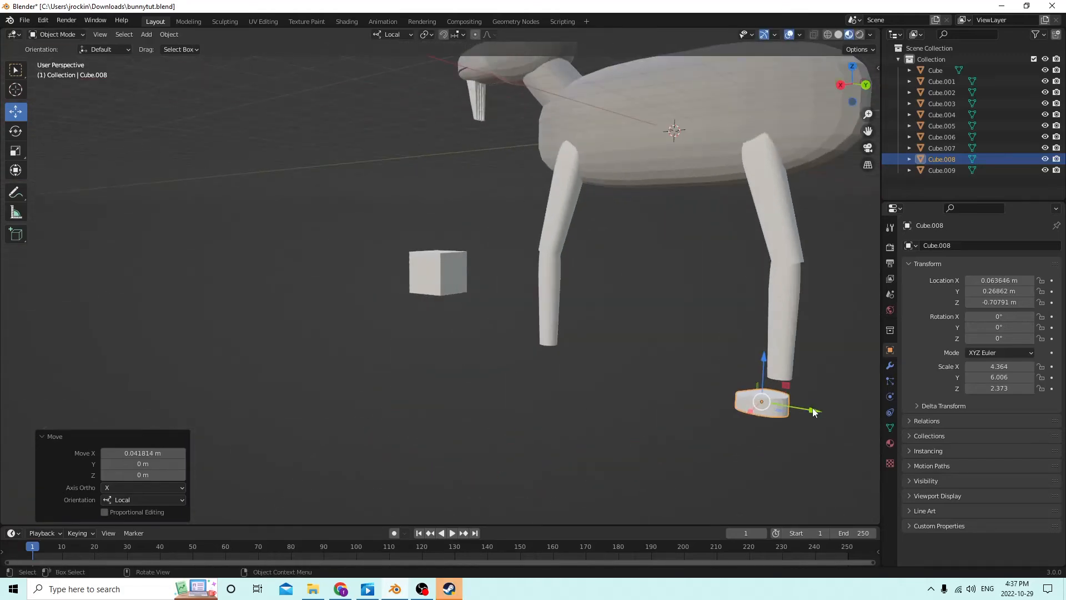
Raise the rear hoof to about Z -0.698 m and shift it along Y to about 0.282 m
{"action": "mouse_move", "coordinate": [764, 362]}
{"action": "left_mouse_down"}
{"action": "mouse_move", "coordinate": [765, 347]}
{"action": "mouse_move", "coordinate": [766, 358]}
{"action": "left_mouse_up"}
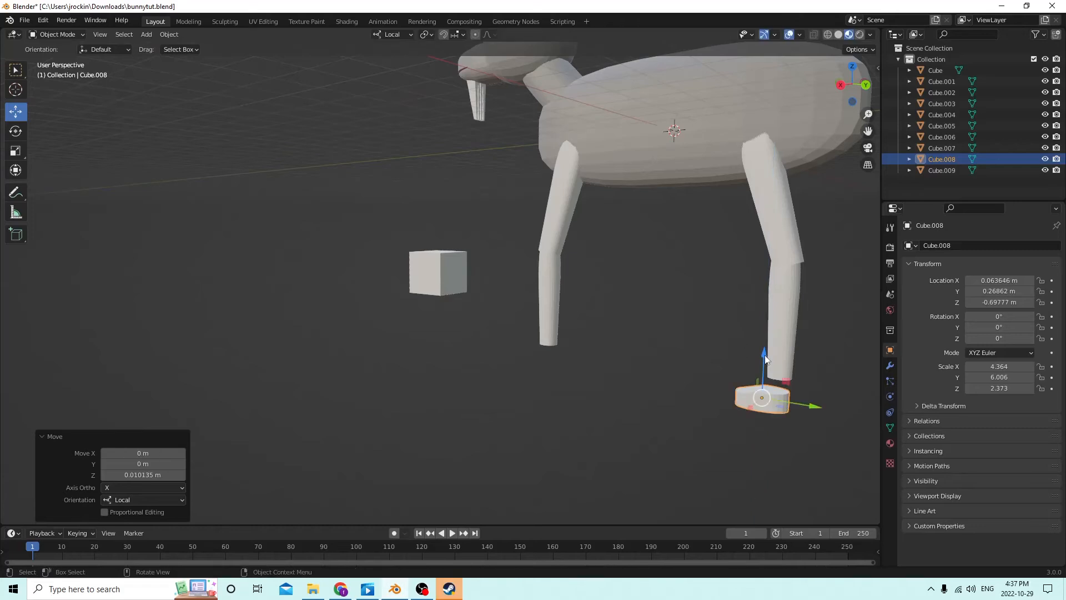
{"action": "left_click_drag", "start_coordinate": [806, 409], "coordinate": [823, 409]}
{"action": "middle_click_drag", "start_coordinate": [823, 409], "coordinate": [783, 341]}
Duplicate the rear hoof in place and move the copy along Y to sit beneath the front leg
{"action": "left_click", "coordinate": [737, 306]}
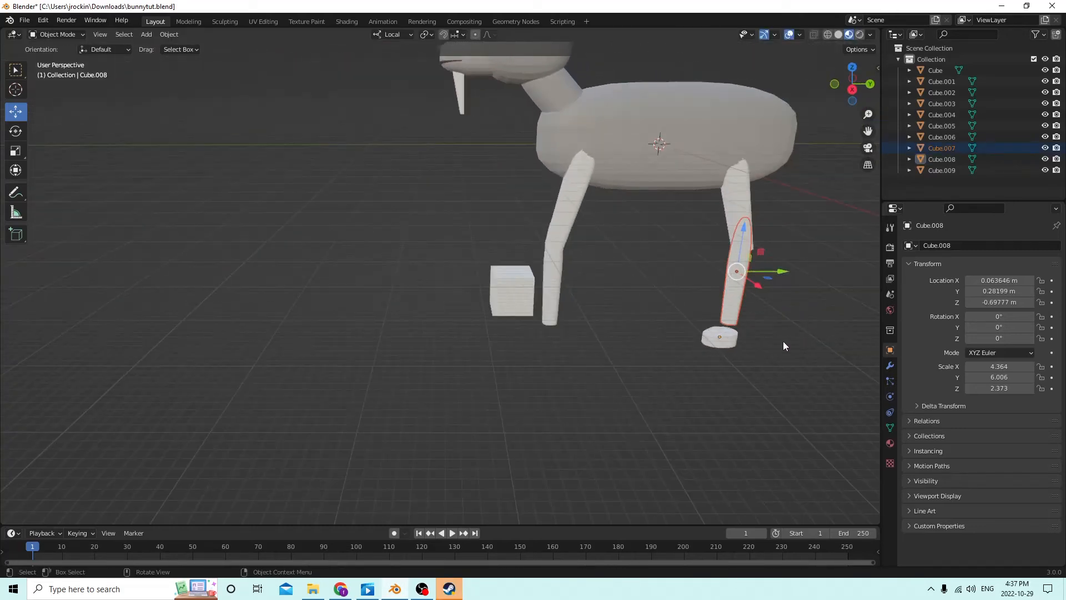
{"action": "left_click", "coordinate": [716, 344]}
{"action": "middle_click_drag", "start_coordinate": [716, 344], "coordinate": [691, 338]}
{"action": "key", "text": "shift+d"}
{"action": "key", "text": "Escape"}
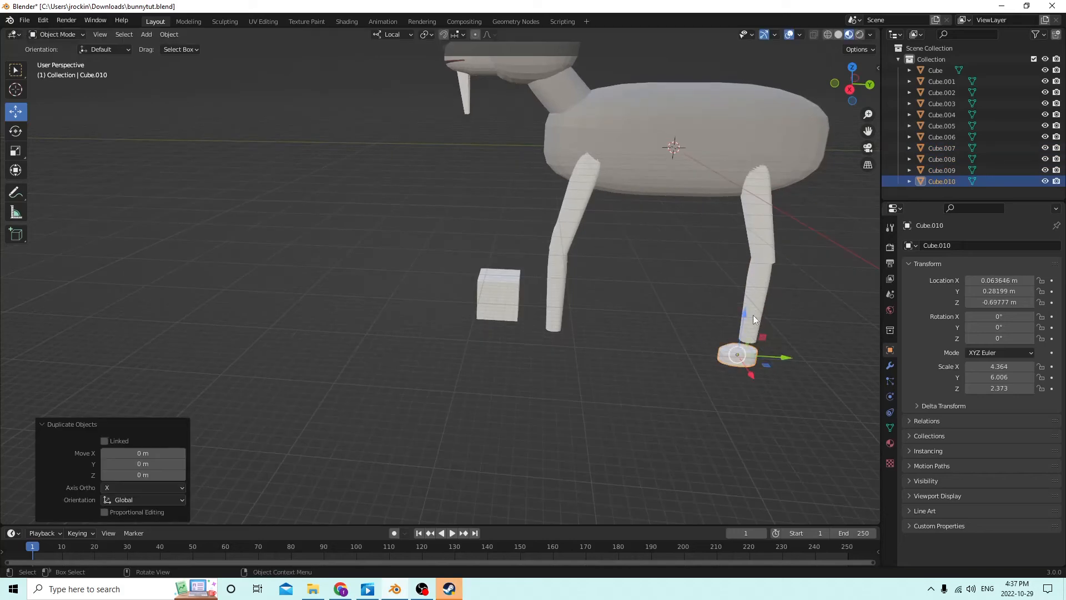
{"action": "left_click_drag", "start_coordinate": [782, 358], "coordinate": [593, 342]}
Lower the rear lower leg segment about 0.040 m along Z so that it meets its hoof
{"action": "middle_click_drag", "start_coordinate": [591, 337], "coordinate": [510, 238]}
{"action": "left_click", "coordinate": [513, 220]}
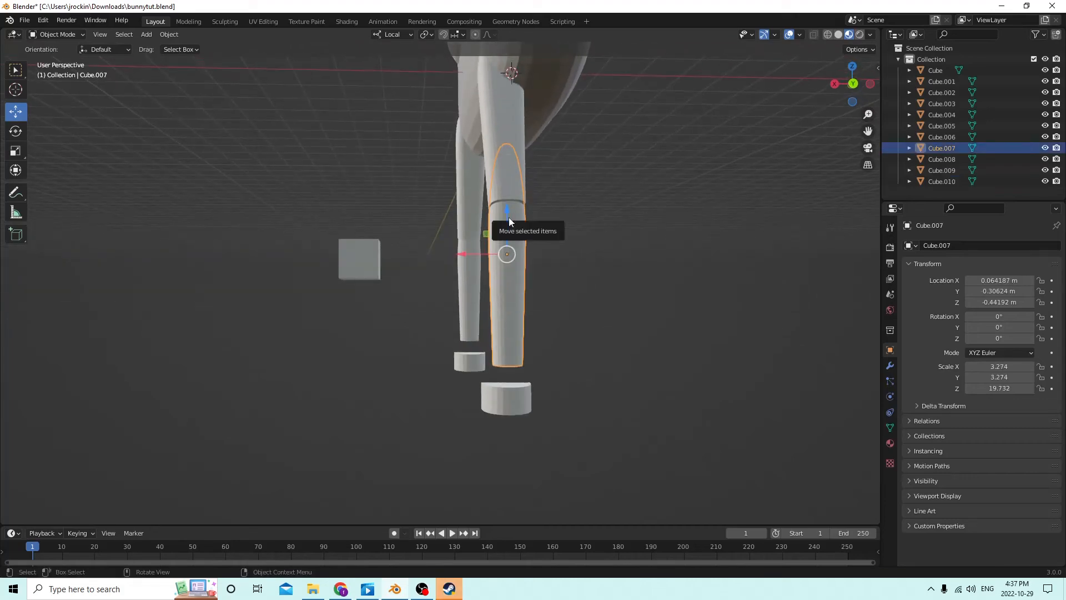
{"action": "left_click_drag", "start_coordinate": [505, 211], "coordinate": [507, 234]}
{"action": "middle_click_drag", "start_coordinate": [507, 234], "coordinate": [559, 263]}
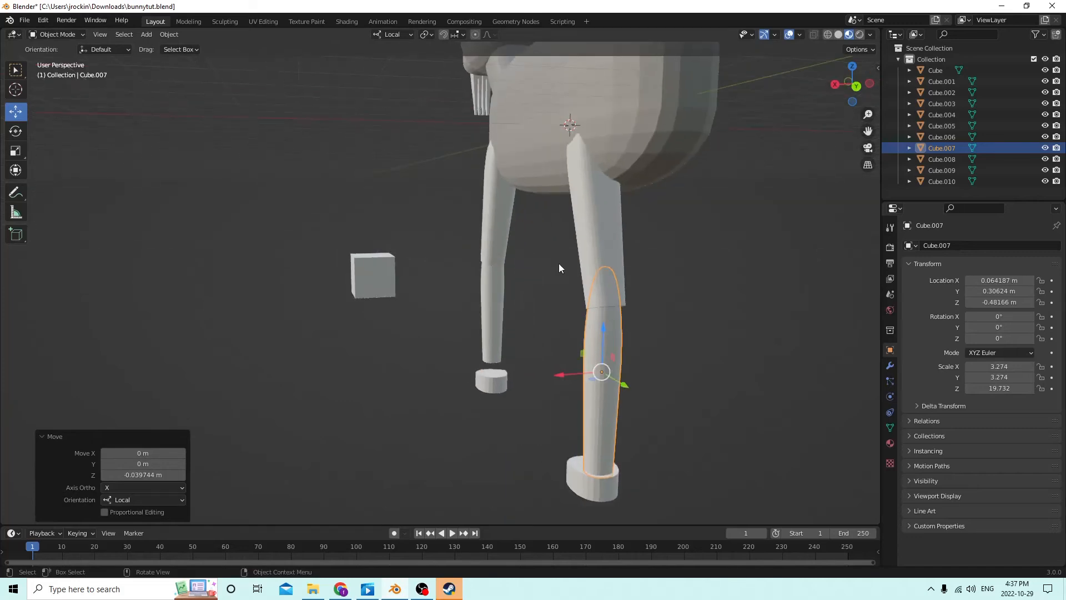
Select the band of faces just below the knee on the rear lower leg's mesh, delete those faces, and finish mesh editing
{"action": "key", "text": "Tab"}
{"action": "left_click_drag", "start_coordinate": [714, 293], "coordinate": [571, 325]}
{"action": "middle_click_drag", "start_coordinate": [560, 316], "coordinate": [586, 301]}
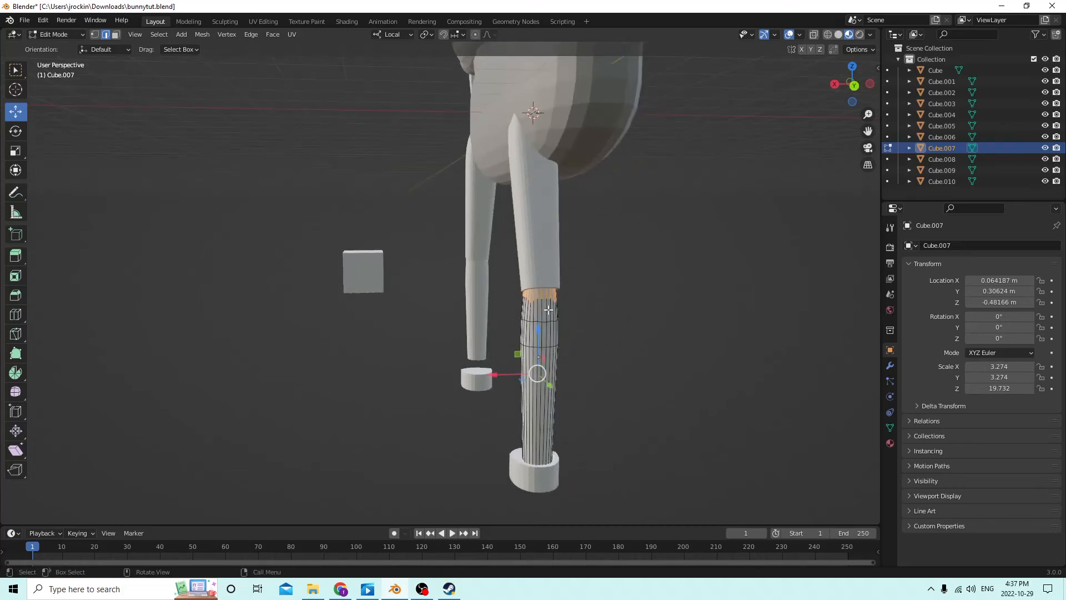
{"action": "left_click_drag", "start_coordinate": [591, 296], "coordinate": [547, 305]}
{"action": "middle_click_drag", "start_coordinate": [547, 306], "coordinate": [165, 266]}
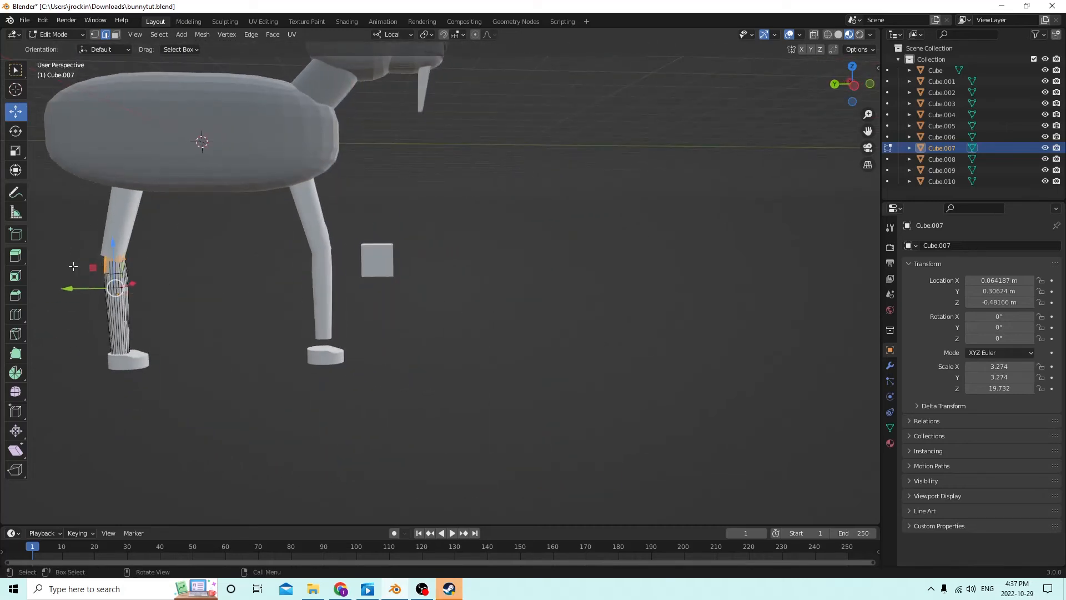
{"action": "middle_click_drag", "start_coordinate": [91, 260], "coordinate": [583, 273]}
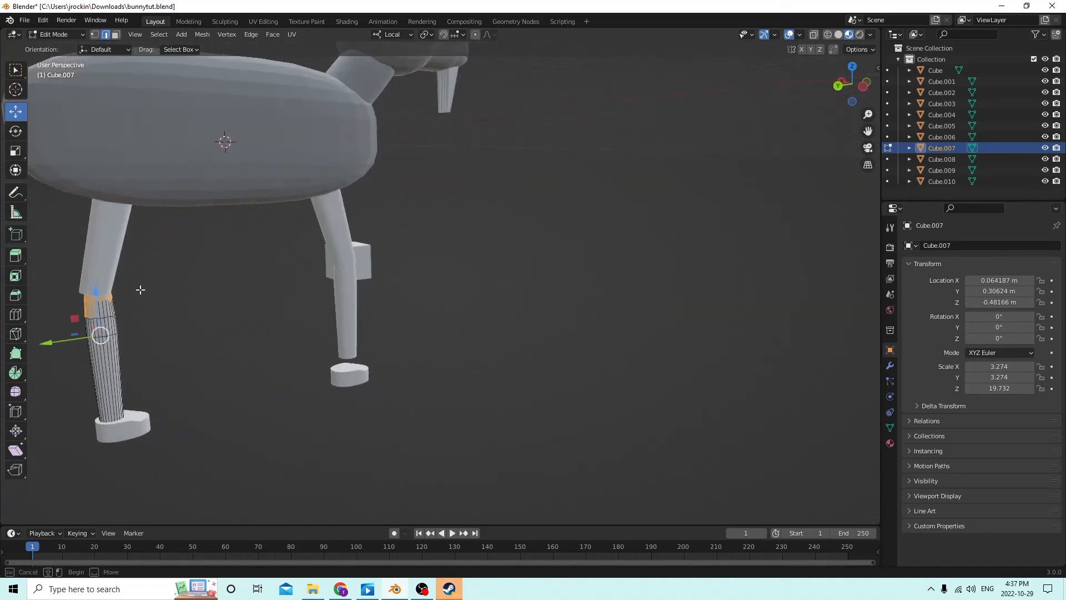
{"action": "middle_click_drag", "start_coordinate": [98, 303], "coordinate": [272, 309]}
{"action": "key", "text": "b"}
{"action": "left_click_drag", "start_coordinate": [794, 285], "coordinate": [792, 283]}
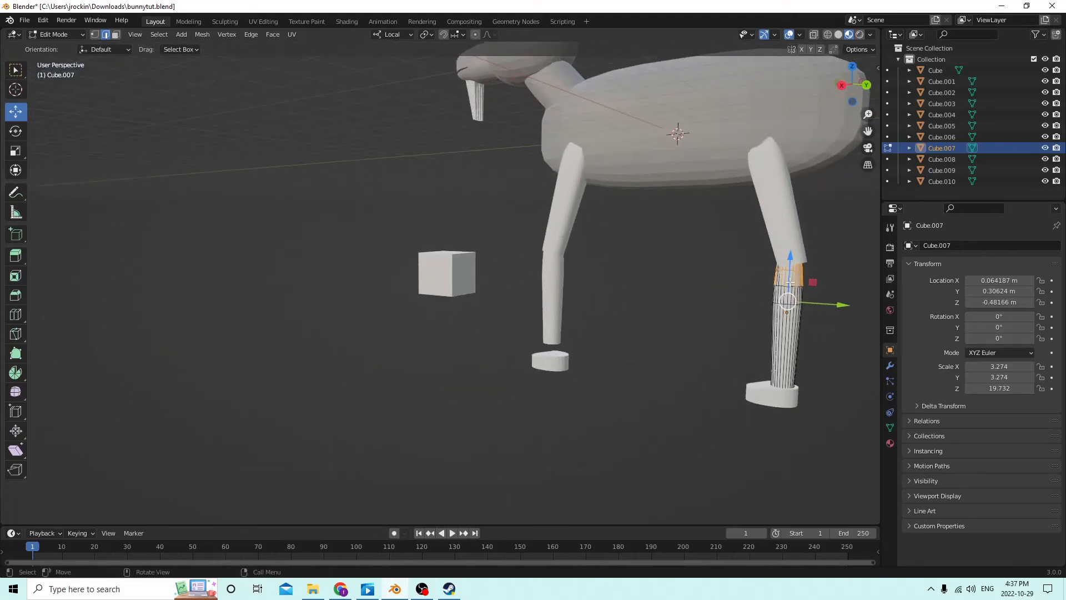
{"action": "middle_click_drag", "start_coordinate": [792, 283], "coordinate": [692, 298]}
{"action": "scroll", "coordinate": [785, 294], "scroll_direction": "up", "scroll_amount": 1}
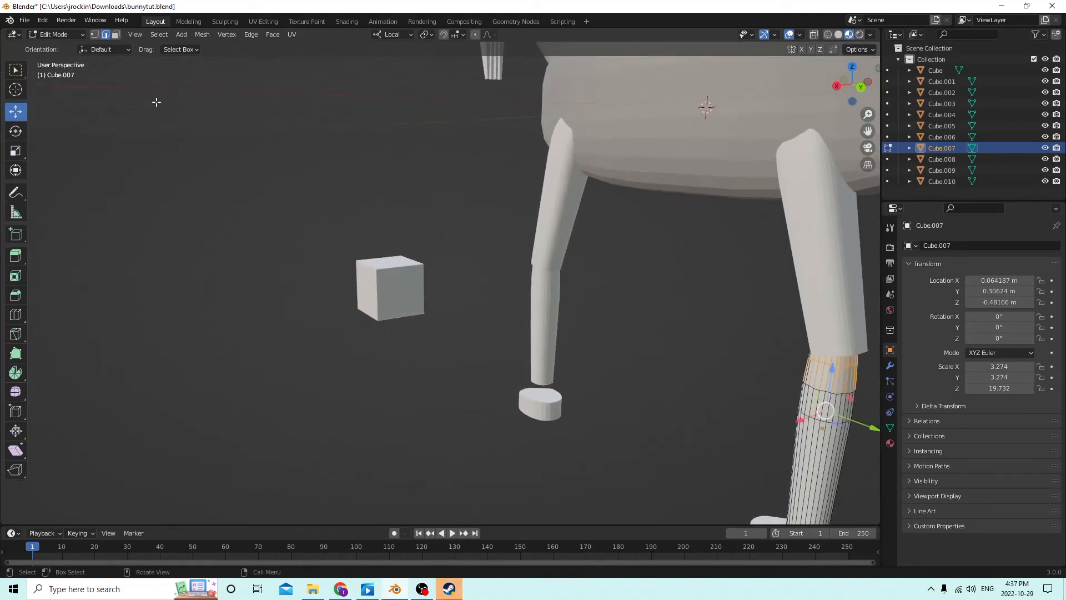
{"action": "left_click", "coordinate": [115, 34]}
{"action": "middle_click_drag", "start_coordinate": [390, 194], "coordinate": [555, 247]}
{"action": "left_click_drag", "start_coordinate": [867, 132], "coordinate": [857, 135]}
{"action": "middle_click_drag", "start_coordinate": [795, 145], "coordinate": [859, 164]}
{"action": "scroll", "coordinate": [859, 163], "scroll_direction": "up", "scroll_amount": 2}
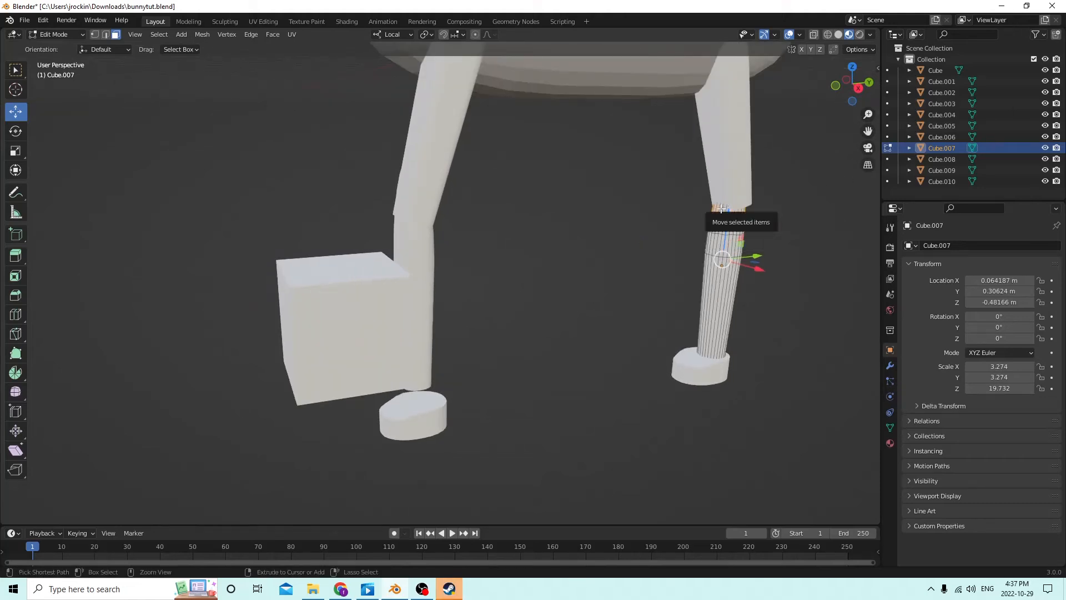
{"action": "left_click", "coordinate": [728, 225], "text": "ctrl"}
{"action": "middle_click_drag", "start_coordinate": [728, 225], "coordinate": [643, 221]}
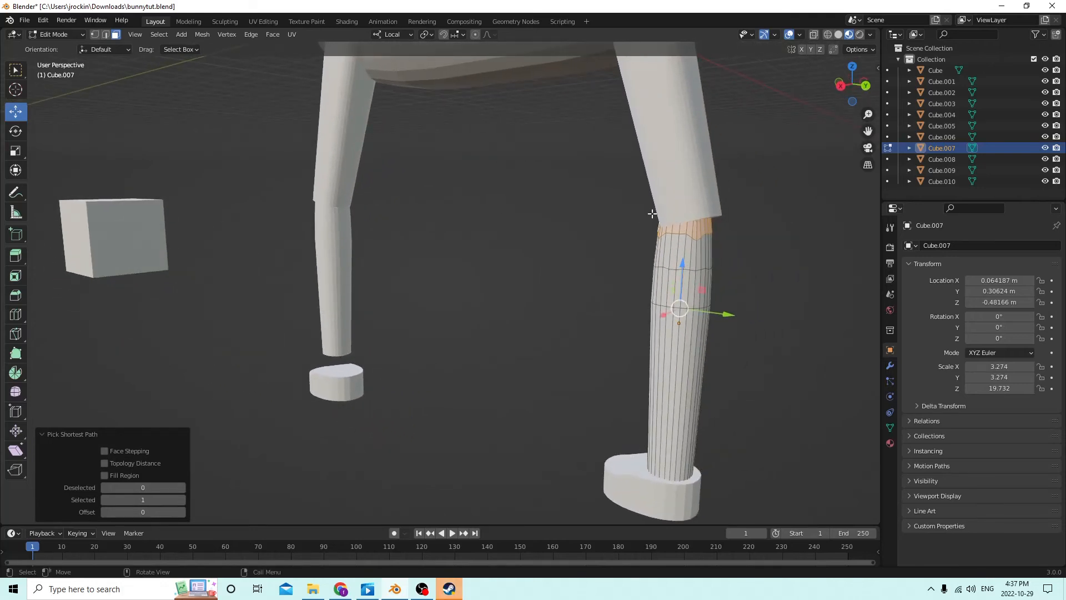
{"action": "key", "text": "x"}
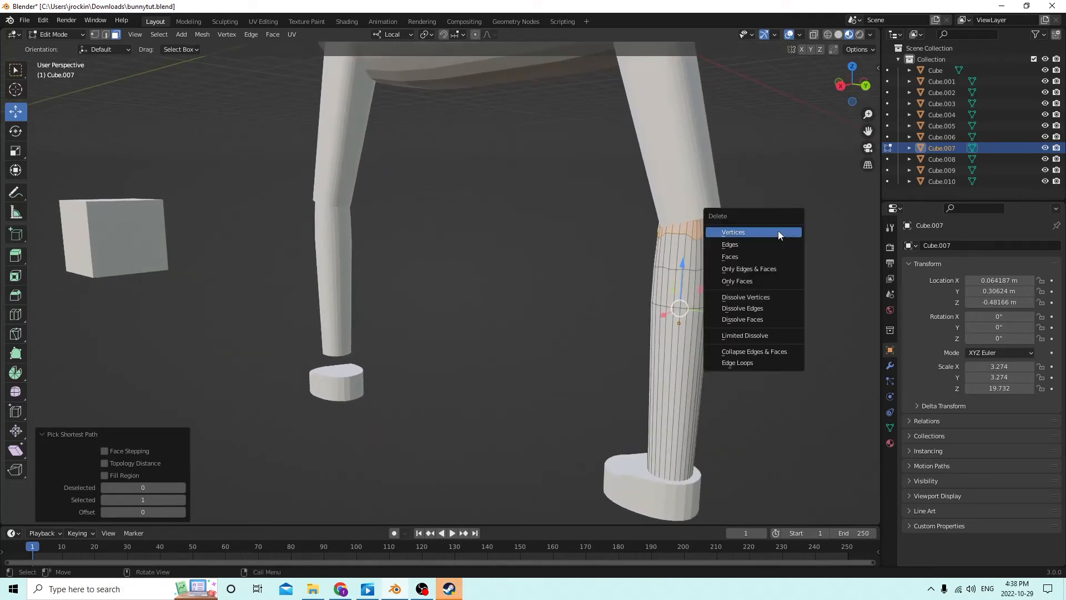
{"action": "left_click", "coordinate": [754, 255]}
{"action": "mouse_move", "coordinate": [754, 254]}
{"action": "middle_mouse_down"}
{"action": "mouse_move", "coordinate": [704, 254]}
{"action": "mouse_move", "coordinate": [758, 242]}
{"action": "middle_mouse_up"}
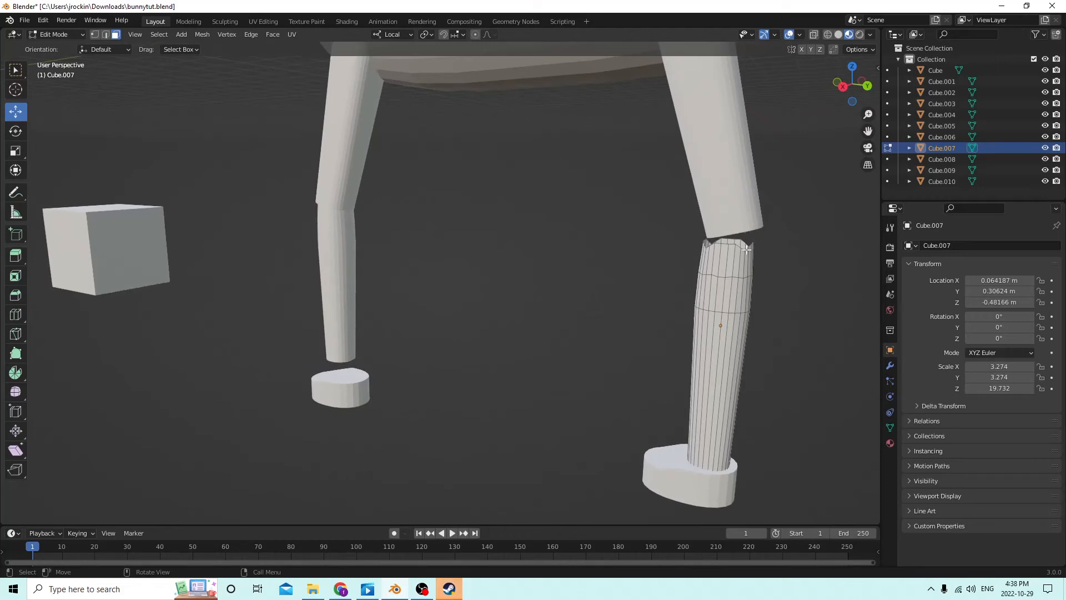
{"action": "mouse_move", "coordinate": [759, 252]}
{"action": "middle_mouse_down"}
{"action": "mouse_move", "coordinate": [714, 256]}
{"action": "mouse_move", "coordinate": [727, 266]}
{"action": "mouse_move", "coordinate": [731, 249]}
{"action": "mouse_move", "coordinate": [744, 247]}
{"action": "middle_mouse_up"}
{"action": "scroll", "coordinate": [735, 259], "scroll_direction": "up", "scroll_amount": 2}
{"action": "key", "text": "Tab"}
{"action": "scroll", "coordinate": [757, 249], "scroll_direction": "down", "scroll_amount": 2}
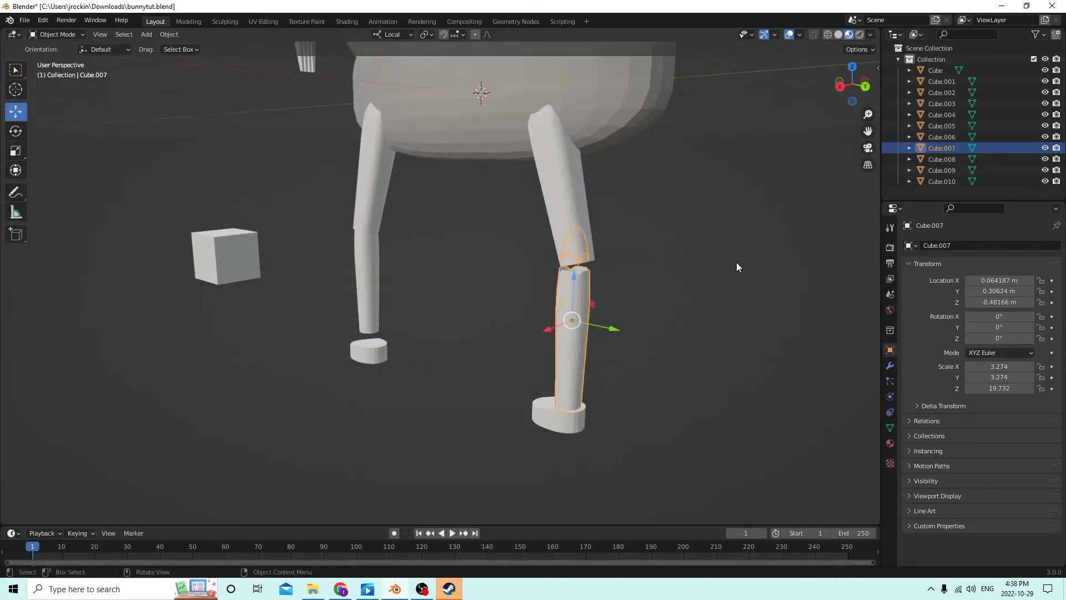
{"action": "middle_click_drag", "start_coordinate": [647, 292], "coordinate": [688, 292]}
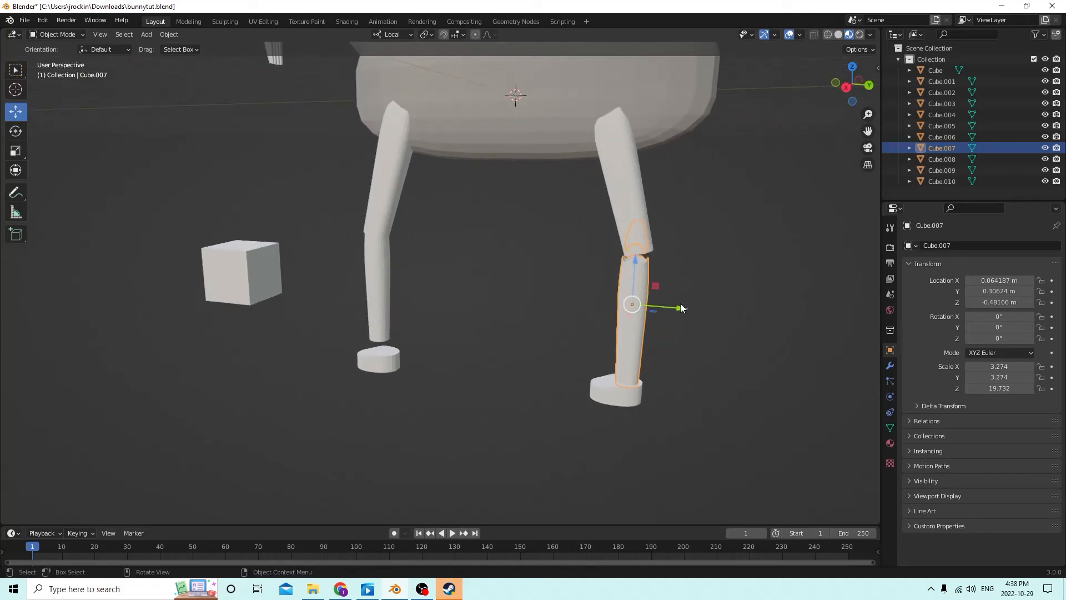
{"action": "left_click_drag", "start_coordinate": [680, 303], "coordinate": [733, 303]}
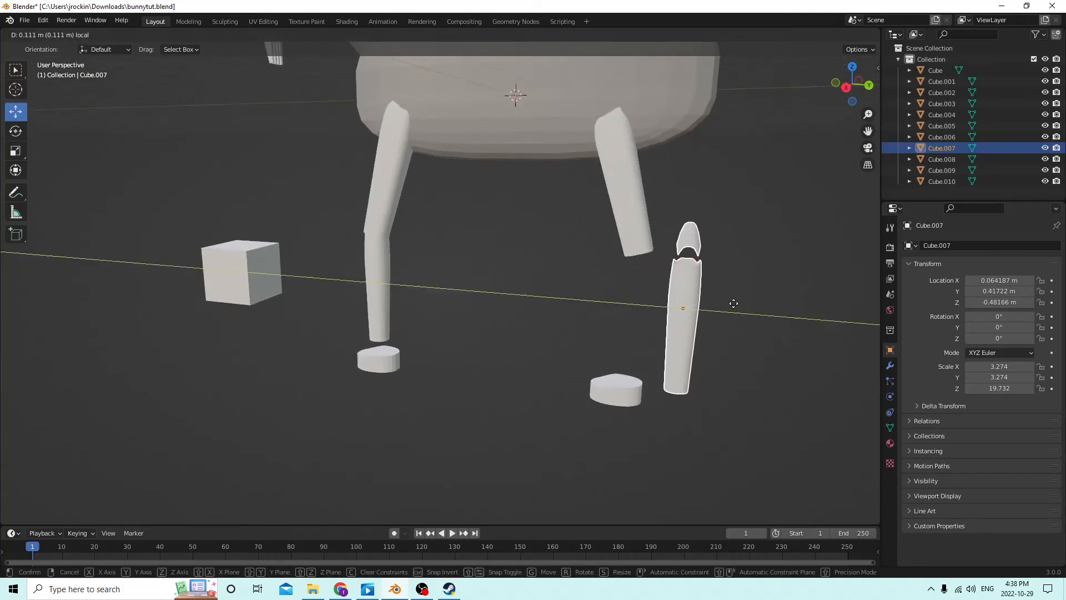
{"action": "right_click", "coordinate": [731, 301]}
Move the rear lower leg segment backward along Y to about 0.444 m, clear of the upper leg, and open its mesh for editing
{"action": "middle_click_drag", "start_coordinate": [728, 299], "coordinate": [710, 282]}
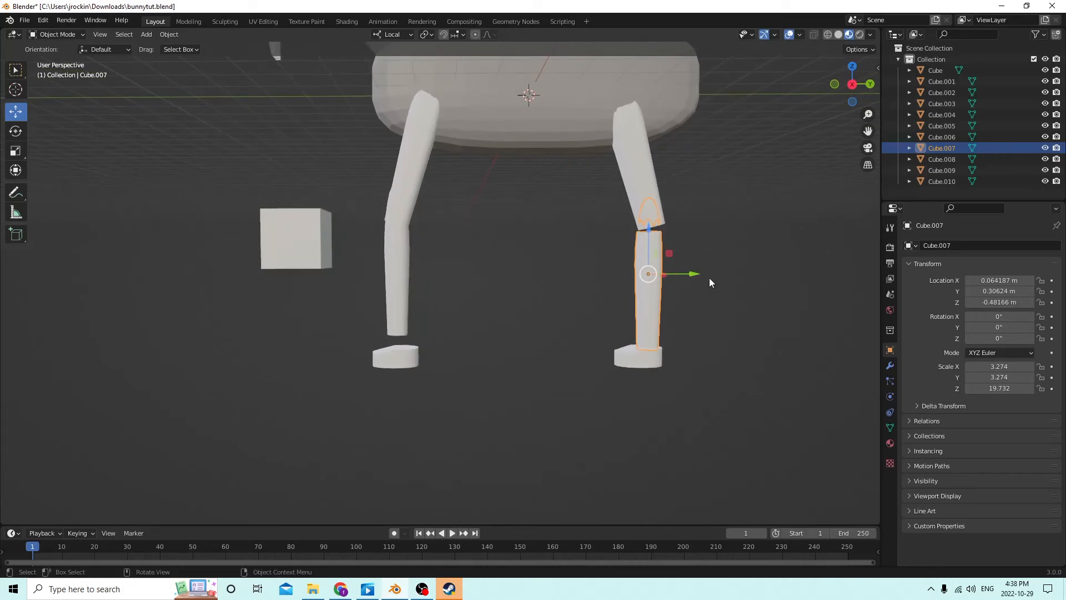
{"action": "left_click_drag", "start_coordinate": [709, 282], "coordinate": [756, 282]}
{"action": "middle_click_drag", "start_coordinate": [756, 282], "coordinate": [728, 285]}
{"action": "key", "text": "Tab"}
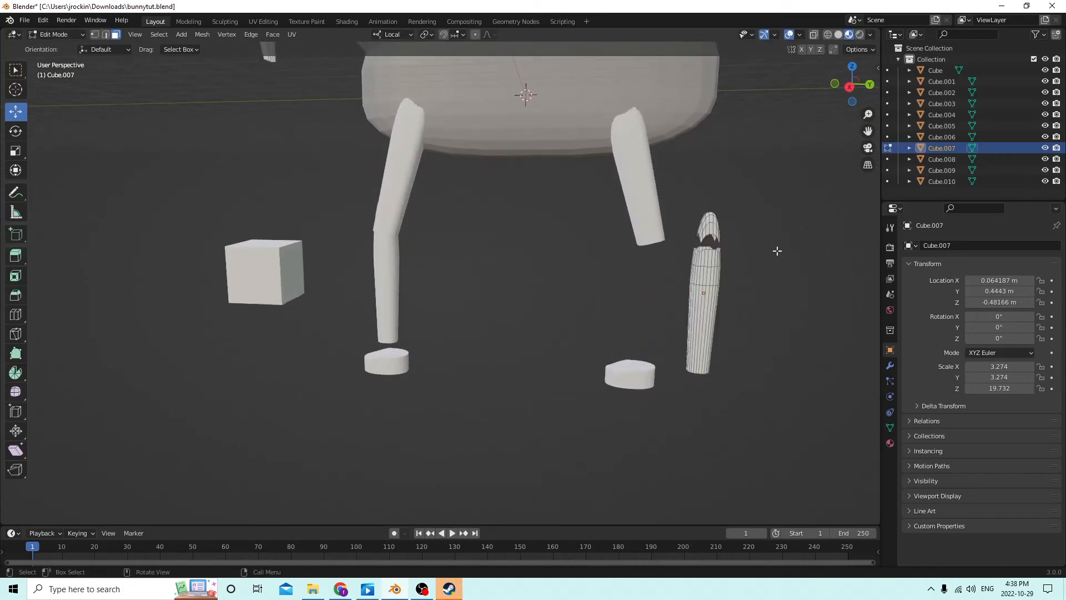
Separate the loose cap above the gap in the rear lower leg's mesh into its own object and delete that object
{"action": "middle_click_drag", "start_coordinate": [771, 207], "coordinate": [725, 231]}
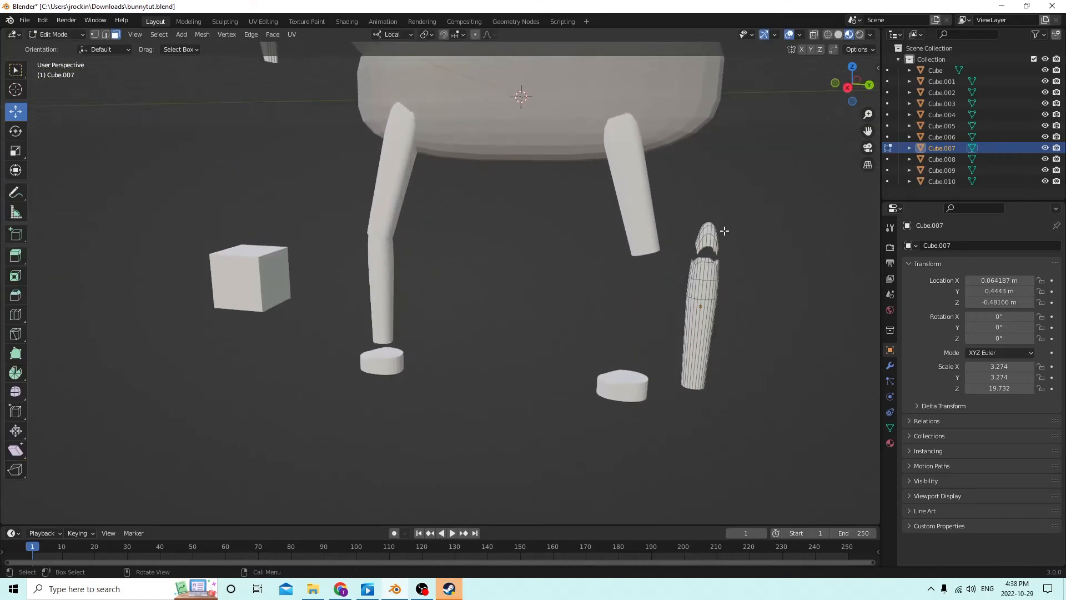
{"action": "key", "text": "l"}
{"action": "key", "text": "p"}
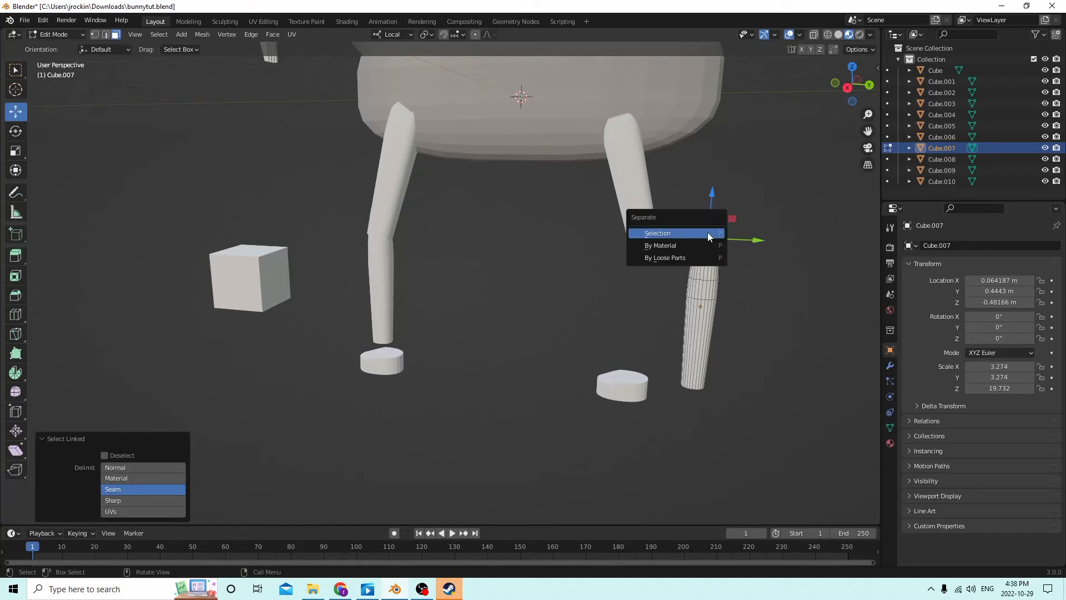
{"action": "left_click", "coordinate": [707, 232]}
{"action": "key", "text": "Tab"}
{"action": "middle_click_drag", "start_coordinate": [737, 238], "coordinate": [747, 223]}
{"action": "left_click", "coordinate": [752, 202]}
{"action": "left_click_drag", "start_coordinate": [737, 199], "coordinate": [694, 231]}
{"action": "key", "text": "Delete"}
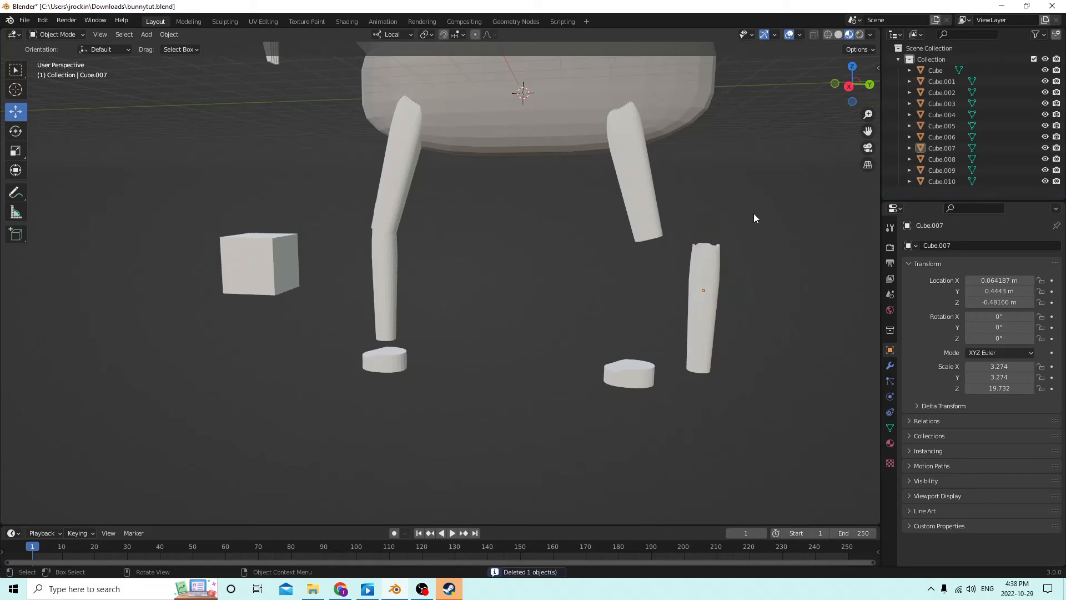
Move the remaining rear lower leg segment forward along Y to about 0.310 m, beneath the upper leg and over its hoof
{"action": "left_click", "coordinate": [705, 273]}
{"action": "left_click_drag", "start_coordinate": [753, 295], "coordinate": [690, 286]}
{"action": "middle_click_drag", "start_coordinate": [689, 286], "coordinate": [709, 277]}
{"action": "left_click_drag", "start_coordinate": [736, 300], "coordinate": [736, 301]}
Shift the rear upper leg segment along its local axes to about 0.261 m in Y and -0.181 m in Z
{"action": "left_click", "coordinate": [699, 174]}
{"action": "mouse_move", "coordinate": [700, 173]}
{"action": "middle_mouse_down"}
{"action": "mouse_move", "coordinate": [695, 202]}
{"action": "mouse_move", "coordinate": [671, 200]}
{"action": "mouse_move", "coordinate": [699, 183]}
{"action": "middle_mouse_up"}
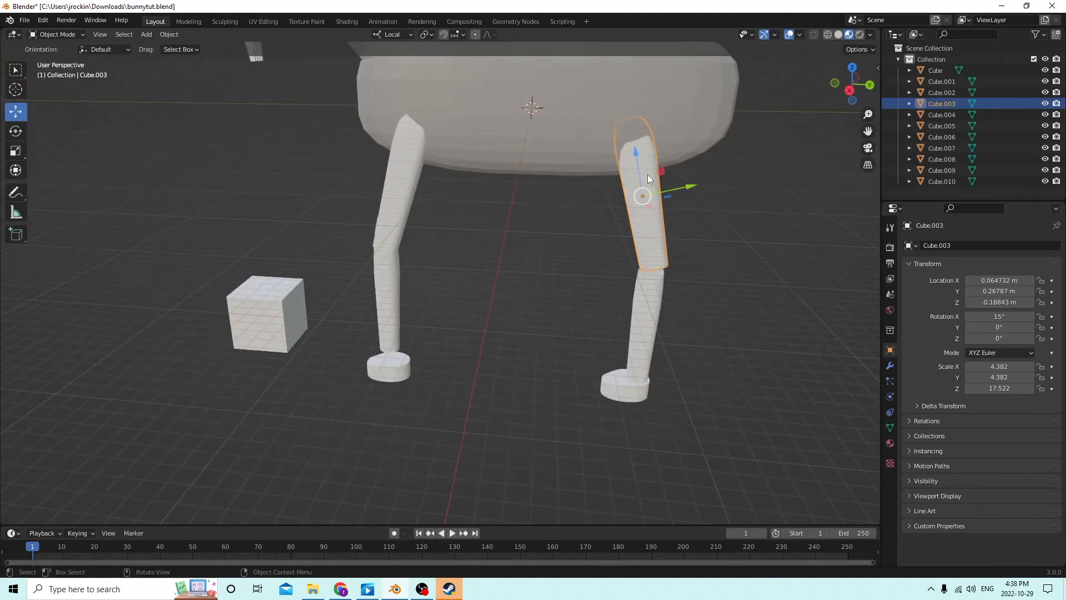
{"action": "left_click_drag", "start_coordinate": [636, 161], "coordinate": [682, 182]}
{"action": "middle_click_drag", "start_coordinate": [681, 182], "coordinate": [621, 128]}
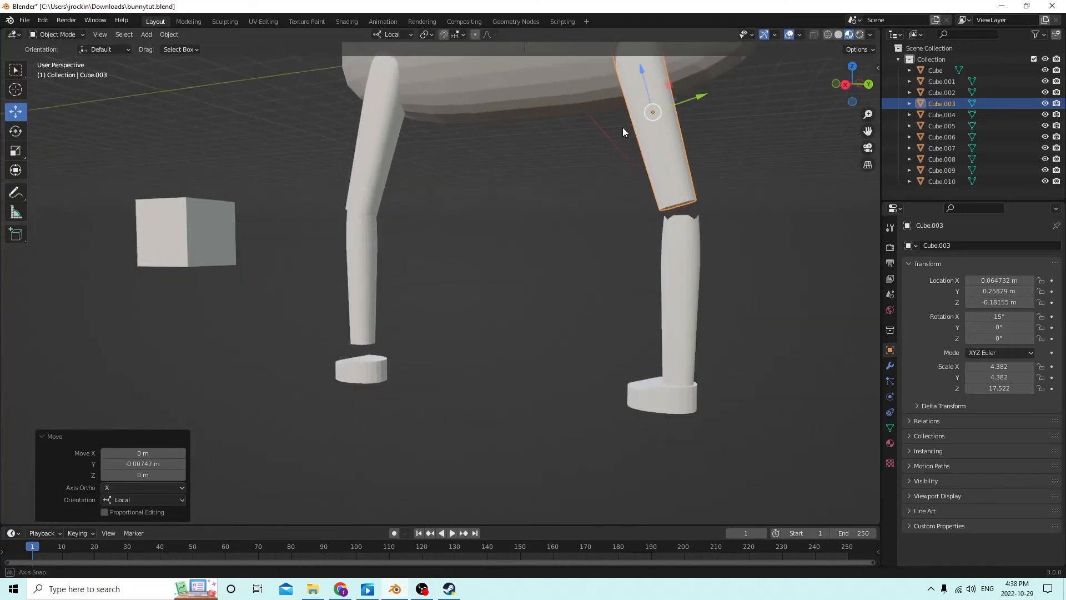
{"action": "left_click_drag", "start_coordinate": [697, 98], "coordinate": [702, 99]}
{"action": "middle_click_drag", "start_coordinate": [690, 132], "coordinate": [642, 171]}
{"action": "scroll", "coordinate": [658, 158], "scroll_direction": "up", "scroll_amount": 2}
{"action": "left_click", "coordinate": [687, 214]}
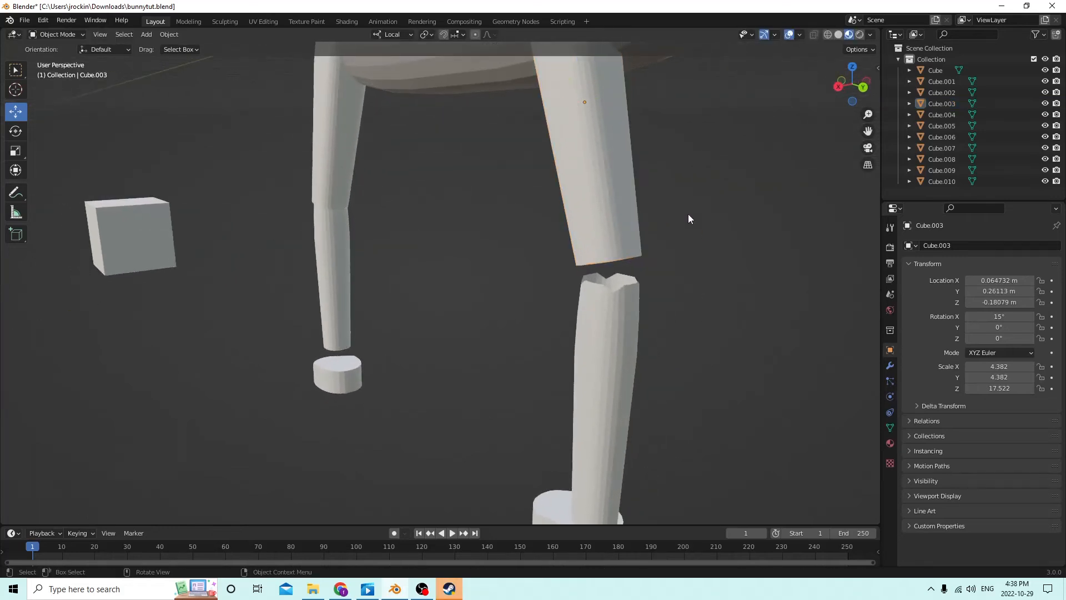
Select the rear upper and lower leg segments together and open both meshes for editing
{"action": "middle_click_drag", "start_coordinate": [688, 215], "coordinate": [792, 272]}
{"action": "key", "text": "Tab"}
{"action": "key", "text": "Tab"}
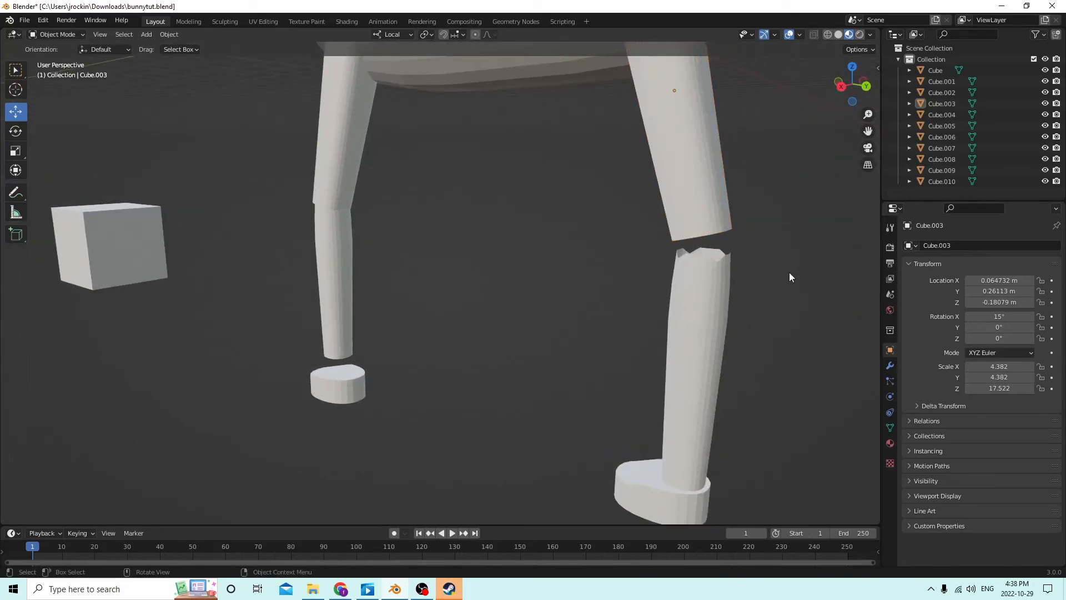
{"action": "left_click", "coordinate": [700, 197]}
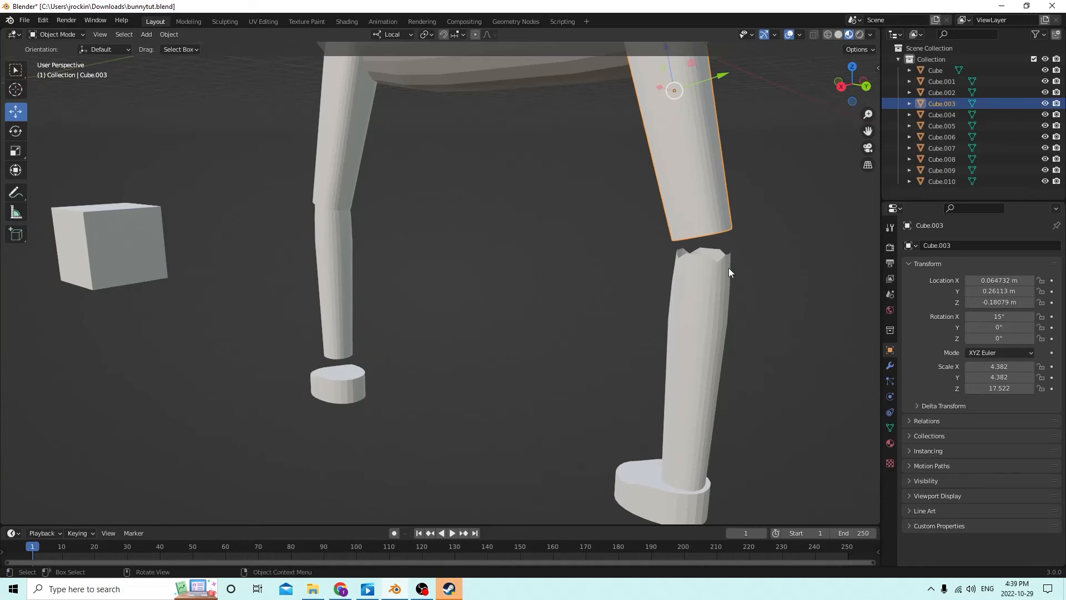
{"action": "left_click", "coordinate": [689, 280], "text": "shift"}
{"action": "middle_click_drag", "start_coordinate": [697, 275], "coordinate": [741, 254]}
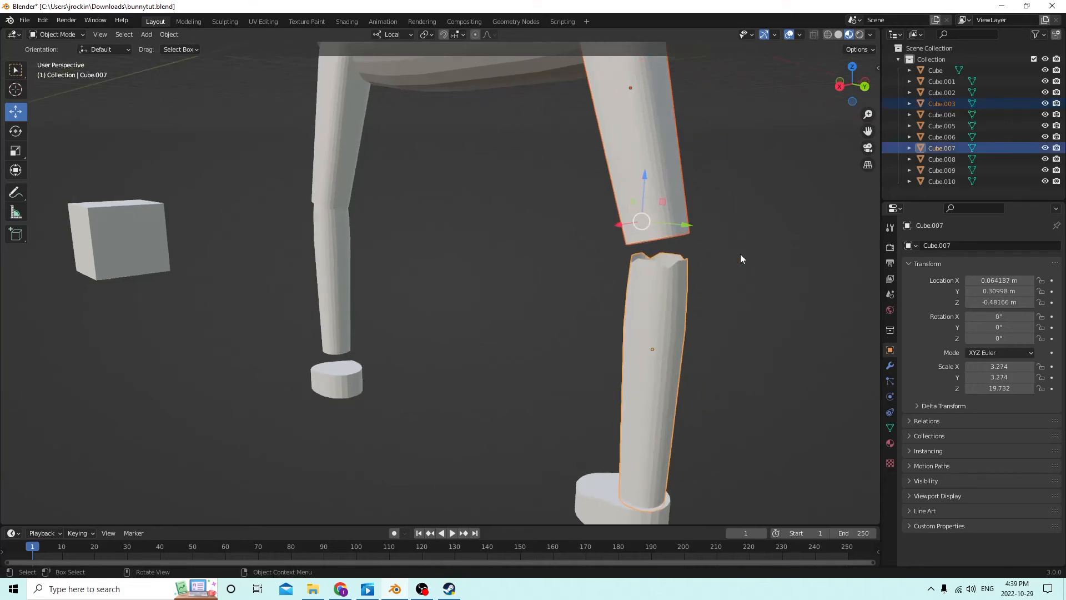
{"action": "key", "text": "Tab"}
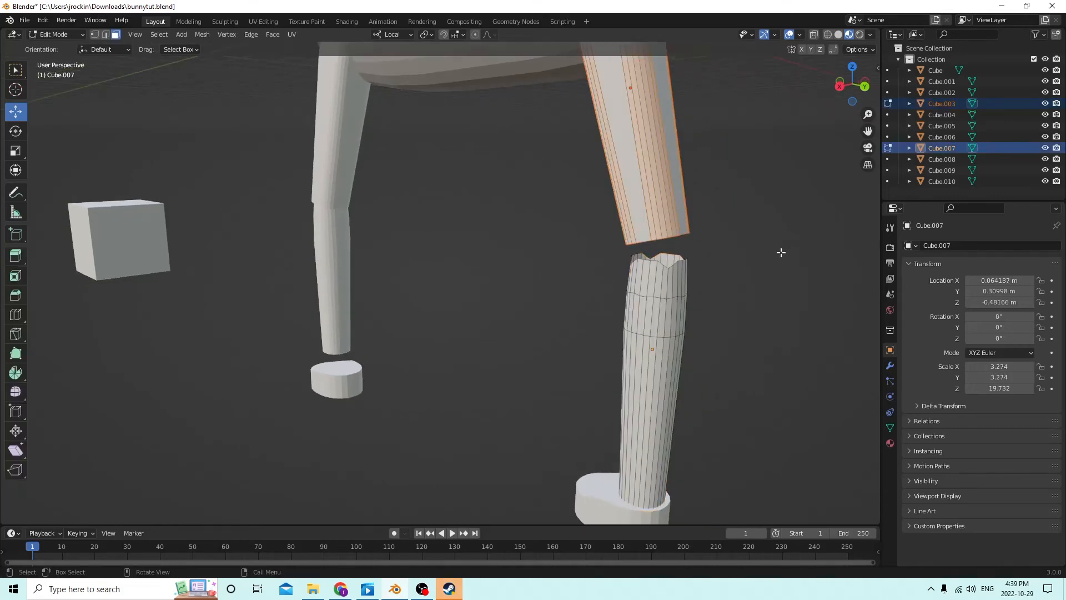
Switch to edge selection and pick edges facing each other across the knee gap on the lower and upper leg meshes
{"action": "middle_click_drag", "start_coordinate": [782, 255], "coordinate": [768, 279]}
{"action": "scroll", "coordinate": [783, 249], "scroll_direction": "up", "scroll_amount": 2}
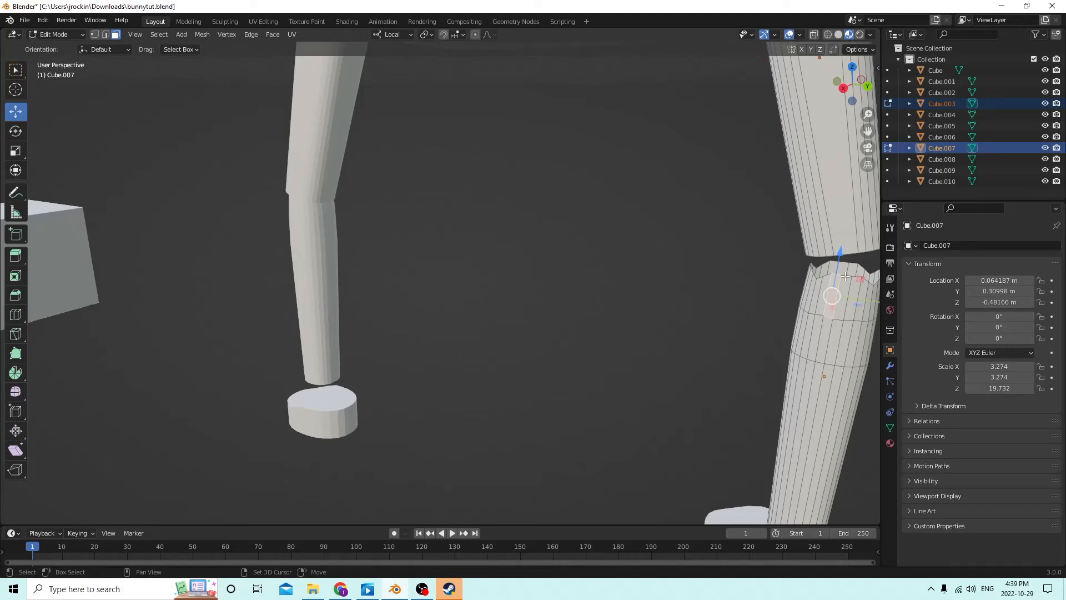
{"action": "left_click", "coordinate": [104, 36]}
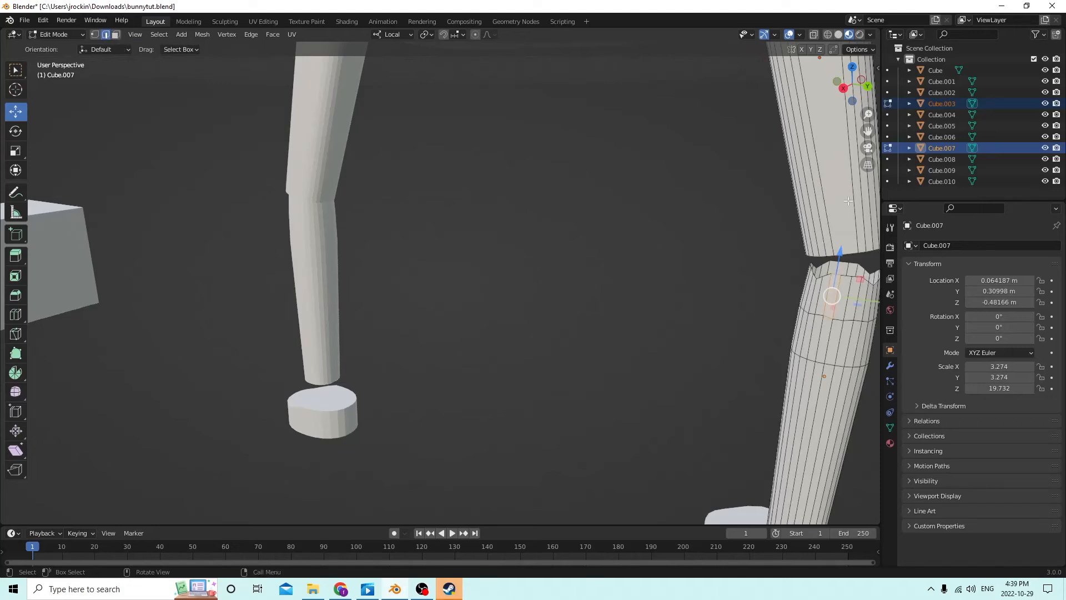
{"action": "right_click", "coordinate": [834, 275], "text": "shift"}
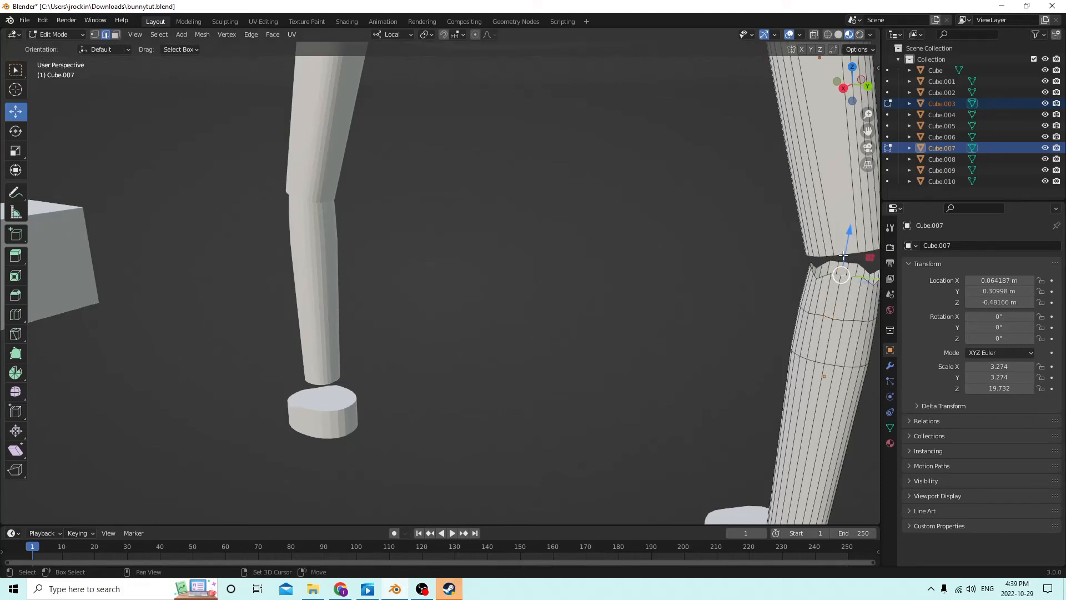
{"action": "left_click", "coordinate": [844, 256]}
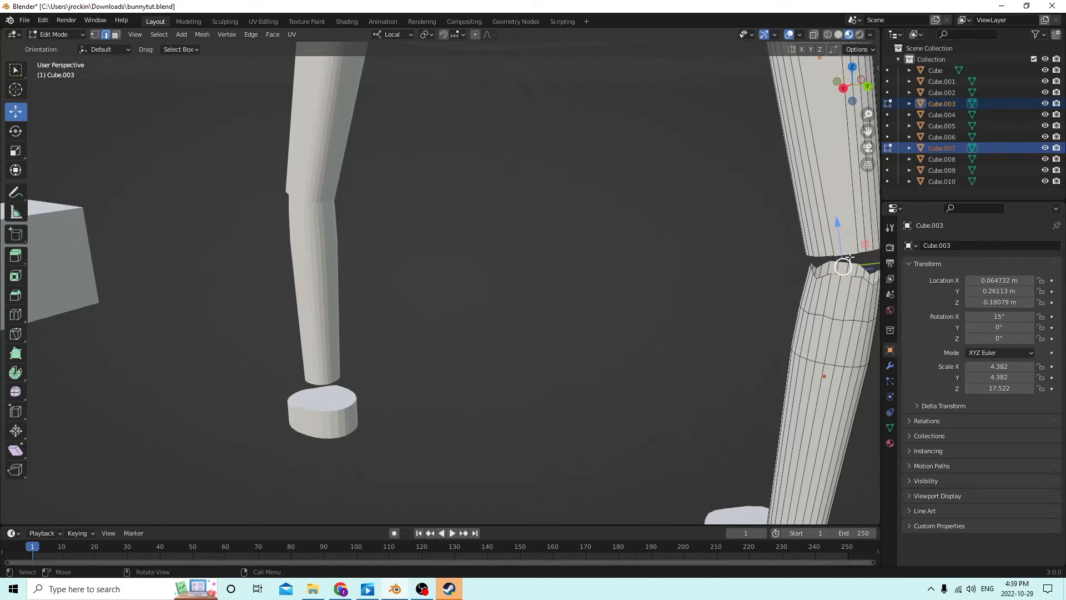
{"action": "middle_click_drag", "start_coordinate": [844, 258], "coordinate": [625, 271]}
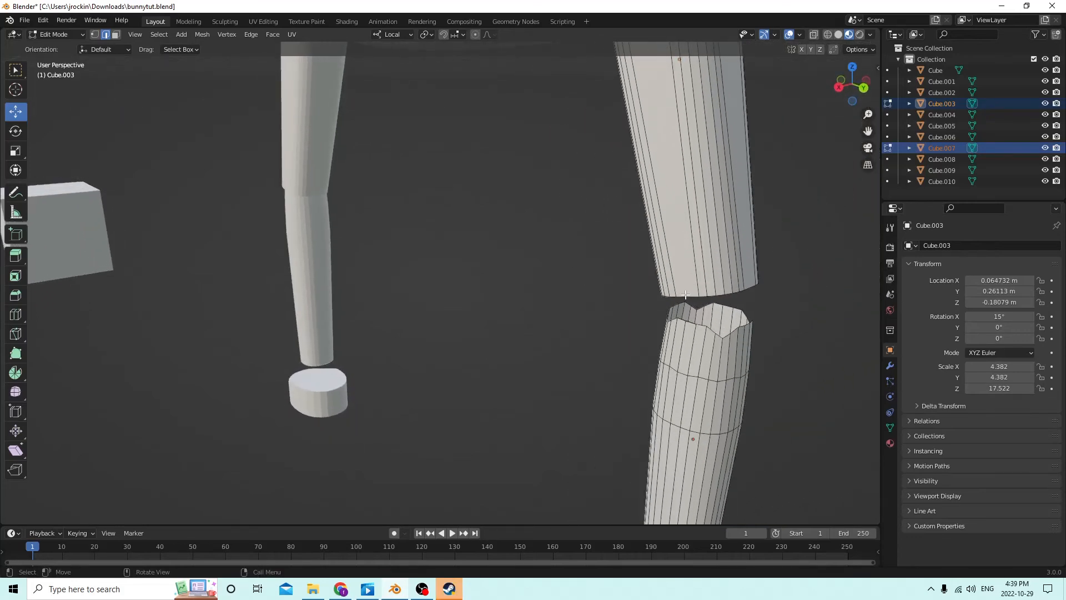
{"action": "scroll", "coordinate": [687, 296], "scroll_direction": "down", "scroll_amount": 5}
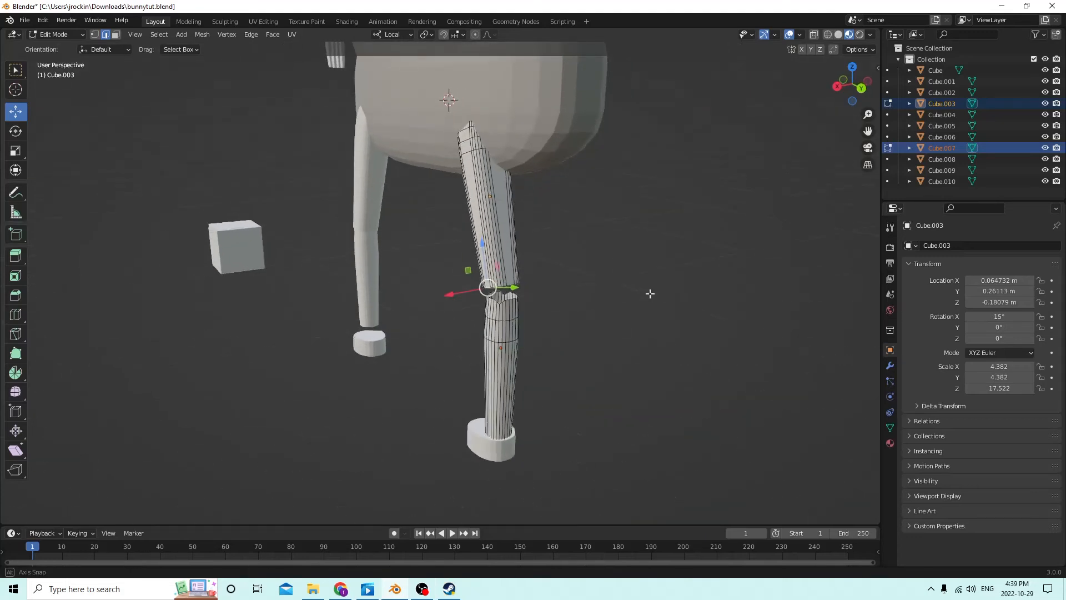
Undo the recent edge selections around the rear knee
{"action": "left_click", "coordinate": [36, 20]}
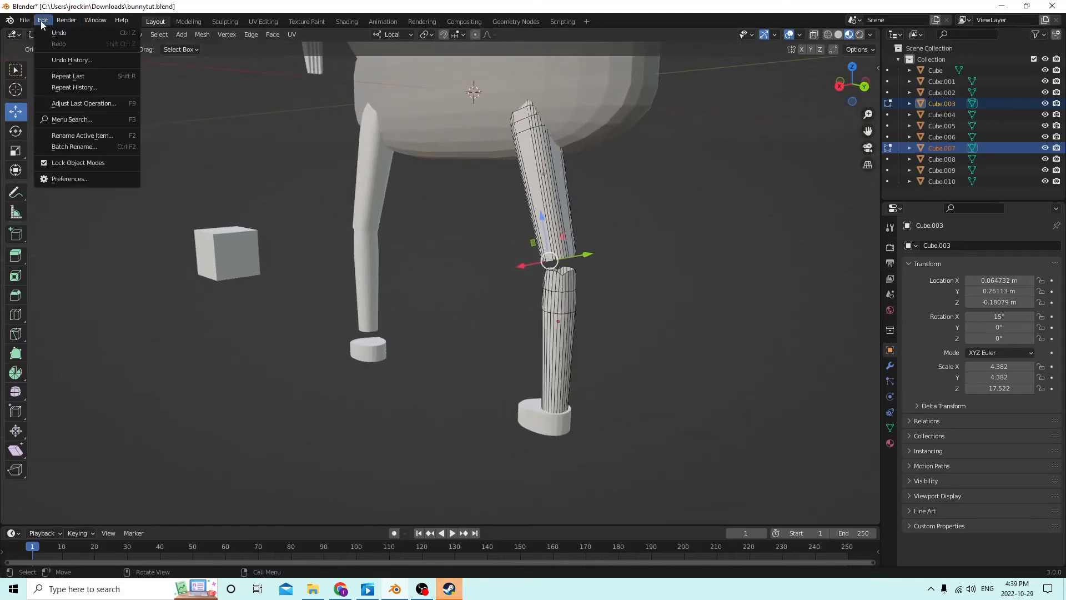
{"action": "left_click", "coordinate": [55, 29]}
{"action": "left_click", "coordinate": [46, 22]}
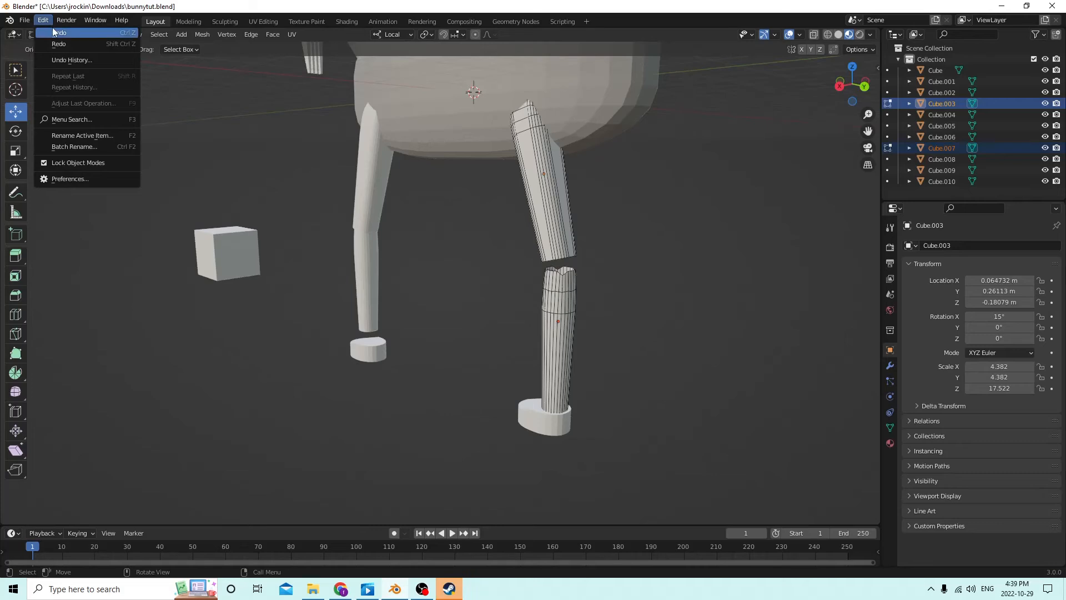
{"action": "left_click", "coordinate": [52, 28]}
{"action": "left_click", "coordinate": [45, 22]}
{"action": "left_click", "coordinate": [66, 35]}
{"action": "left_click", "coordinate": [48, 23]}
{"action": "left_click", "coordinate": [58, 32]}
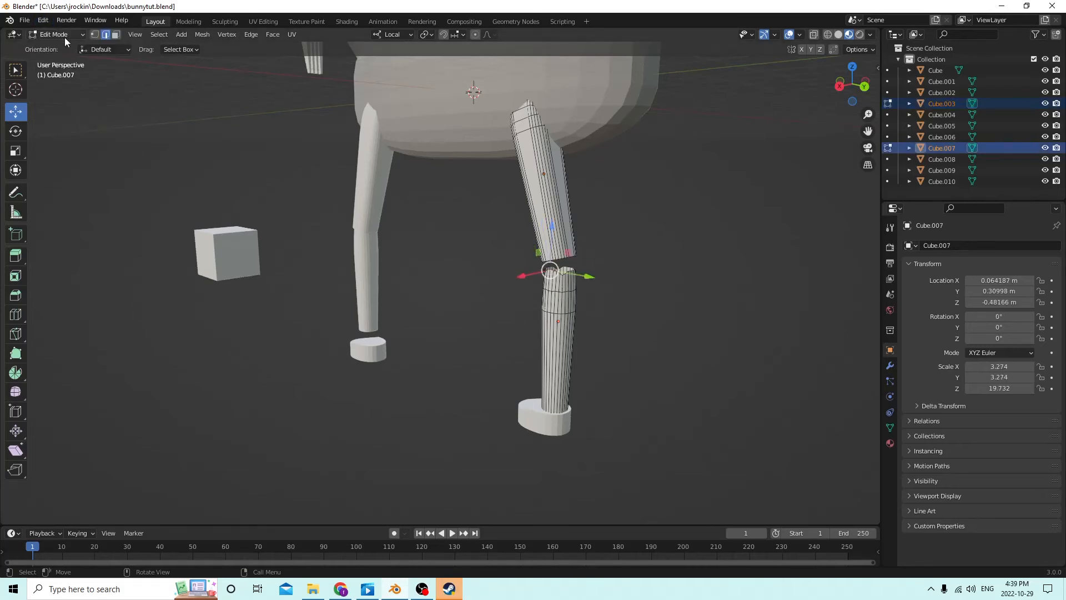
Finish mesh editing and delete the rear lower leg segment, keeping the upper leg and the hoof
{"action": "middle_click_drag", "start_coordinate": [470, 165], "coordinate": [521, 174]}
{"action": "left_click", "coordinate": [837, 239]}
{"action": "key", "text": "Tab"}
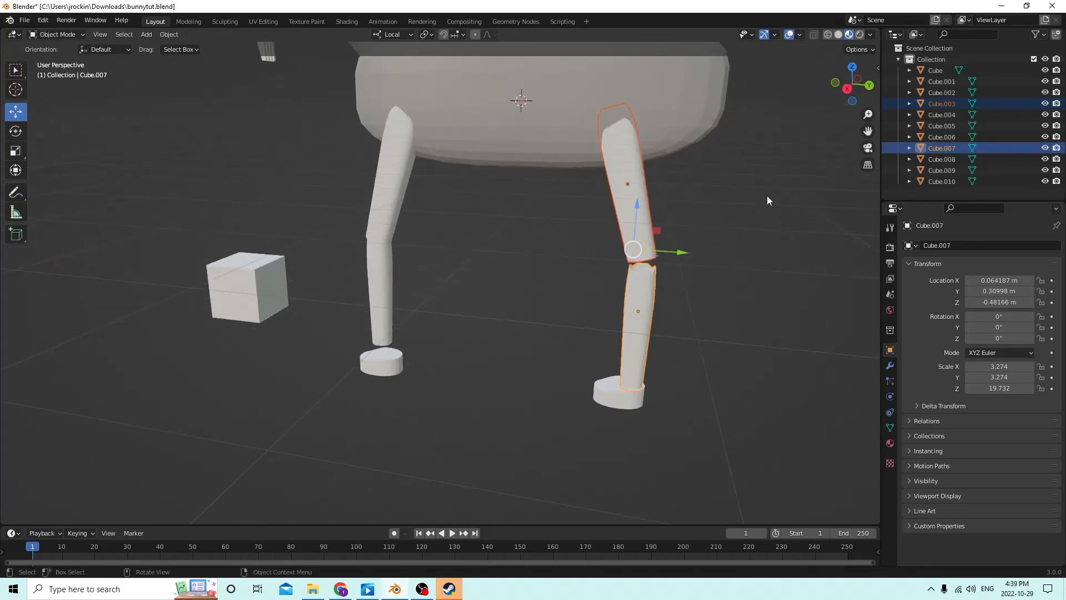
{"action": "middle_click_drag", "start_coordinate": [767, 195], "coordinate": [743, 204]}
{"action": "middle_click_drag", "start_coordinate": [649, 256], "coordinate": [534, 178]}
{"action": "key", "text": "Delete"}
Edit the rear upper leg's mesh and extrude its bottom end face about 0.095 m along the normal
{"action": "left_click", "coordinate": [668, 134]}
{"action": "mouse_move", "coordinate": [665, 139]}
{"action": "middle_mouse_down"}
{"action": "mouse_move", "coordinate": [691, 125]}
{"action": "mouse_move", "coordinate": [676, 128]}
{"action": "middle_mouse_up"}
{"action": "key", "text": "Tab"}
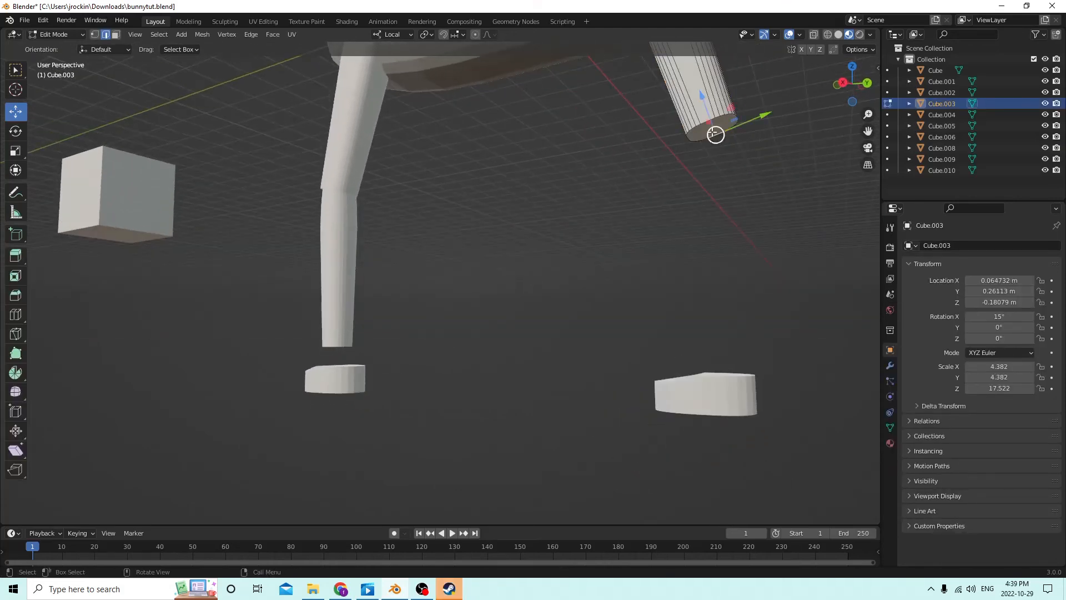
{"action": "left_click", "coordinate": [116, 35]}
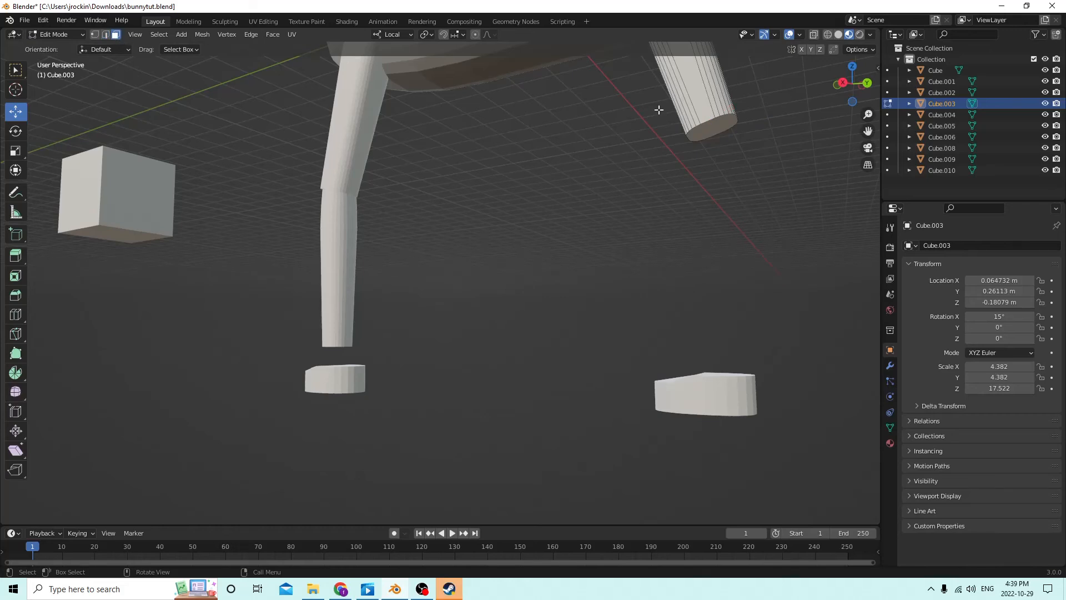
{"action": "left_click", "coordinate": [711, 125]}
{"action": "middle_click_drag", "start_coordinate": [712, 124], "coordinate": [693, 140]}
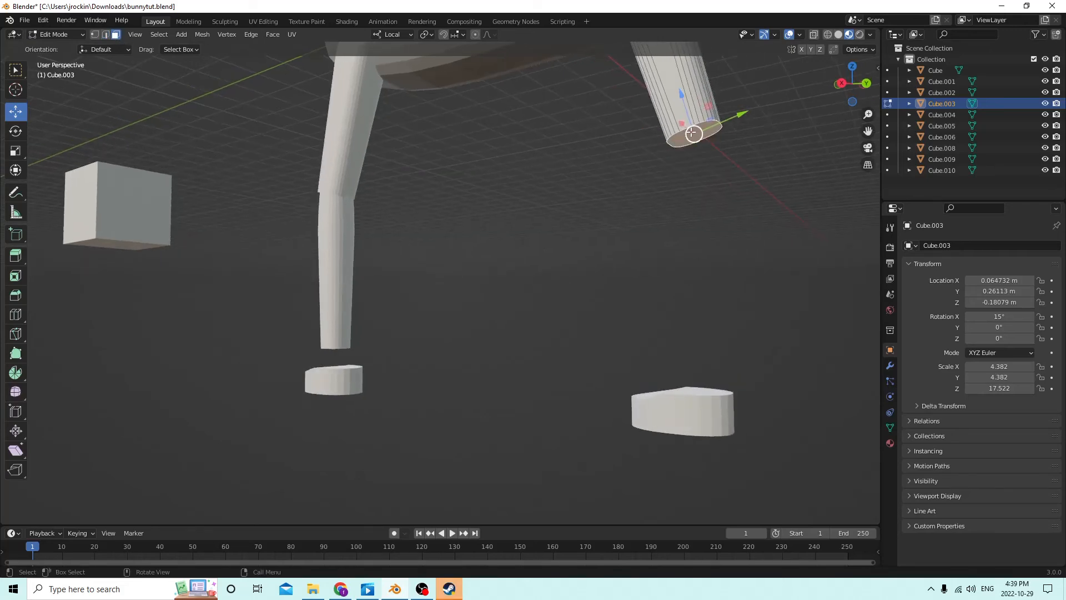
{"action": "key", "text": "e"}
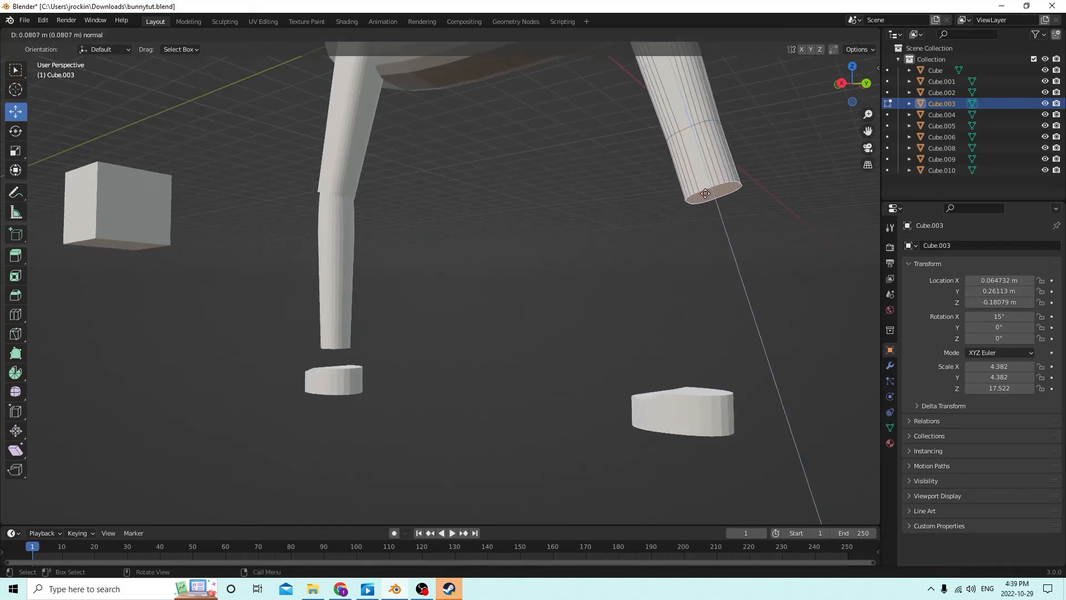
{"action": "left_click", "coordinate": [708, 203]}
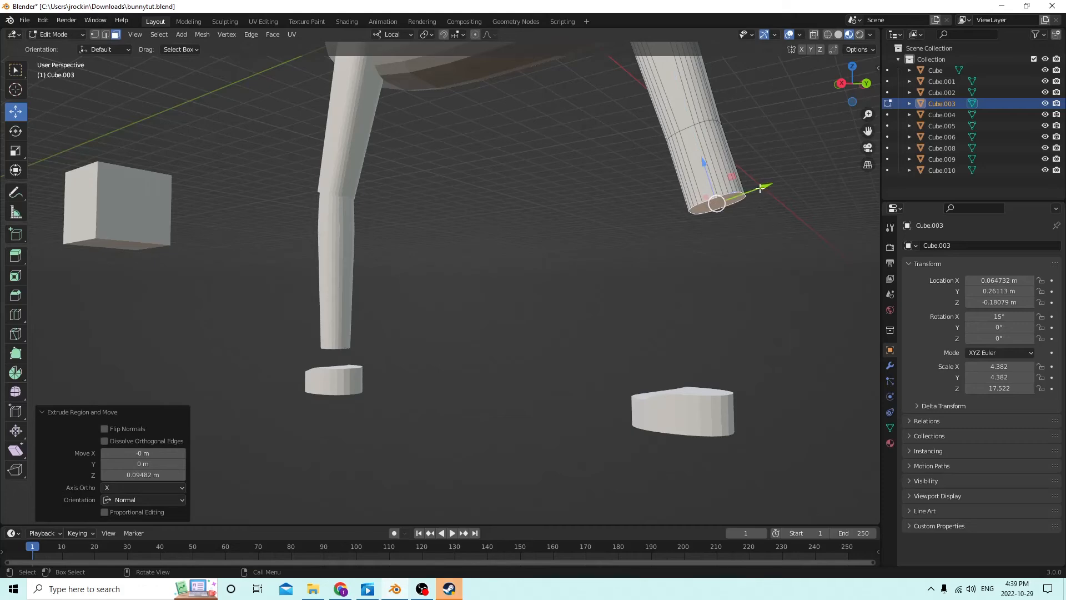
Shift the extruded end face forward along local Y so the new lower section bends at the knee
{"action": "left_click_drag", "start_coordinate": [759, 188], "coordinate": [747, 189]}
{"action": "middle_click_drag", "start_coordinate": [747, 189], "coordinate": [801, 208]}
{"action": "left_click_drag", "start_coordinate": [810, 222], "coordinate": [799, 223]}
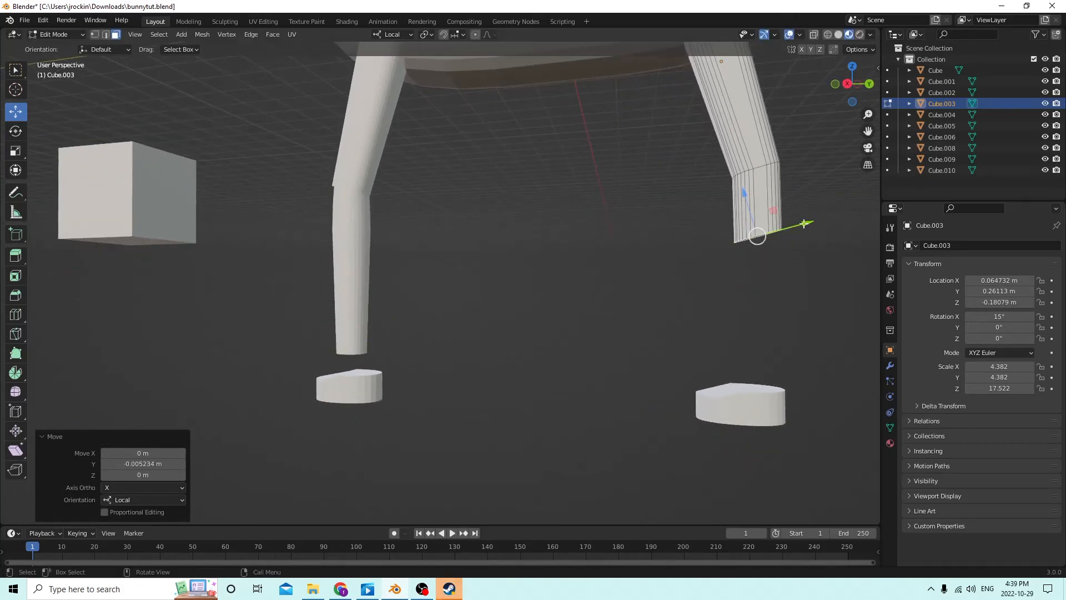
{"action": "middle_click_drag", "start_coordinate": [799, 224], "coordinate": [780, 217]}
Set the rear leg's X rotation to 10°
{"action": "left_click", "coordinate": [17, 131]}
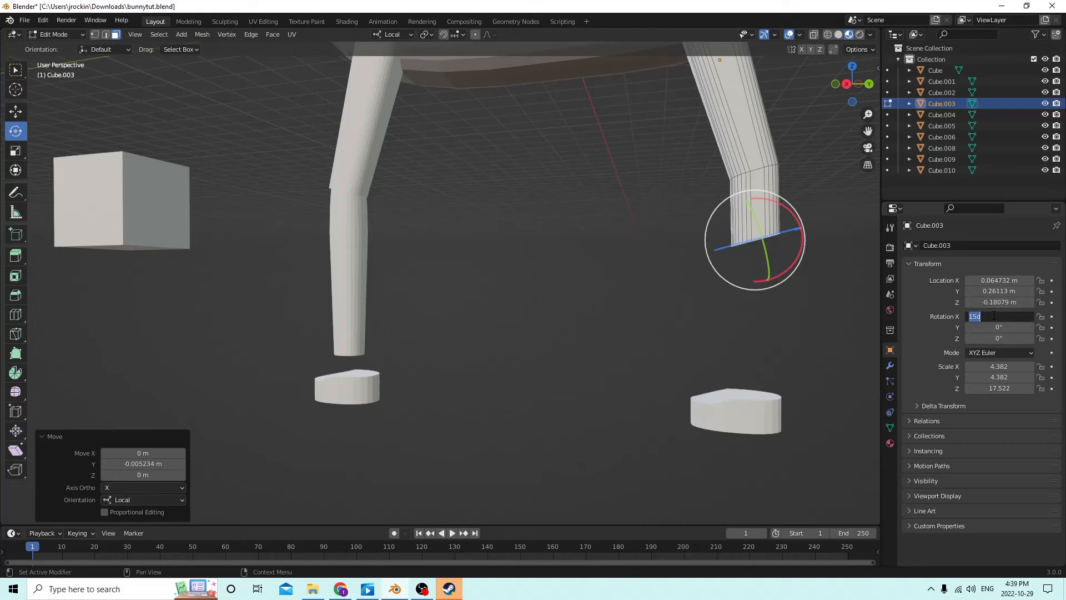
{"action": "key", "text": "Return"}
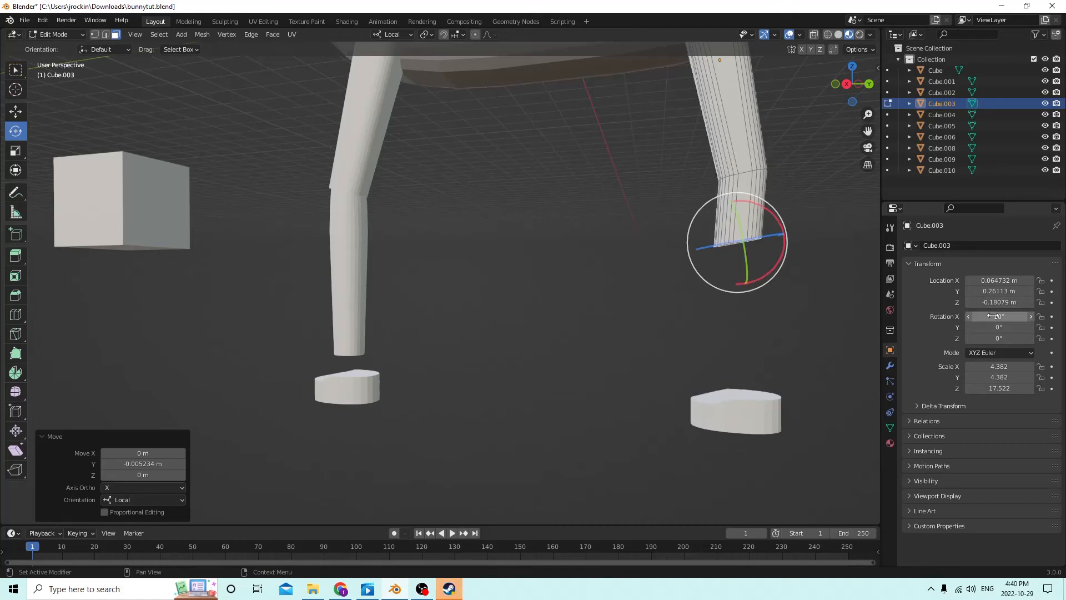
{"action": "middle_click_drag", "start_coordinate": [814, 294], "coordinate": [815, 294]}
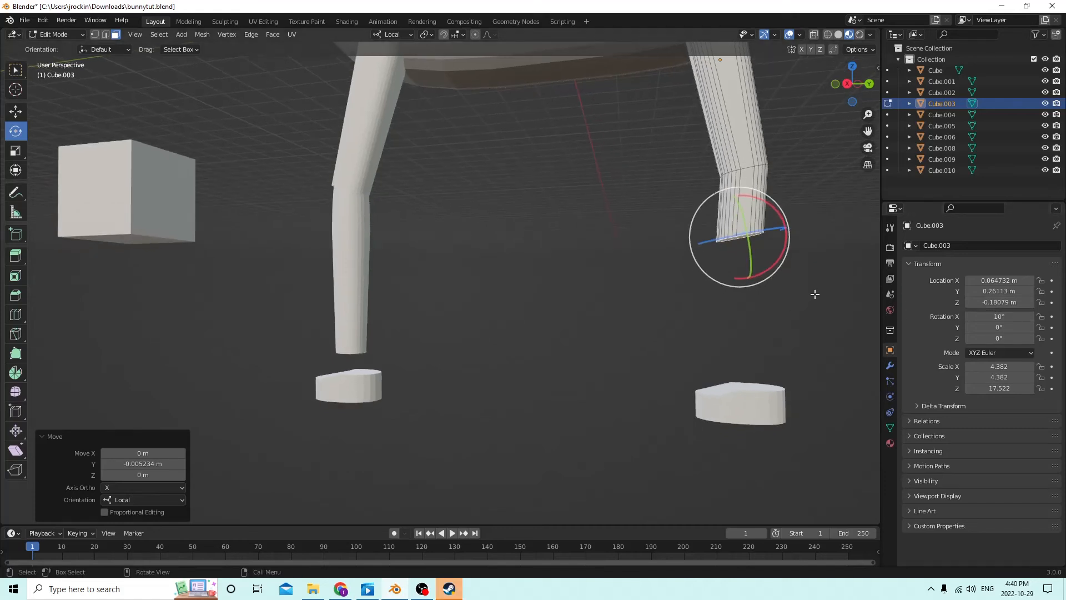
Extrude the rear leg's bottom end face about 0.059 m further along its normal
{"action": "key", "text": "e"}
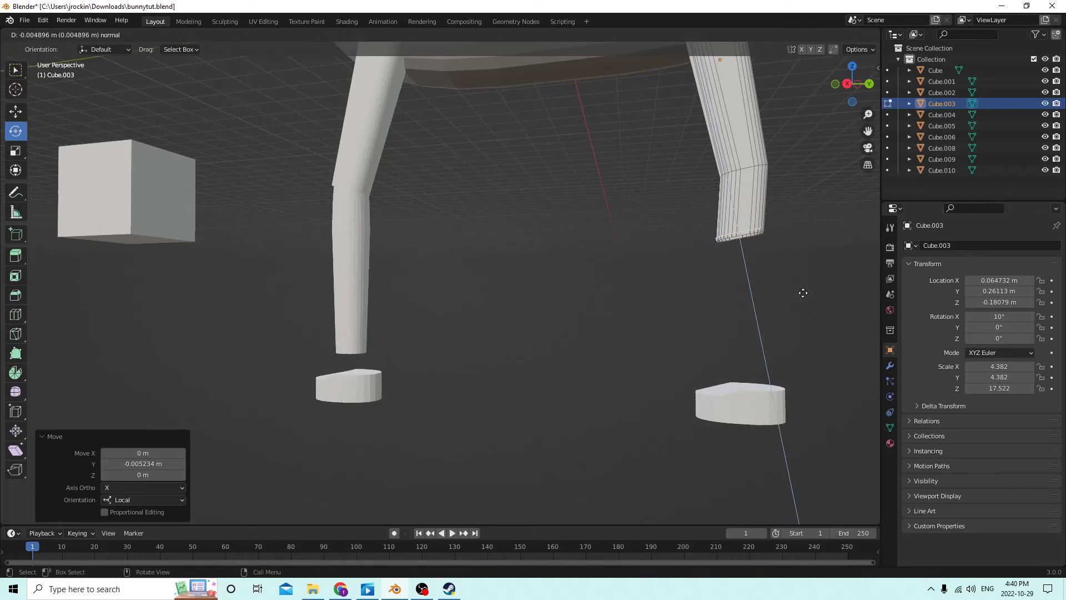
{"action": "left_click", "coordinate": [807, 333]}
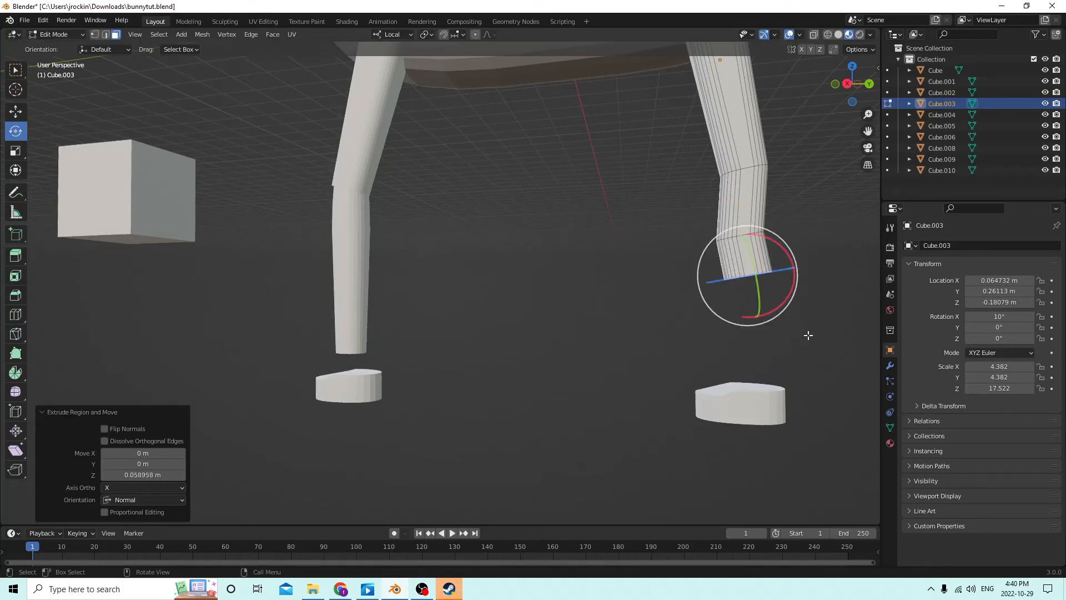
{"action": "middle_click_drag", "start_coordinate": [807, 333], "coordinate": [822, 332]}
Set the rear leg's X rotation to 5° and finish mesh editing
{"action": "left_click", "coordinate": [990, 317]}
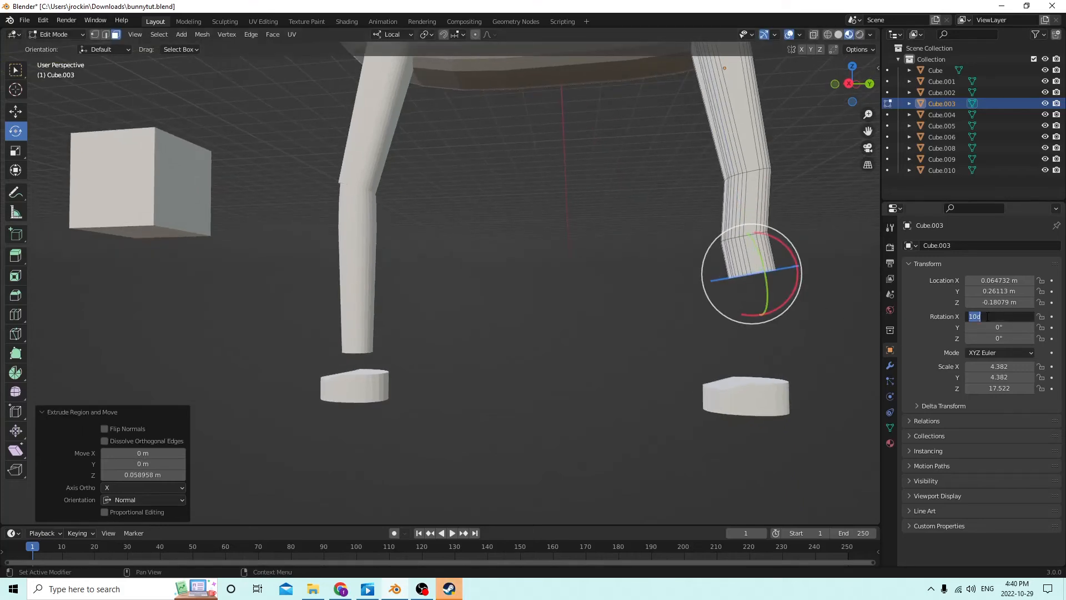
{"action": "type", "text": "5"}
{"action": "key", "text": "Return"}
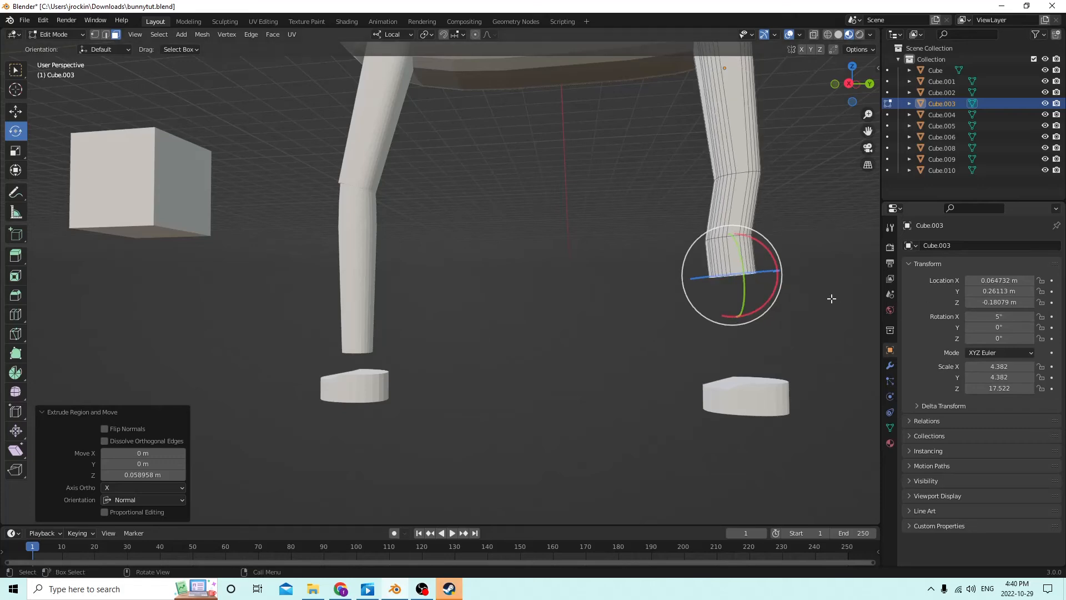
{"action": "middle_click_drag", "start_coordinate": [831, 298], "coordinate": [548, 191]}
{"action": "key", "text": "Tab"}
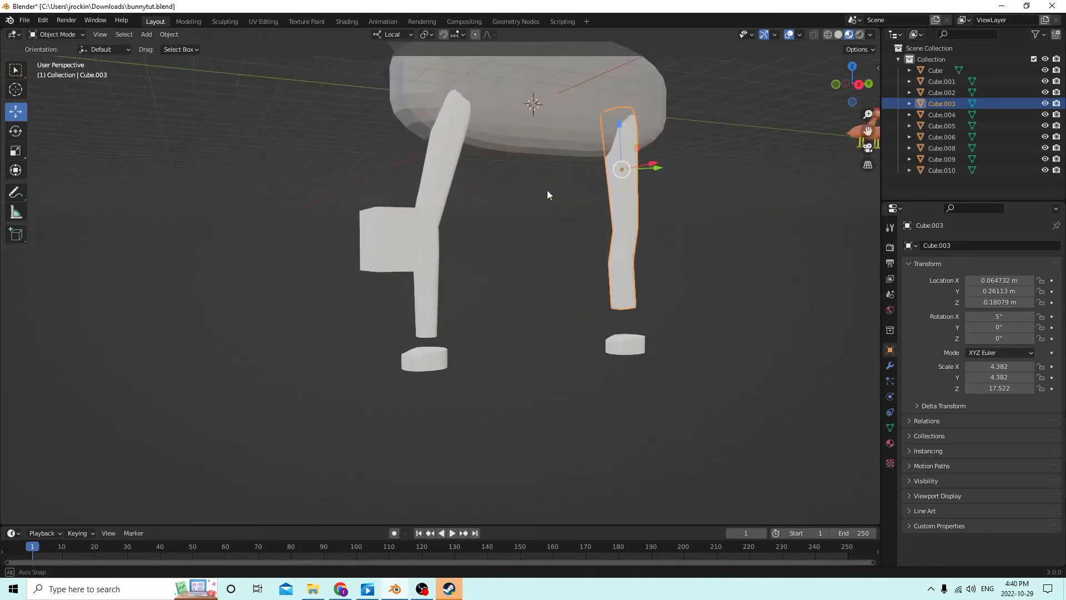
Delete the front leg's upper and lower segments, keeping its hoof
{"action": "left_click", "coordinate": [424, 172]}
{"action": "middle_click_drag", "start_coordinate": [422, 176], "coordinate": [426, 265]}
{"action": "left_click", "coordinate": [411, 246], "text": "shift"}
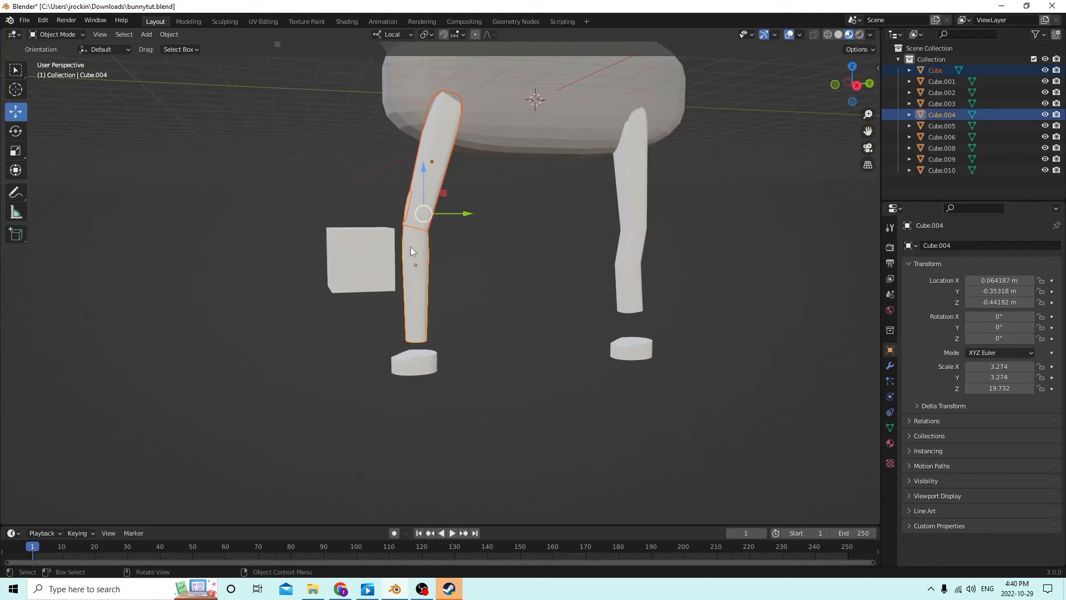
{"action": "key", "text": "Delete"}
Raise both hooves about 0.089 m and shift them about 0.02 m forward so the rear hoof meets its leg
{"action": "left_click", "coordinate": [635, 356]}
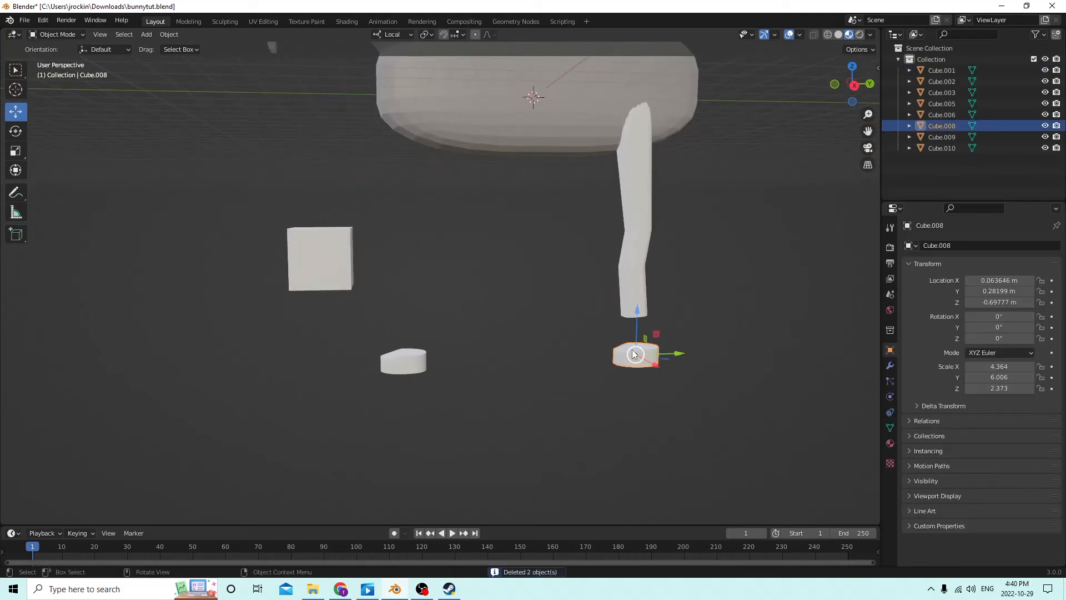
{"action": "scroll", "coordinate": [599, 340], "scroll_direction": "up", "scroll_amount": 1}
{"action": "left_click", "coordinate": [400, 356], "text": "shift"}
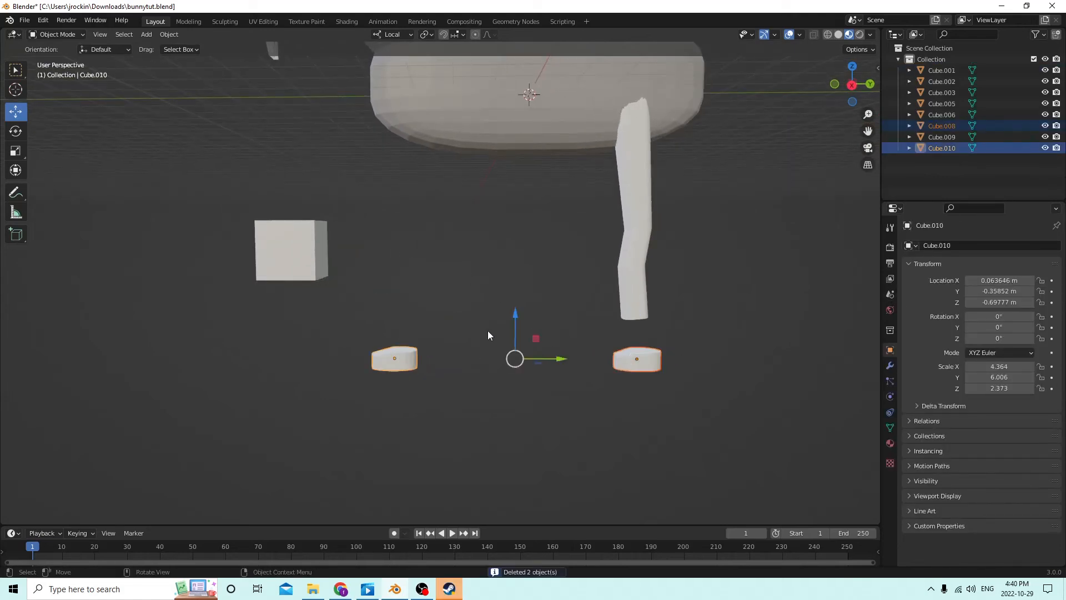
{"action": "left_click_drag", "start_coordinate": [515, 314], "coordinate": [511, 282]}
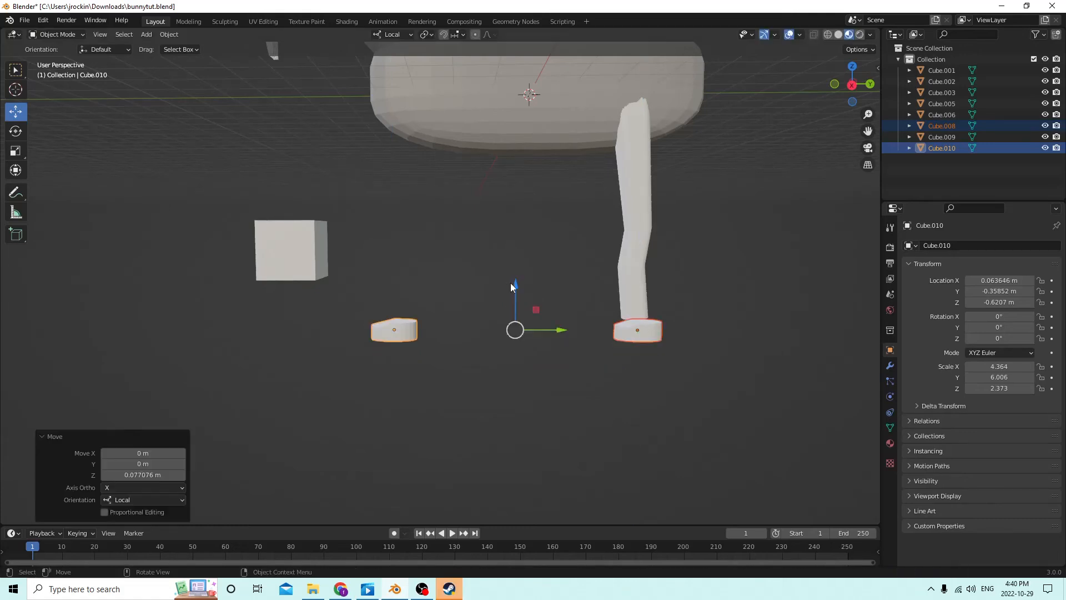
{"action": "middle_click_drag", "start_coordinate": [520, 289], "coordinate": [515, 289]}
{"action": "left_click_drag", "start_coordinate": [553, 328], "coordinate": [541, 321]}
{"action": "left_click_drag", "start_coordinate": [505, 289], "coordinate": [499, 279]}
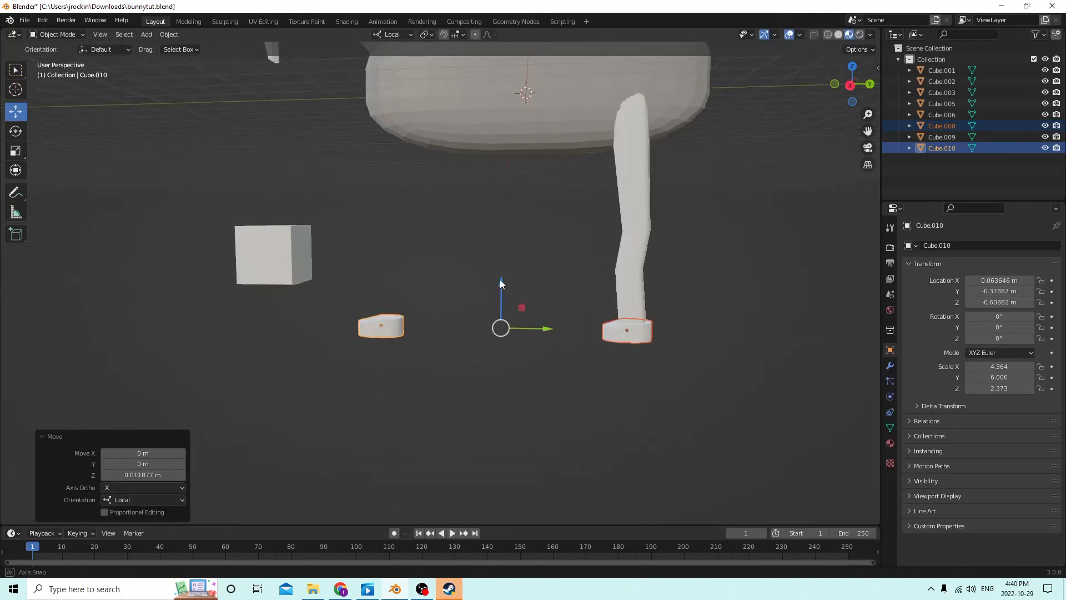
Duplicate the rear leg and move the copy about 0.47 m forward along local Y as the front leg
{"action": "middle_click_drag", "start_coordinate": [500, 278], "coordinate": [608, 315]}
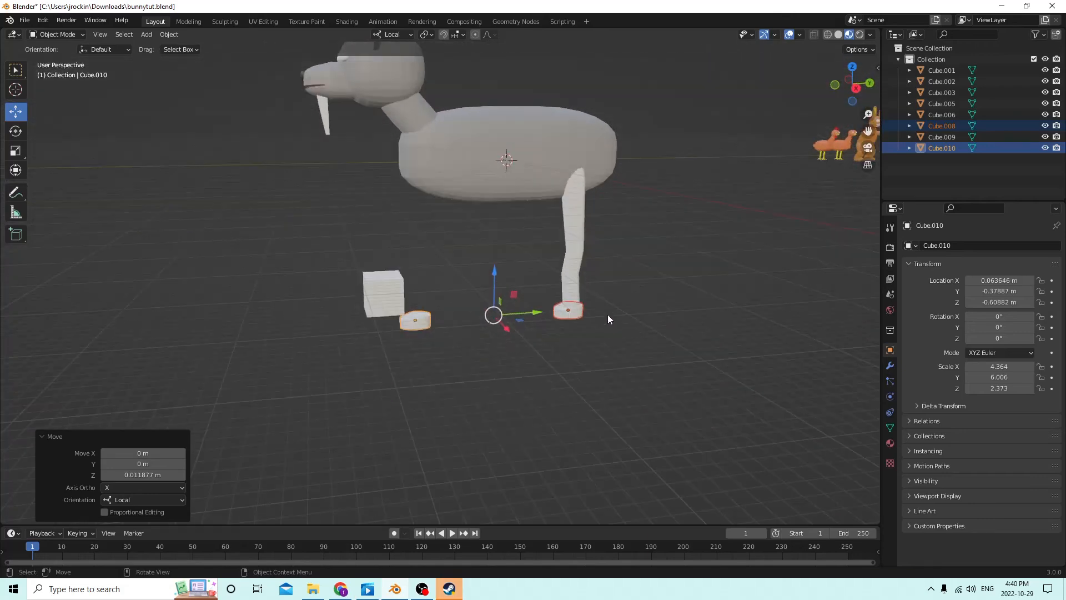
{"action": "left_click", "coordinate": [566, 250]}
{"action": "middle_click_drag", "start_coordinate": [615, 274], "coordinate": [504, 301]}
{"action": "left_click", "coordinate": [604, 318], "text": "shift"}
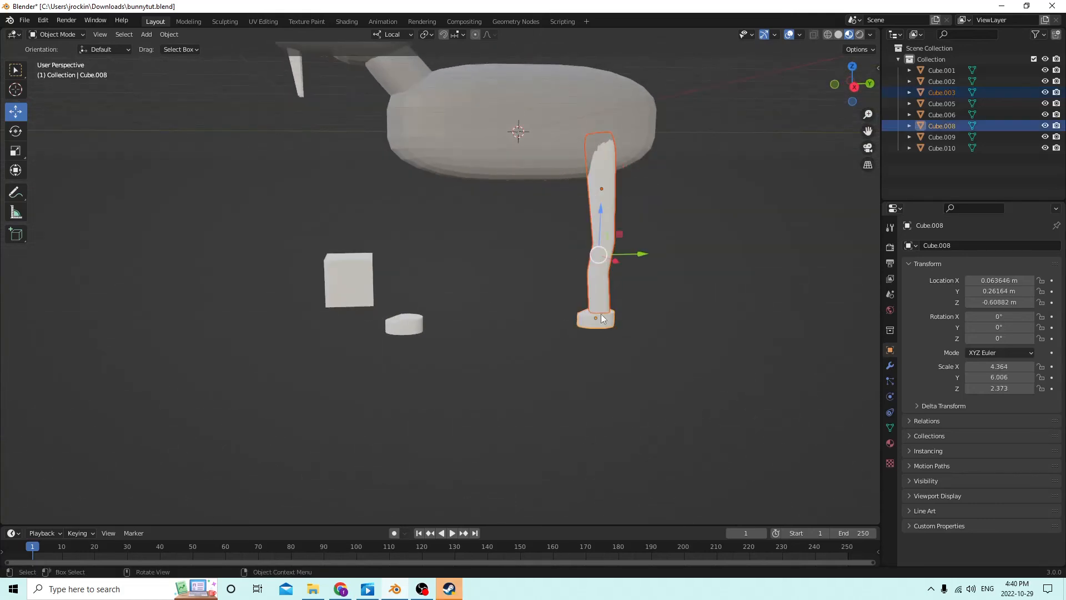
{"action": "left_click", "coordinate": [604, 271]}
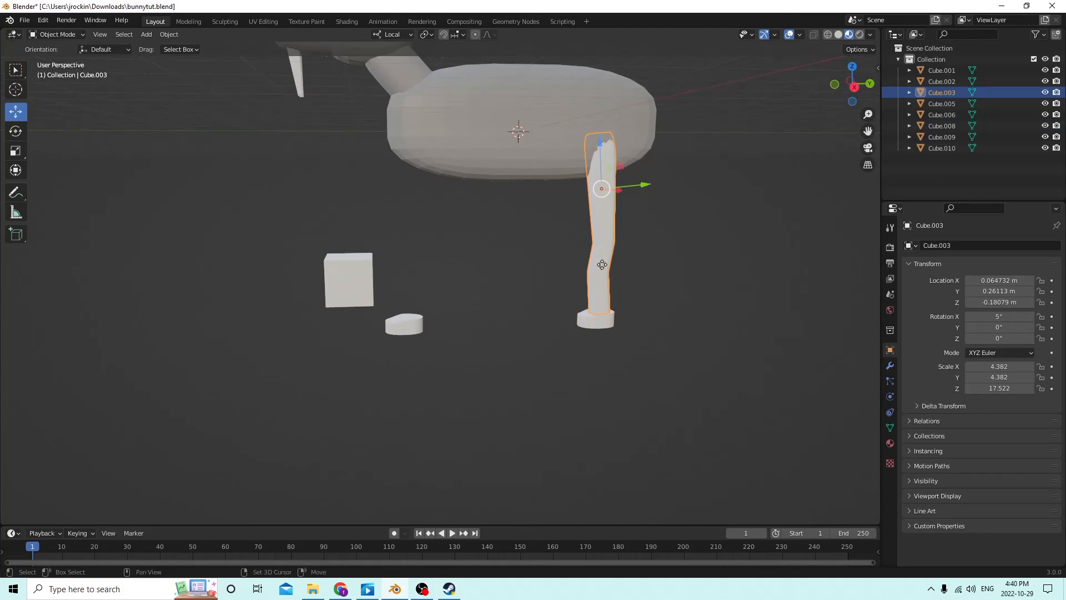
{"action": "key", "text": "shift+d"}
{"action": "key", "text": "Escape"}
{"action": "left_click_drag", "start_coordinate": [642, 184], "coordinate": [500, 196]}
Move the front hoof about 0.164 m along Y so it sits under the new front leg
{"action": "left_click", "coordinate": [397, 321]}
{"action": "middle_click_drag", "start_coordinate": [397, 321], "coordinate": [415, 284]}
{"action": "left_click_drag", "start_coordinate": [440, 309], "coordinate": [490, 308]}
{"action": "middle_click_drag", "start_coordinate": [490, 308], "coordinate": [464, 308]}
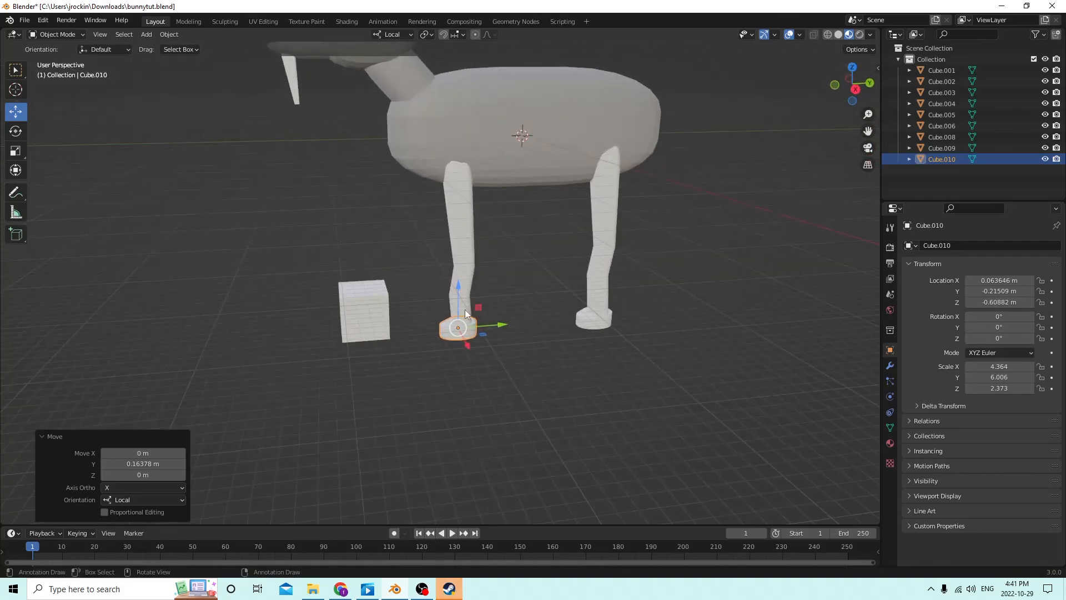
Join the front hoof to the front leg and the rear hoof to the rear leg
{"action": "left_click", "coordinate": [462, 285]}
{"action": "key", "text": "ctrl+j"}
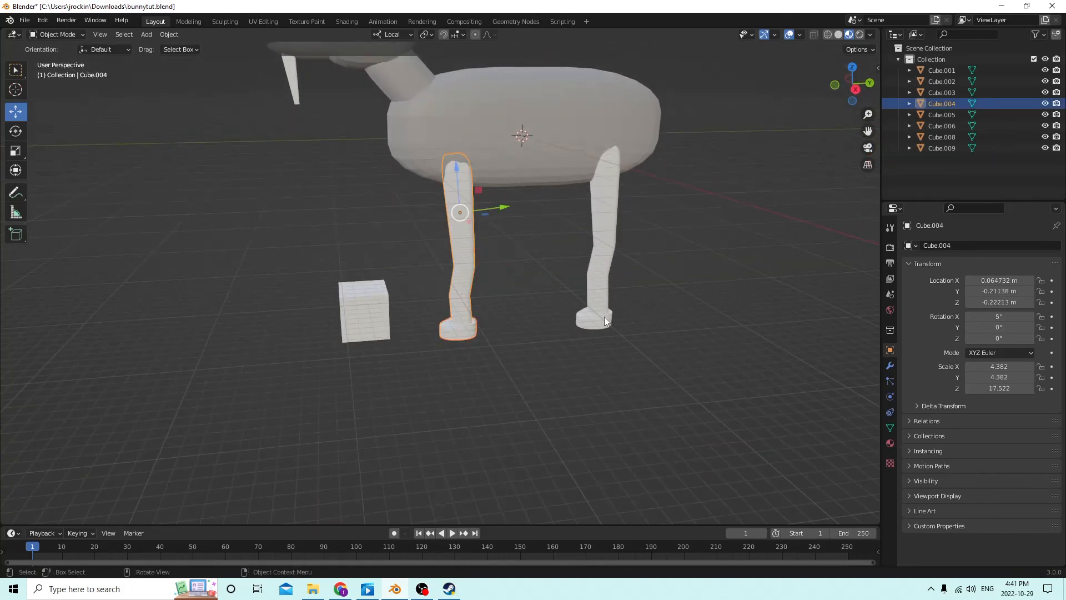
{"action": "left_click", "coordinate": [597, 266]}
{"action": "left_click", "coordinate": [601, 311], "text": "shift"}
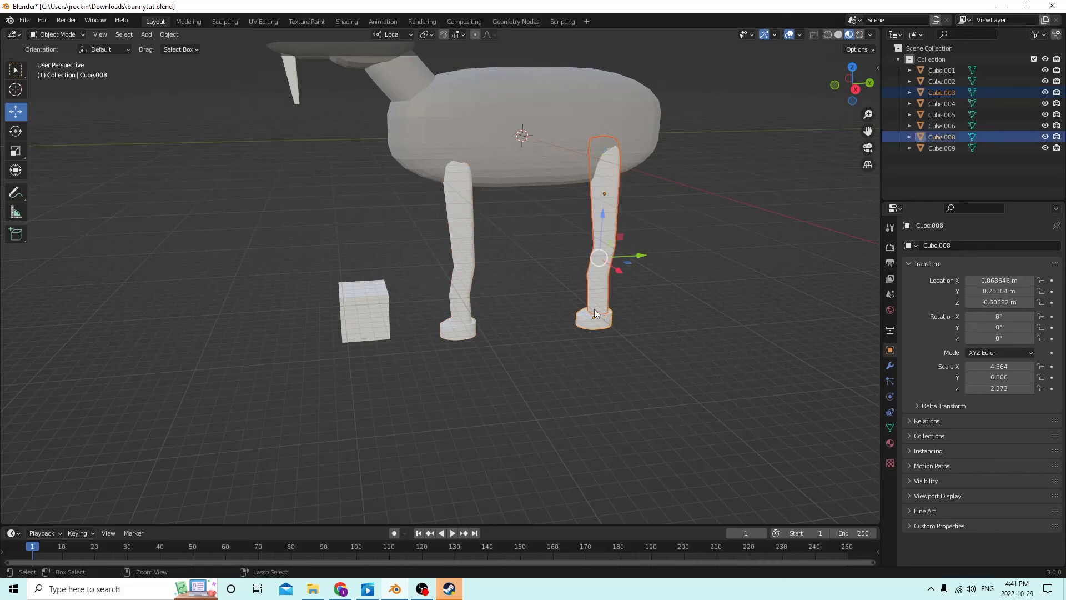
{"action": "key", "text": "ctrl+j"}
{"action": "middle_click_drag", "start_coordinate": [594, 309], "coordinate": [521, 284]}
Duplicate the front leg in place and negate the copy's X location to put it on the goat's other side
{"action": "left_click", "coordinate": [461, 288]}
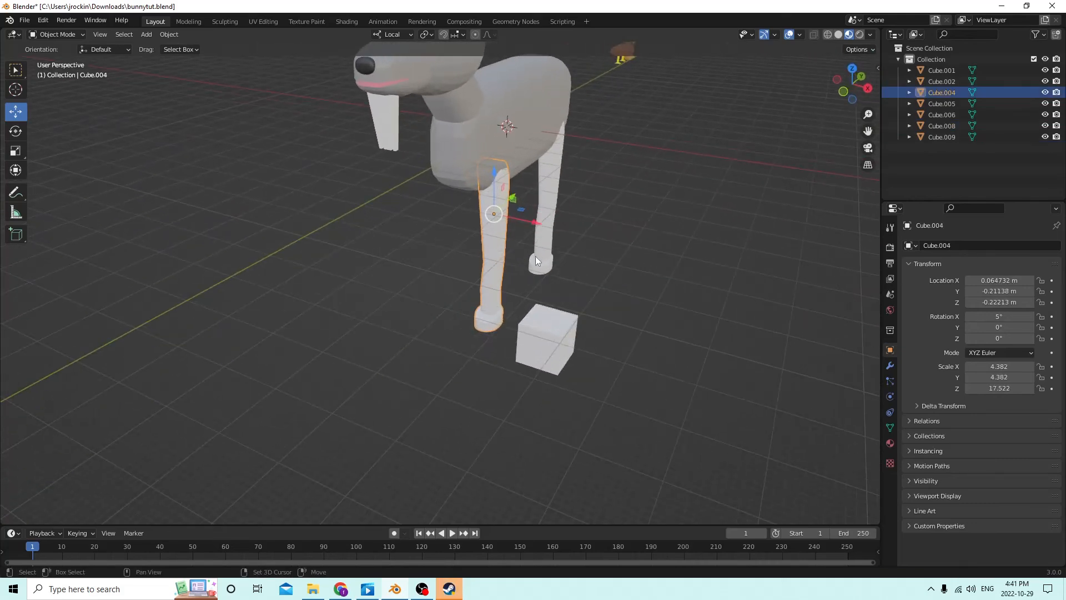
{"action": "key", "text": "shift+d"}
{"action": "key", "text": "Escape"}
{"action": "middle_click_drag", "start_coordinate": [588, 233], "coordinate": [662, 215]}
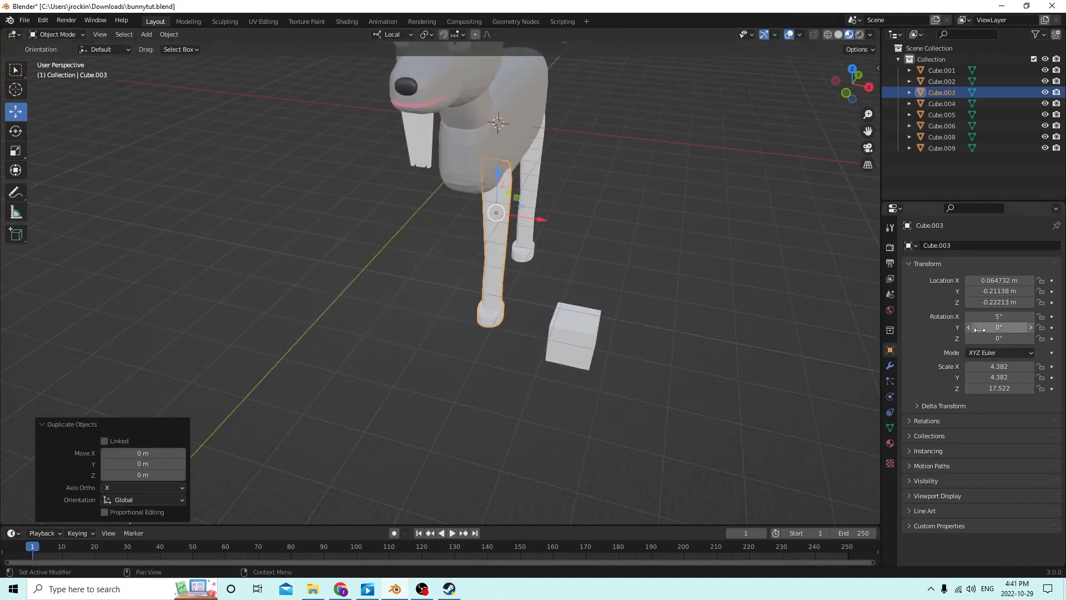
{"action": "left_click", "coordinate": [977, 280]}
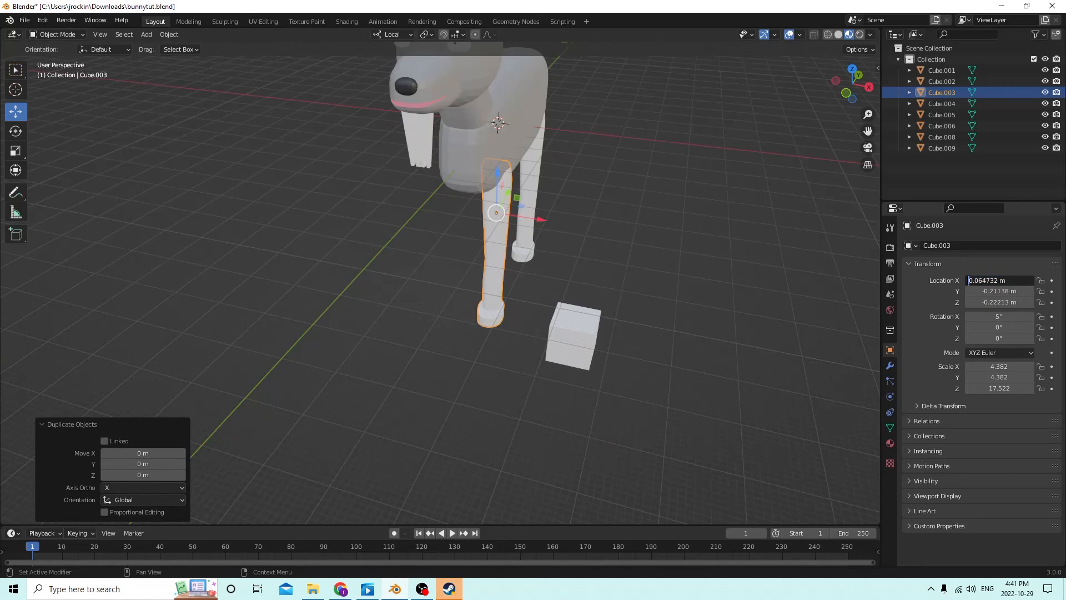
{"action": "key", "text": "Return"}
Duplicate the rear leg in place and set the copy's X location to -0.063646 m
{"action": "middle_click_drag", "start_coordinate": [812, 242], "coordinate": [528, 235]}
{"action": "left_click", "coordinate": [600, 247]}
{"action": "key", "text": "shift+d"}
{"action": "key", "text": "Escape"}
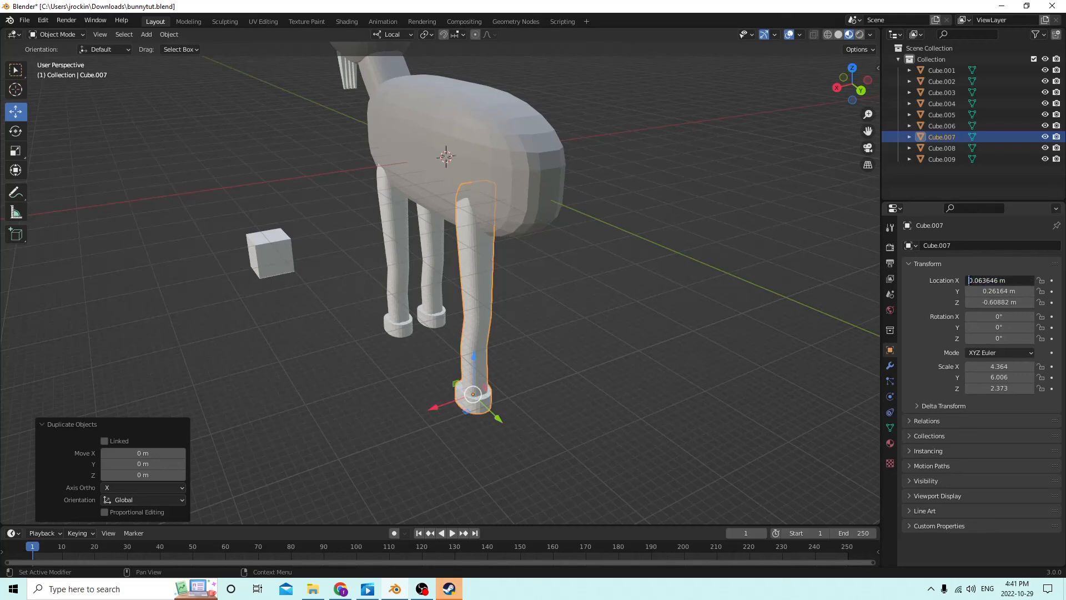
{"action": "type", "text": "-"}
{"action": "key", "text": "Return"}
{"action": "middle_click_drag", "start_coordinate": [805, 268], "coordinate": [340, 267]}
{"action": "left_click", "coordinate": [382, 261]}
{"action": "left_click", "coordinate": [417, 286]}
{"action": "left_click_drag", "start_coordinate": [294, 393], "coordinate": [279, 390]}
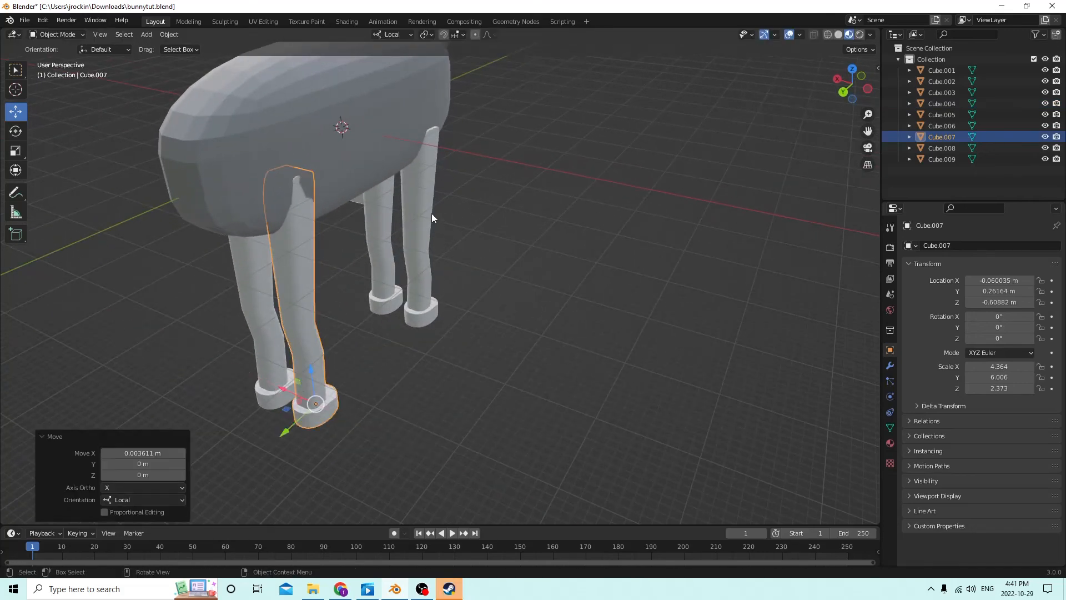
{"action": "left_click", "coordinate": [49, 20]}
{"action": "left_click", "coordinate": [58, 33]}
Join all four legs to the goat's body as one object
{"action": "middle_click_drag", "start_coordinate": [382, 178], "coordinate": [647, 208]}
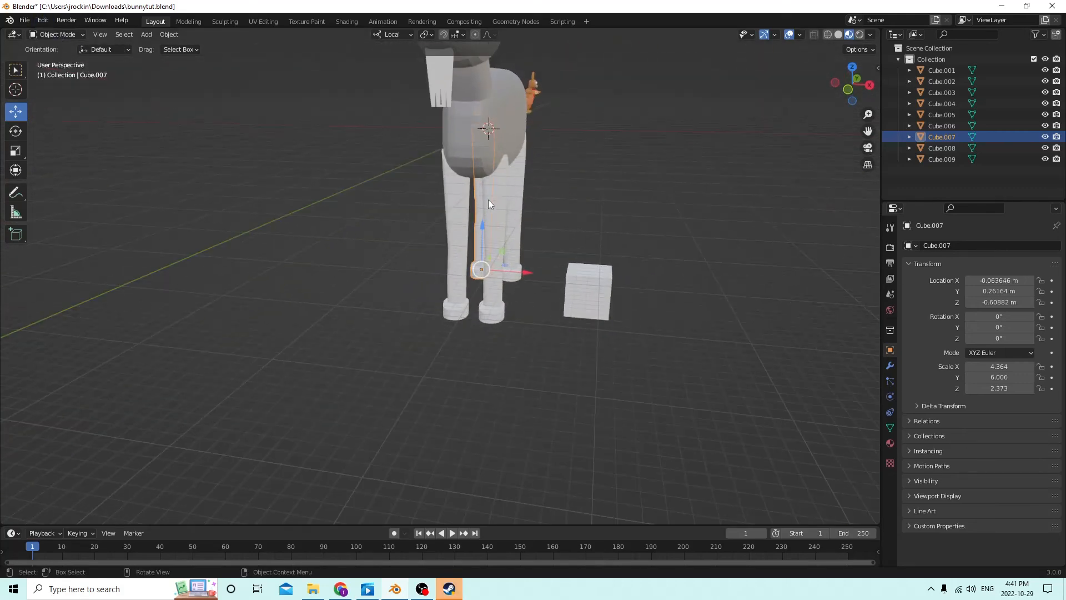
{"action": "left_click", "coordinate": [478, 200]}
{"action": "left_click", "coordinate": [462, 201], "text": "shift"}
{"action": "middle_click_drag", "start_coordinate": [544, 191], "coordinate": [640, 216]}
{"action": "left_click", "coordinate": [590, 215], "text": "shift"}
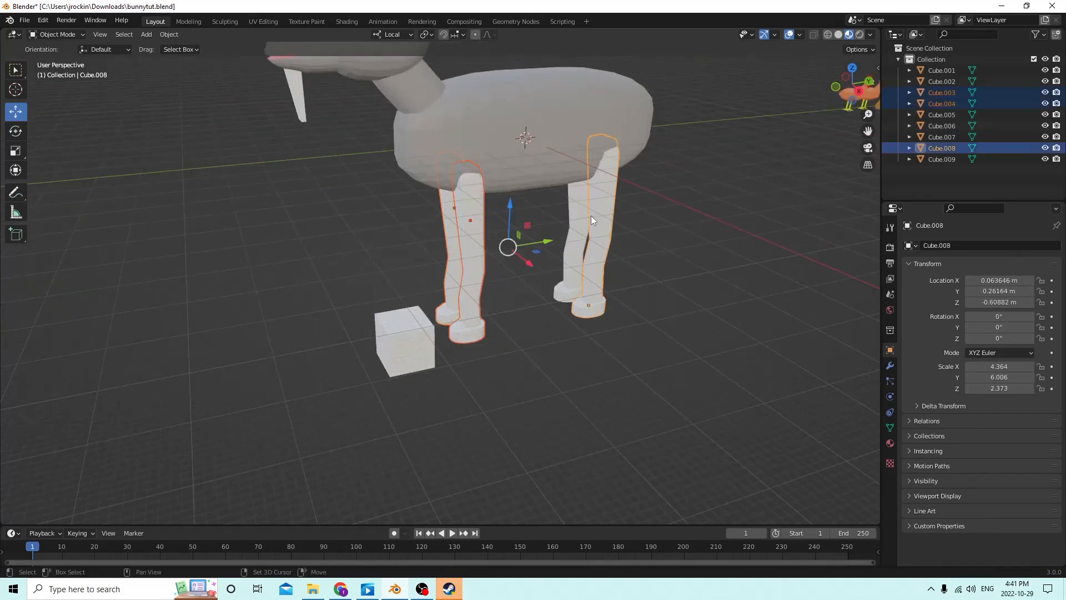
{"action": "left_click", "coordinate": [589, 211], "text": "shift"}
{"action": "left_click", "coordinate": [541, 146], "text": "shift"}
{"action": "key", "text": "ctrl+j"}
{"action": "middle_click_drag", "start_coordinate": [540, 146], "coordinate": [661, 197]}
{"action": "left_click", "coordinate": [722, 188]}
Assign the dark Material.013 to the linked faces of all four hooves and finish mesh editing
{"action": "key", "text": "Tab"}
{"action": "left_click", "coordinate": [651, 232]}
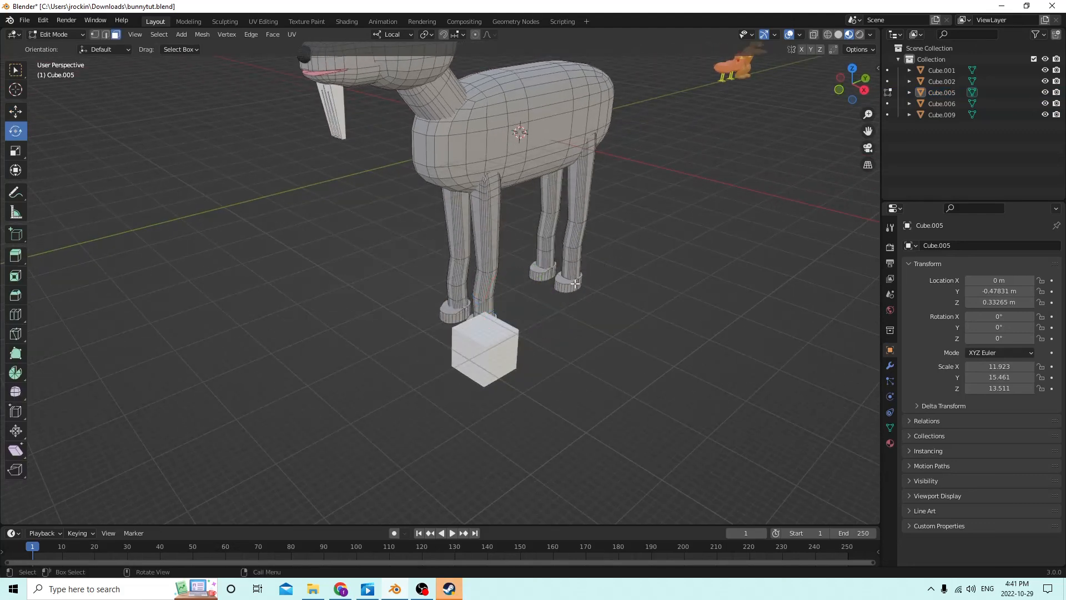
{"action": "key", "text": "l"}
{"action": "key", "text": "l"}
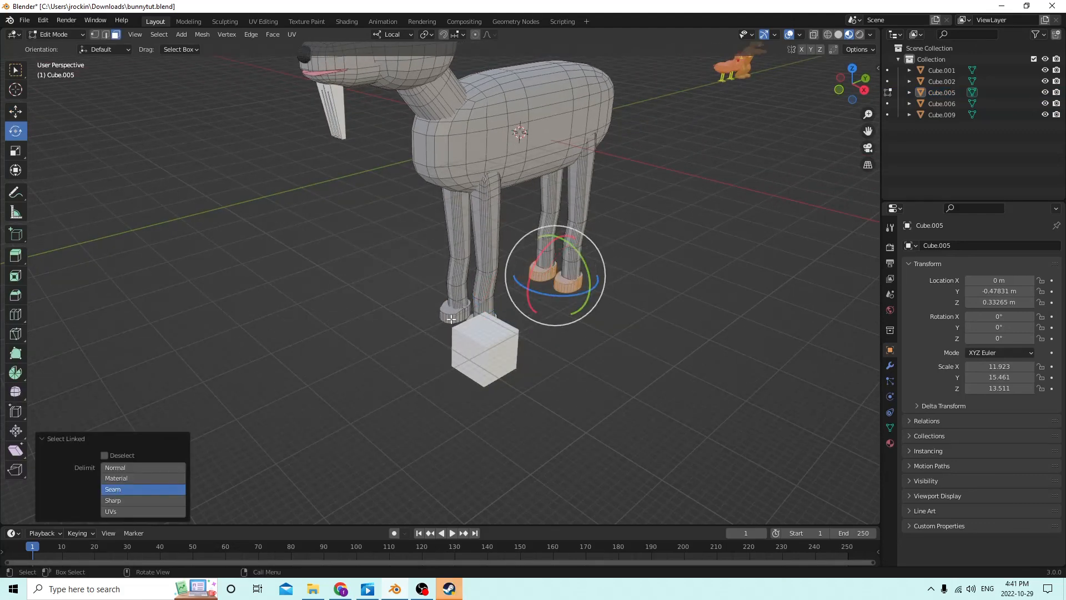
{"action": "middle_click_drag", "start_coordinate": [451, 318], "coordinate": [577, 327]}
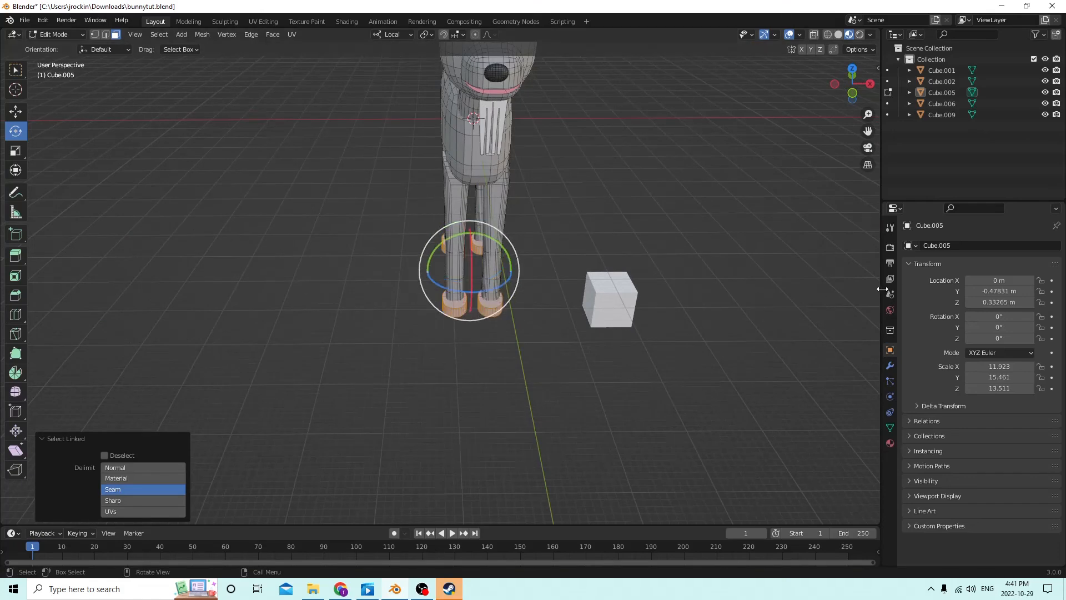
{"action": "left_click", "coordinate": [891, 440]}
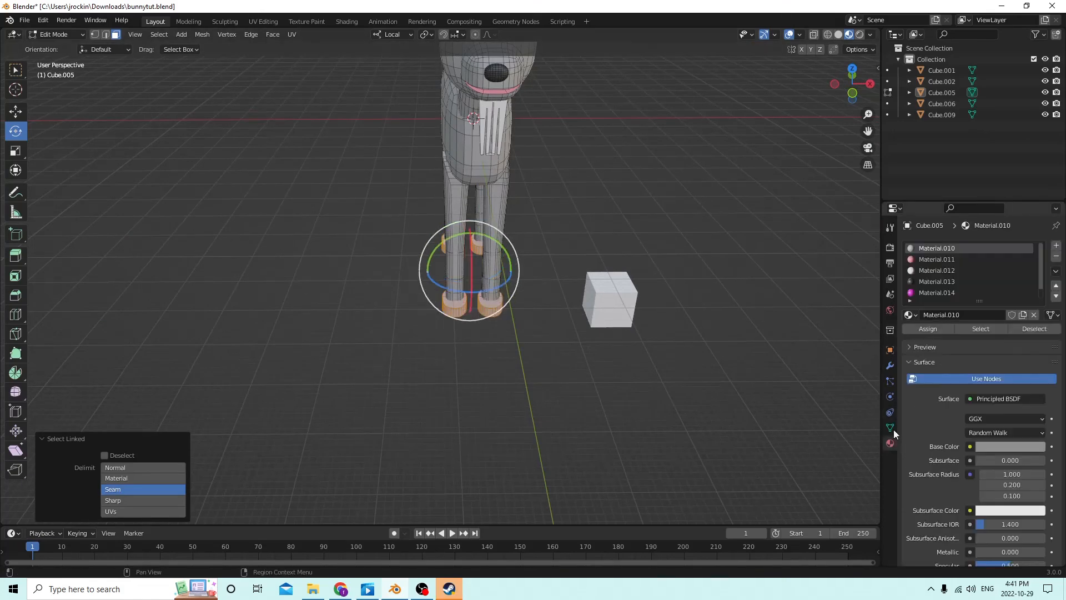
{"action": "left_click", "coordinate": [926, 282]}
{"action": "left_click", "coordinate": [927, 330]}
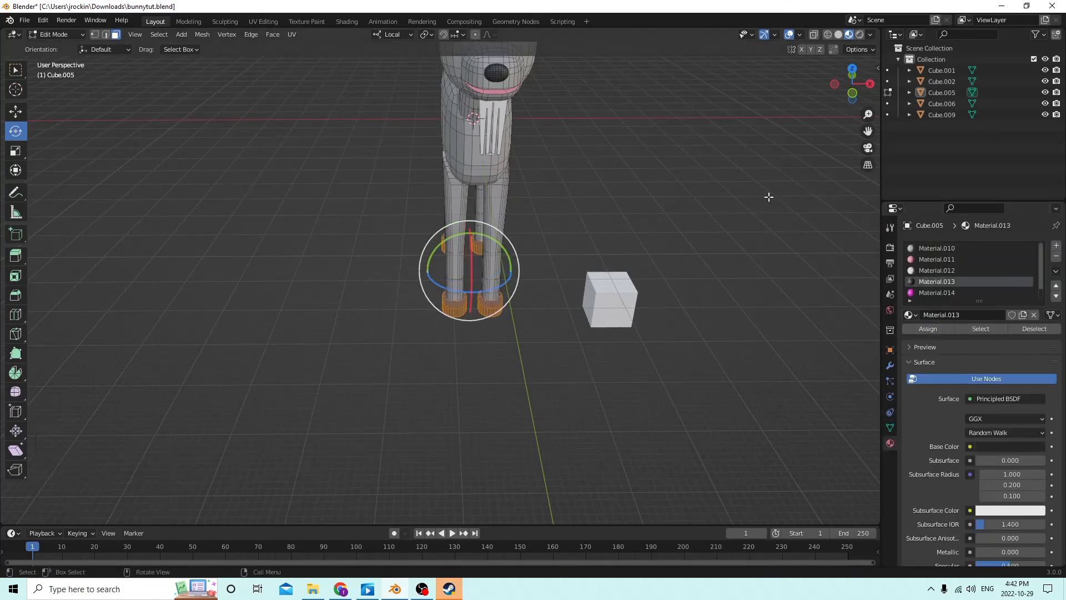
{"action": "key", "text": "Tab"}
{"action": "middle_click_drag", "start_coordinate": [768, 195], "coordinate": [596, 208]}
{"action": "key", "text": "Tab"}
{"action": "left_click", "coordinate": [558, 214]}
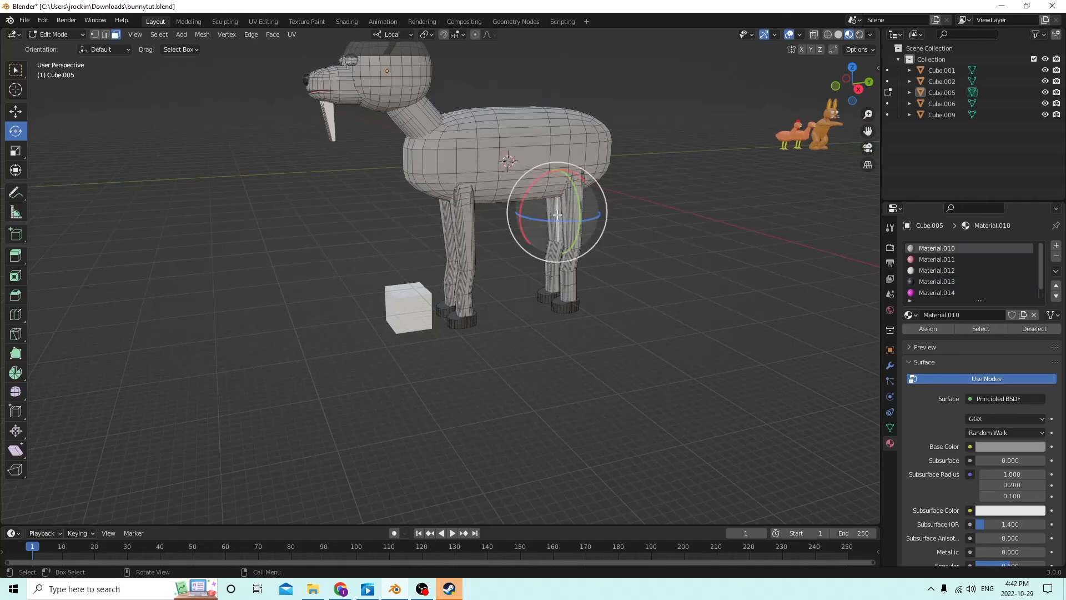
{"action": "key", "text": "Tab"}
{"action": "left_click", "coordinate": [551, 213]}
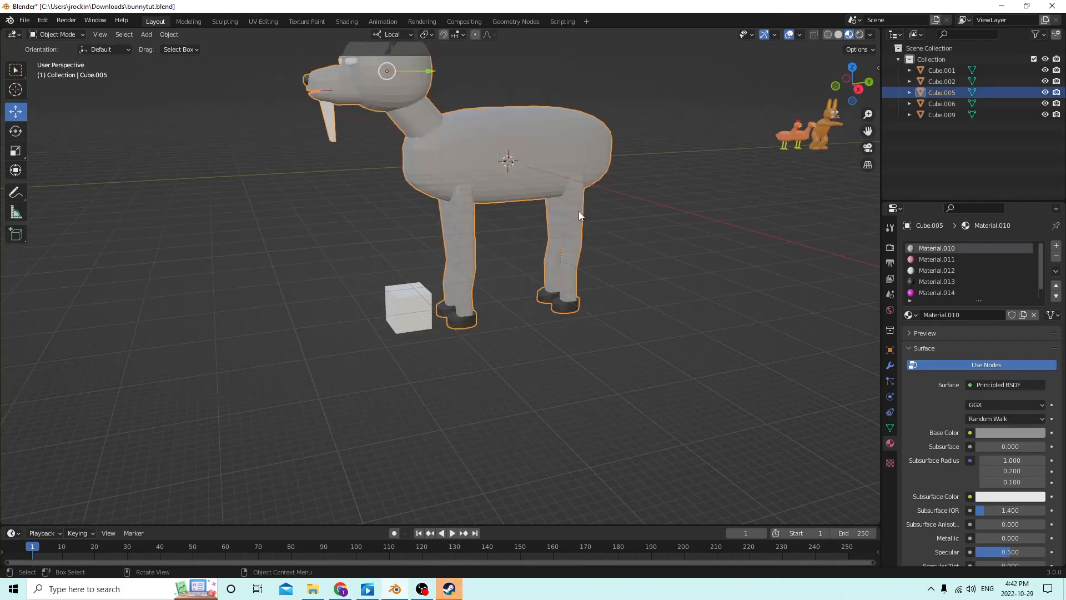
Move both rear legs with their hooves slightly toward the goat's rump along Y and finish mesh editing
{"action": "key", "text": "Tab"}
{"action": "left_click", "coordinate": [705, 228]}
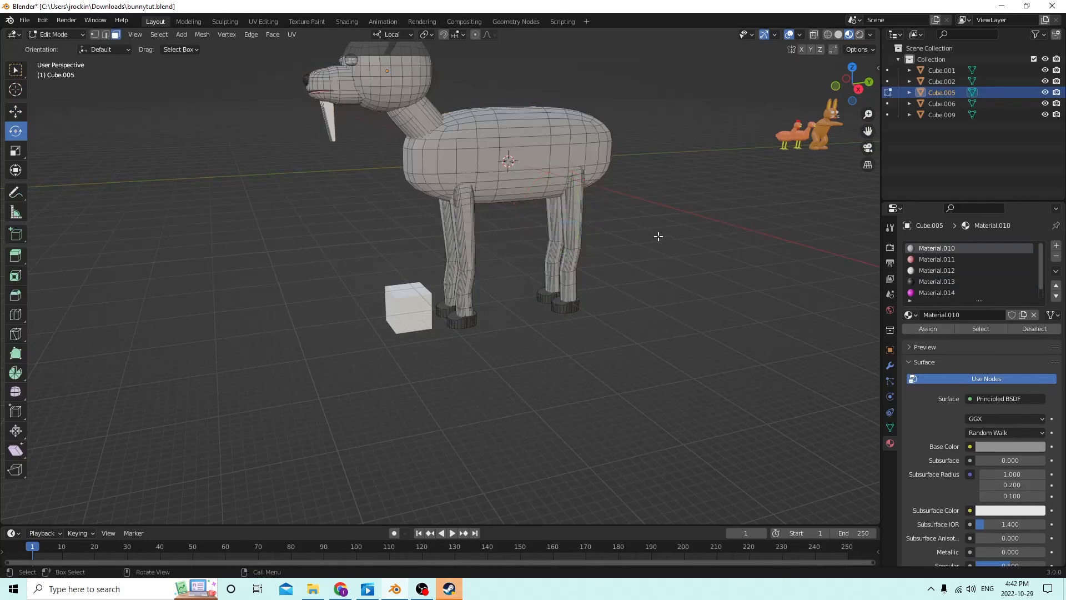
{"action": "key", "text": "l"}
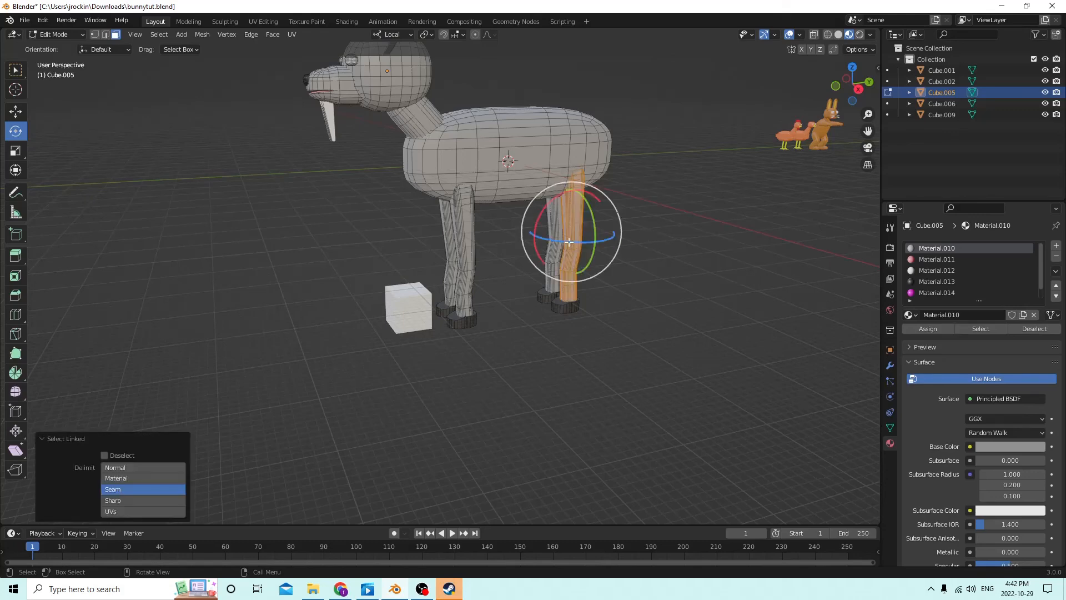
{"action": "key", "text": "l"}
{"action": "key", "text": "l"}
{"action": "key", "text": "l"}
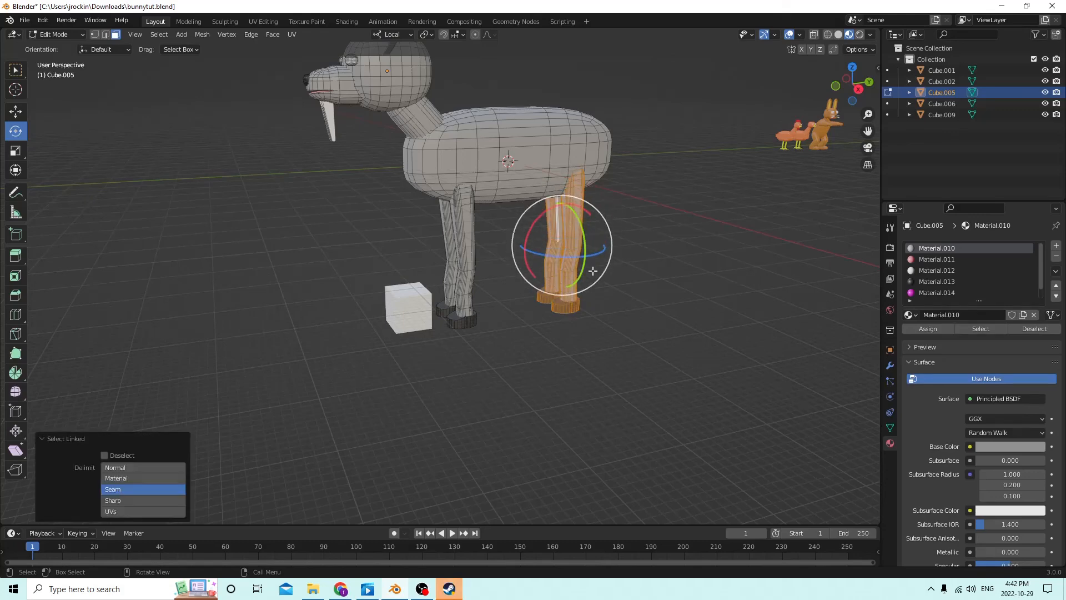
{"action": "middle_click_drag", "start_coordinate": [592, 268], "coordinate": [555, 277]}
{"action": "left_click", "coordinate": [23, 116]}
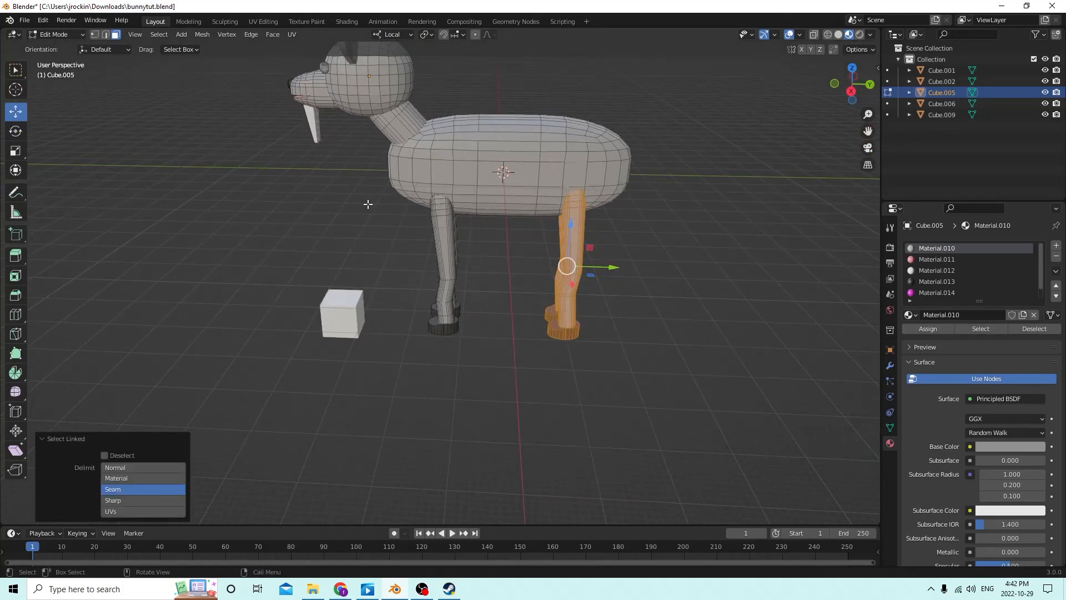
{"action": "left_click_drag", "start_coordinate": [617, 267], "coordinate": [634, 266]}
{"action": "middle_click_drag", "start_coordinate": [769, 282], "coordinate": [784, 316]}
{"action": "left_click", "coordinate": [747, 283]}
{"action": "key", "text": "Tab"}
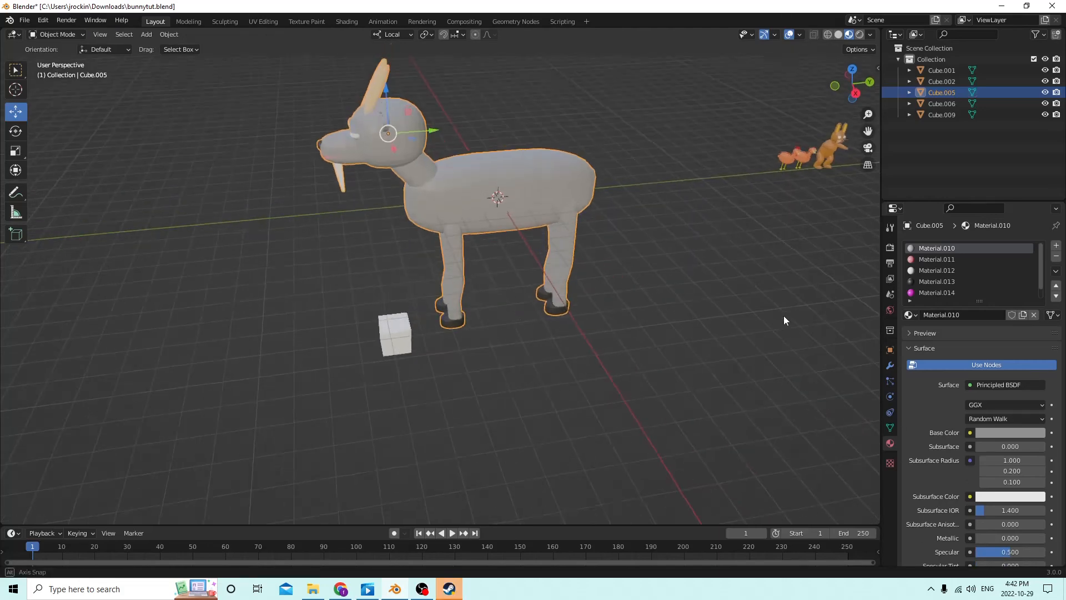
Move the spare cube about 1.22 m along Y behind the goat and set its X location to 0 m
{"action": "left_click", "coordinate": [382, 326]}
{"action": "middle_click_drag", "start_coordinate": [391, 322], "coordinate": [371, 304]}
{"action": "left_click_drag", "start_coordinate": [371, 304], "coordinate": [666, 307]}
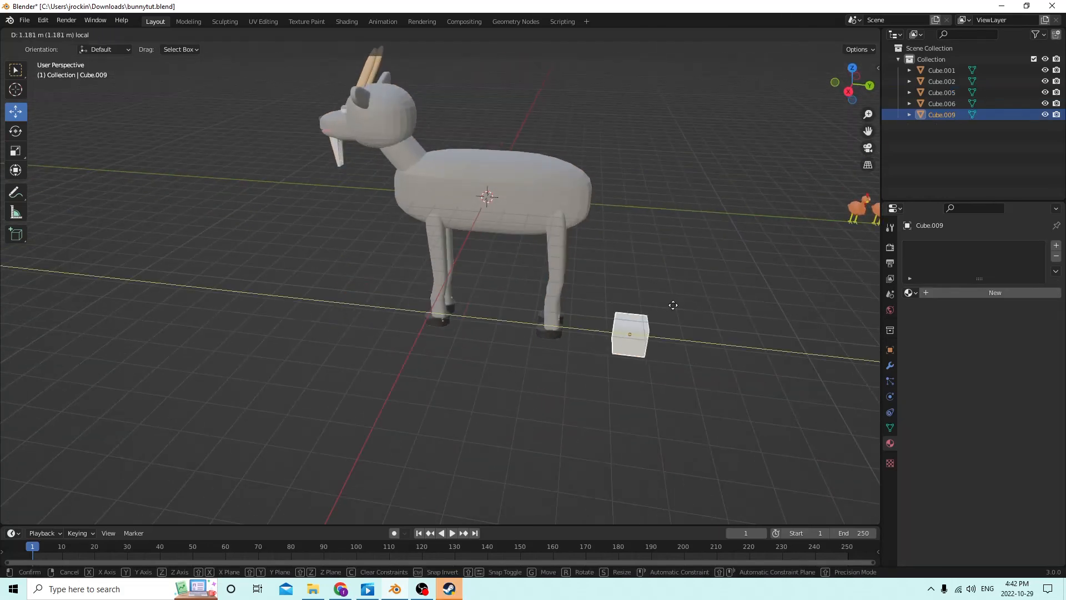
{"action": "middle_click_drag", "start_coordinate": [666, 306], "coordinate": [578, 291]}
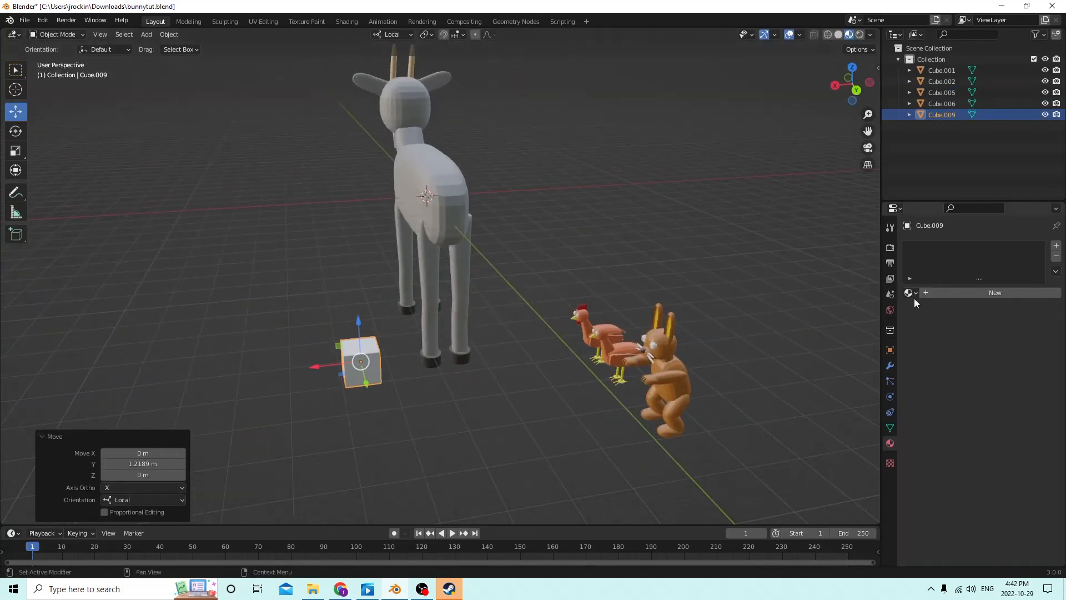
{"action": "left_click", "coordinate": [891, 350]}
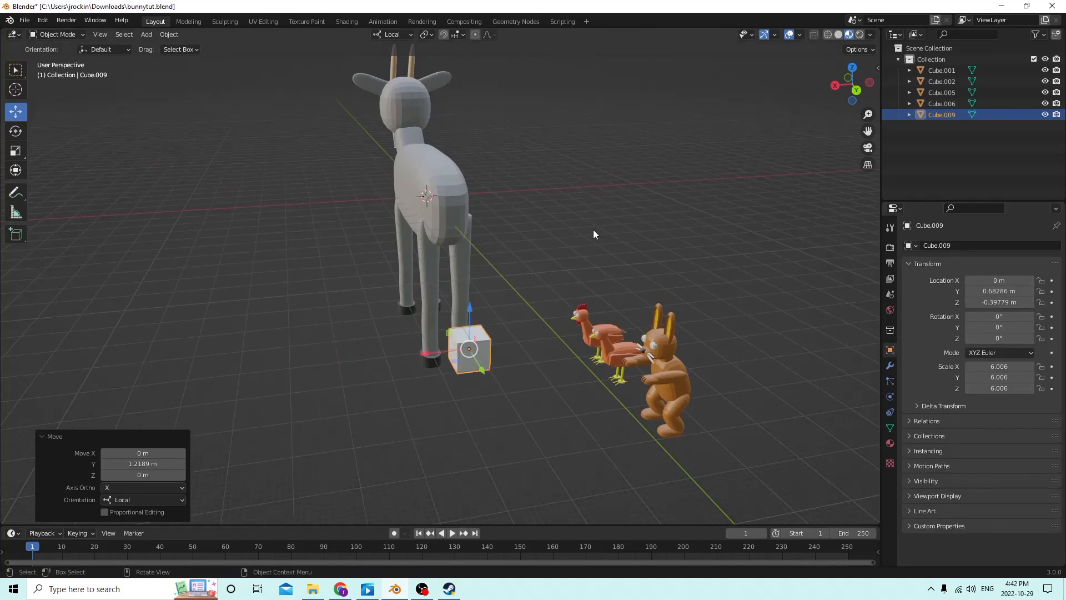
Raise the cube about 0.331 m and move it about 0.191 m along Y against the goat's rump
{"action": "middle_click_drag", "start_coordinate": [592, 229], "coordinate": [632, 228]}
{"action": "left_click_drag", "start_coordinate": [613, 284], "coordinate": [613, 199]}
{"action": "scroll", "coordinate": [712, 261], "scroll_direction": "up", "scroll_amount": 2}
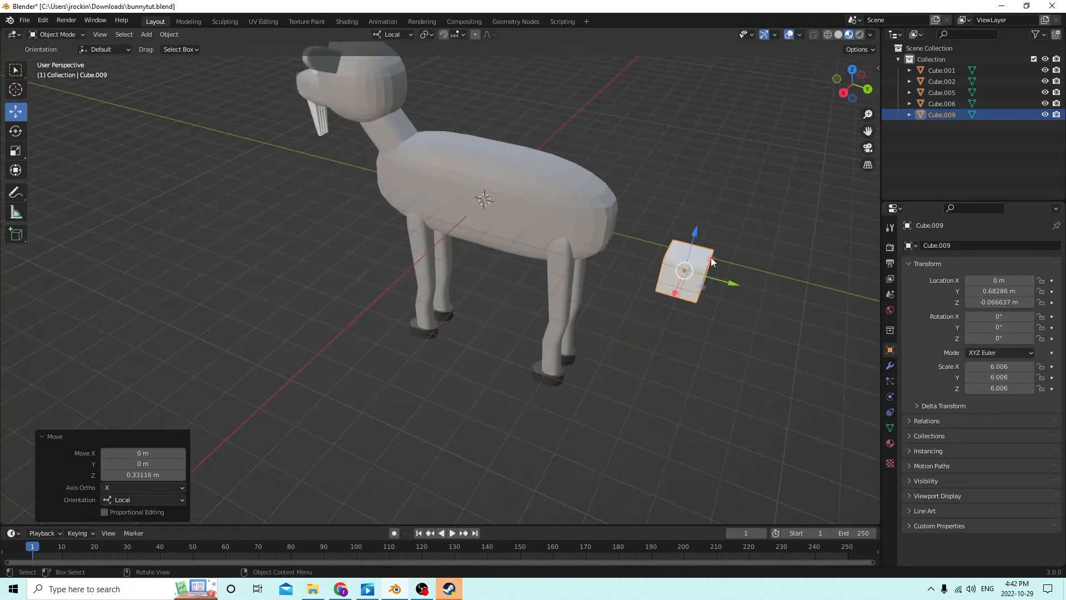
{"action": "left_click_drag", "start_coordinate": [726, 283], "coordinate": [663, 252]}
{"action": "middle_click_drag", "start_coordinate": [663, 251], "coordinate": [630, 216]}
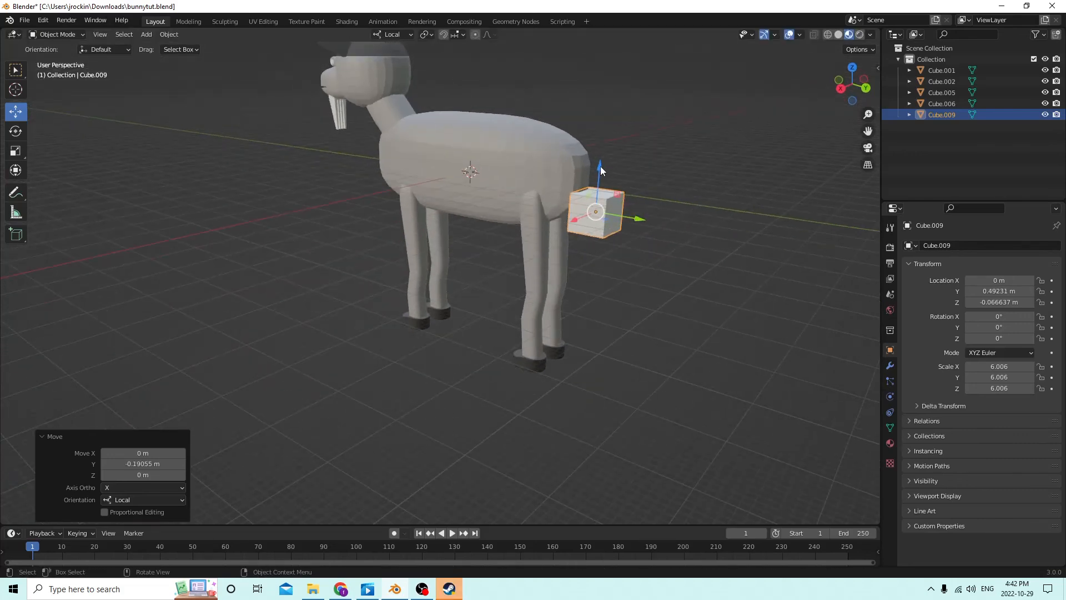
Raise the cube about 0.1 m along Z behind the goat's rump and open its mesh for editing
{"action": "left_click_drag", "start_coordinate": [601, 166], "coordinate": [589, 128]}
{"action": "middle_click_drag", "start_coordinate": [588, 128], "coordinate": [193, 126]}
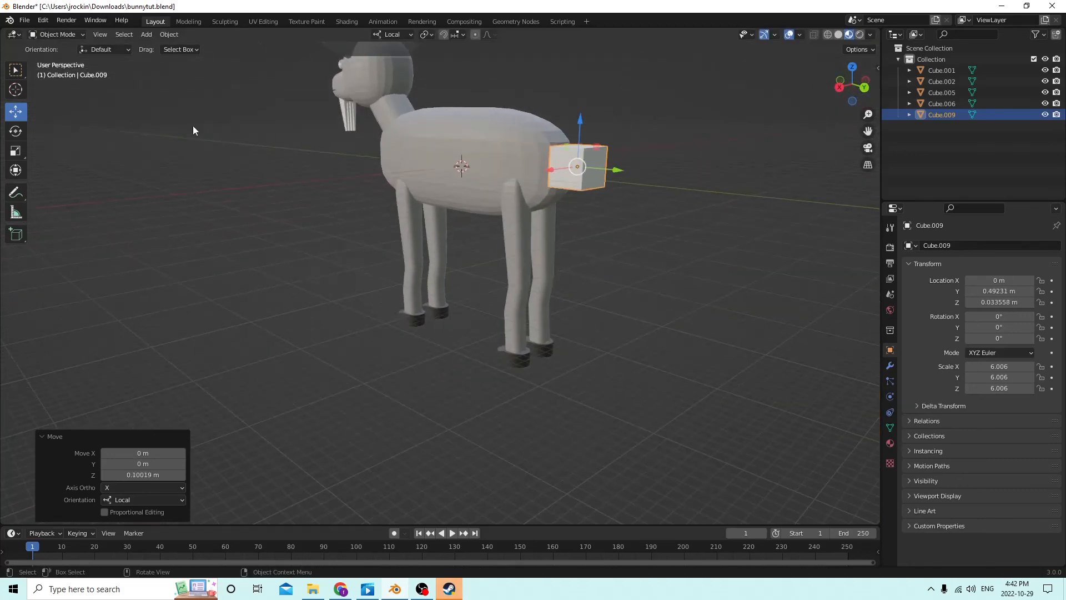
{"action": "left_click", "coordinate": [15, 151]}
{"action": "middle_click_drag", "start_coordinate": [408, 144], "coordinate": [595, 160]}
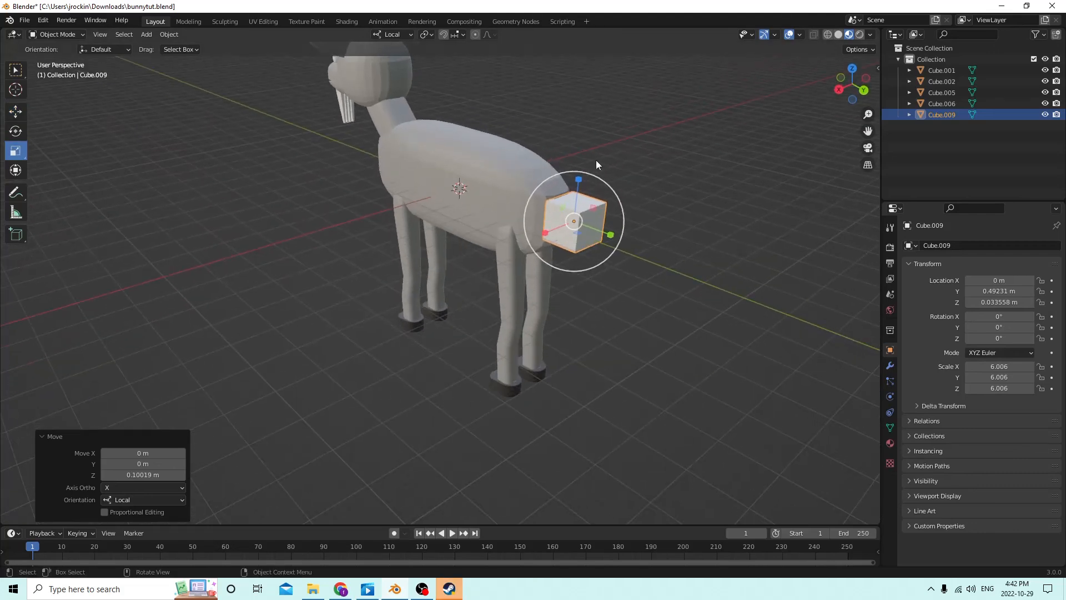
{"action": "left_click", "coordinate": [575, 213]}
{"action": "left_click", "coordinate": [577, 217]}
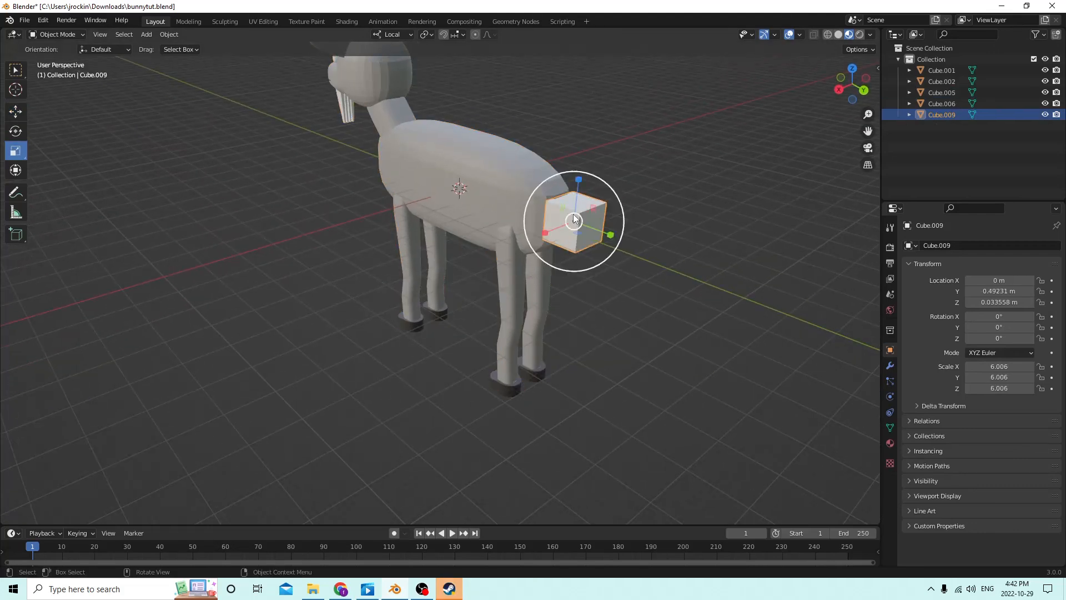
{"action": "key", "text": "Tab"}
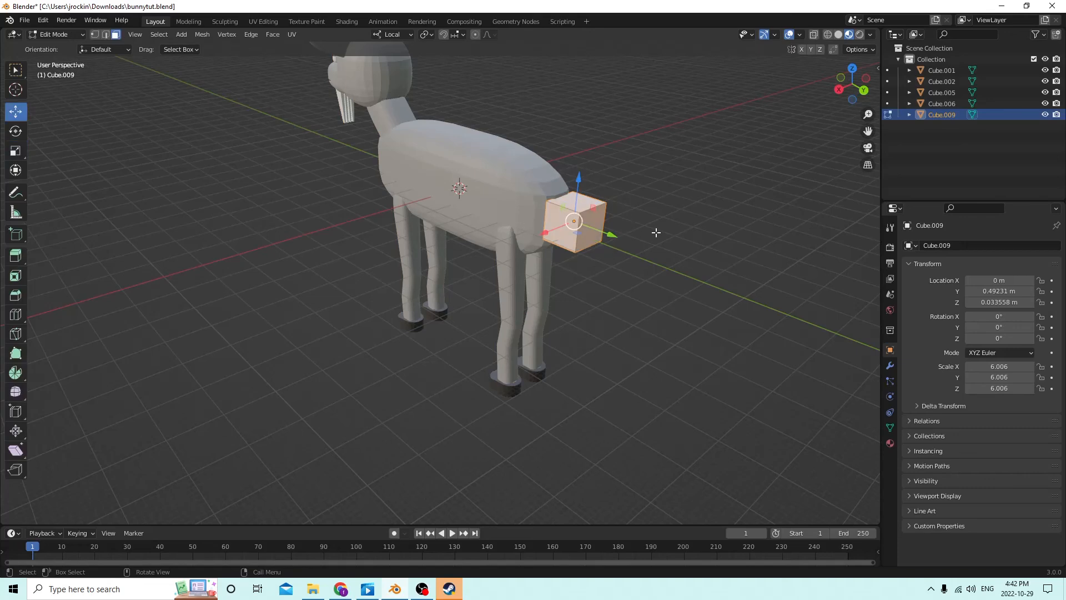
{"action": "left_click", "coordinate": [562, 208]}
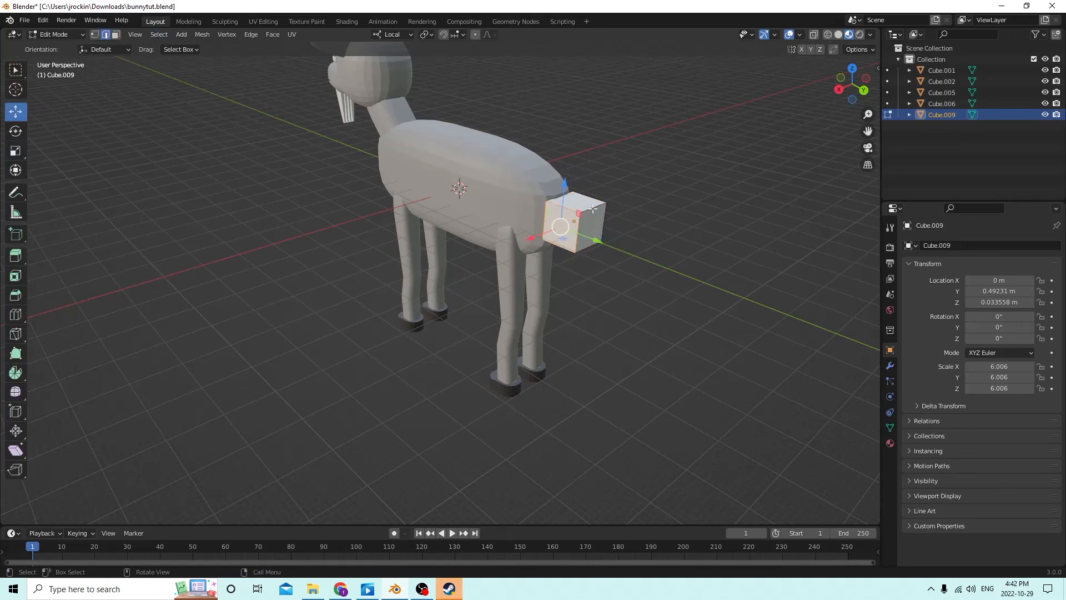
{"action": "left_click", "coordinate": [577, 209]}
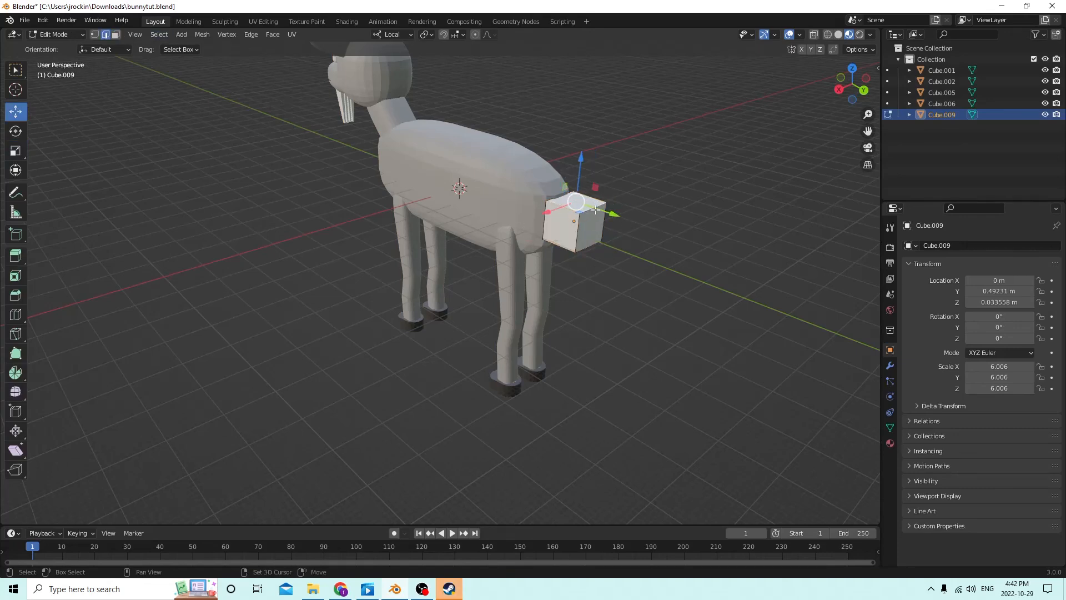
{"action": "left_click", "coordinate": [596, 228]}
{"action": "left_click", "coordinate": [577, 244]}
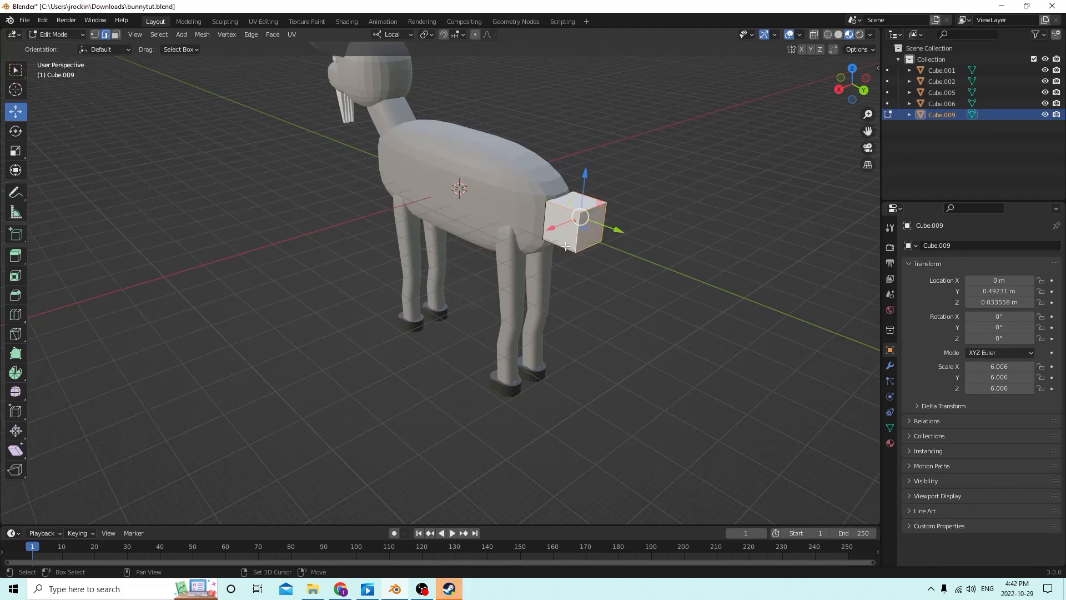
{"action": "middle_click_drag", "start_coordinate": [563, 246], "coordinate": [300, 200]}
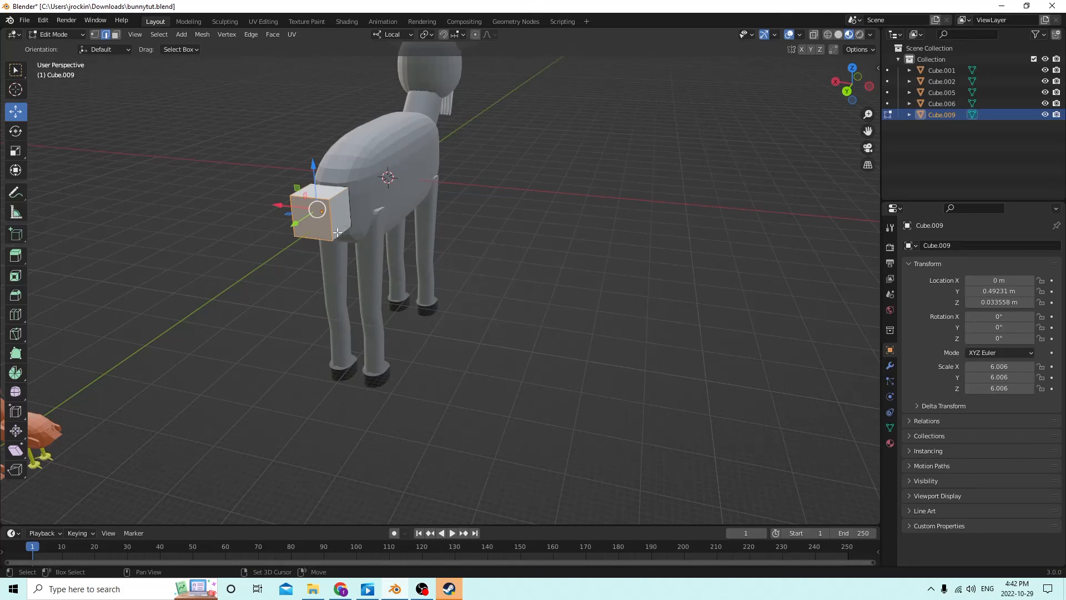
{"action": "middle_click_drag", "start_coordinate": [338, 232], "coordinate": [541, 242]}
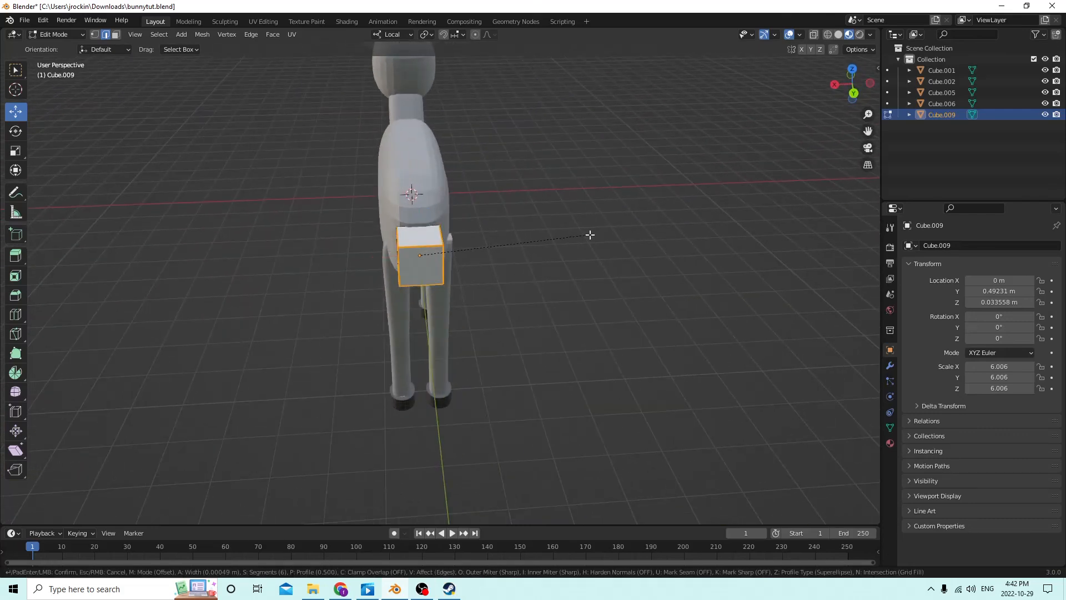
{"action": "key", "text": "a"}
{"action": "key", "text": "ctrl+b"}
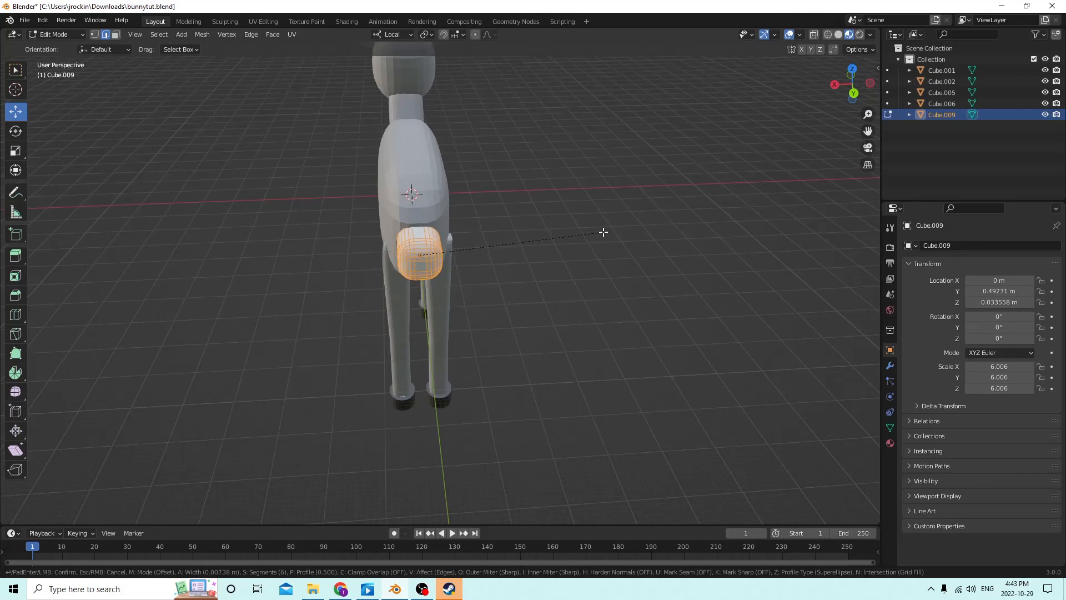
{"action": "key", "text": "Escape"}
{"action": "mouse_move", "coordinate": [602, 231]}
{"action": "middle_mouse_down"}
{"action": "mouse_move", "coordinate": [625, 231]}
{"action": "mouse_move", "coordinate": [609, 219]}
{"action": "middle_mouse_up"}
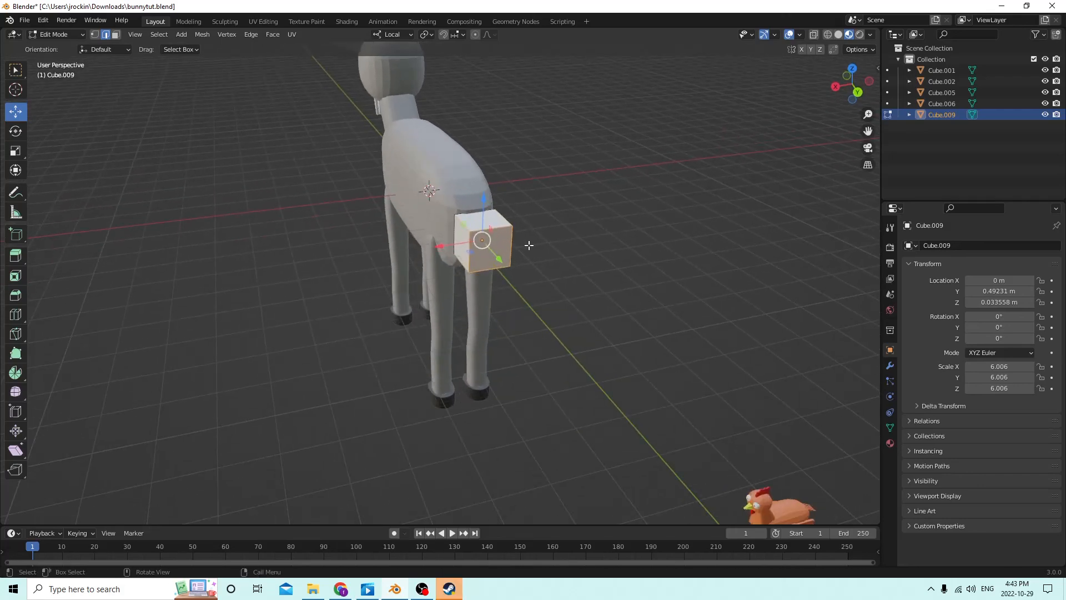
Scale the cube's rear face, facing away from the goat, down to about 0.528 of its size
{"action": "left_click", "coordinate": [508, 248]}
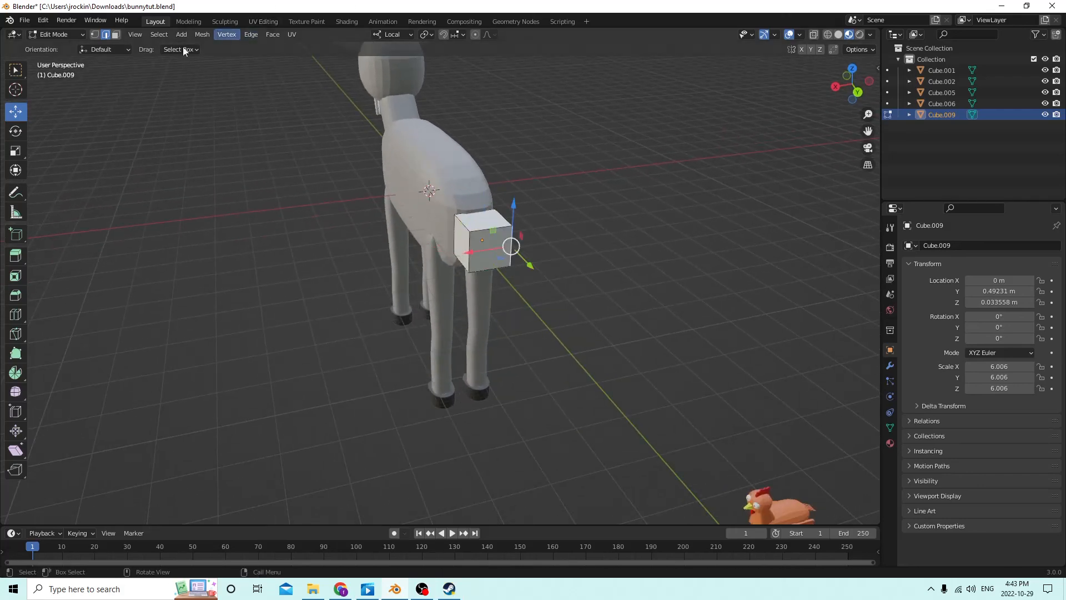
{"action": "left_click", "coordinate": [116, 35]}
{"action": "left_click", "coordinate": [475, 250]}
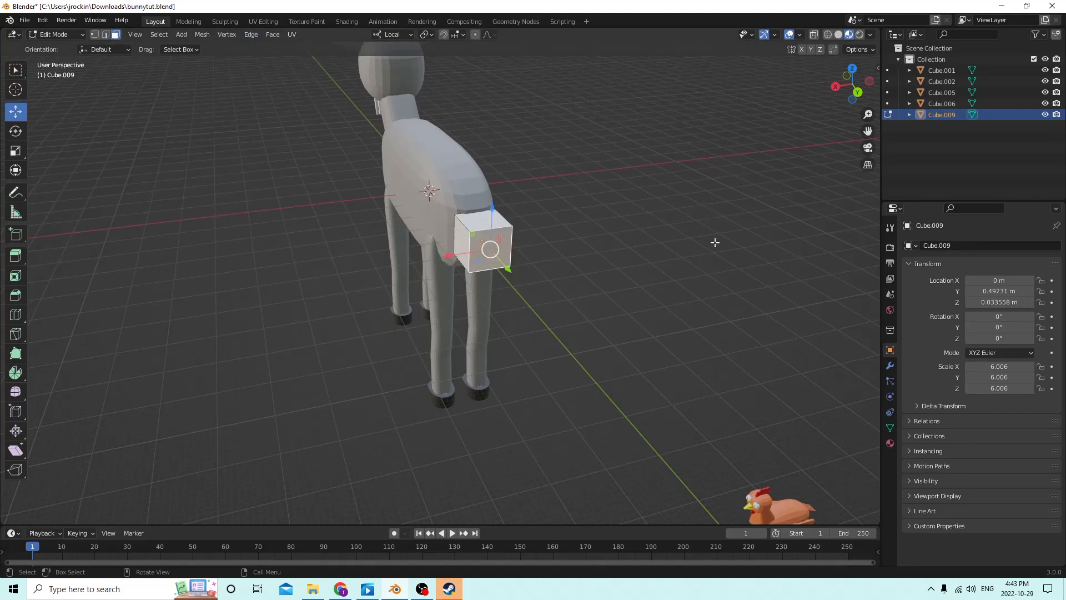
{"action": "key", "text": "s"}
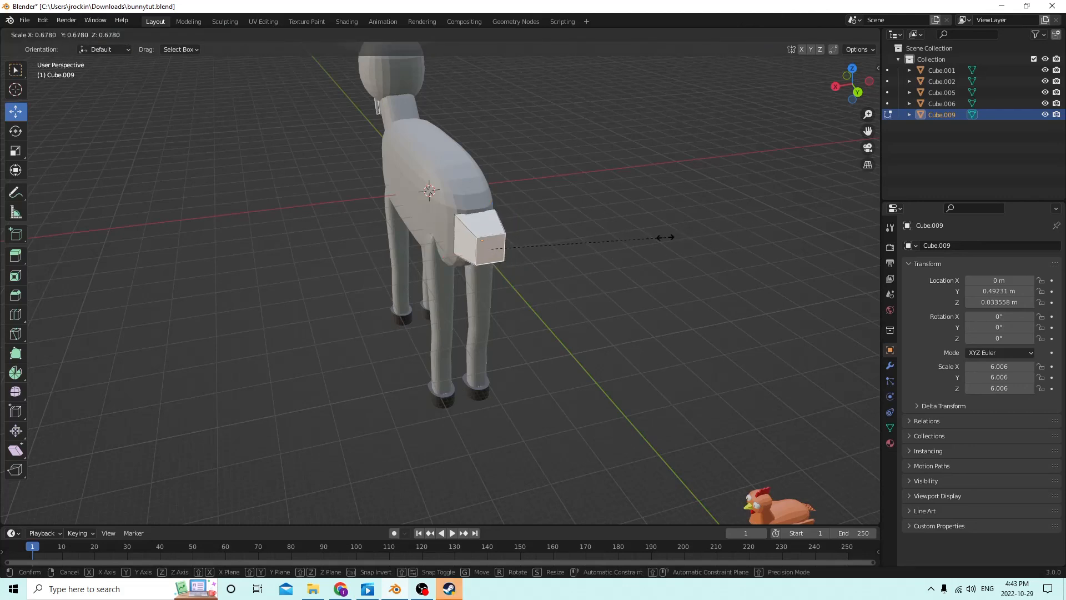
{"action": "left_click", "coordinate": [630, 241]}
{"action": "middle_click_drag", "start_coordinate": [633, 249], "coordinate": [604, 219]}
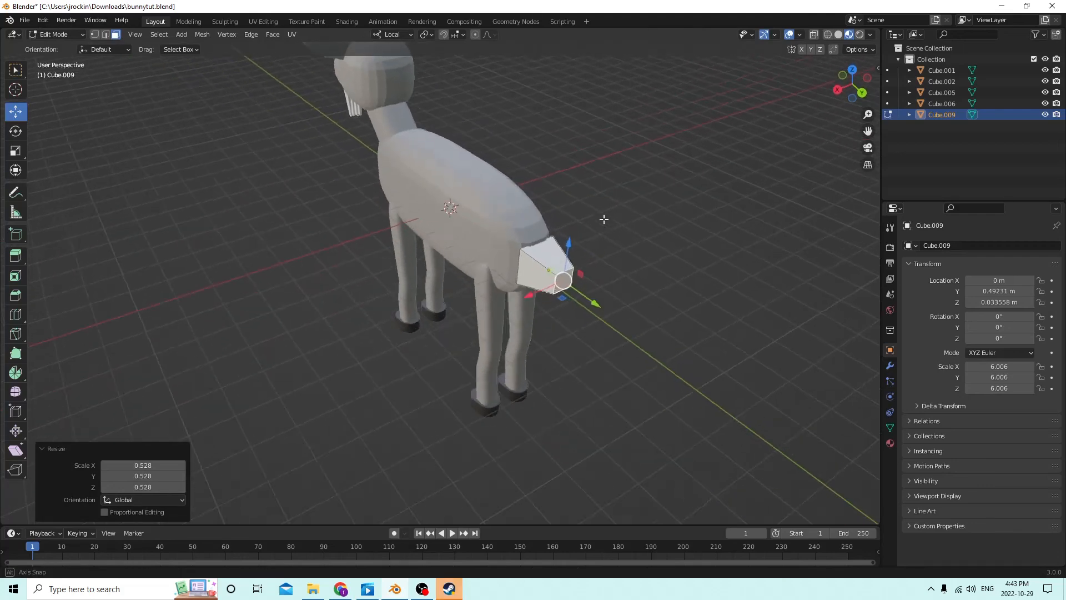
Bevel the edges around the tail's small end face about 0.007 m wide with 6 segments and finish mesh editing
{"action": "left_click", "coordinate": [553, 243]}
{"action": "middle_click_drag", "start_coordinate": [544, 239], "coordinate": [531, 227]}
{"action": "left_click", "coordinate": [517, 253]}
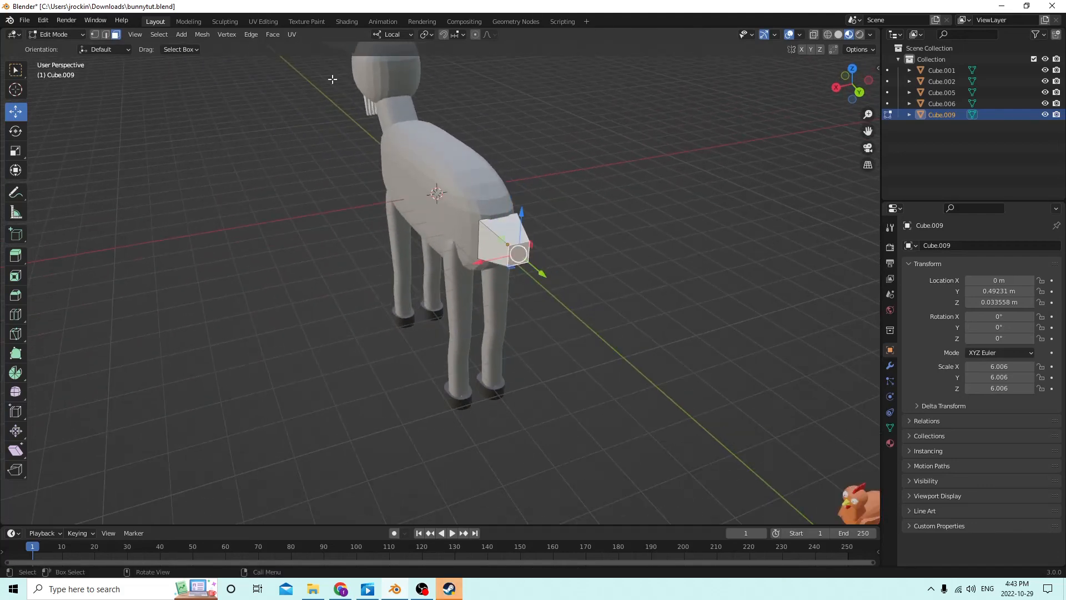
{"action": "left_click", "coordinate": [105, 35]}
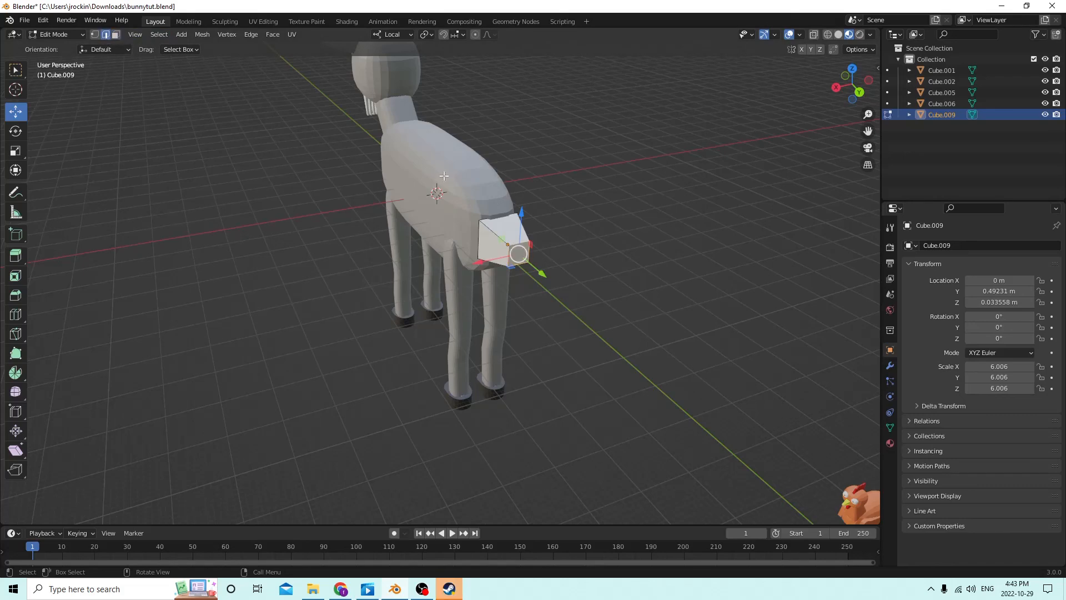
{"action": "left_click", "coordinate": [524, 229]}
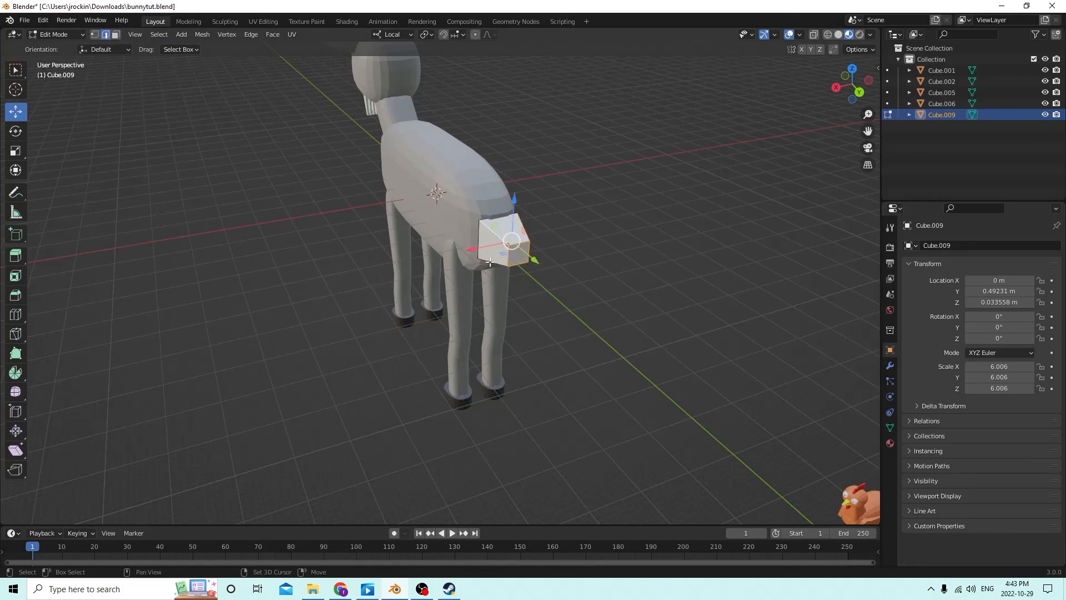
{"action": "middle_click_drag", "start_coordinate": [522, 250], "coordinate": [361, 252]}
{"action": "key", "text": "a"}
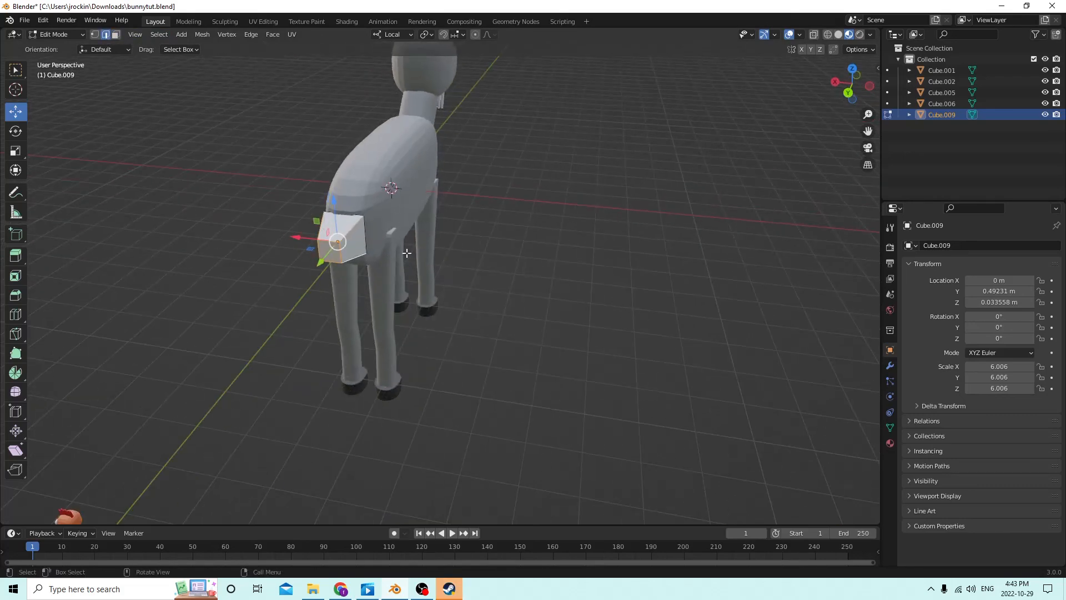
{"action": "key", "text": "ctrl+b"}
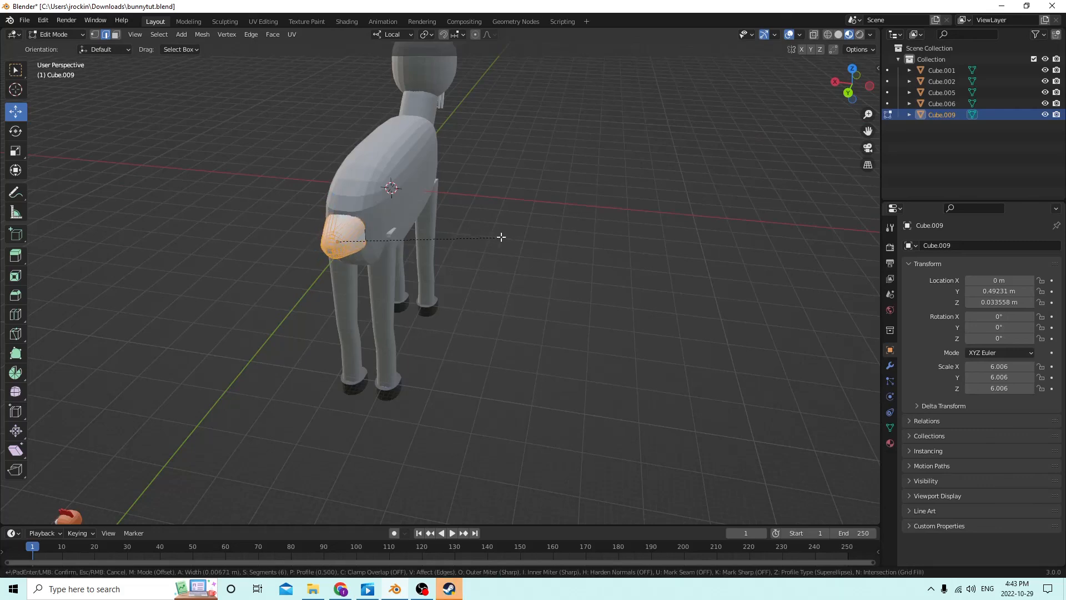
{"action": "left_click", "coordinate": [496, 236]}
{"action": "key", "text": "Tab"}
{"action": "middle_click_drag", "start_coordinate": [528, 237], "coordinate": [638, 207]}
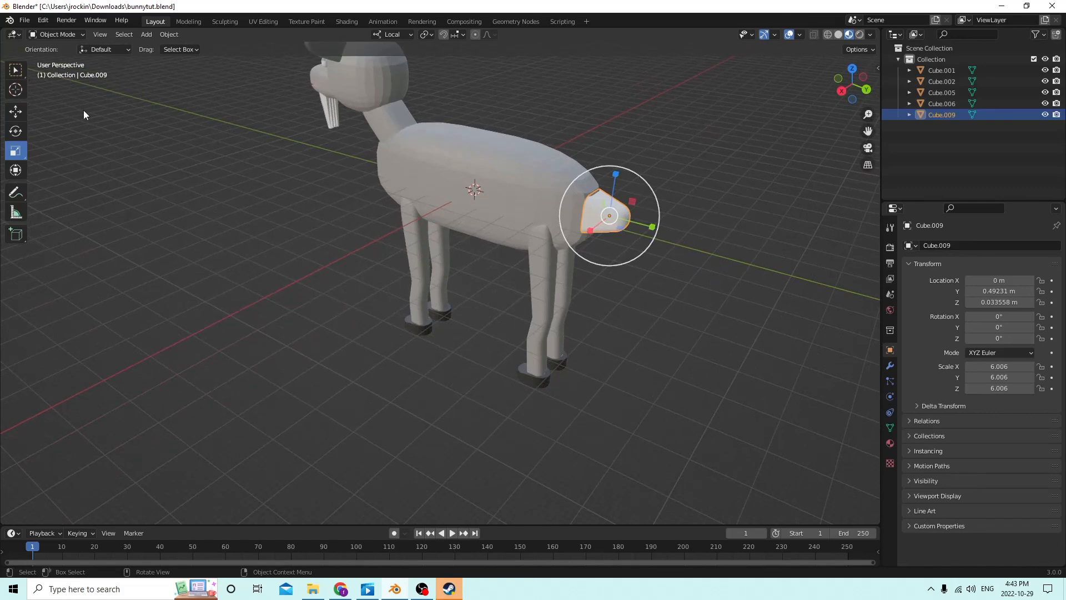
Stretch the tail along its local Y axis by a factor of about 1.6
{"action": "left_click", "coordinate": [15, 111]}
{"action": "middle_click_drag", "start_coordinate": [439, 125], "coordinate": [435, 120]}
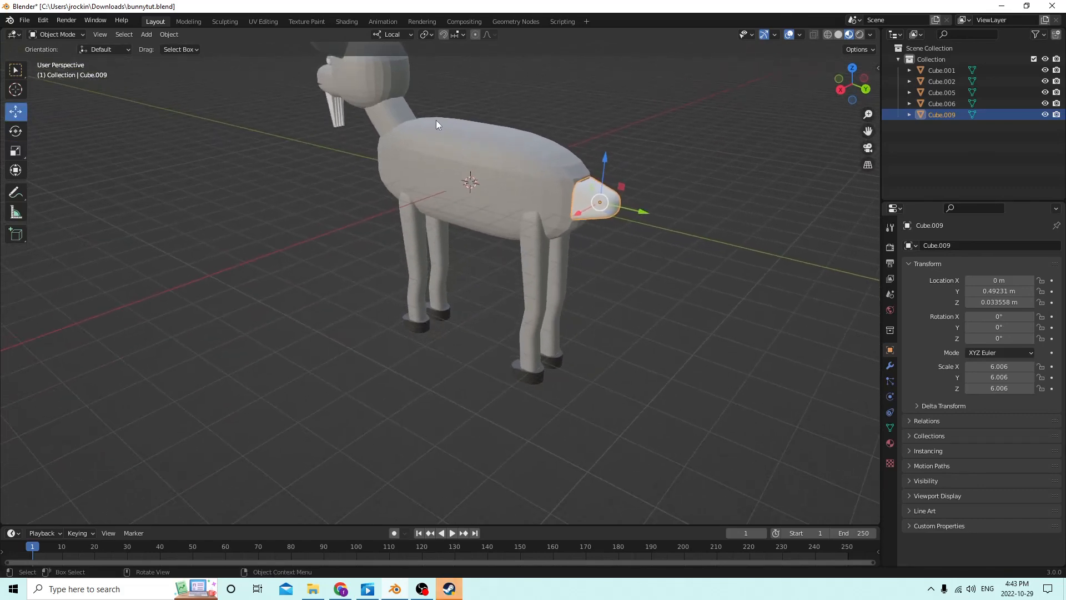
{"action": "left_click", "coordinate": [17, 149]}
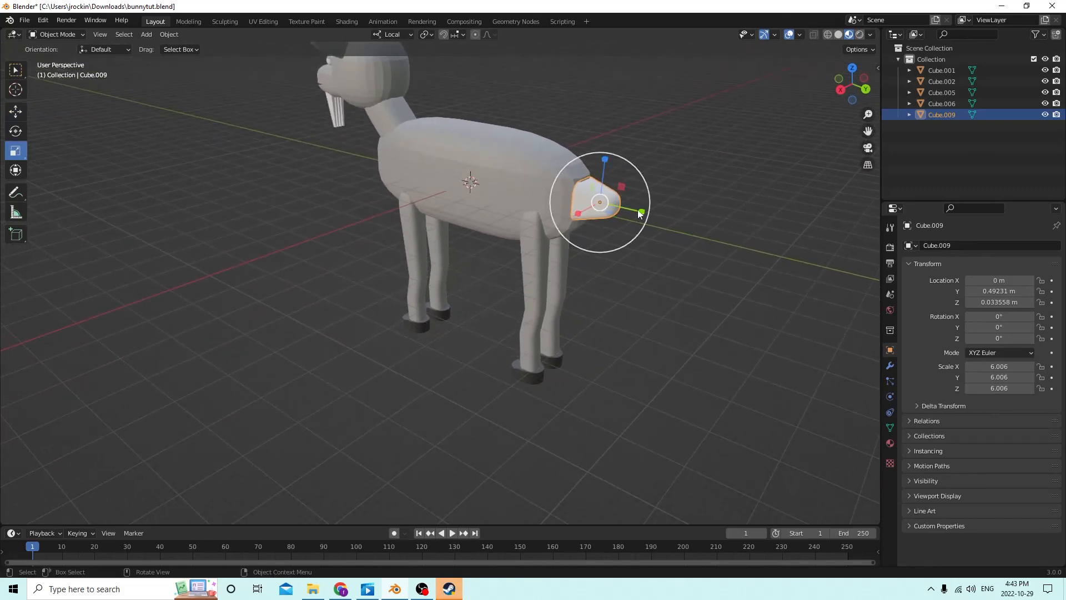
{"action": "left_click_drag", "start_coordinate": [641, 212], "coordinate": [622, 209]}
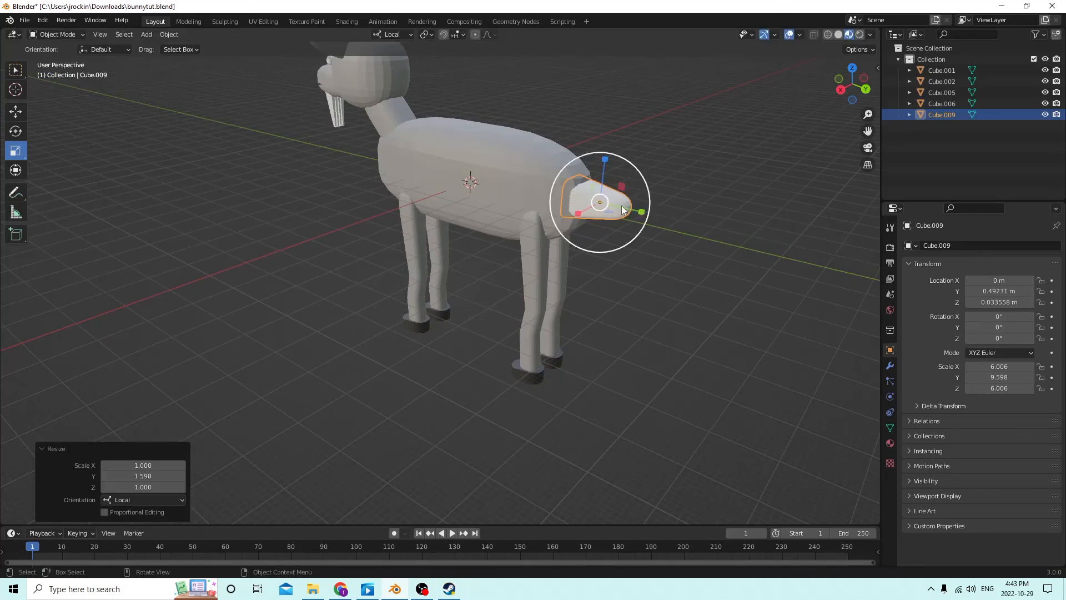
Slim the tail along X and Z, each by a factor of about 0.7
{"action": "middle_click_drag", "start_coordinate": [623, 210], "coordinate": [318, 271]}
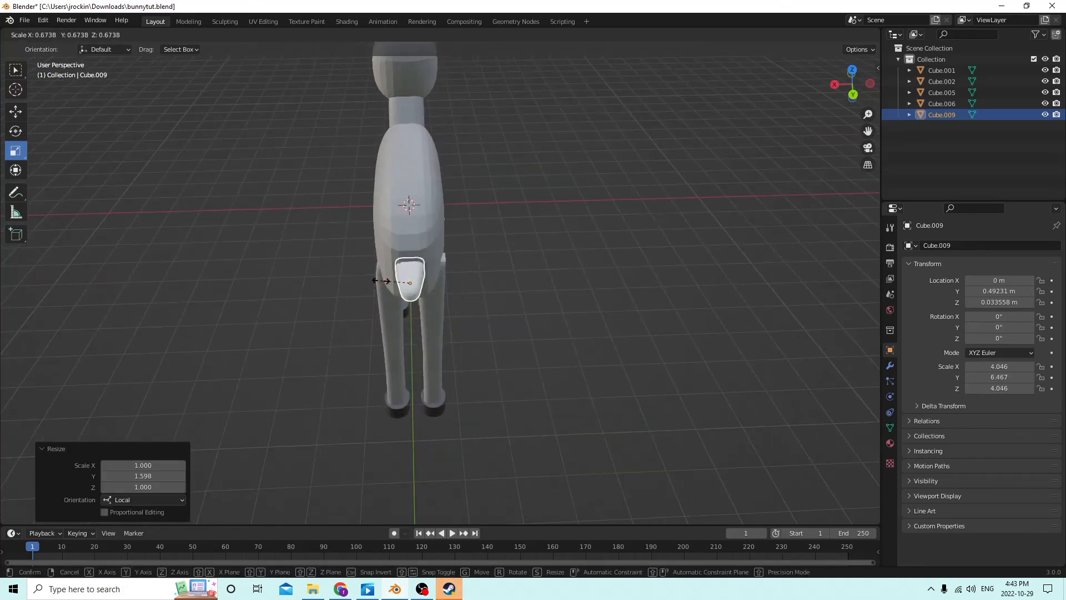
{"action": "left_click_drag", "start_coordinate": [377, 281], "coordinate": [381, 281]}
{"action": "middle_click_drag", "start_coordinate": [381, 280], "coordinate": [674, 126]}
{"action": "left_click_drag", "start_coordinate": [638, 133], "coordinate": [634, 148]}
{"action": "middle_click_drag", "start_coordinate": [634, 147], "coordinate": [755, 147]}
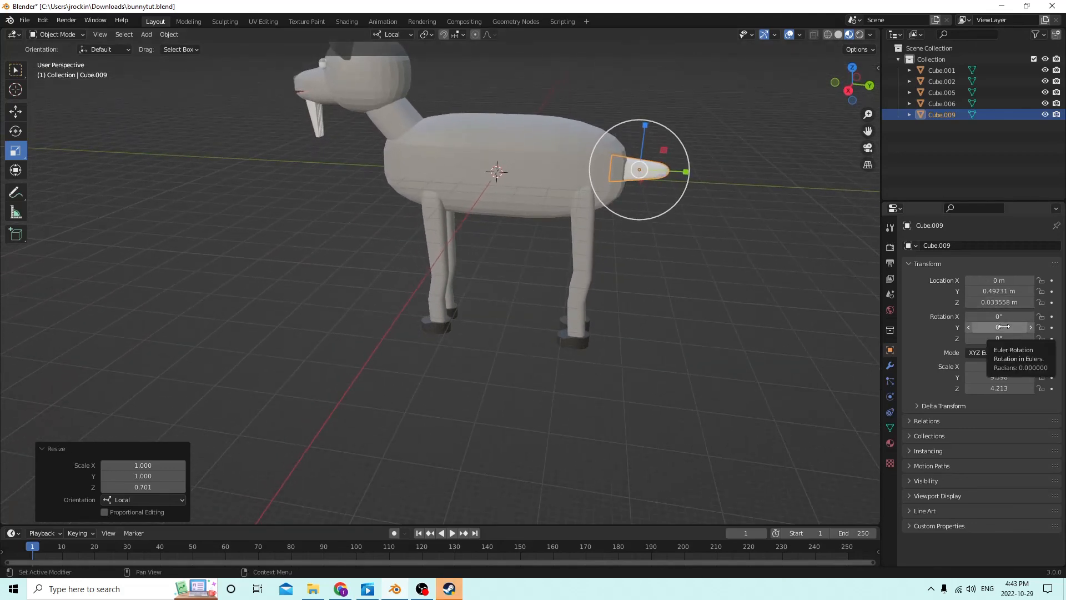
Try rotating the tail 15° about Y and 15° about Z, resetting each rotation to 0°
{"action": "mouse_move", "coordinate": [709, 226]}
{"action": "middle_mouse_down"}
{"action": "mouse_move", "coordinate": [681, 225]}
{"action": "mouse_move", "coordinate": [719, 211]}
{"action": "middle_mouse_up"}
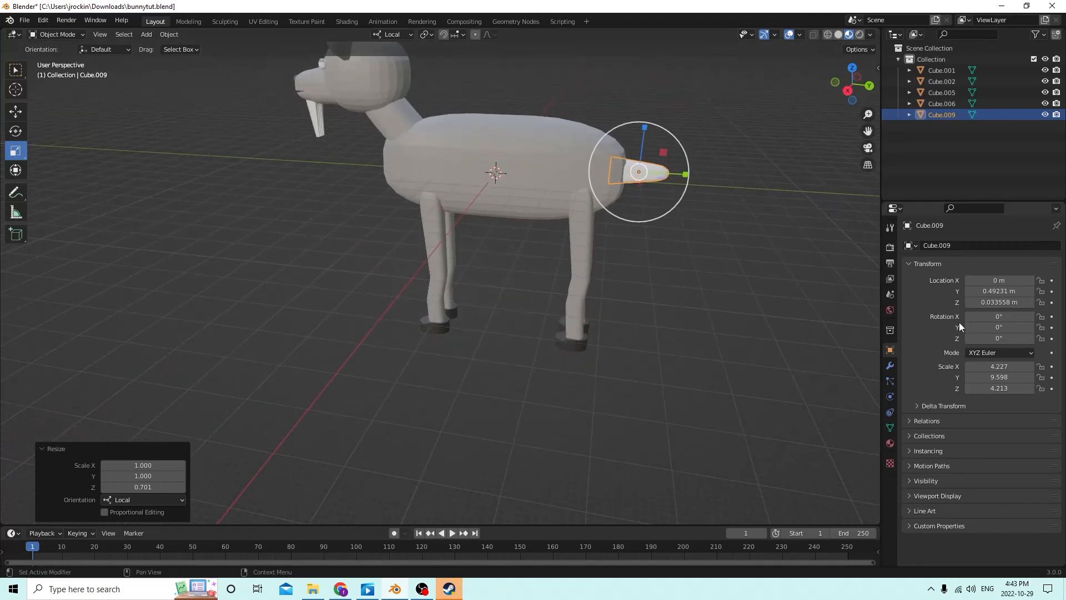
{"action": "left_click", "coordinate": [994, 326]}
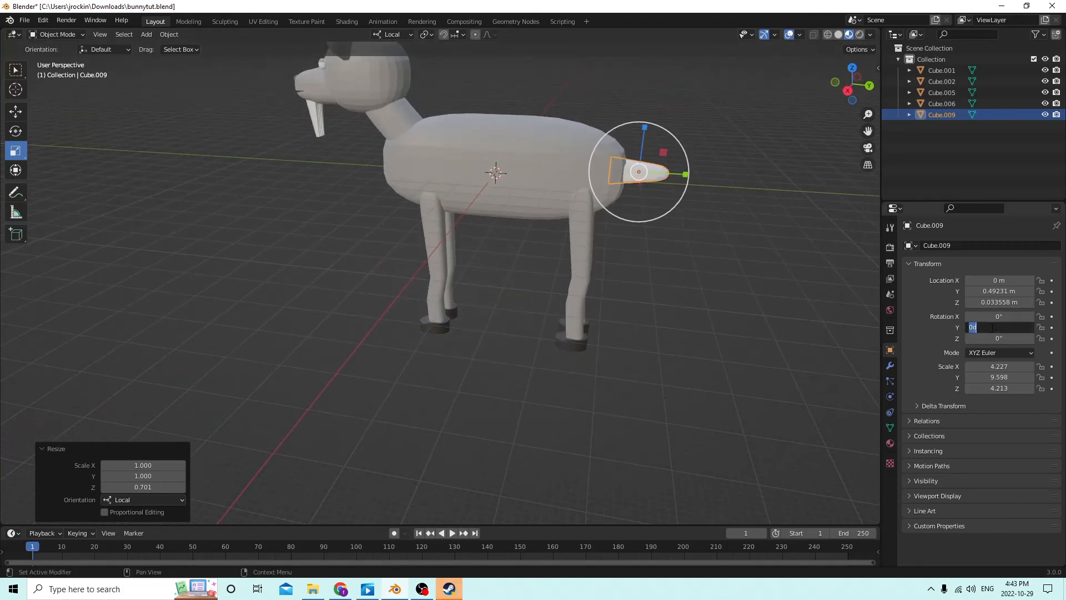
{"action": "type", "text": "15"}
{"action": "key", "text": "Return"}
{"action": "left_click", "coordinate": [991, 328]}
{"action": "type", "text": "0"}
{"action": "key", "text": "Return"}
{"action": "left_click", "coordinate": [1003, 337]}
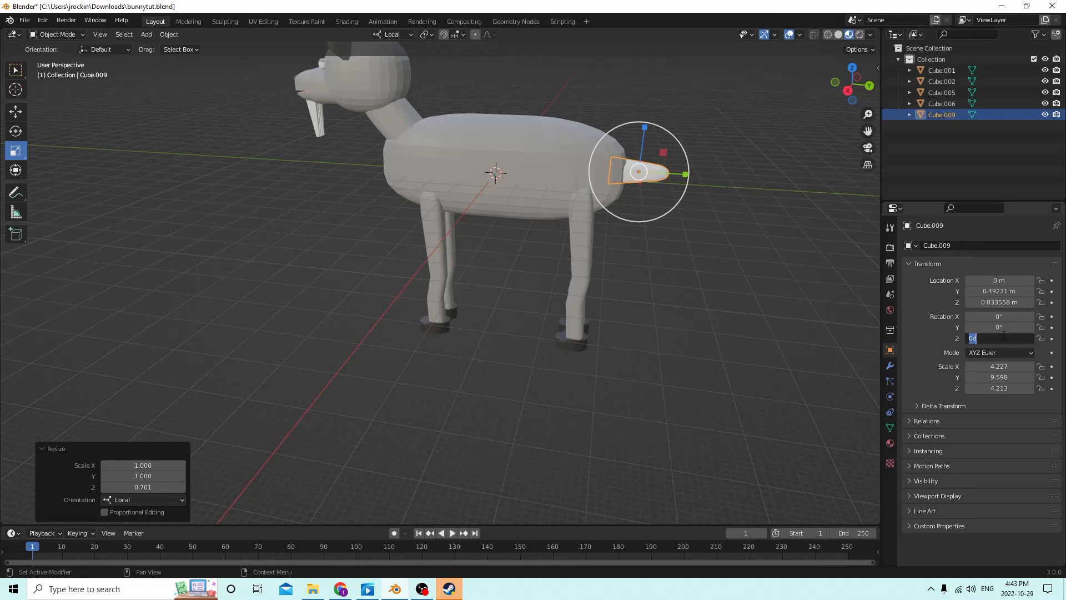
{"action": "type", "text": "15"}
{"action": "key", "text": "Return"}
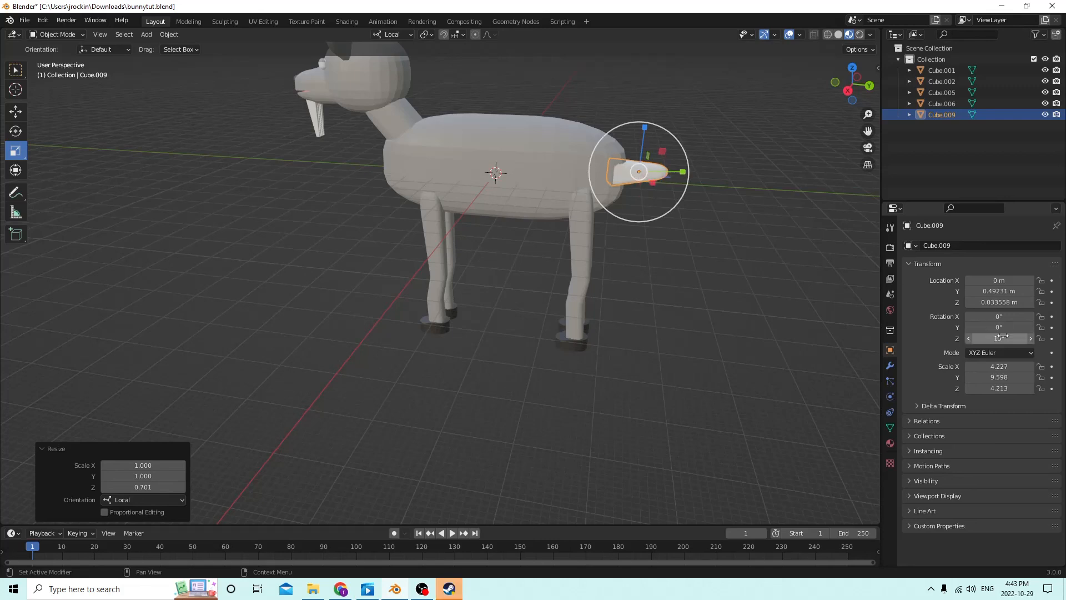
{"action": "type", "text": "0"}
{"action": "key", "text": "Return"}
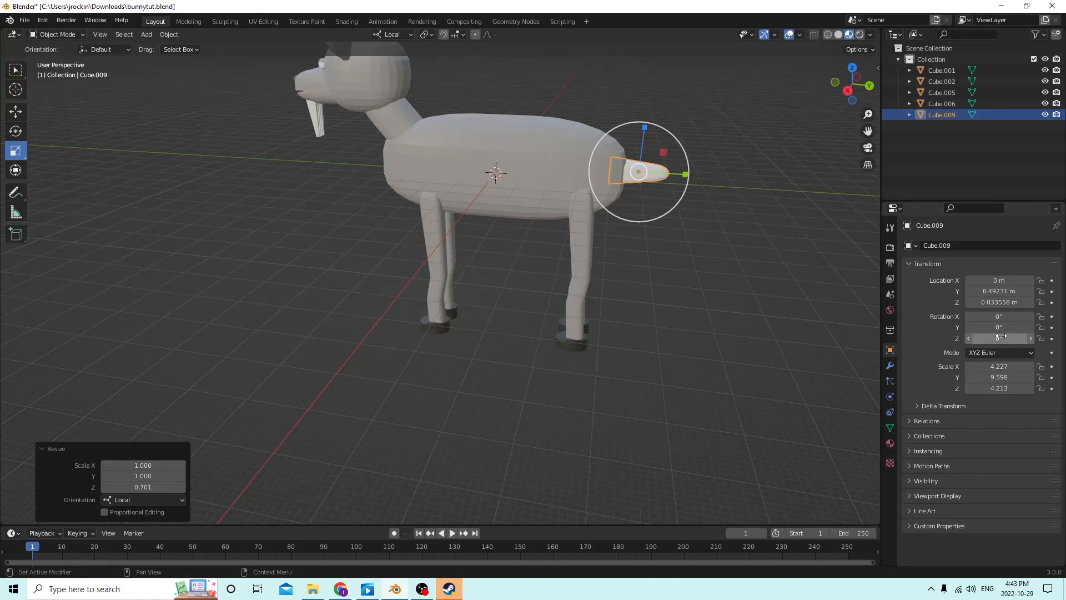
Try X rotations of 15° and -30° on the tail
{"action": "left_click", "coordinate": [1000, 315]}
{"action": "type", "text": "15"}
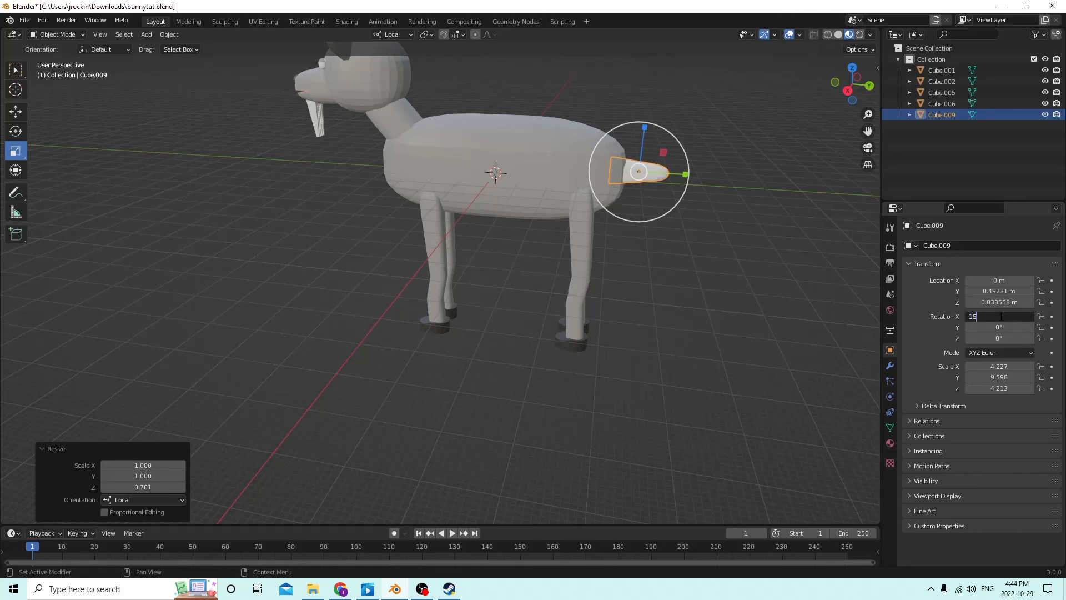
{"action": "key", "text": "Return"}
{"action": "left_click", "coordinate": [1000, 315]}
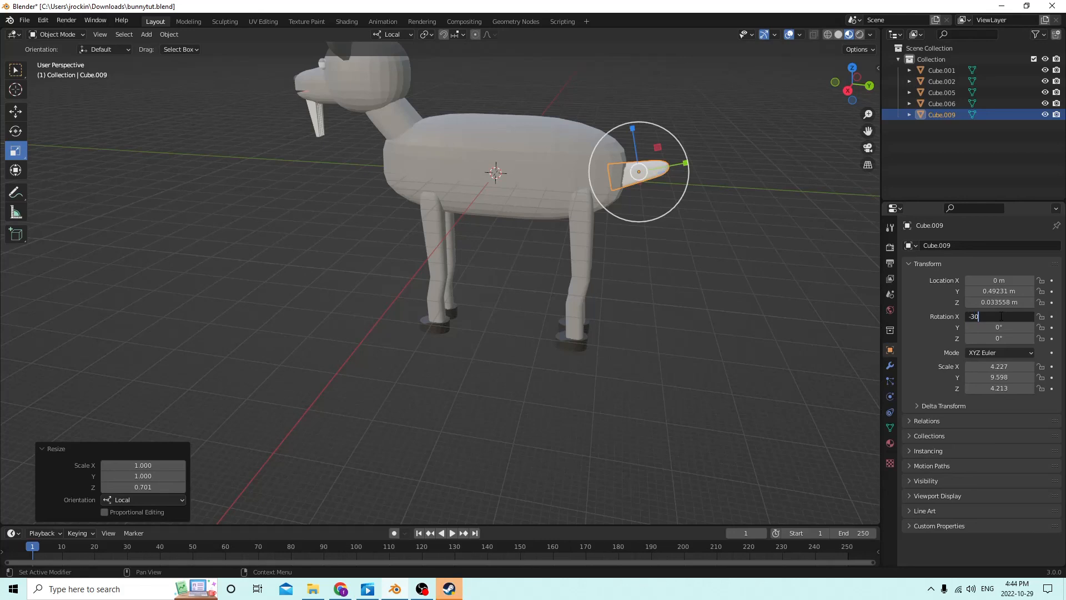
{"action": "type", "text": "-30"}
{"action": "key", "text": "Return"}
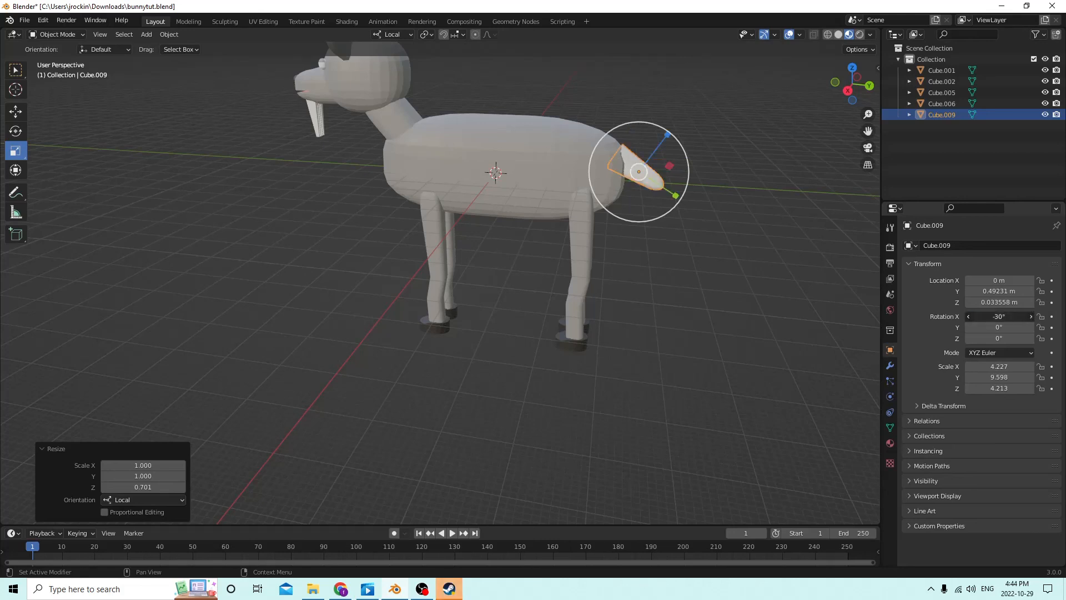
Set the tail's X rotation to -45°
{"action": "left_click", "coordinate": [1012, 317]}
{"action": "type", "text": "-45"}
{"action": "key", "text": "Return"}
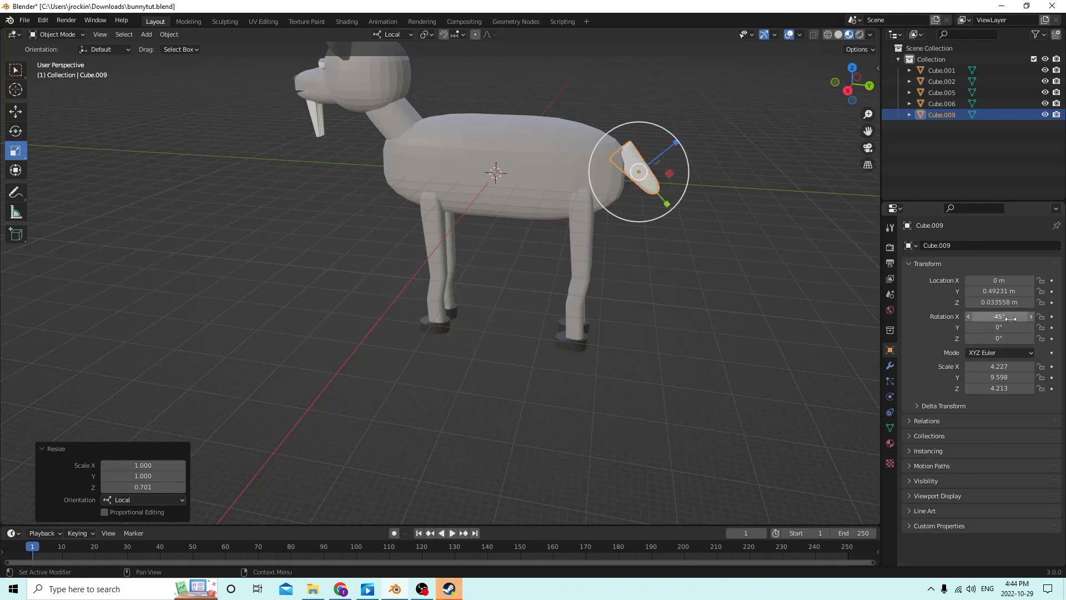
Flatten the tail along its local Z by a factor of about 0.59 and nudge it slightly along the same axis at the rump
{"action": "middle_click_drag", "start_coordinate": [828, 203], "coordinate": [677, 76]}
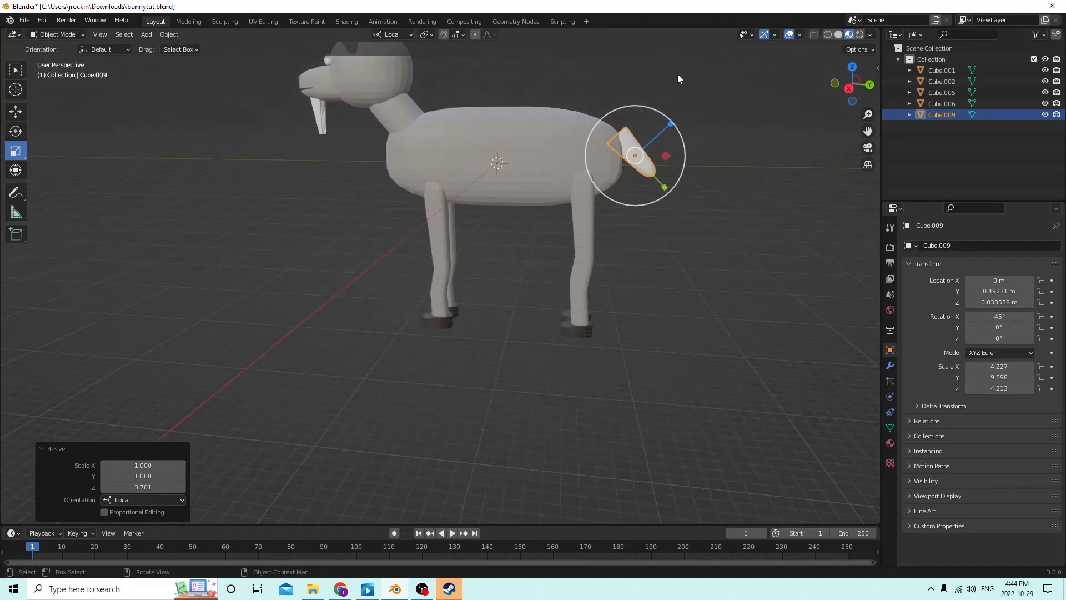
{"action": "left_click_drag", "start_coordinate": [670, 127], "coordinate": [655, 143]}
{"action": "middle_click_drag", "start_coordinate": [655, 143], "coordinate": [745, 108]}
{"action": "left_click", "coordinate": [15, 111]}
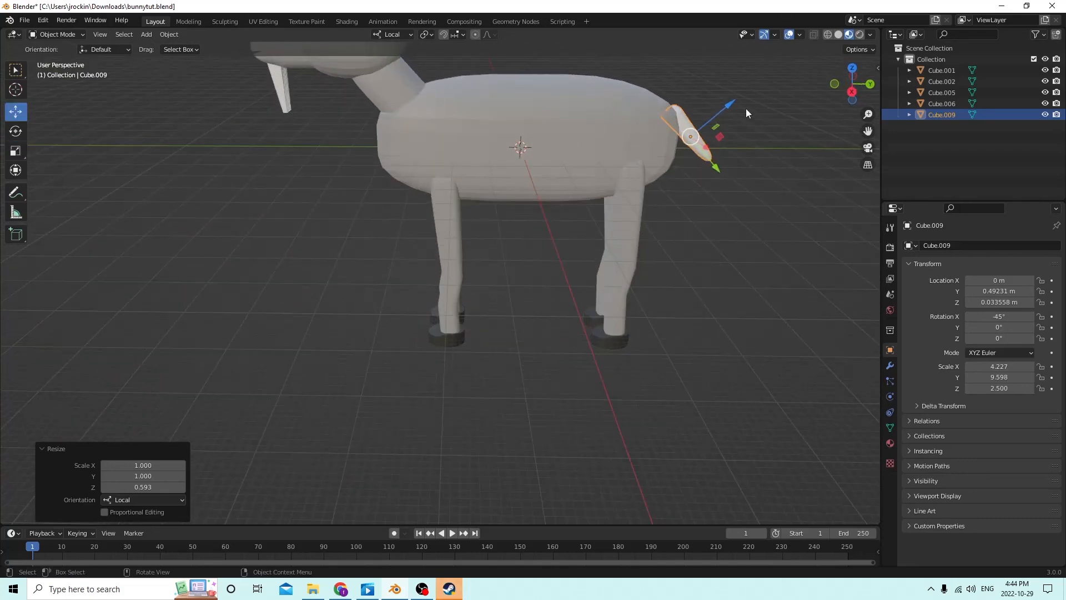
{"action": "left_click_drag", "start_coordinate": [722, 108], "coordinate": [721, 107]}
{"action": "middle_click_drag", "start_coordinate": [720, 107], "coordinate": [725, 131]}
Join the tail to the goat's body as a single object, keeping the body as the active object
{"action": "left_click", "coordinate": [625, 137], "text": "shift"}
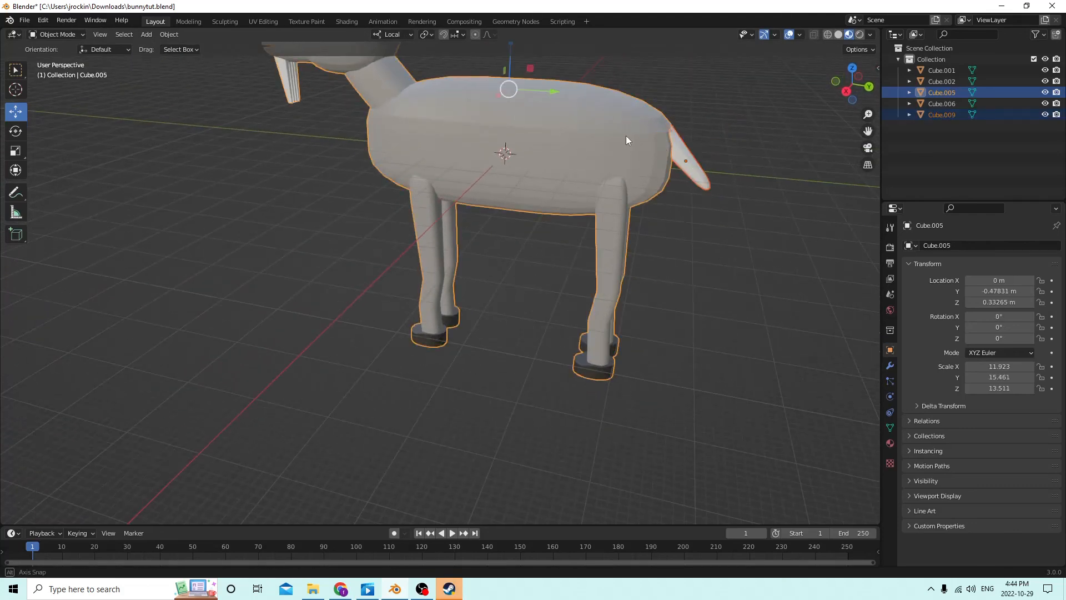
{"action": "middle_click_drag", "start_coordinate": [625, 138], "coordinate": [625, 139]}
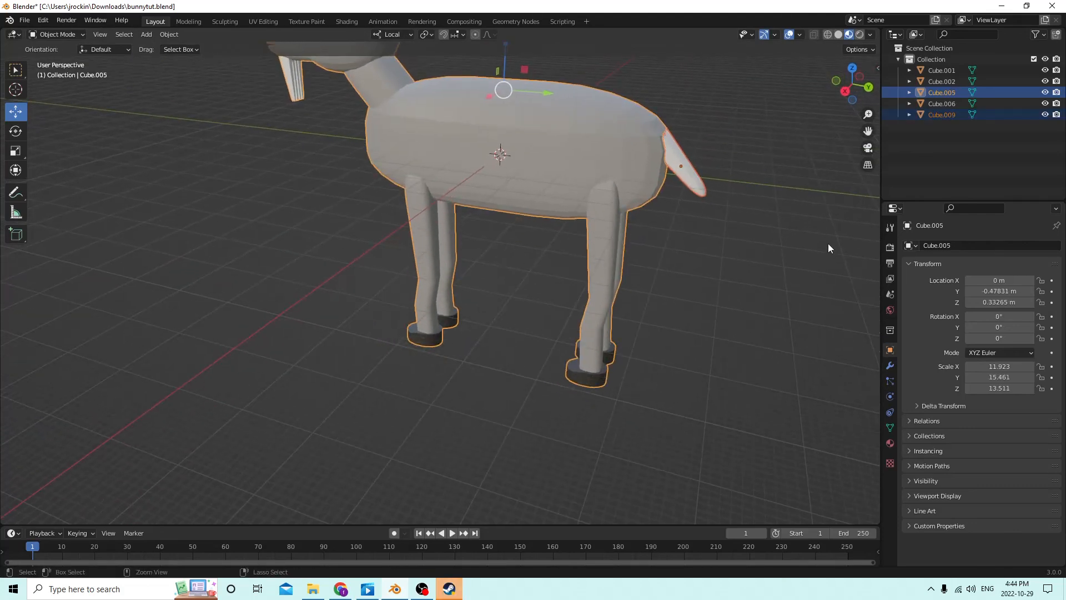
{"action": "key", "text": "ctrl+j"}
In the joined mesh, select all linked tail geometry as faces, excluding the broad face on the tail's upper side
{"action": "middle_click_drag", "start_coordinate": [830, 239], "coordinate": [577, 151]}
{"action": "key", "text": "Tab"}
{"action": "left_click", "coordinate": [722, 178]}
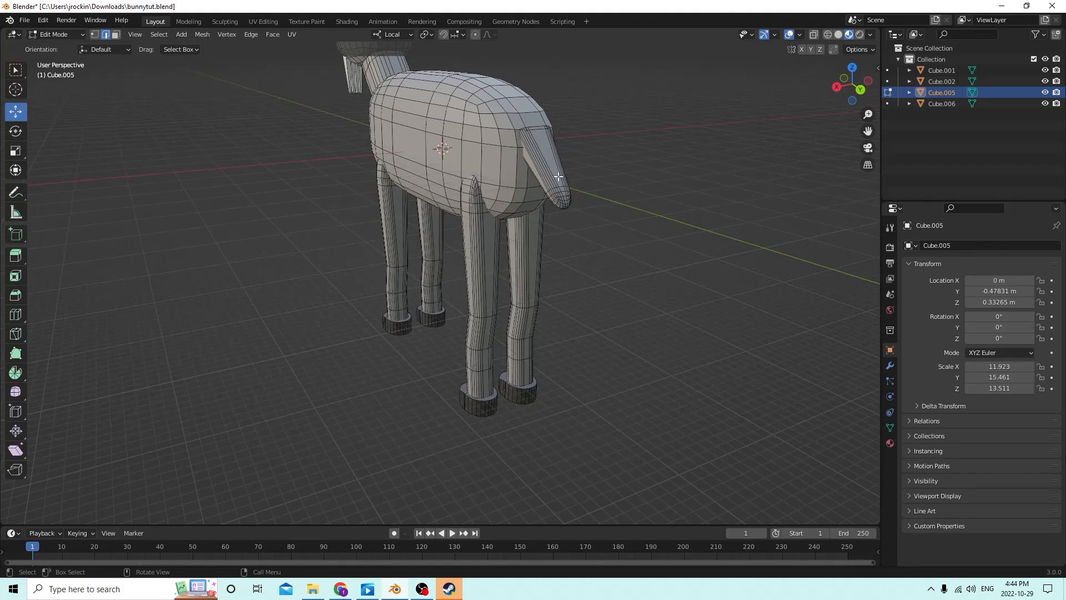
{"action": "key", "text": "l"}
{"action": "middle_click_drag", "start_coordinate": [556, 176], "coordinate": [501, 180]}
{"action": "scroll", "coordinate": [485, 188], "scroll_direction": "up", "scroll_amount": 4}
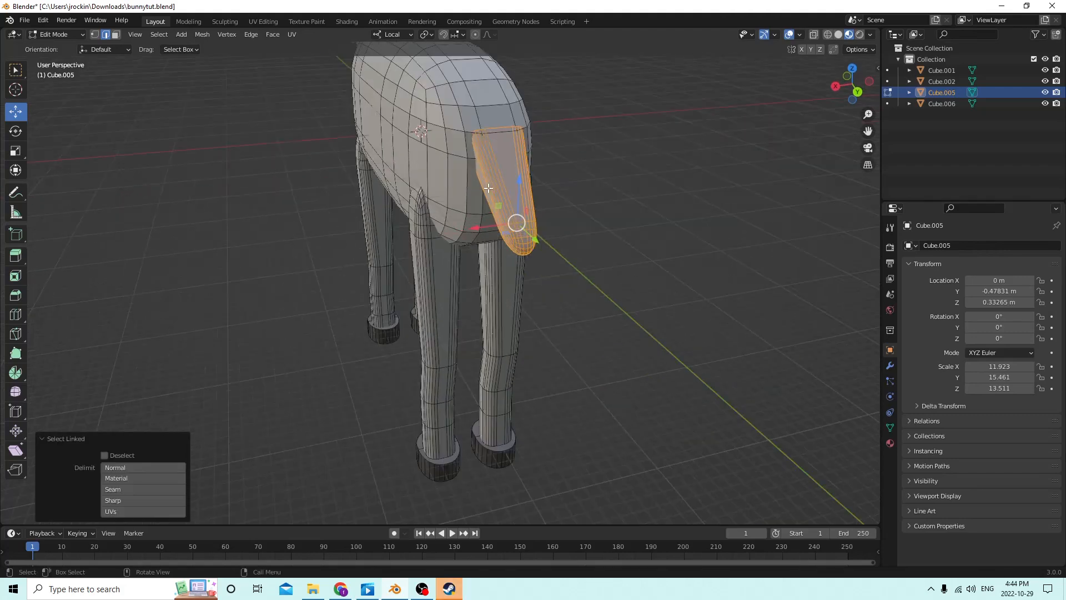
{"action": "left_click", "coordinate": [115, 36]}
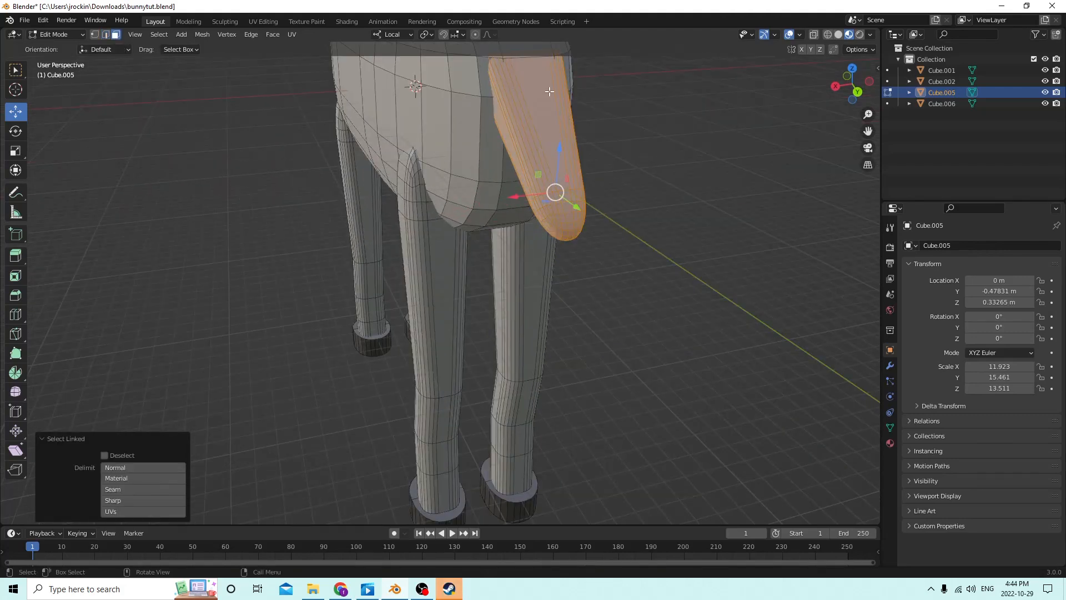
{"action": "scroll", "coordinate": [540, 93], "scroll_direction": "down", "scroll_amount": 1}
{"action": "middle_click_drag", "start_coordinate": [556, 115], "coordinate": [564, 124]}
{"action": "left_click", "coordinate": [537, 162], "text": "shift"}
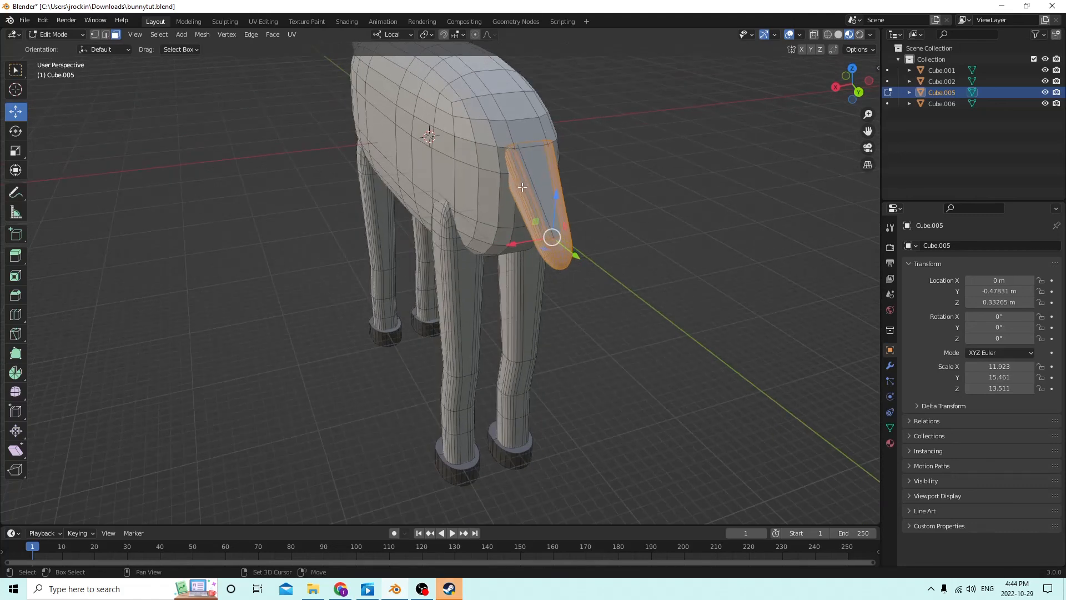
{"action": "middle_click_drag", "start_coordinate": [536, 180], "coordinate": [506, 179]}
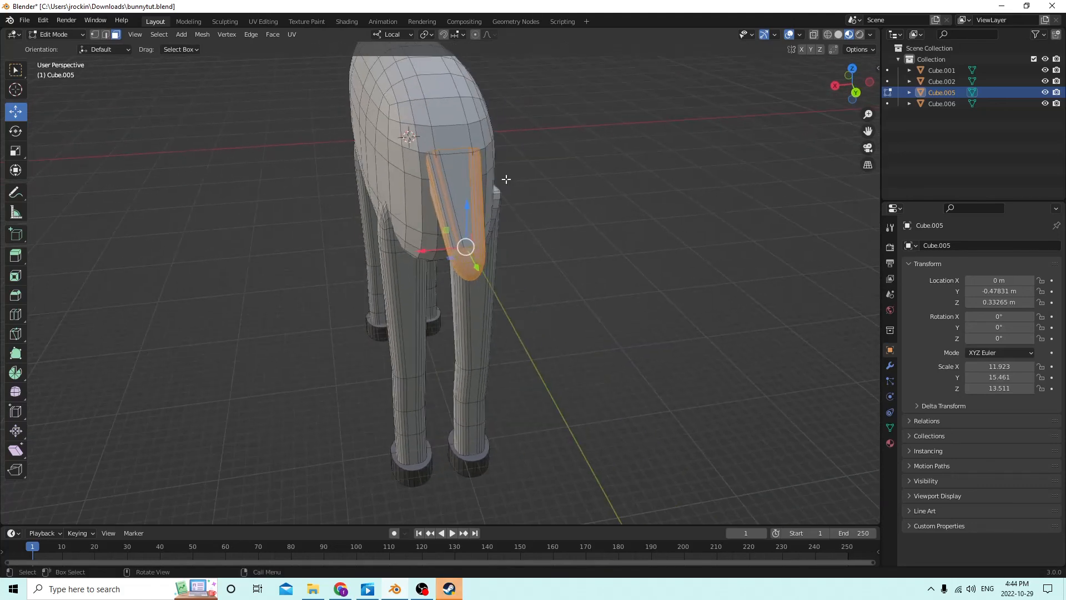
{"action": "scroll", "coordinate": [481, 188], "scroll_direction": "up", "scroll_amount": 1}
{"action": "scroll", "coordinate": [476, 188], "scroll_direction": "up", "scroll_amount": 1}
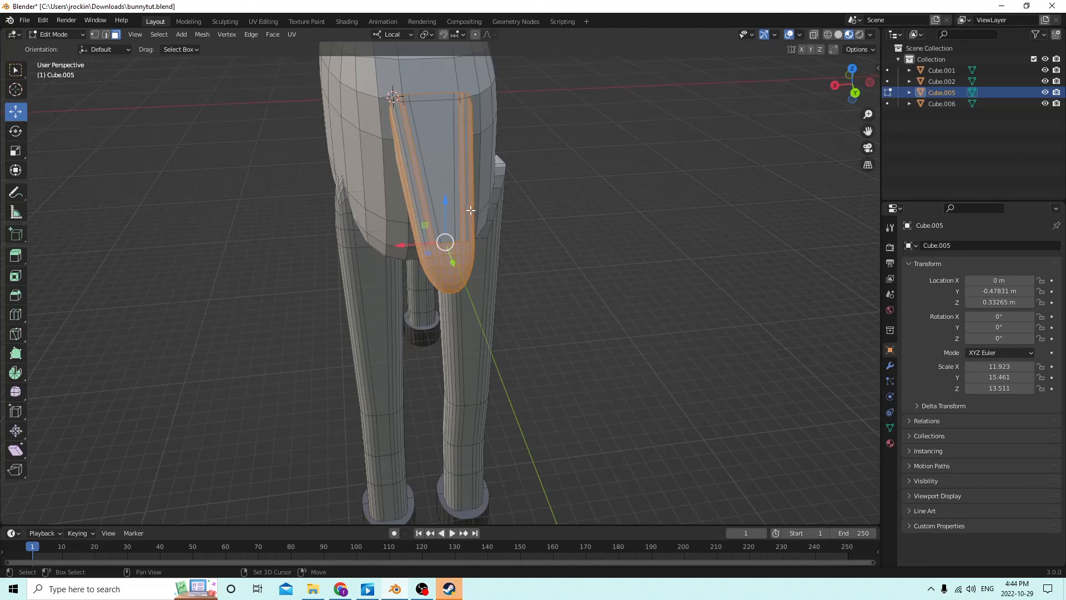
{"action": "mouse_move", "coordinate": [509, 195]}
{"action": "middle_mouse_down"}
{"action": "mouse_move", "coordinate": [535, 180]}
{"action": "mouse_move", "coordinate": [525, 188]}
{"action": "middle_mouse_up"}
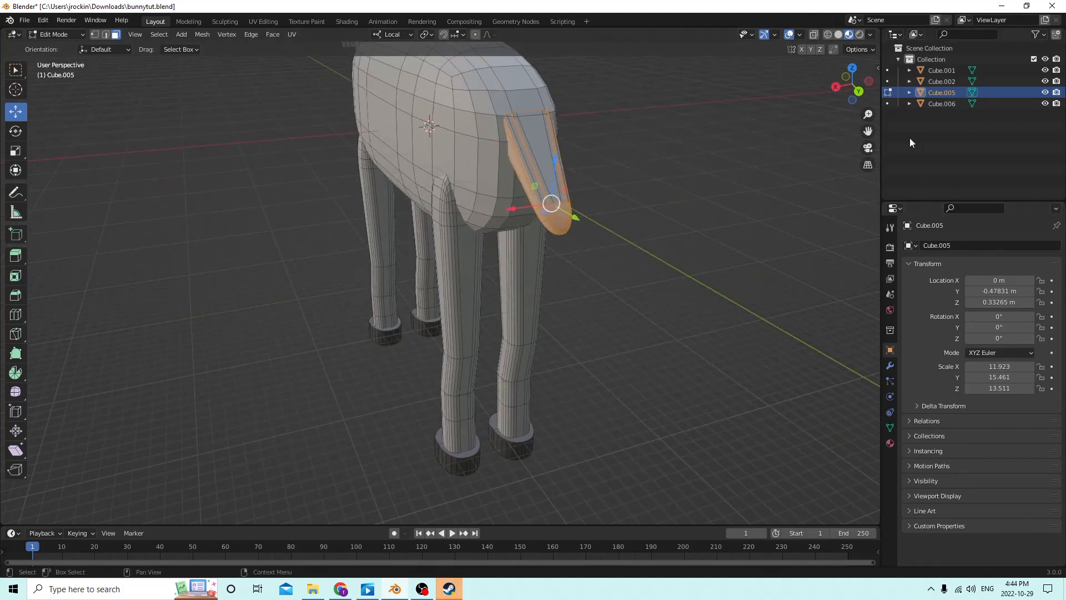
Assign the dark Material.013 to the selected tail faces and return to Object Mode
{"action": "left_click", "coordinate": [889, 442]}
{"action": "left_click", "coordinate": [916, 282]}
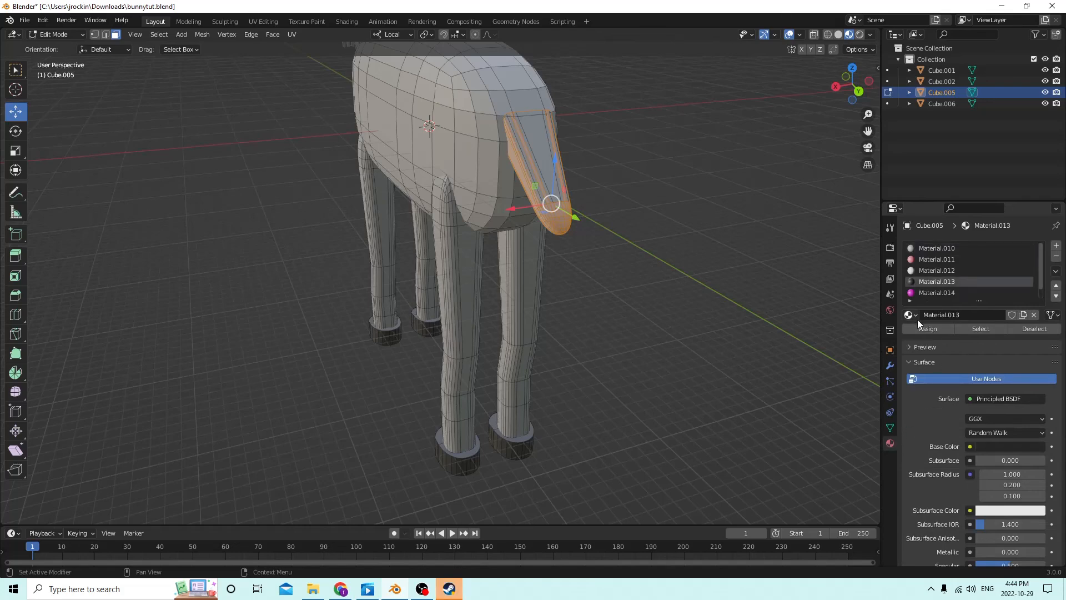
{"action": "left_click", "coordinate": [922, 328]}
{"action": "key", "text": "Tab"}
Examine the goat from the side, rear and front, and check its modifier list
{"action": "middle_click_drag", "start_coordinate": [785, 242], "coordinate": [124, 231]}
{"action": "scroll", "coordinate": [212, 215], "scroll_direction": "up", "scroll_amount": 4}
{"action": "middle_click_drag", "start_coordinate": [212, 220], "coordinate": [476, 152]}
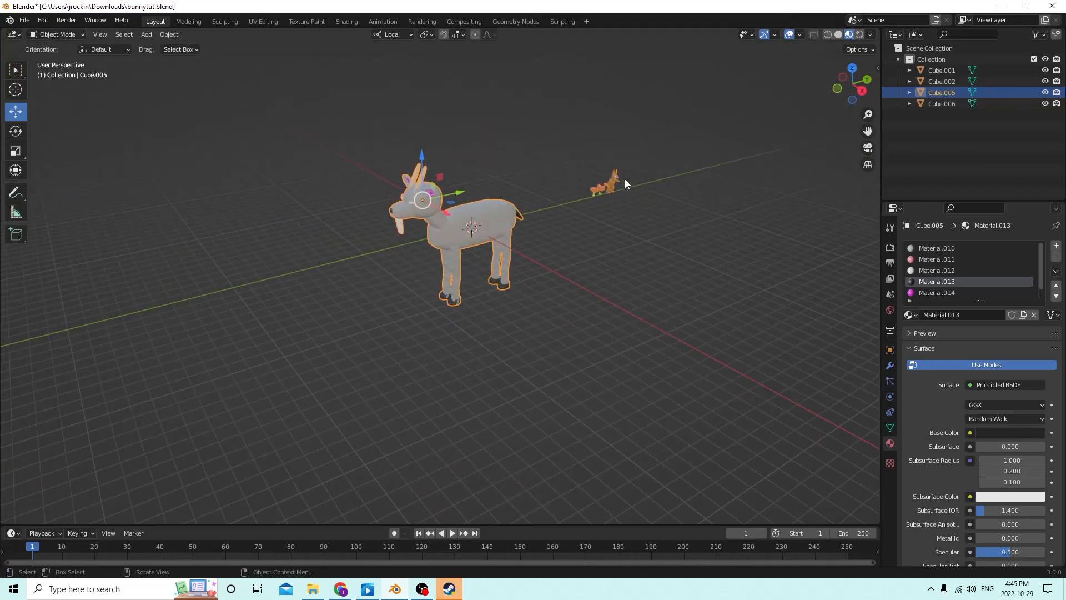
{"action": "middle_click_drag", "start_coordinate": [625, 180], "coordinate": [796, 216]}
{"action": "key", "text": "g"}
{"action": "right_click", "coordinate": [566, 191]}
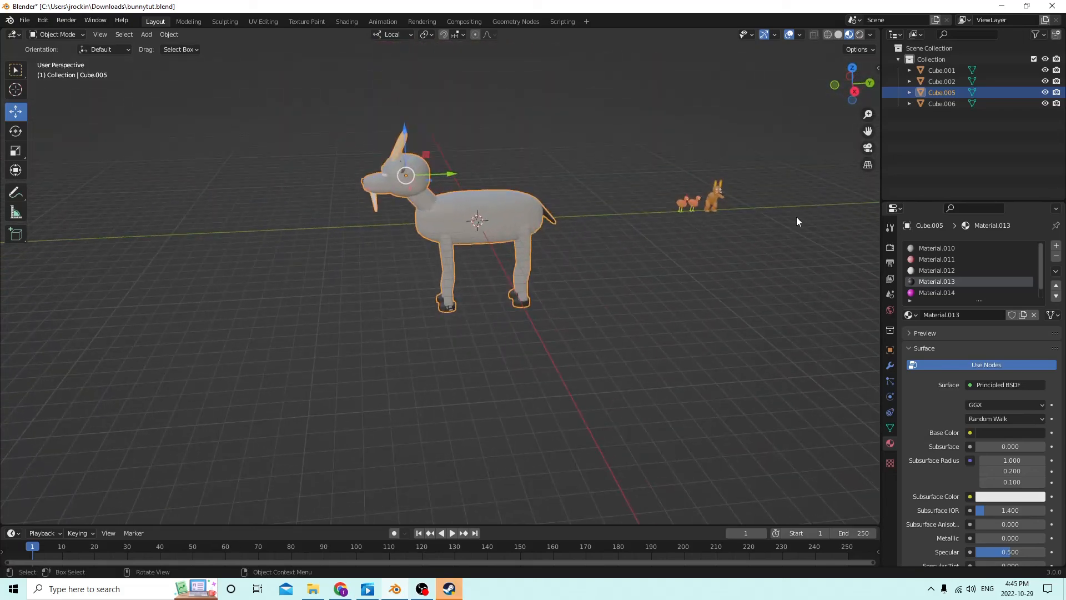
{"action": "middle_click_drag", "start_coordinate": [683, 255], "coordinate": [737, 246]}
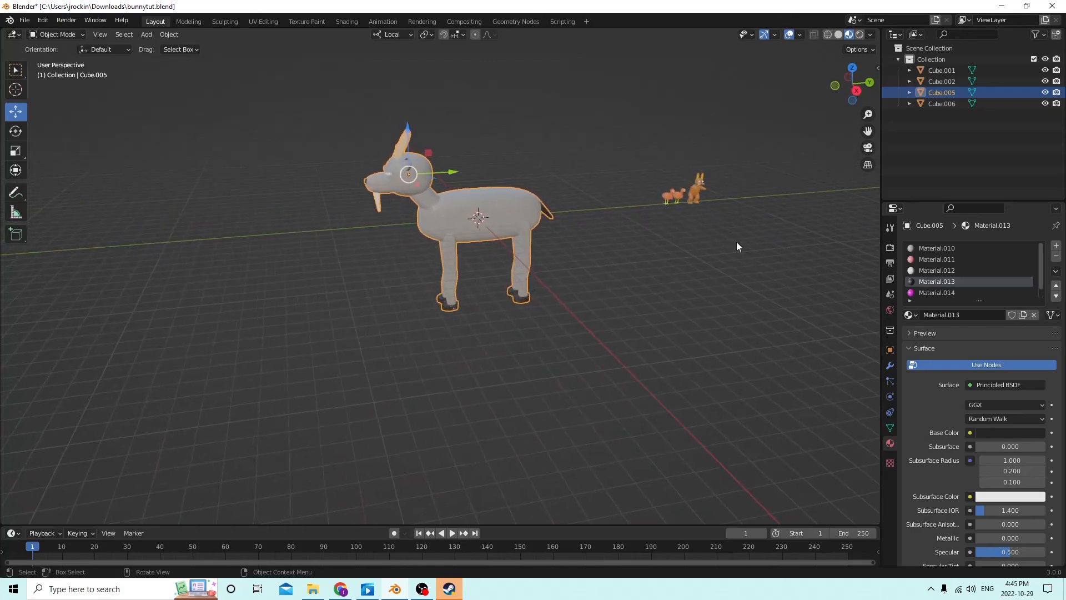
{"action": "middle_click_drag", "start_coordinate": [754, 314], "coordinate": [741, 249]}
{"action": "scroll", "coordinate": [560, 220], "scroll_direction": "up", "scroll_amount": 3}
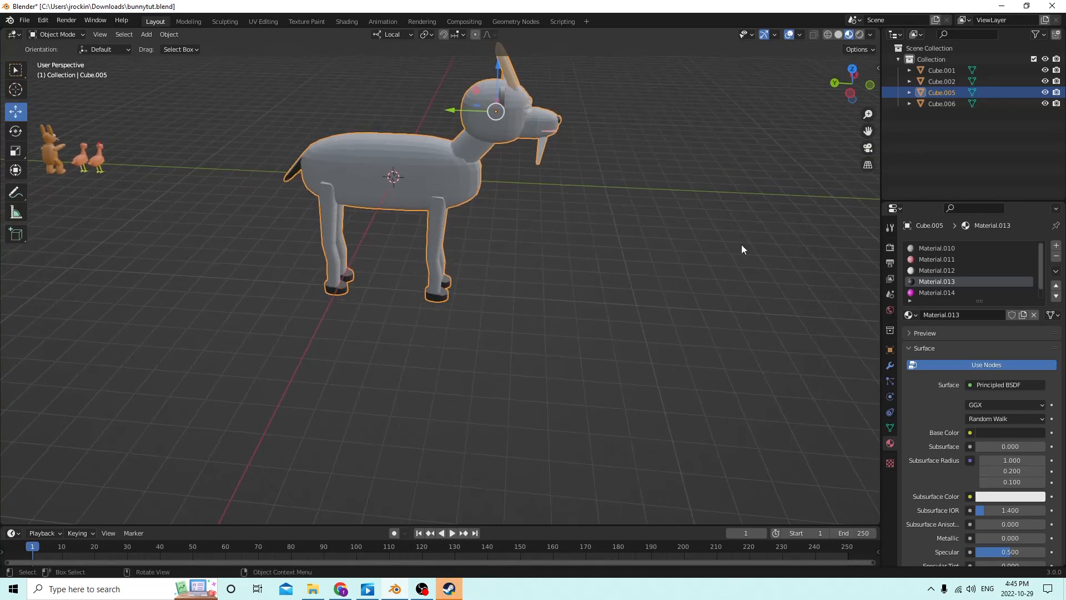
{"action": "left_click", "coordinate": [890, 367]}
{"action": "middle_click_drag", "start_coordinate": [659, 263], "coordinate": [836, 252]}
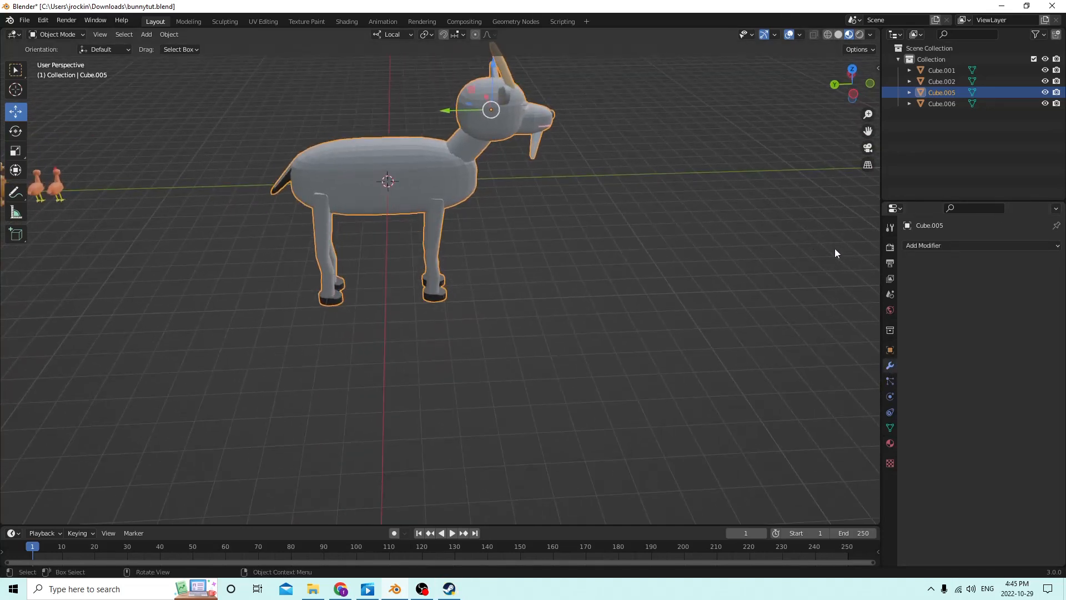
{"action": "middle_click_drag", "start_coordinate": [707, 198], "coordinate": [590, 195]}
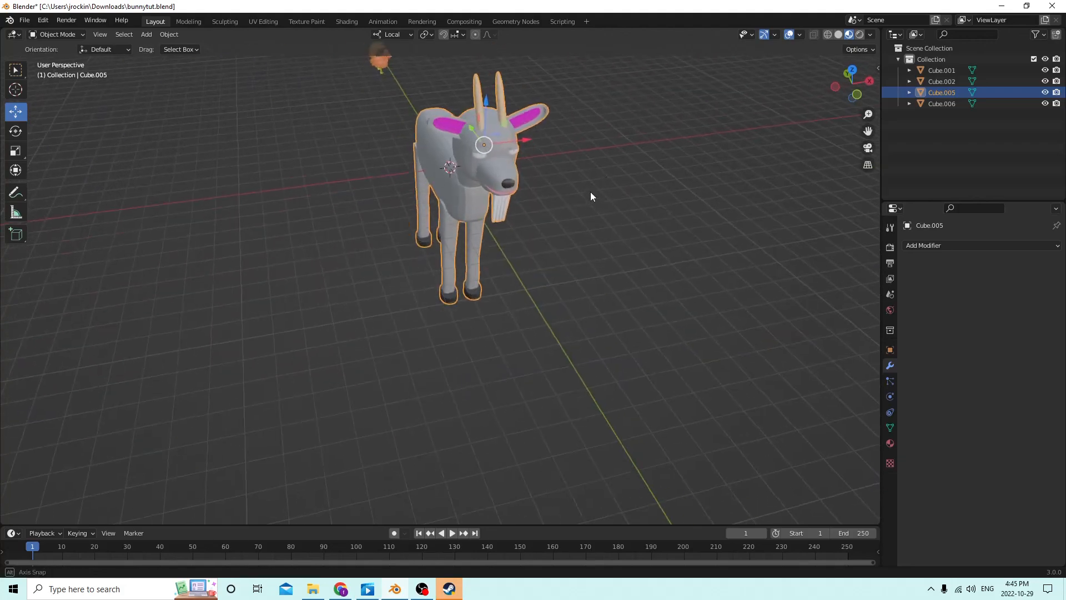